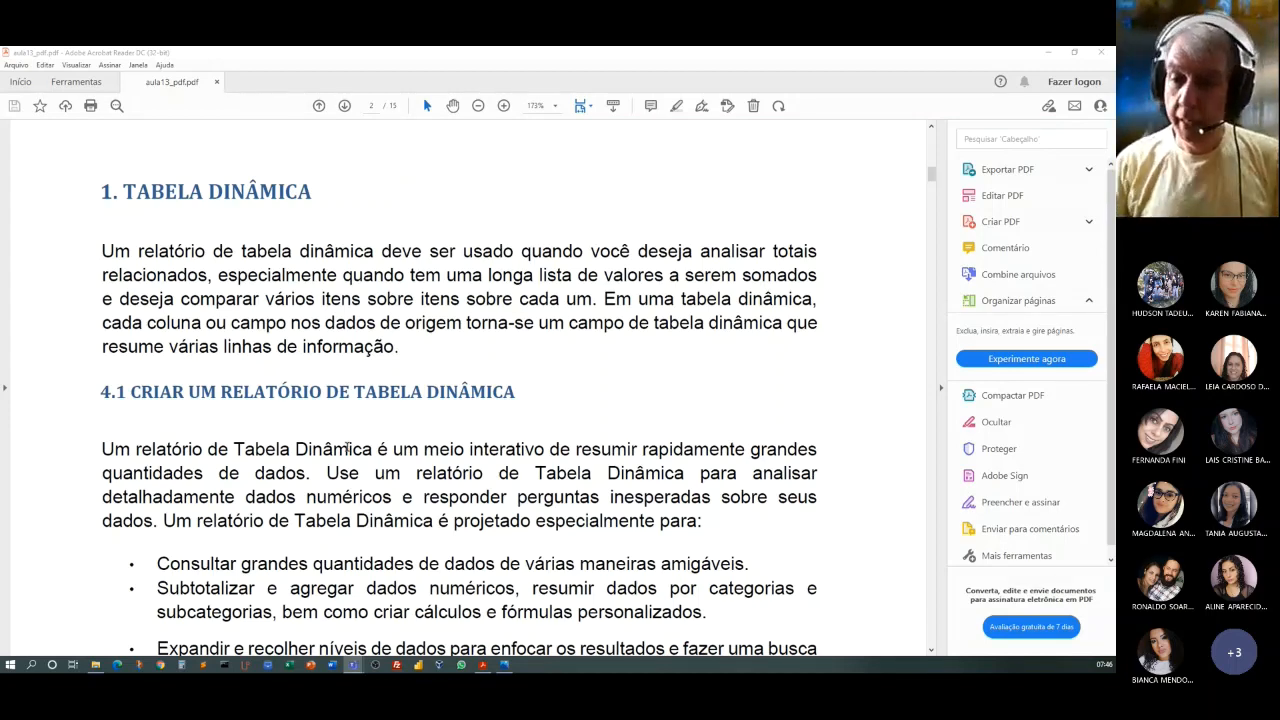
Skim the pivot table section of the PDF and open the aula13a-tabela-dinamica workbook from the Aula13 folder.
scroll(631, 494, down, 1)
scroll(631, 494, down, 5)
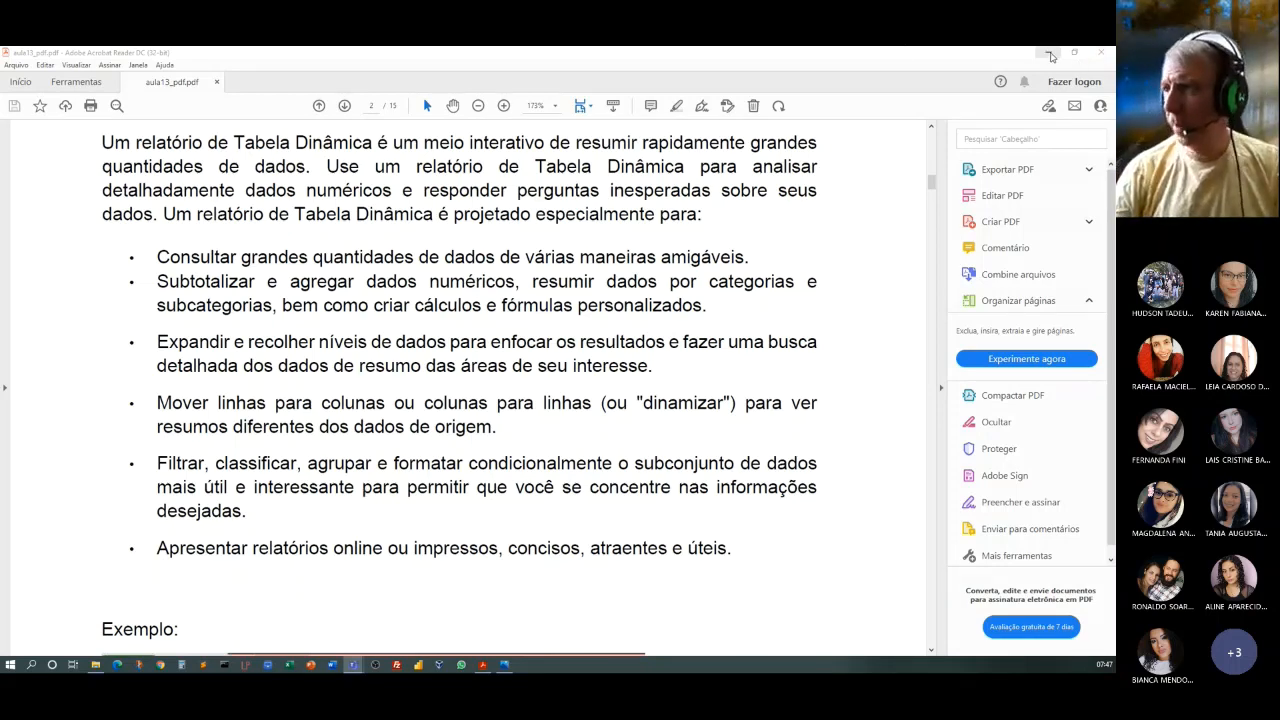
click(1049, 53)
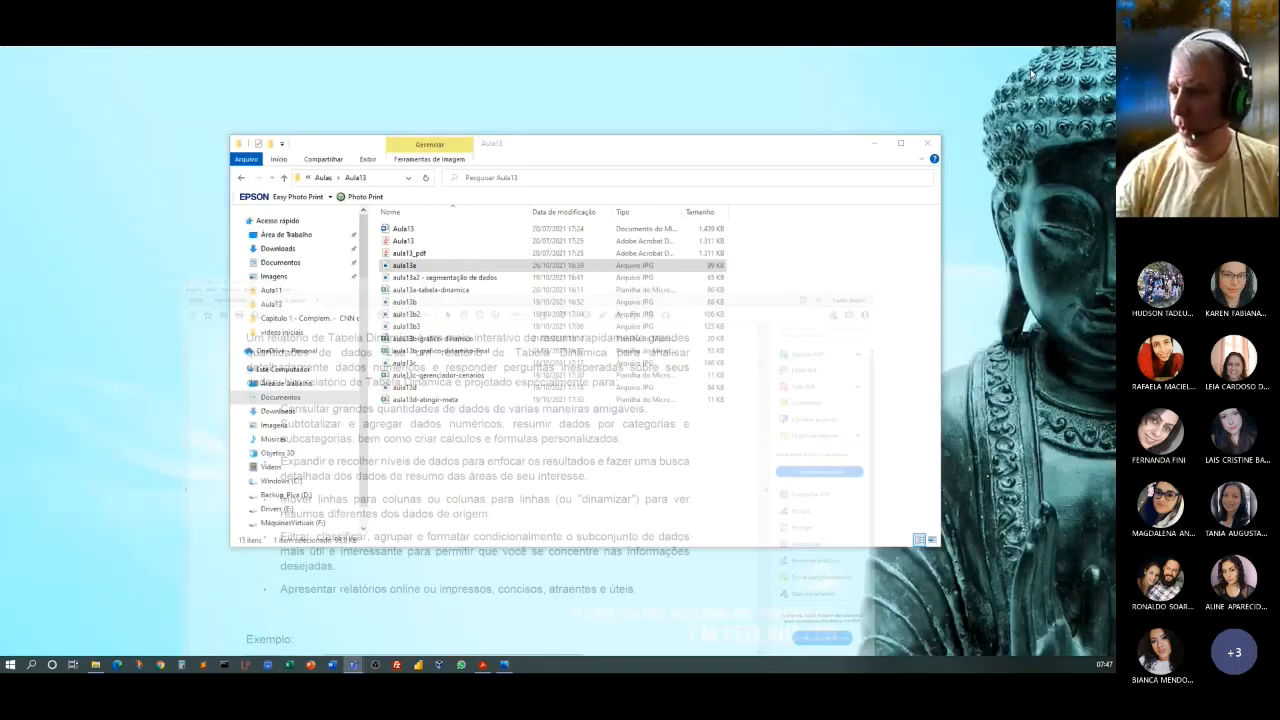
click(420, 289)
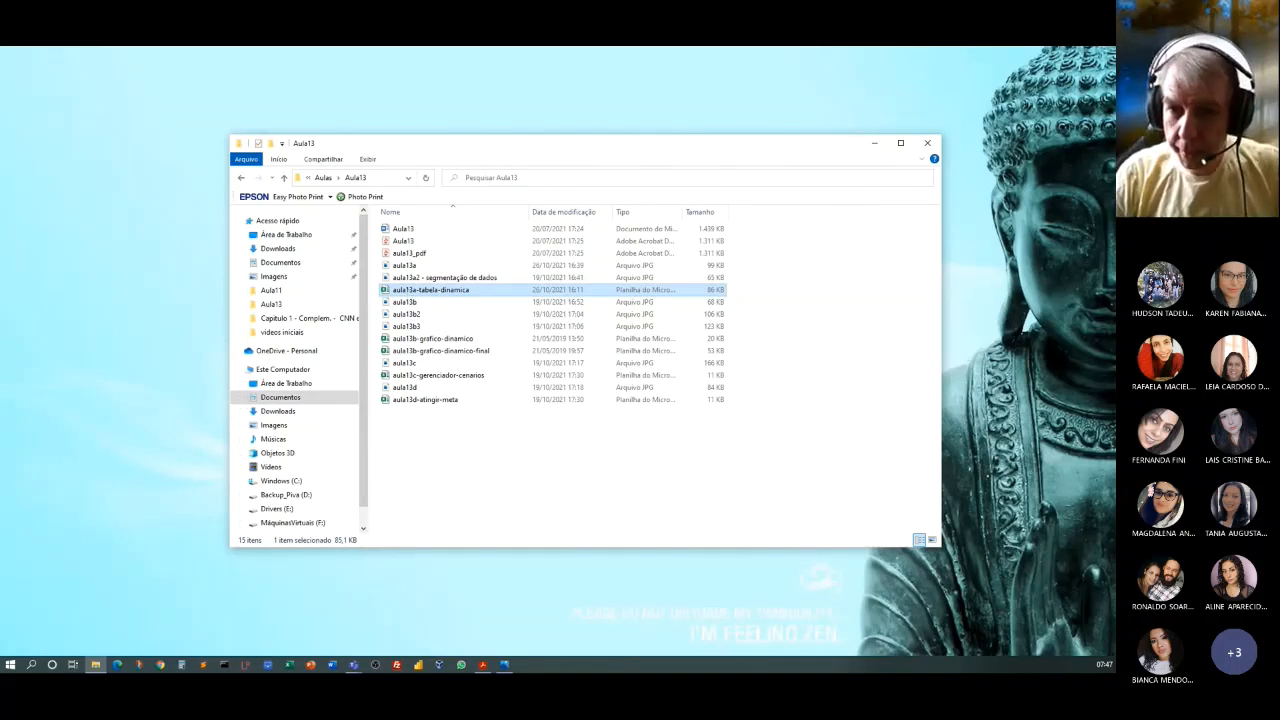
key(alt+Tab)
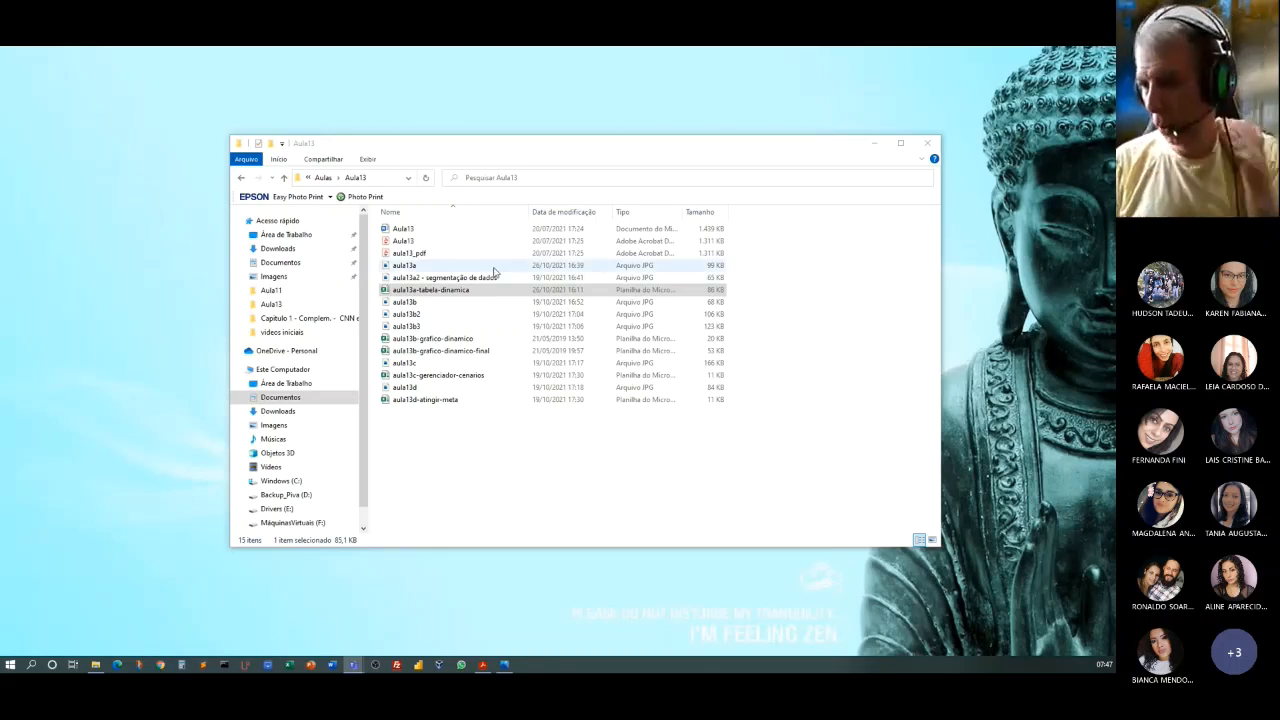
double_click(450, 289)
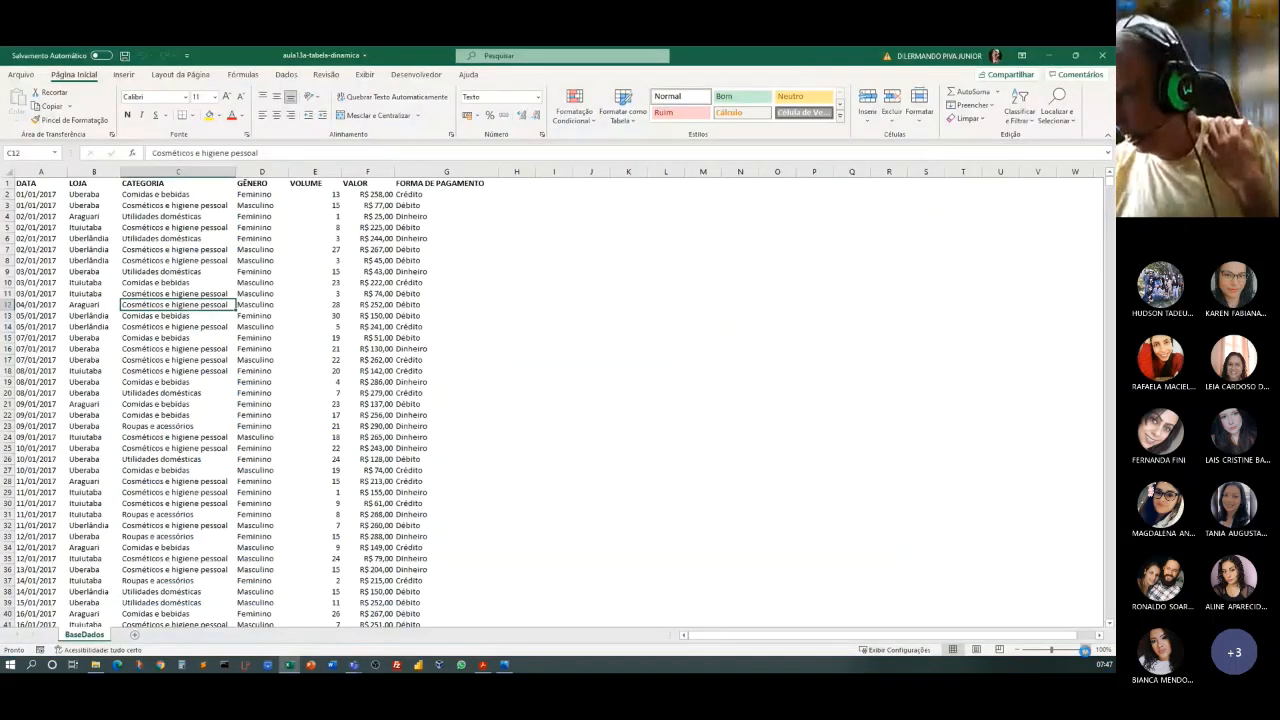
Examine the sales records on the BaseDados sheet at 160% zoom, from the column headings to the last row.
click(1086, 651)
click(1086, 651)
click(1086, 651)
click(1086, 651)
click(1086, 651)
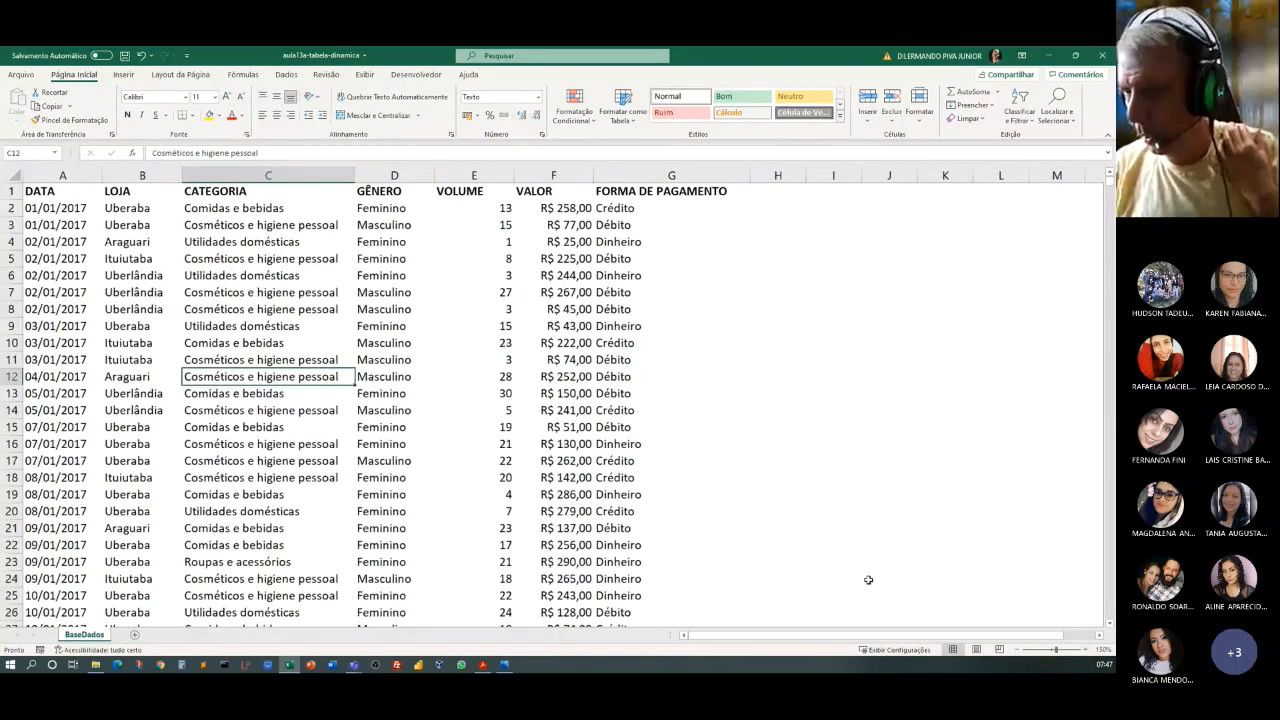
click(1086, 650)
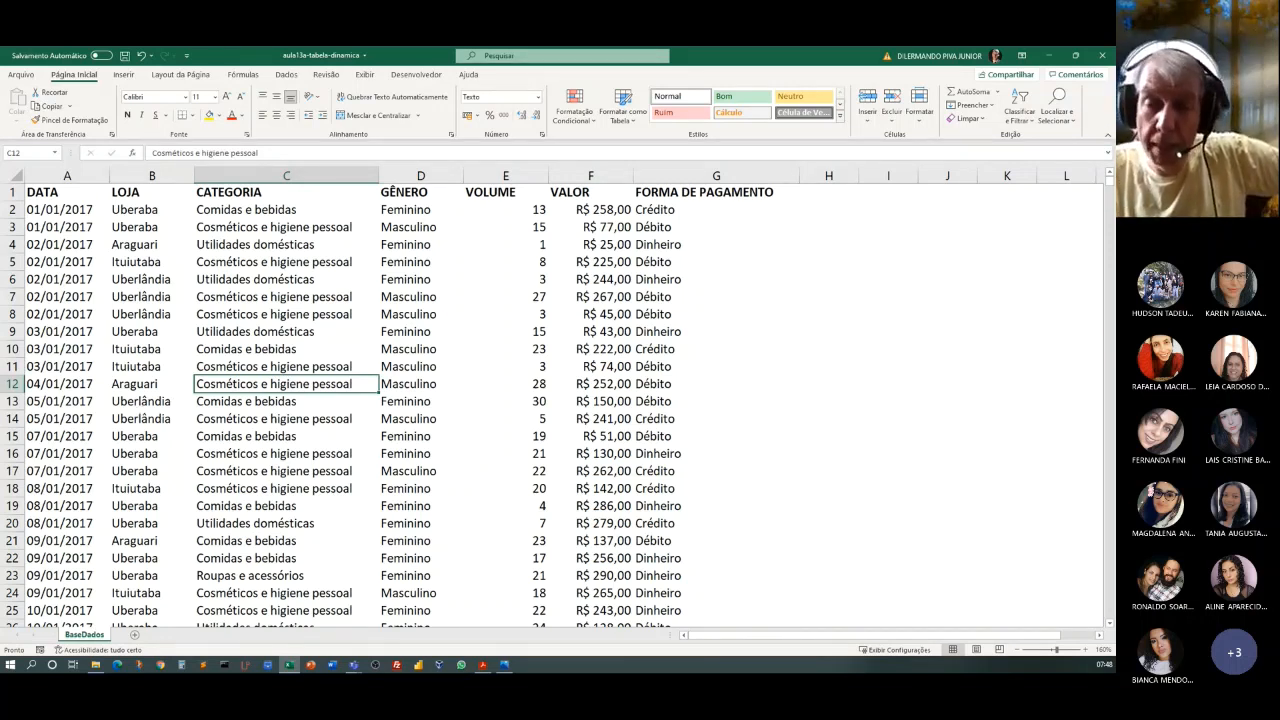
key(alt+Tab)
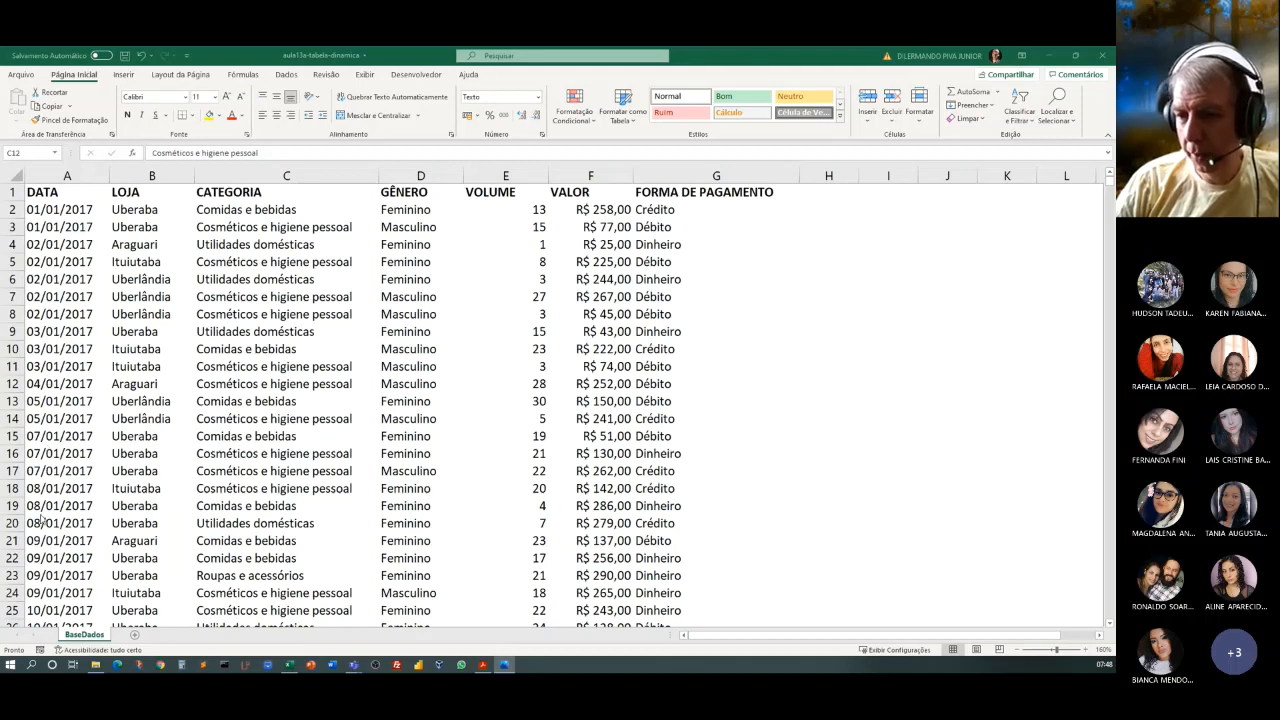
scroll(41, 518, down, 9)
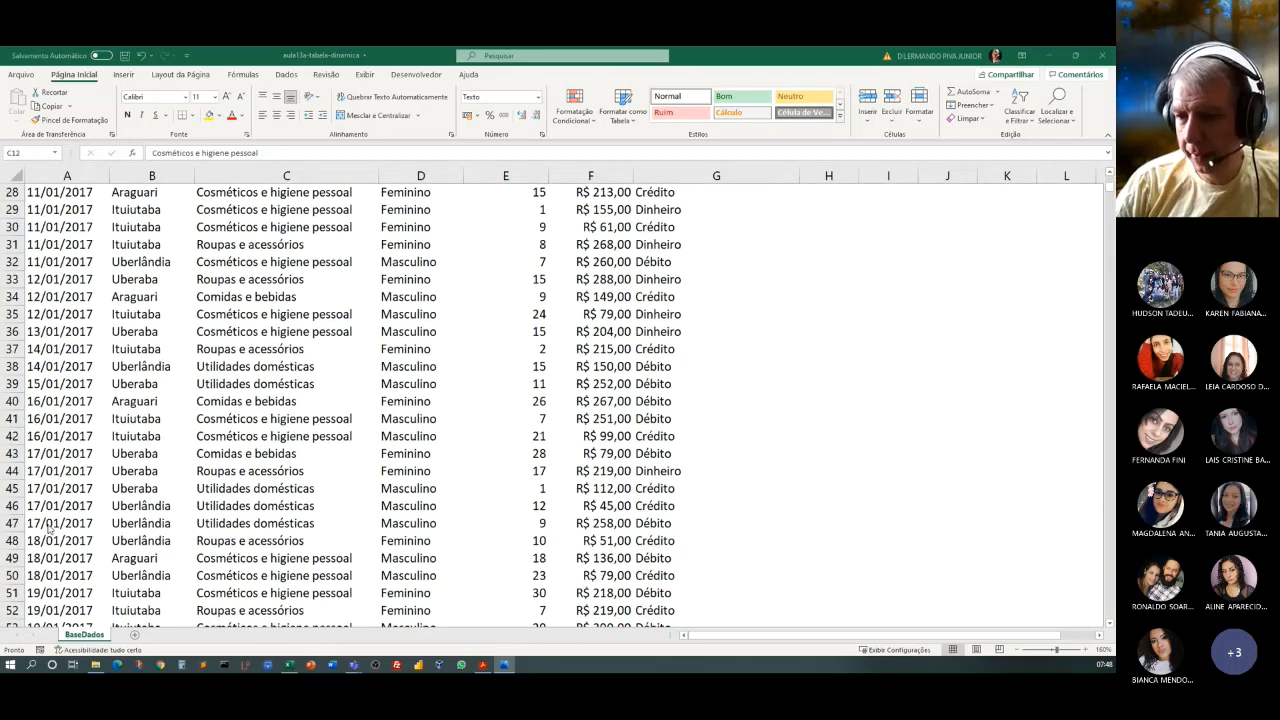
scroll(64, 525, up, 8)
scroll(62, 524, up, 1)
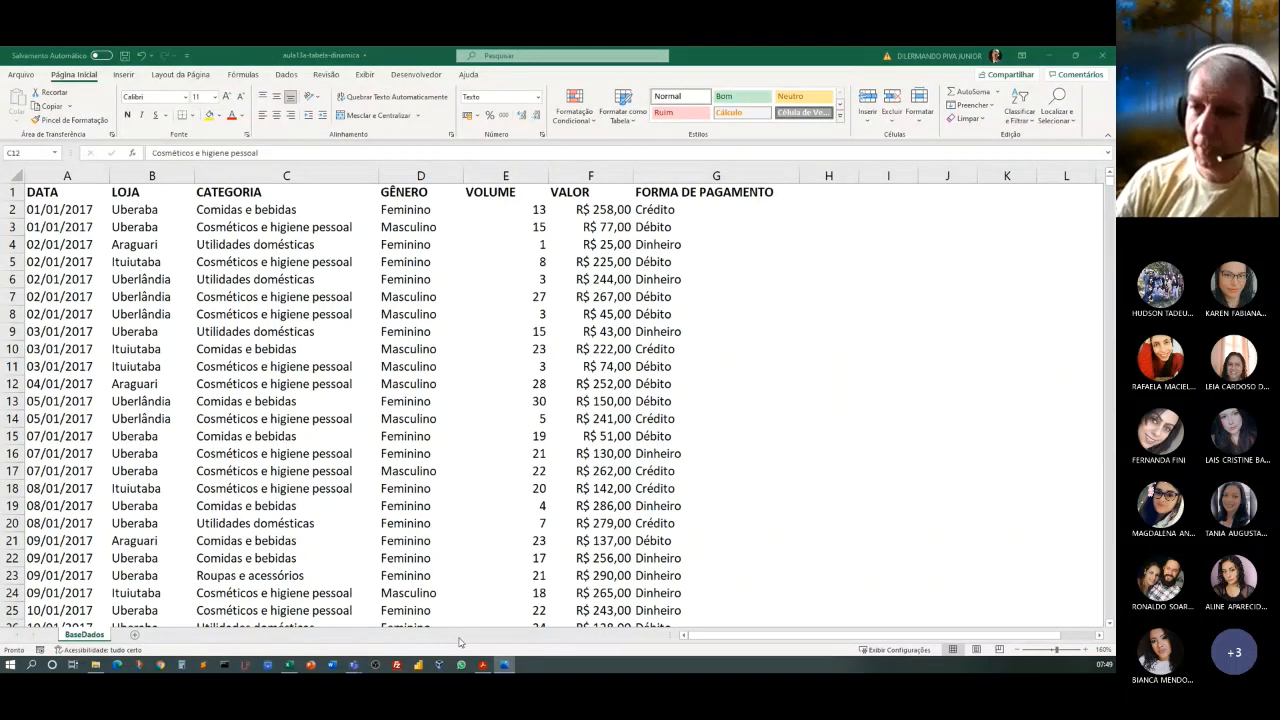
scroll(448, 518, down, 20)
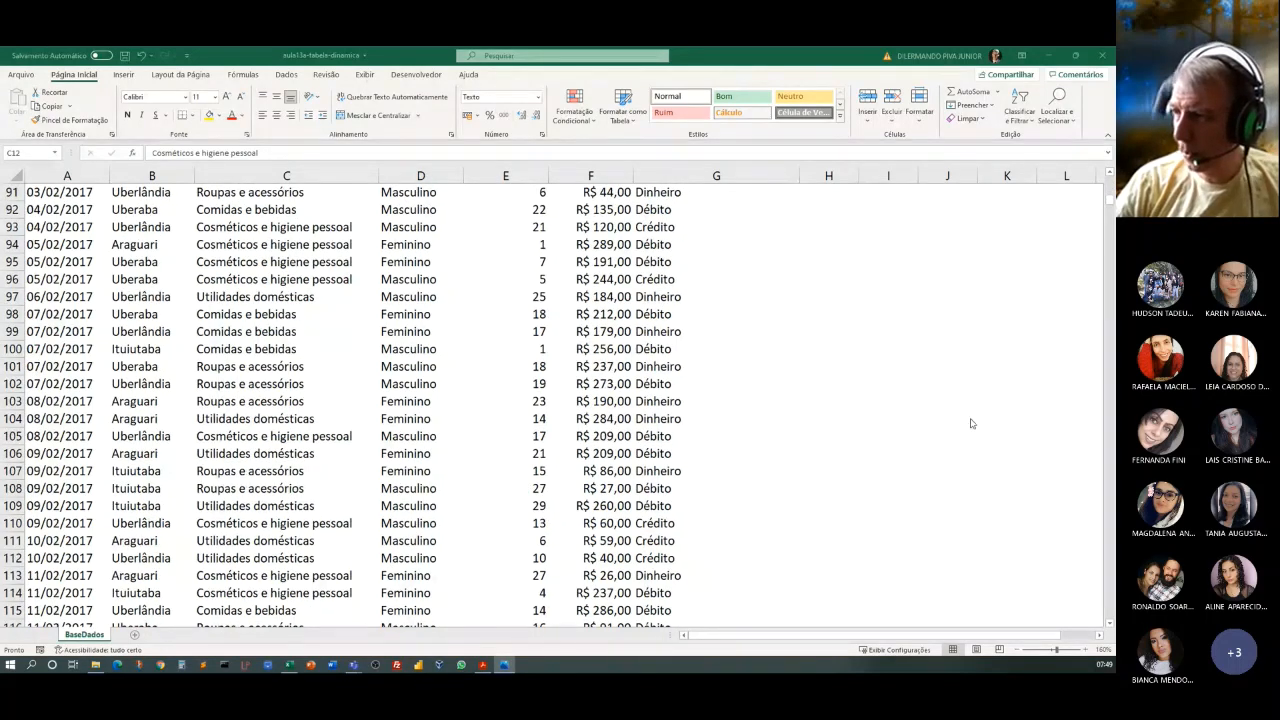
click(1111, 206)
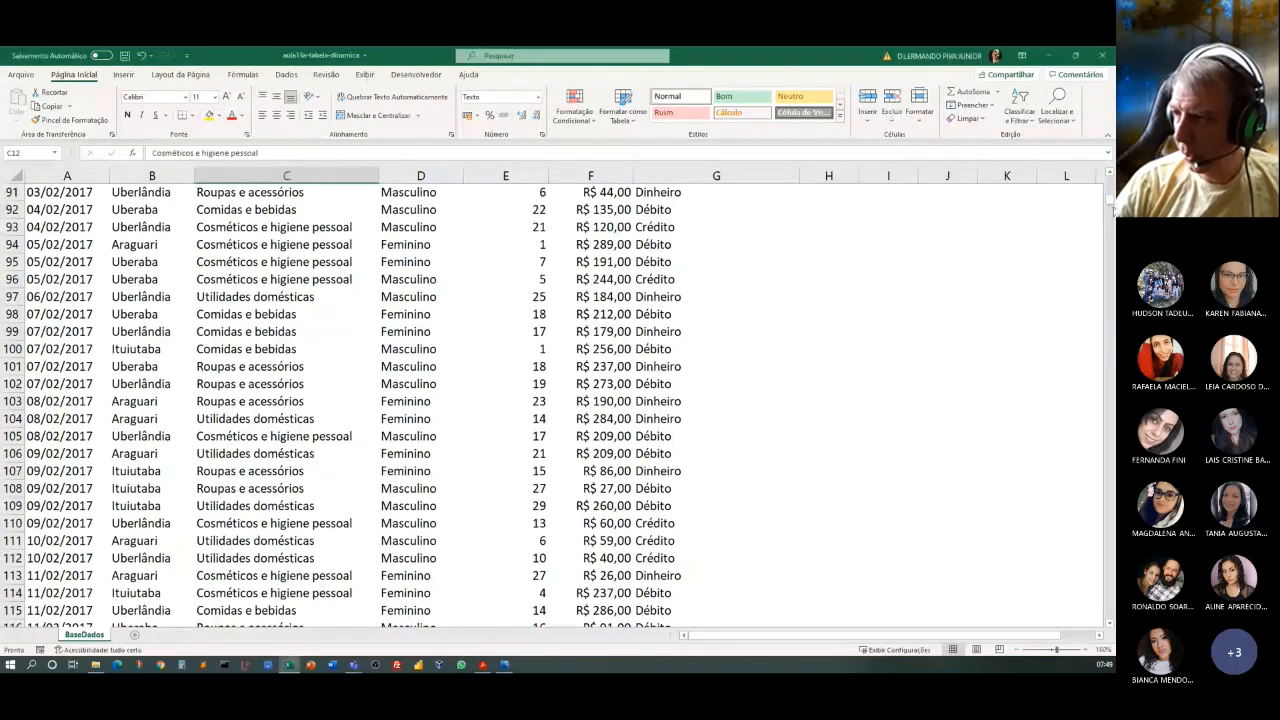
drag(1111, 206, 1111, 628)
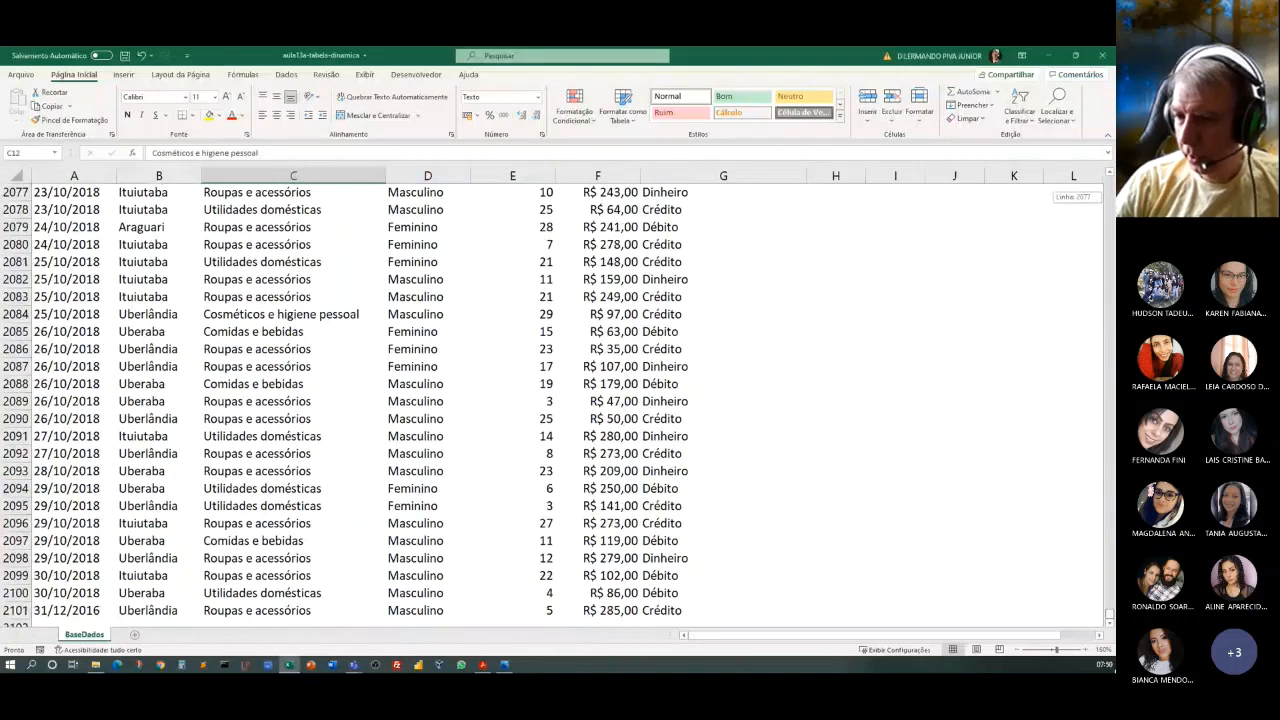
drag(1111, 628, 1109, 186)
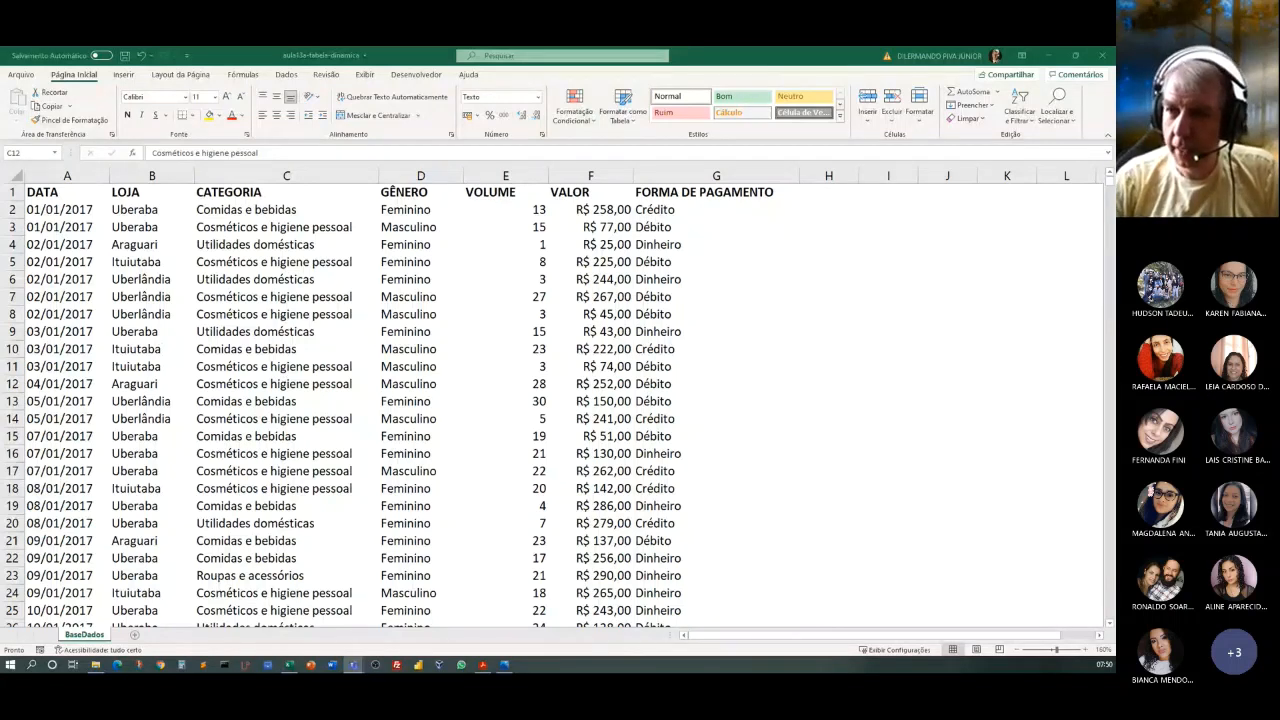
click(33, 193)
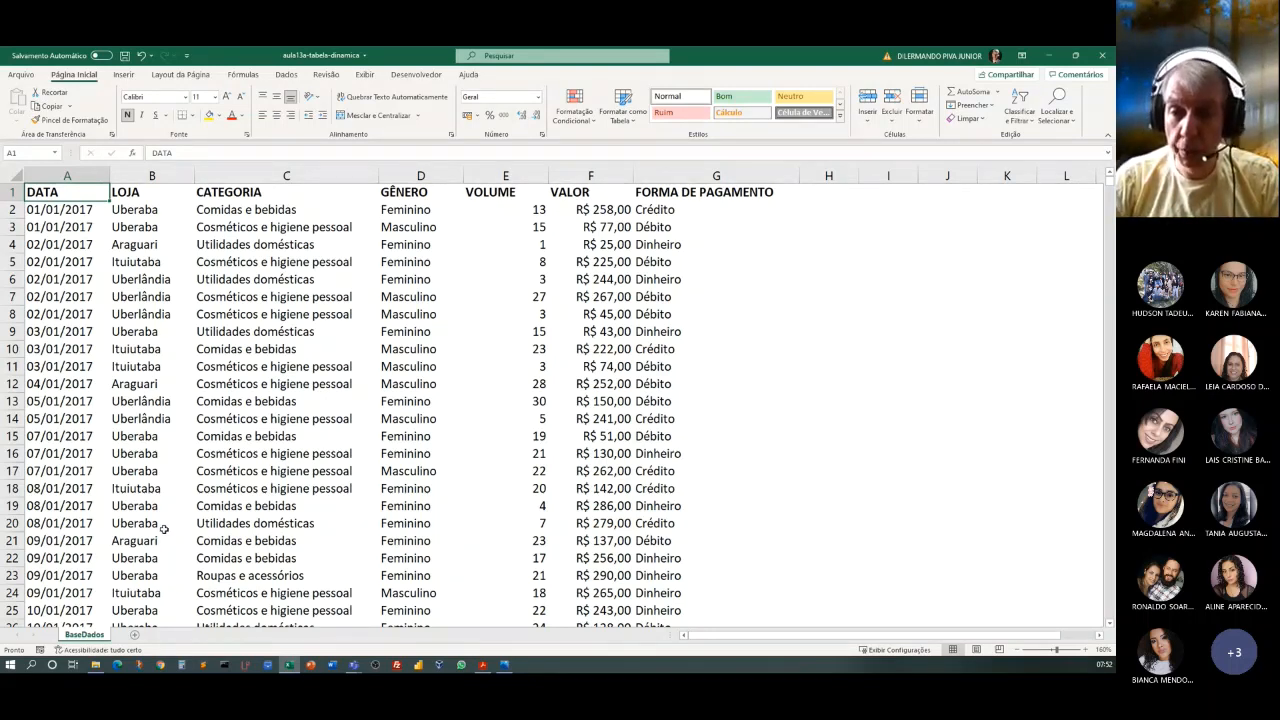
key(alt+Tab)
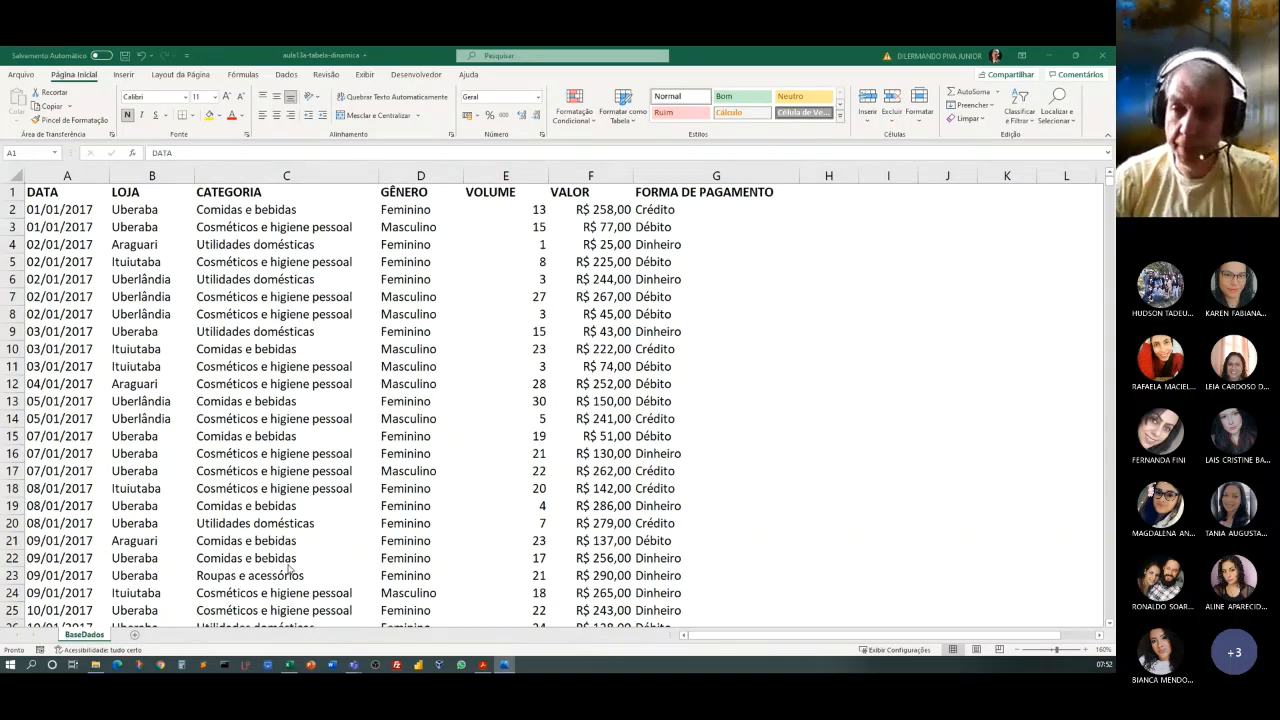
Convert the sales data to a table with headers, and undo the conversion.
click(258, 316)
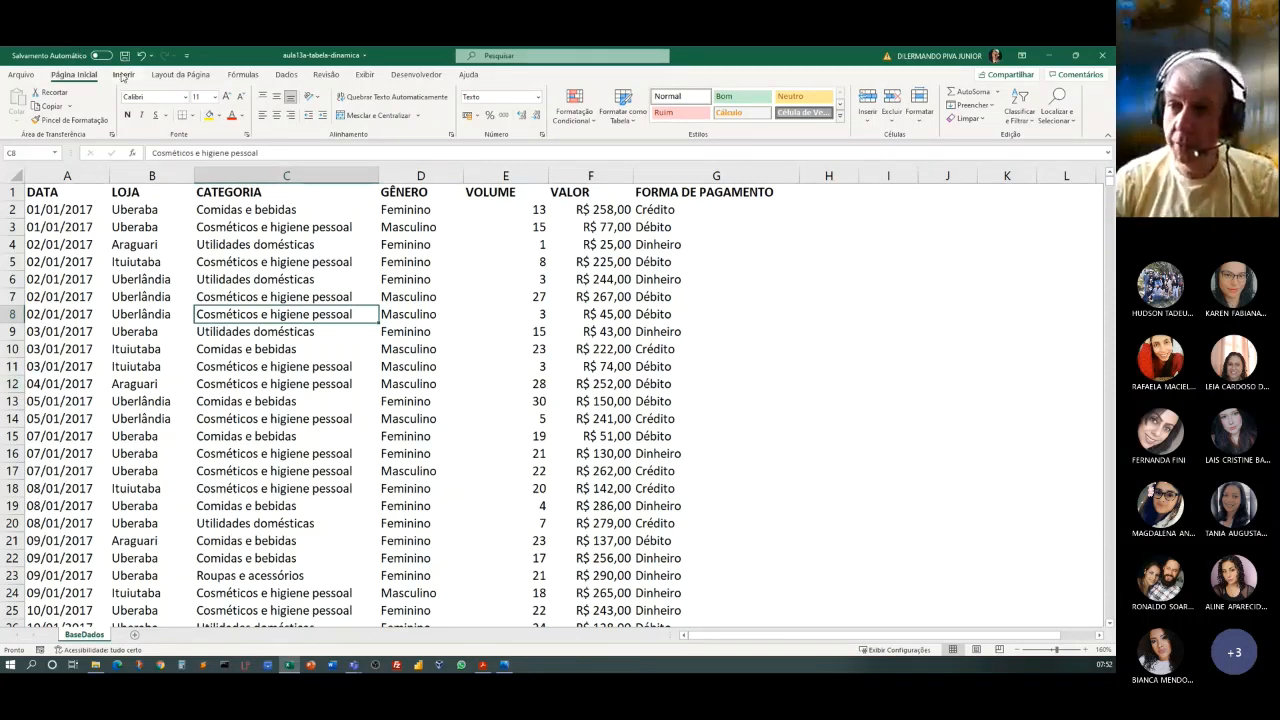
click(122, 76)
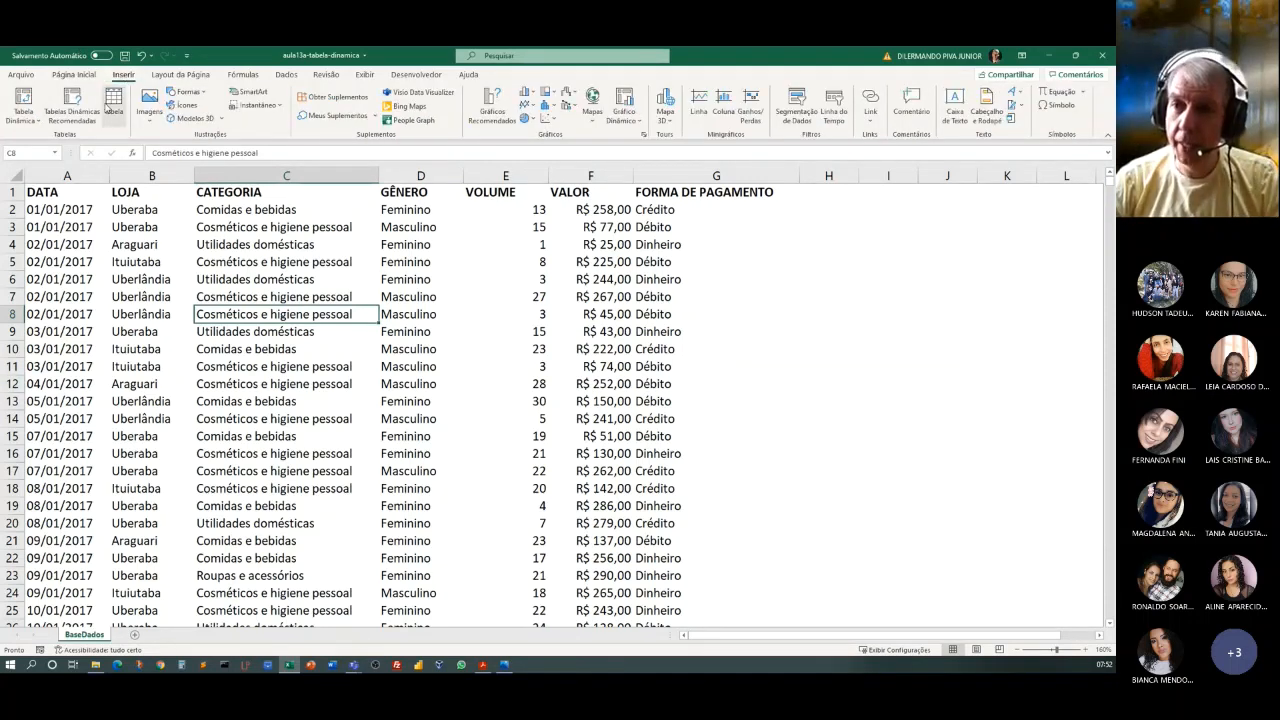
click(113, 100)
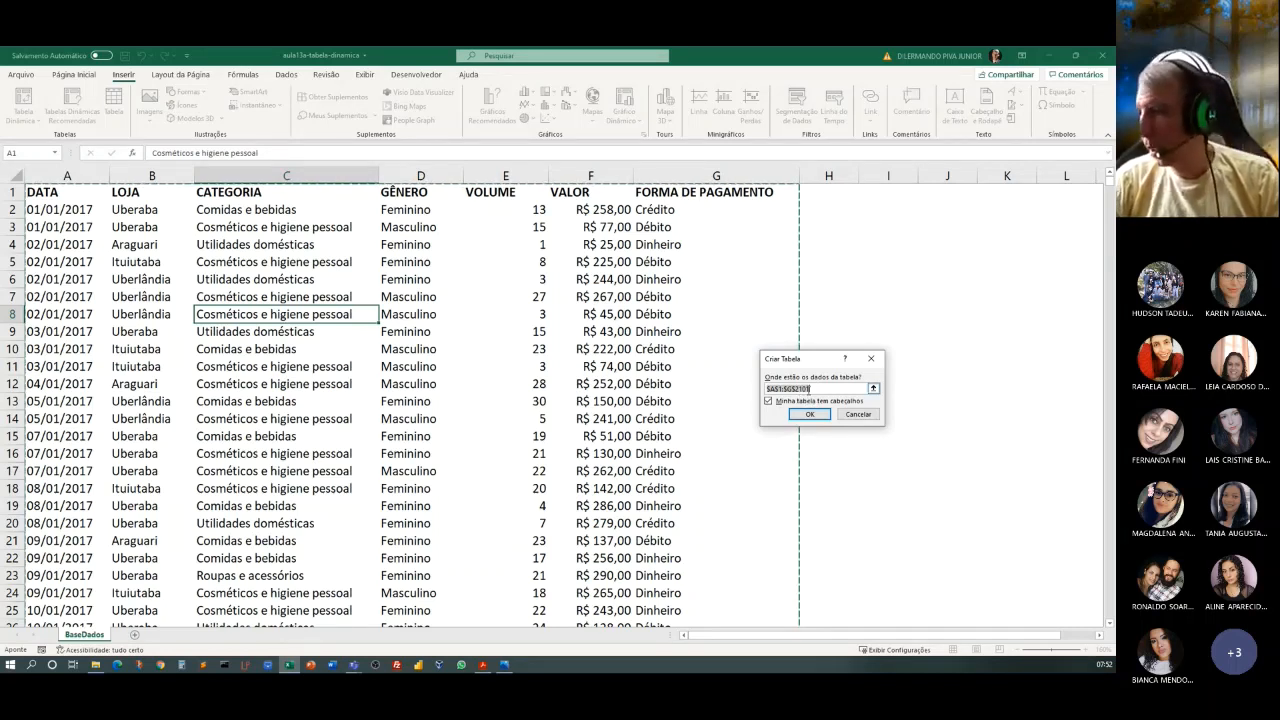
click(802, 418)
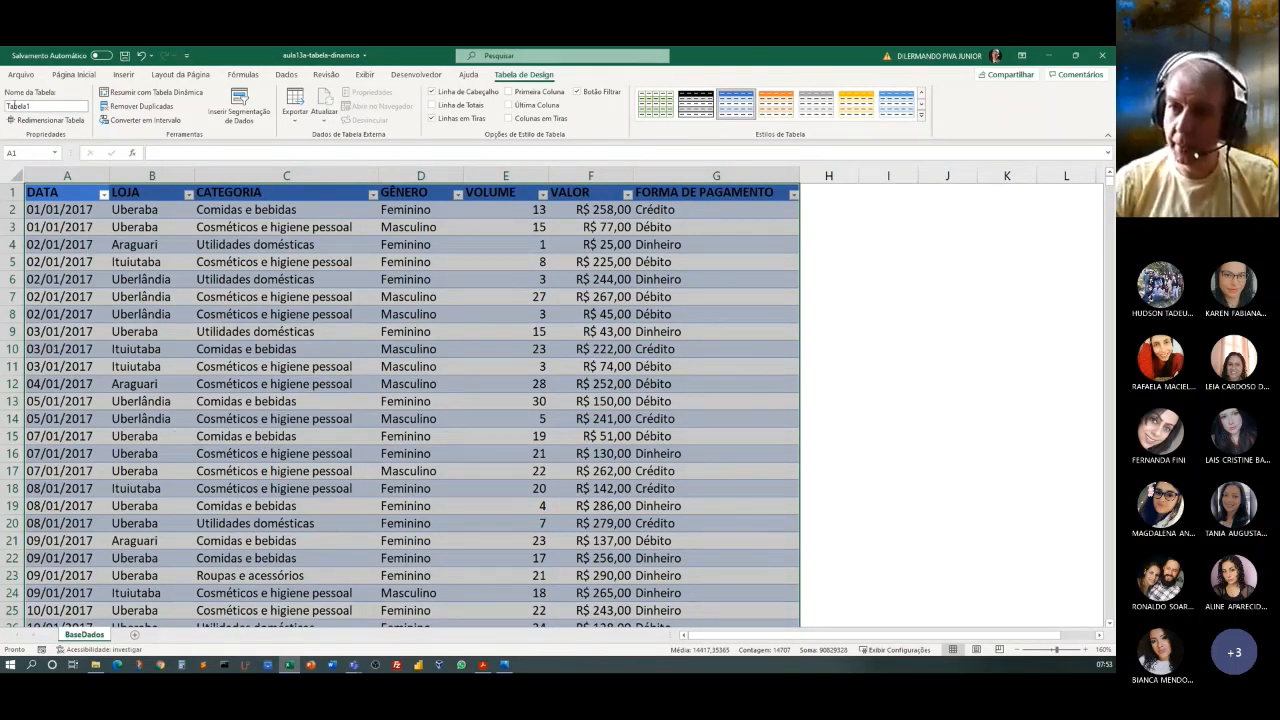
click(25, 106)
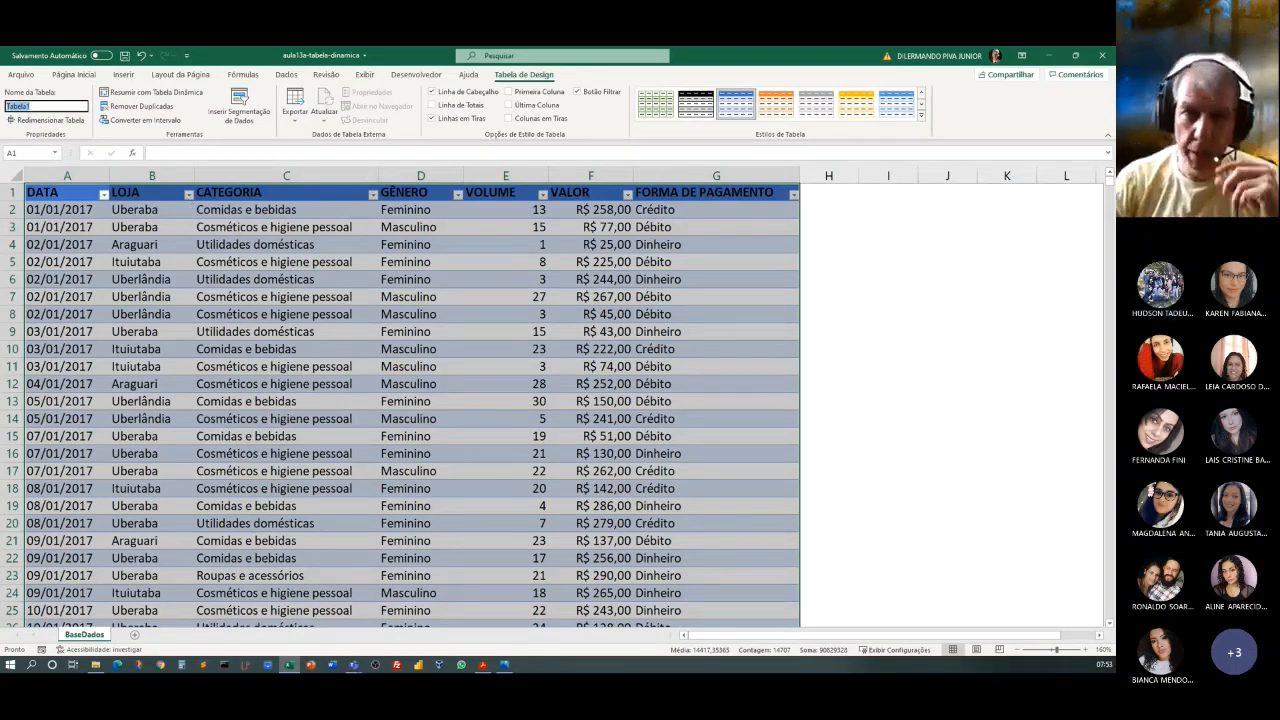
key(alt+Tab)
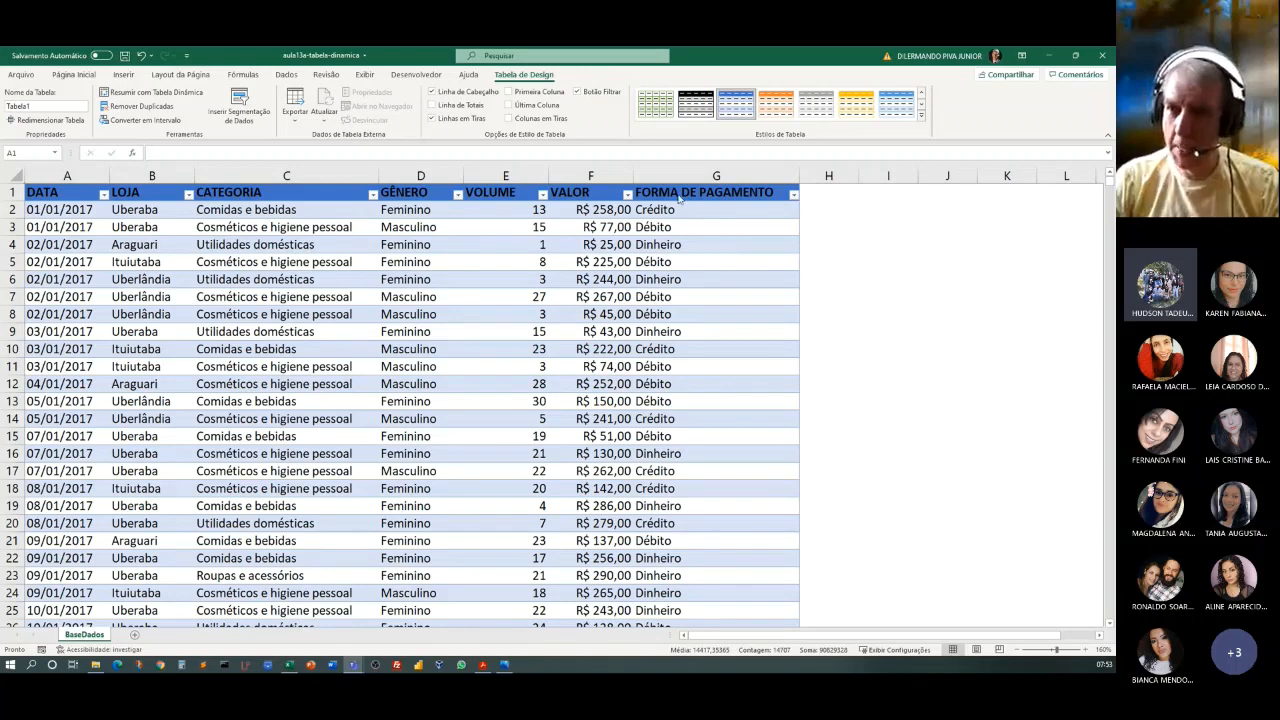
click(141, 57)
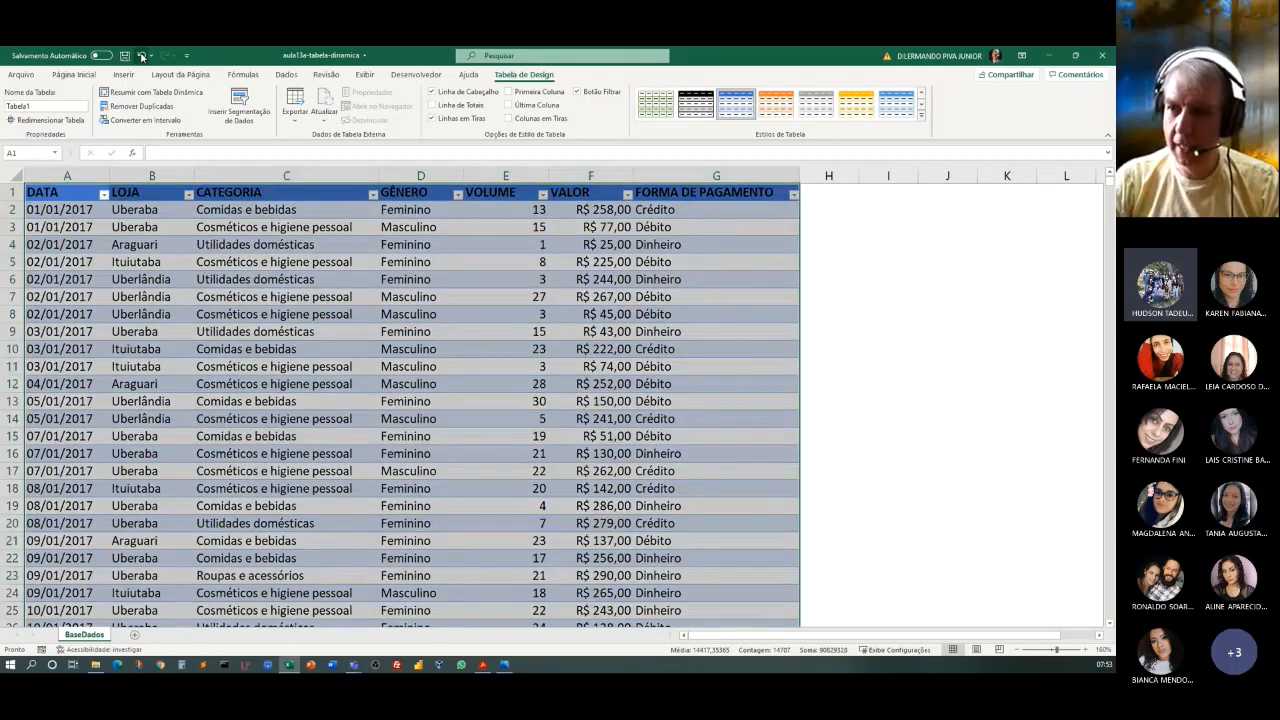
click(141, 57)
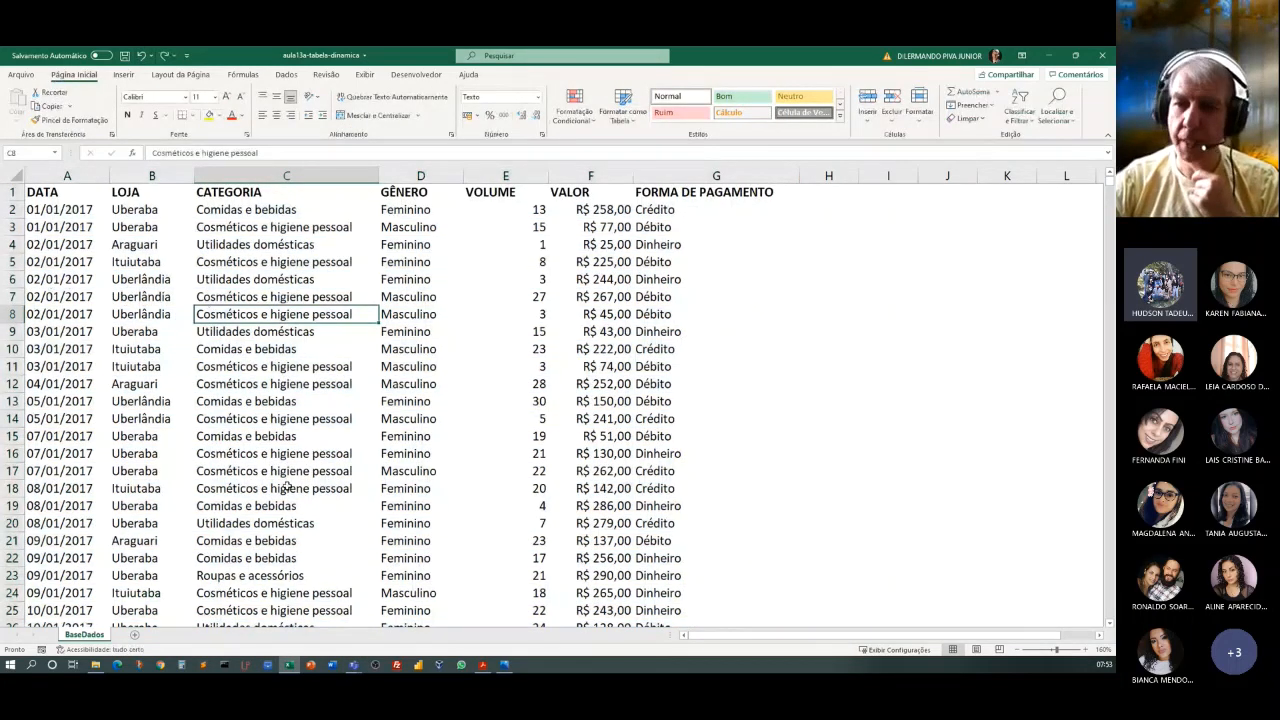
Convert the sales data in A1:G2101 to a table with headers.
click(263, 329)
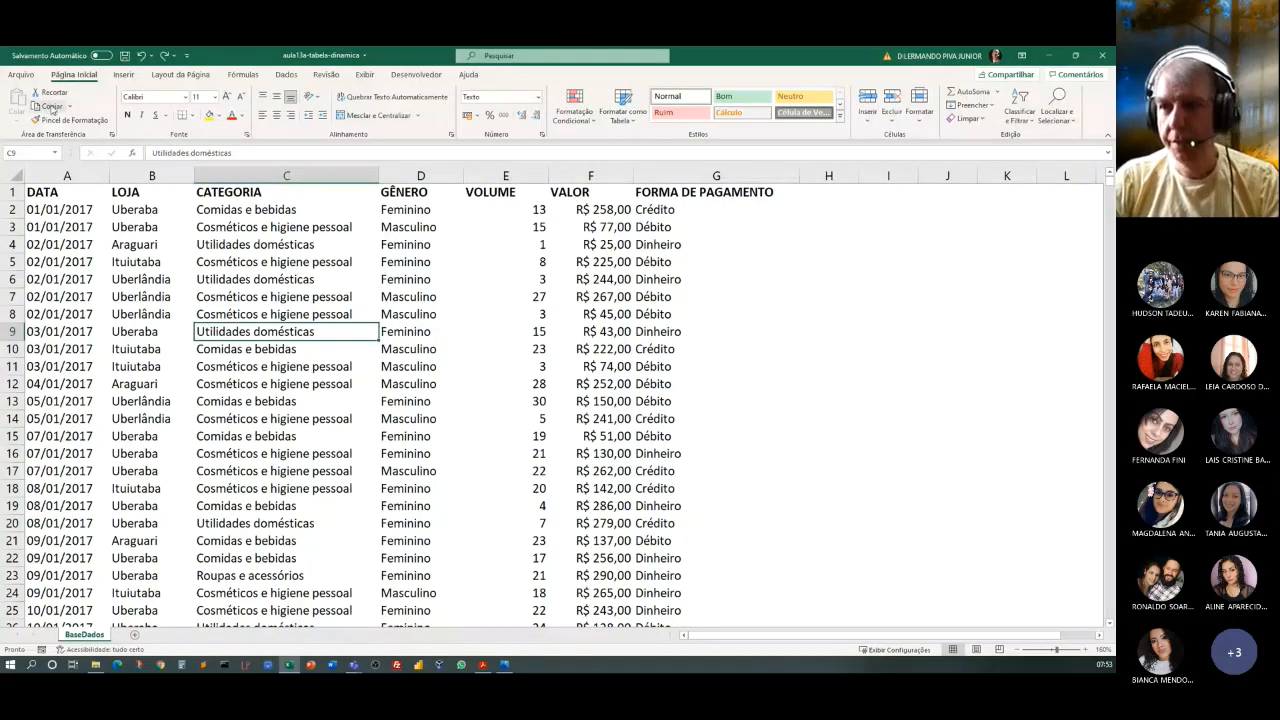
click(123, 74)
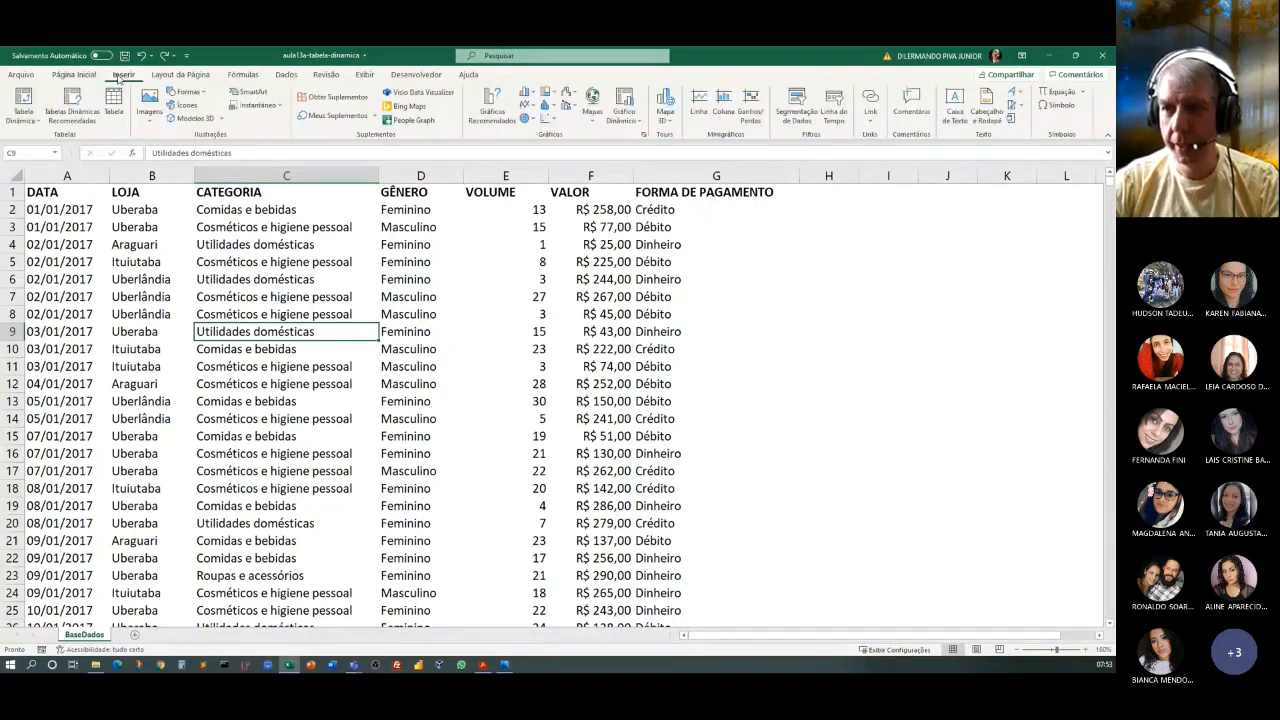
click(116, 112)
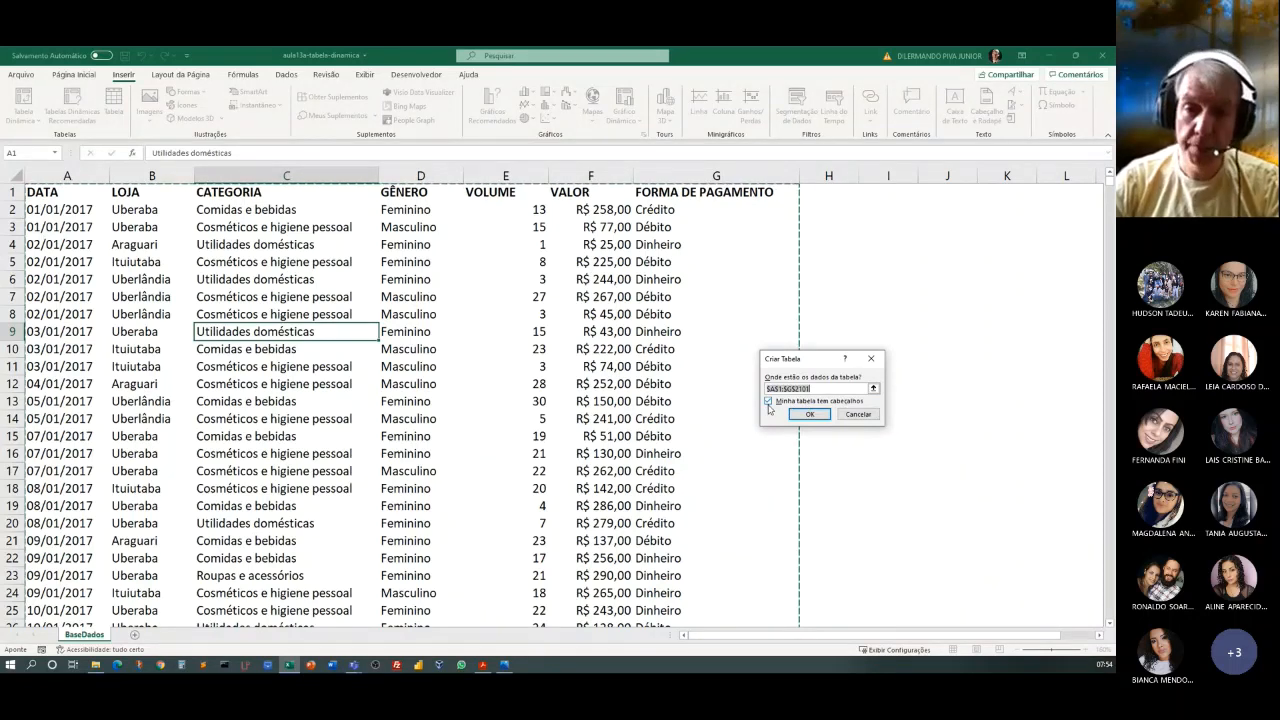
click(807, 415)
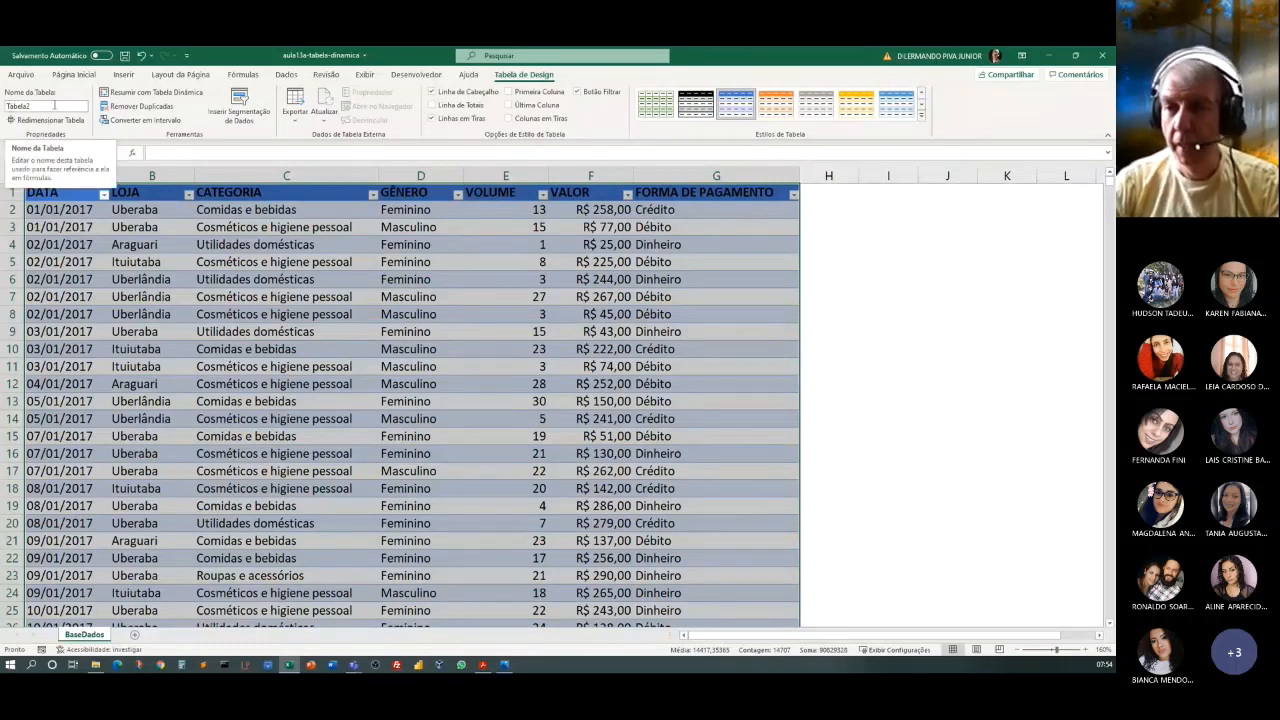
Rename the sales table as TBVendas.
click(54, 107)
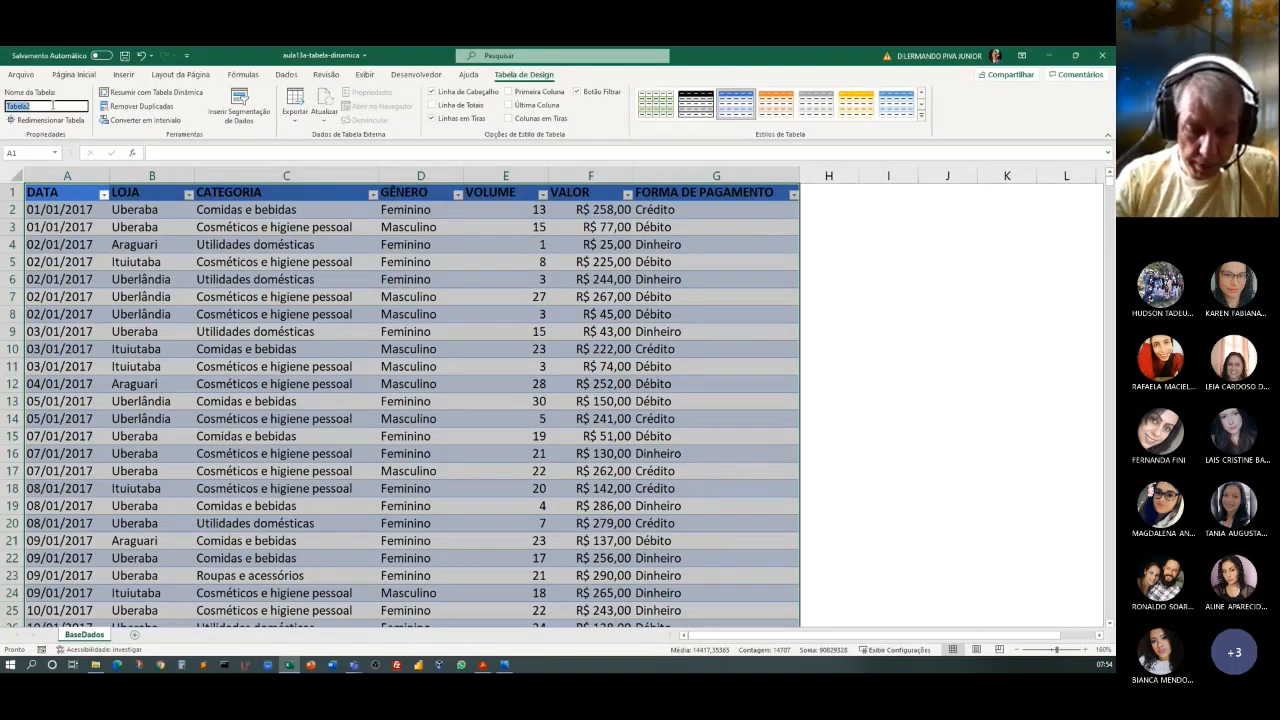
text(Tb)
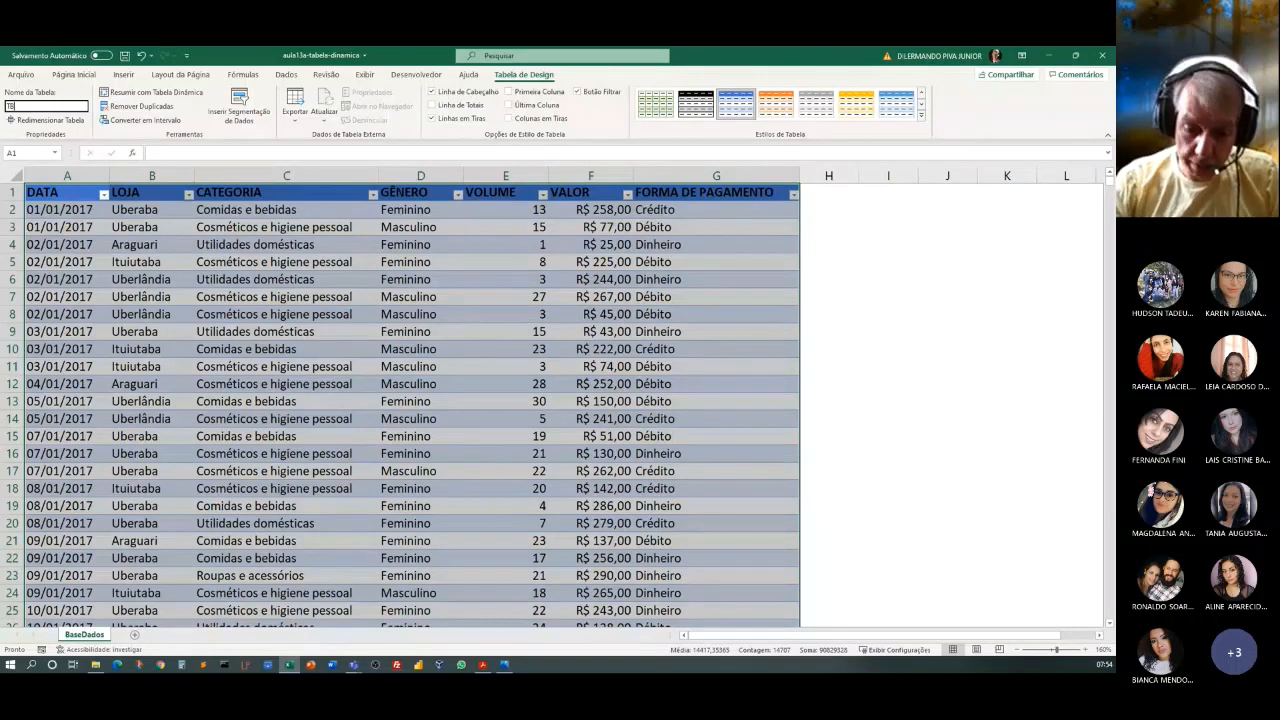
text(Vendas)
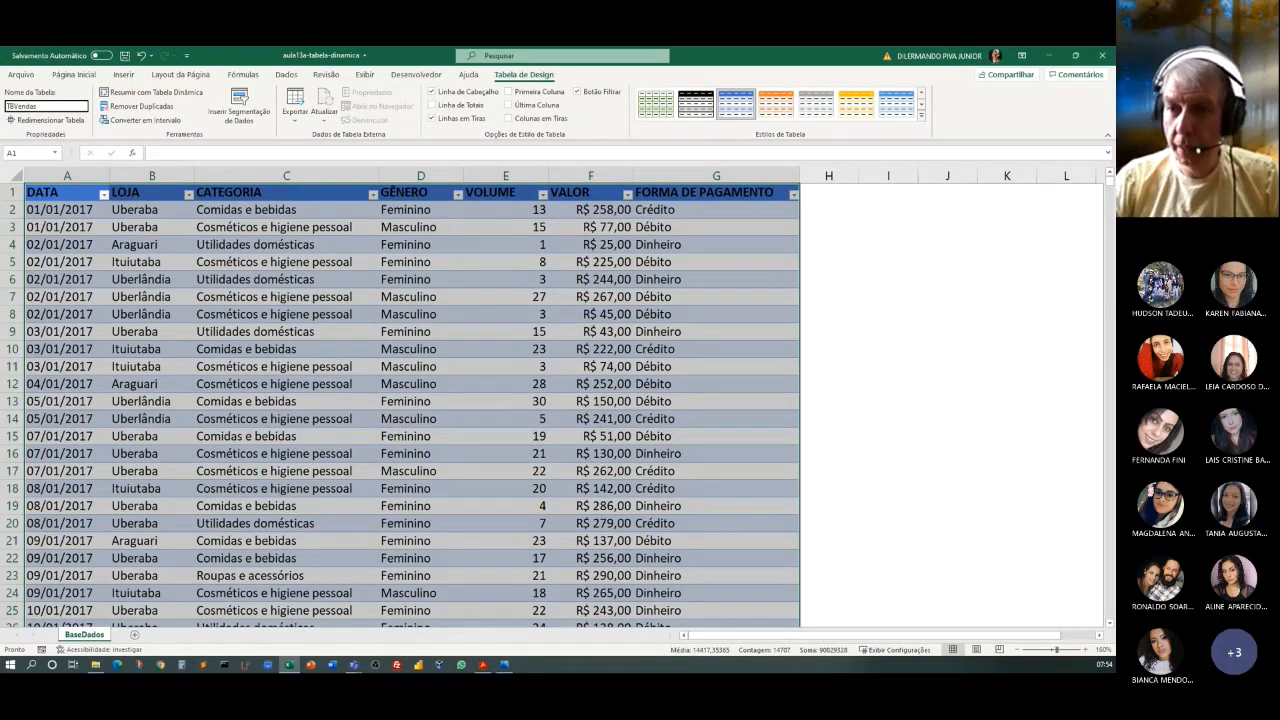
key(Return)
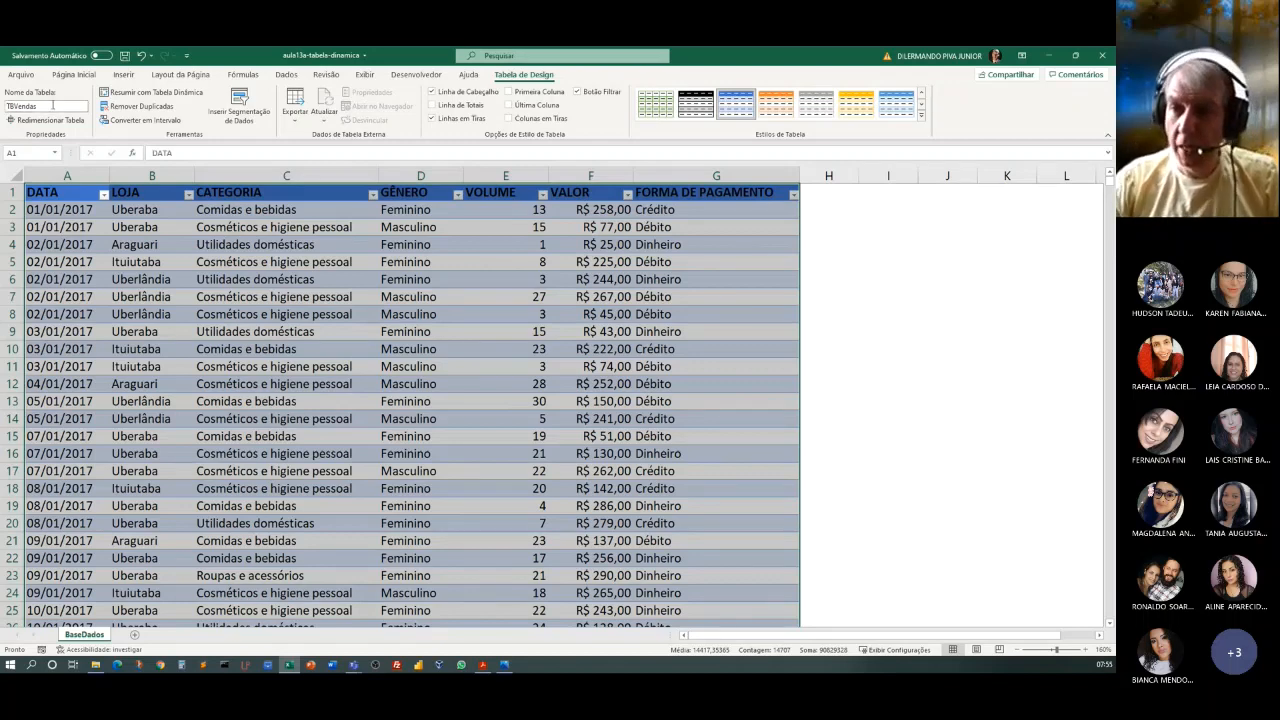
Create a pivot table from the TBVendas table on a new worksheet.
click(182, 276)
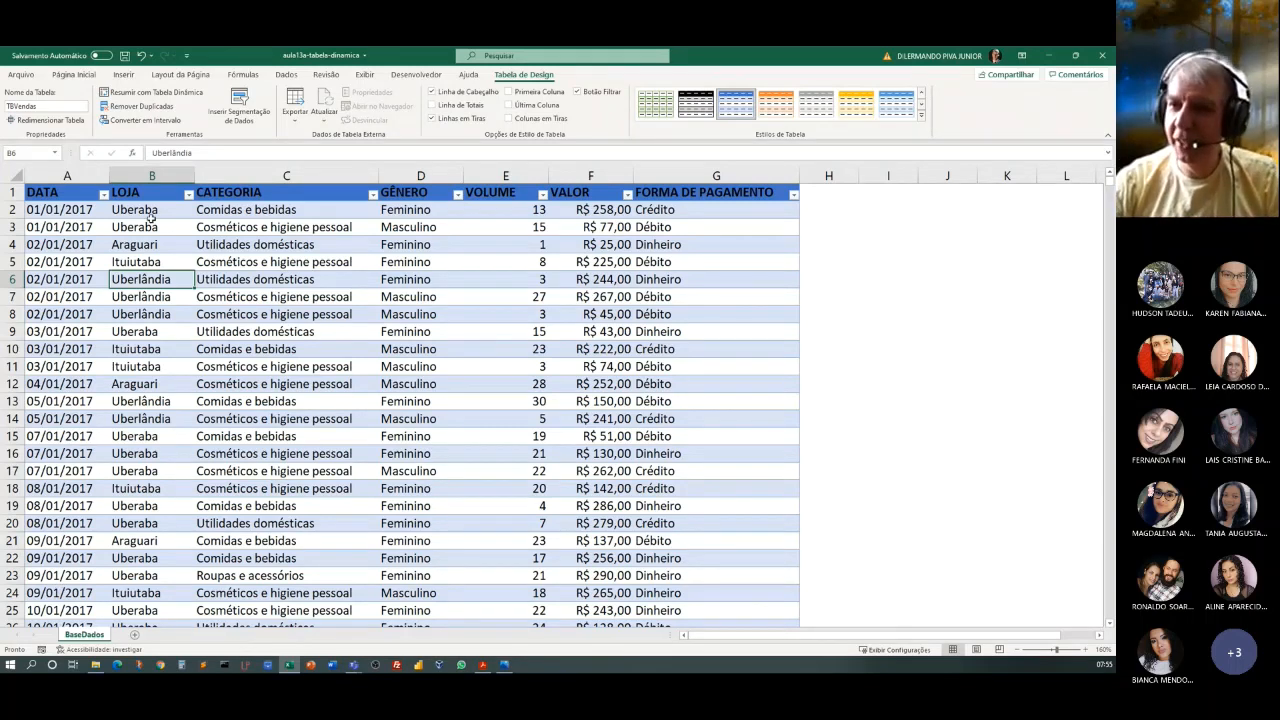
click(130, 76)
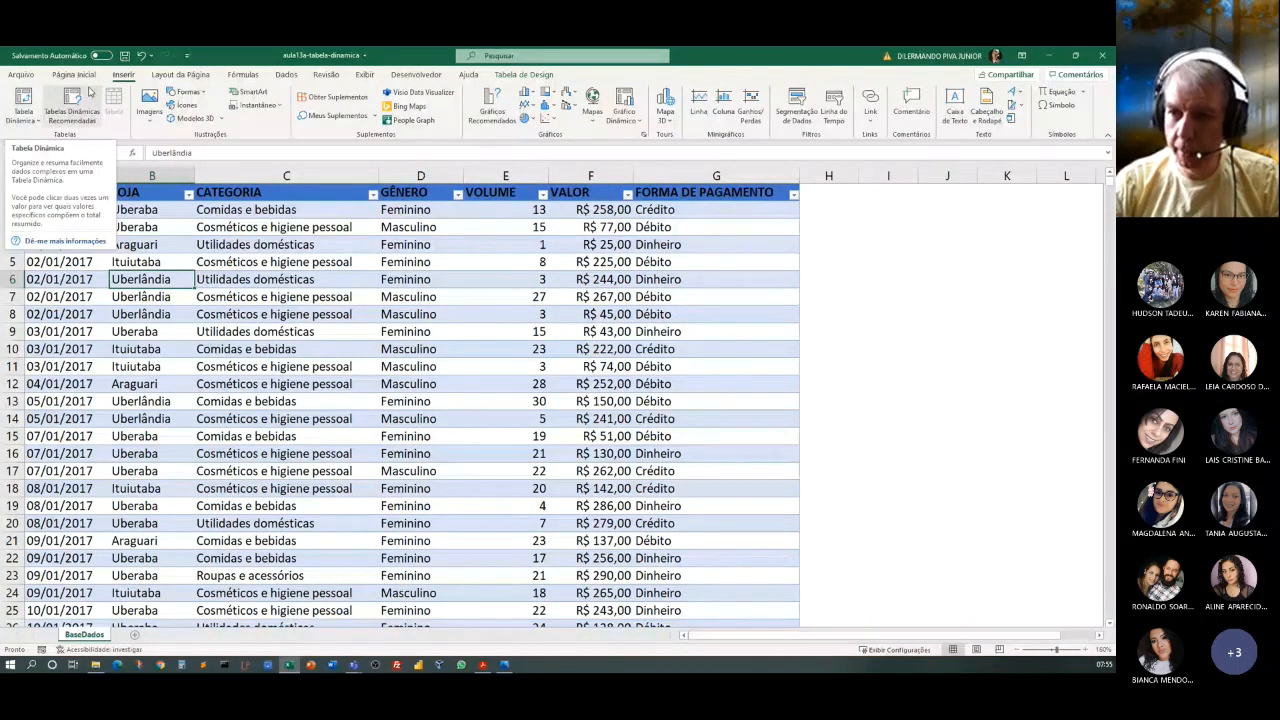
click(24, 101)
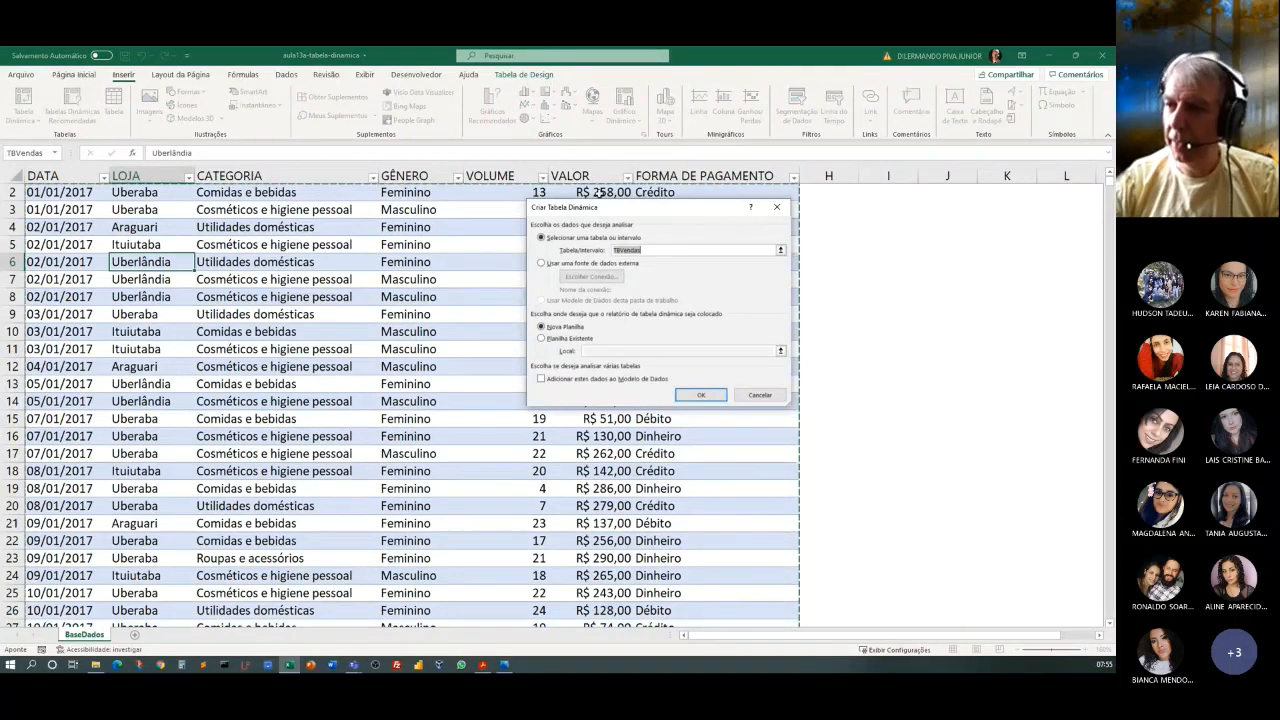
drag(616, 213, 439, 280)
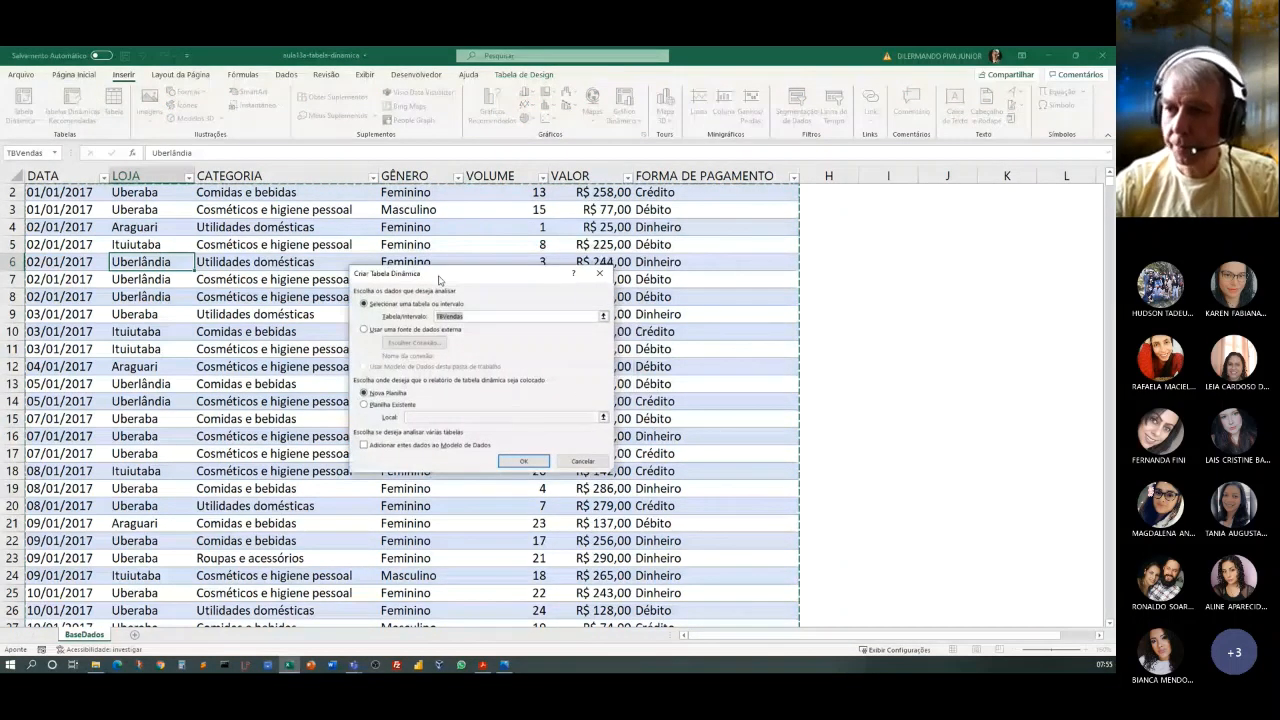
drag(438, 280, 413, 251)
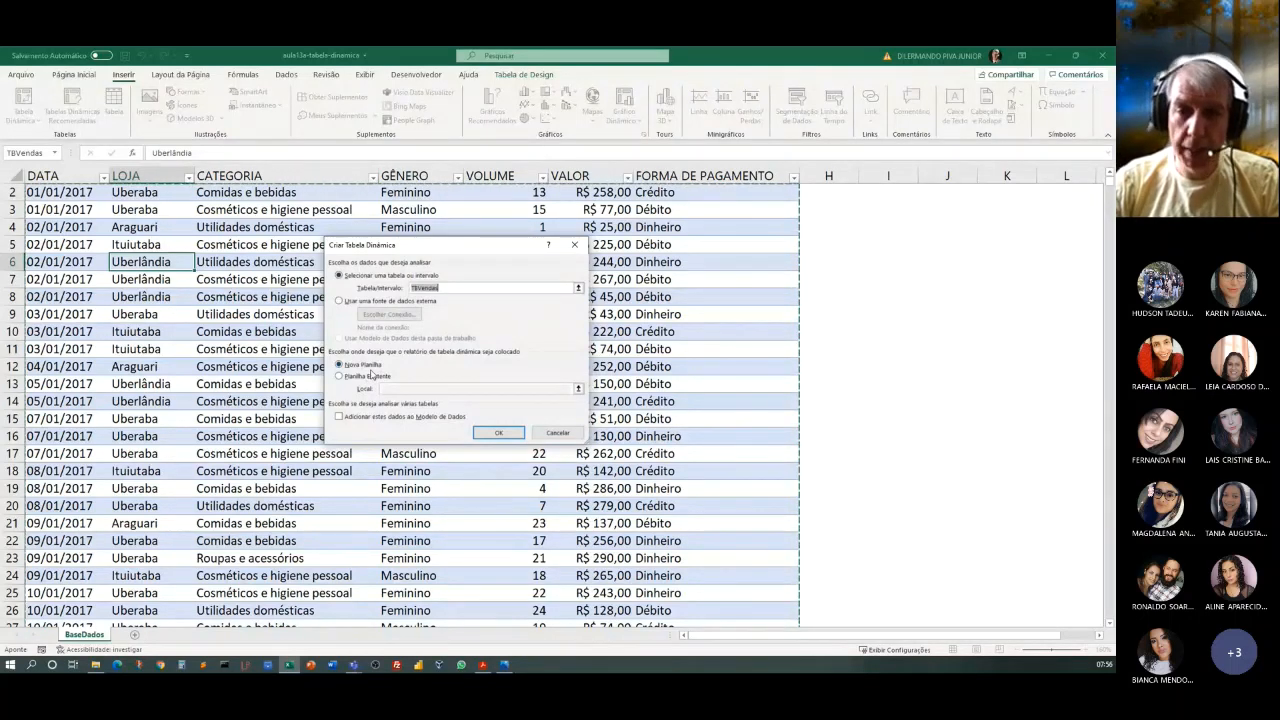
click(499, 436)
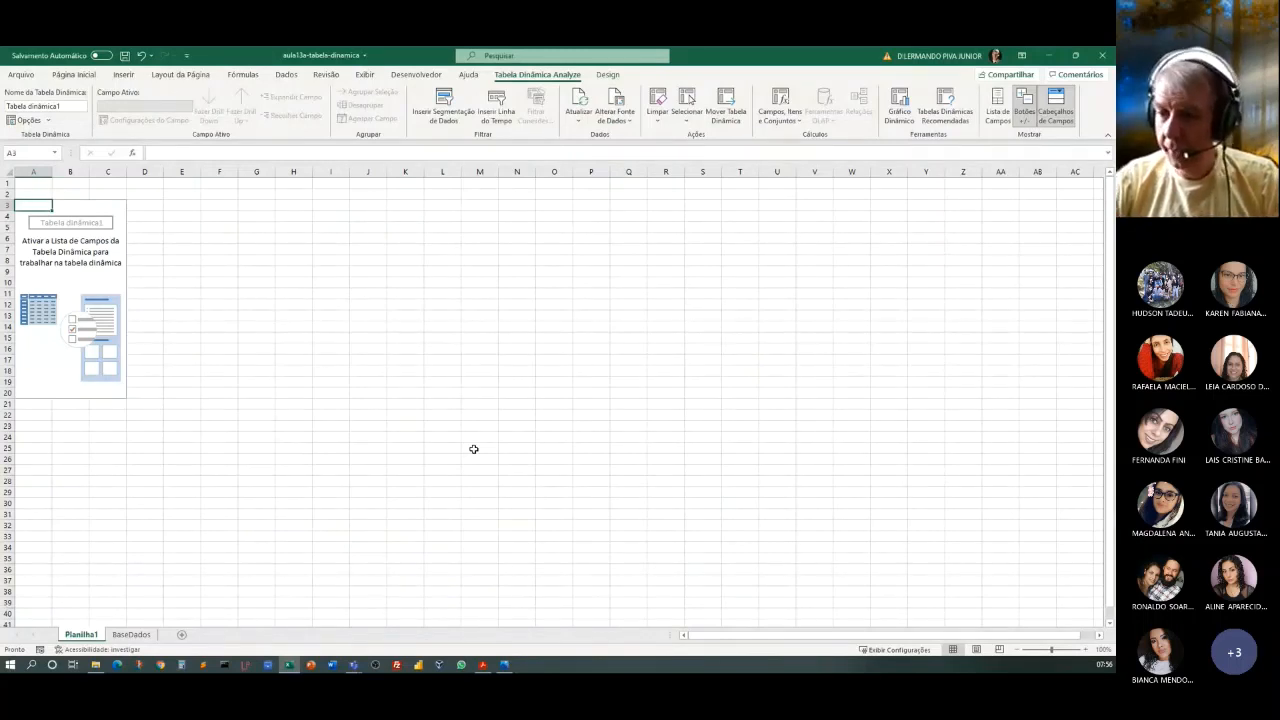
Rename the new pivot table worksheet as TDVendas.
double_click(72, 637)
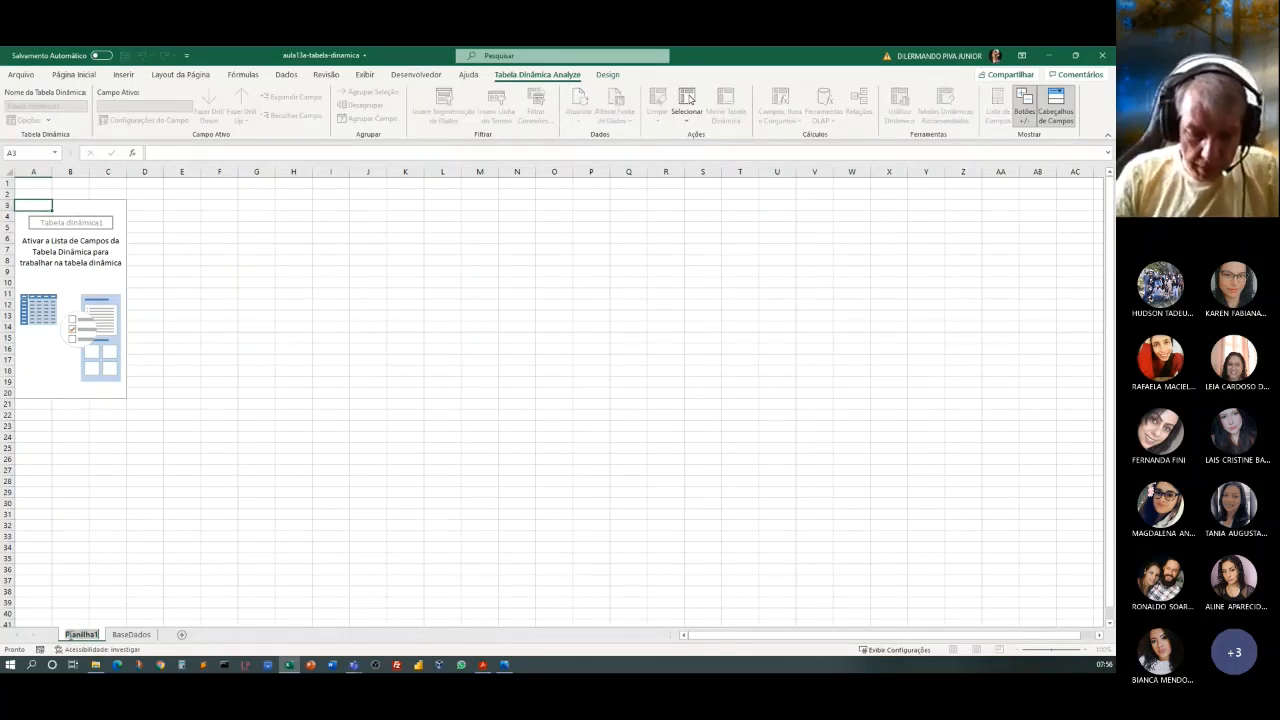
text(TD)
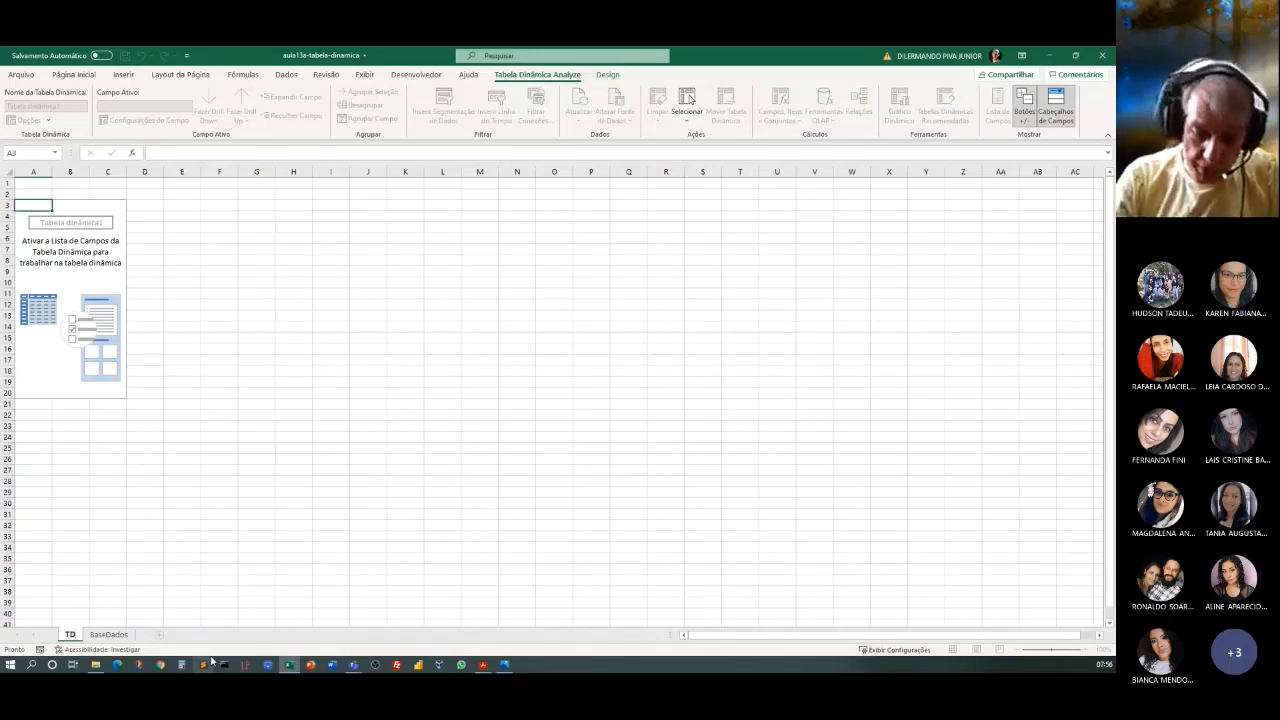
text(V)
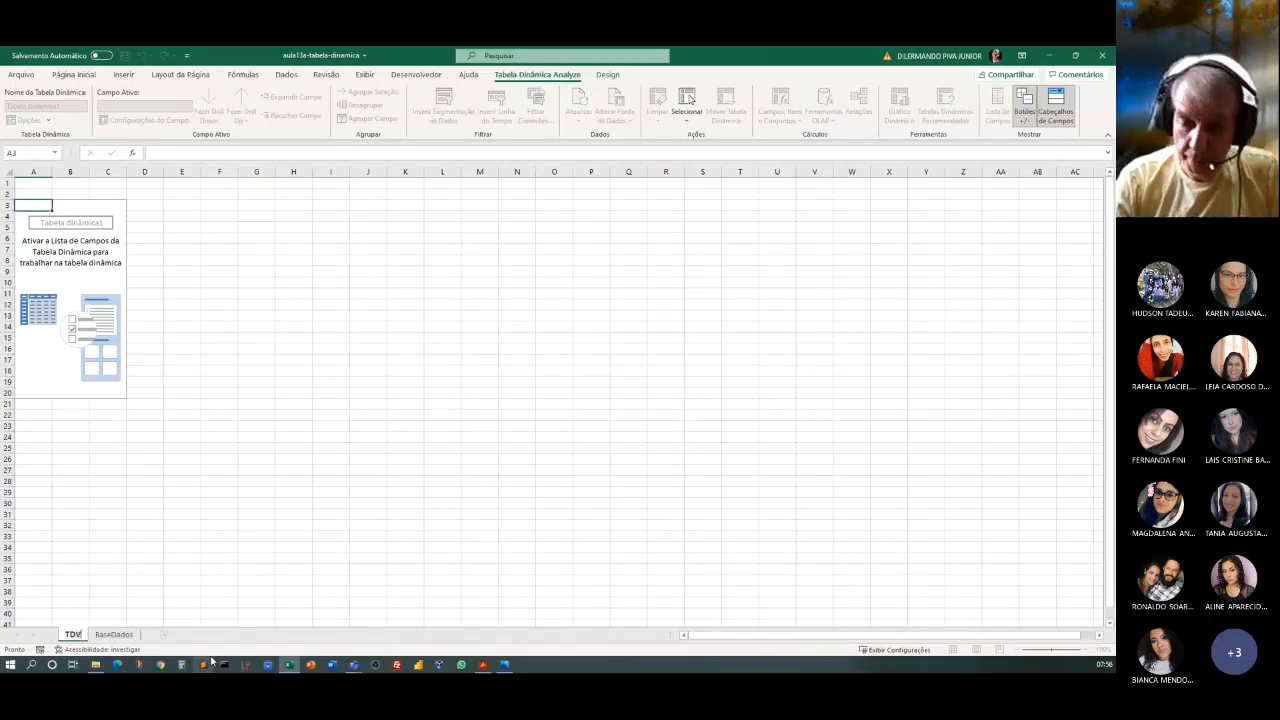
text(endas)
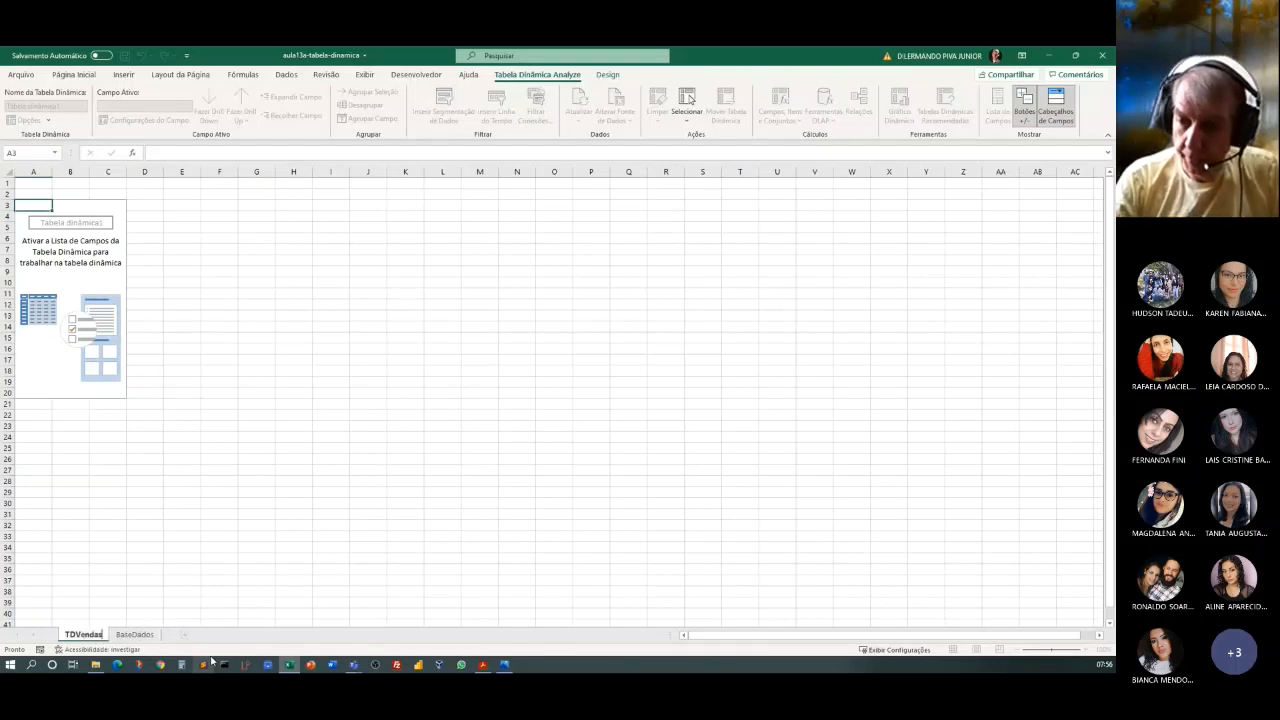
key(Return)
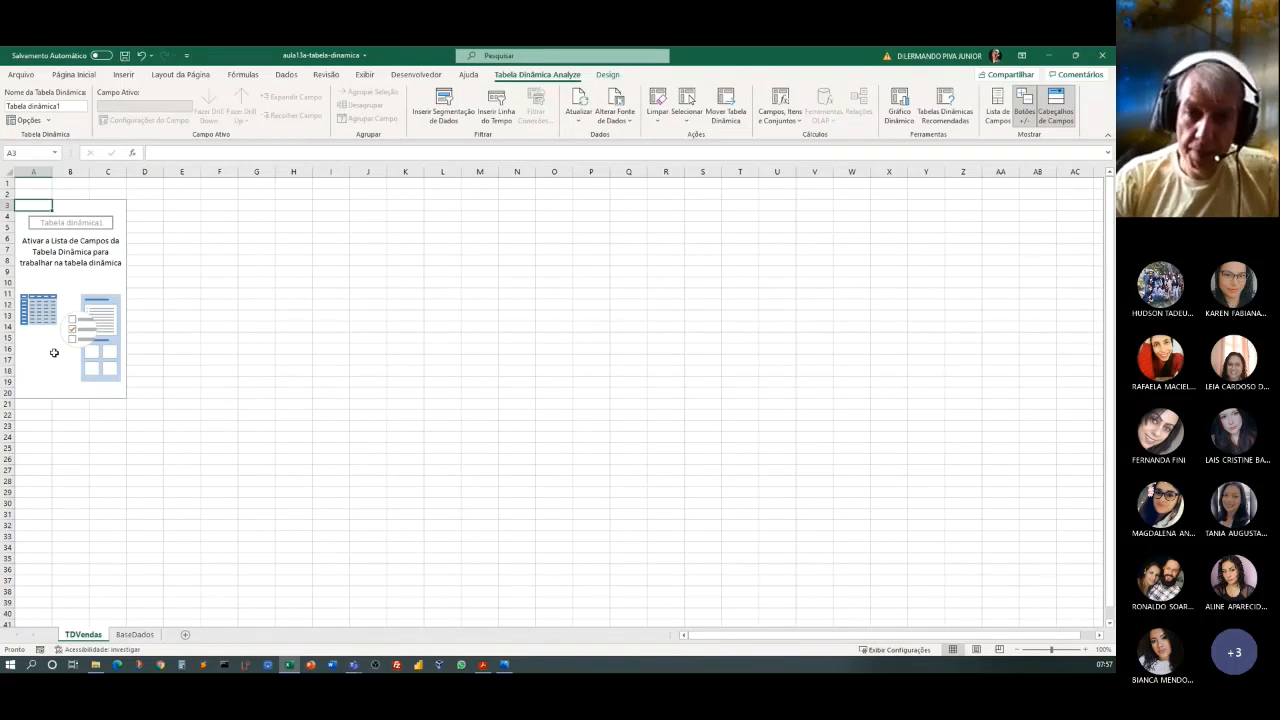
Show the field list of the empty pivot table, and hide it again.
click(83, 205)
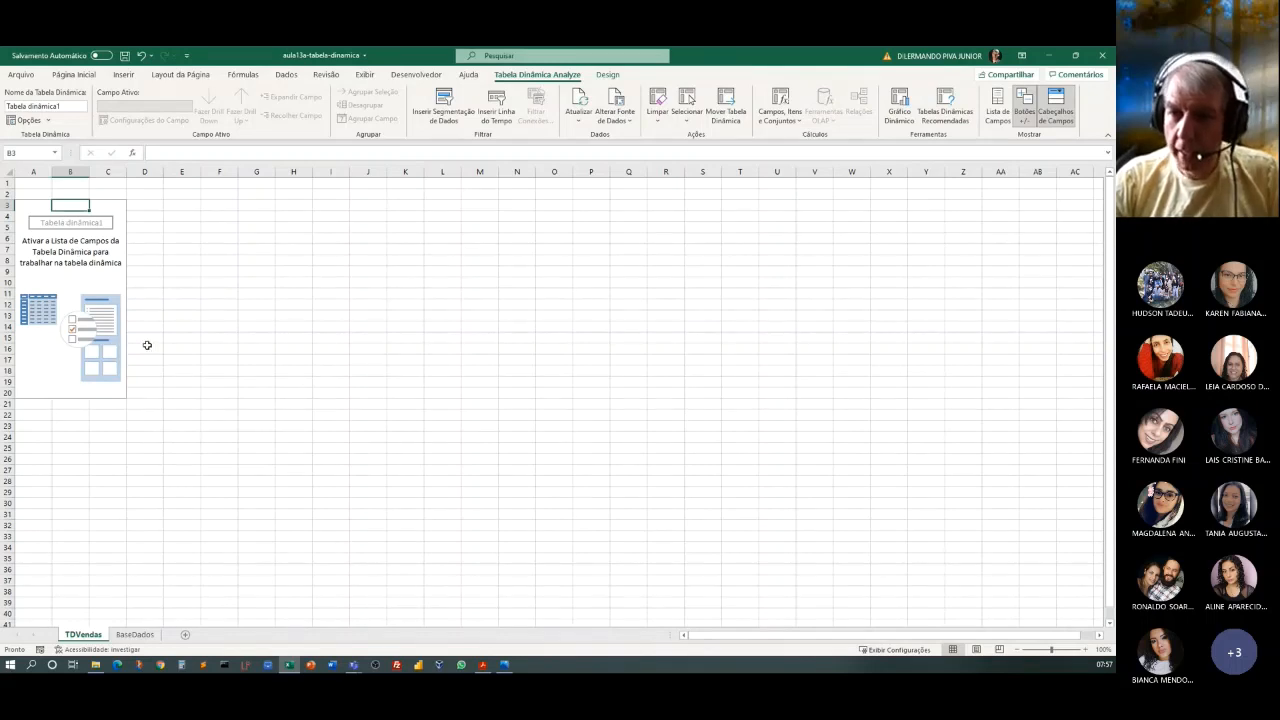
click(998, 112)
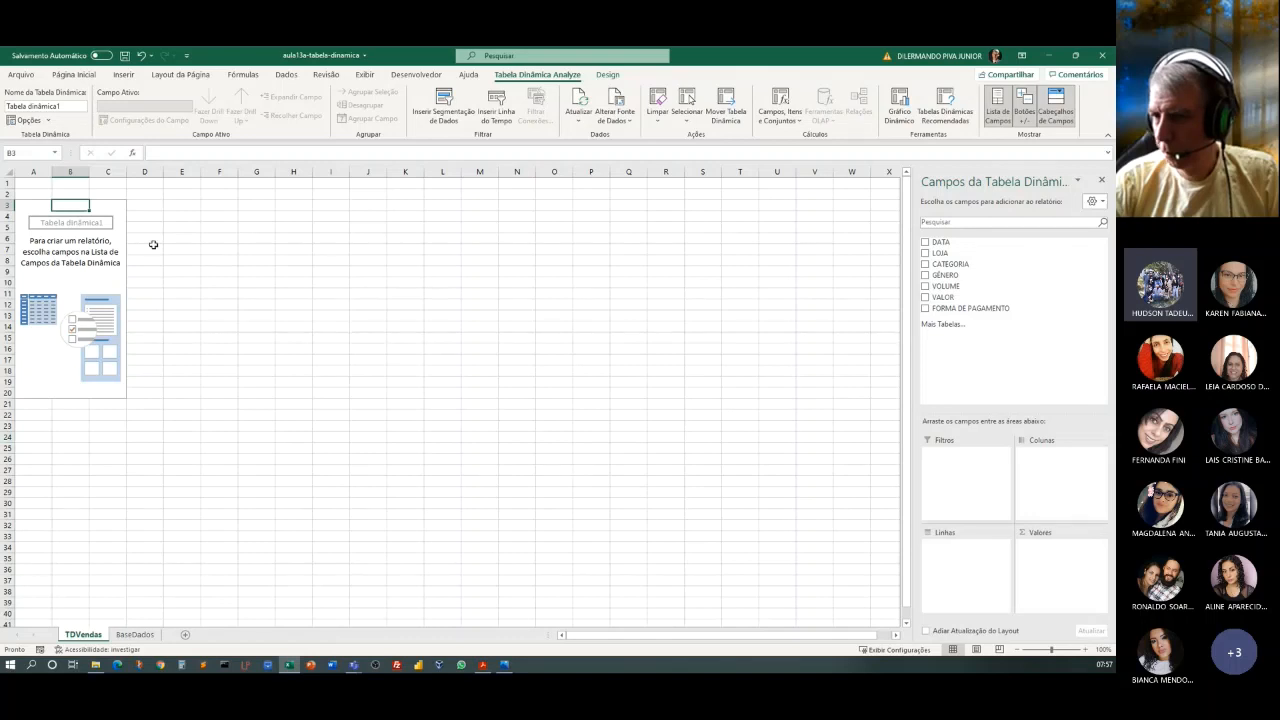
click(105, 281)
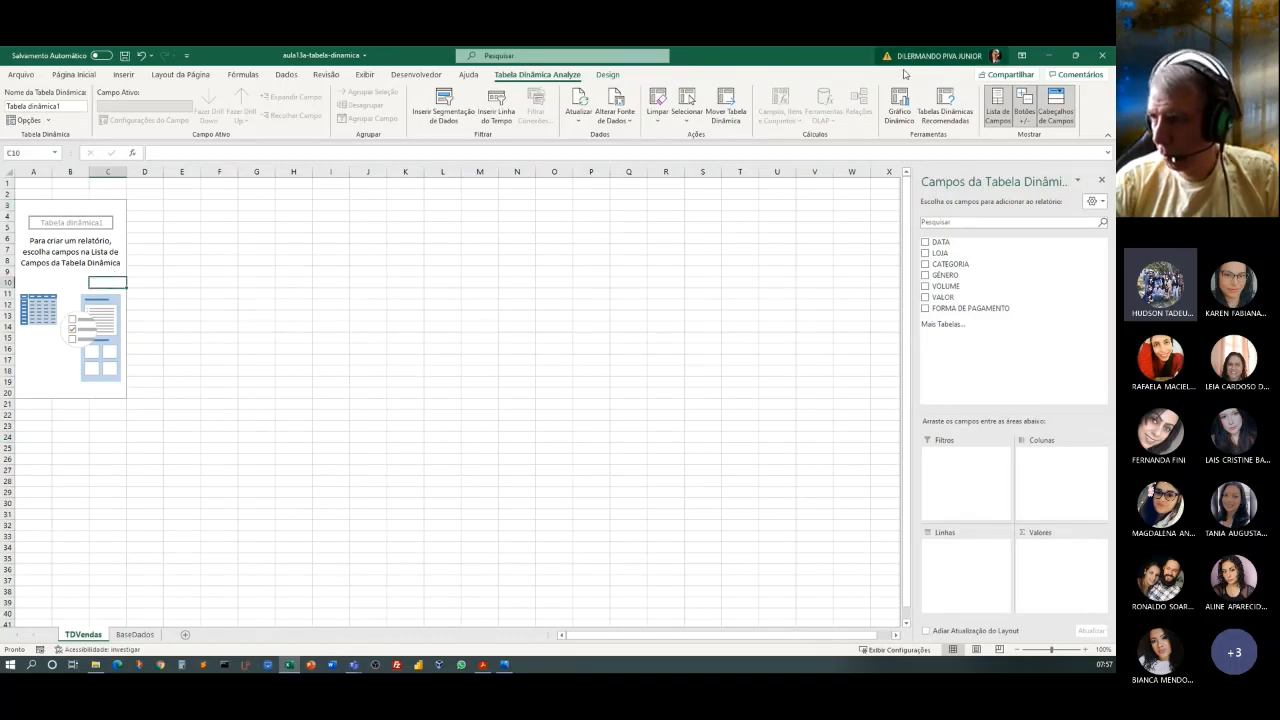
click(997, 106)
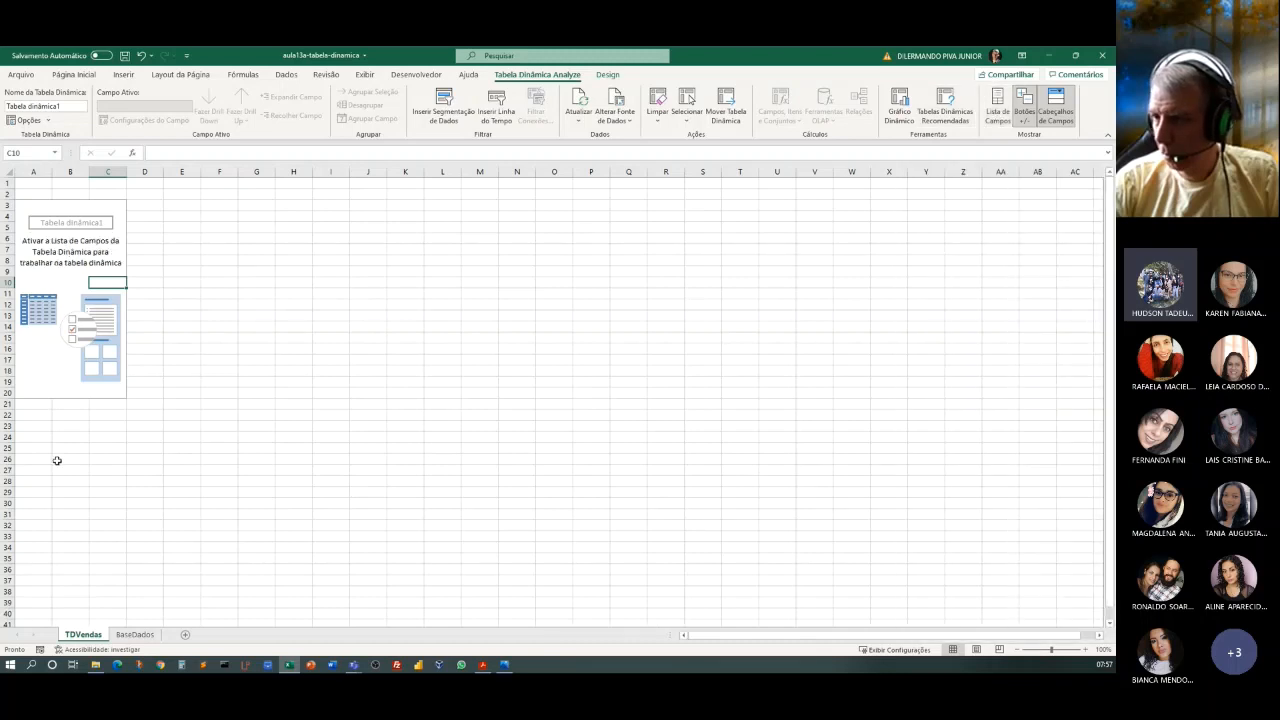
click(69, 273)
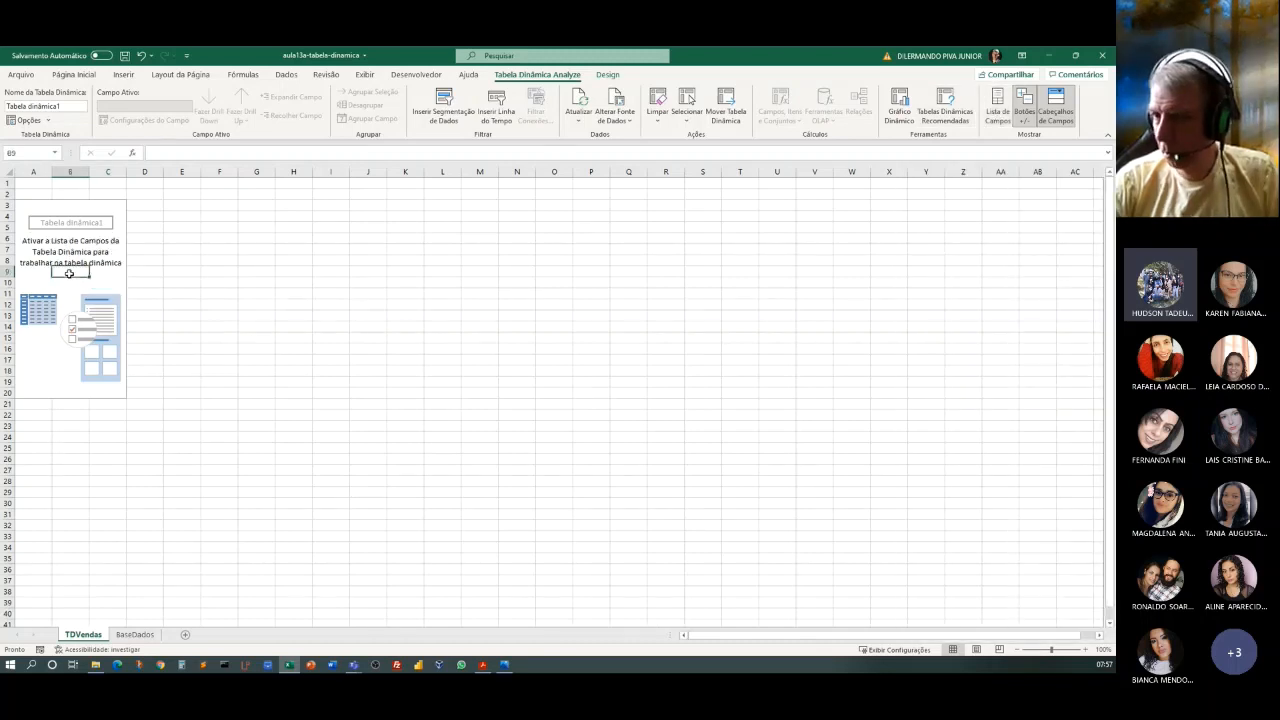
click(105, 220)
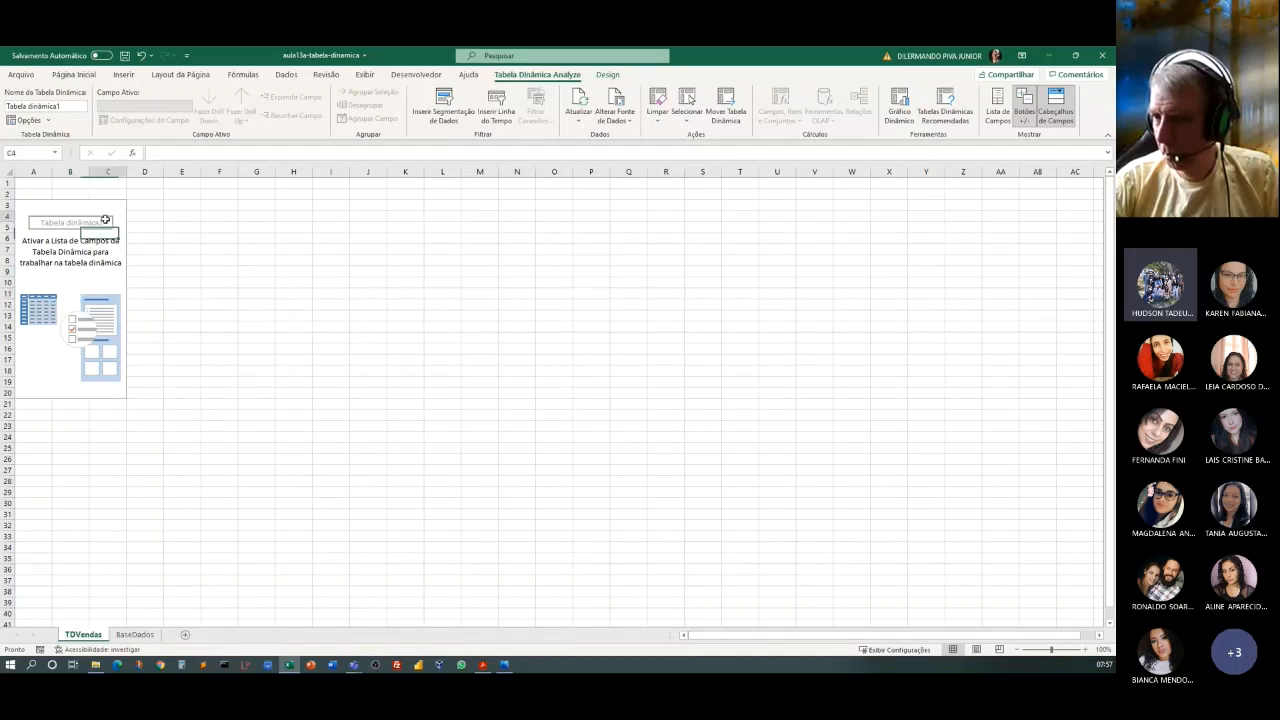
click(79, 248)
click(20, 219)
click(51, 274)
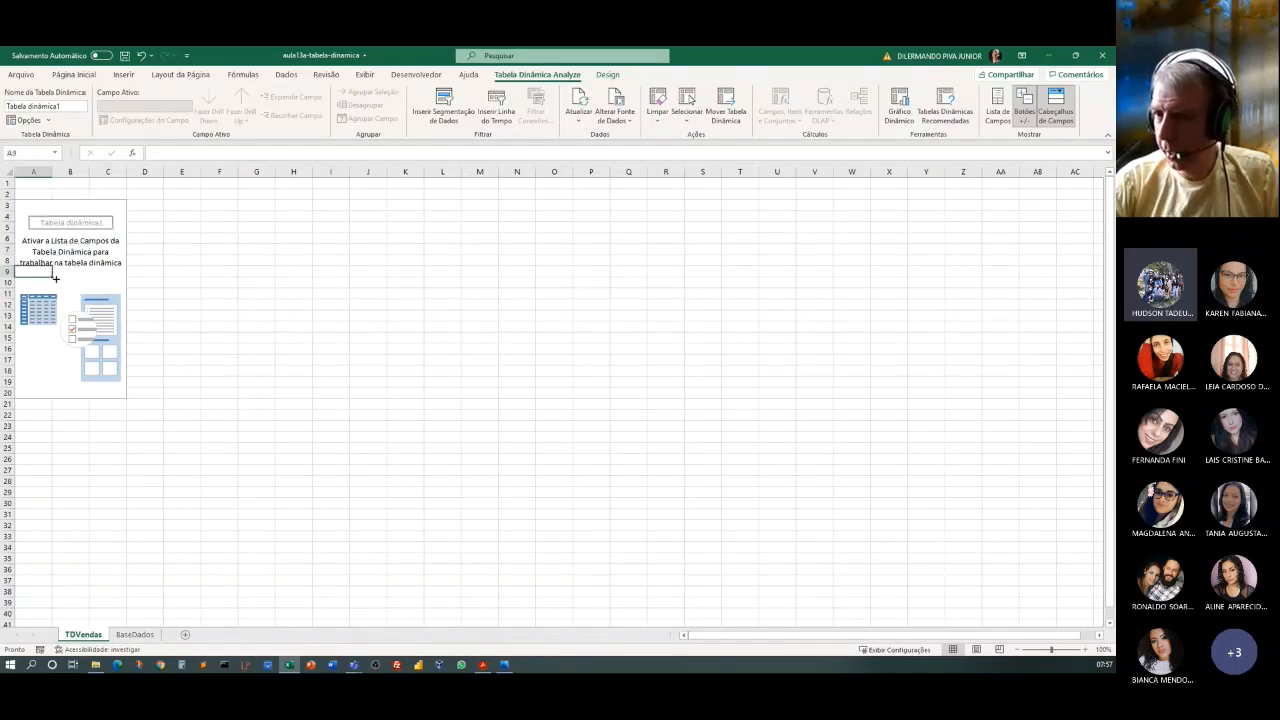
click(79, 270)
click(107, 251)
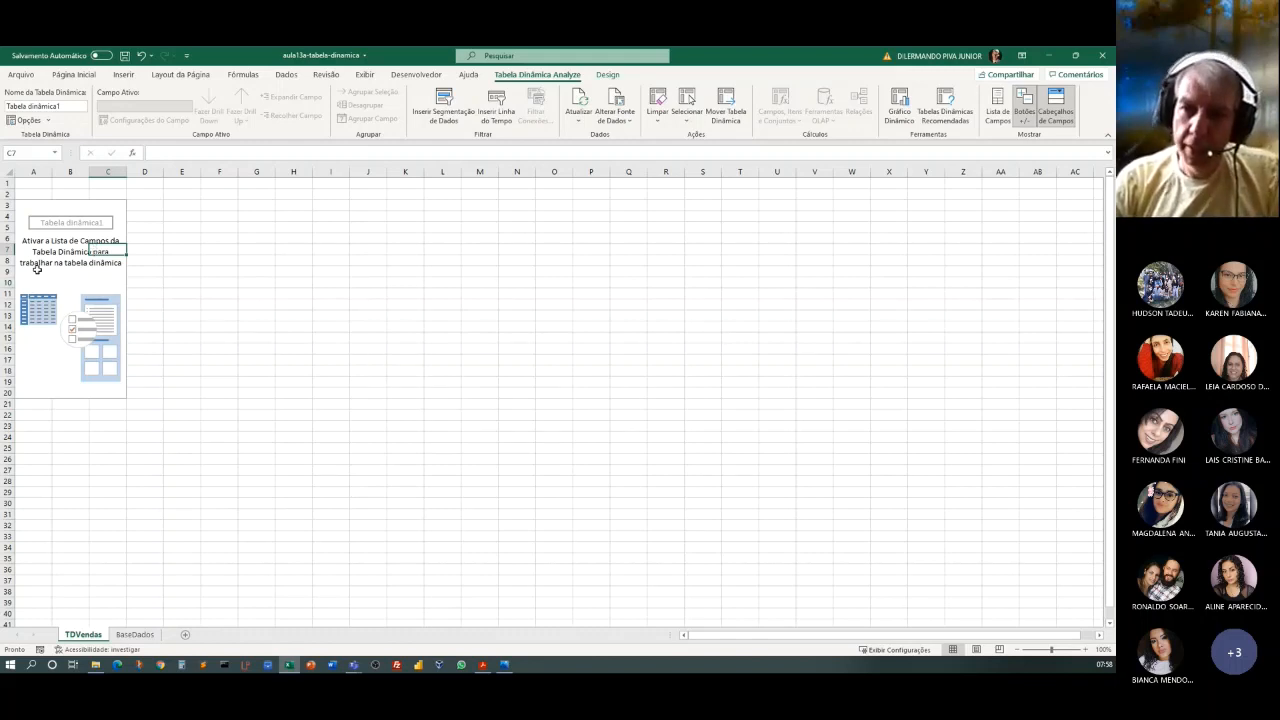
Display the pivot table's field list, select a cell outside the report area, and return to a cell inside it.
click(997, 105)
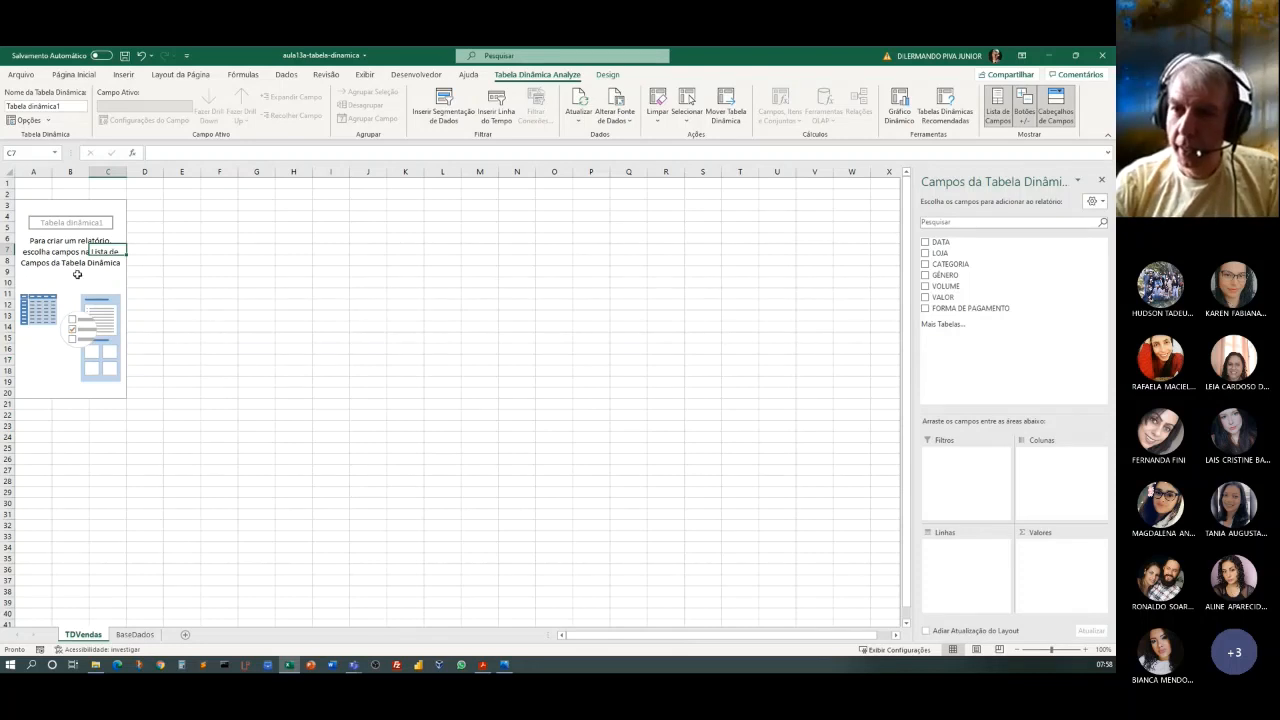
click(256, 305)
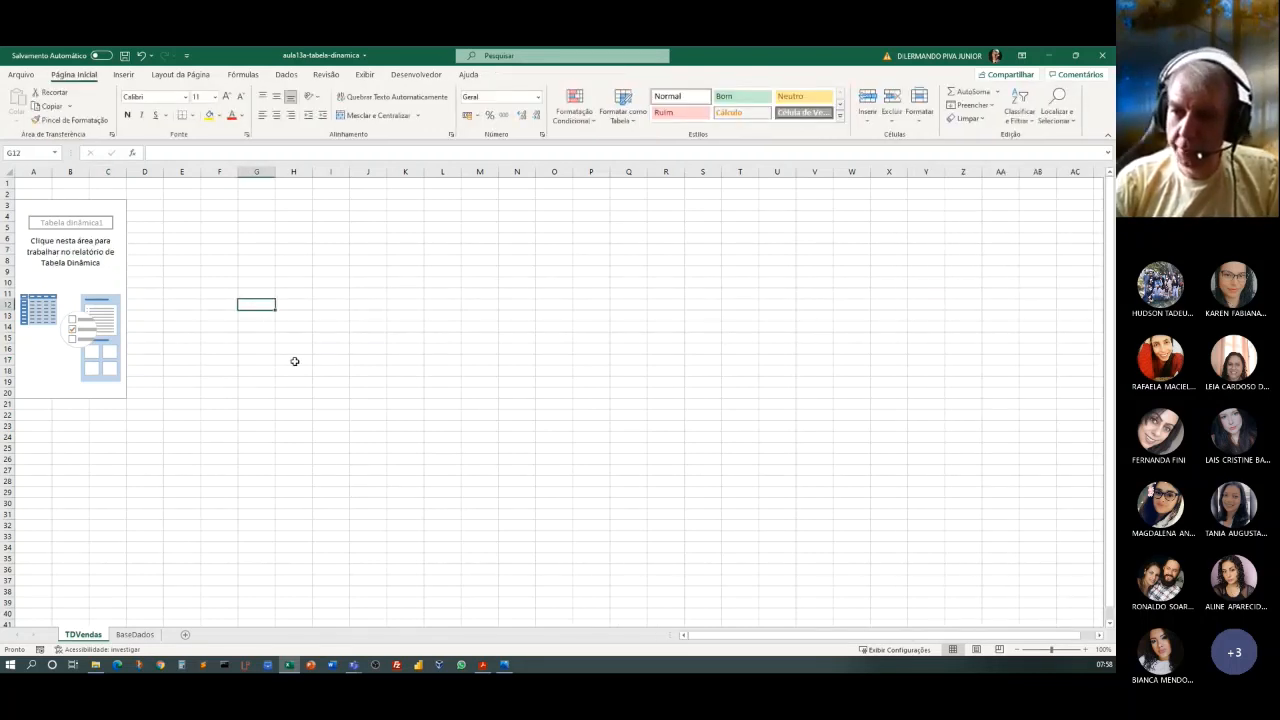
click(73, 262)
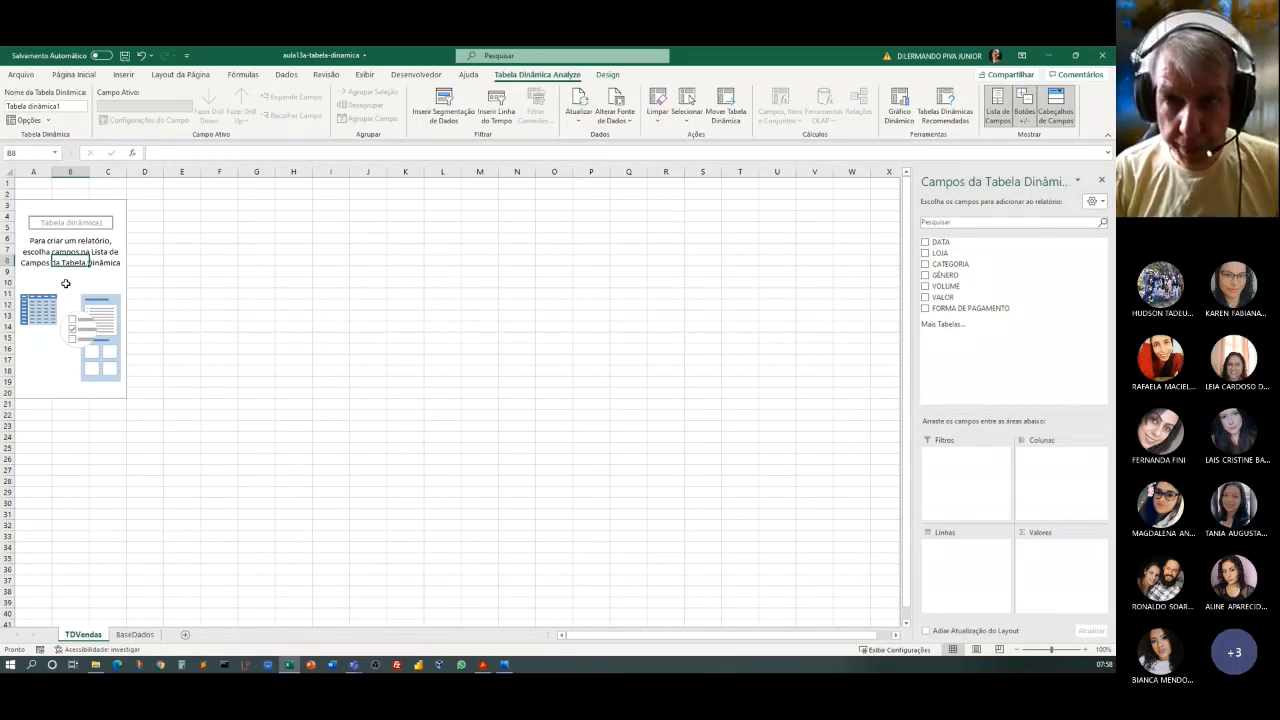
Rename the pivot table itself as TDVendas.
click(58, 238)
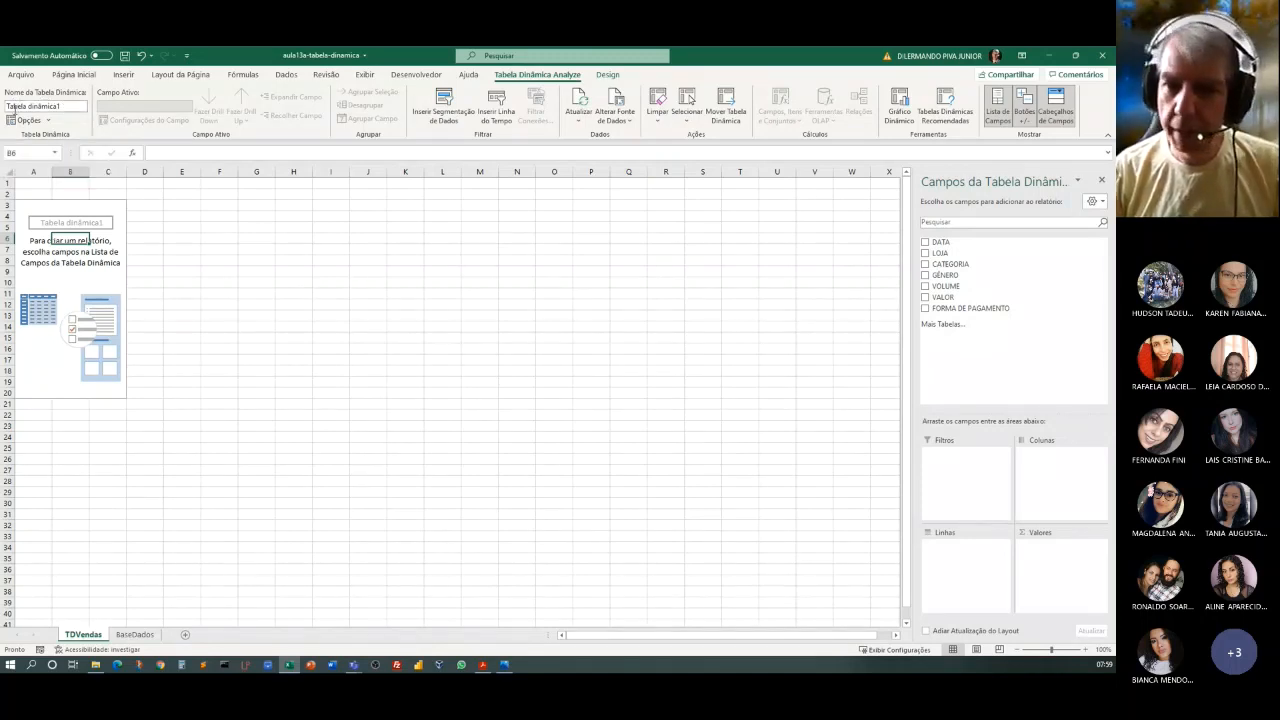
click(78, 106)
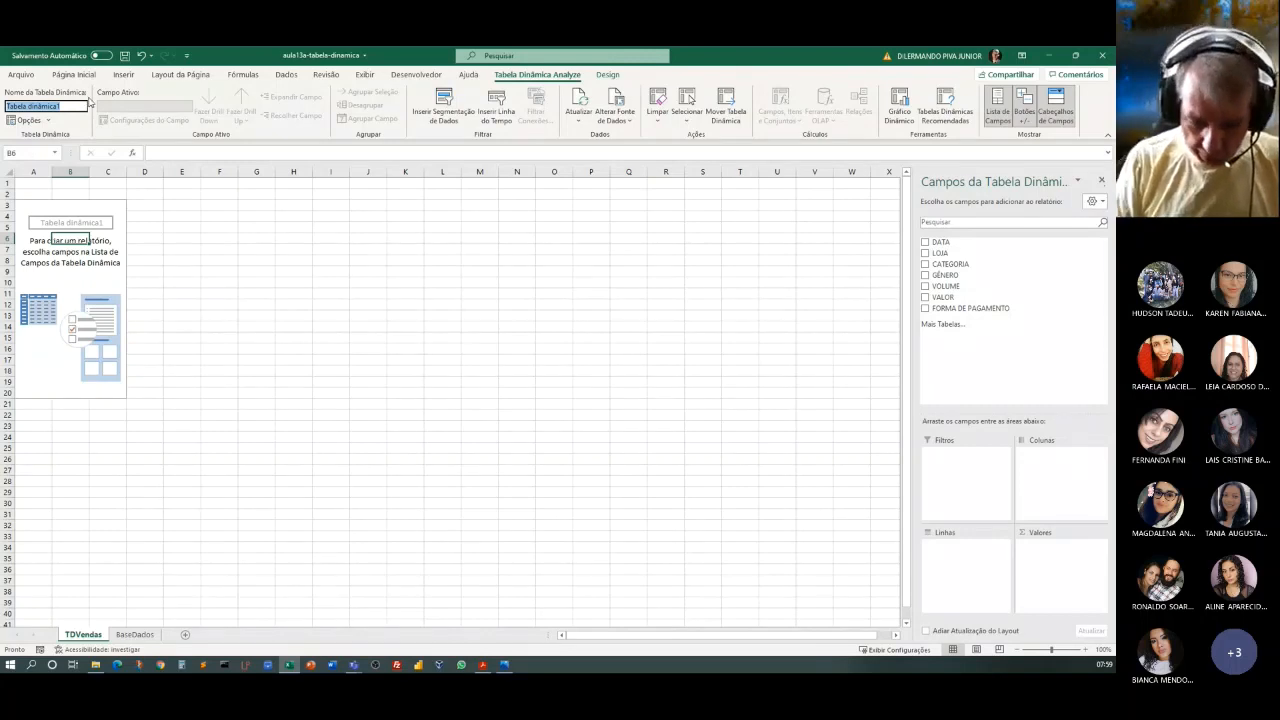
text(TD)
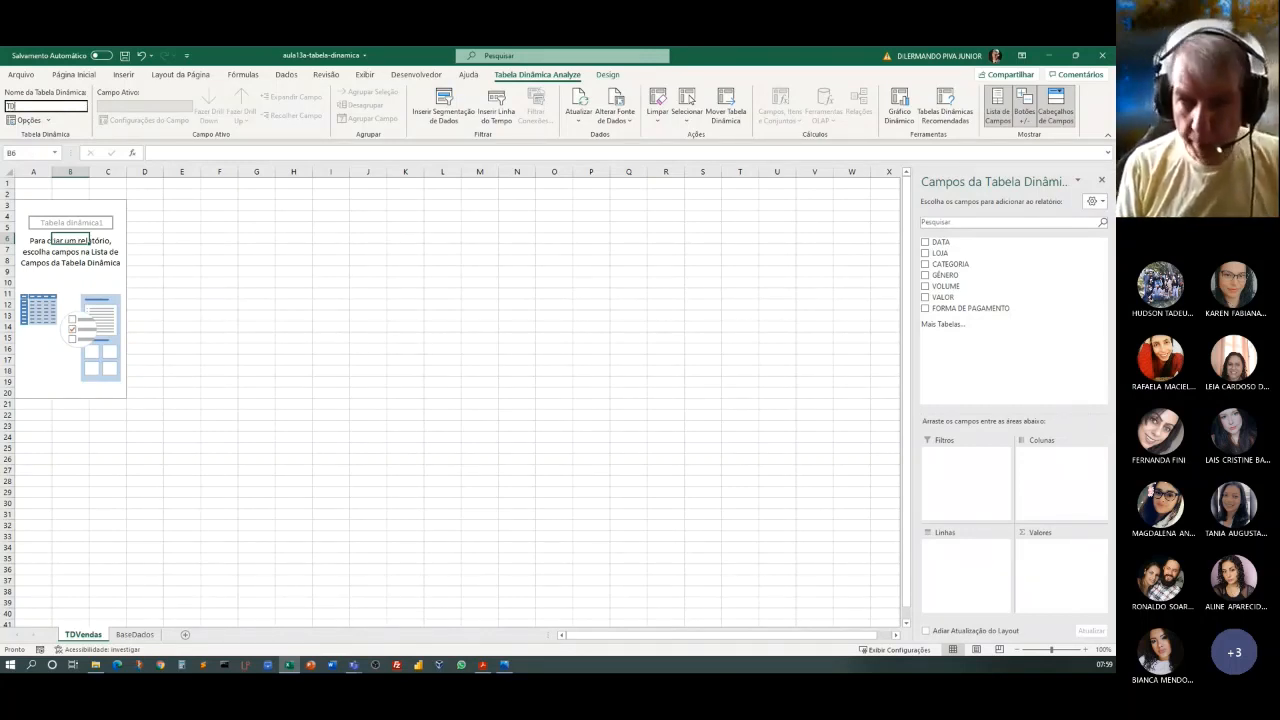
text(Vendas)
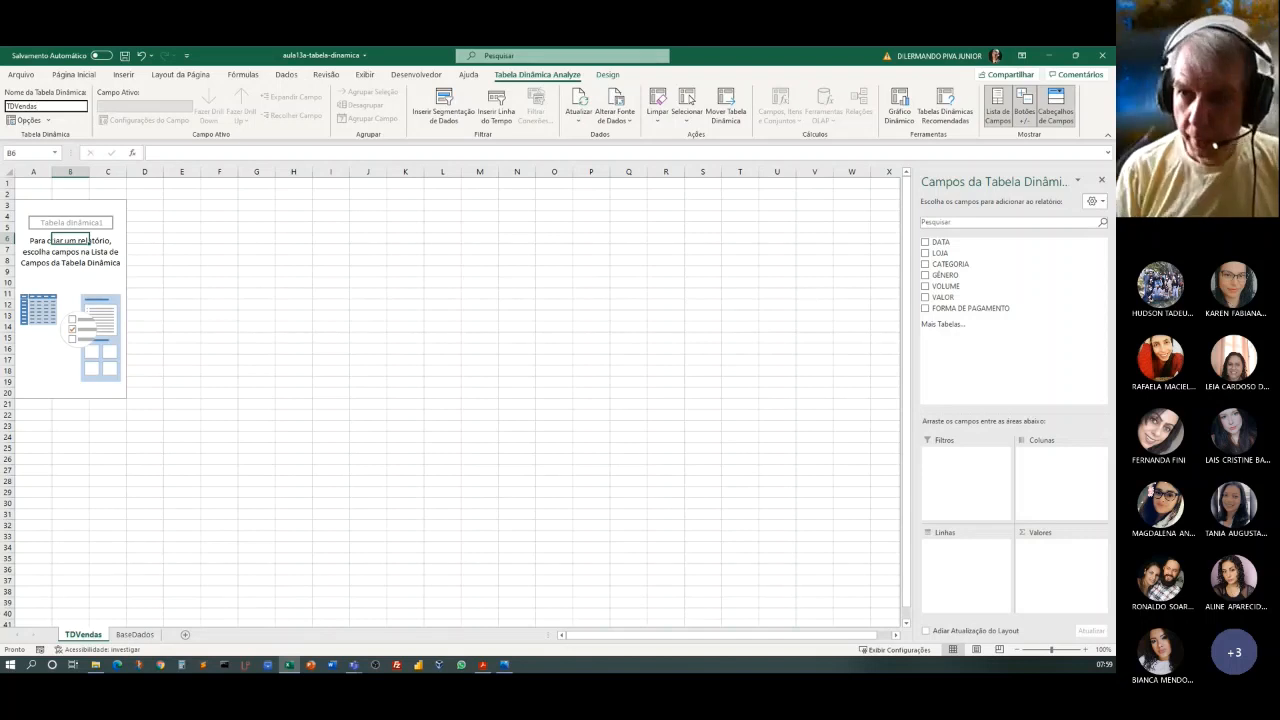
key(Return)
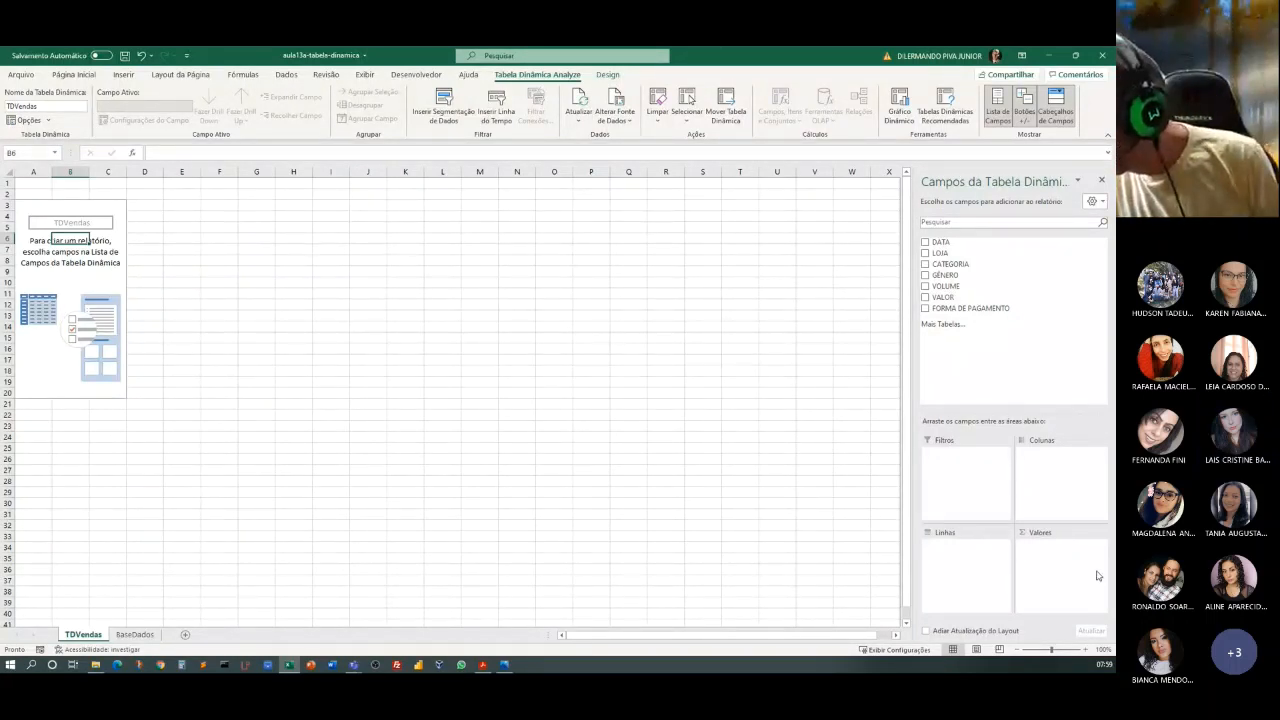
Add LOJA to the rows area of the pivot table, with GÊNERO nested beneath it.
ctrl+scroll(63, 486, up, 2)
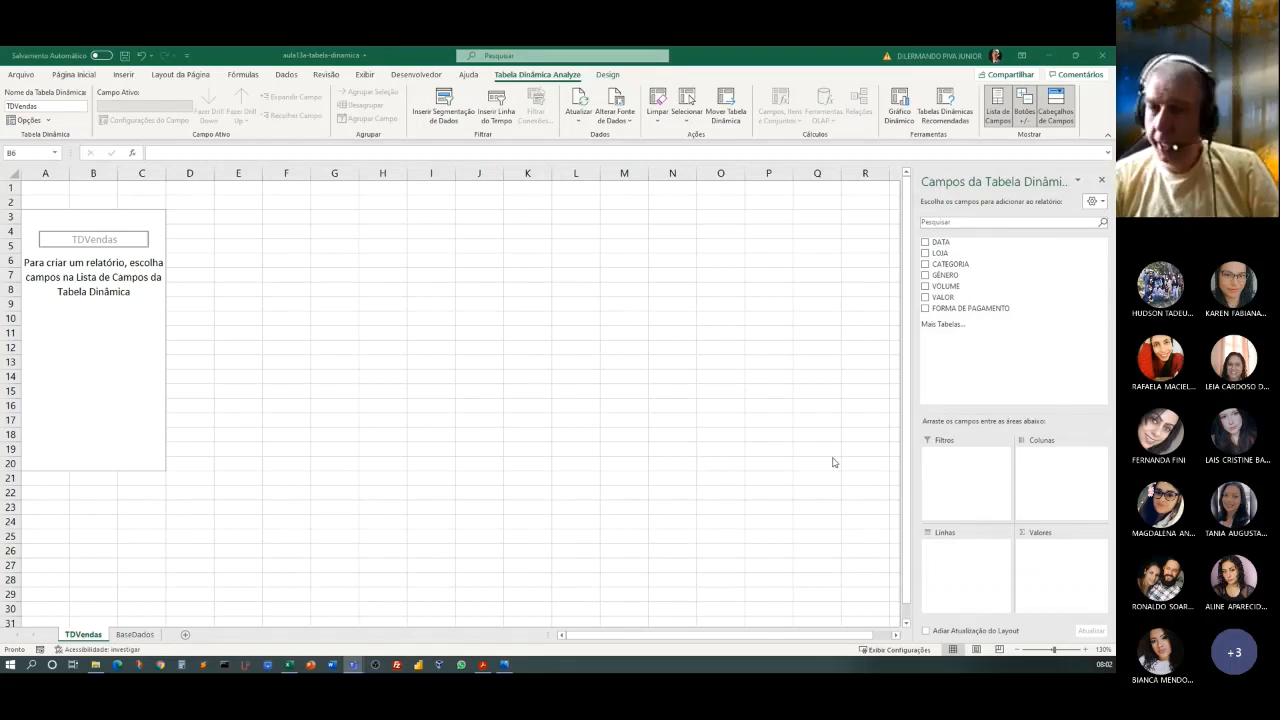
click(127, 373)
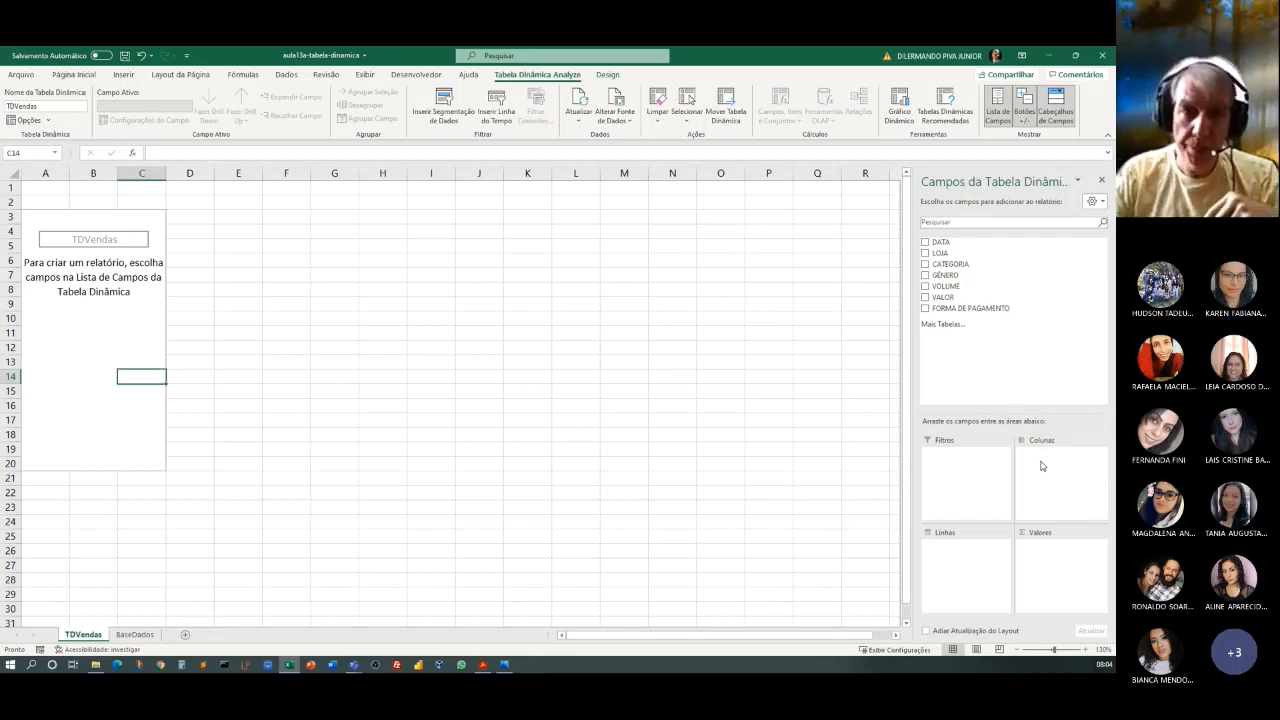
key(alt+Tab)
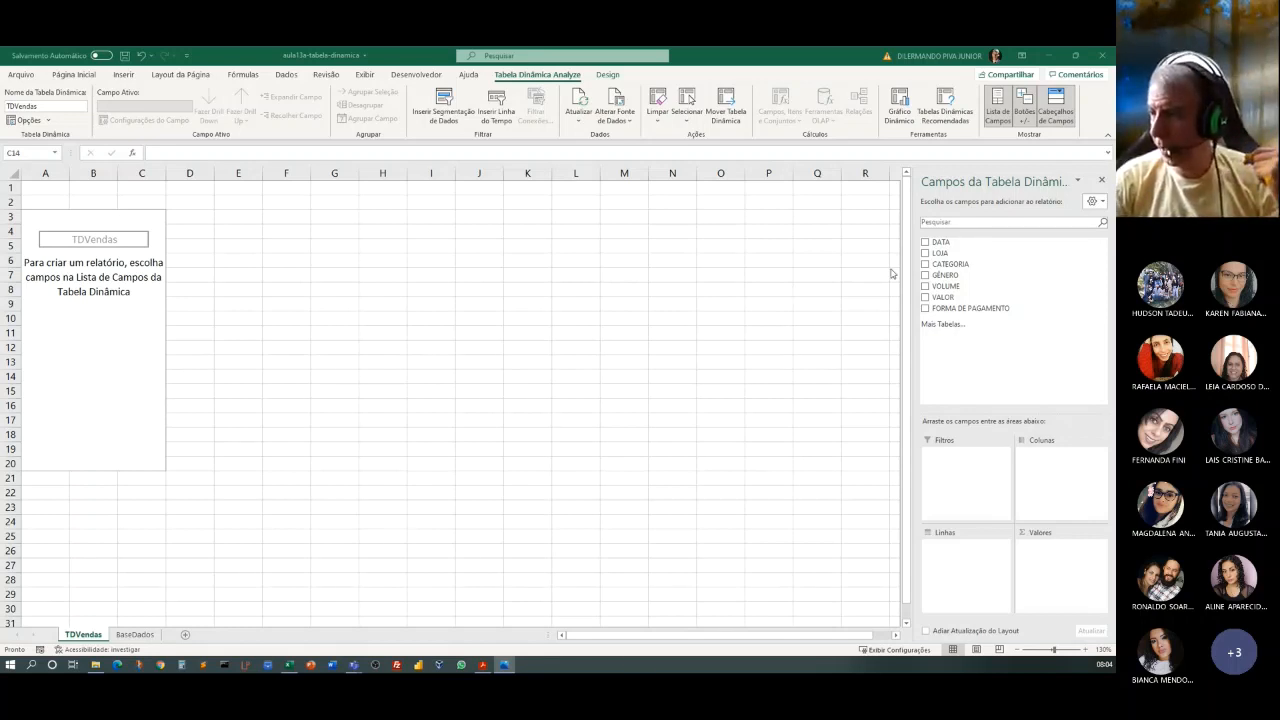
click(946, 254)
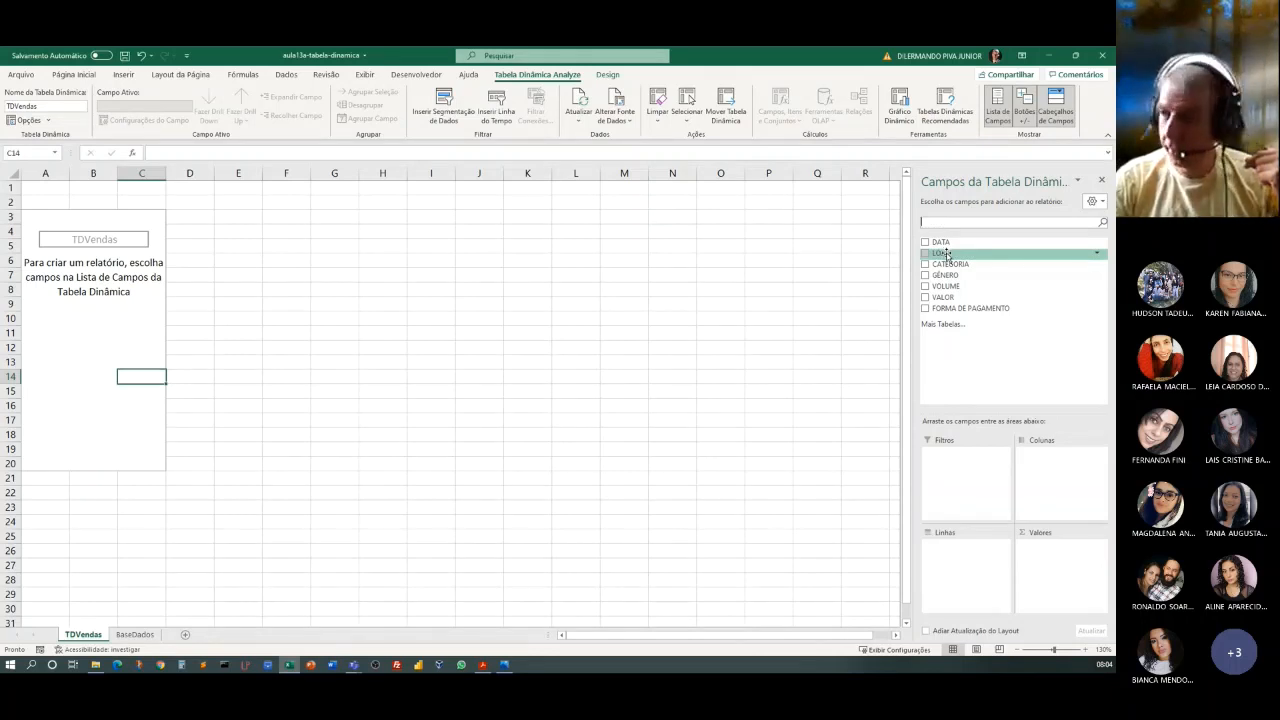
drag(946, 254, 965, 562)
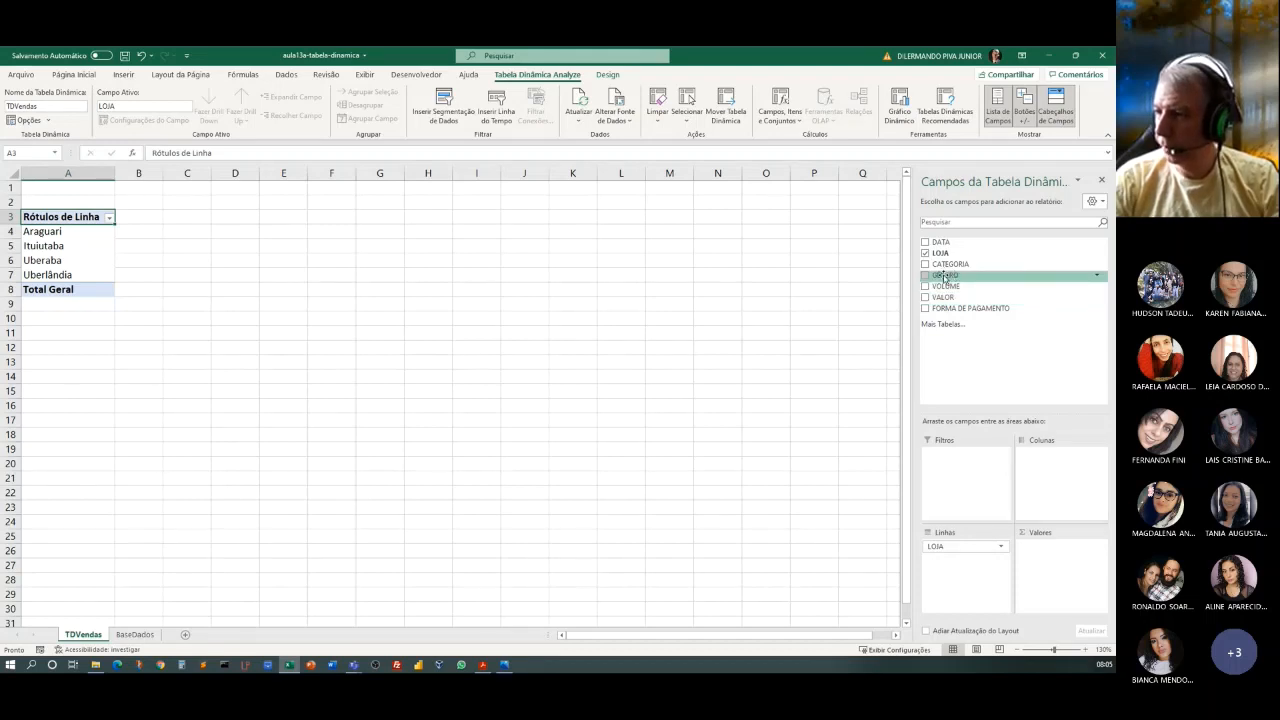
drag(945, 276, 956, 561)
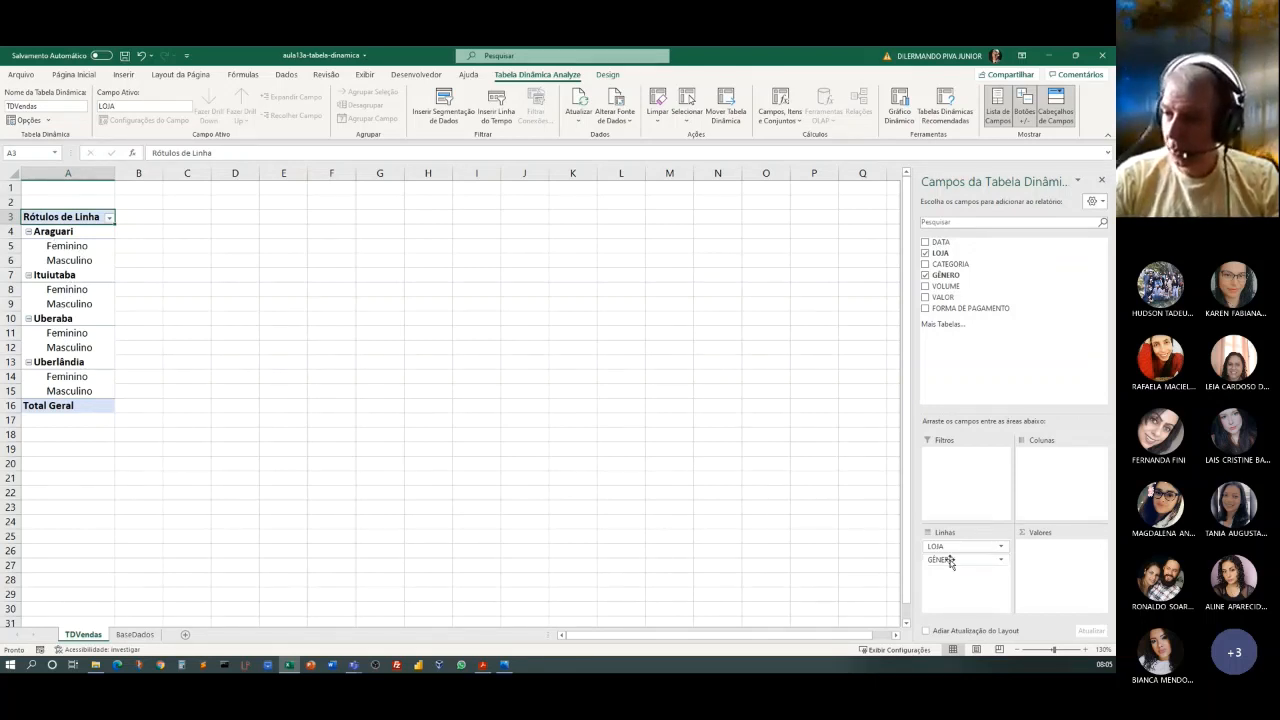
Place GÊNERO above LOJA in the pivot table's rows, and restore the order with LOJA first.
drag(952, 561, 953, 547)
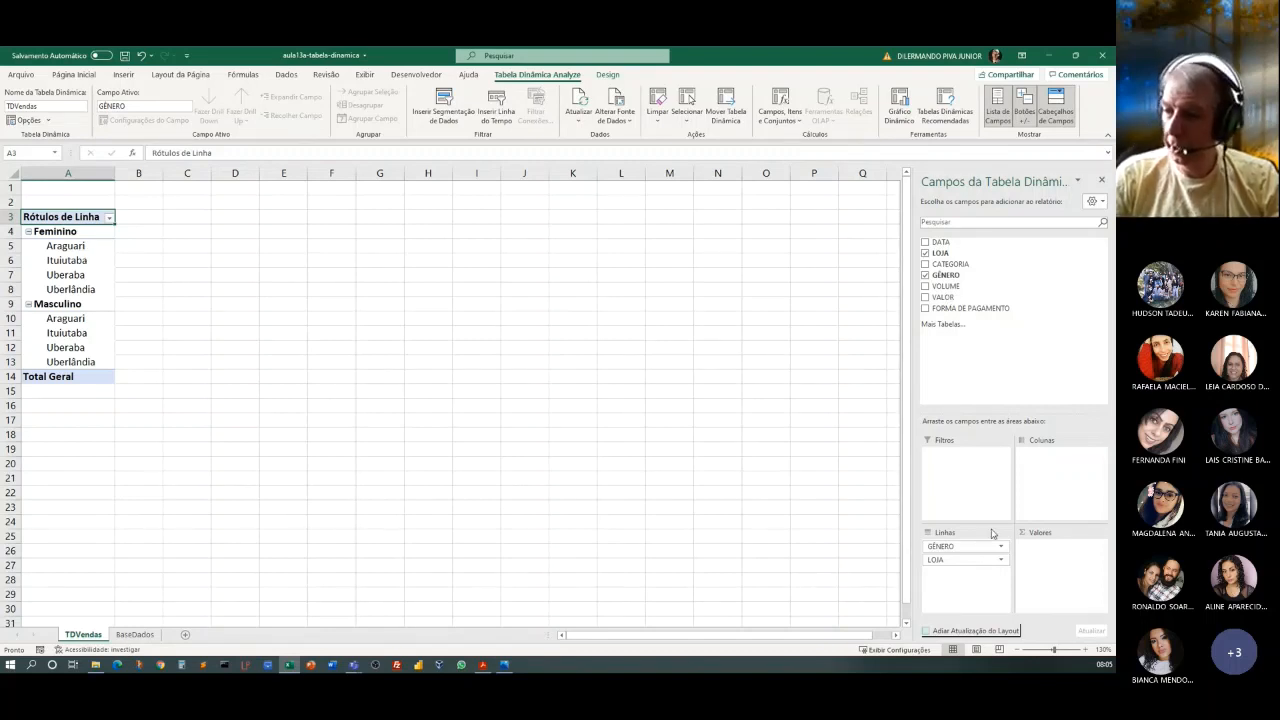
drag(960, 546, 958, 570)
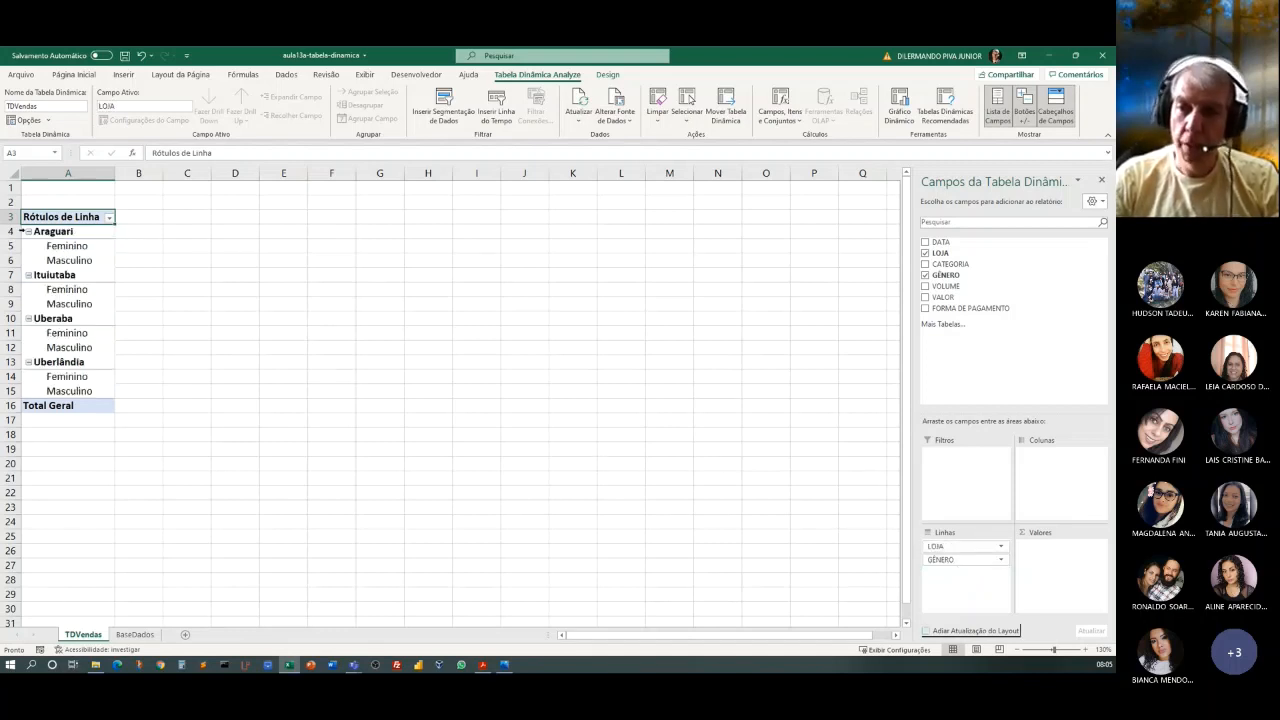
Collapse and re-expand the Araguari group in the pivot table's rows.
click(28, 231)
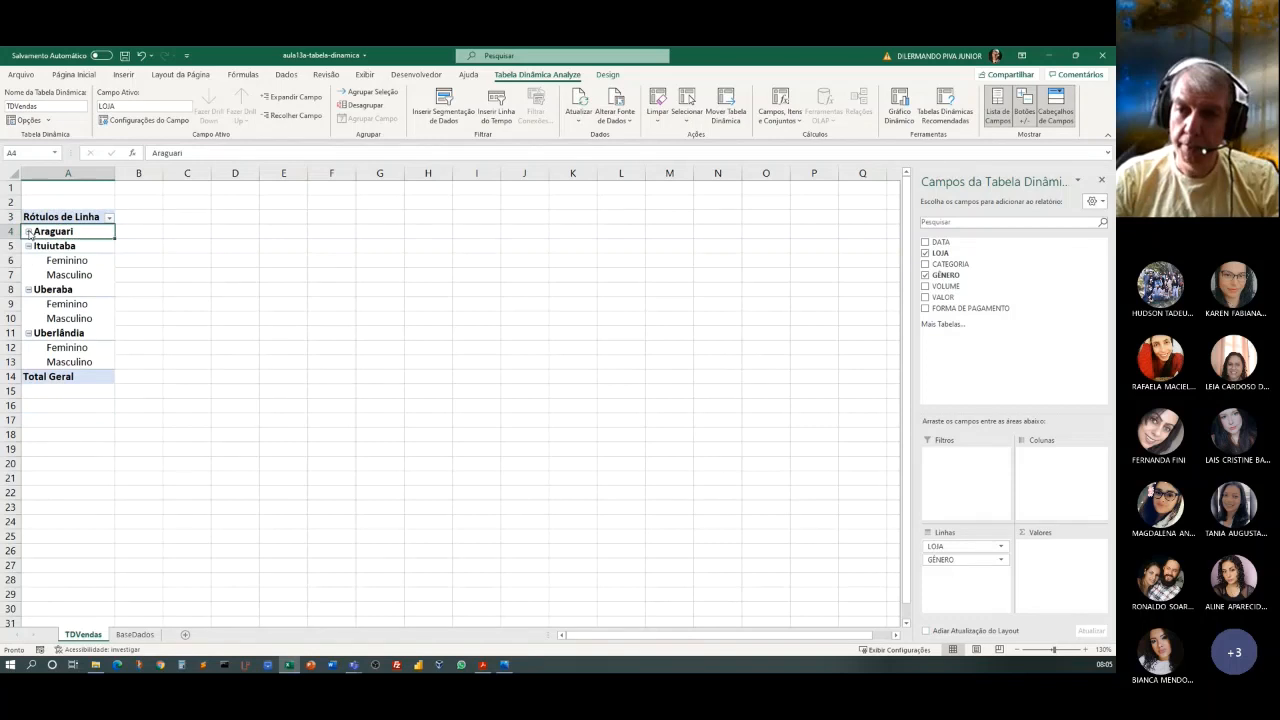
click(28, 231)
click(28, 231)
click(28, 231)
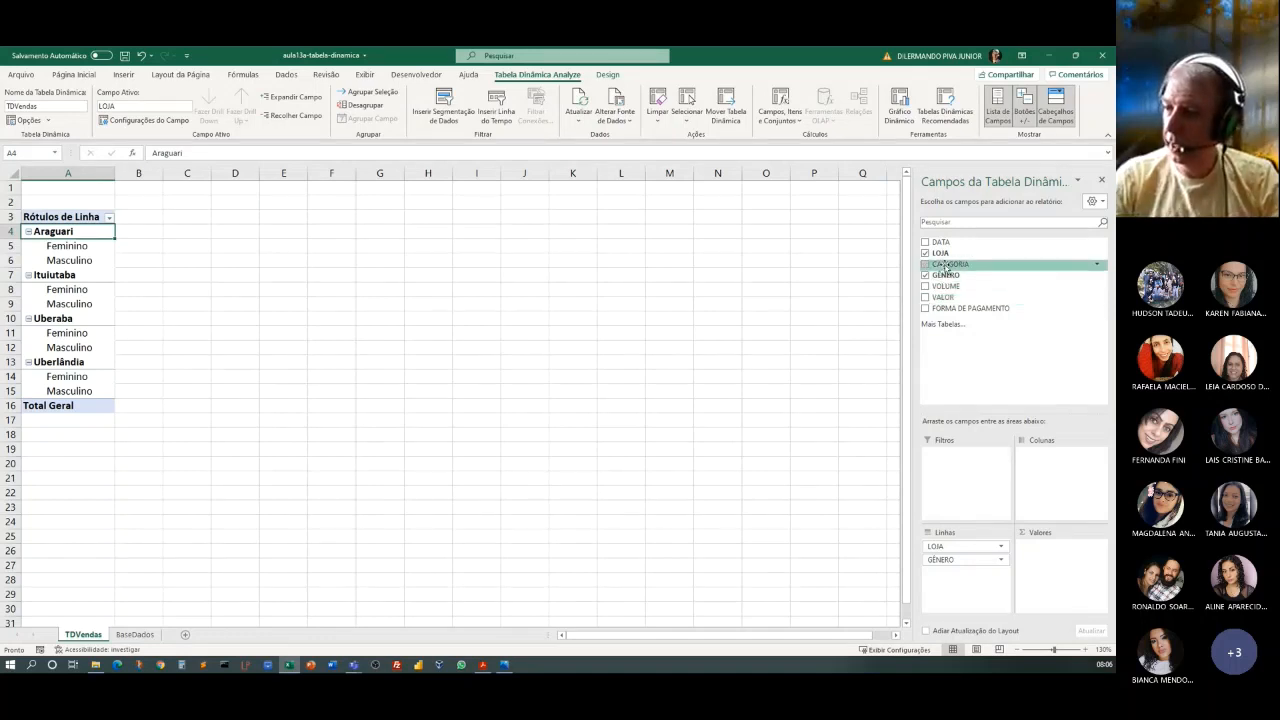
Add CATEGORIA to the pivot table's columns and VALOR to its values area, checking the BaseDados source data in between.
drag(945, 267, 1058, 472)
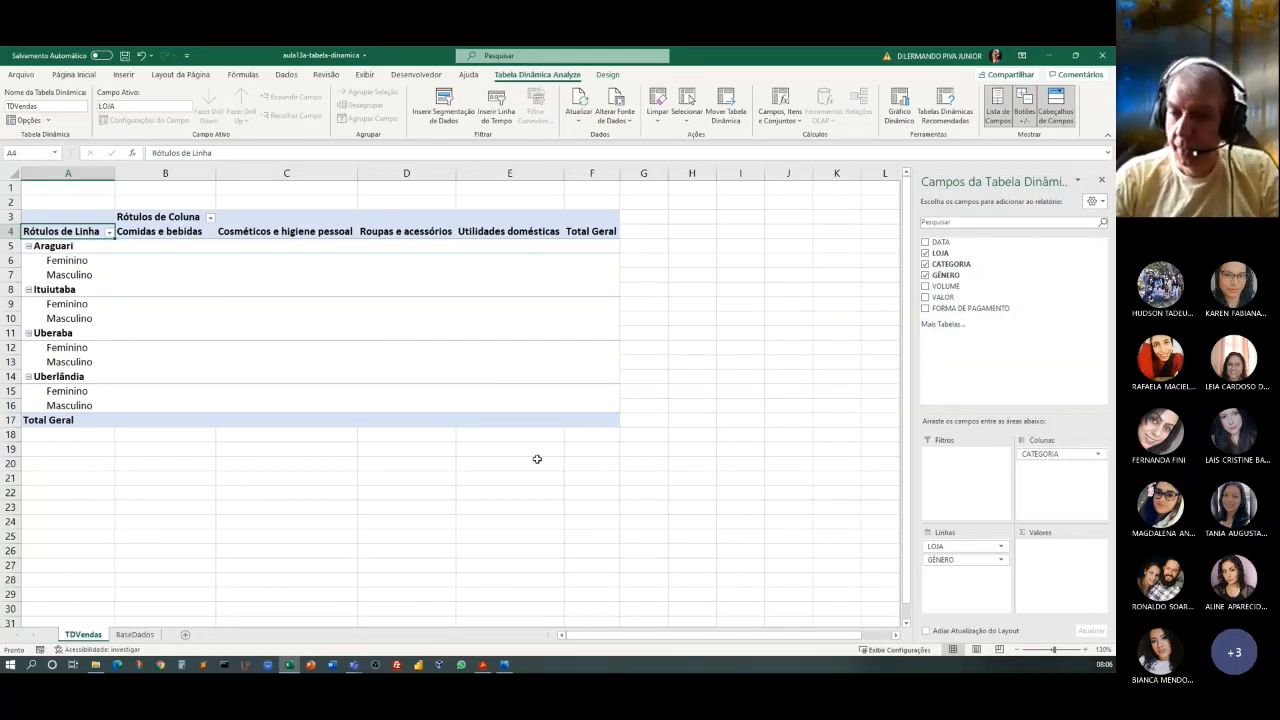
click(133, 640)
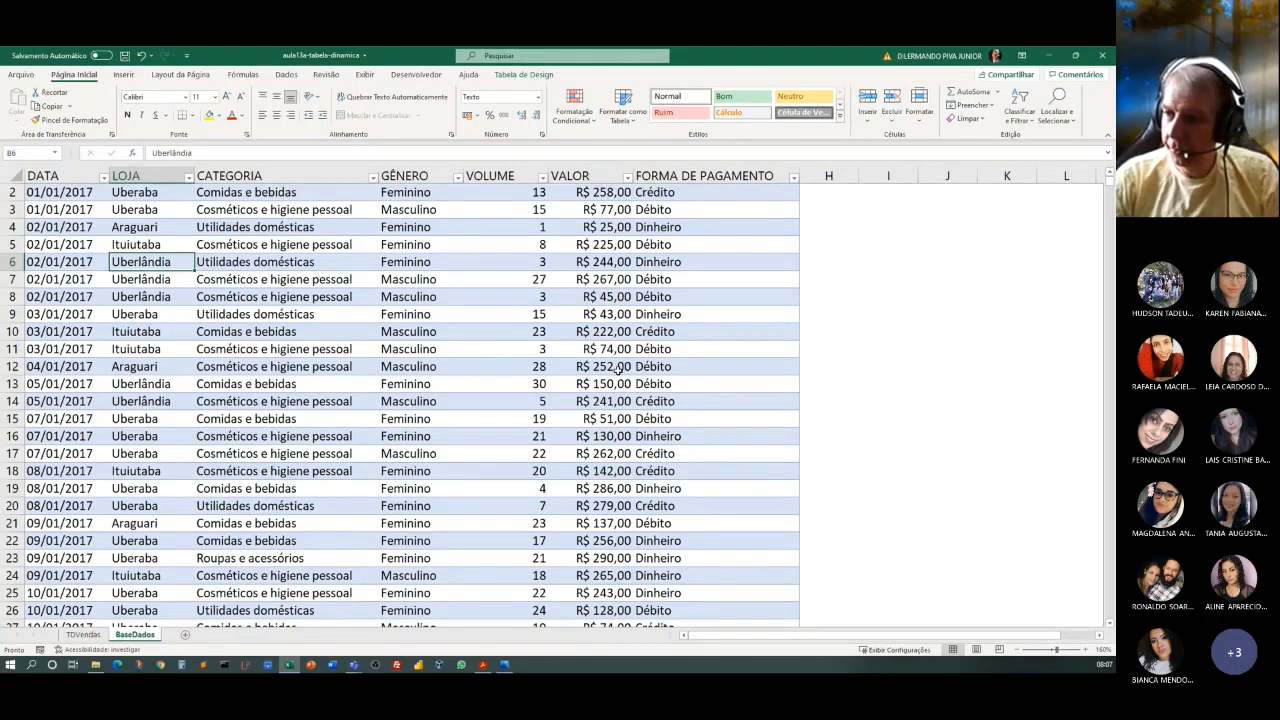
click(84, 634)
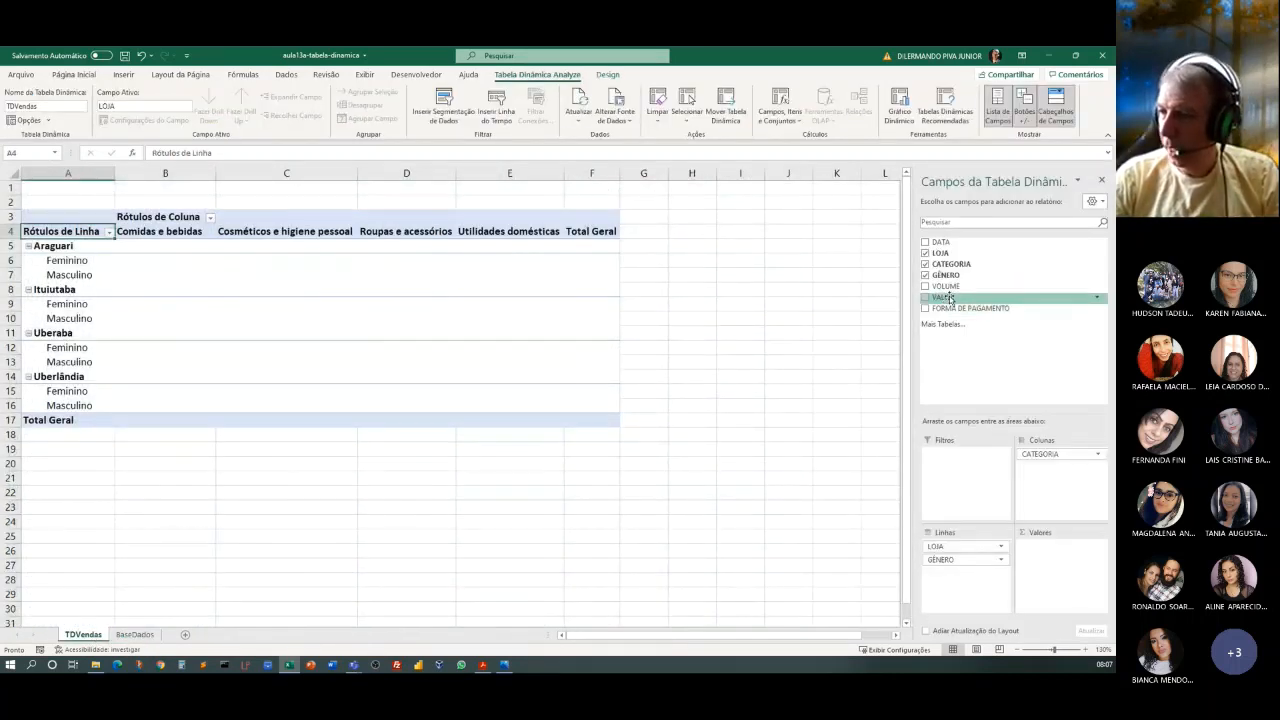
drag(949, 297, 1051, 561)
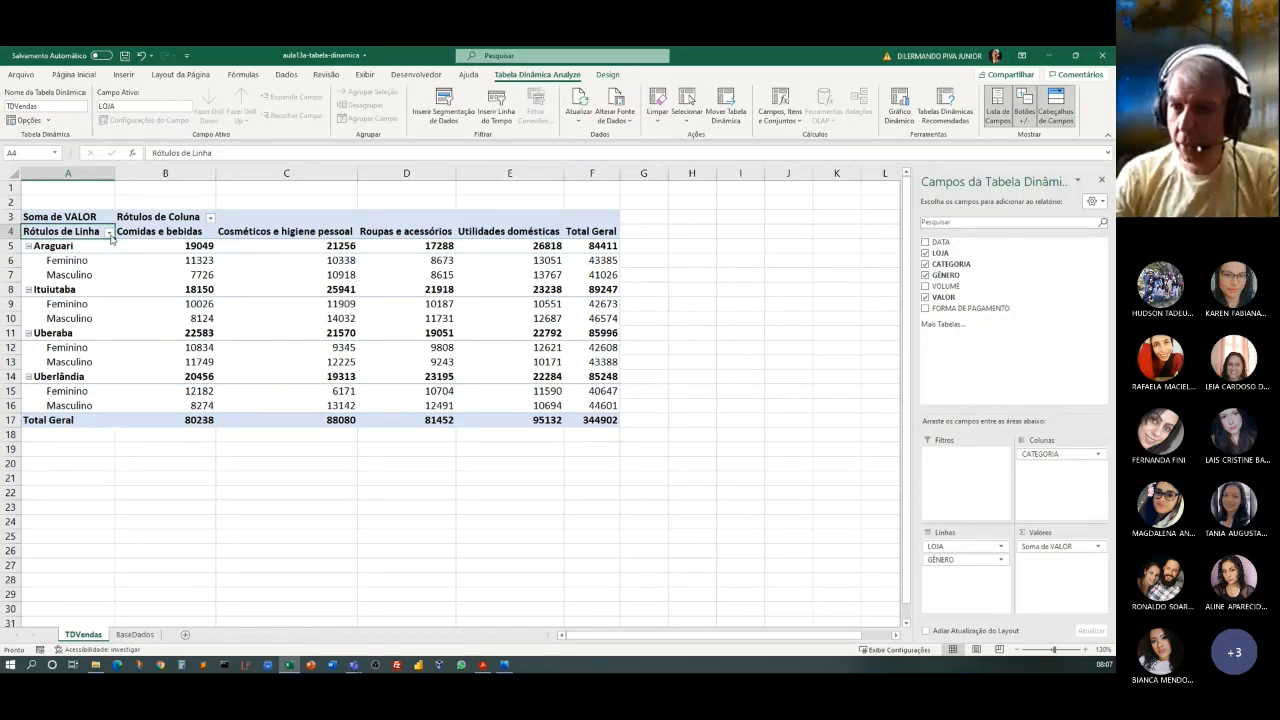
Filter the pivot table's row labels to include only the Araguari store.
click(110, 233)
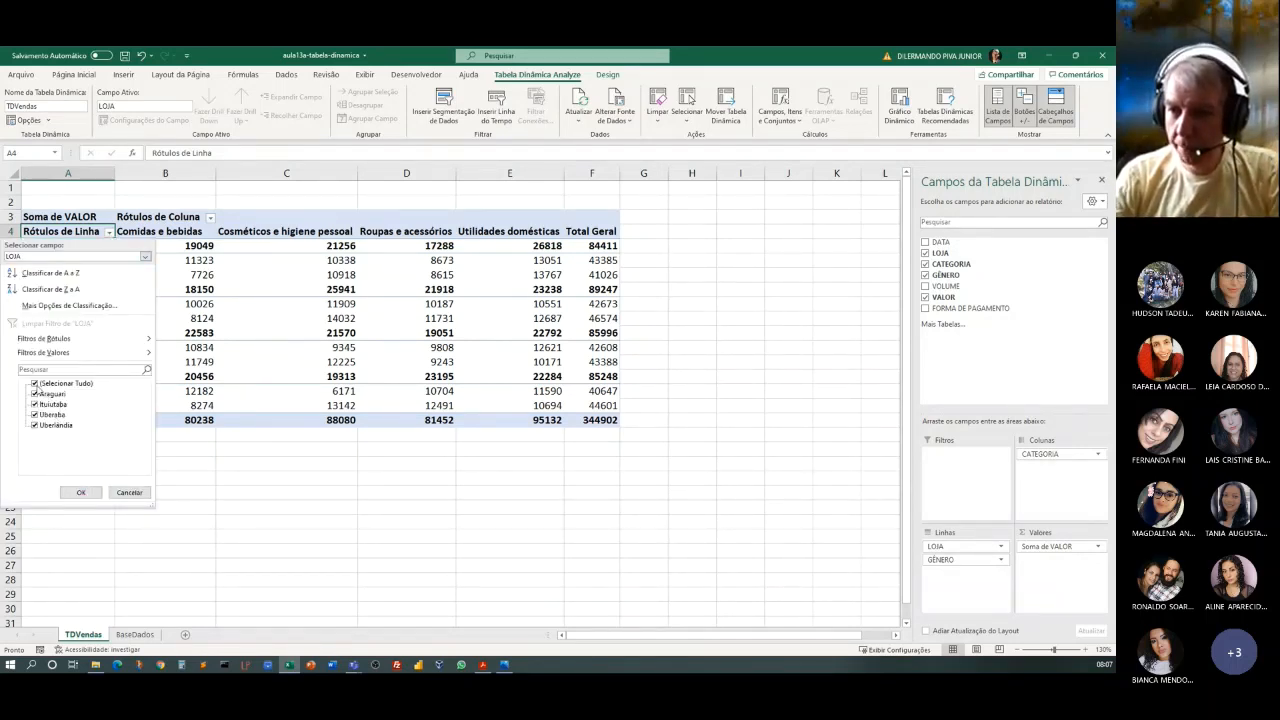
click(35, 383)
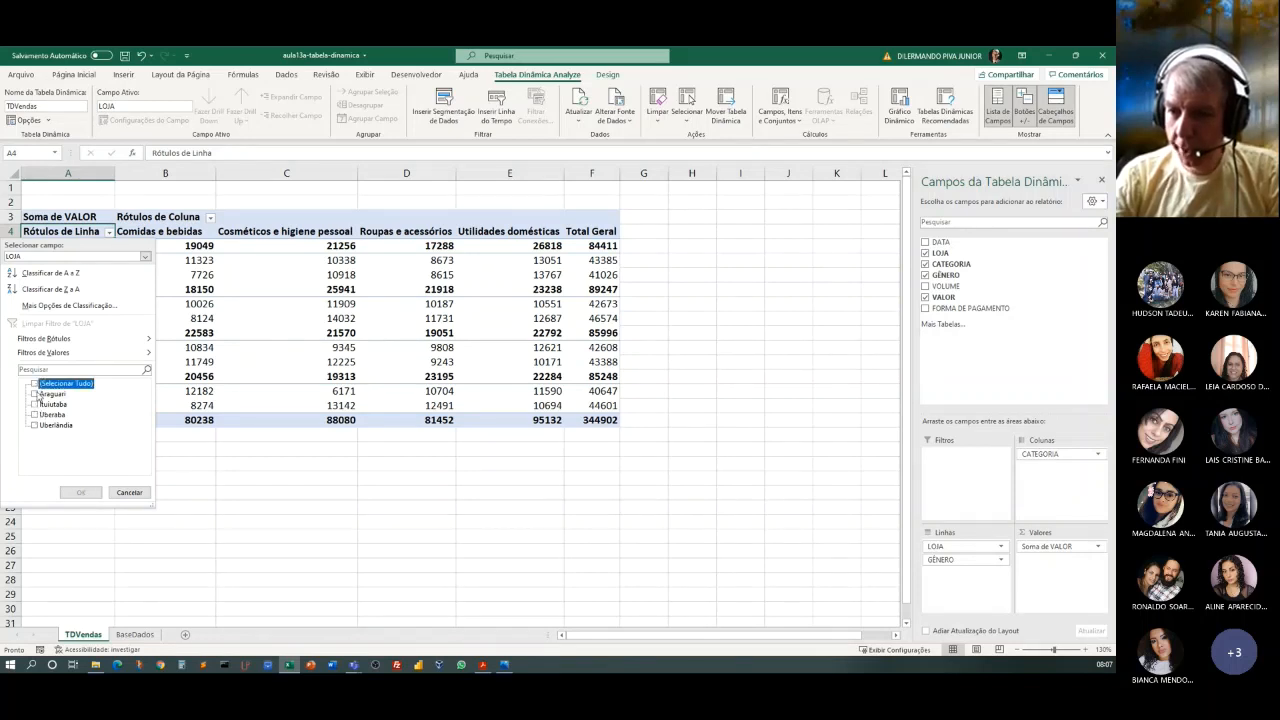
click(35, 394)
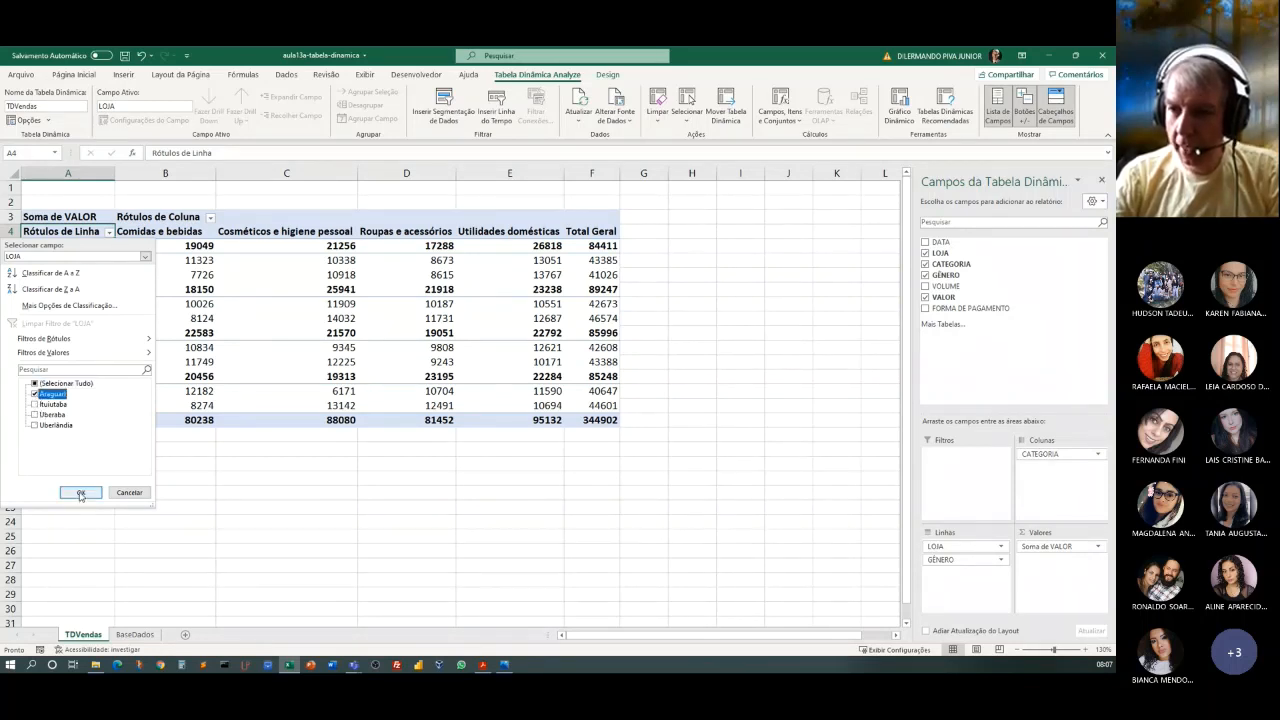
click(81, 493)
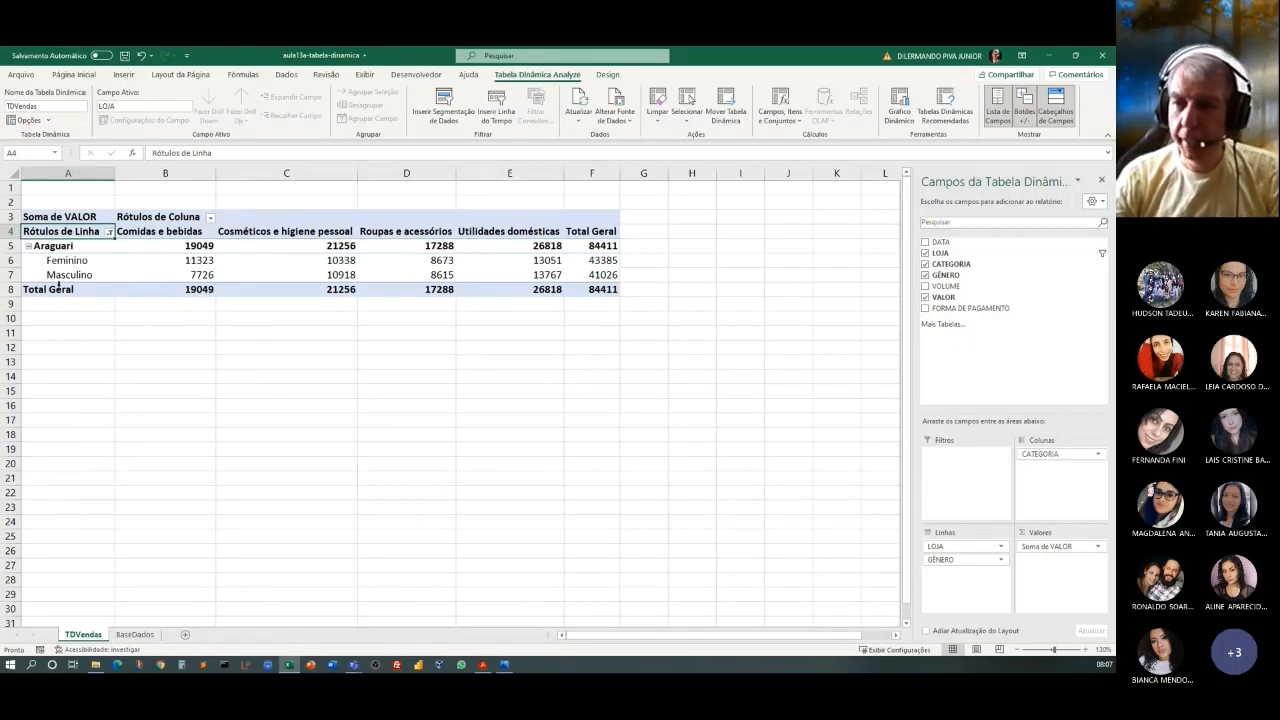
Collapse and re-expand the filtered Araguari group, and clear the LOJA filter from the row labels.
click(29, 246)
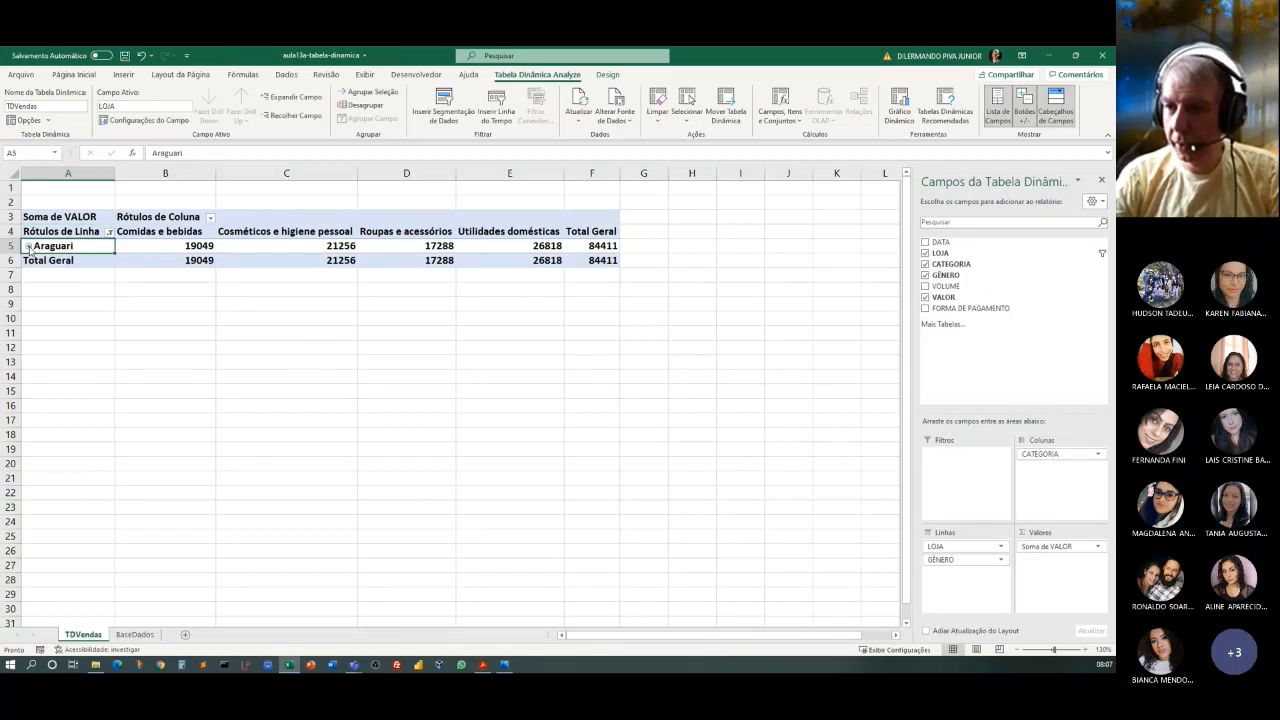
click(29, 246)
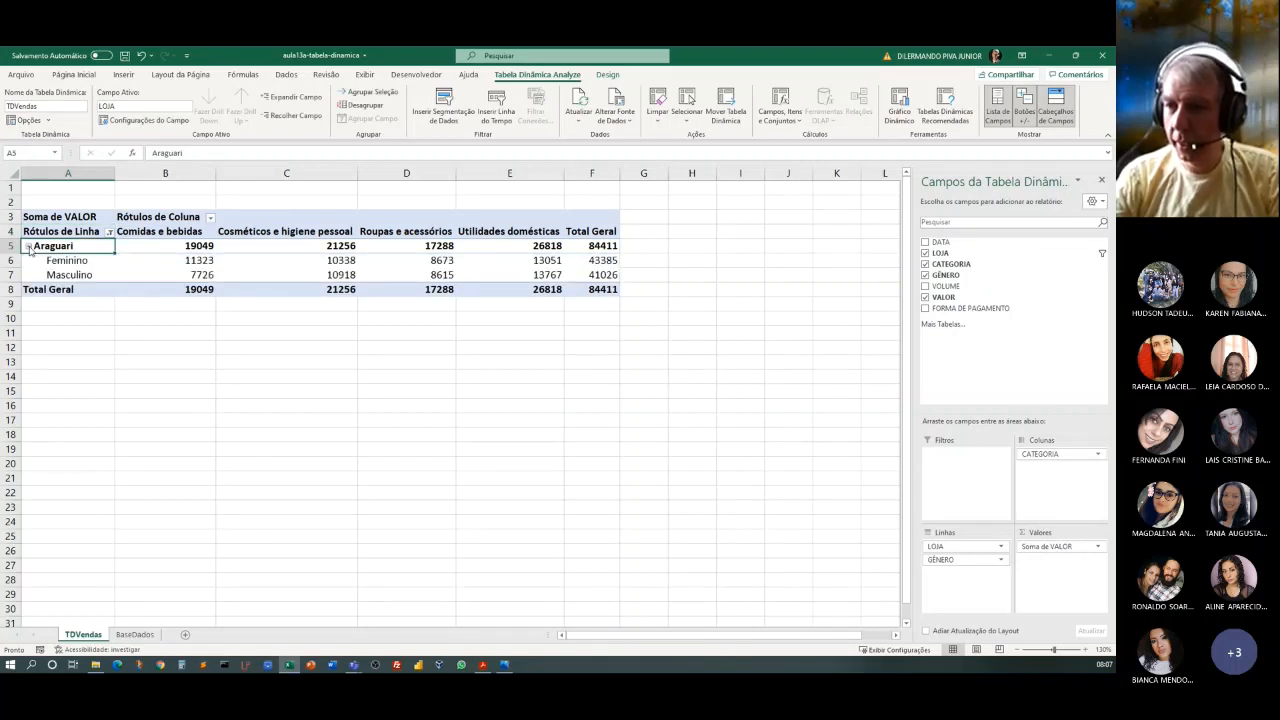
click(111, 233)
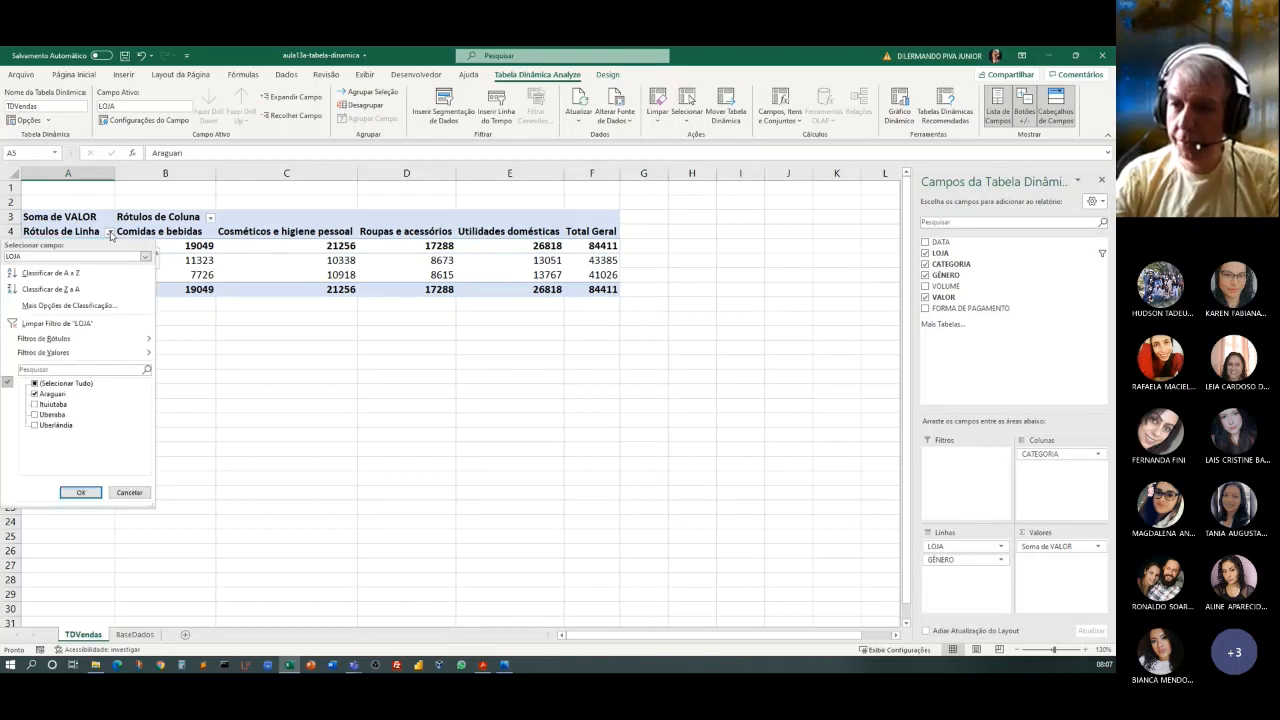
click(60, 323)
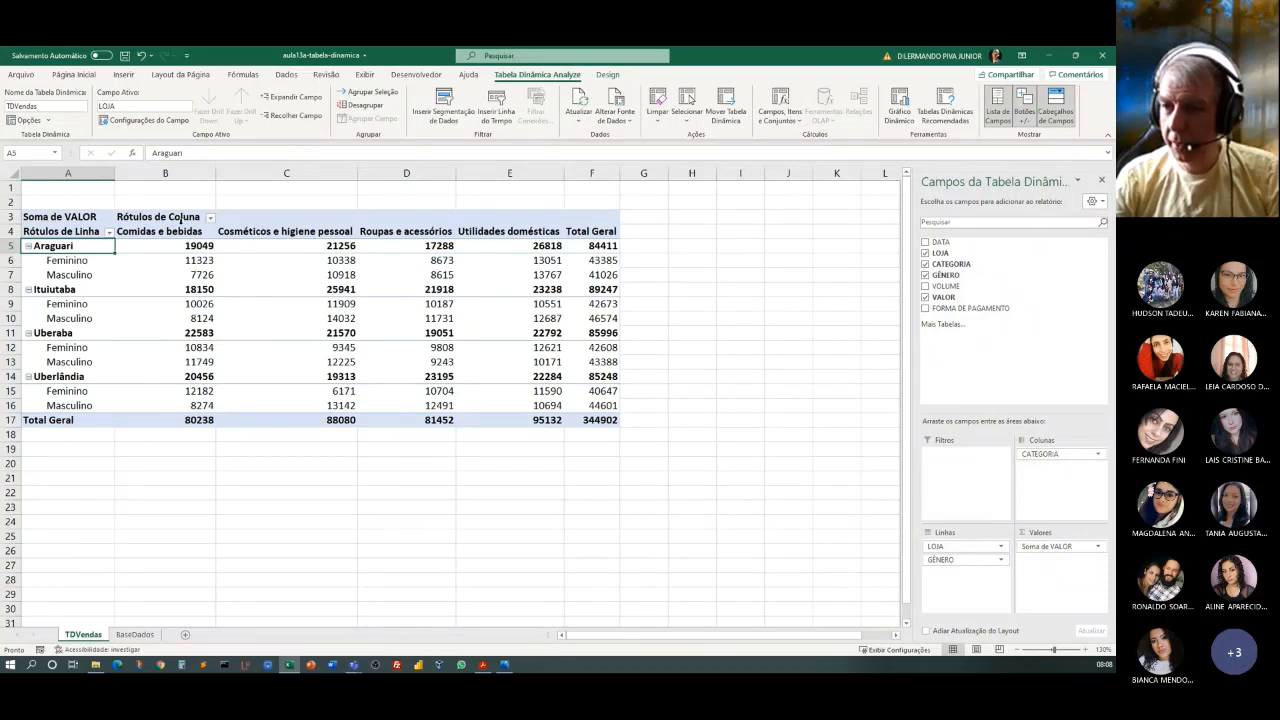
Filter the column labels to Cosméticos e higiene pessoal only, and clear the CATEGORIA filter again.
click(210, 218)
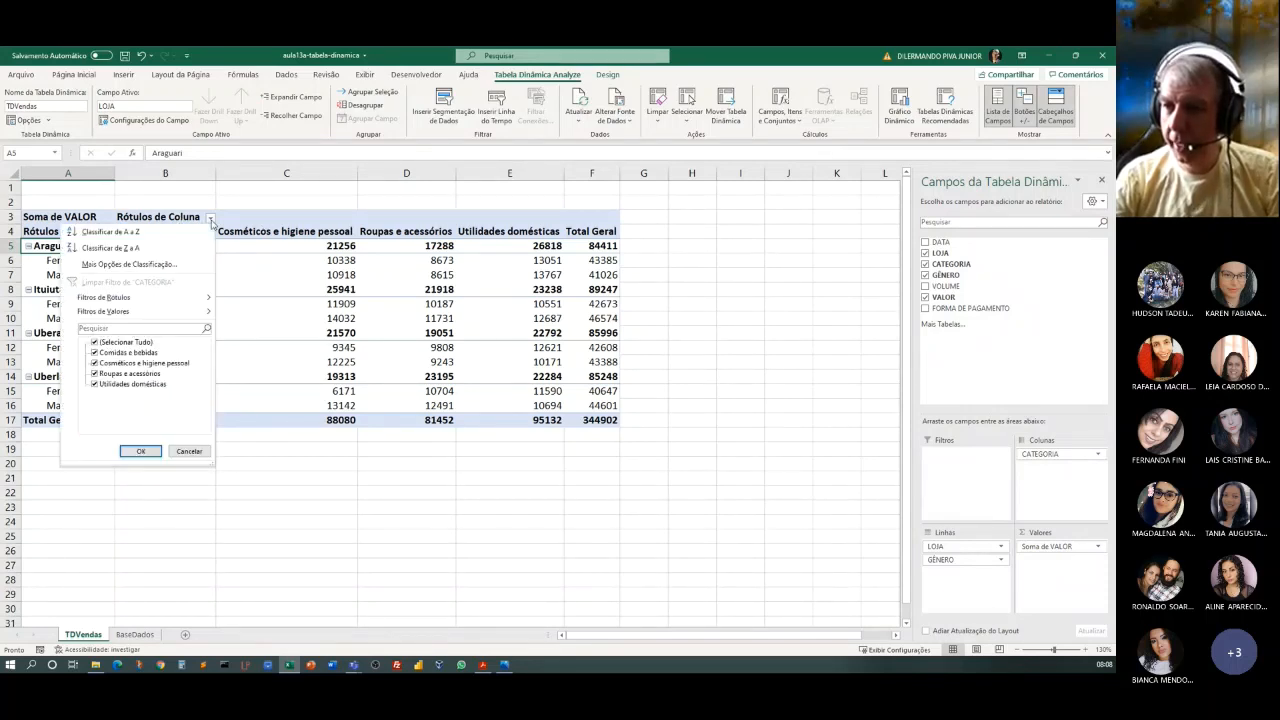
click(94, 342)
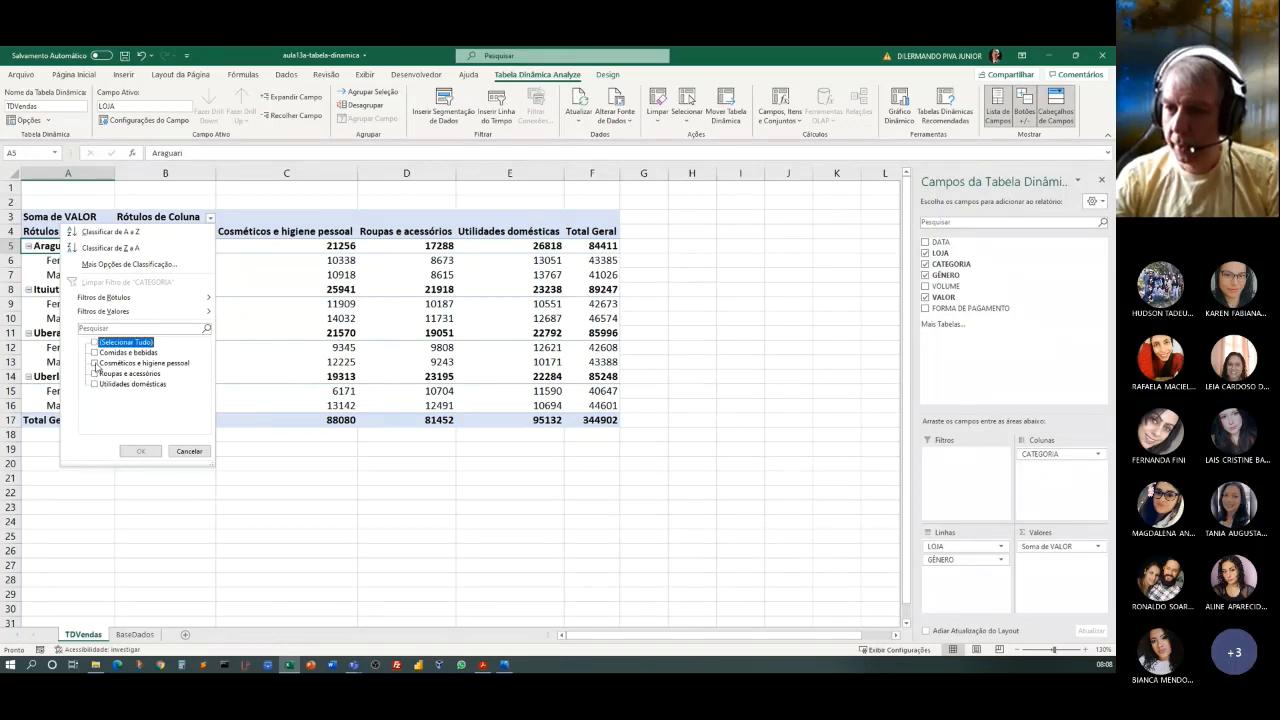
click(94, 363)
click(130, 451)
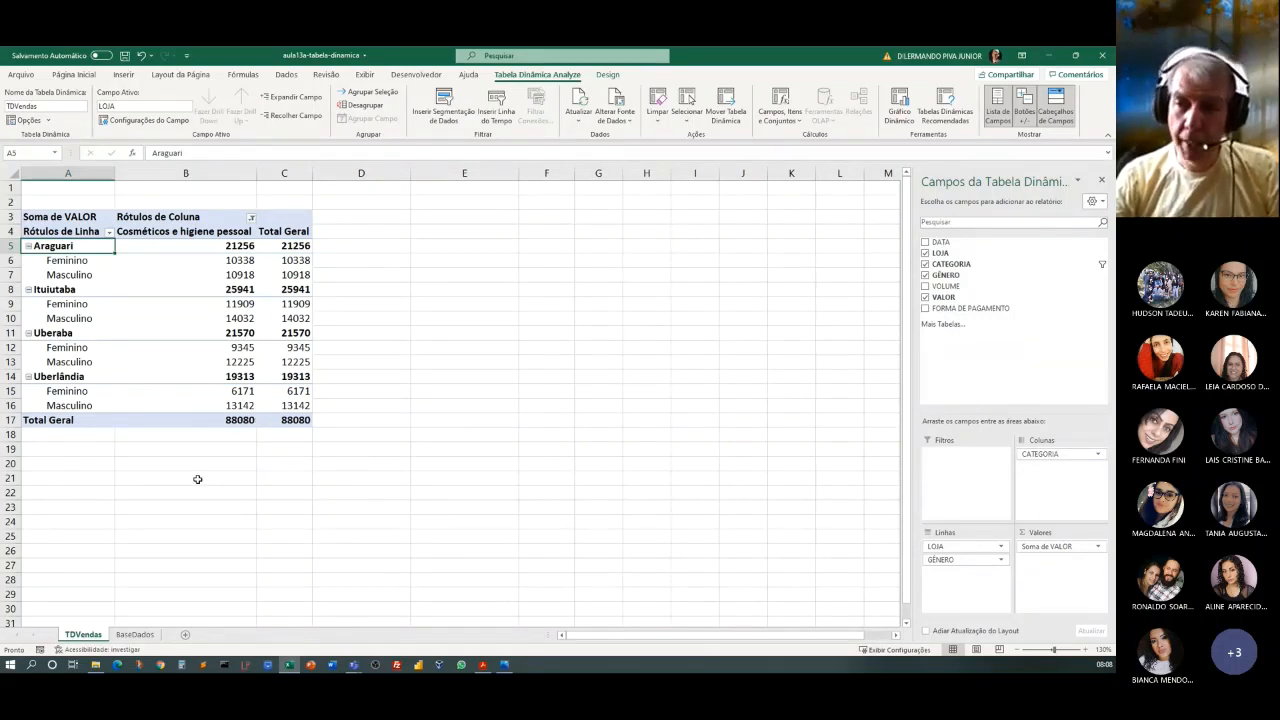
click(251, 220)
click(147, 280)
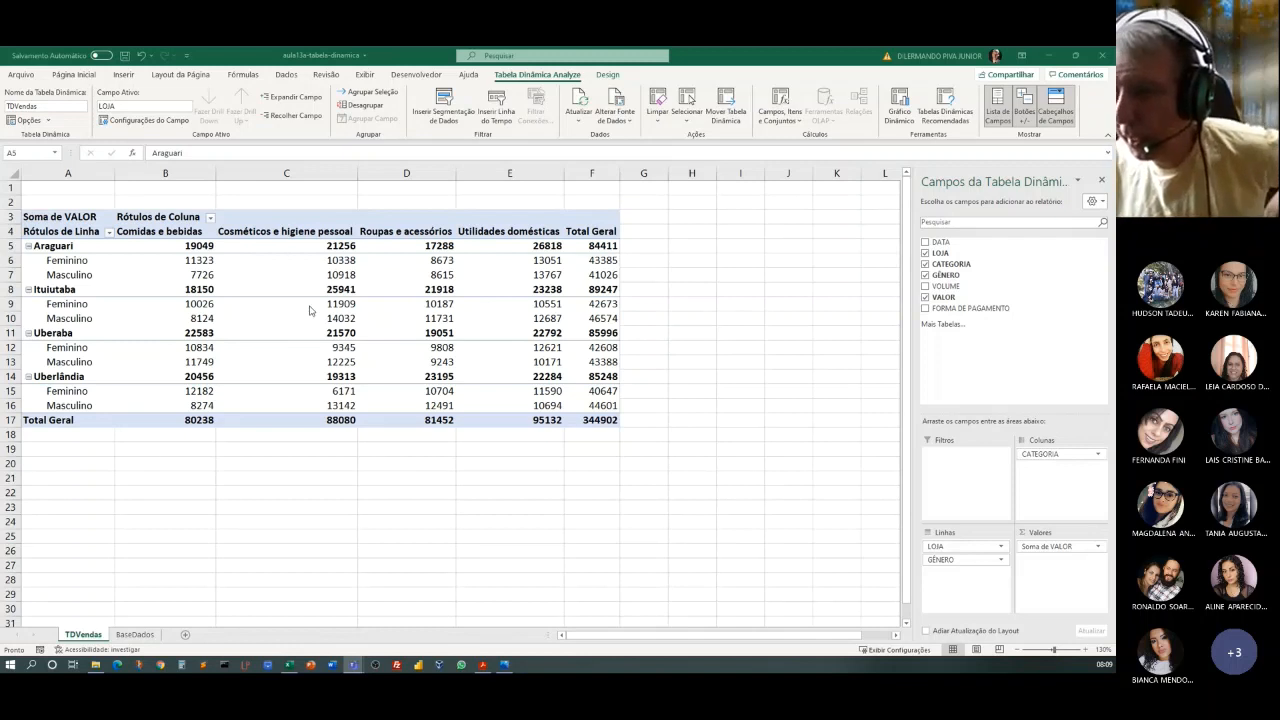
Apply a pivot table style with dark blue headers and medium blue store rows to the report.
click(272, 265)
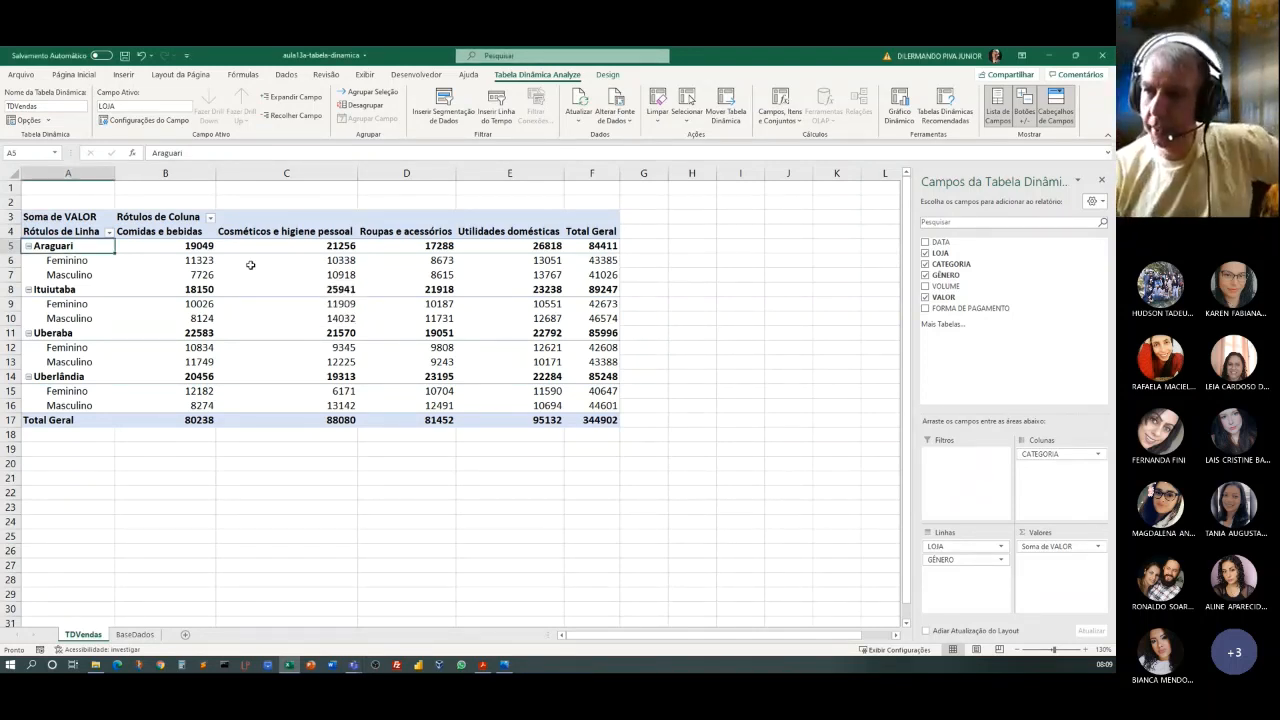
click(251, 262)
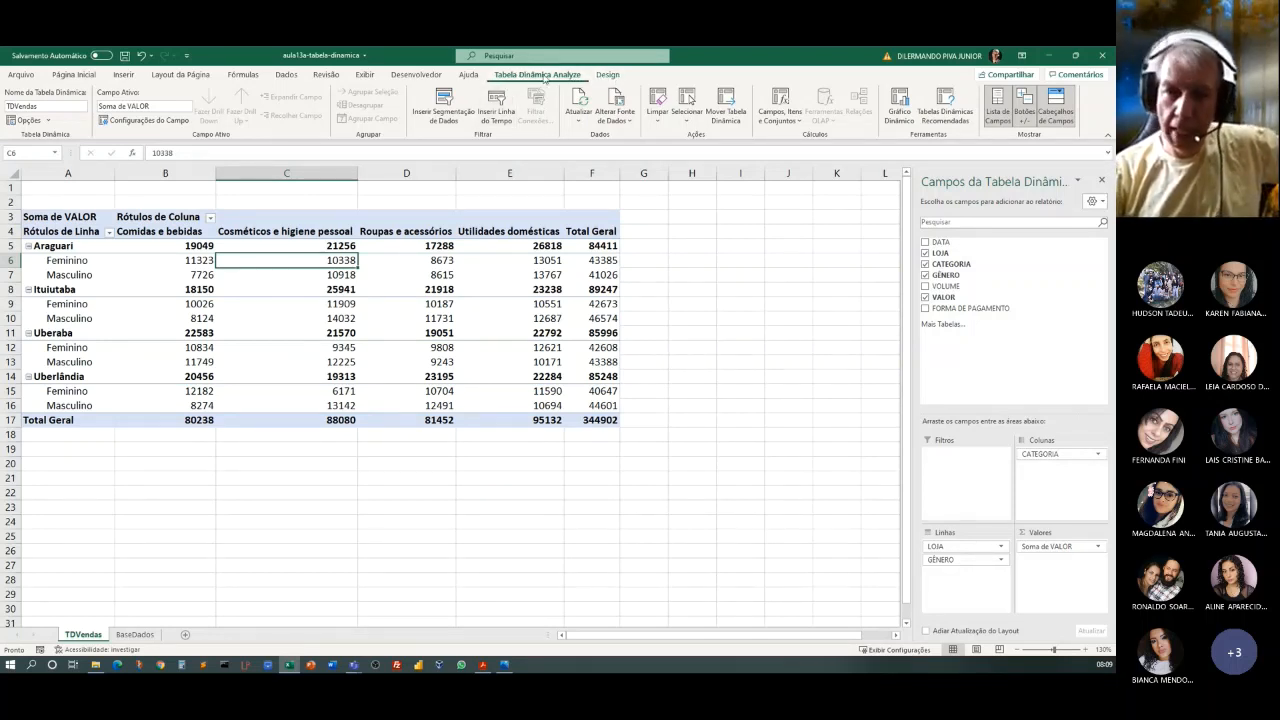
click(612, 77)
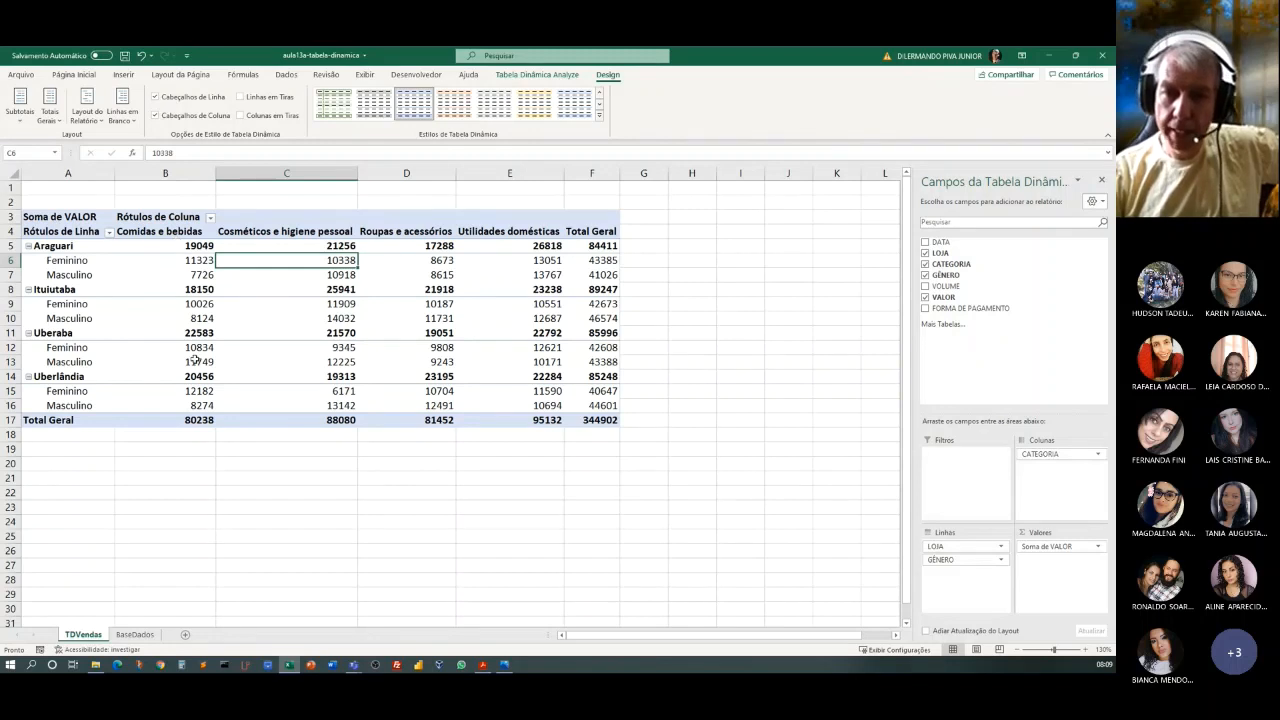
click(600, 108)
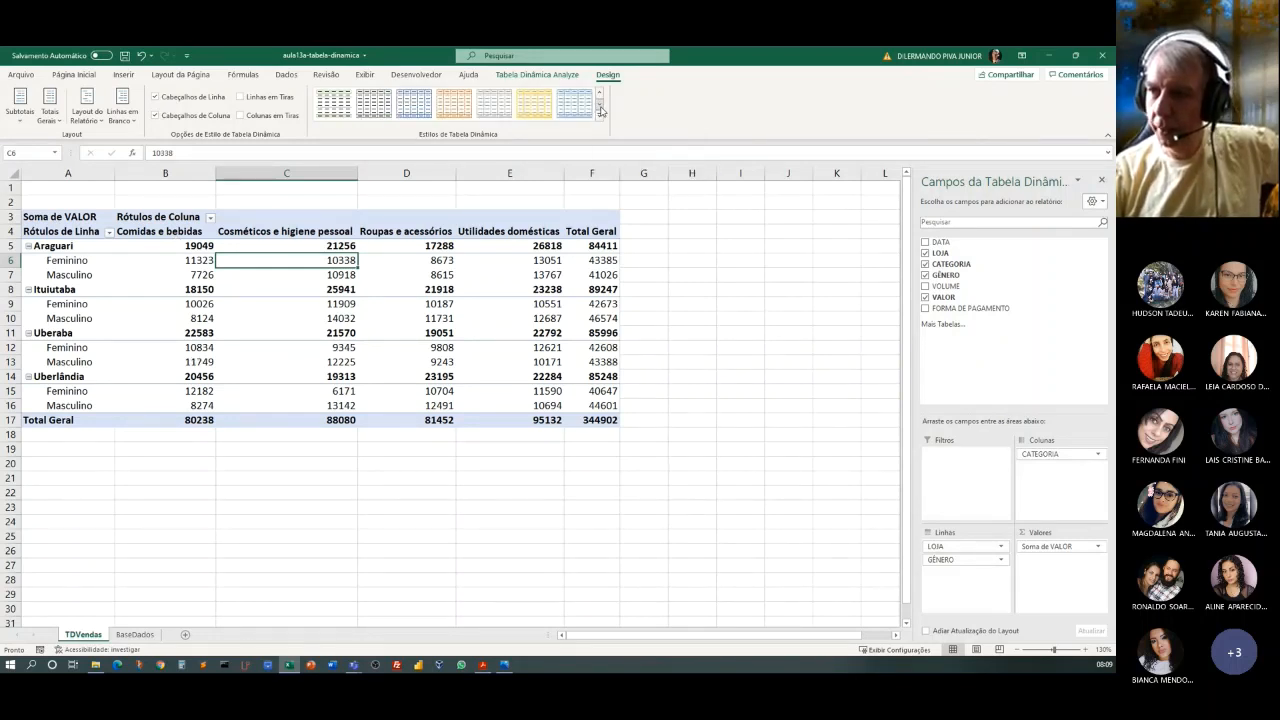
click(419, 107)
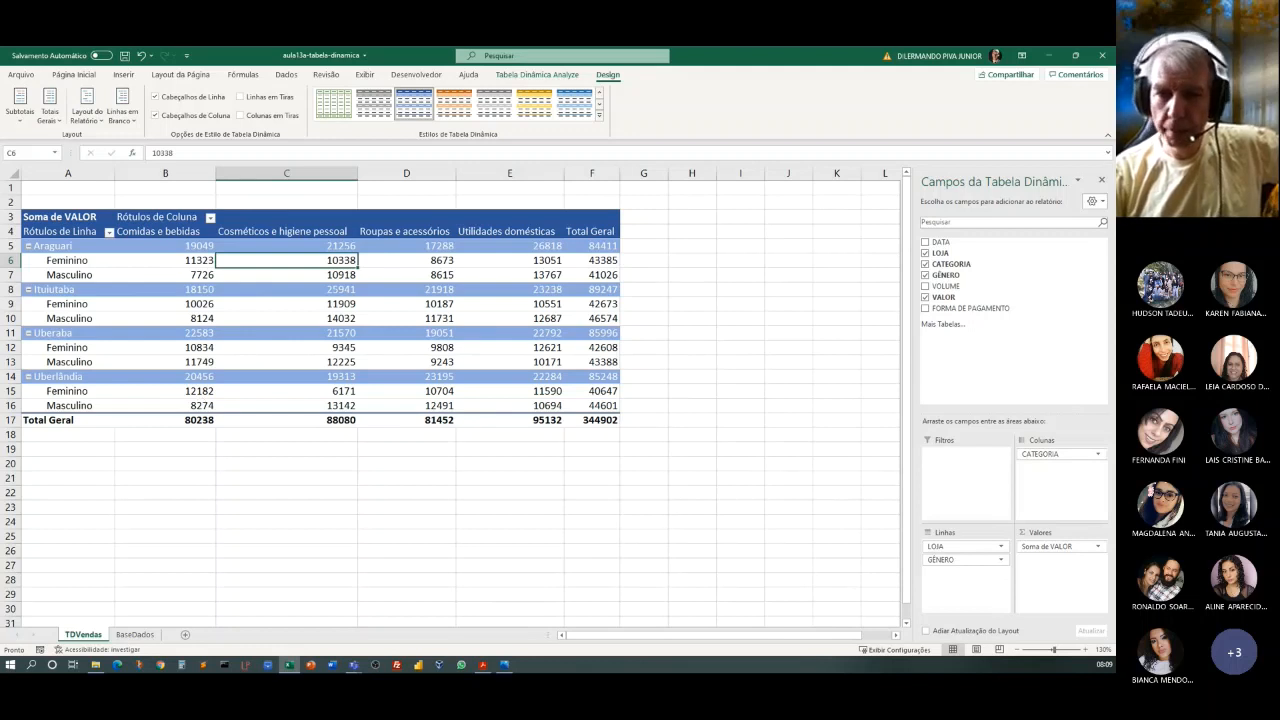
Add FORMA DE PAGAMENTO to the pivot table's report filter area.
key(alt+Tab)
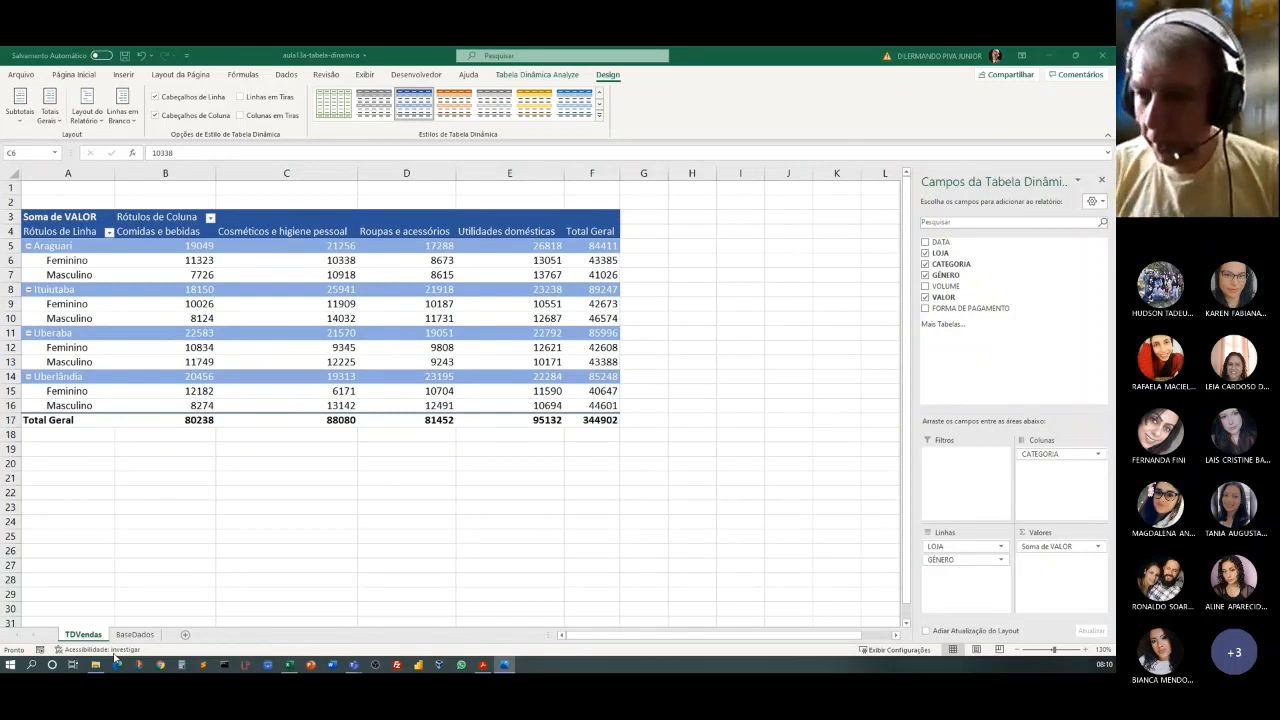
click(259, 266)
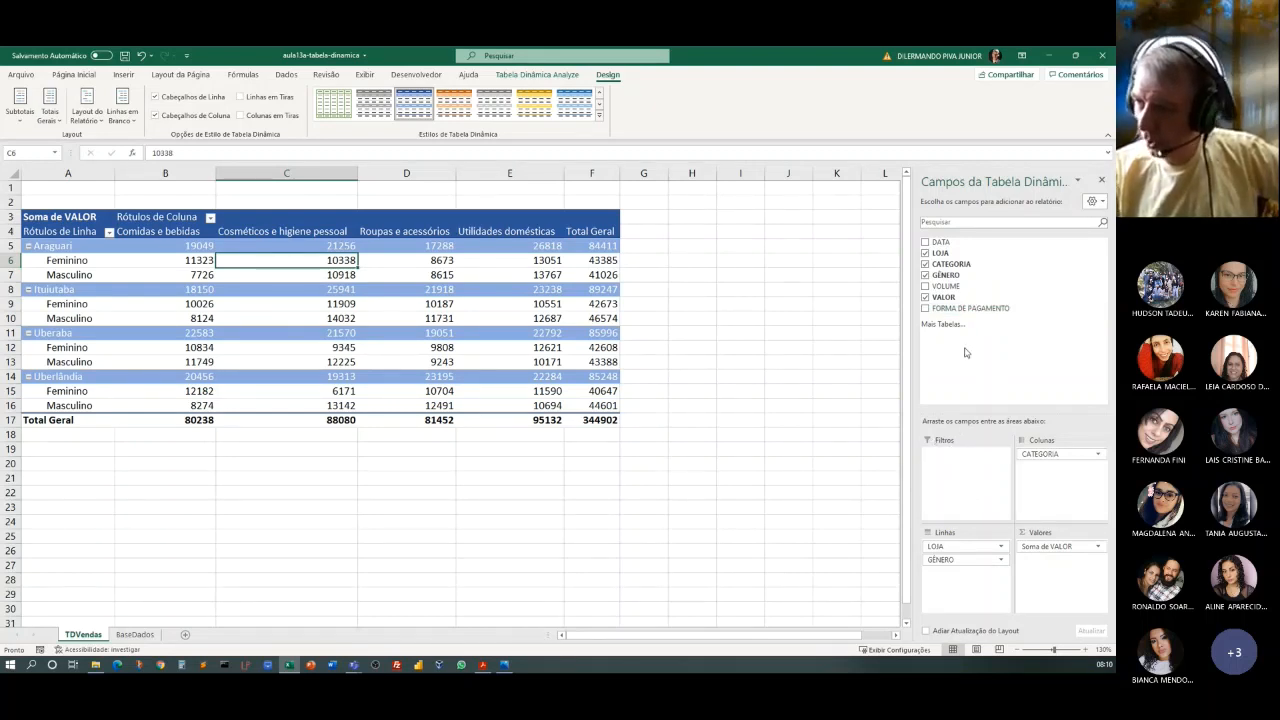
drag(961, 312, 963, 476)
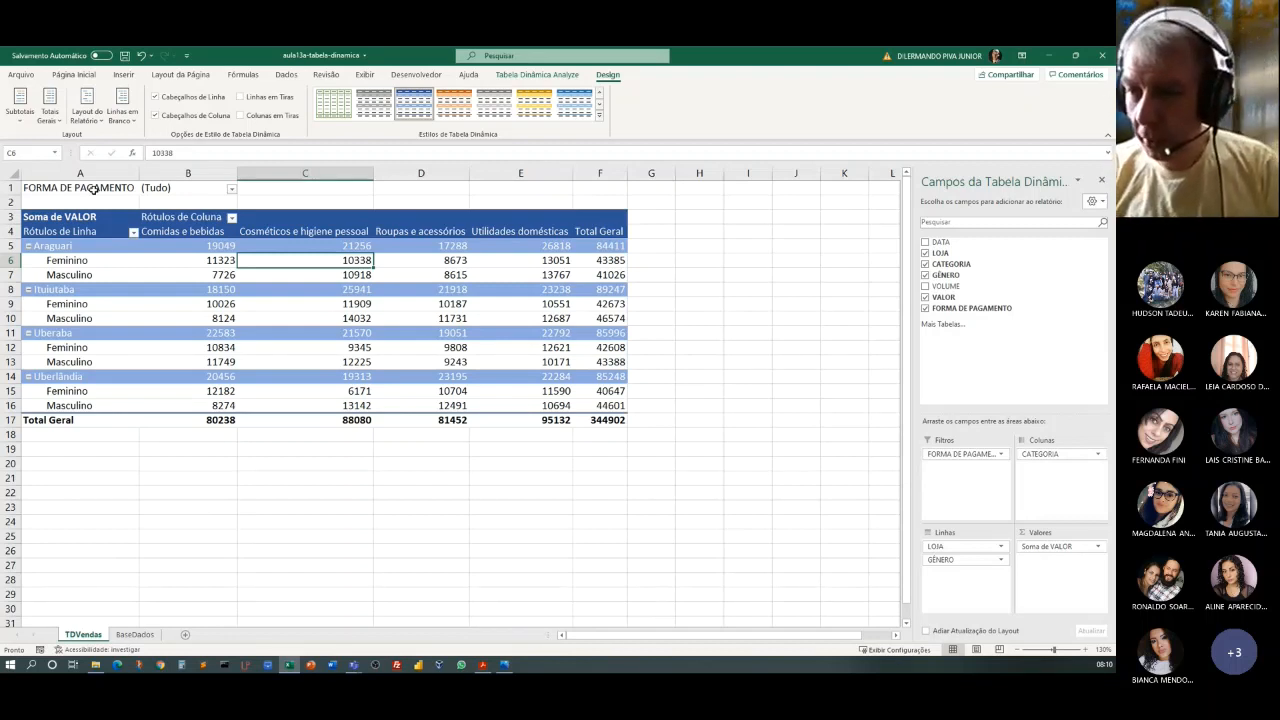
Filter the report by FORMA DE PAGAMENTO with Dinheiro, Crédito and Débito, one after the other.
click(231, 190)
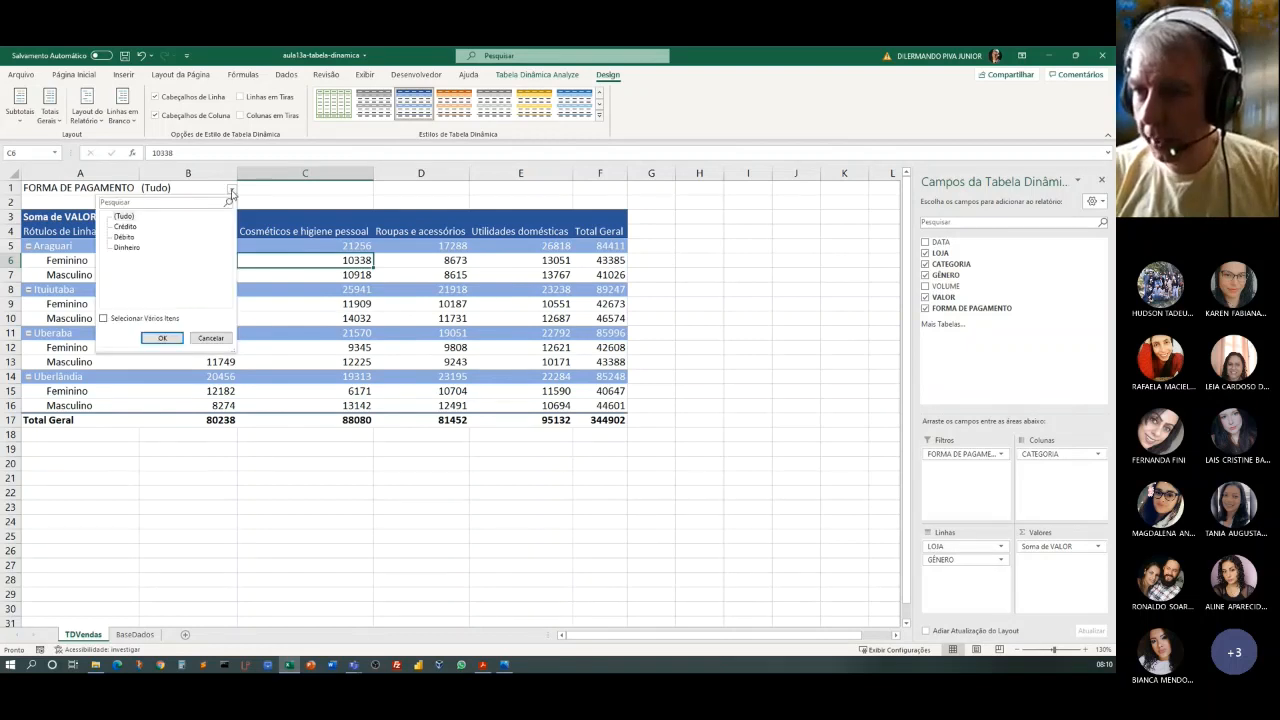
click(127, 247)
click(161, 337)
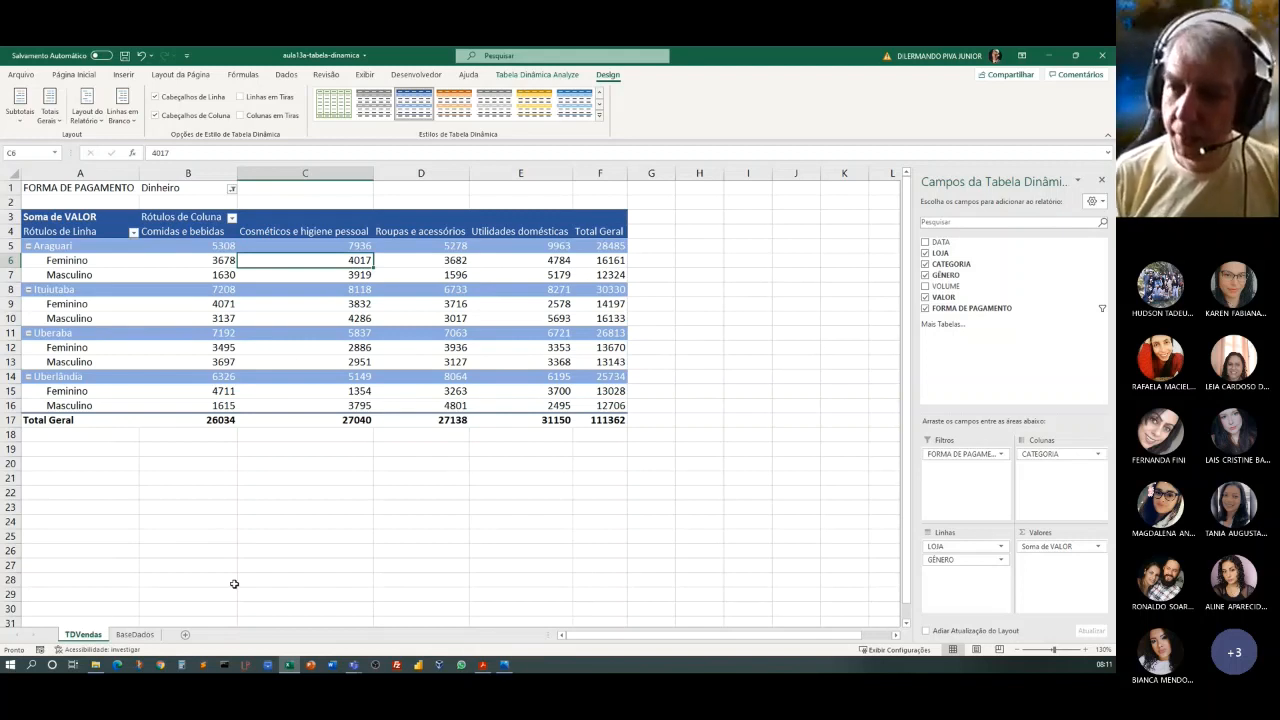
click(232, 189)
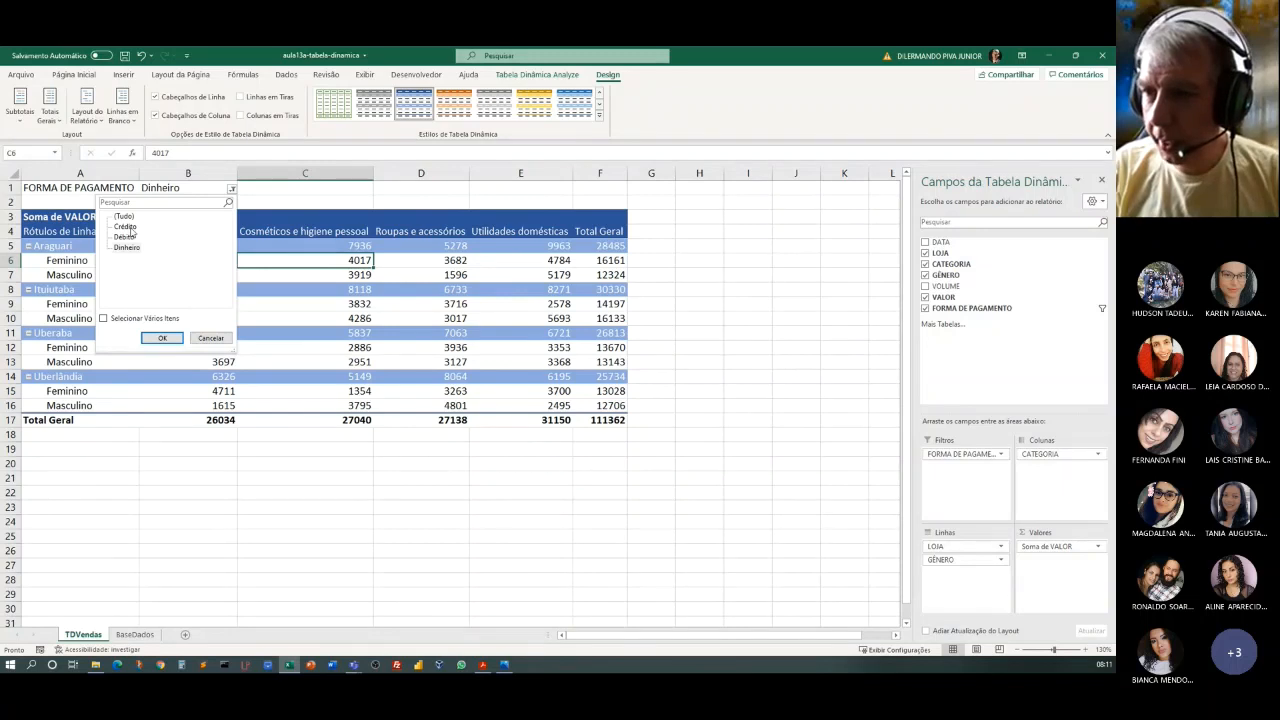
click(160, 338)
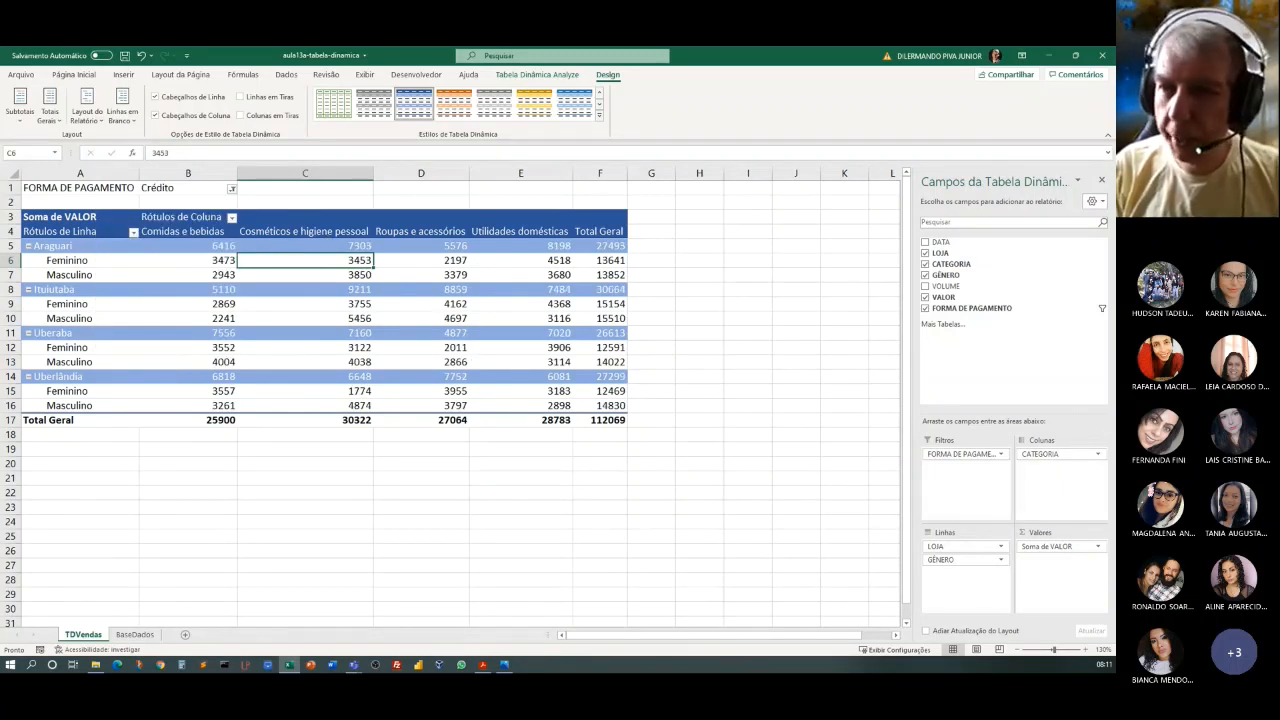
click(231, 189)
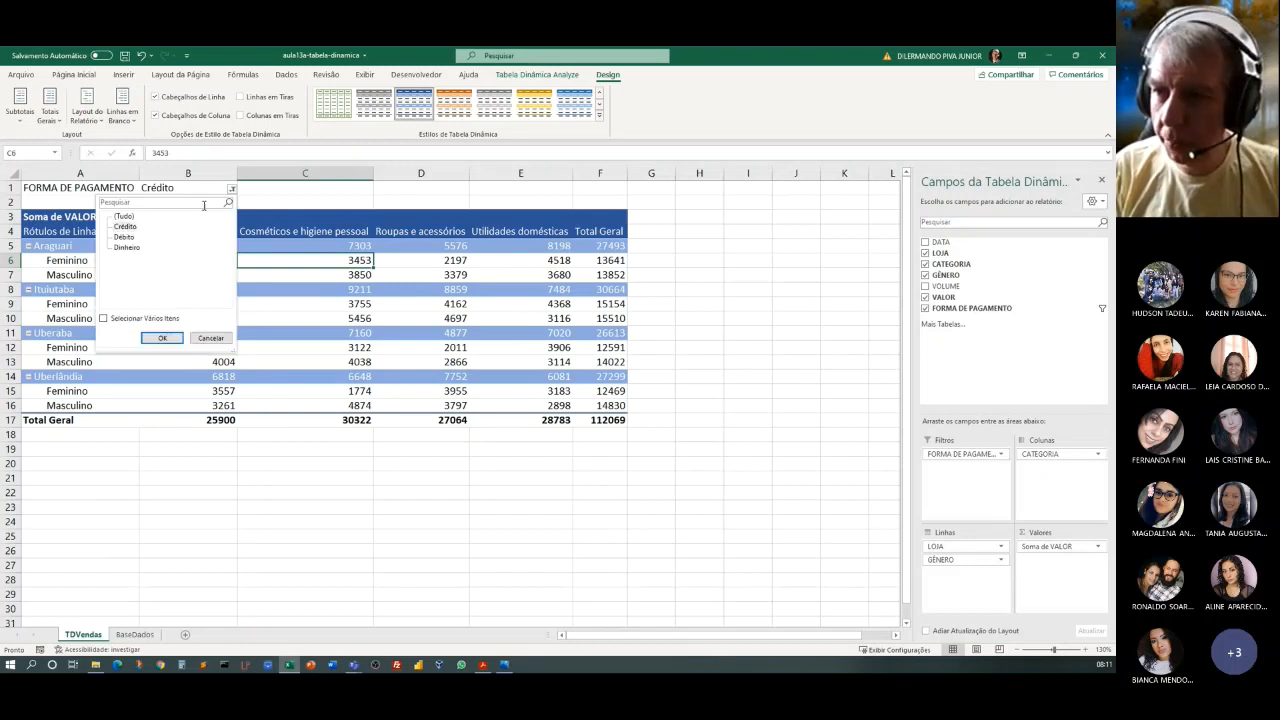
click(128, 238)
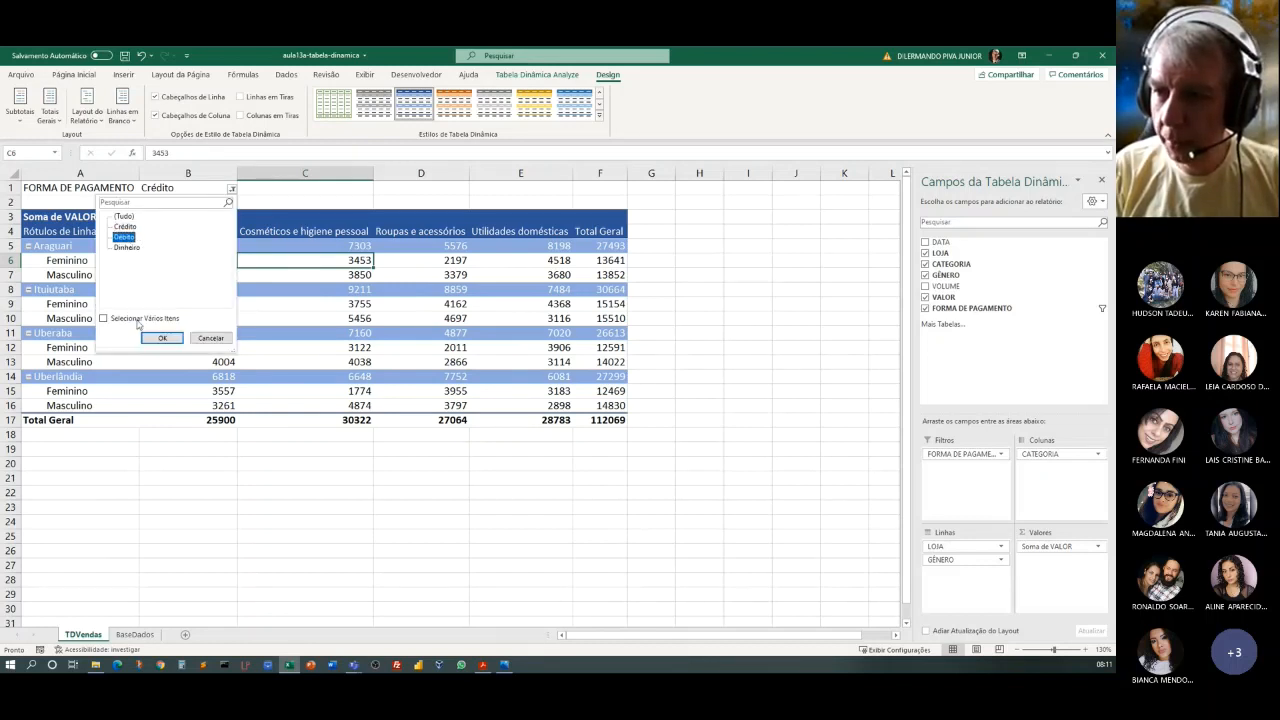
click(150, 338)
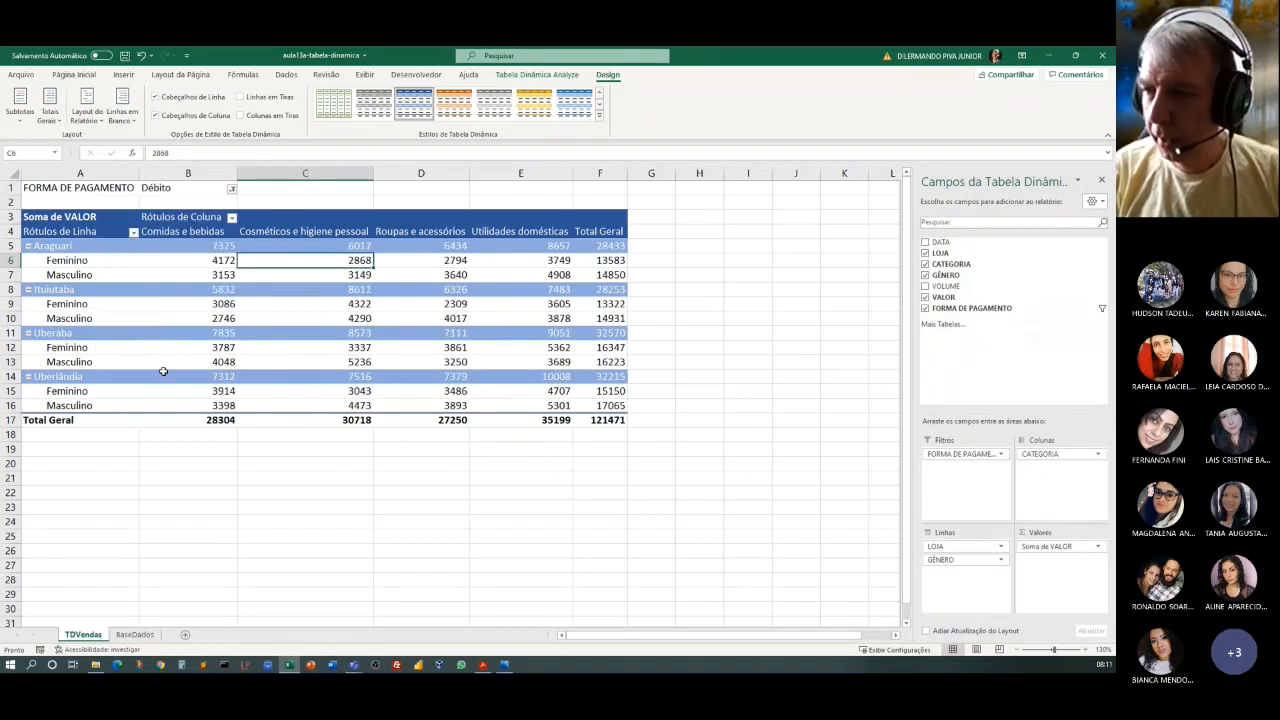
Set the FORMA DE PAGAMENTO report filter back to (Tudo).
click(232, 189)
click(124, 216)
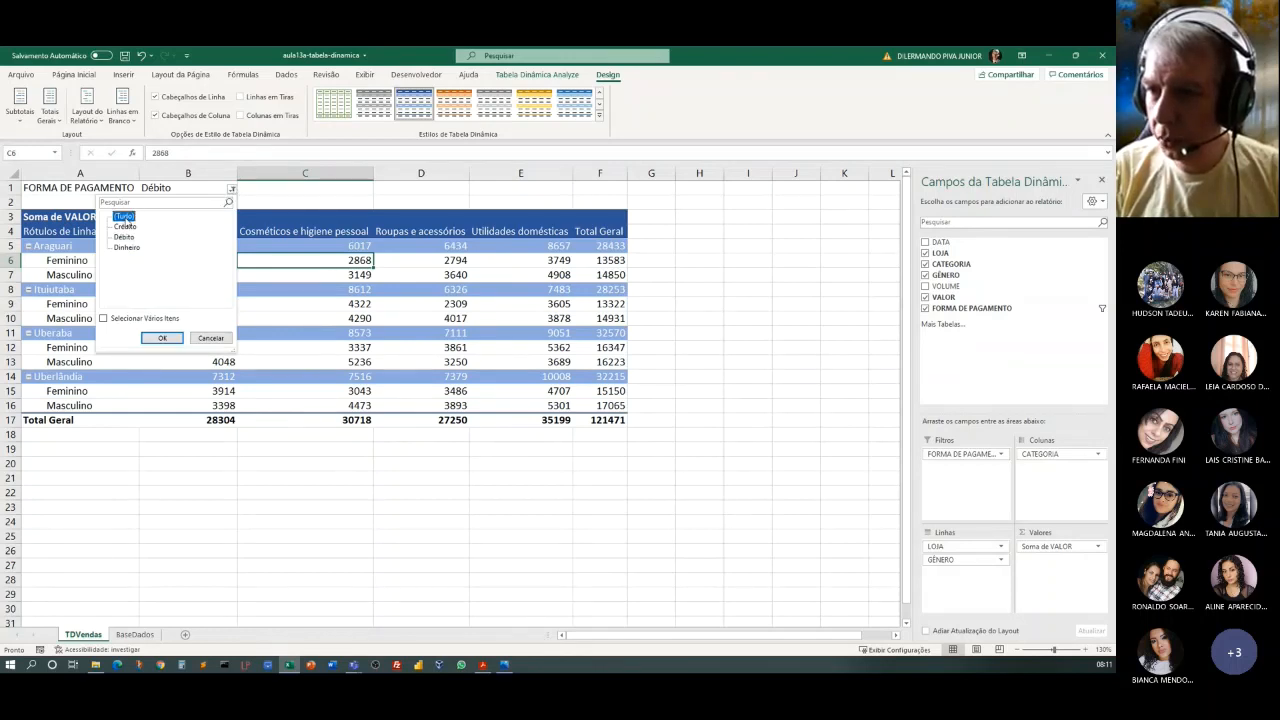
key(Return)
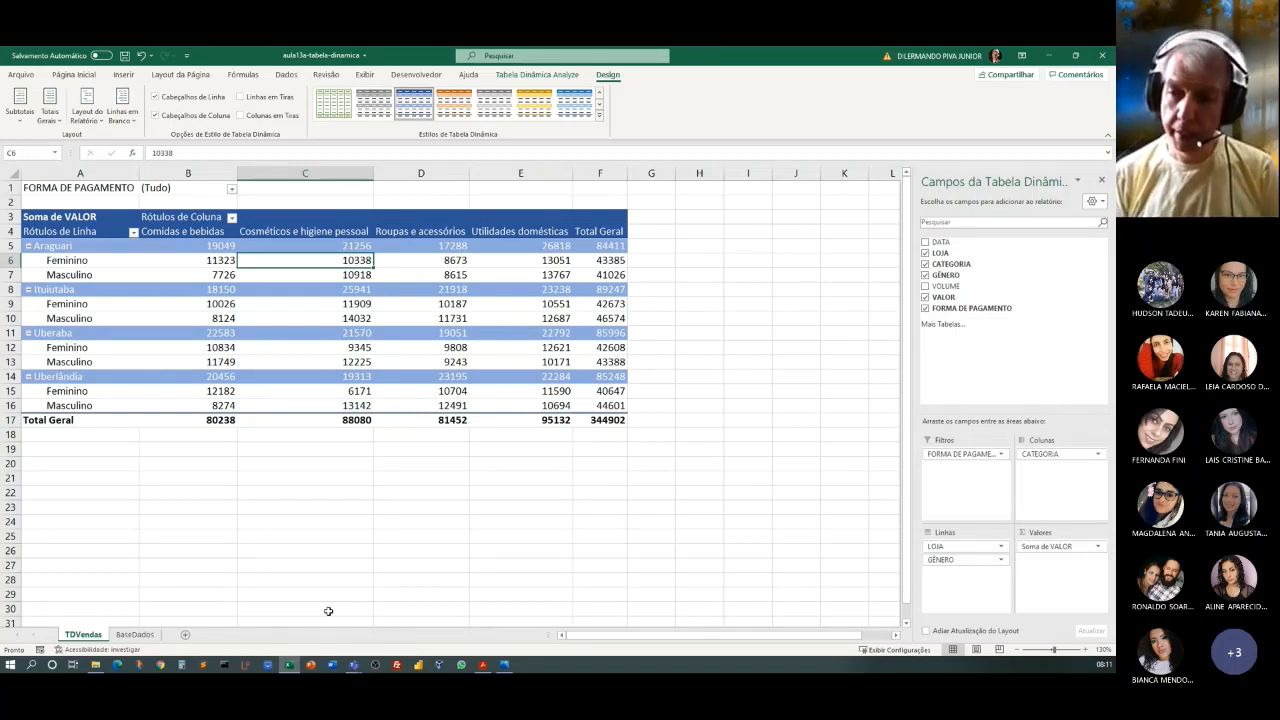
Compare the first sale's VALOR in BaseDados with the Uberaba Comidas e bebidas total in the TDVendas pivot table.
click(135, 635)
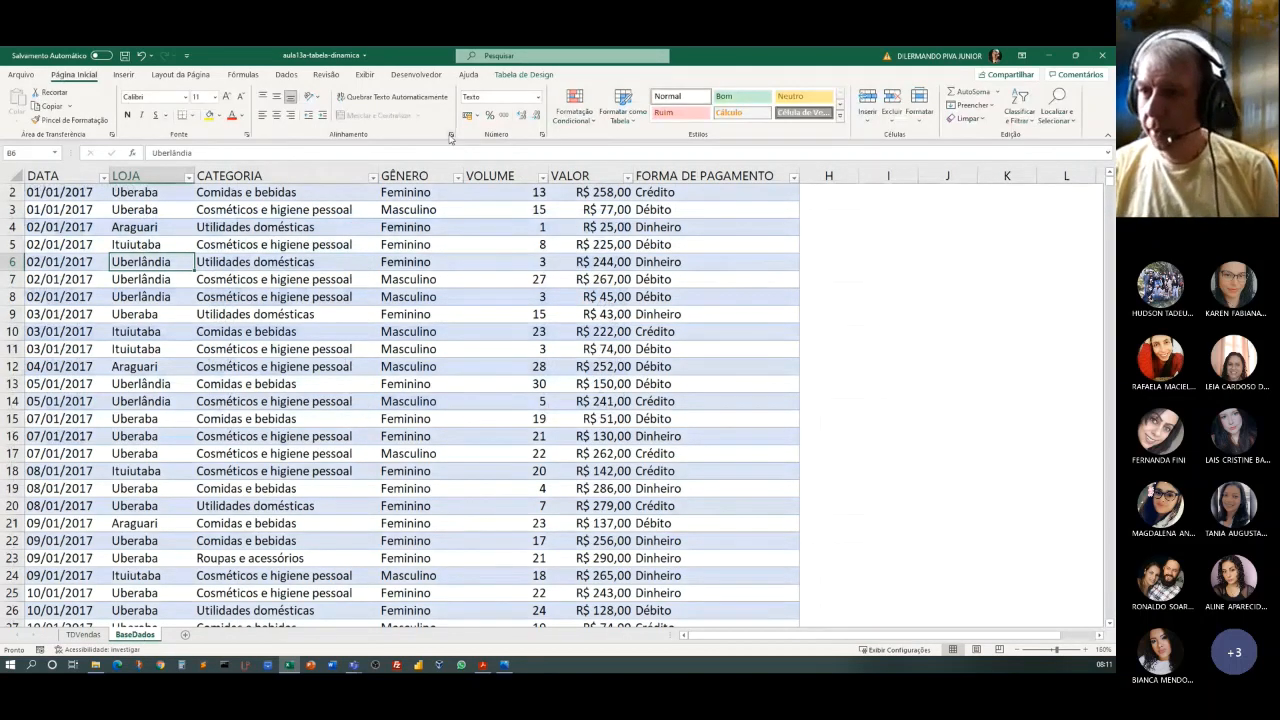
click(605, 194)
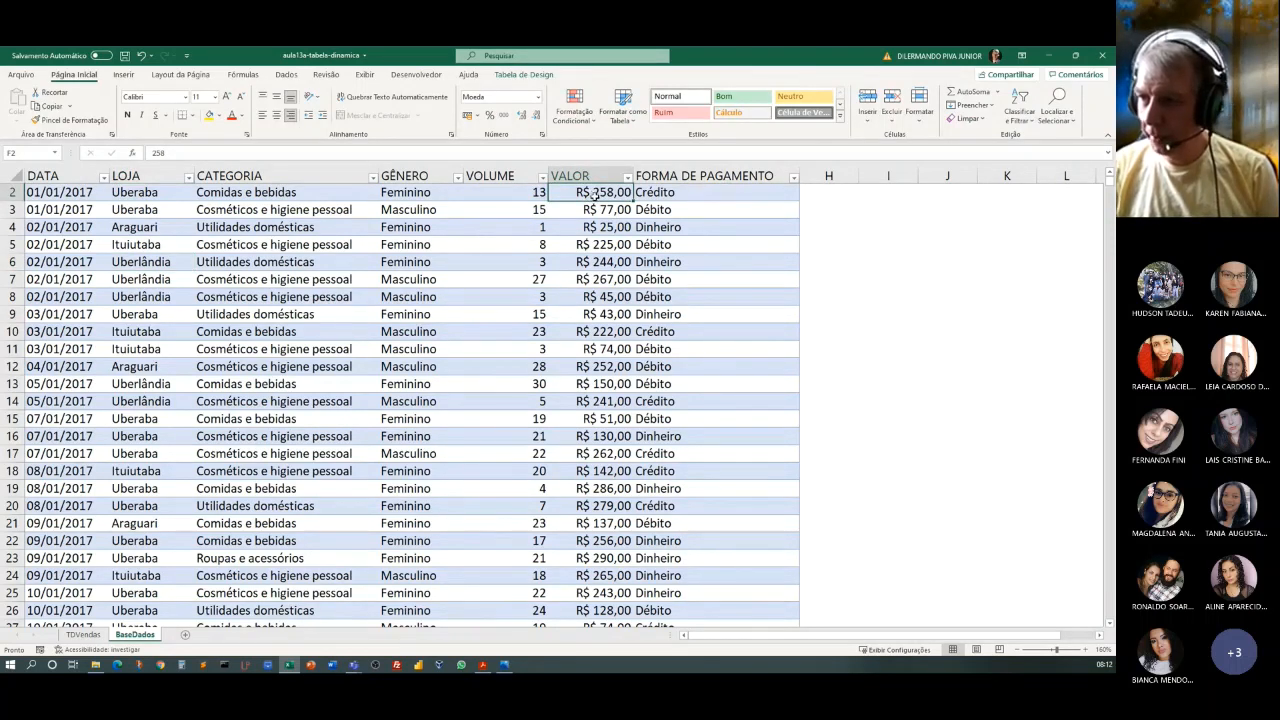
double_click(594, 194)
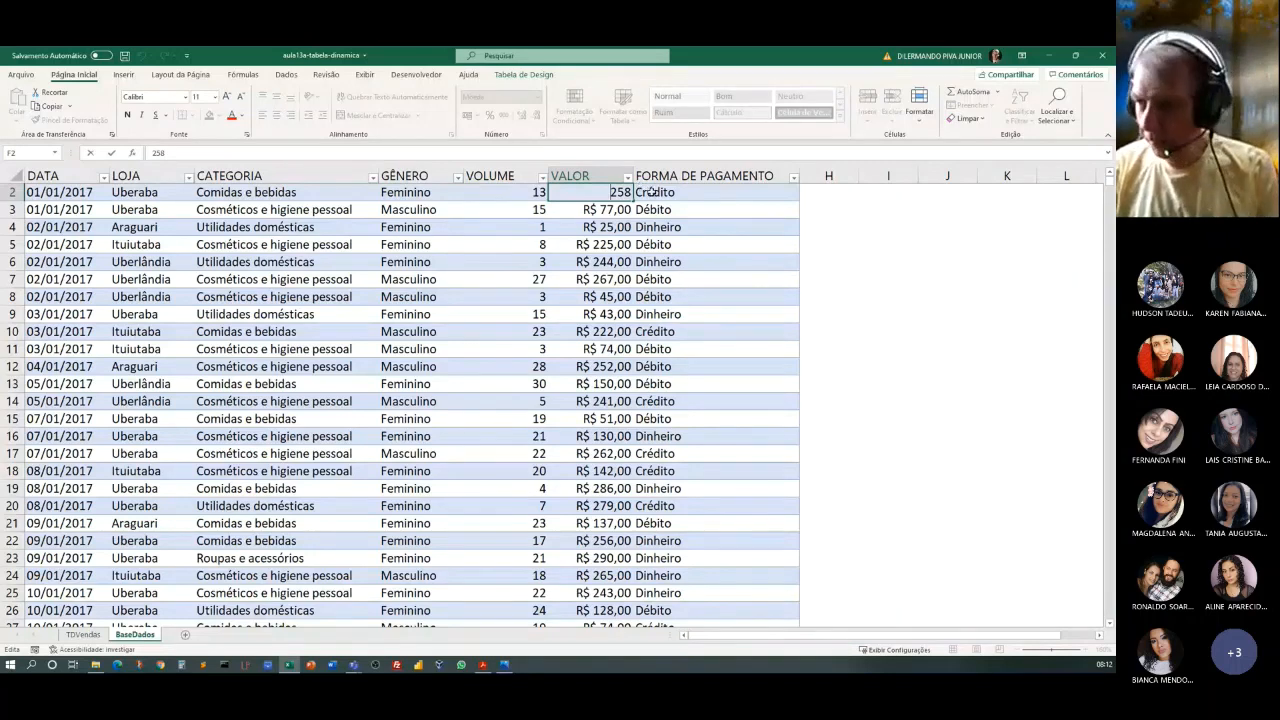
key(Escape)
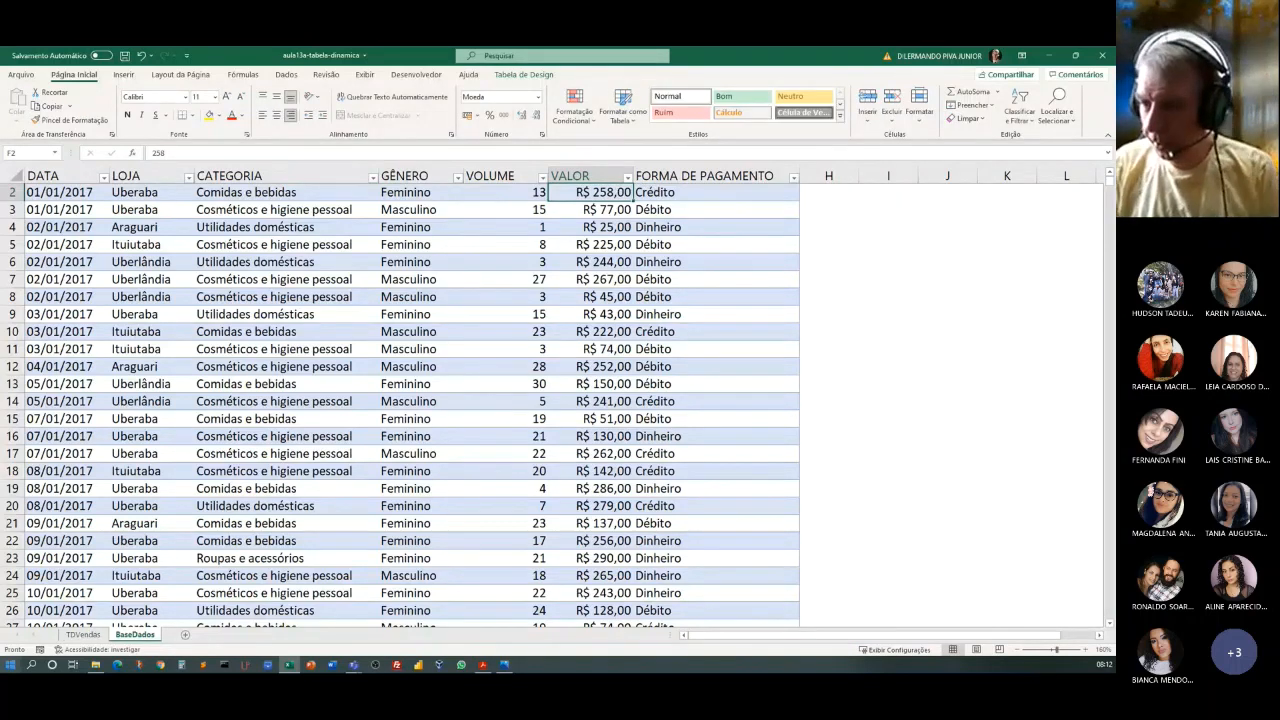
click(83, 634)
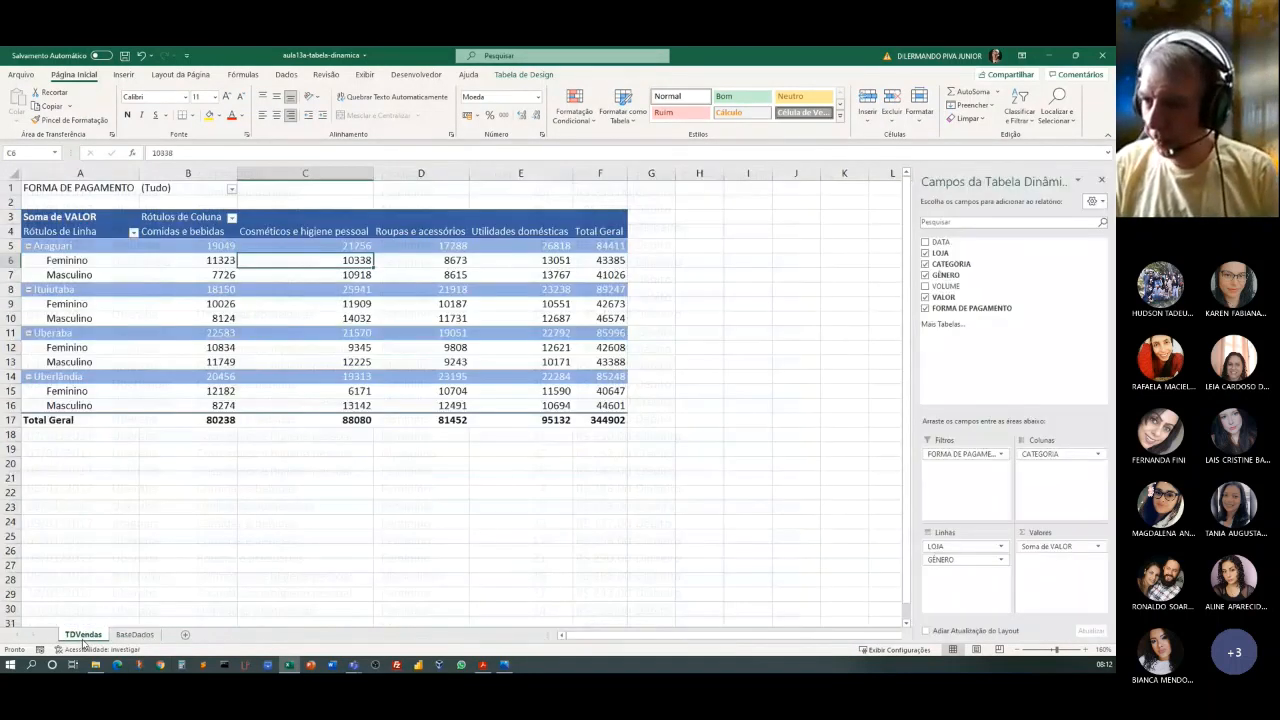
click(134, 634)
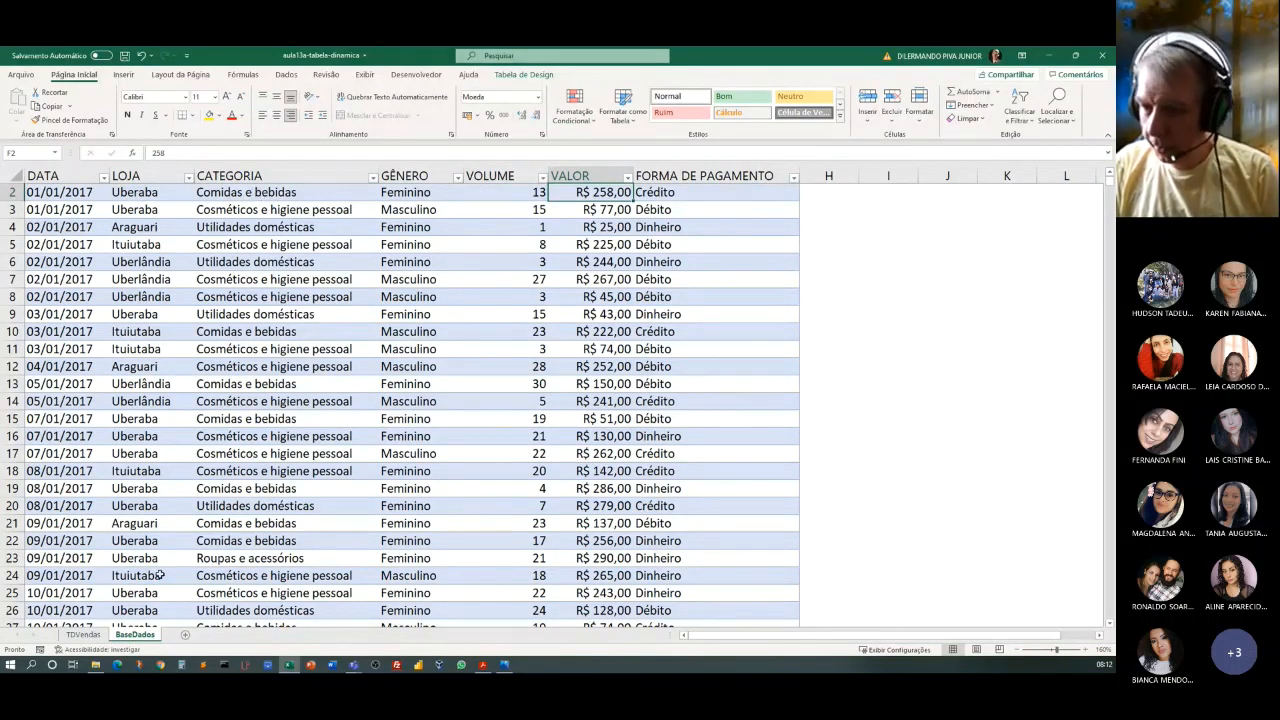
click(98, 638)
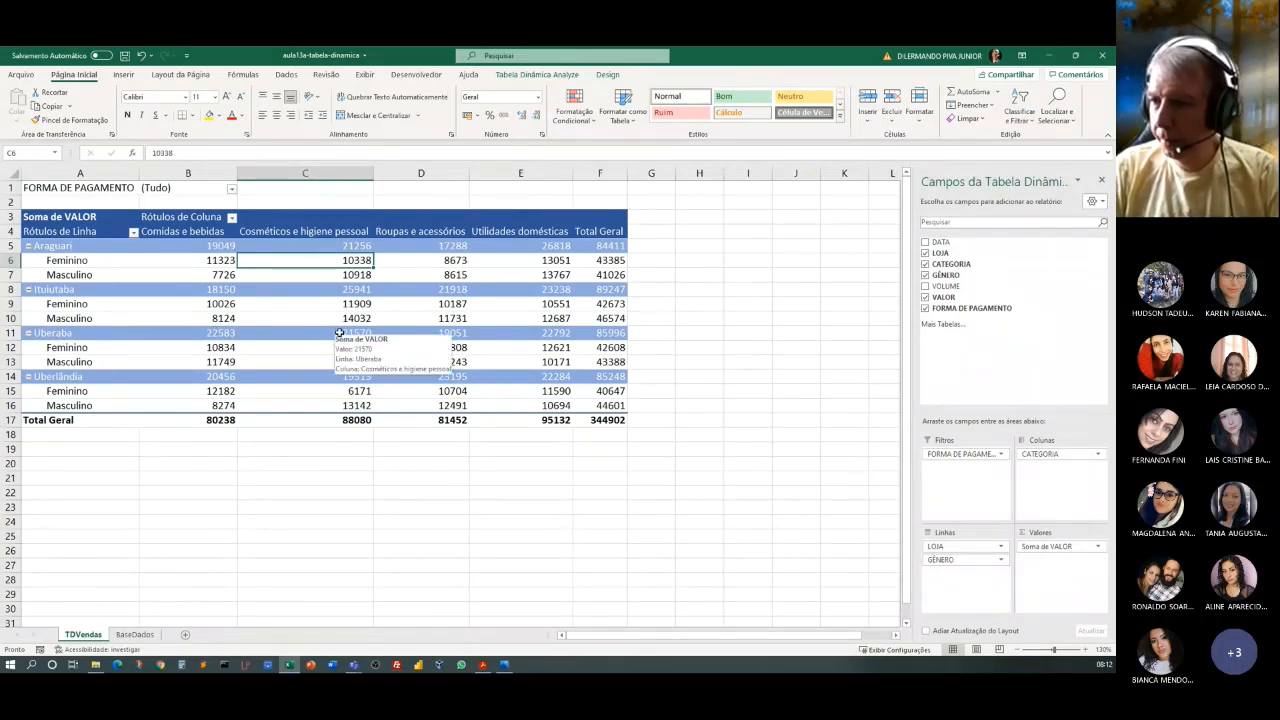
click(217, 333)
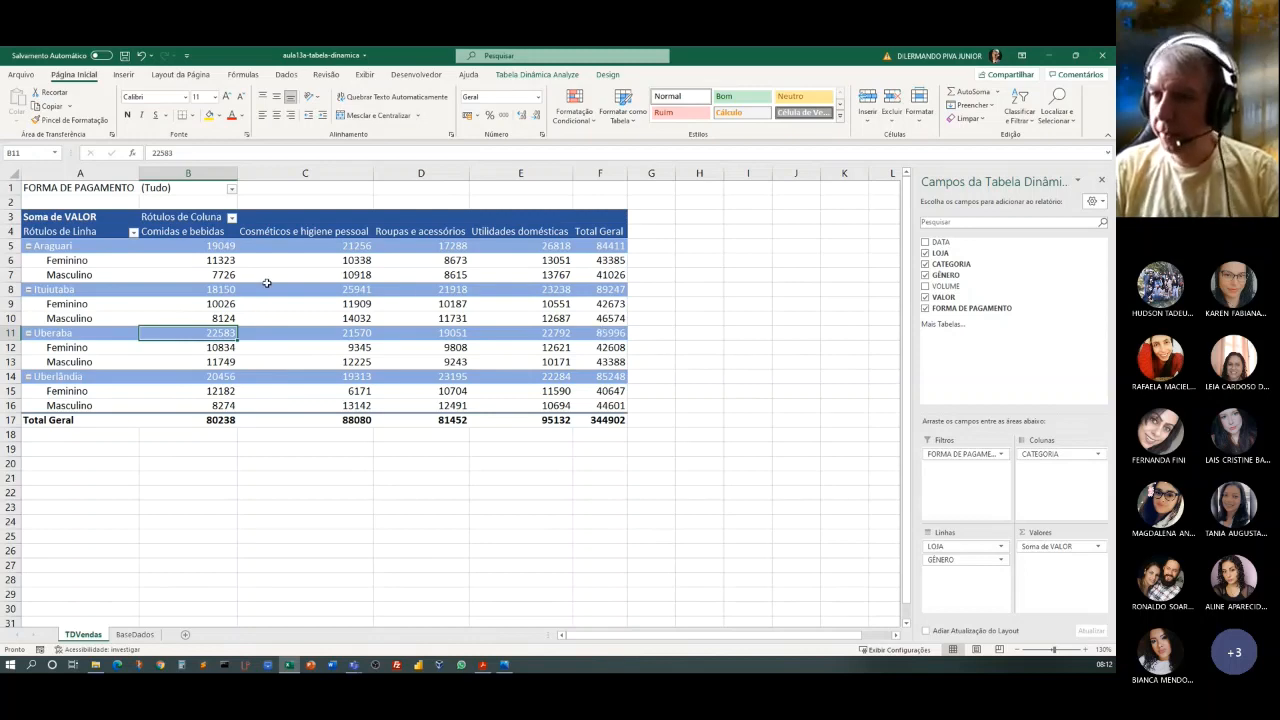
Set the VALOR of the first sale in BaseDados (cell F2) to 10258.
click(136, 635)
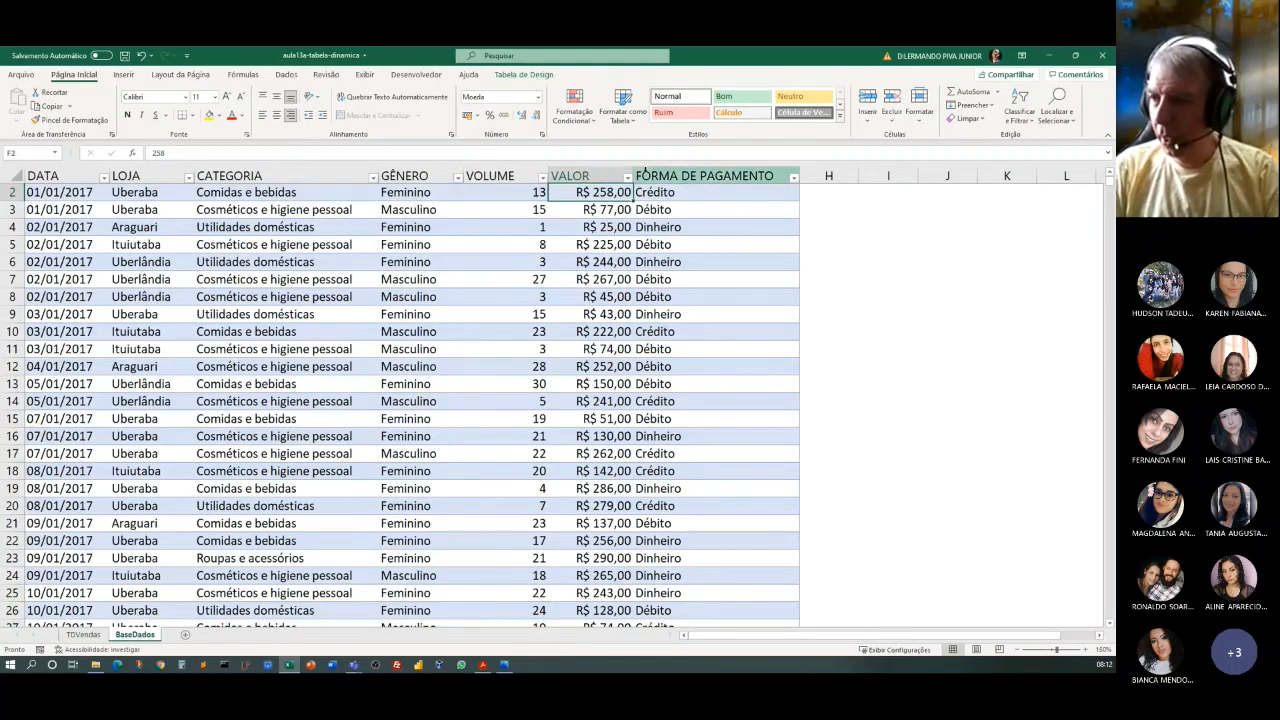
double_click(590, 195)
text(10258)
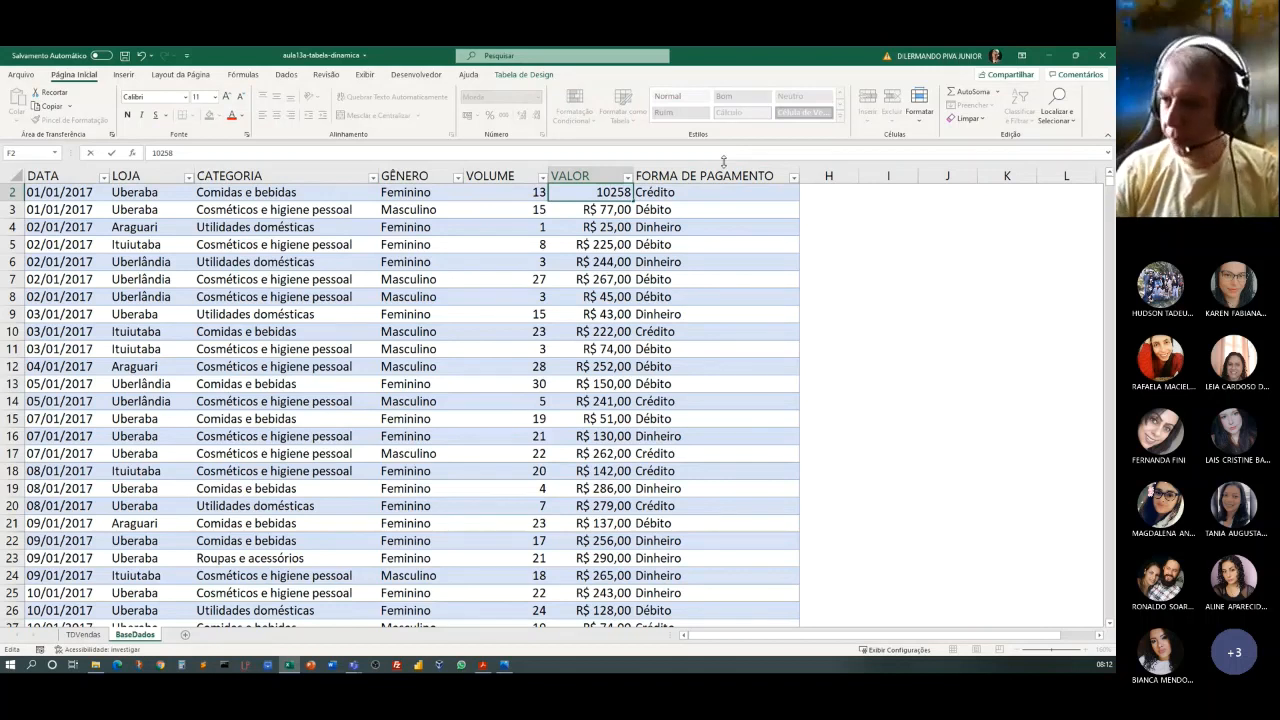
key(Return)
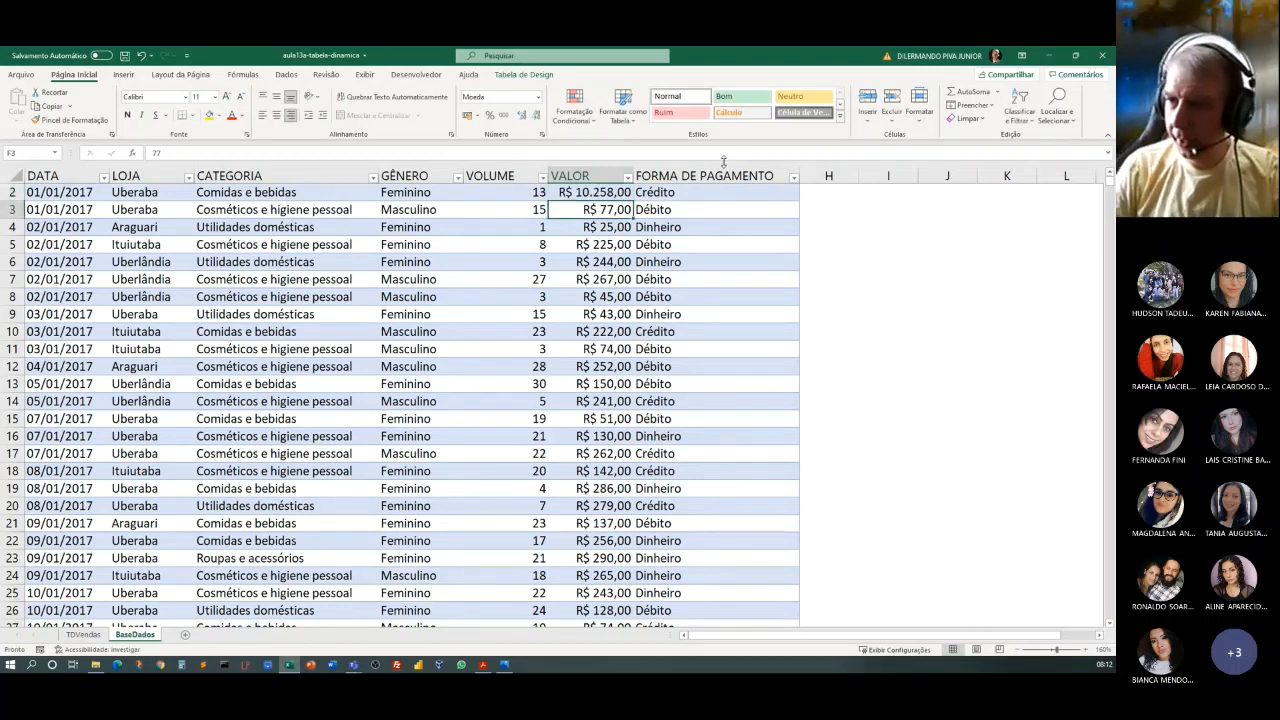
Refresh the TDVendas pivot table so it picks up the edited sale value from BaseDados.
click(80, 635)
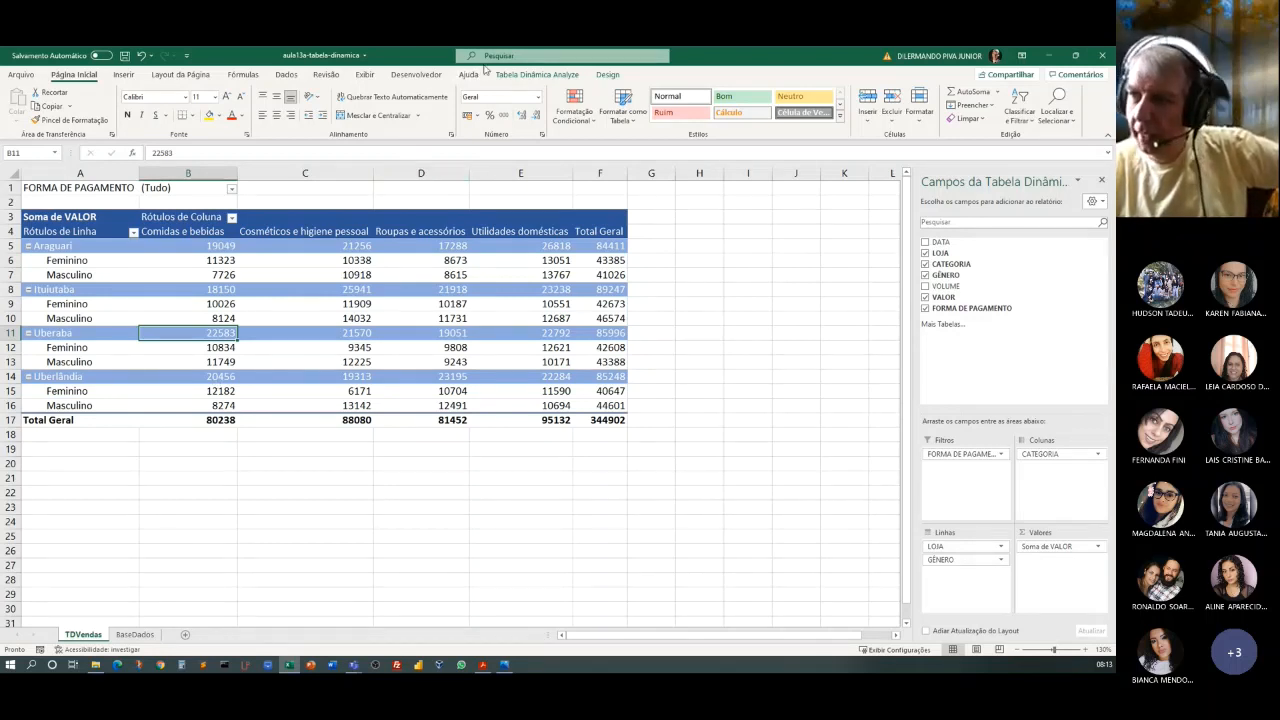
click(543, 76)
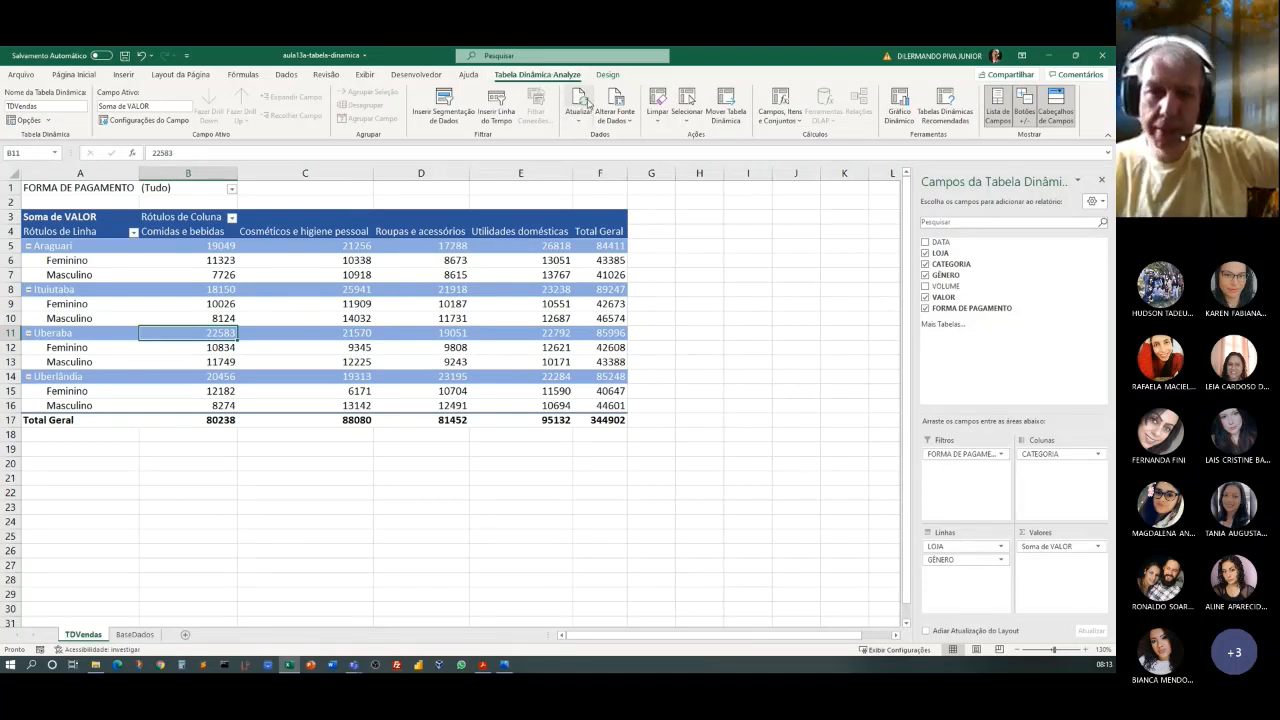
click(581, 103)
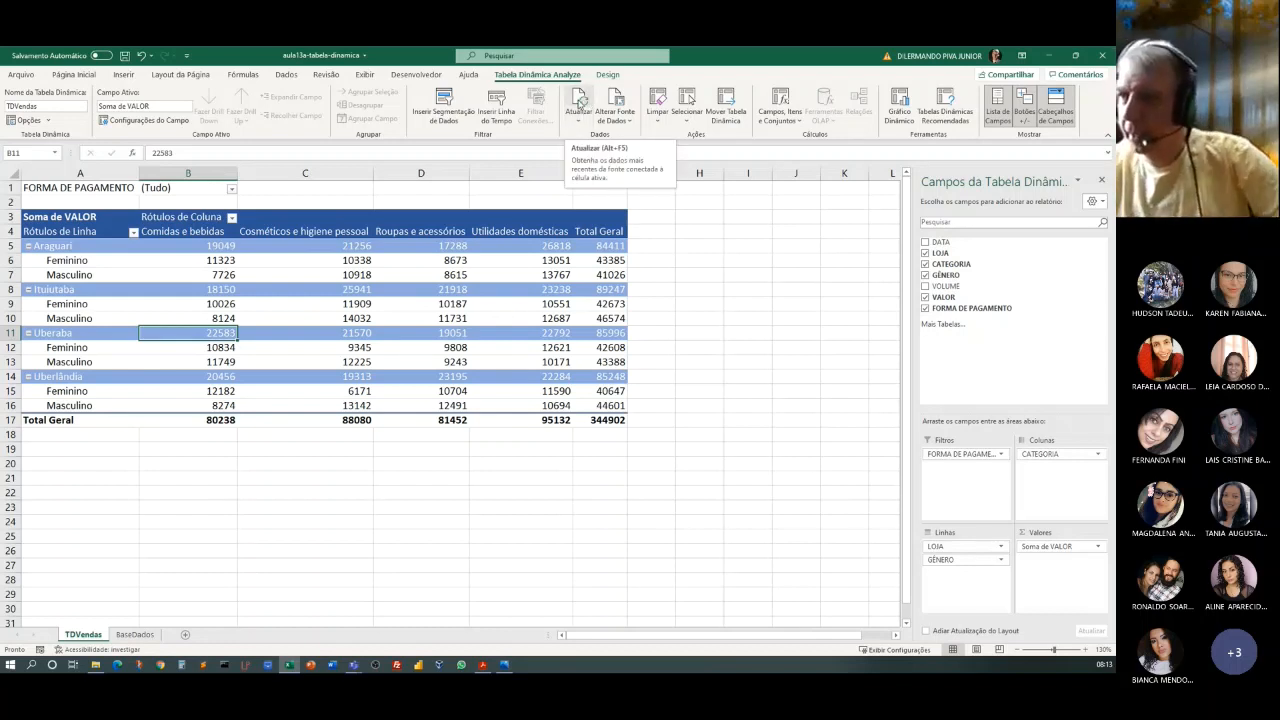
click(580, 103)
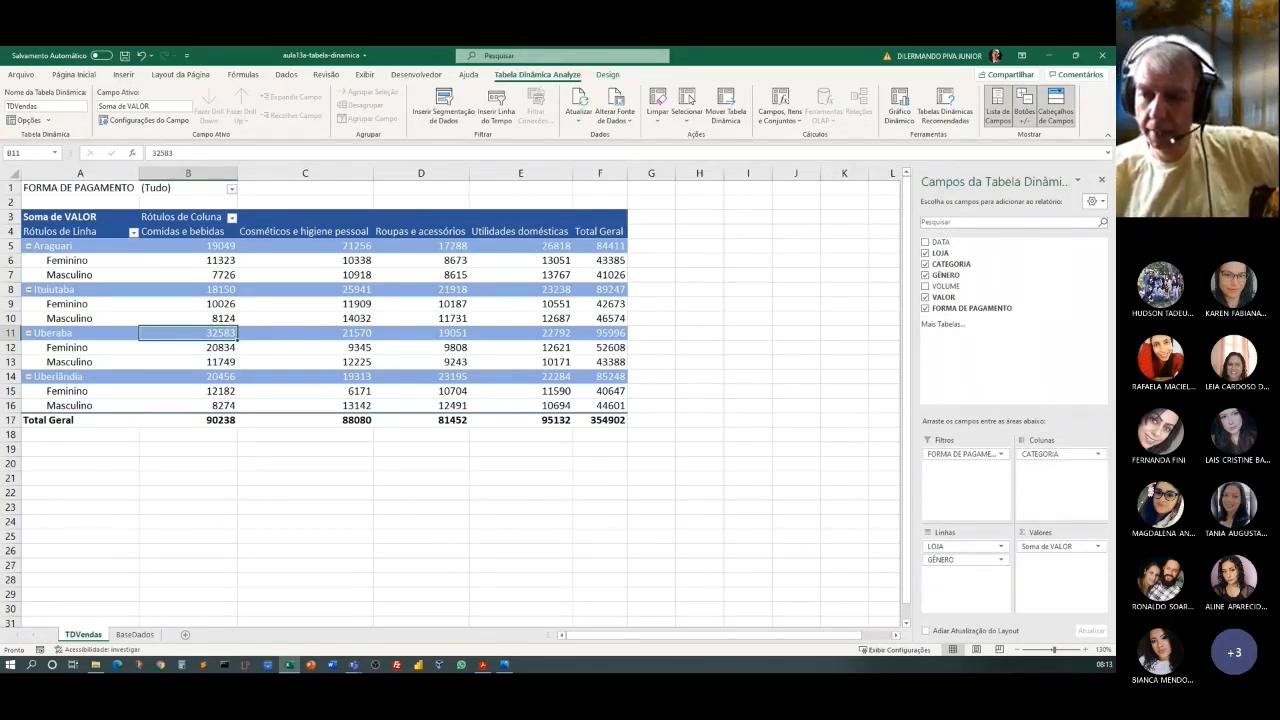
Restore the VALOR of the first sale in BaseDados (cell F2) to 258.
click(148, 637)
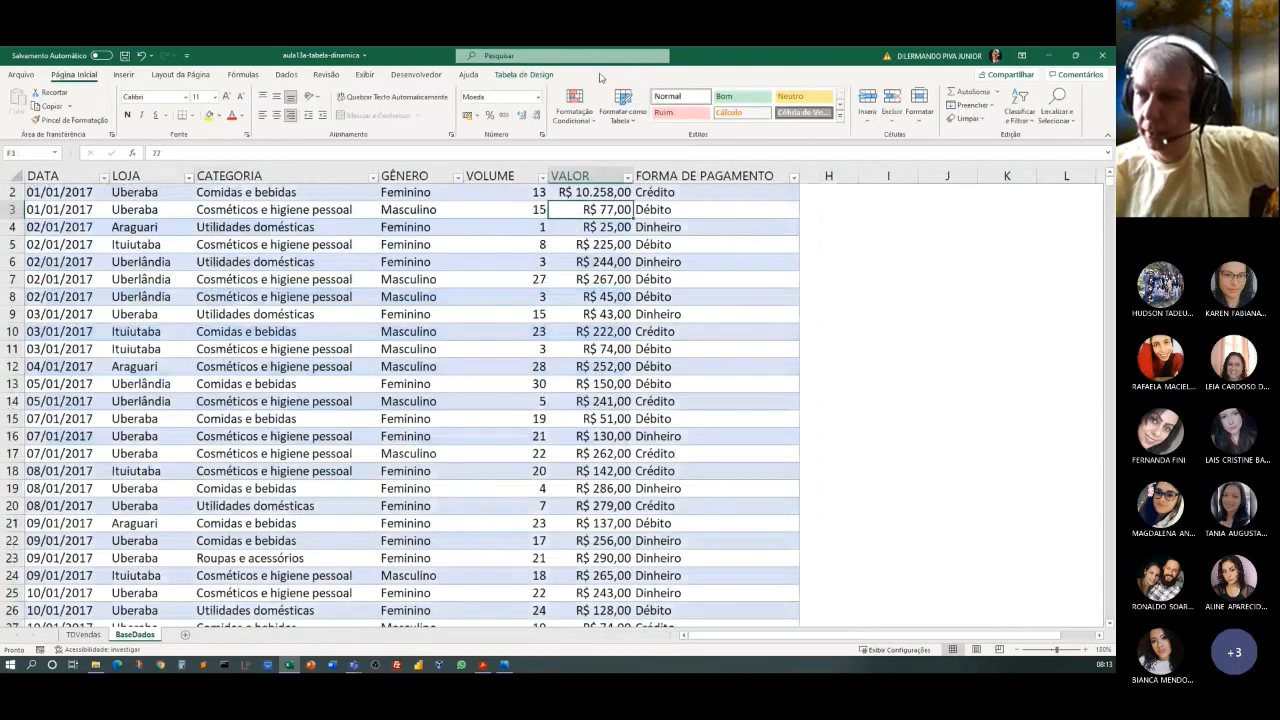
click(596, 193)
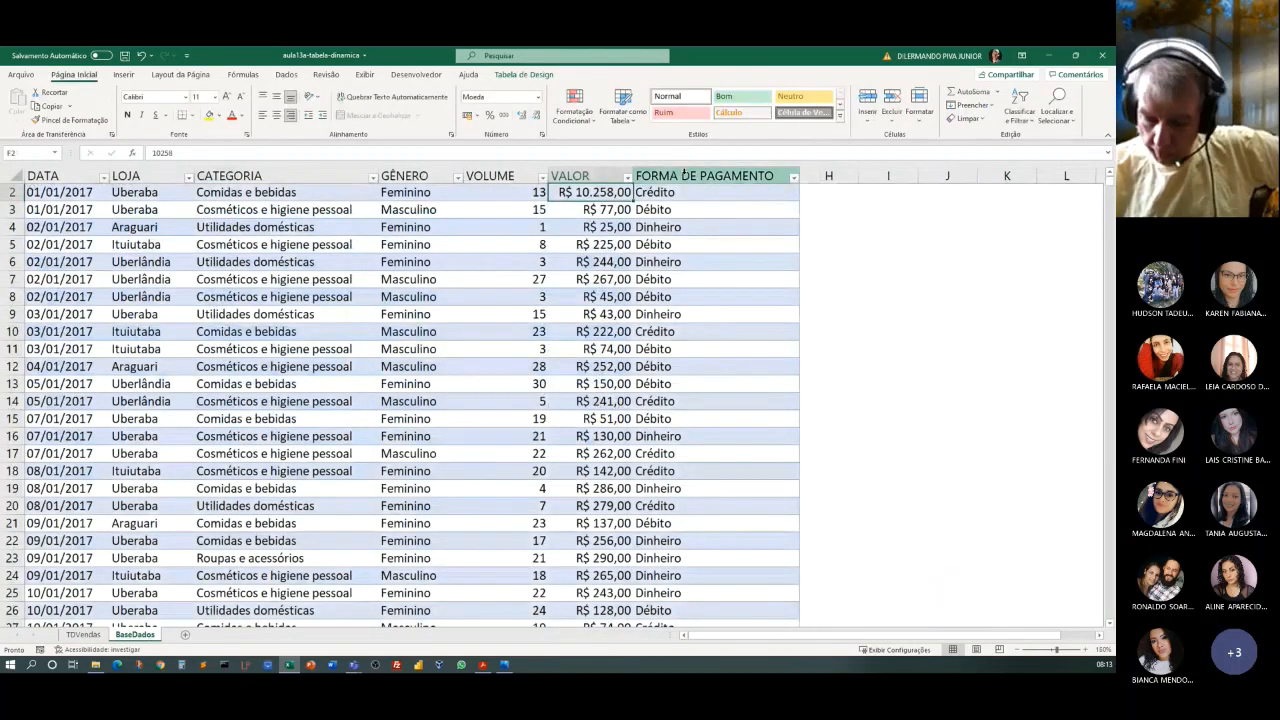
text(258)
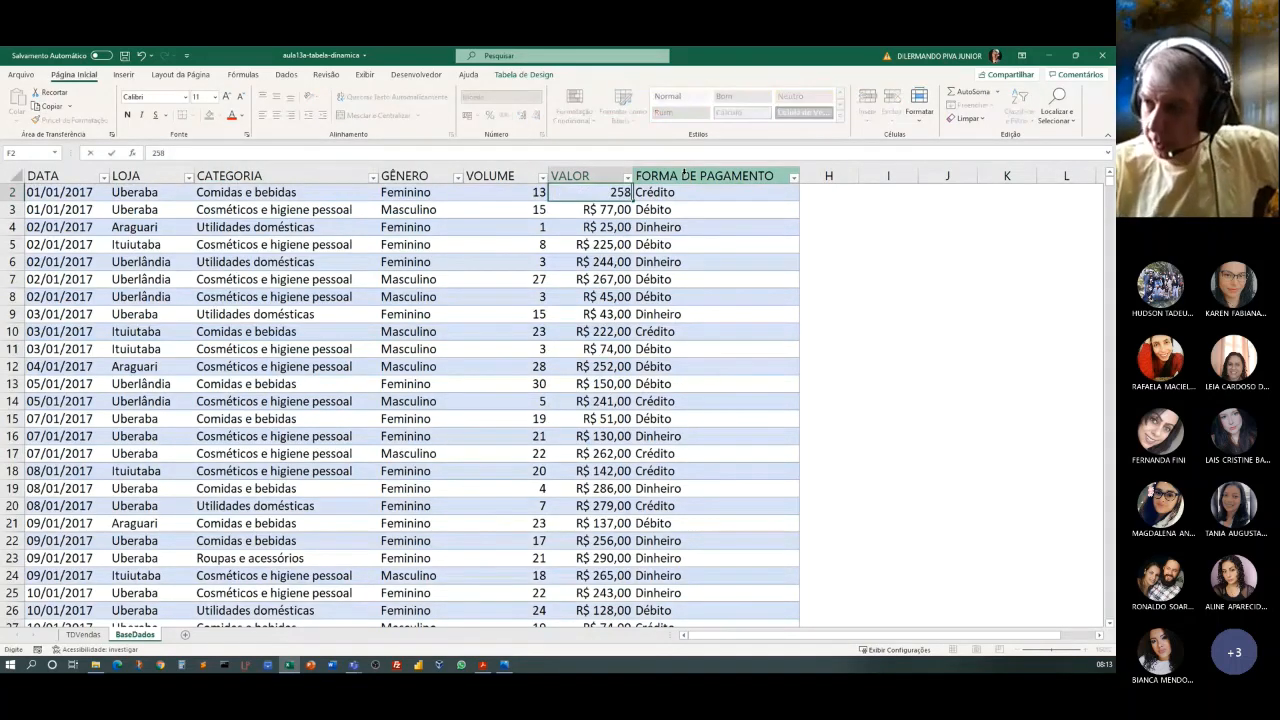
key(Return)
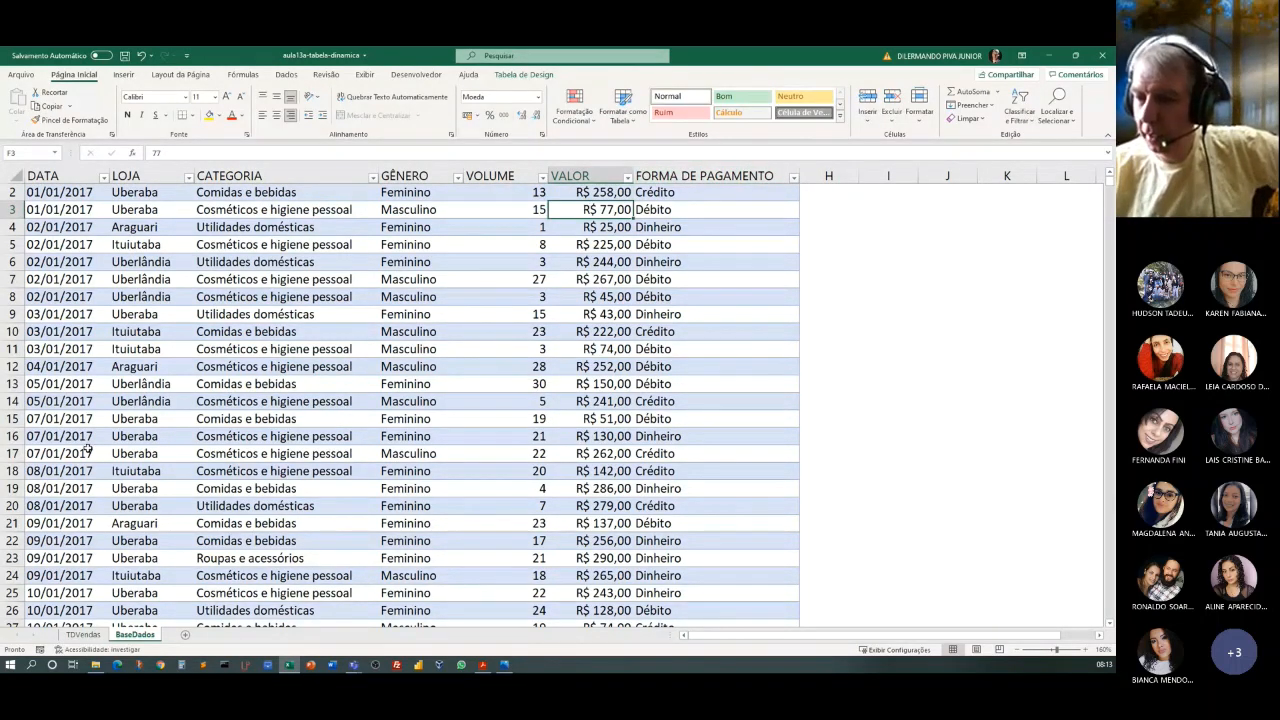
Refresh the TDVendas pivot table again with the restored source value.
click(100, 635)
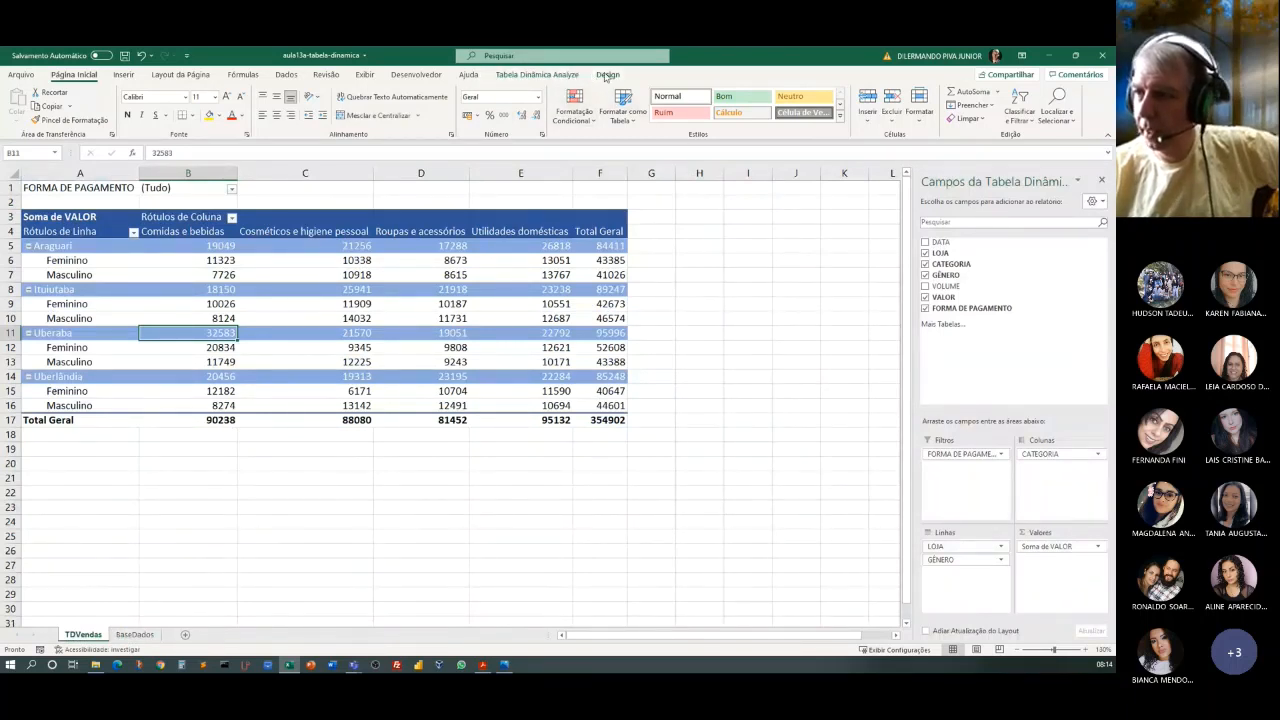
click(530, 75)
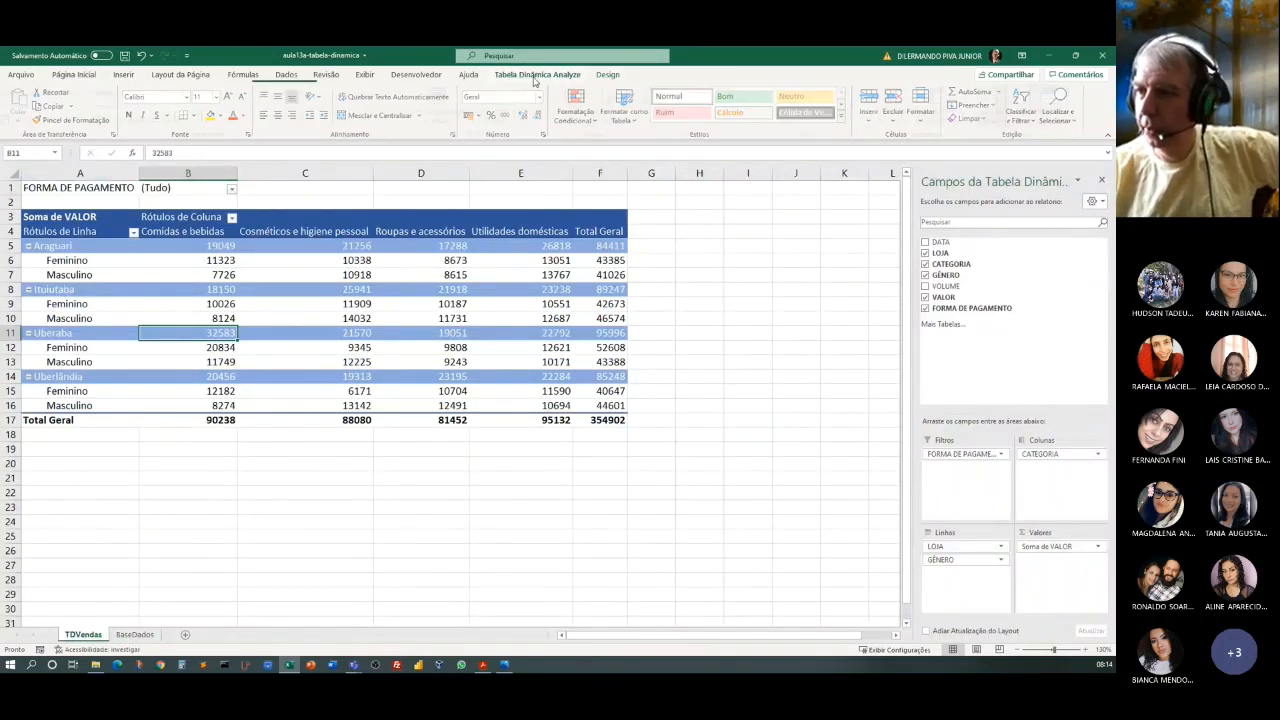
click(582, 101)
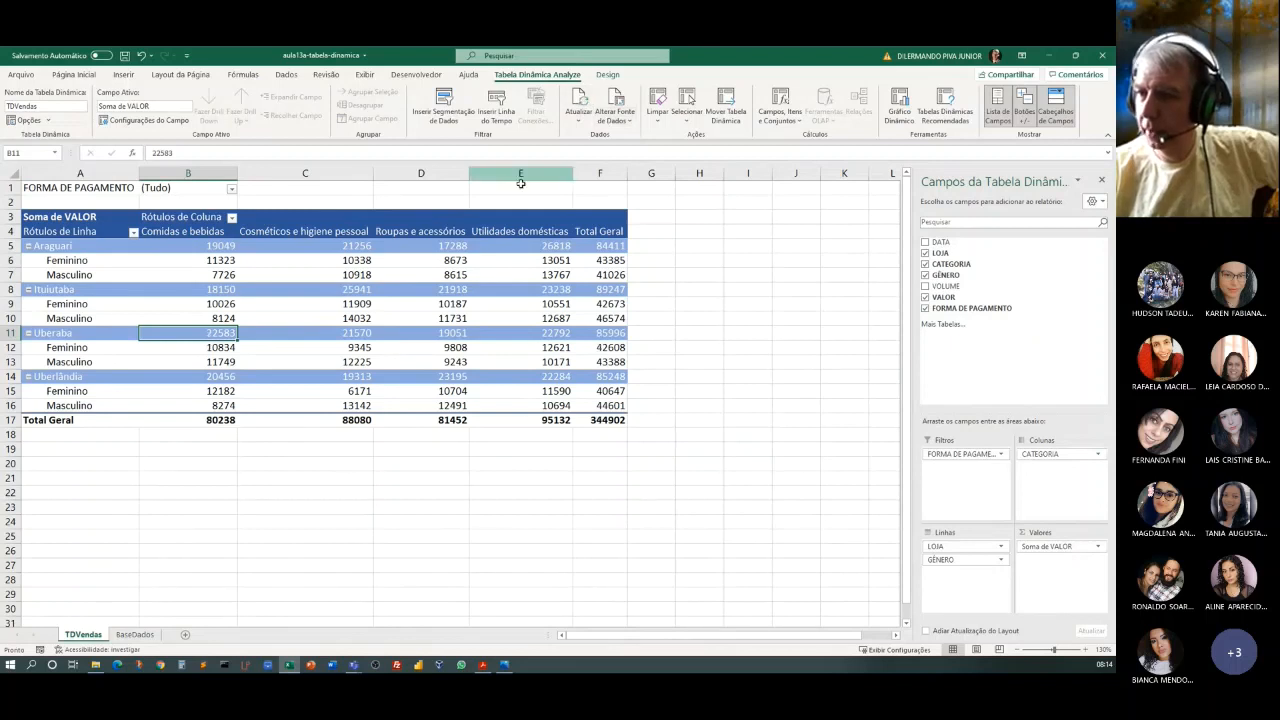
Switch to File Explorer and move the Aula13 folder window off this screen.
click(206, 595)
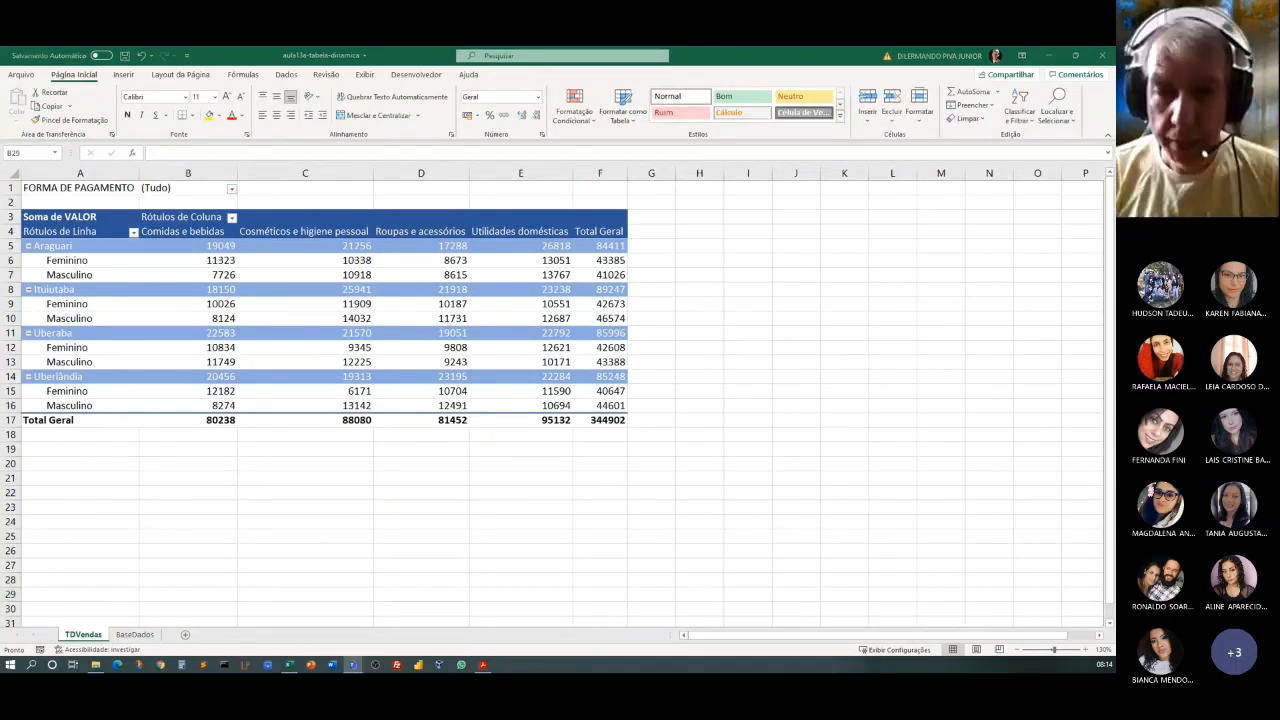
key(alt+Tab)
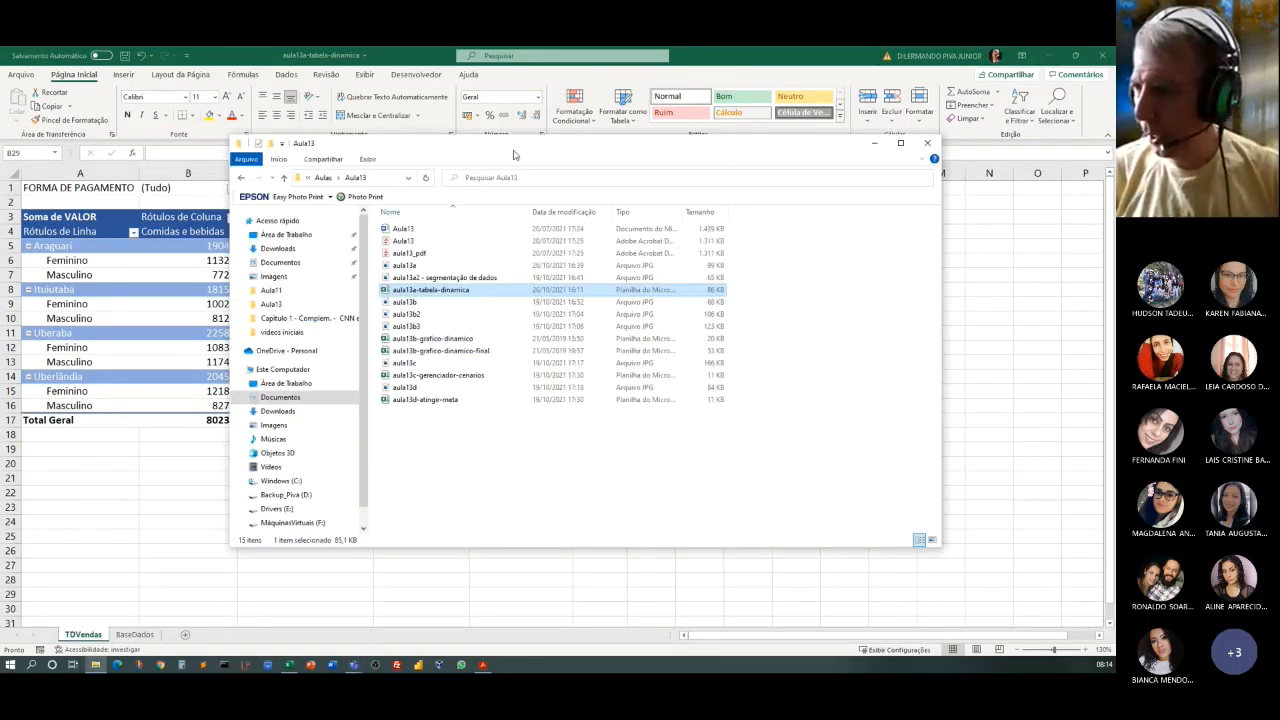
drag(530, 143, 0, 172)
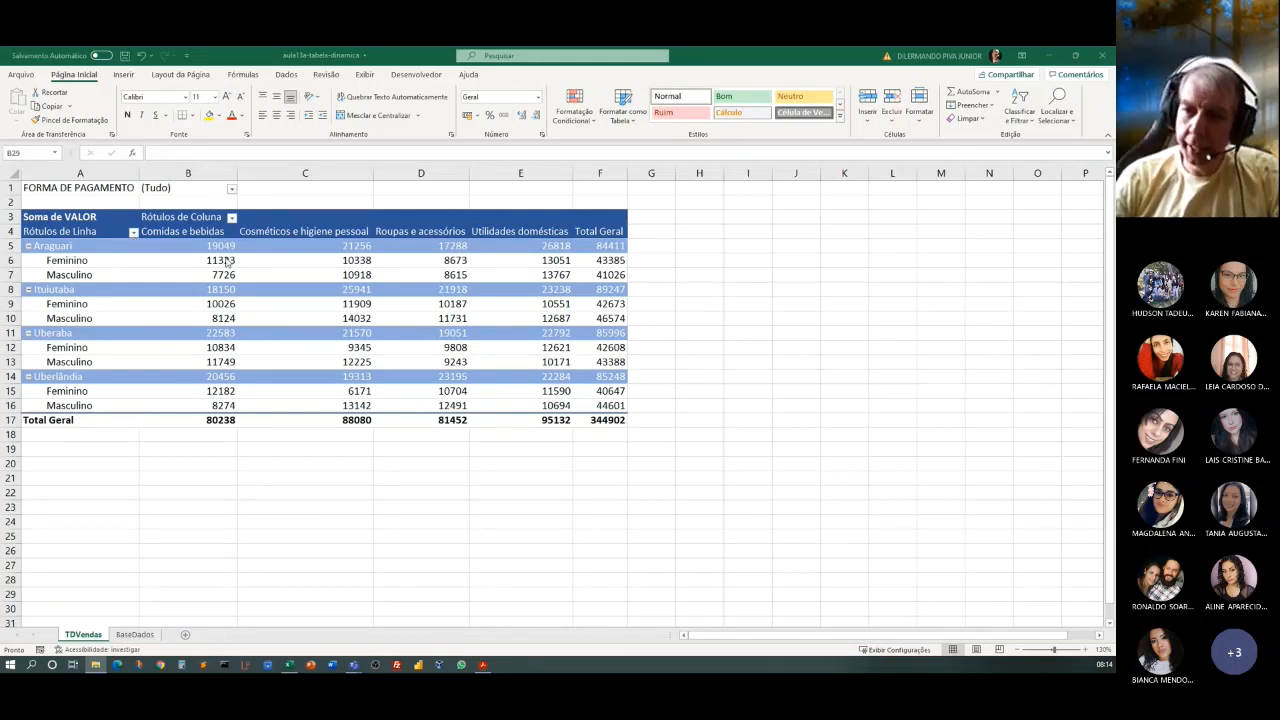
Examine the filter options of the pivot table's row labels, column labels and FORMA DE PAGAMENTO without changing them.
click(135, 234)
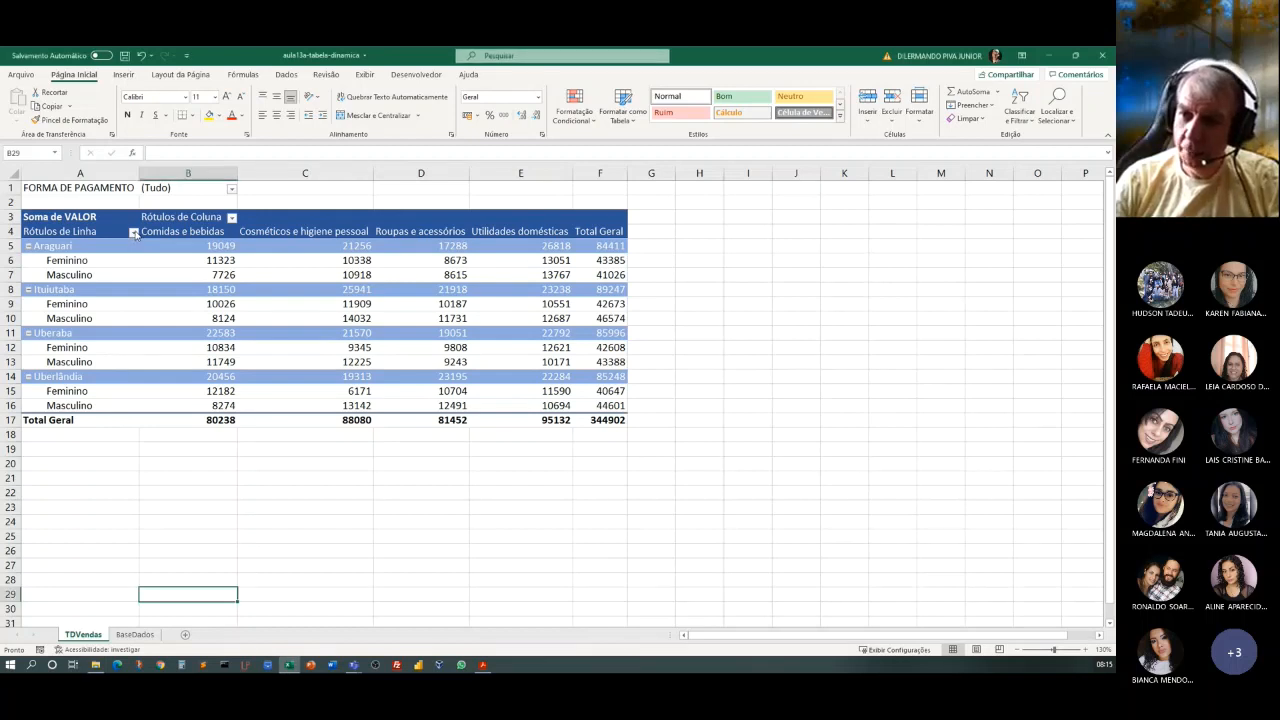
click(134, 233)
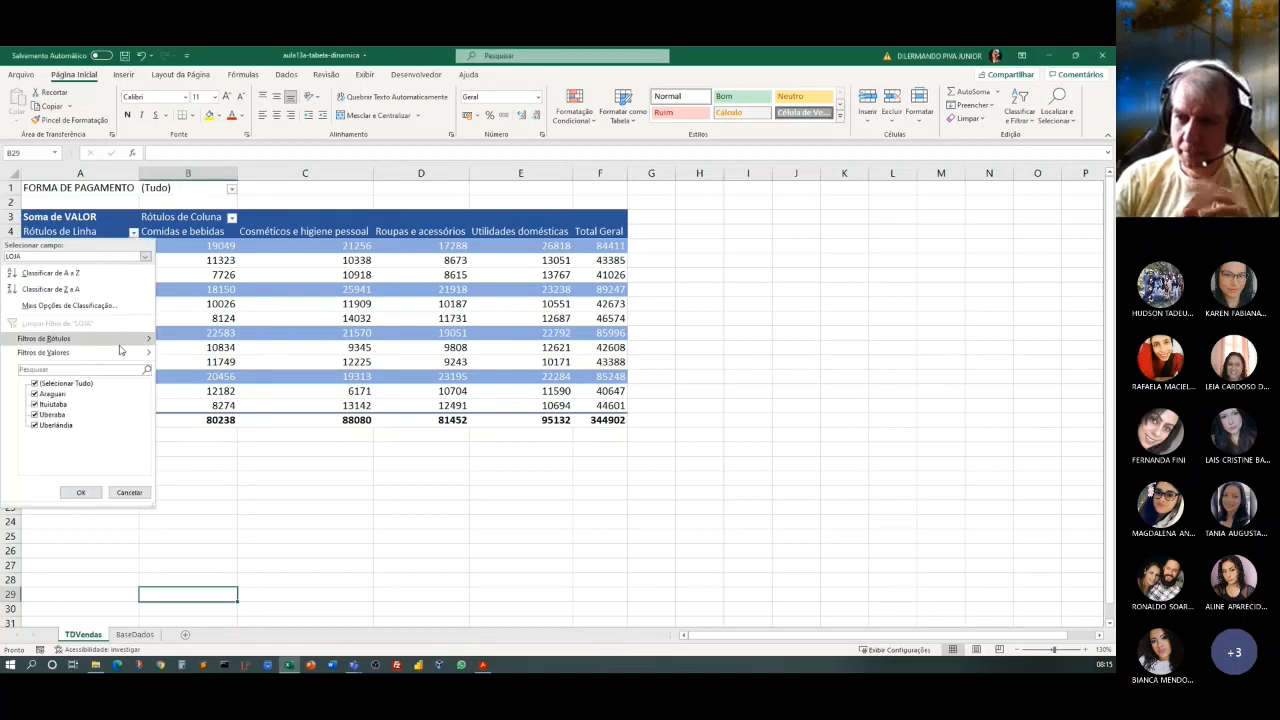
click(203, 479)
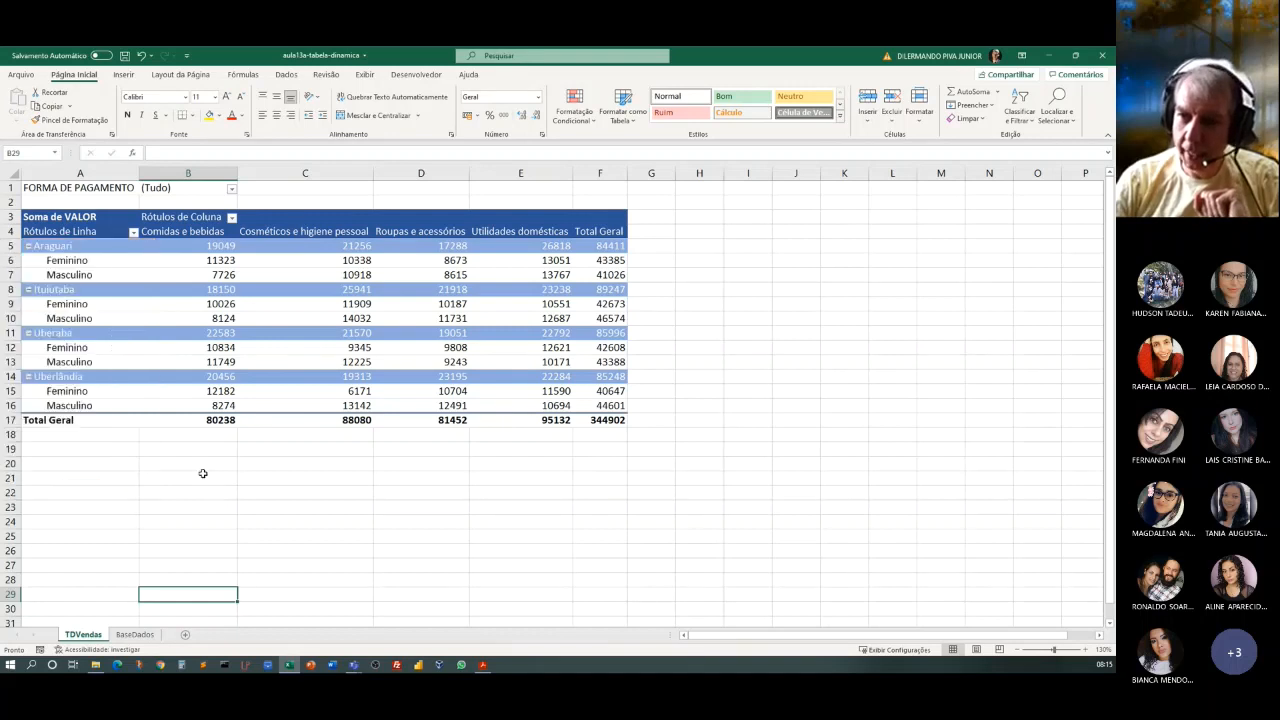
click(231, 217)
click(301, 535)
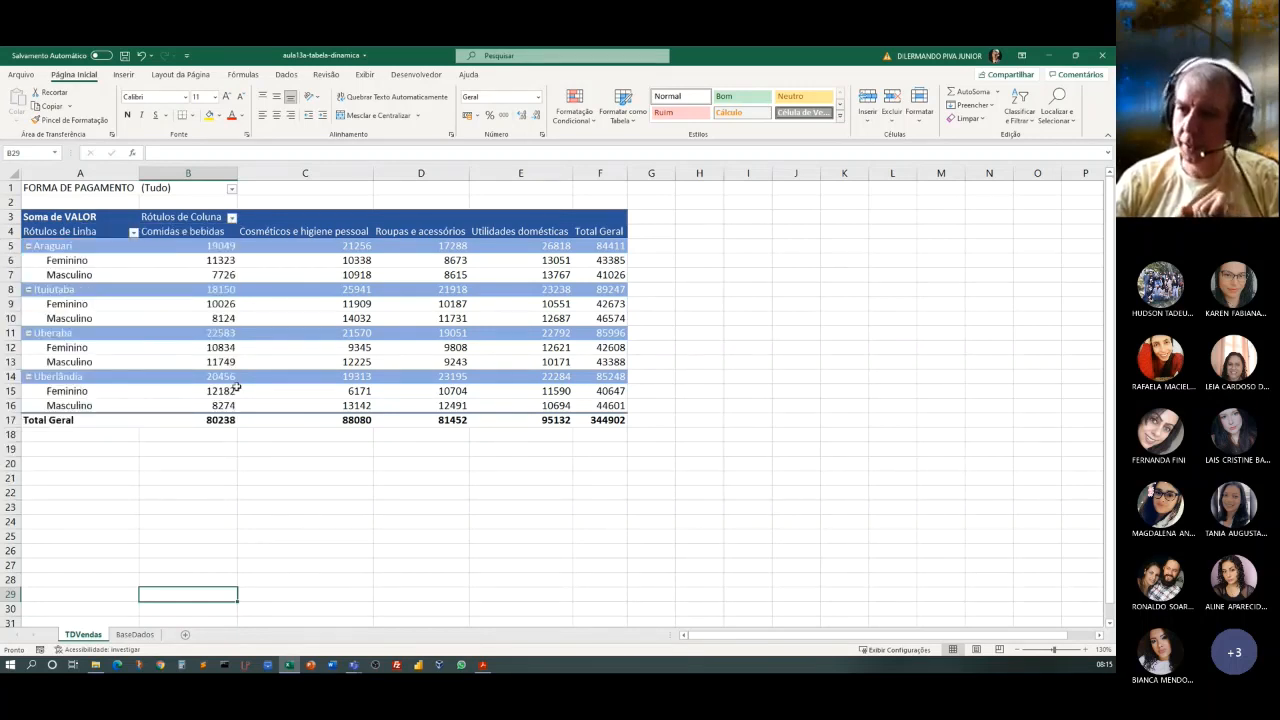
click(231, 188)
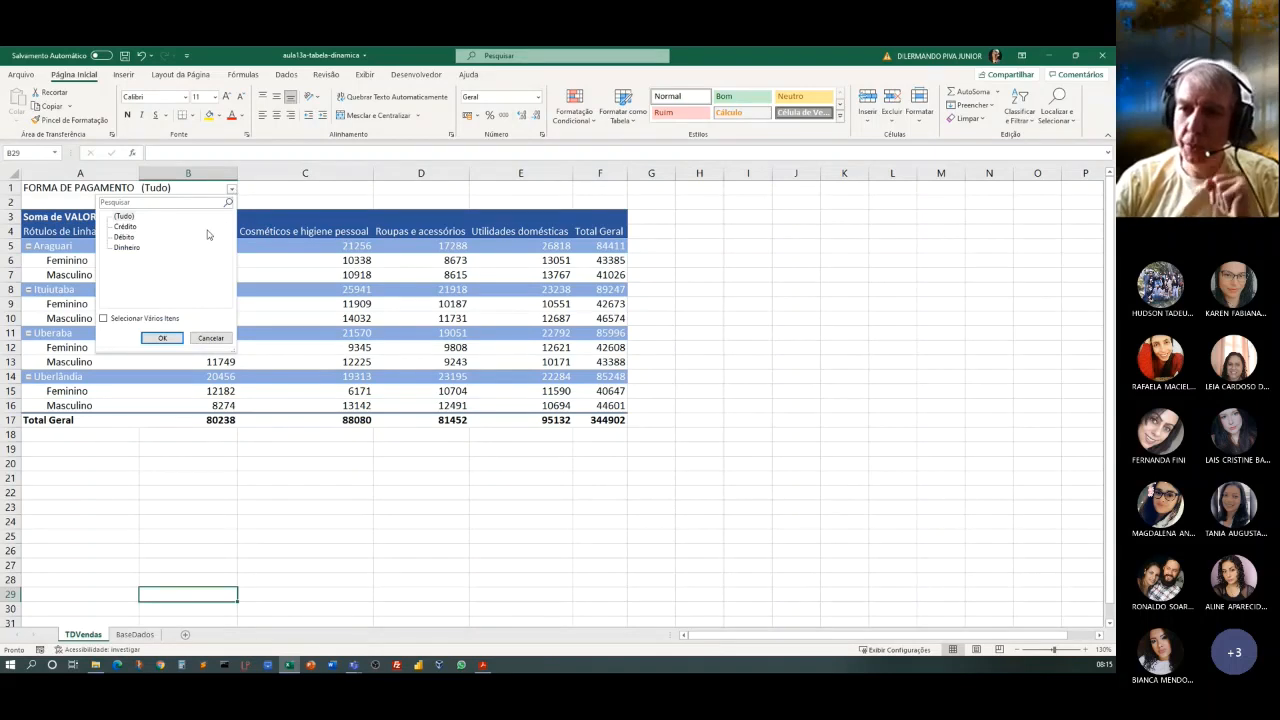
click(197, 506)
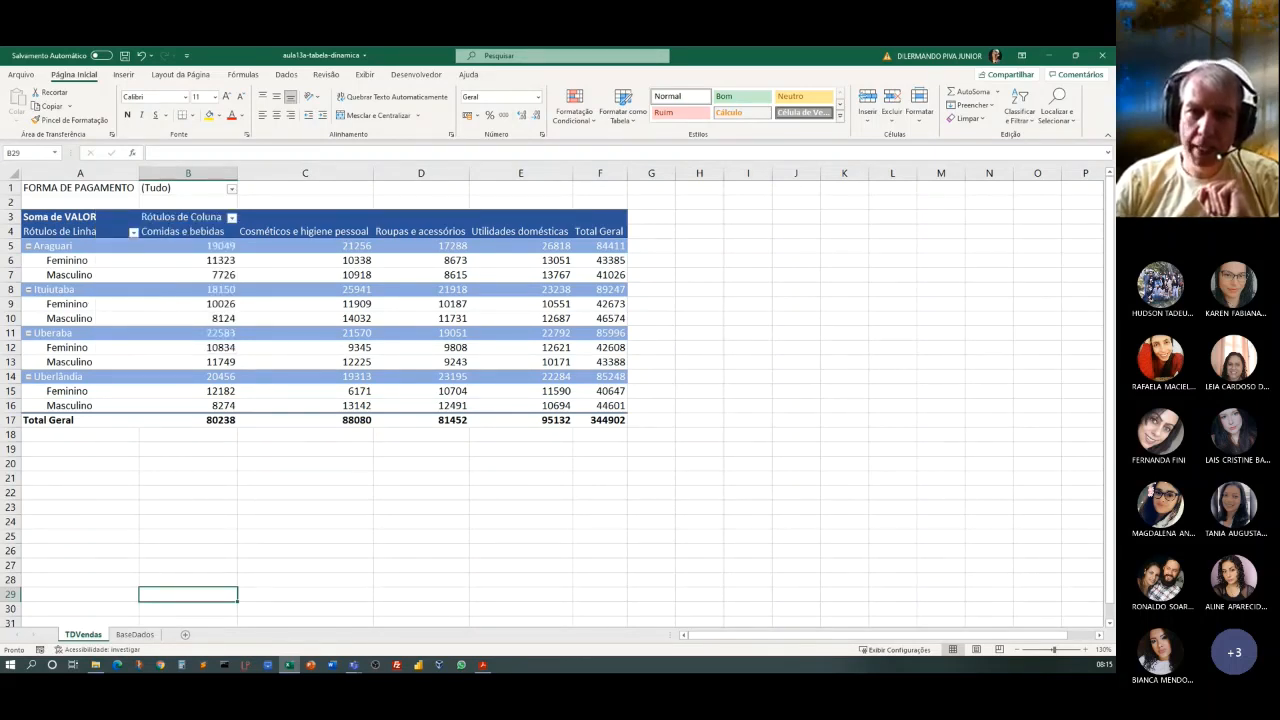
key(super+plus)
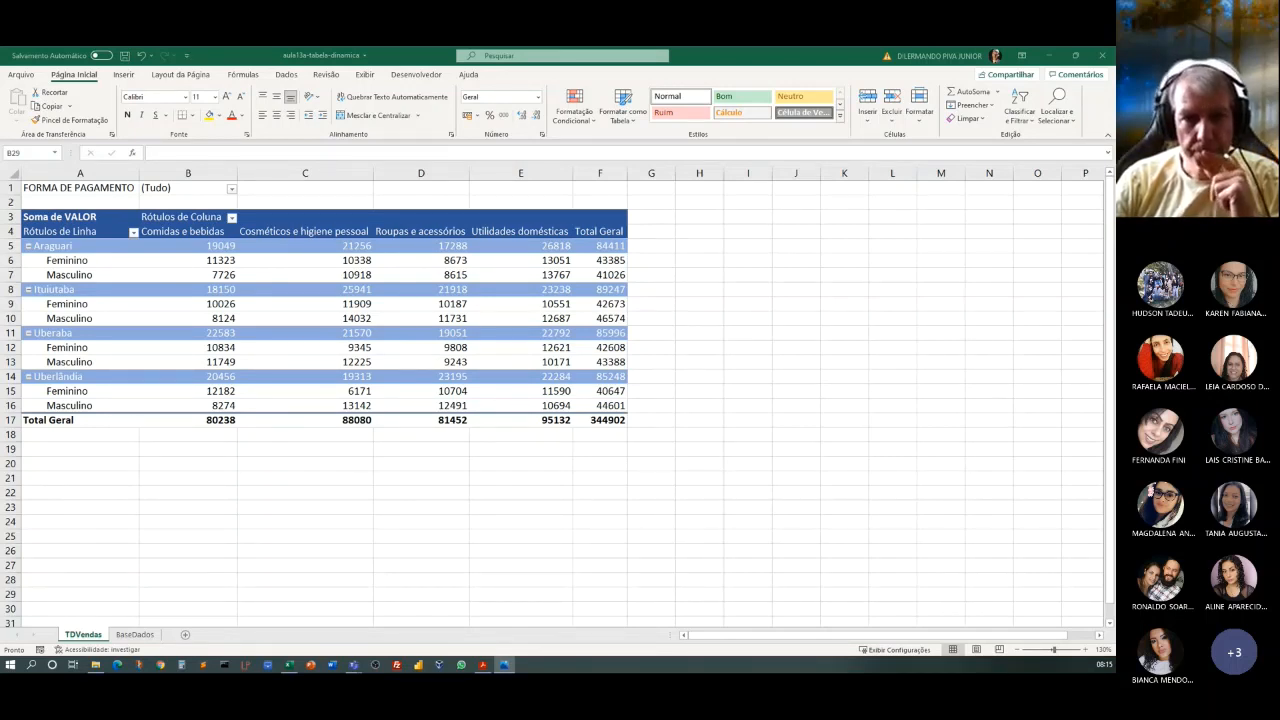
key(alt+F4)
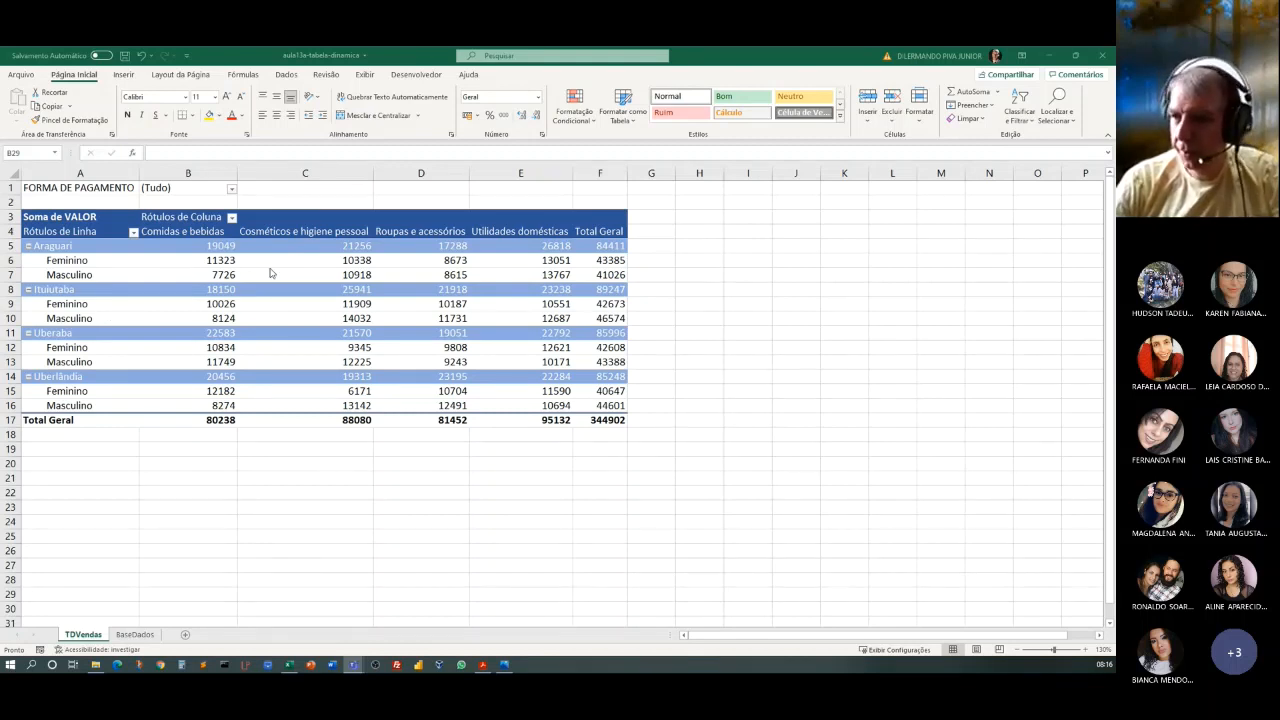
Select a value cell inside the pivot table to bring back its field list.
click(333, 272)
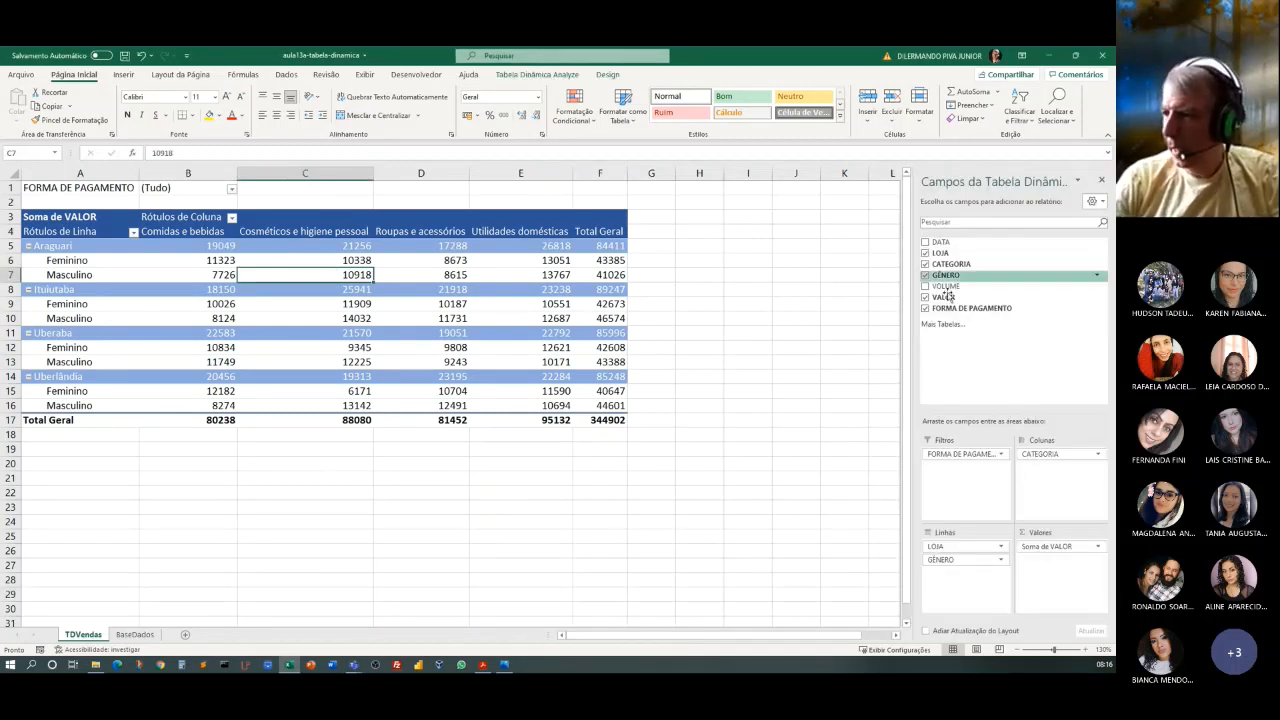
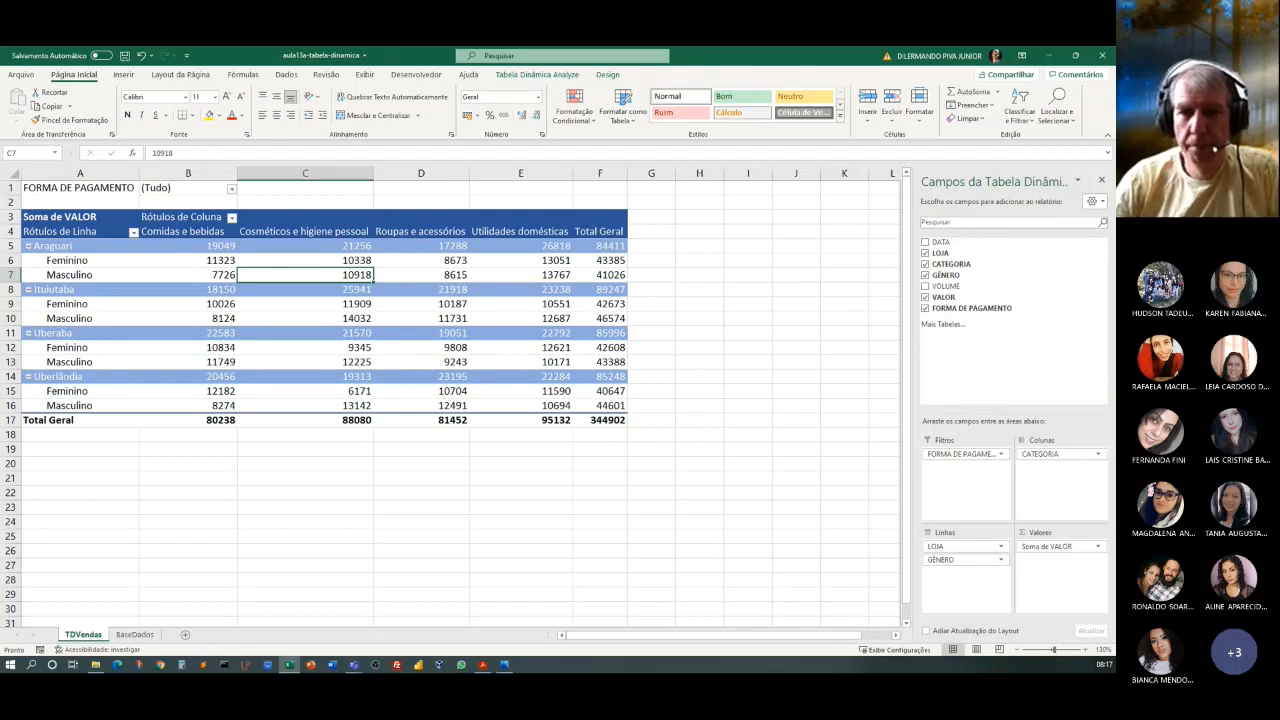
key(alt+Tab)
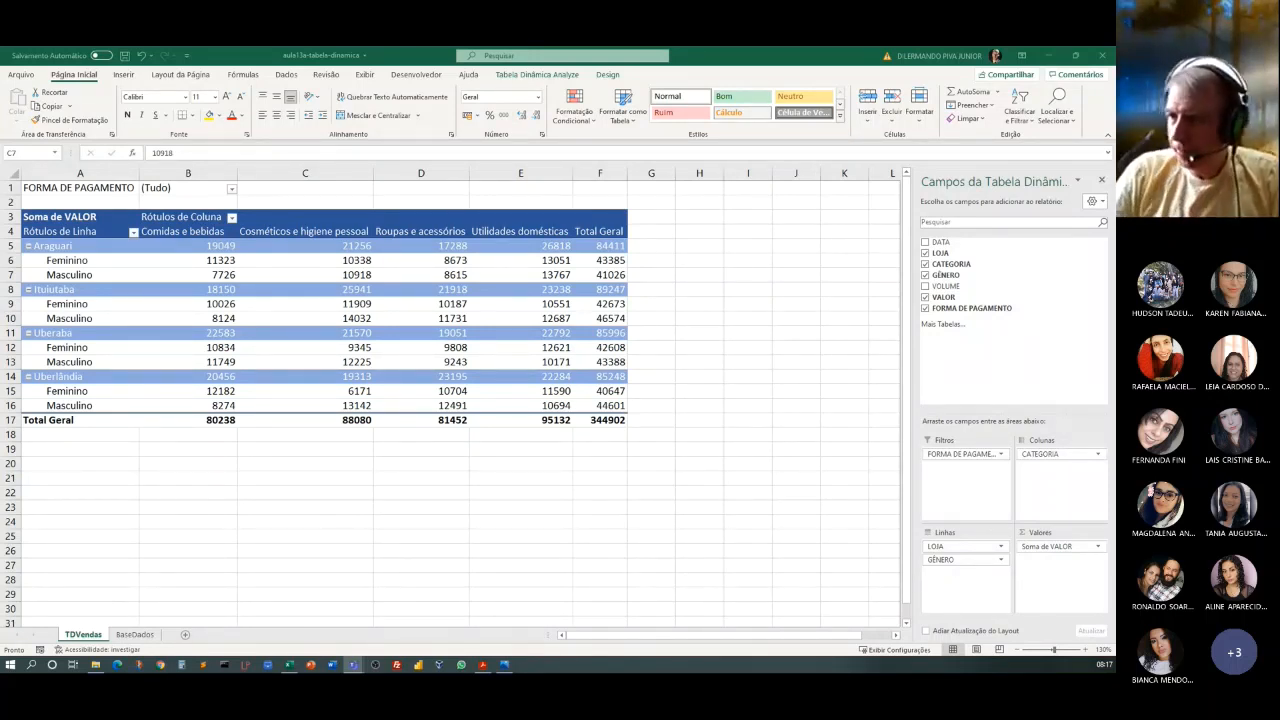
click(357, 276)
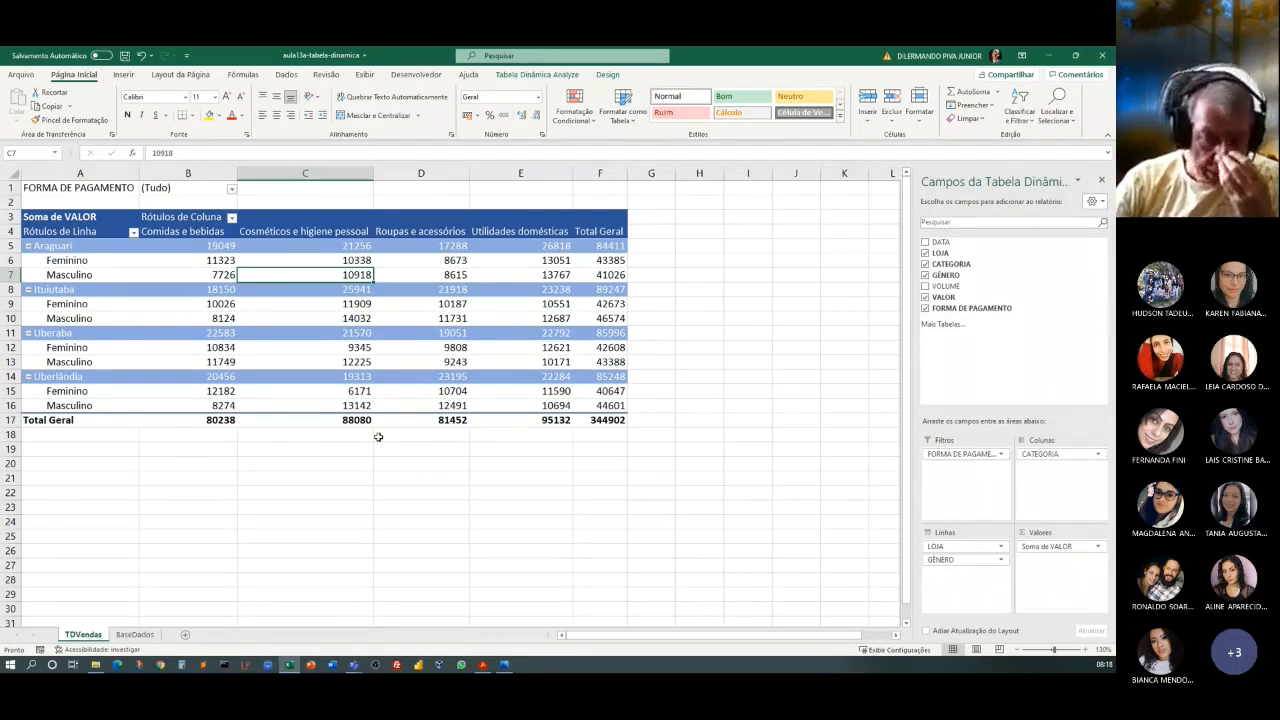
key(alt+Tab)
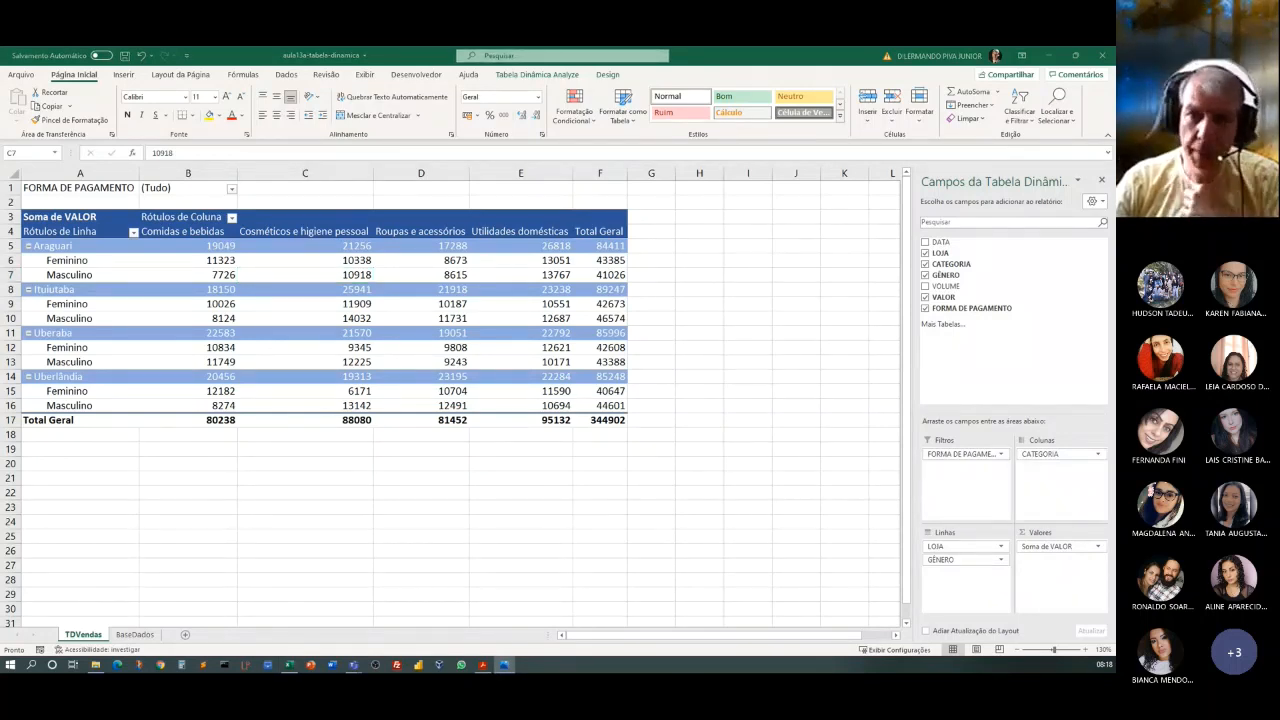
key(alt+Tab)
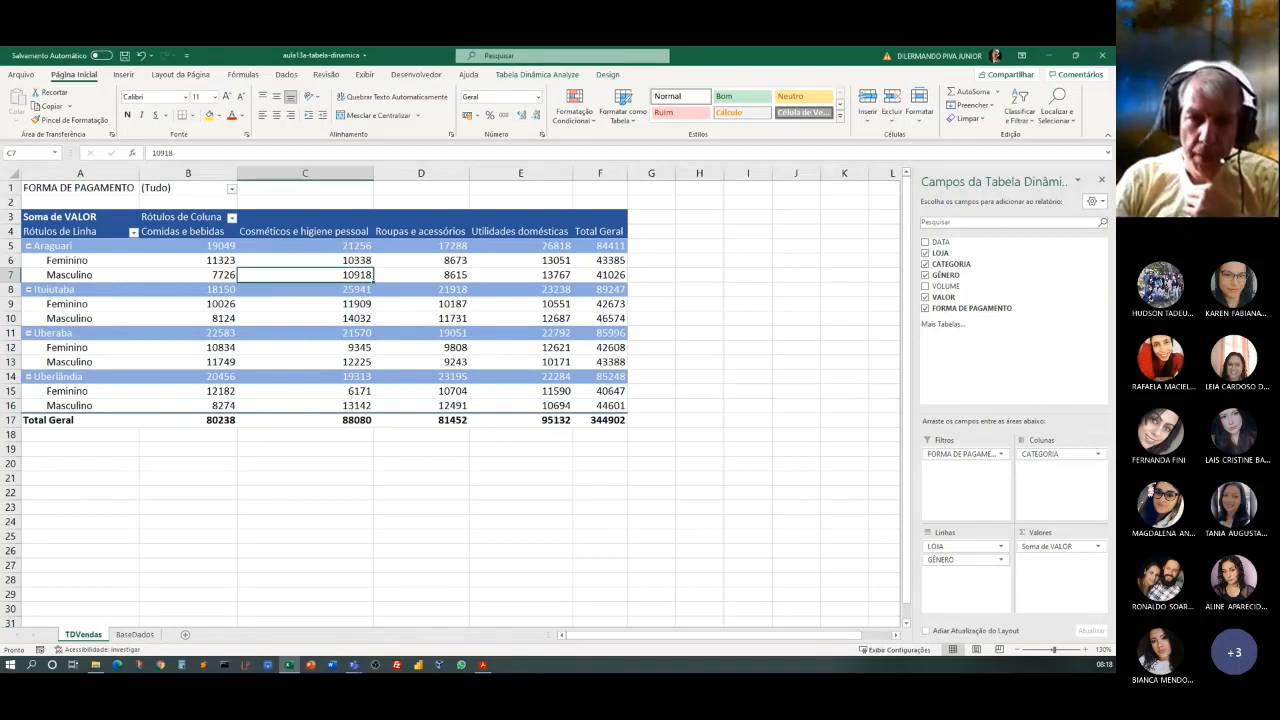
key(alt+Tab)
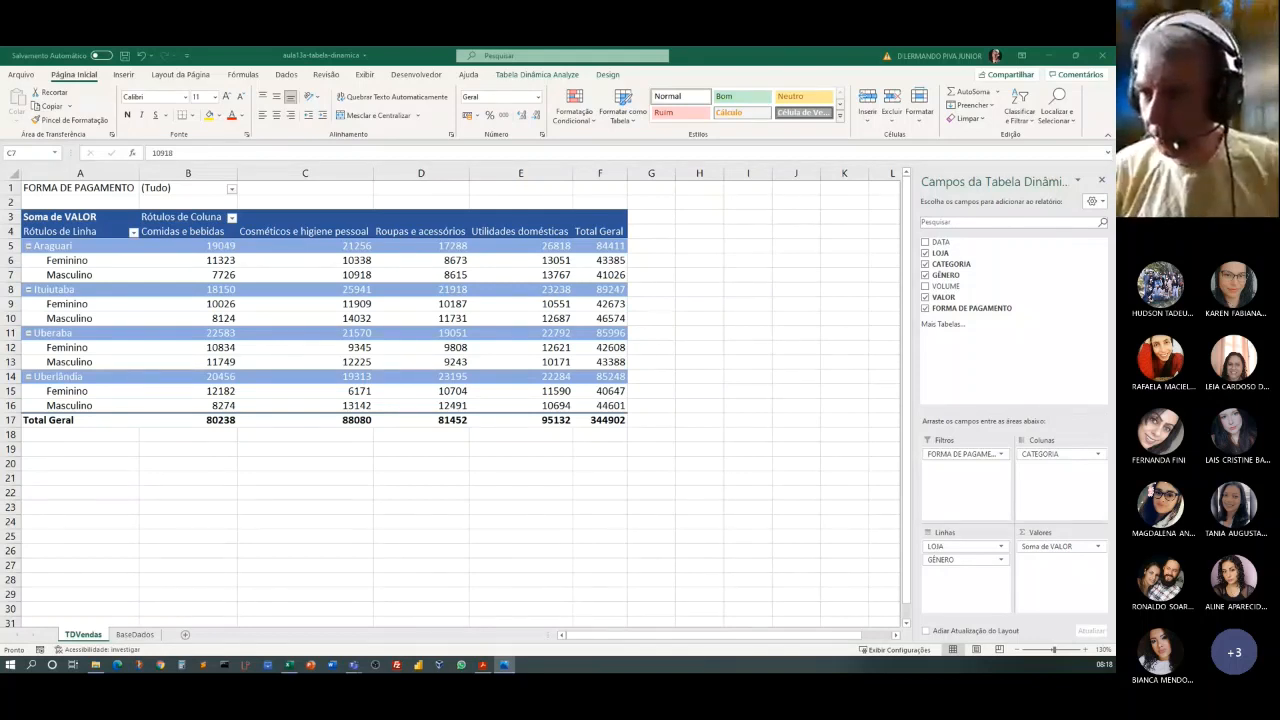
Remove the FORMA DE PAGAMENTO field from the pivot table's filters area.
click(140, 190)
click(128, 188)
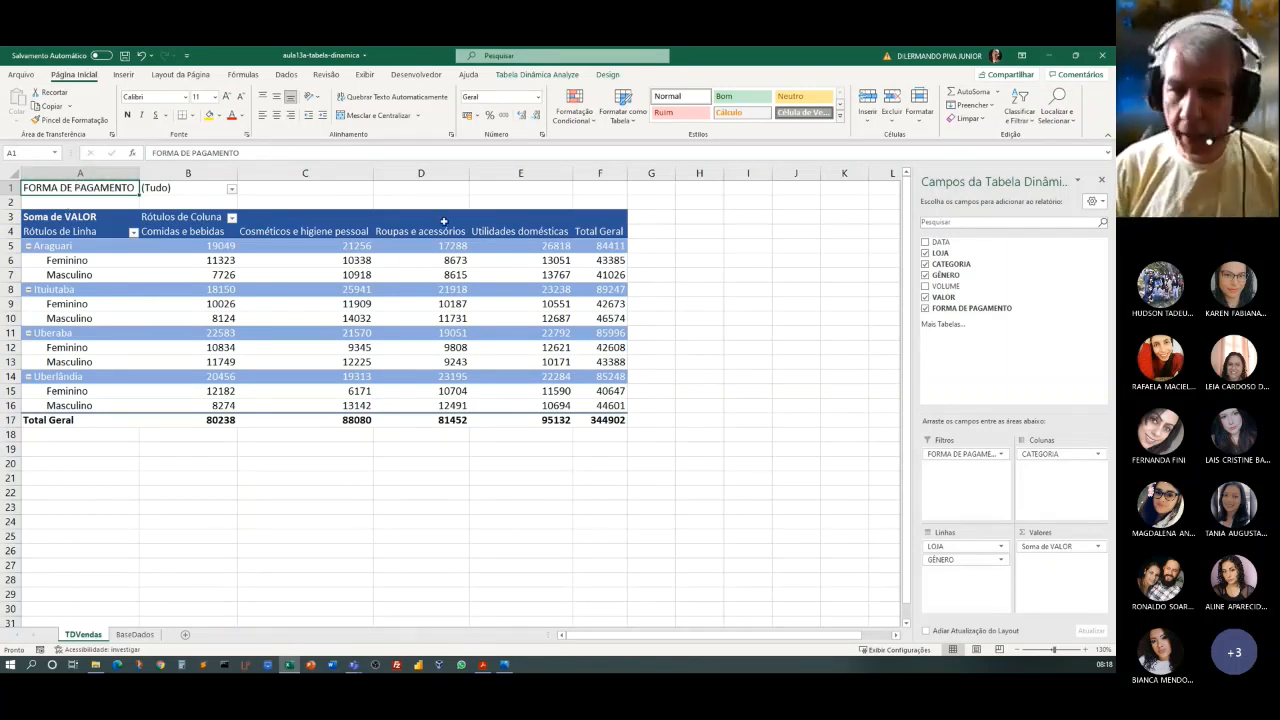
click(944, 456)
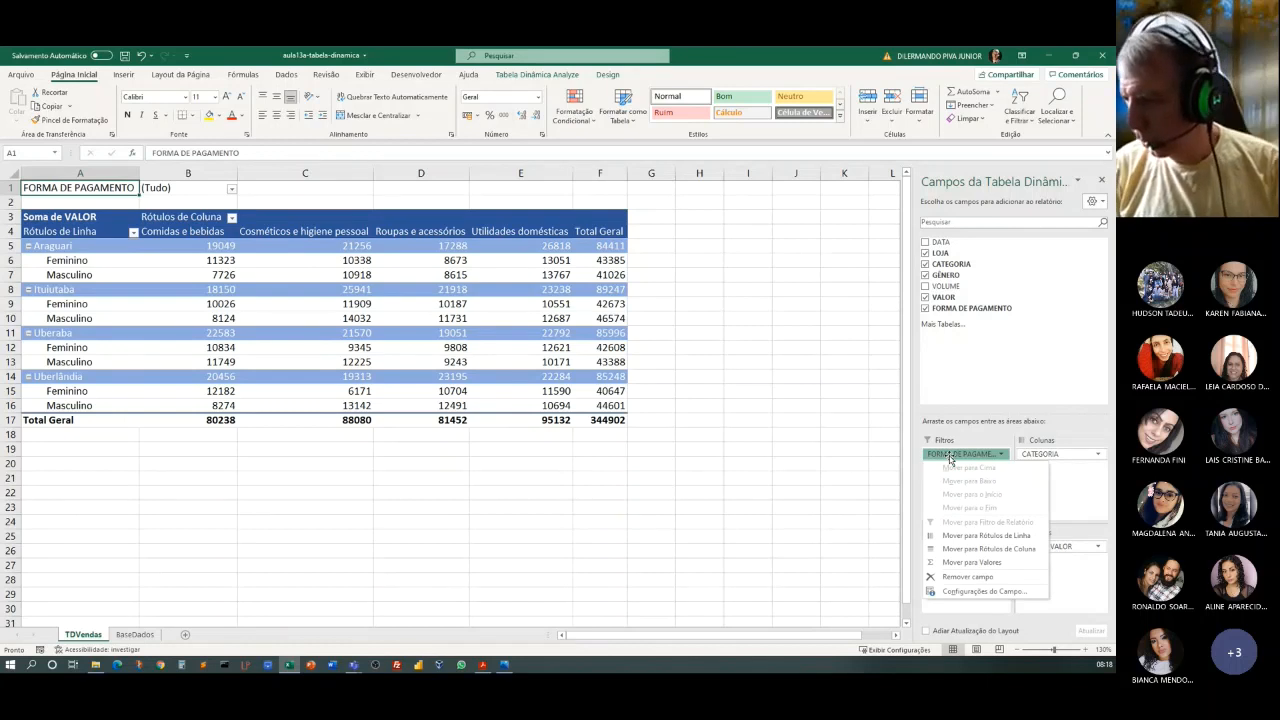
click(955, 579)
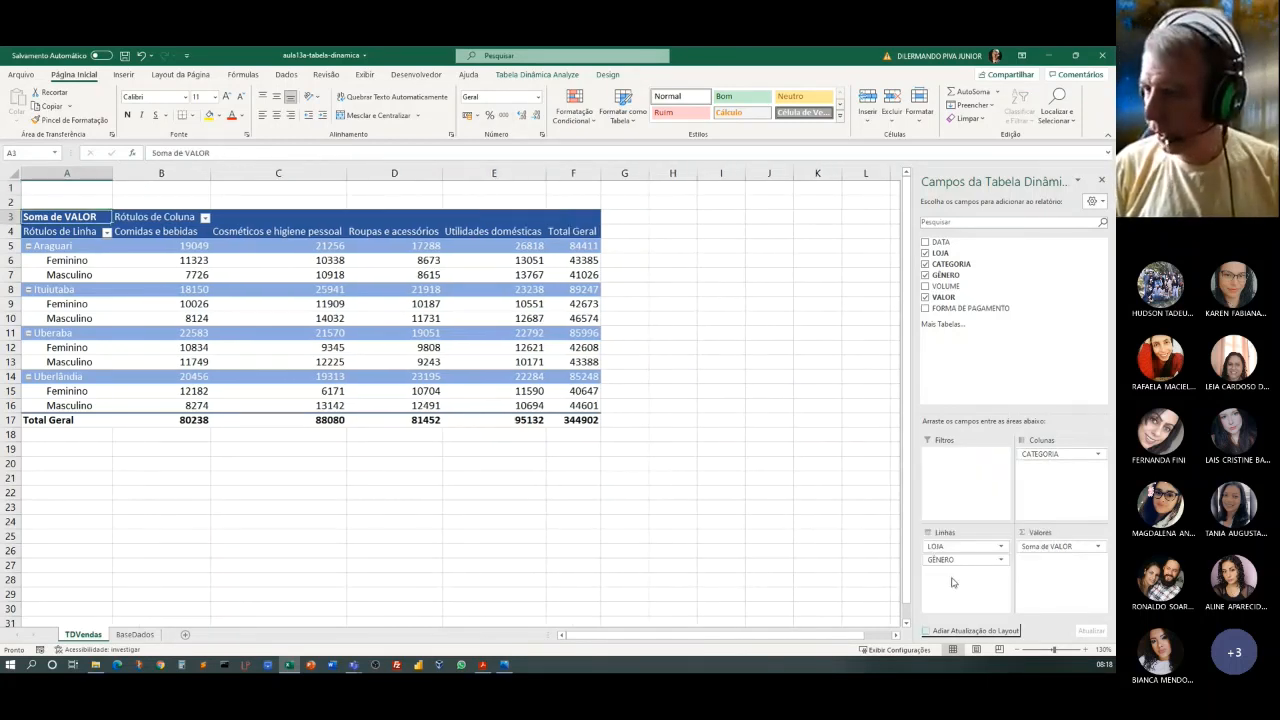
Enter the title "Total de Vendas por Loja, Gênero e Categoria" in cell A1 above the pivot table.
click(42, 187)
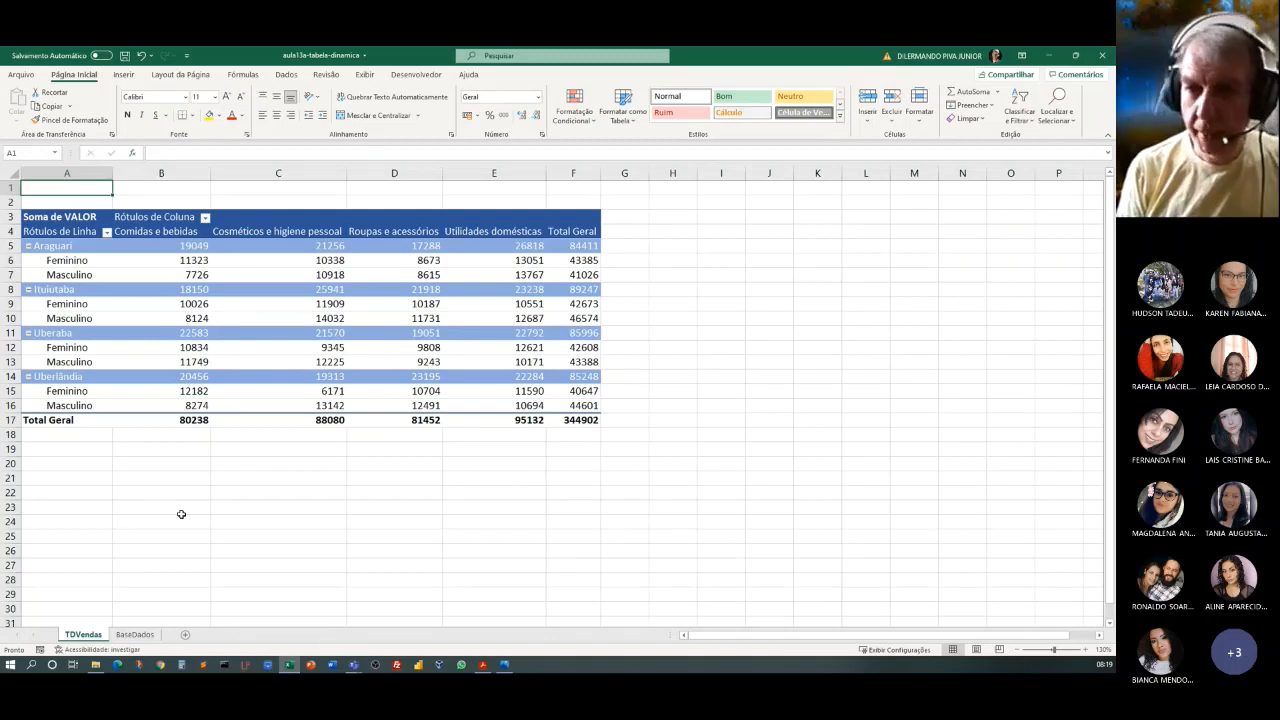
text(Total)
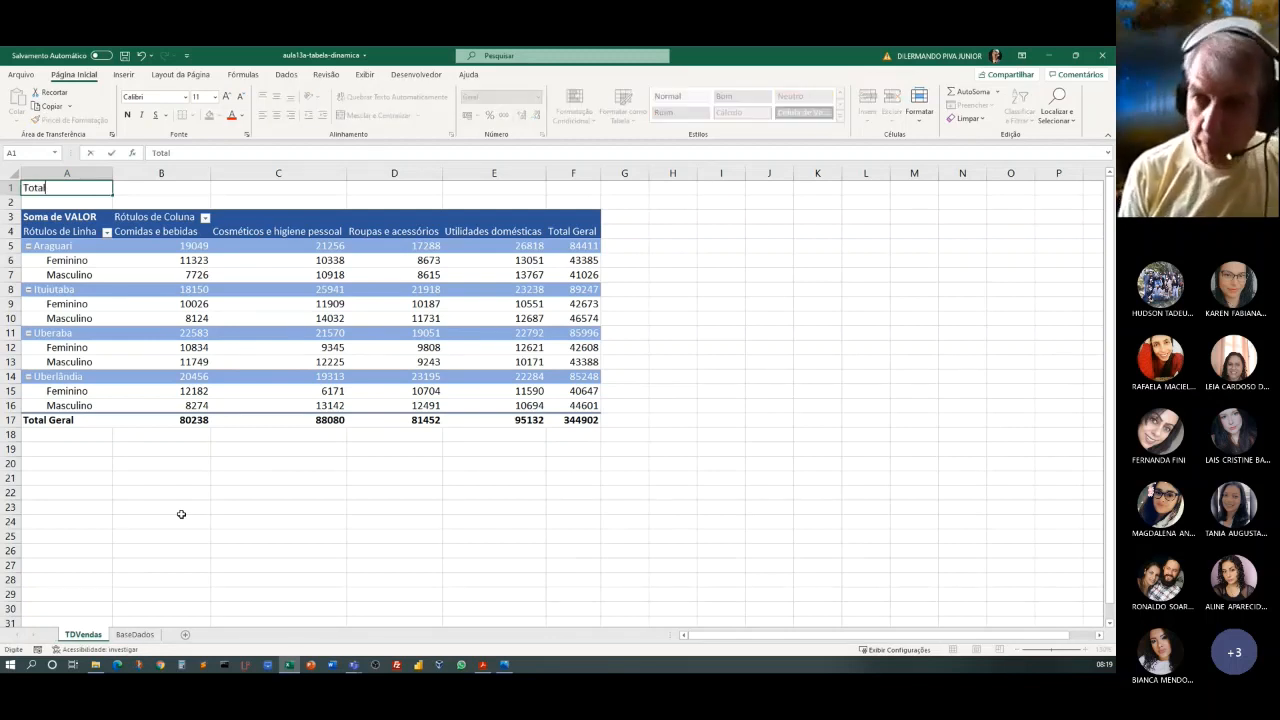
text( de Vendas)
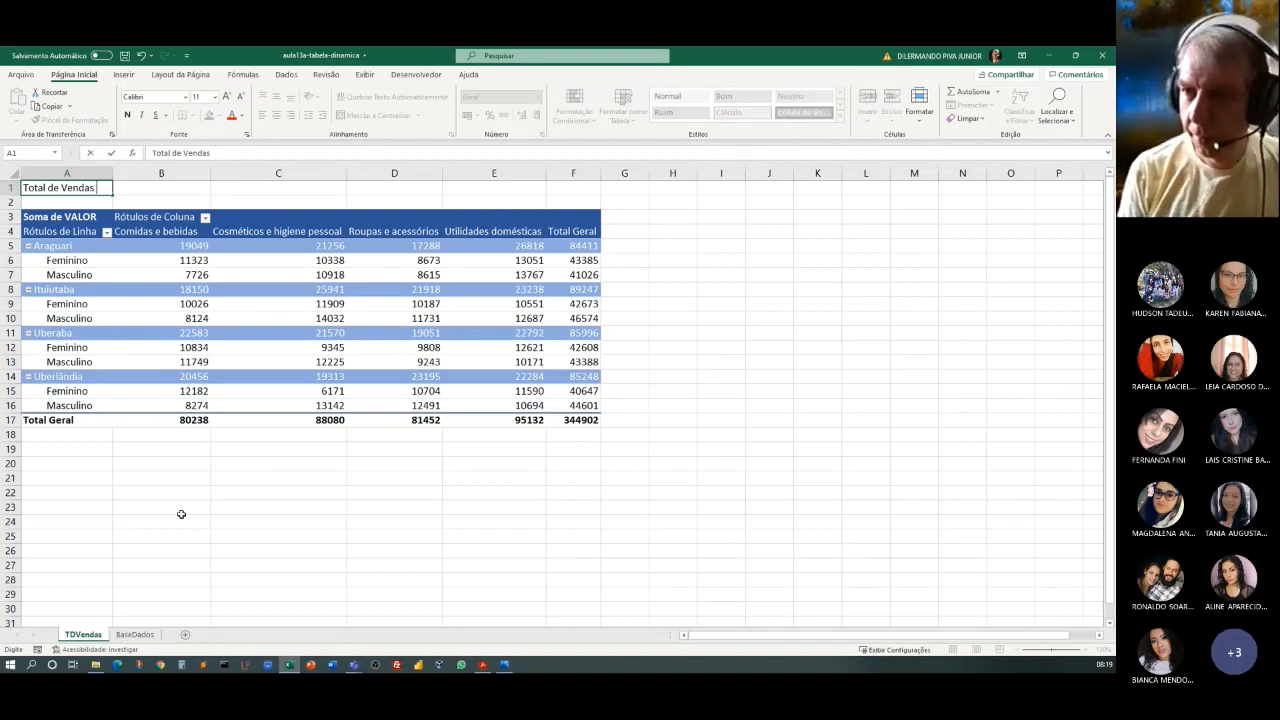
text( por)
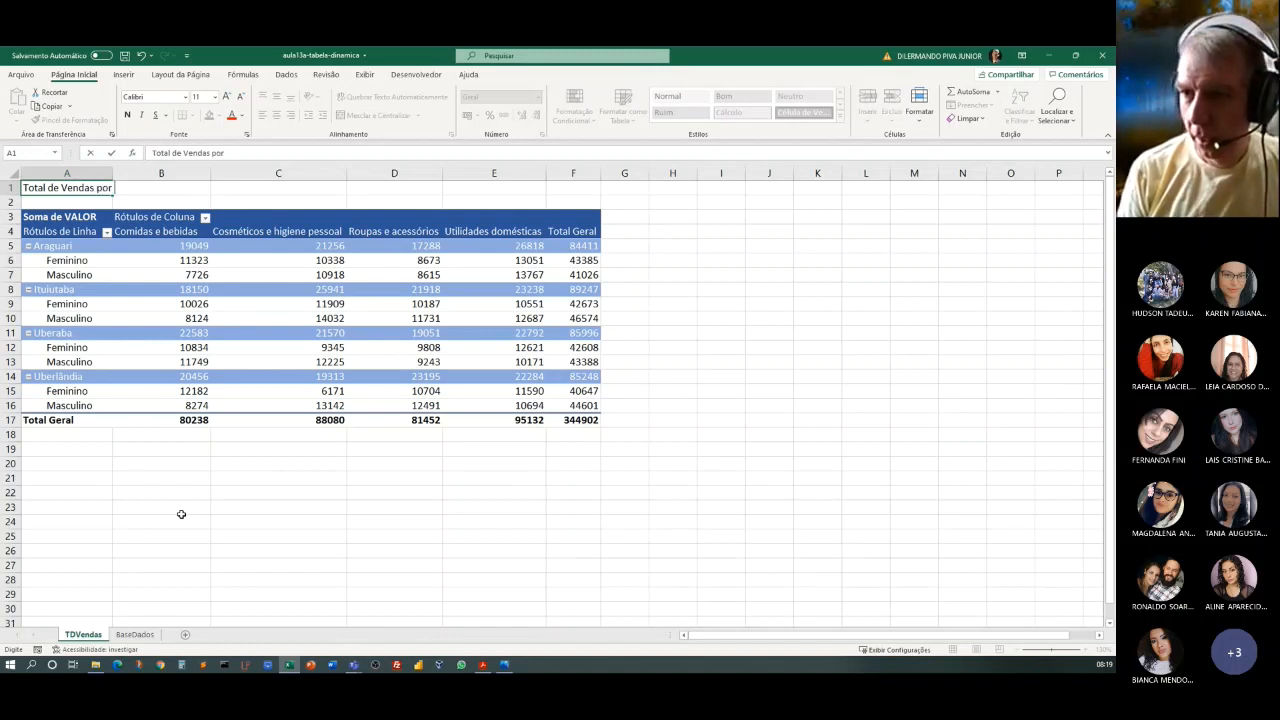
text( Loja)
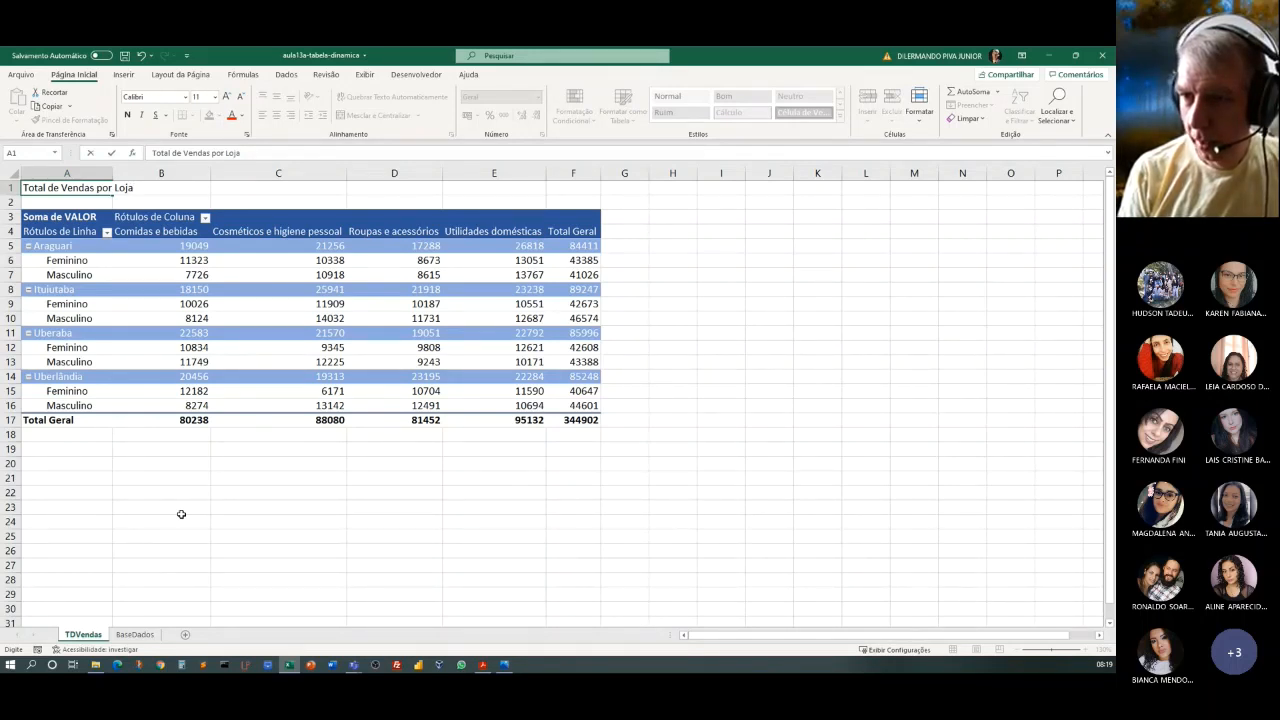
text(, Gêne)
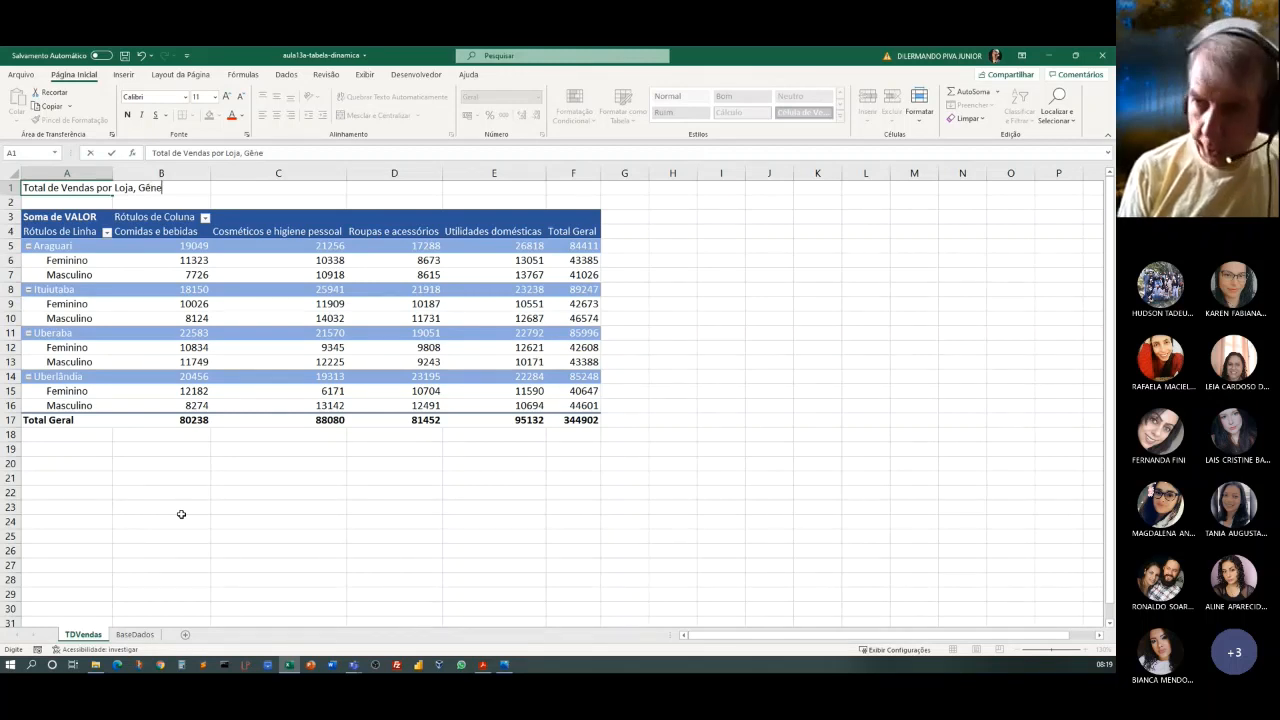
text(ro e Categ)
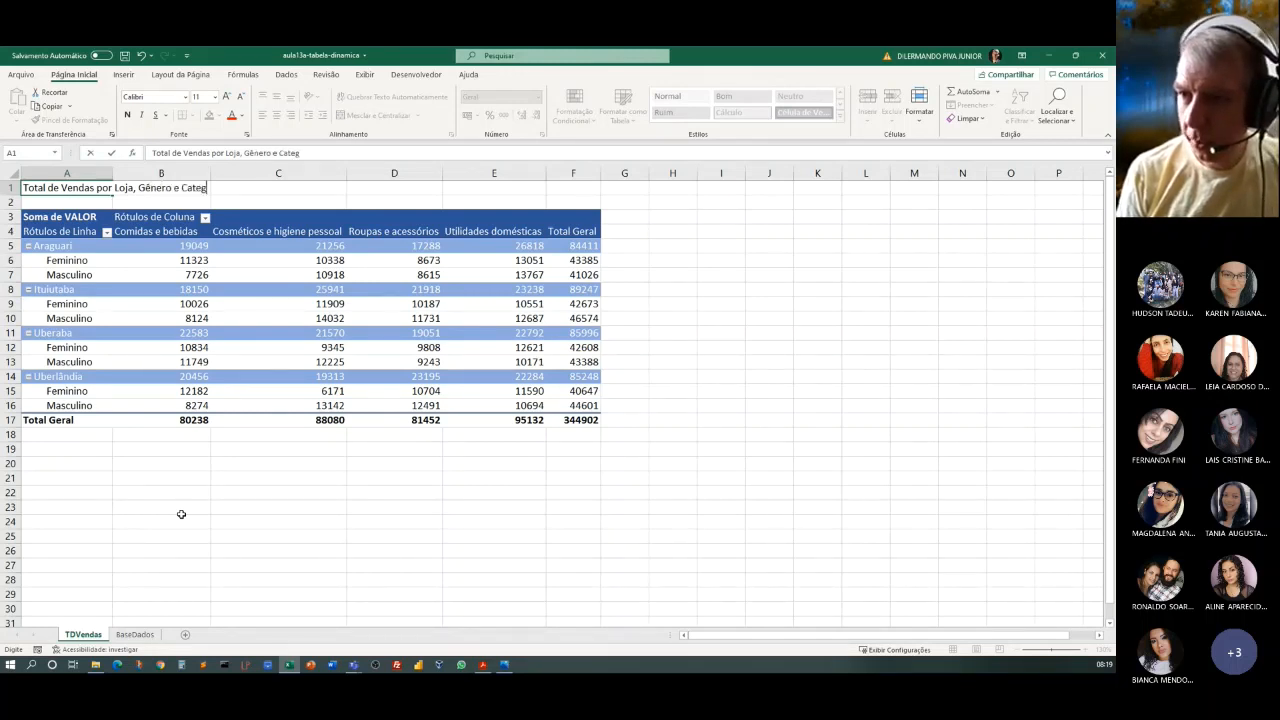
text(oria)
click(772, 448)
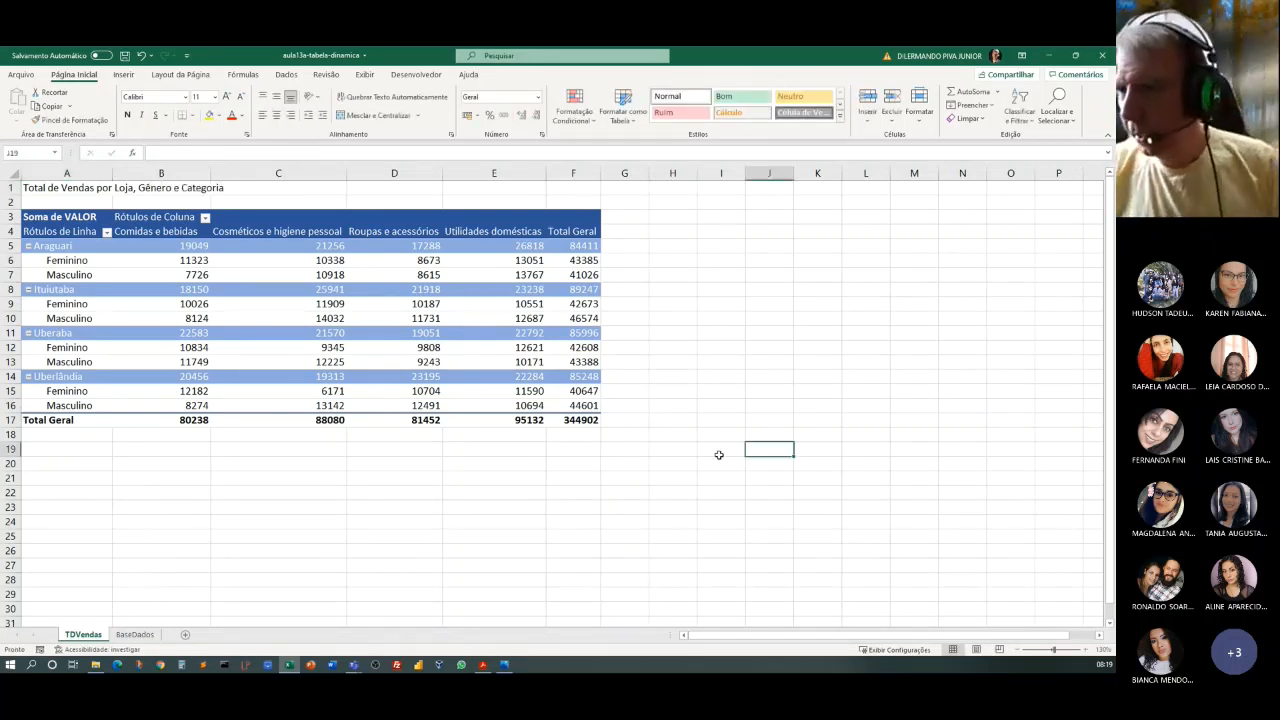
Increase the font size of the title in cell A1 to 16.
click(75, 188)
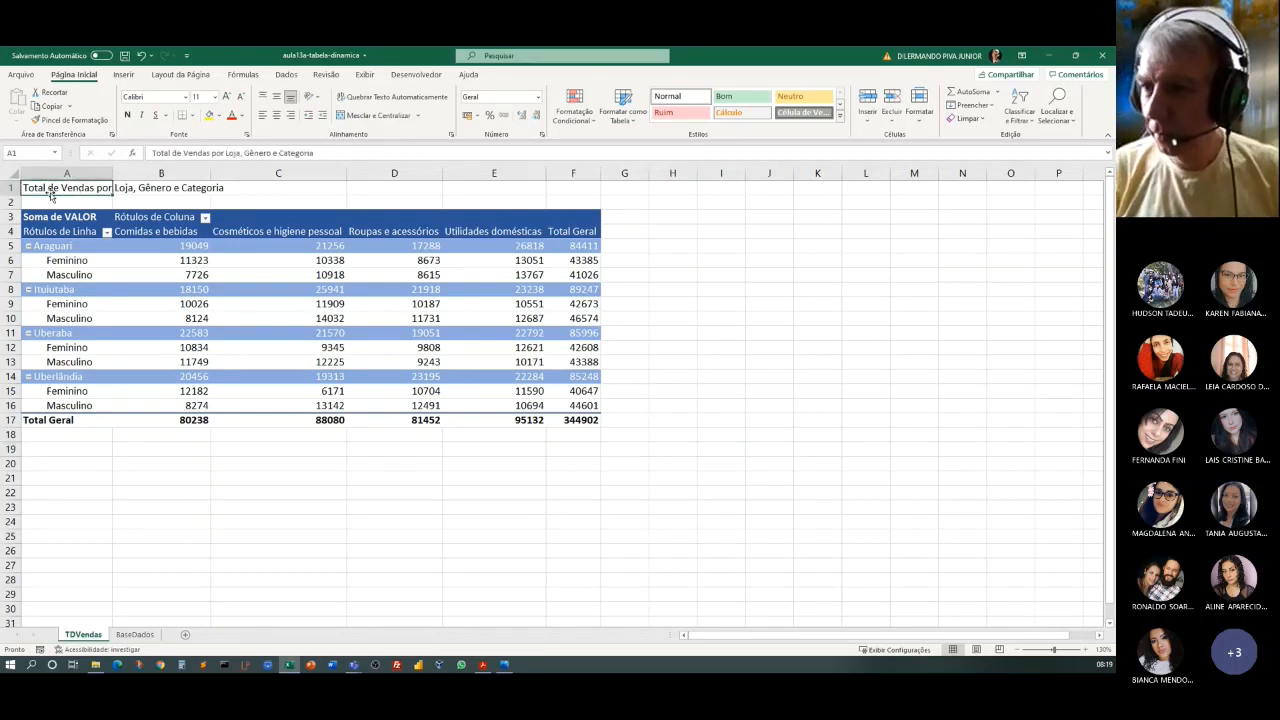
click(226, 96)
click(226, 96)
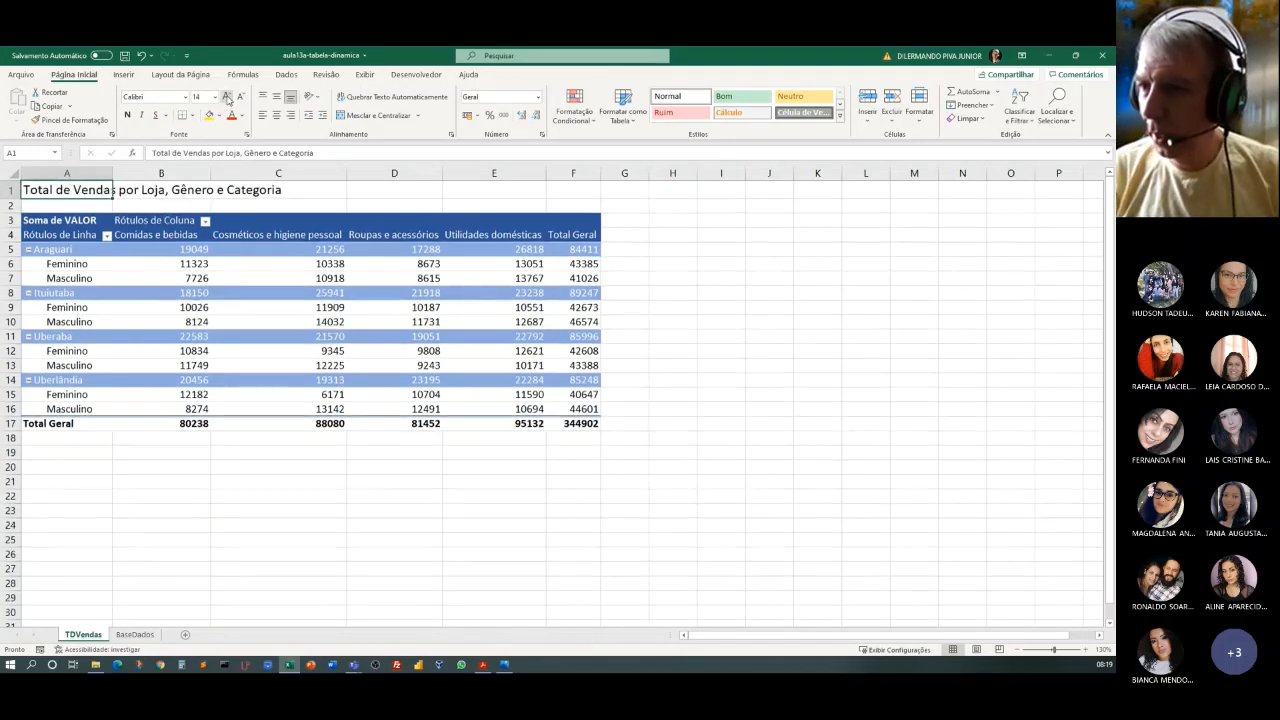
click(226, 96)
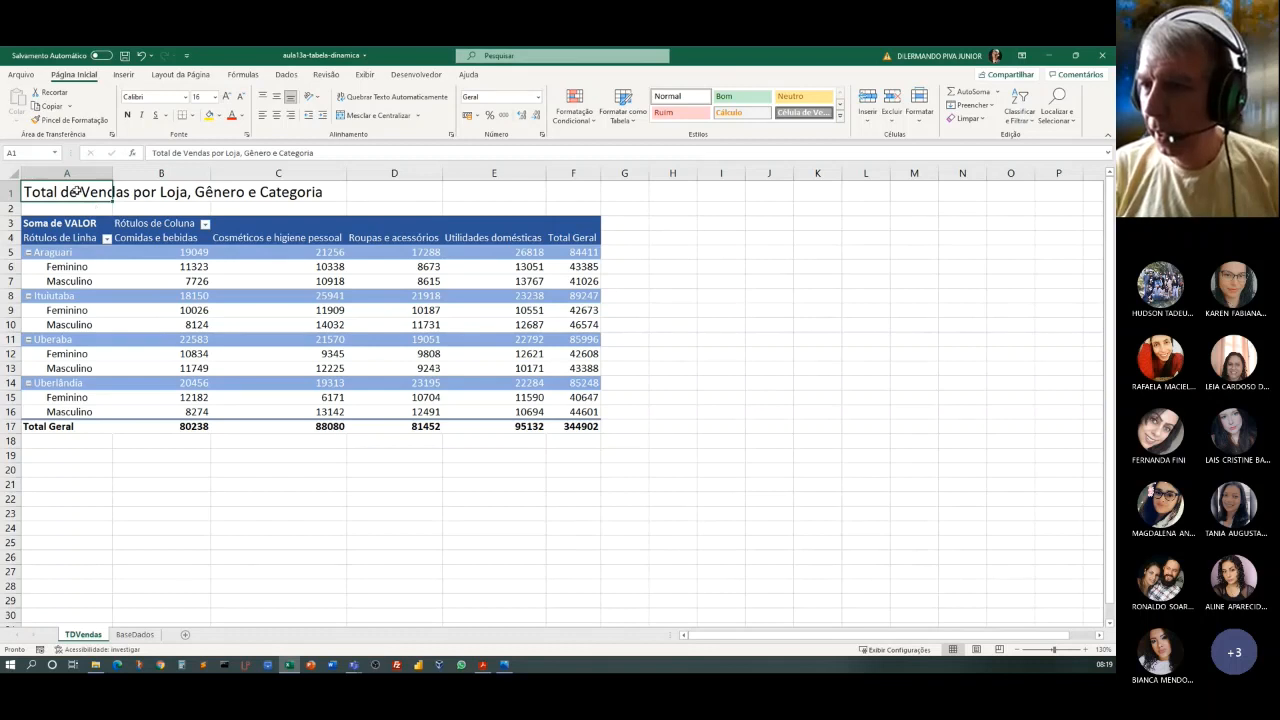
Merge and centre the title across A1:F1 and make it bold.
drag(75, 190, 545, 193)
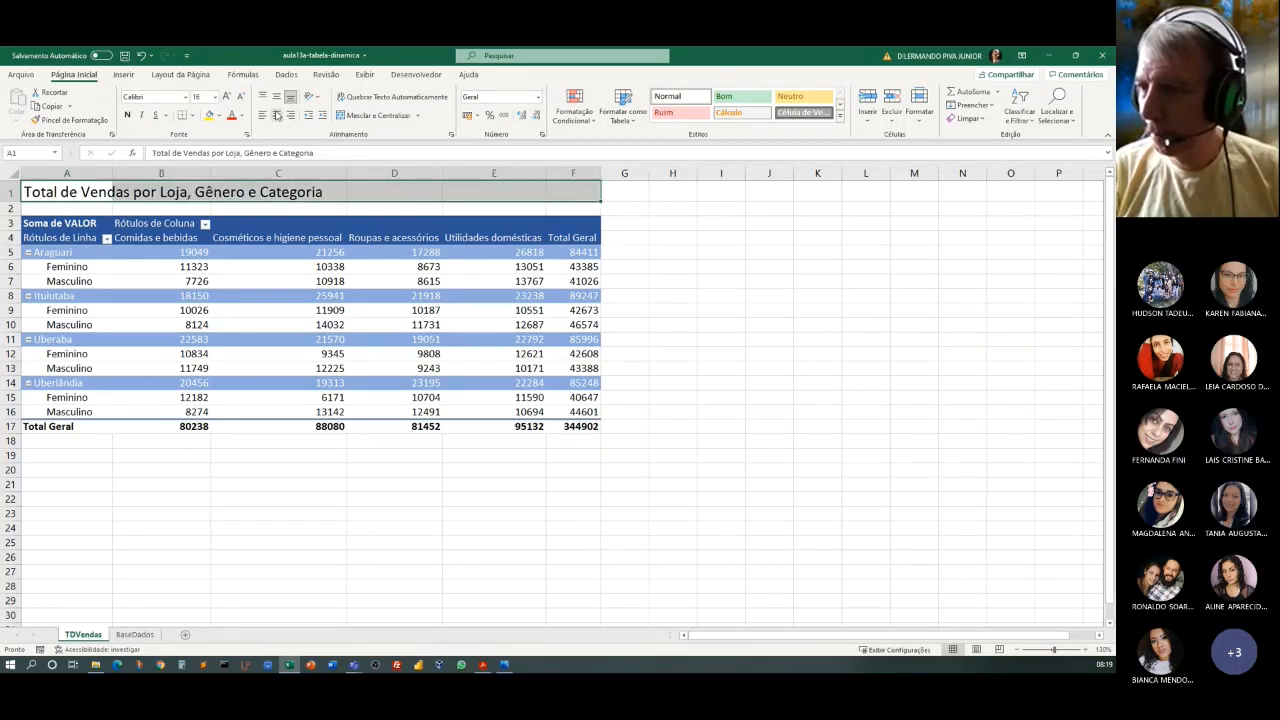
click(370, 115)
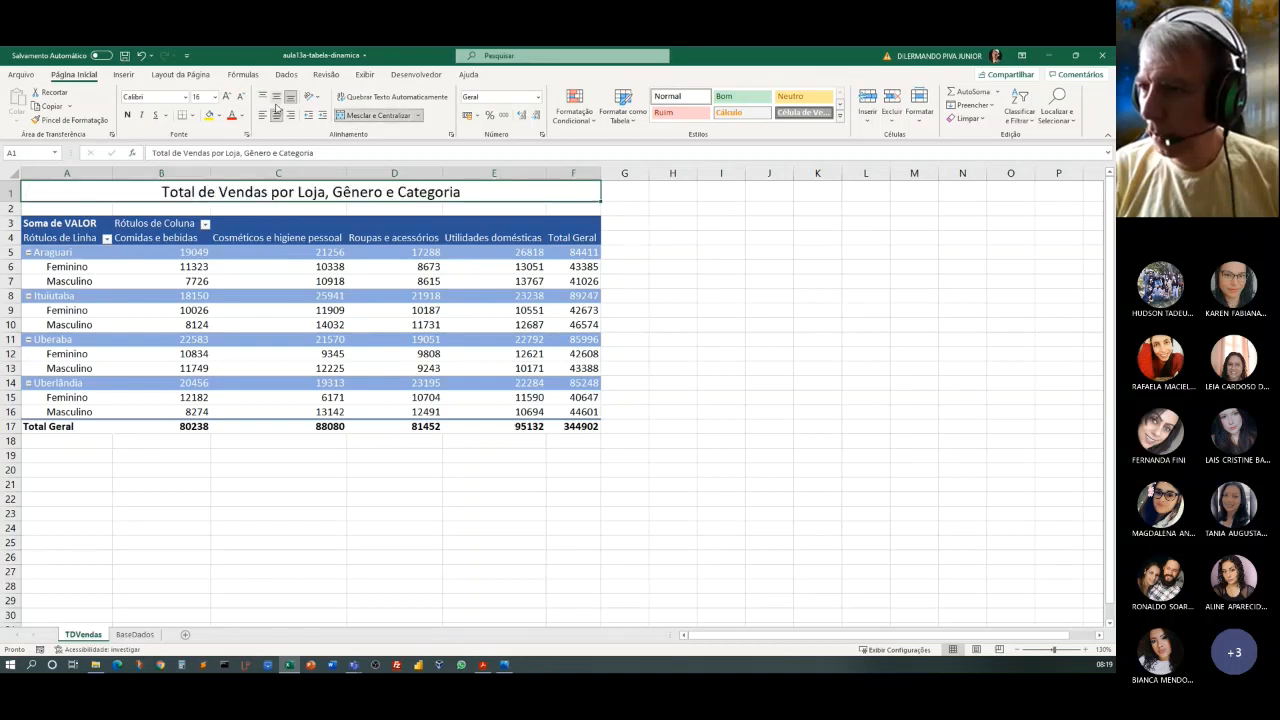
click(127, 115)
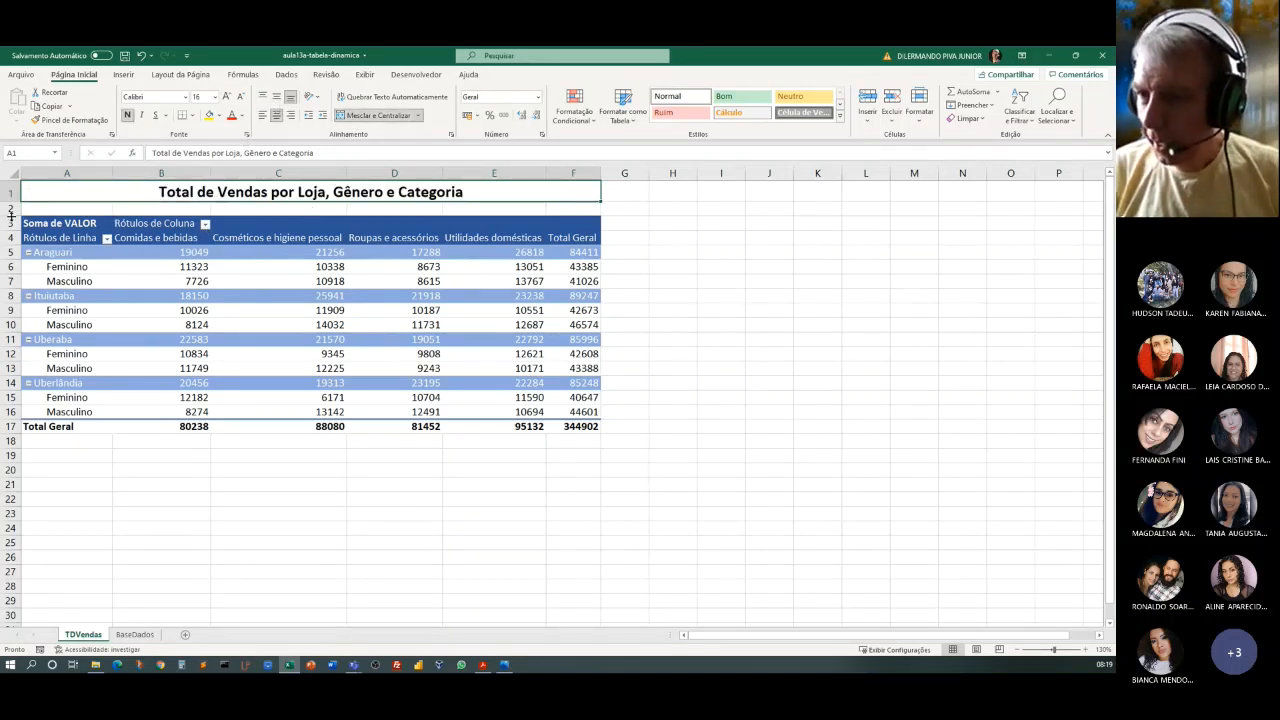
Enlarge row 2 to about six times its height, leaving a blank band between the title and the pivot table.
drag(11, 213, 10, 286)
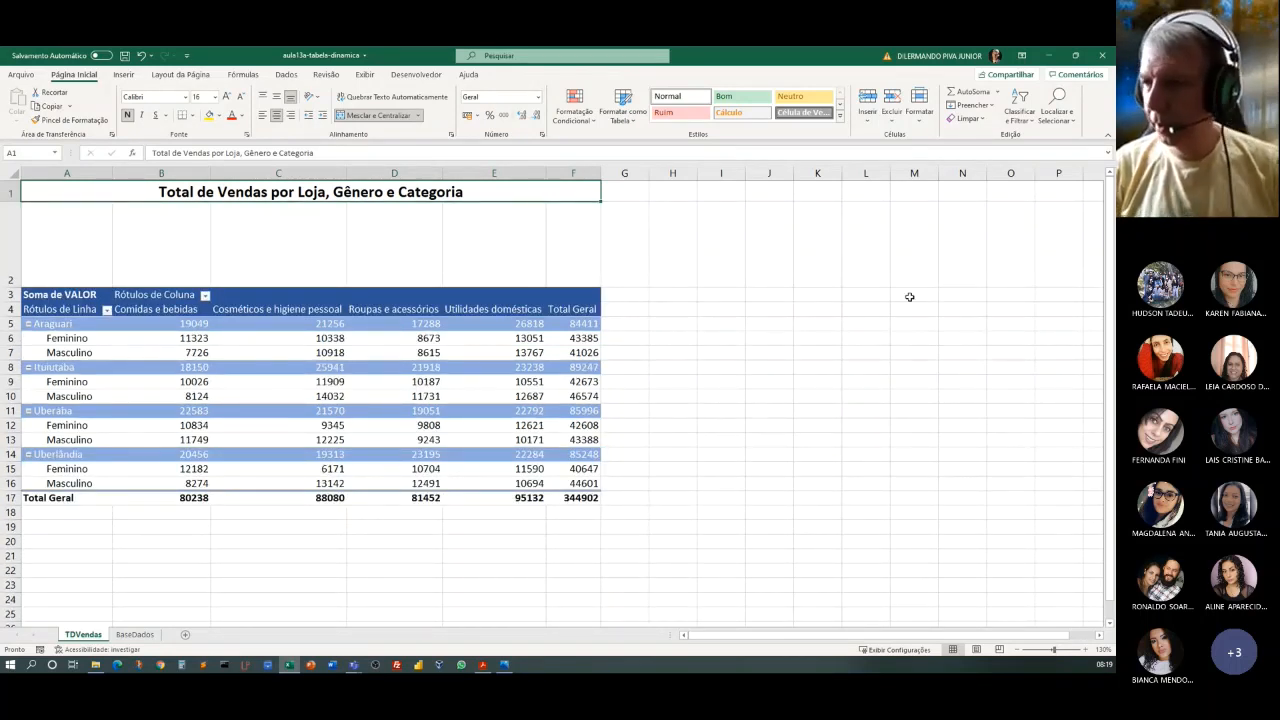
click(882, 325)
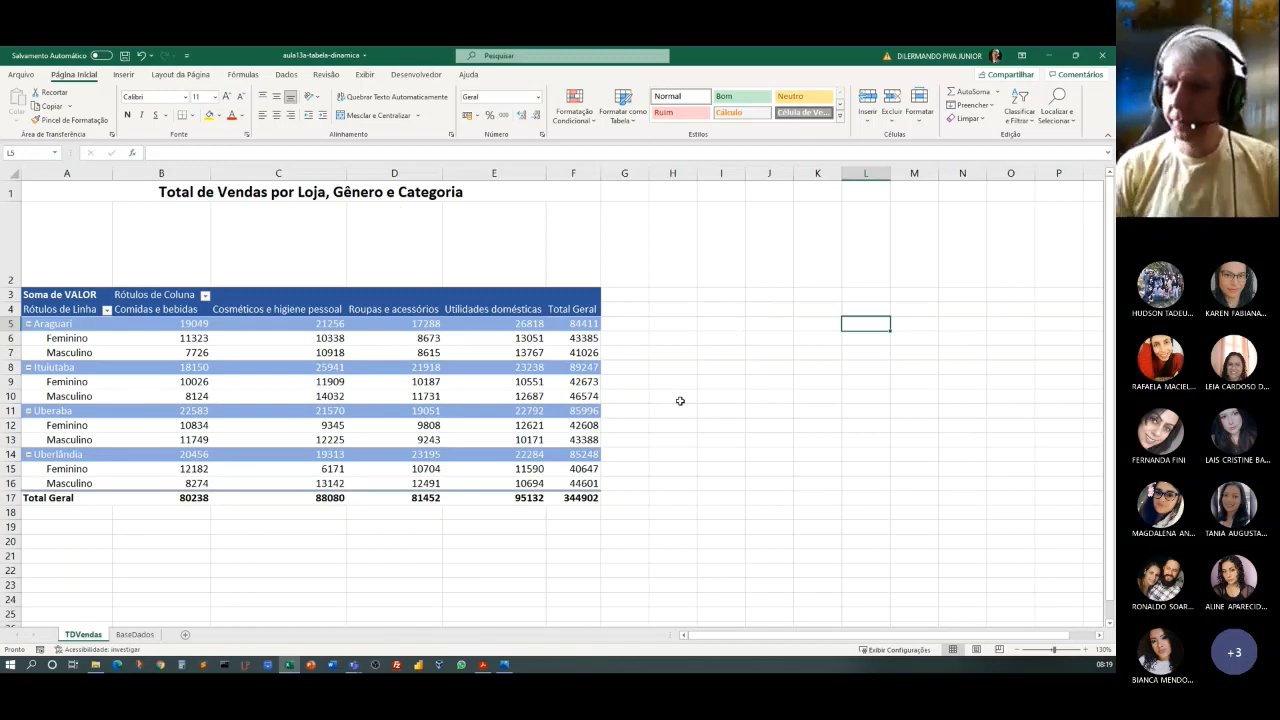
Colour the title text in a darker theme blue and fill its merged cell with light blue.
click(307, 191)
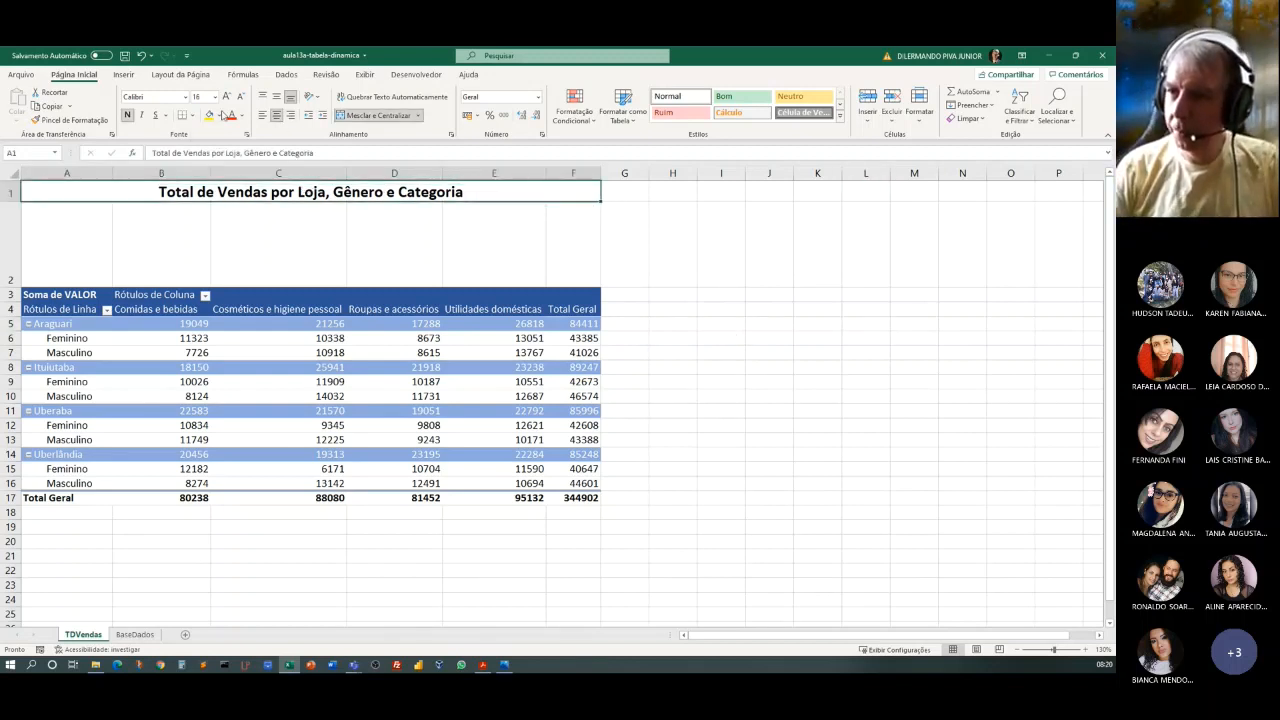
click(242, 116)
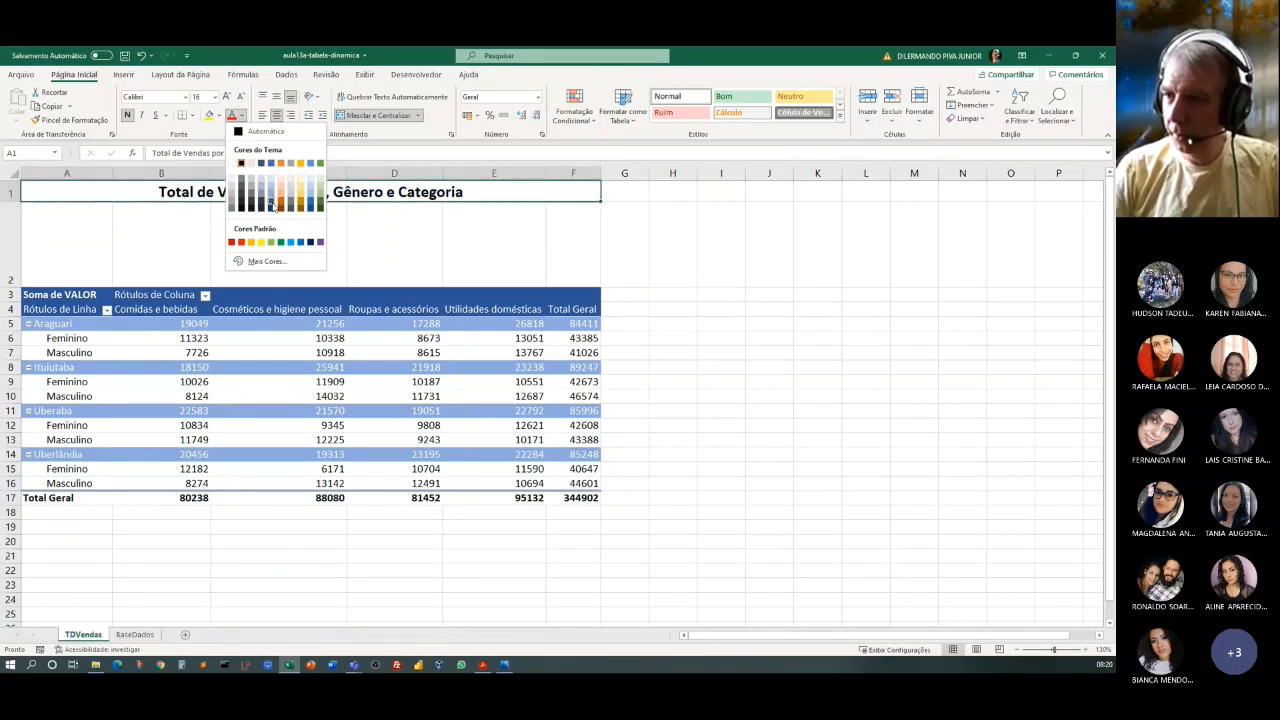
click(271, 204)
click(941, 383)
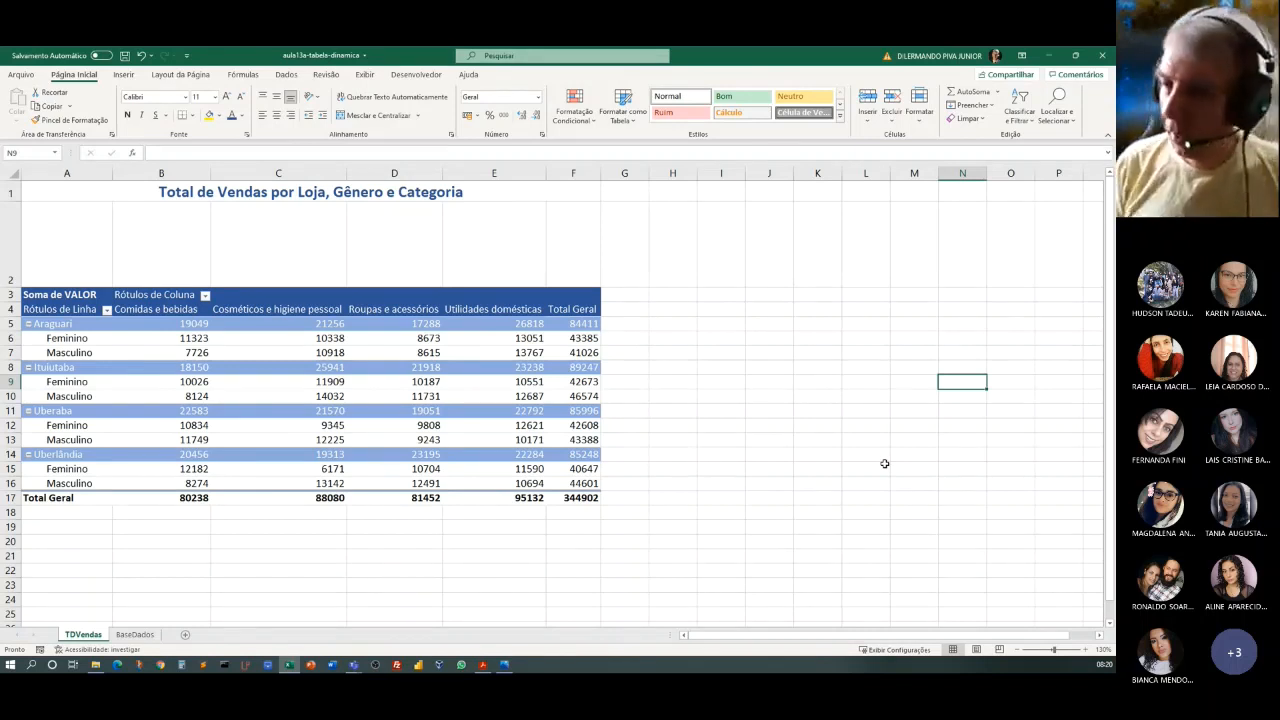
click(73, 190)
click(218, 115)
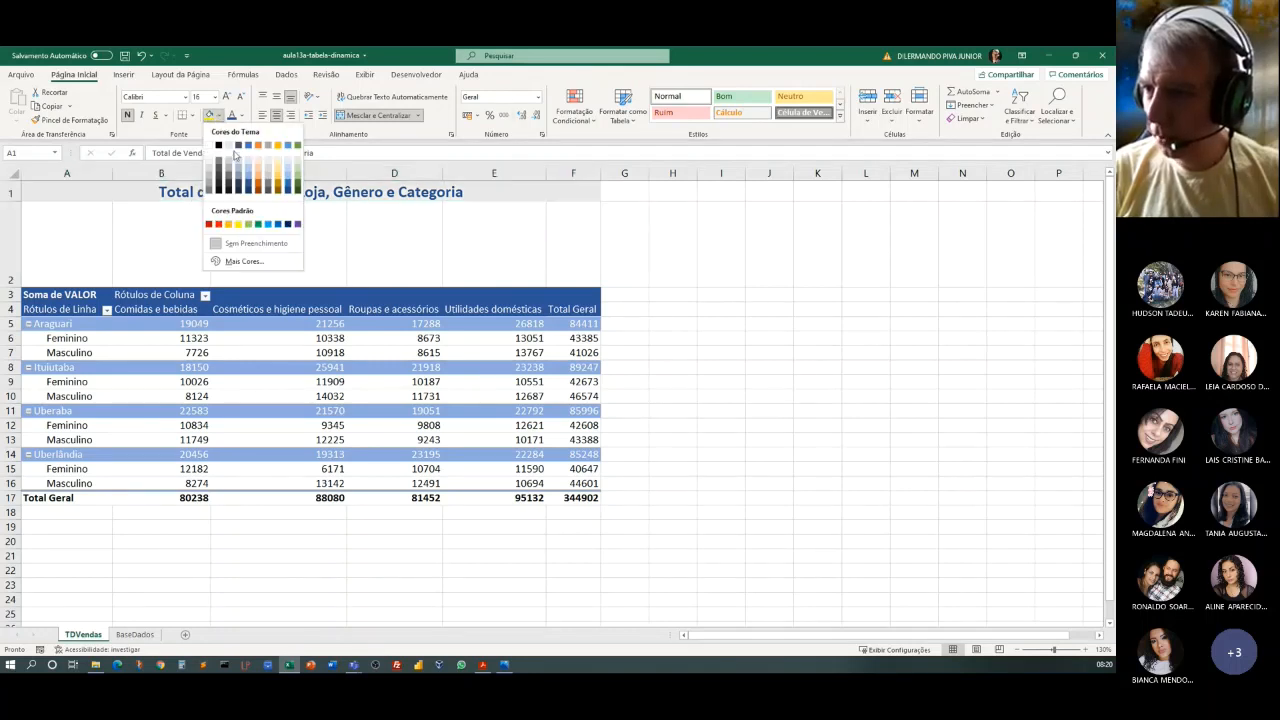
click(288, 170)
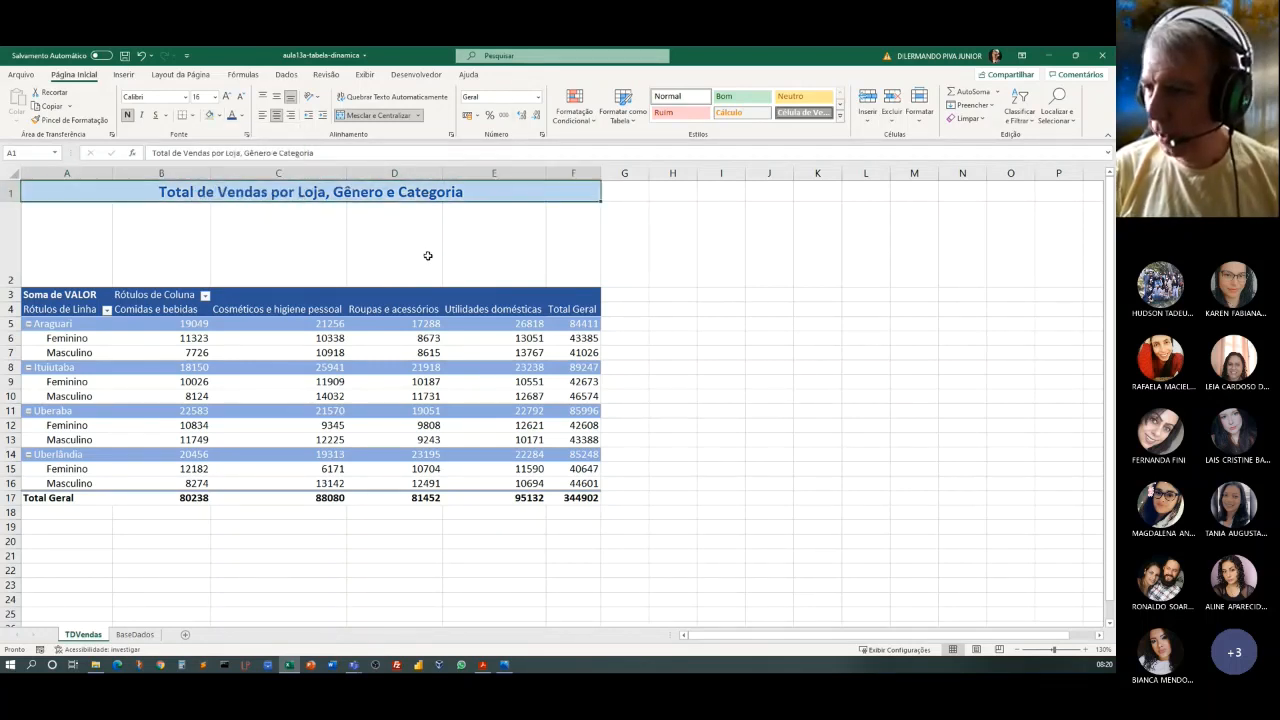
click(910, 368)
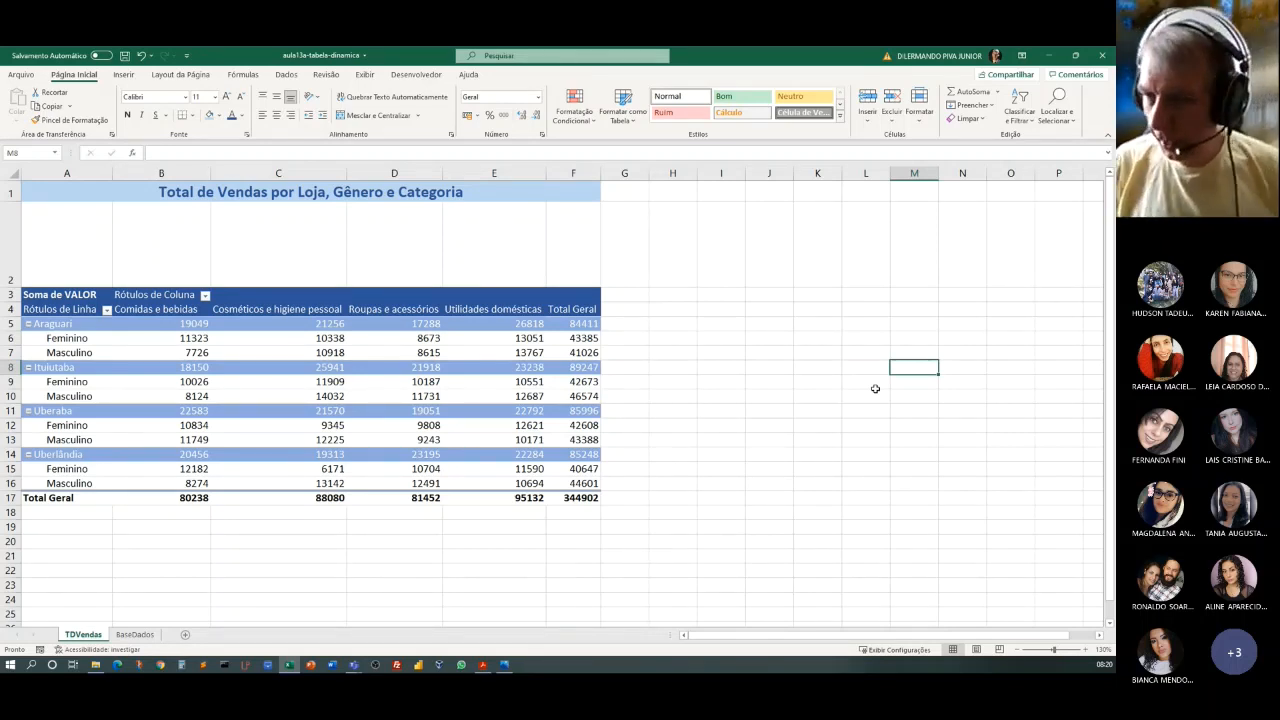
Insert a slicer for the LOJA field of the TDVendas pivot table.
click(285, 385)
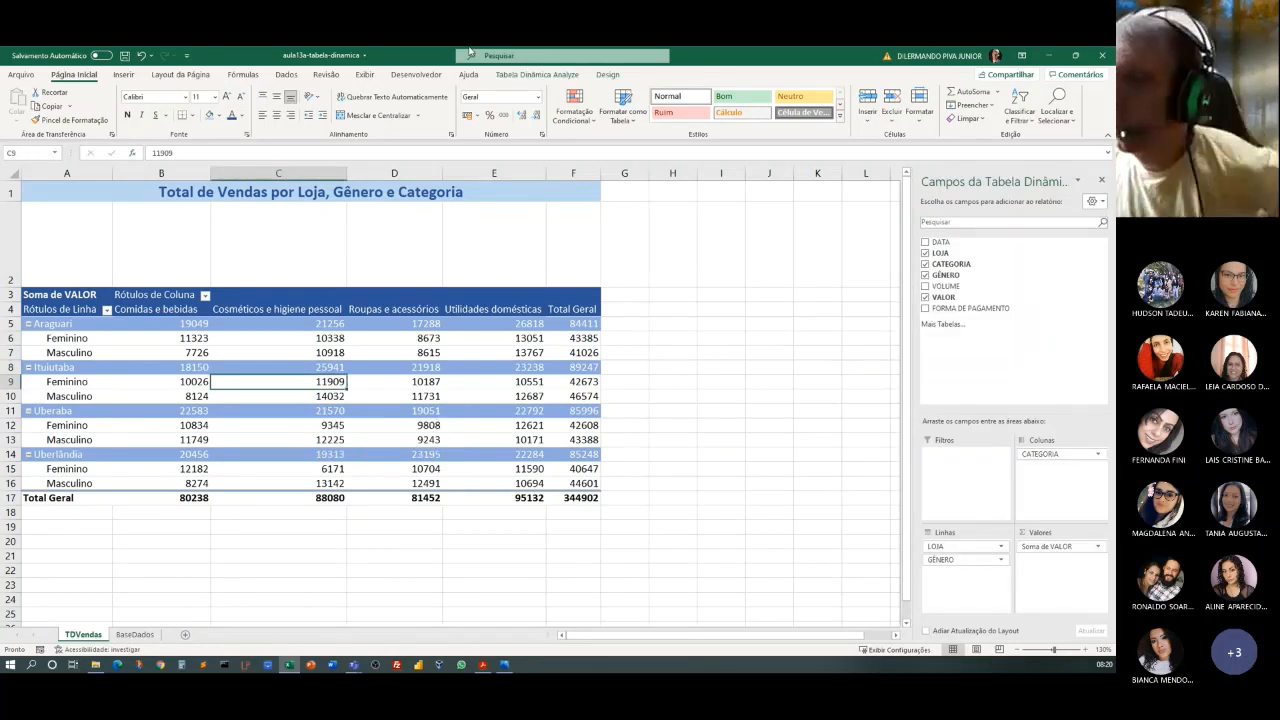
click(537, 76)
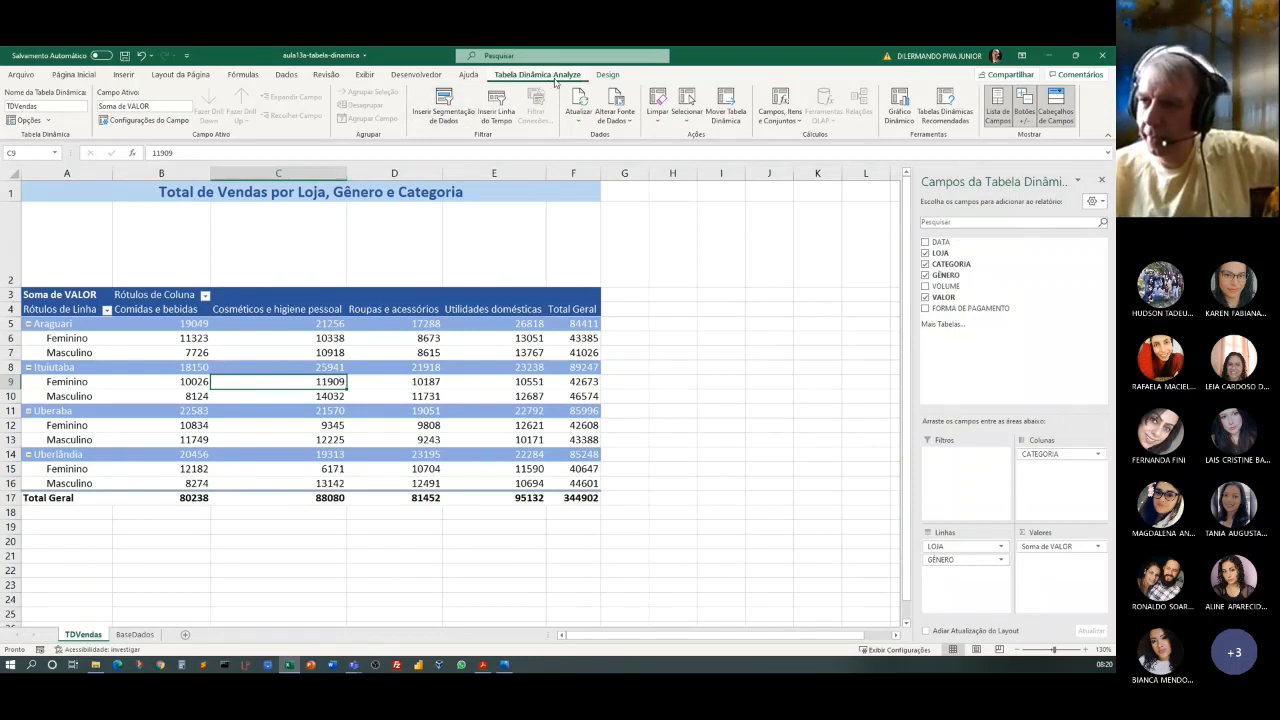
click(446, 99)
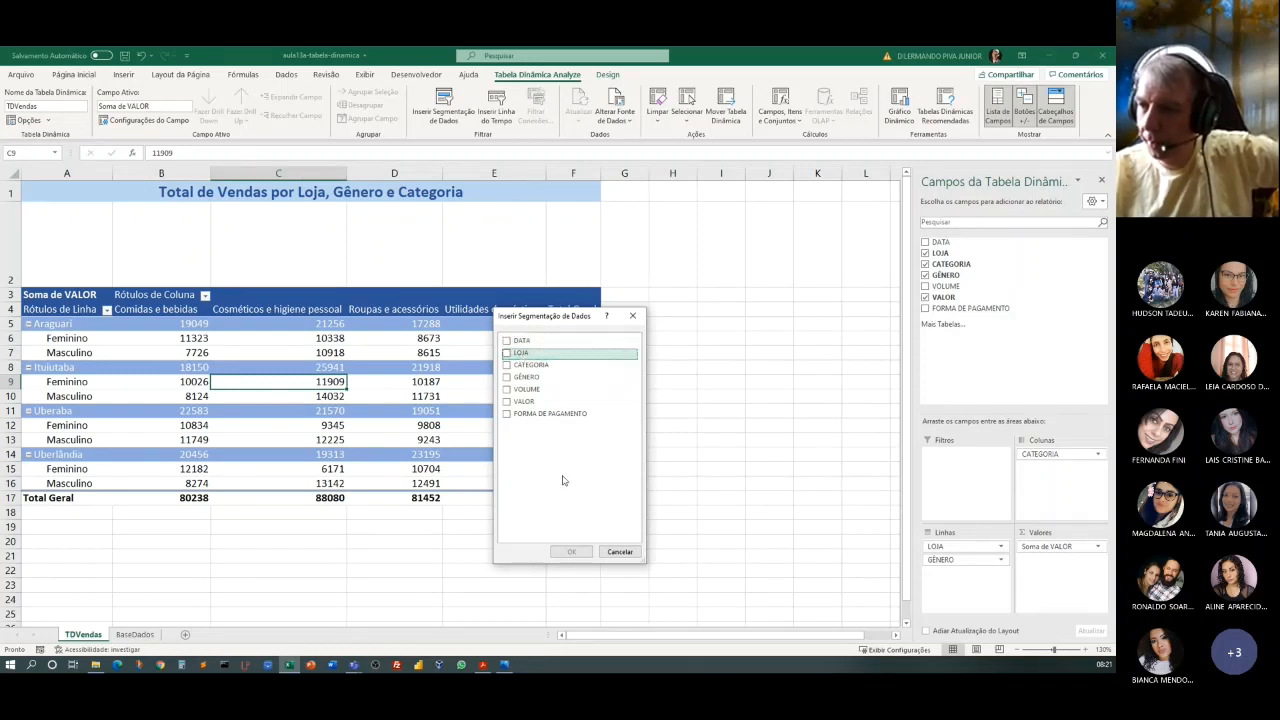
click(512, 353)
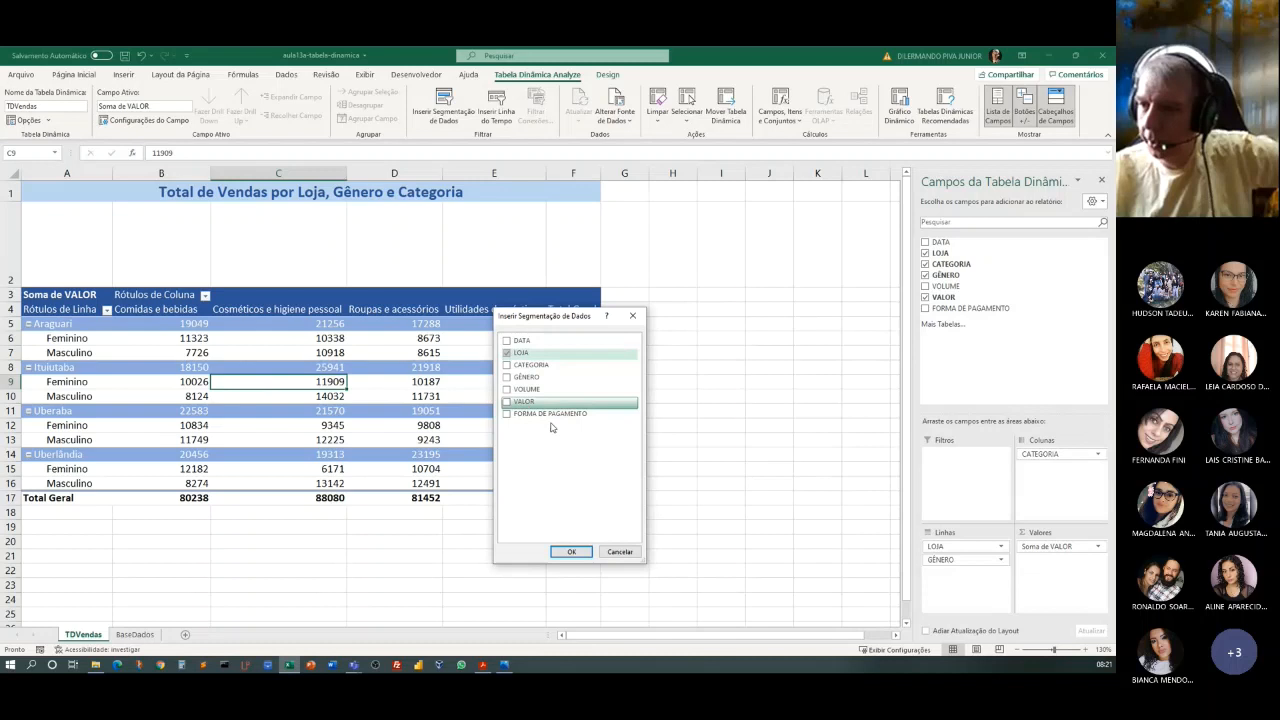
click(570, 551)
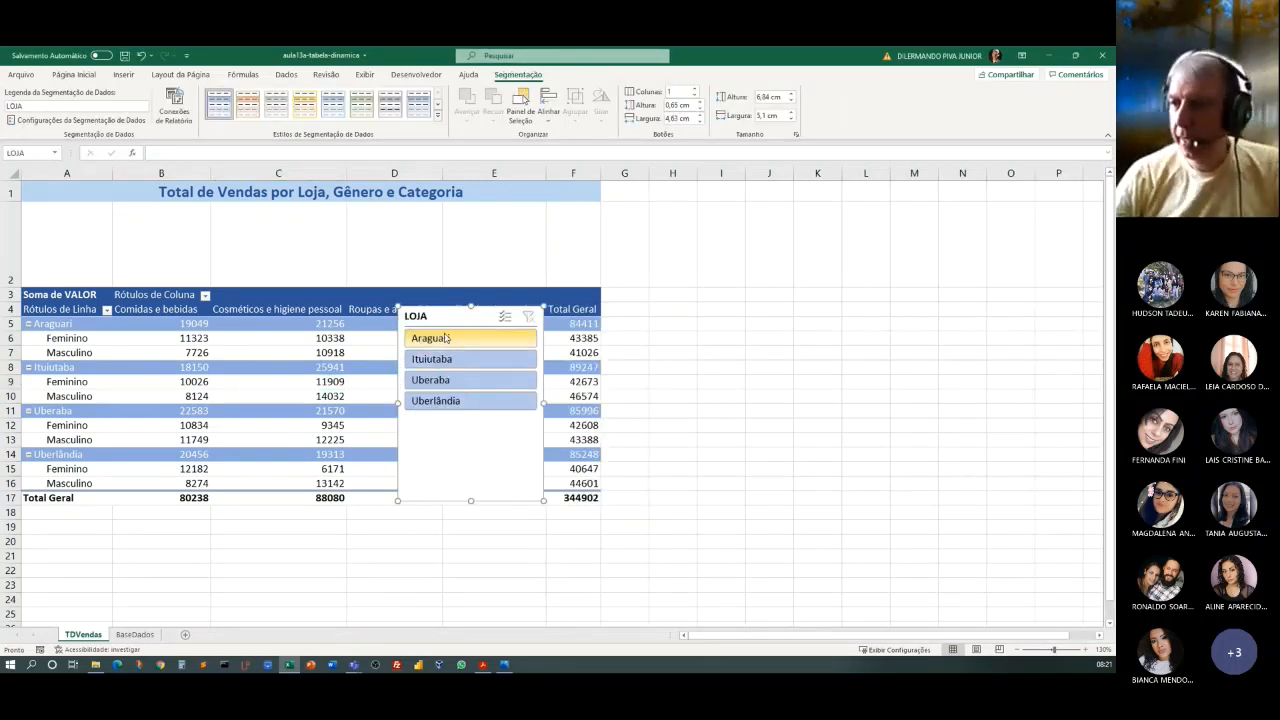
Fit the LOJA slicer into the blank row 2 band over columns A and B, with two button columns and a height of about 2.65 cm.
drag(416, 318, 643, 225)
drag(254, 341, 76, 213)
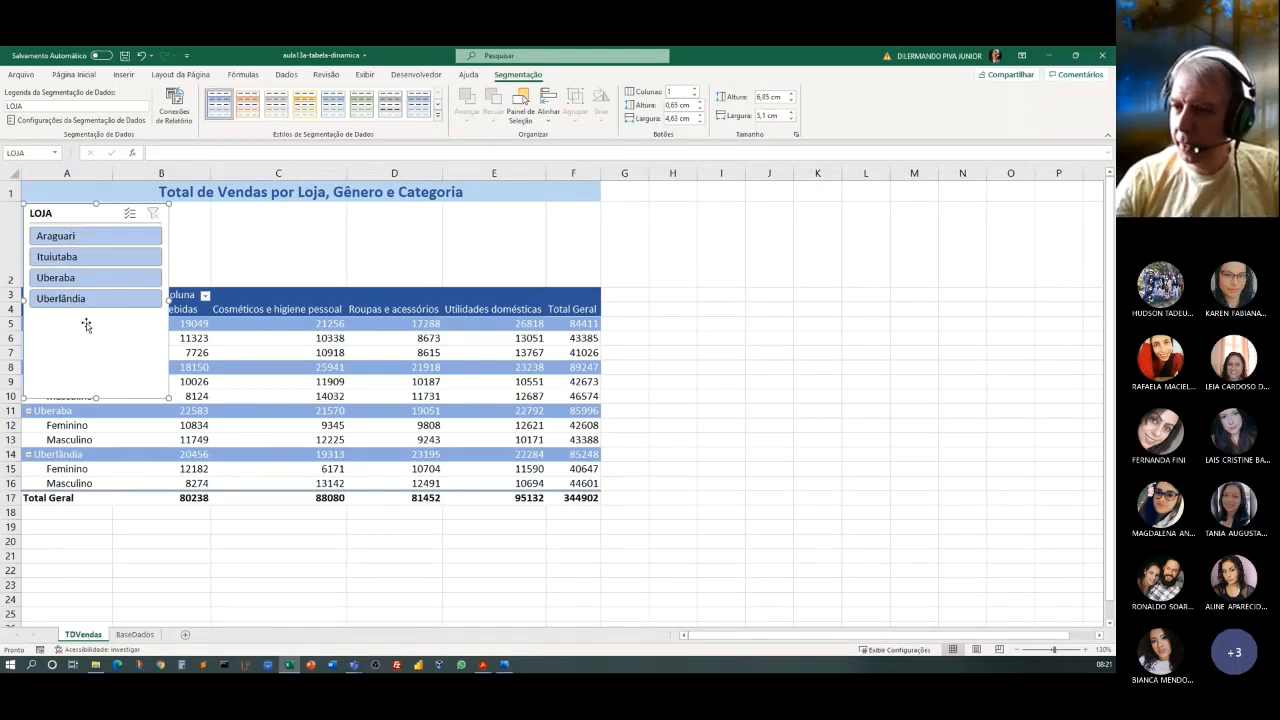
click(694, 89)
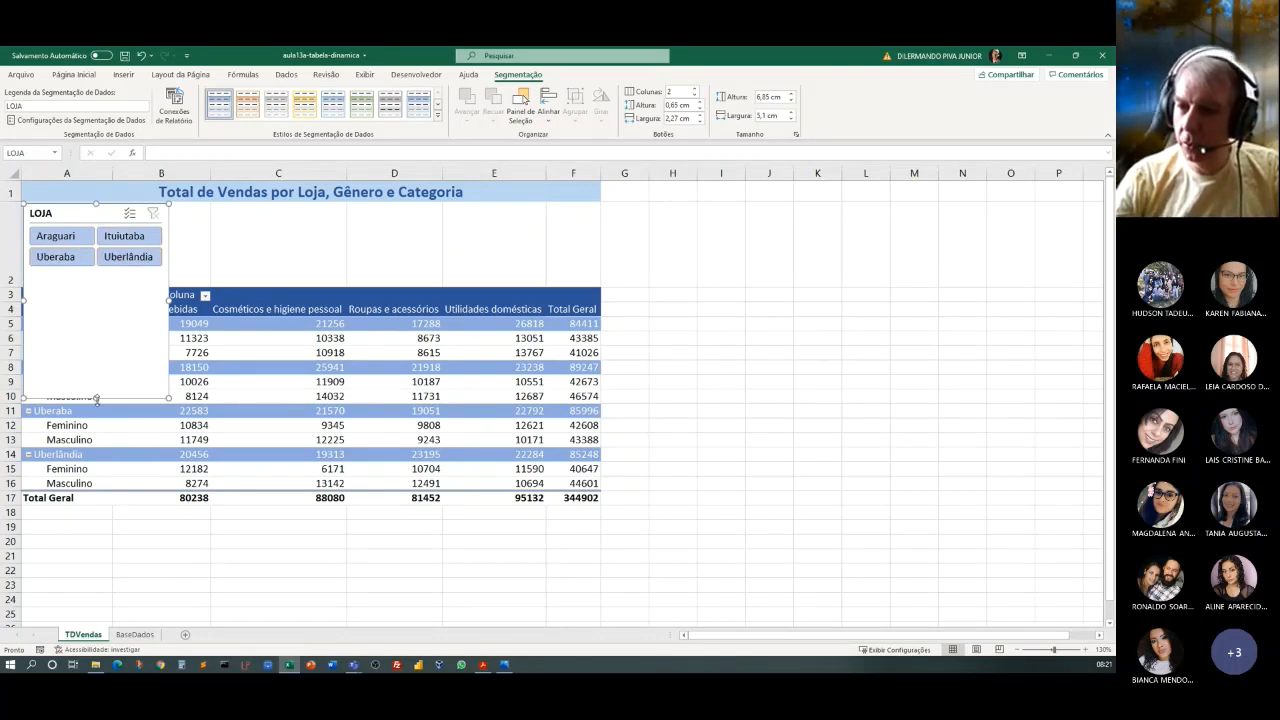
drag(96, 398, 120, 278)
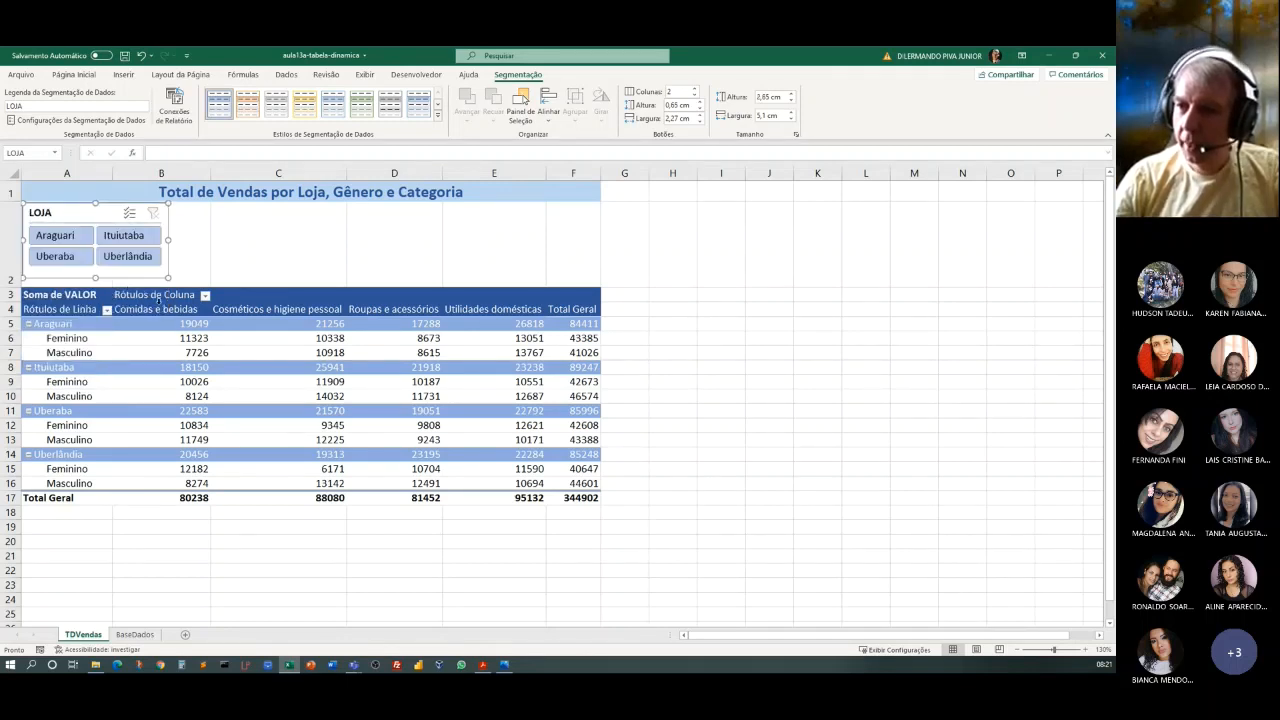
drag(84, 212, 86, 217)
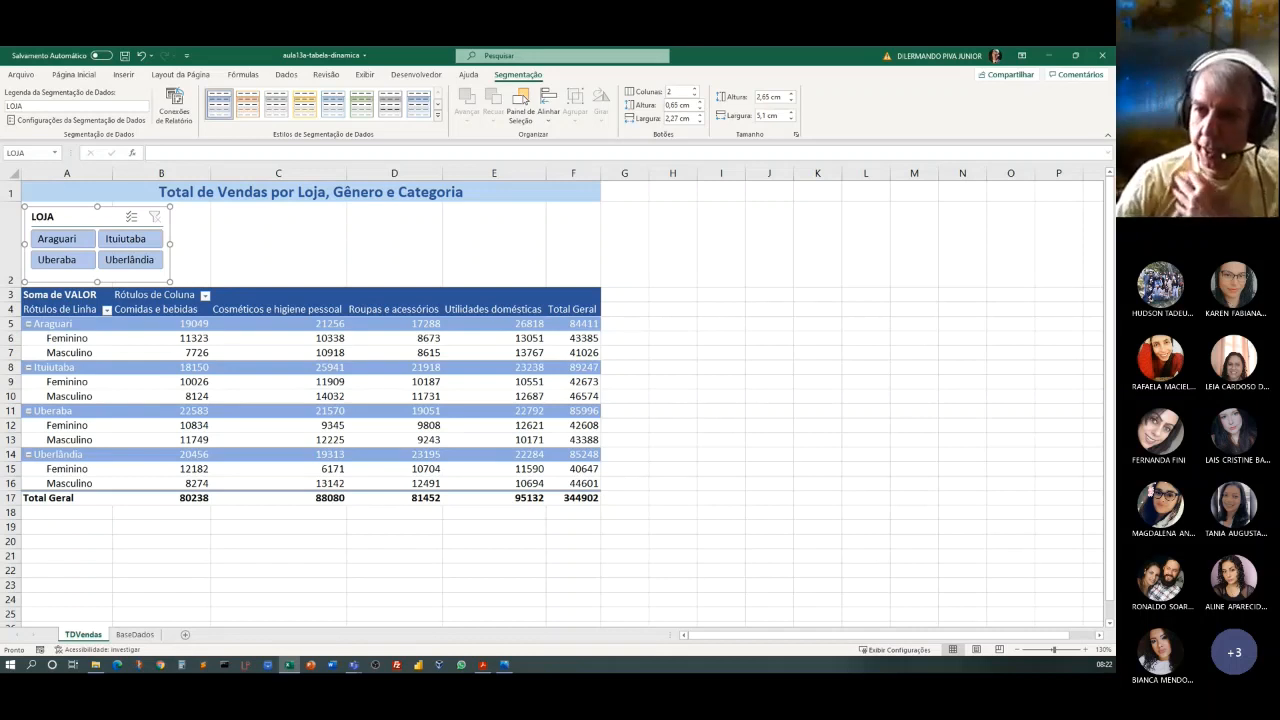
Filter the pivot table through the LOJA slicer by one store at a time: Araguari, Uberlândia, Ituiutaba and Uberaba.
click(60, 243)
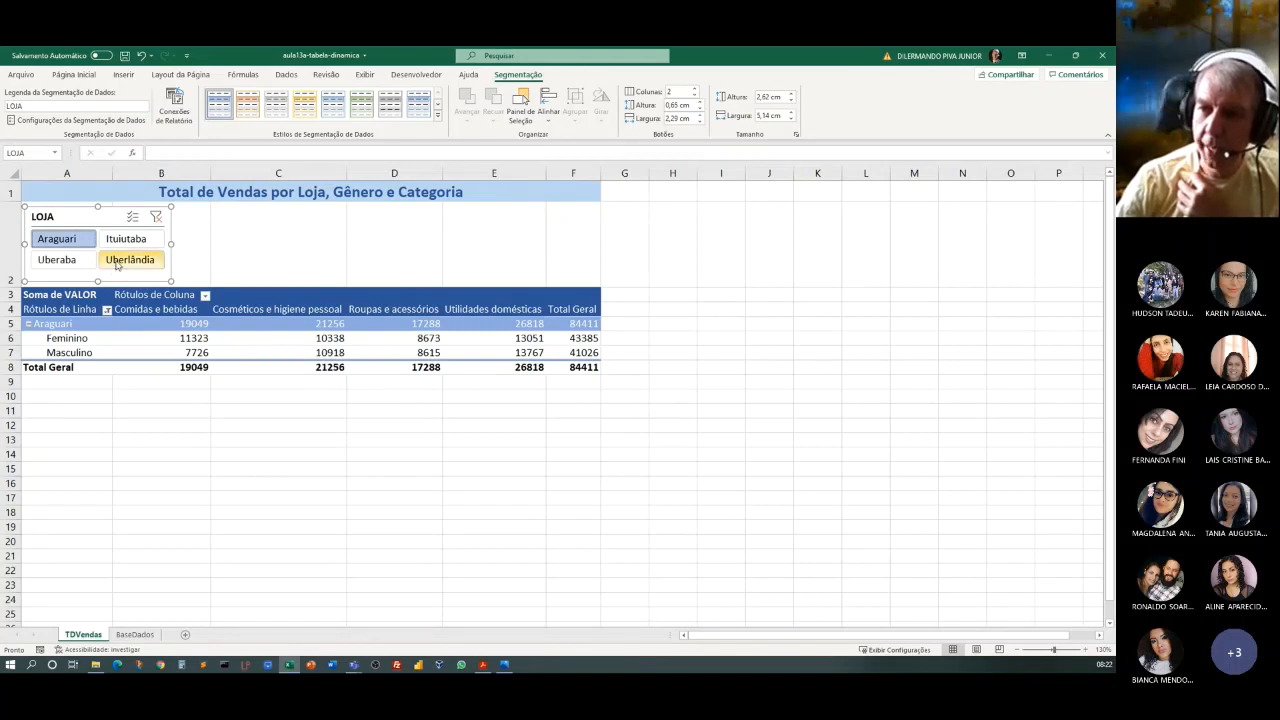
click(117, 263)
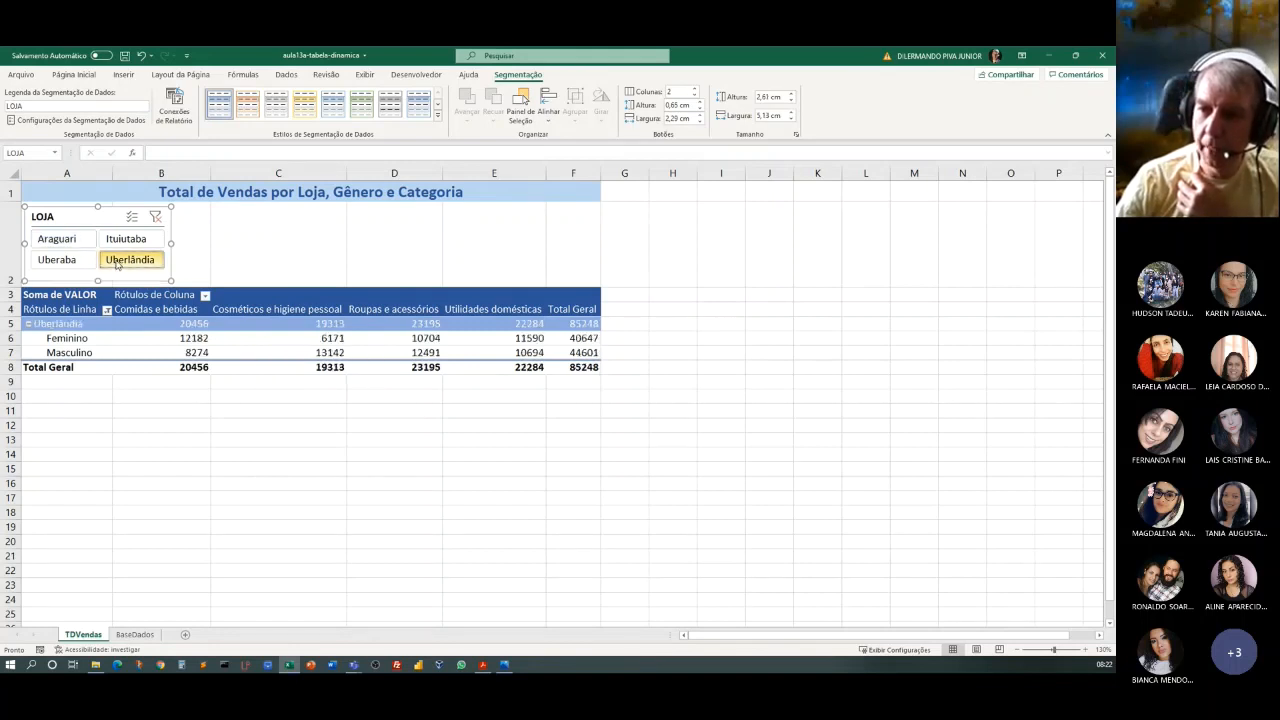
click(128, 241)
click(56, 265)
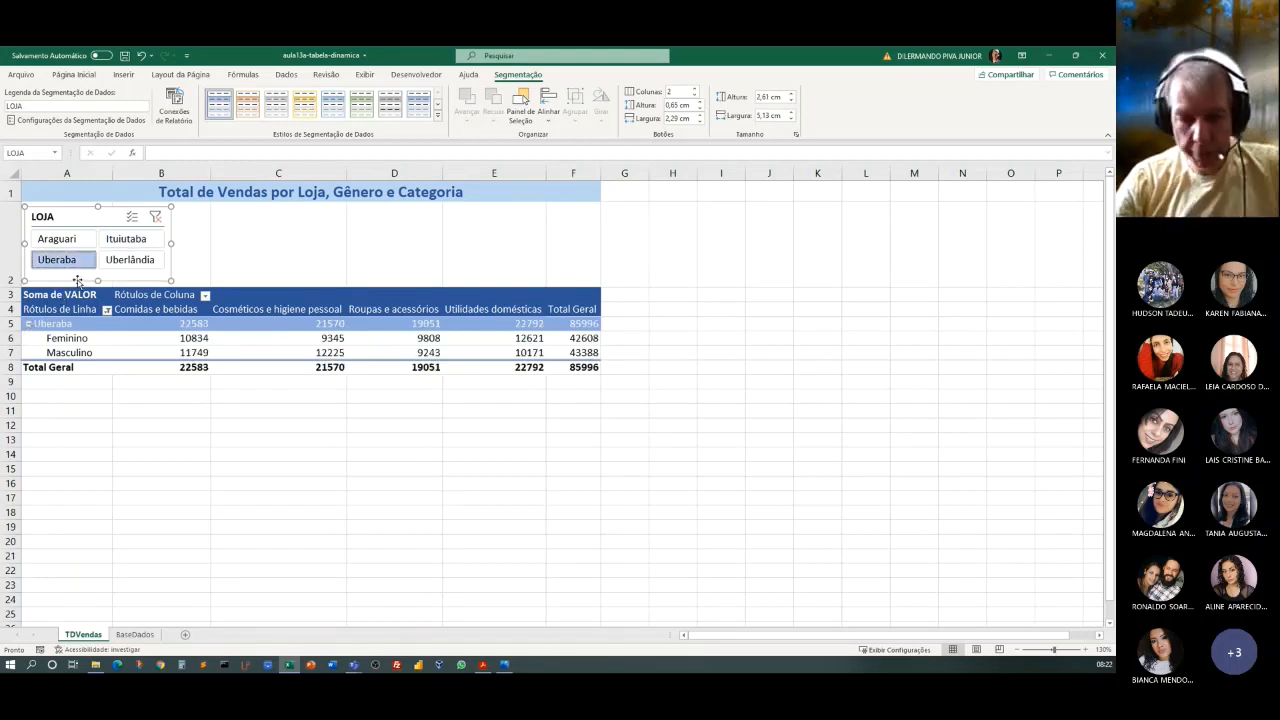
Add Ituiutaba and Uberlândia to the Uberaba selection in the LOJA slicer, and clear its filter.
ctrl+click(126, 240)
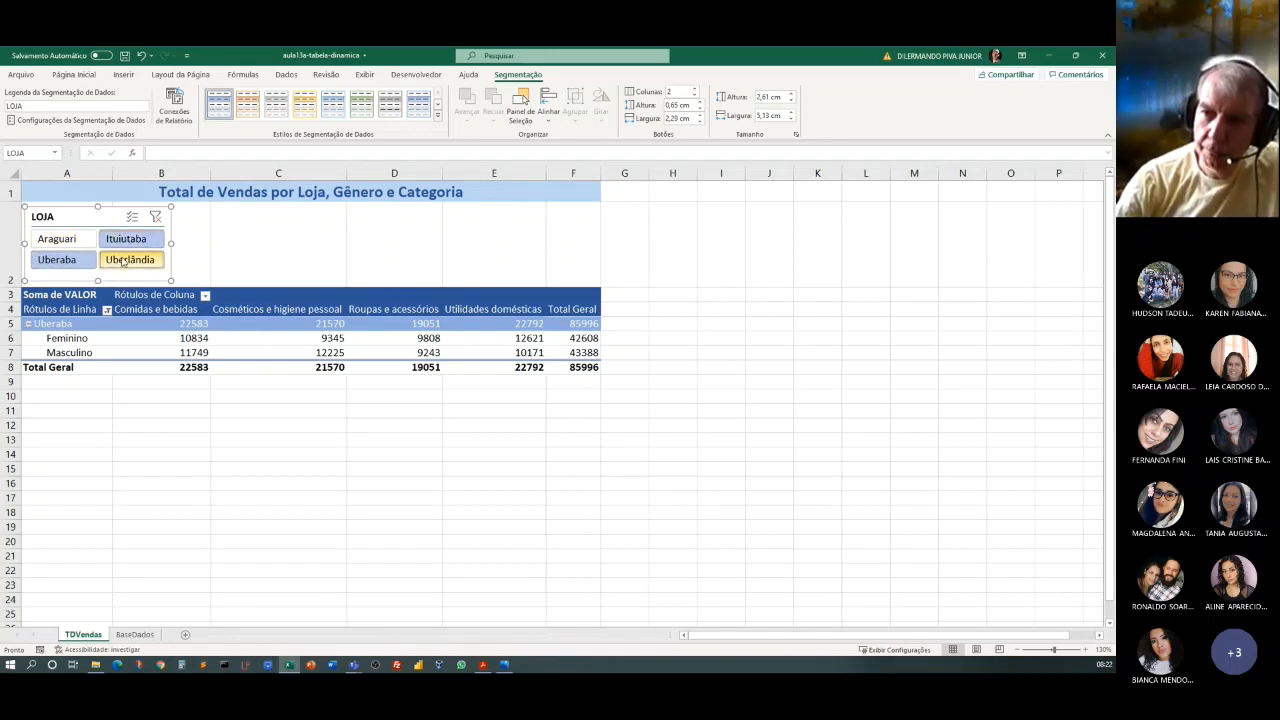
ctrl+click(126, 262)
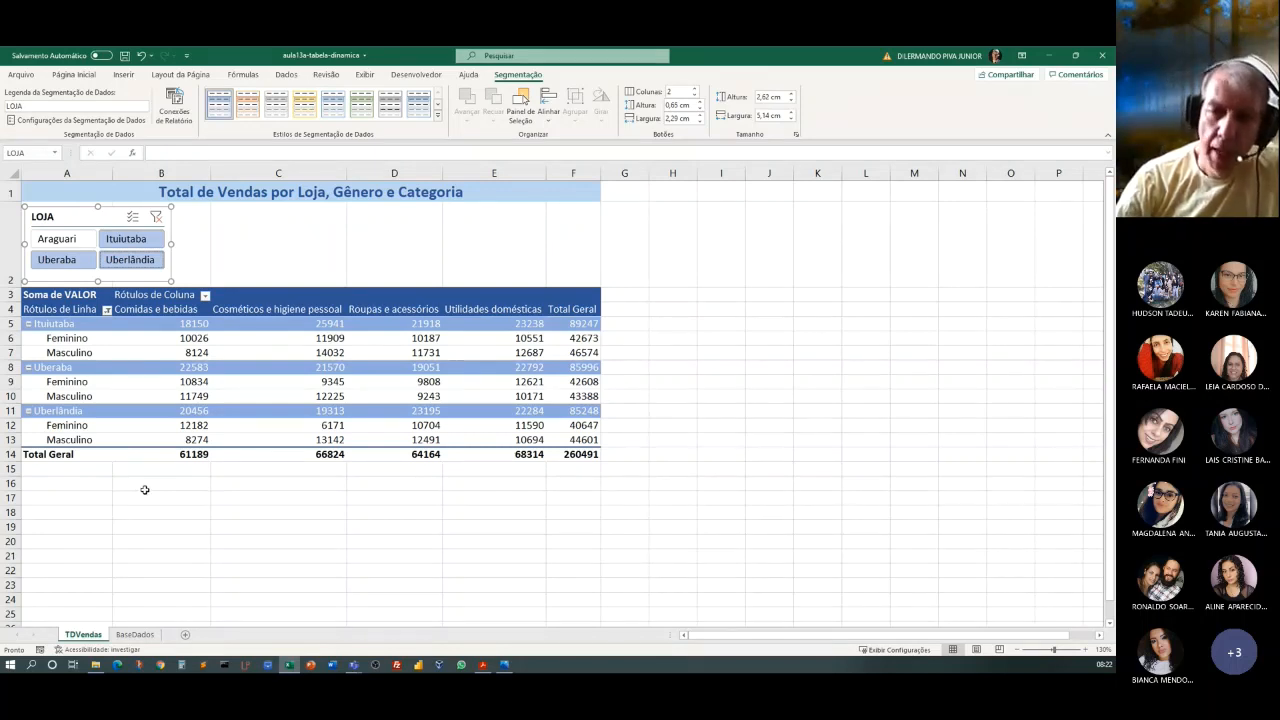
click(156, 217)
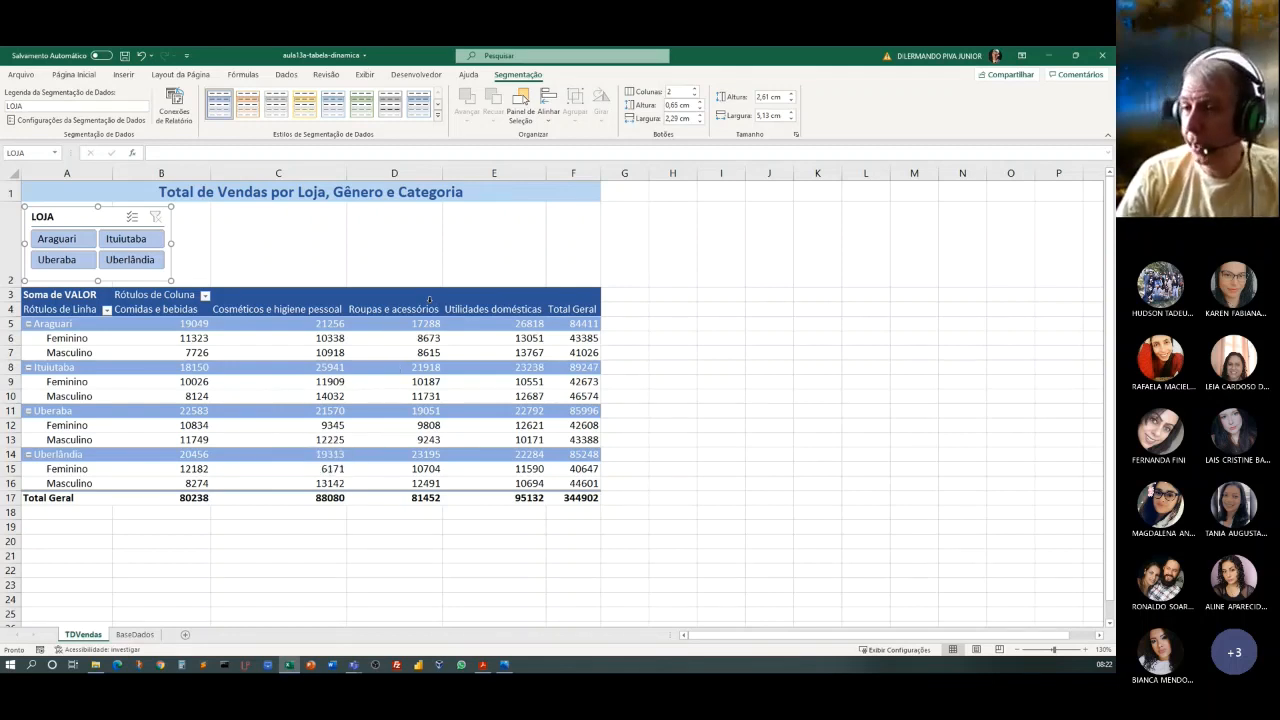
Insert a slicer for the CATEGORIA field of the pivot table.
click(155, 370)
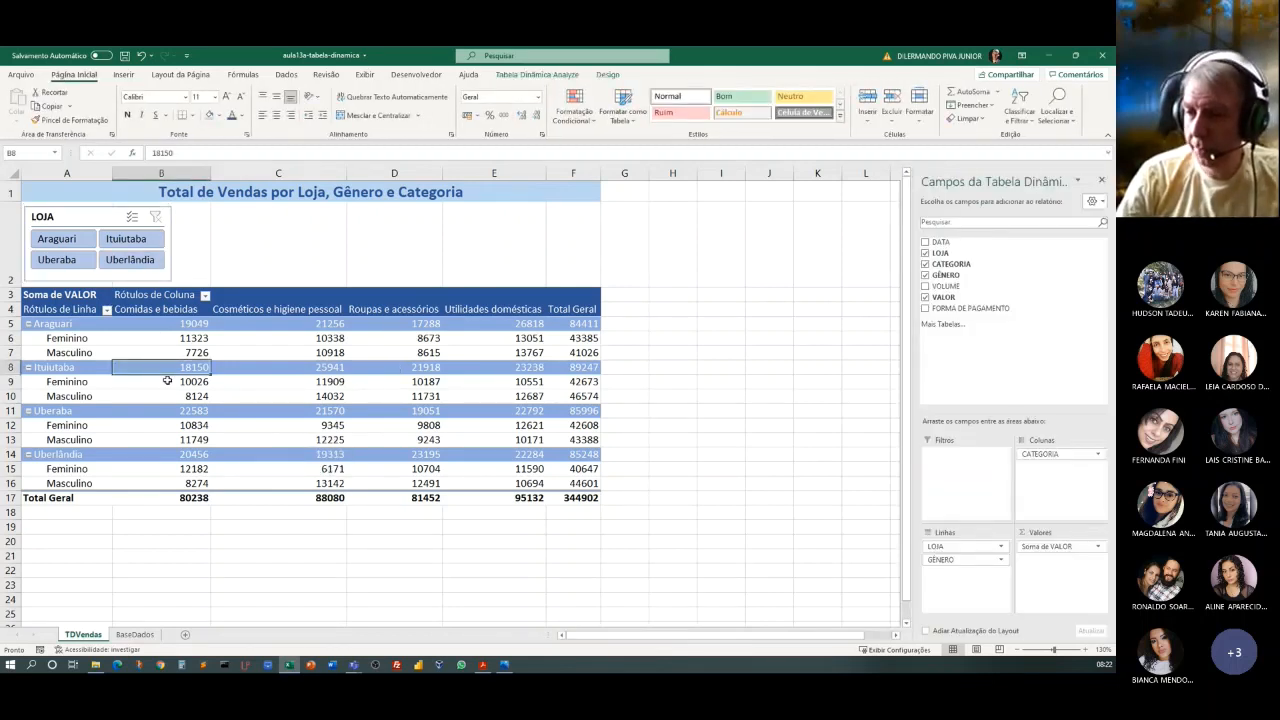
click(537, 74)
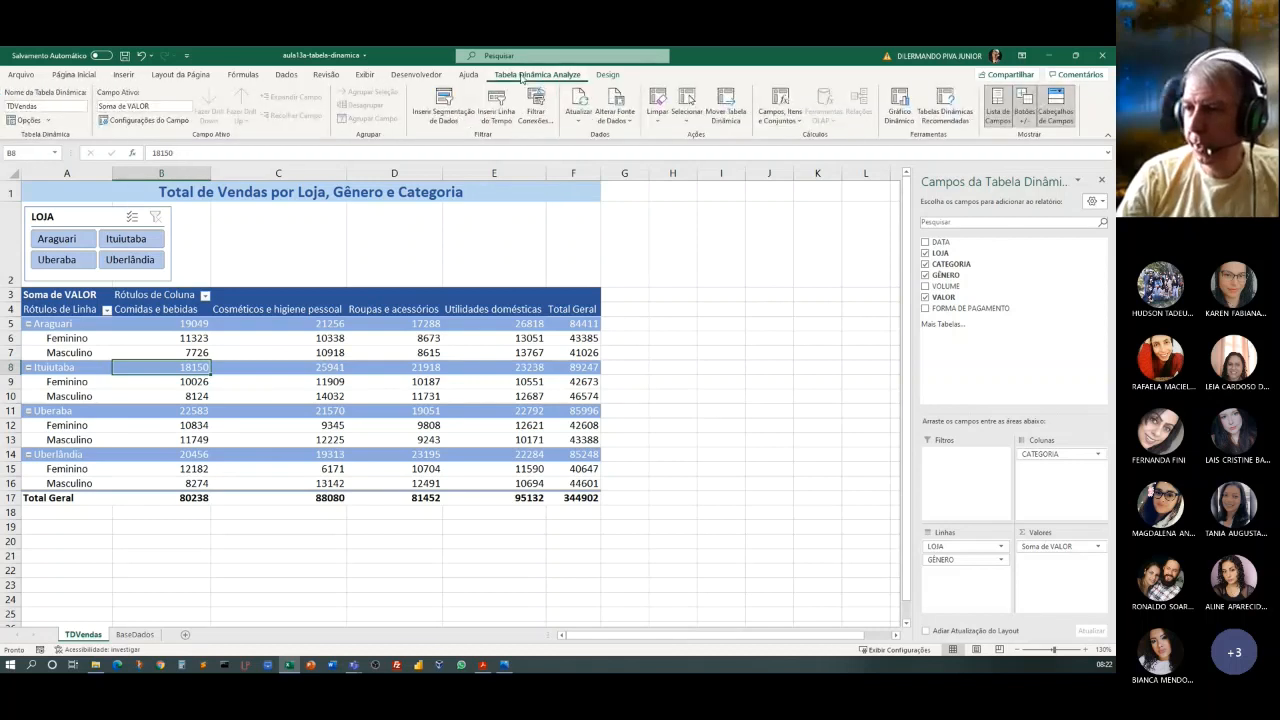
click(442, 120)
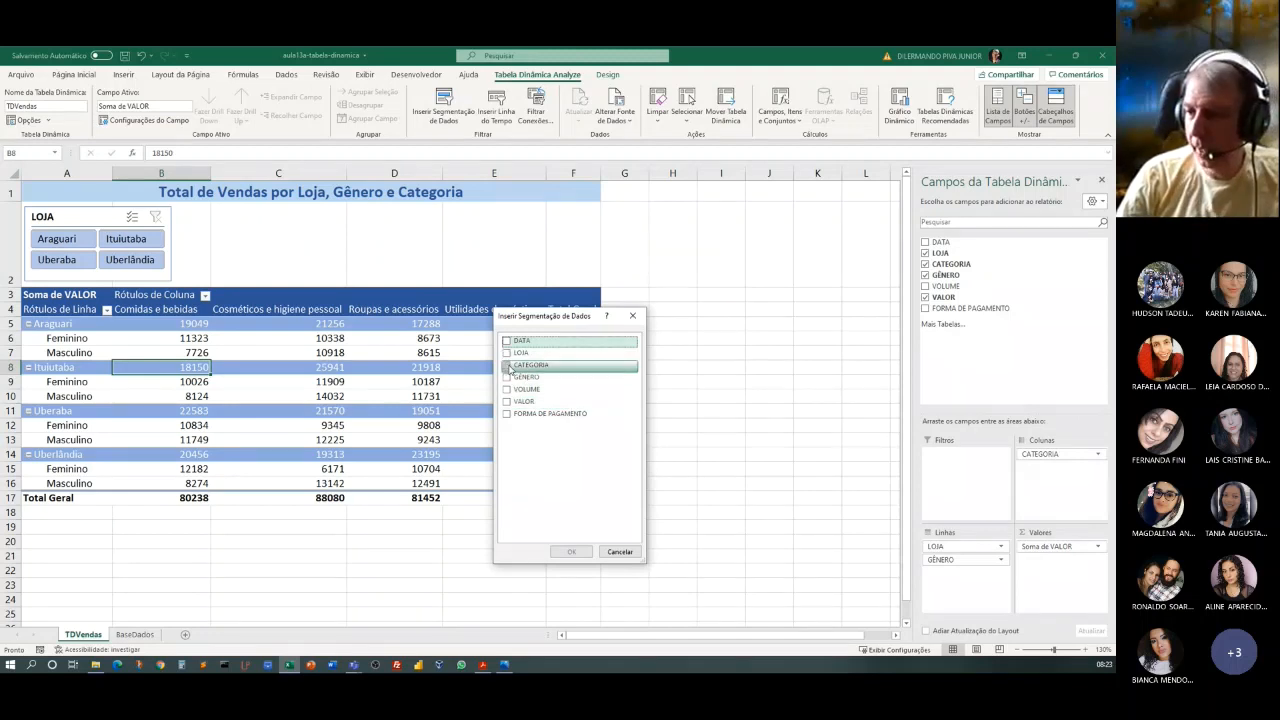
click(507, 366)
click(571, 552)
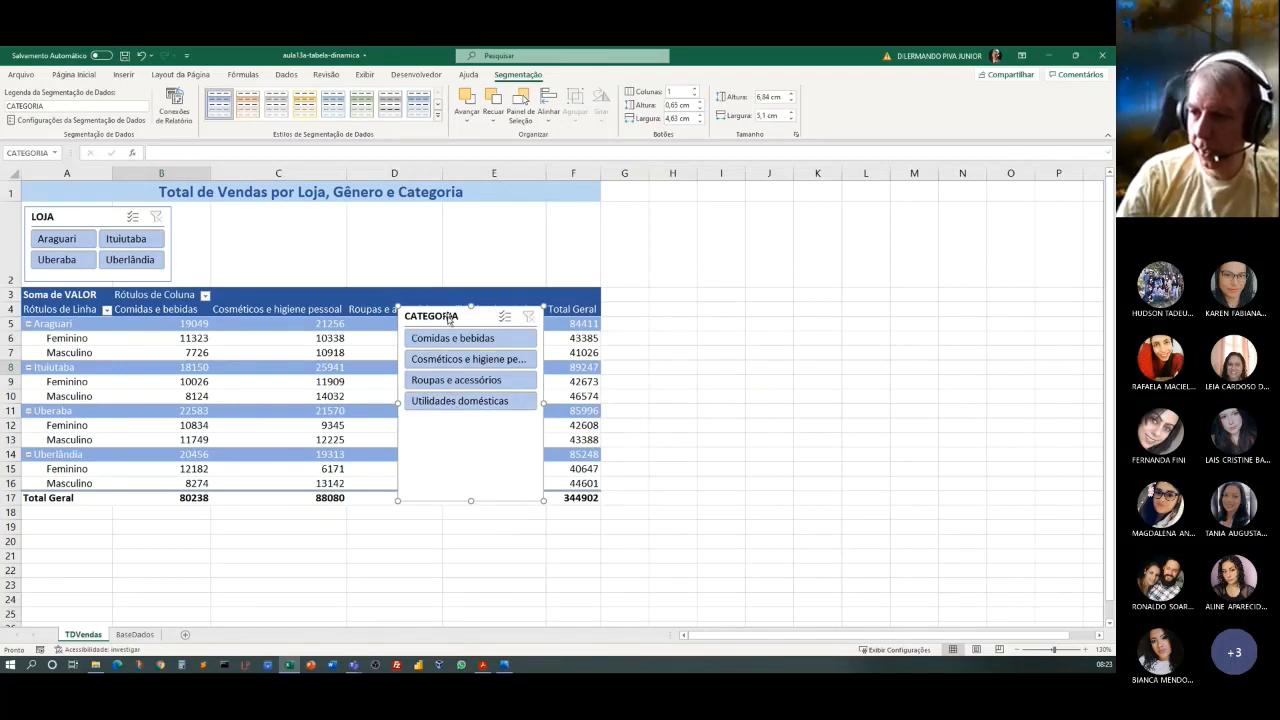
Fit the CATEGORIA slicer beside the LOJA slicer in row 2, with two button columns, about 2.64 cm high and 7.26 cm wide.
drag(446, 316, 245, 210)
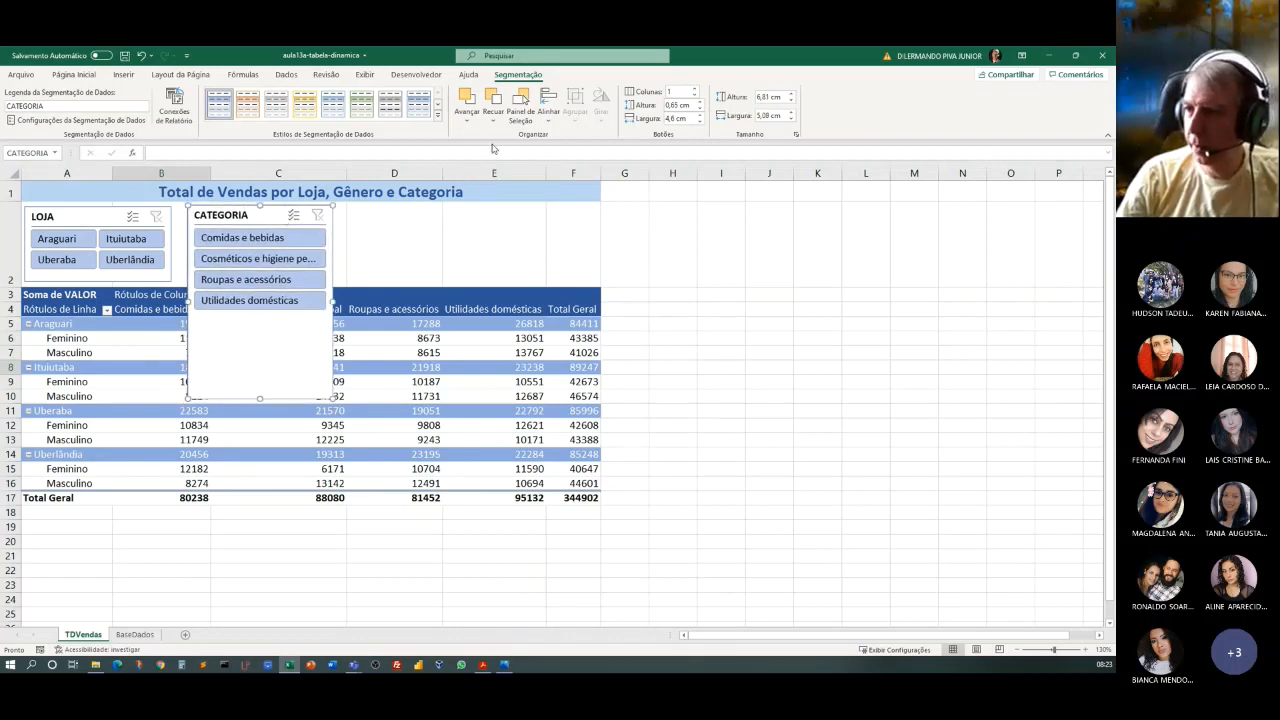
click(693, 89)
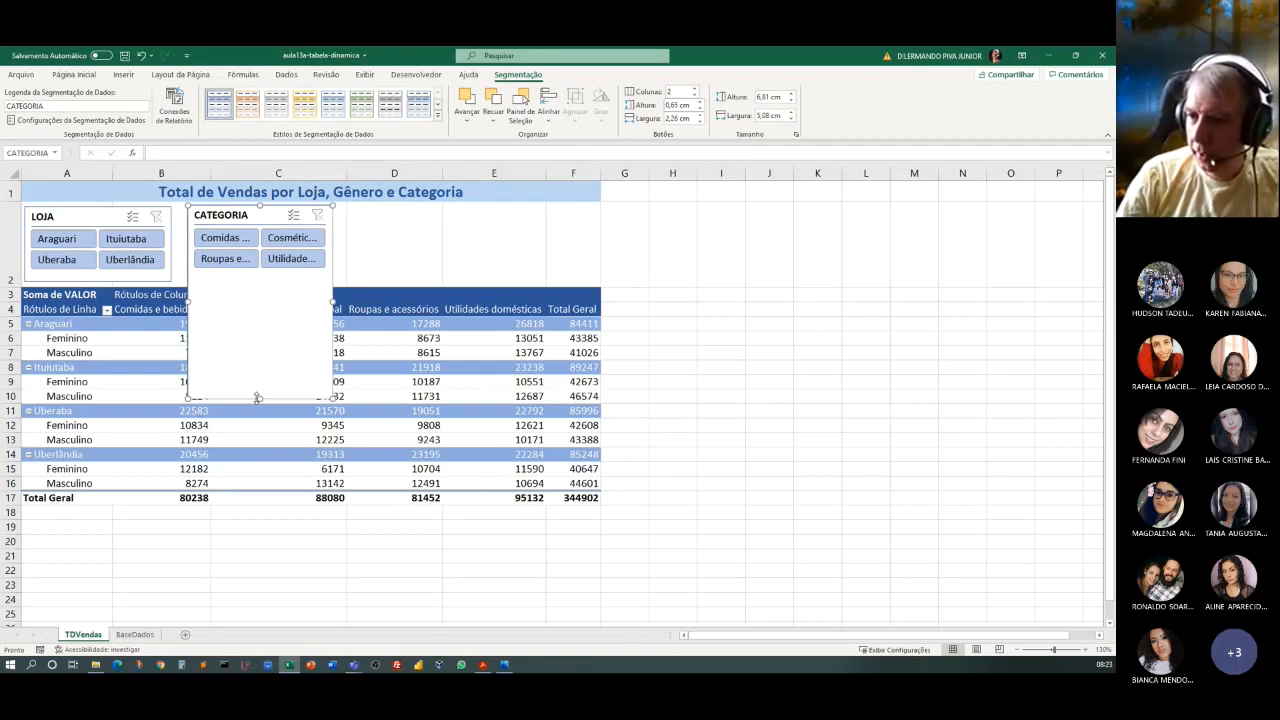
drag(258, 397, 227, 281)
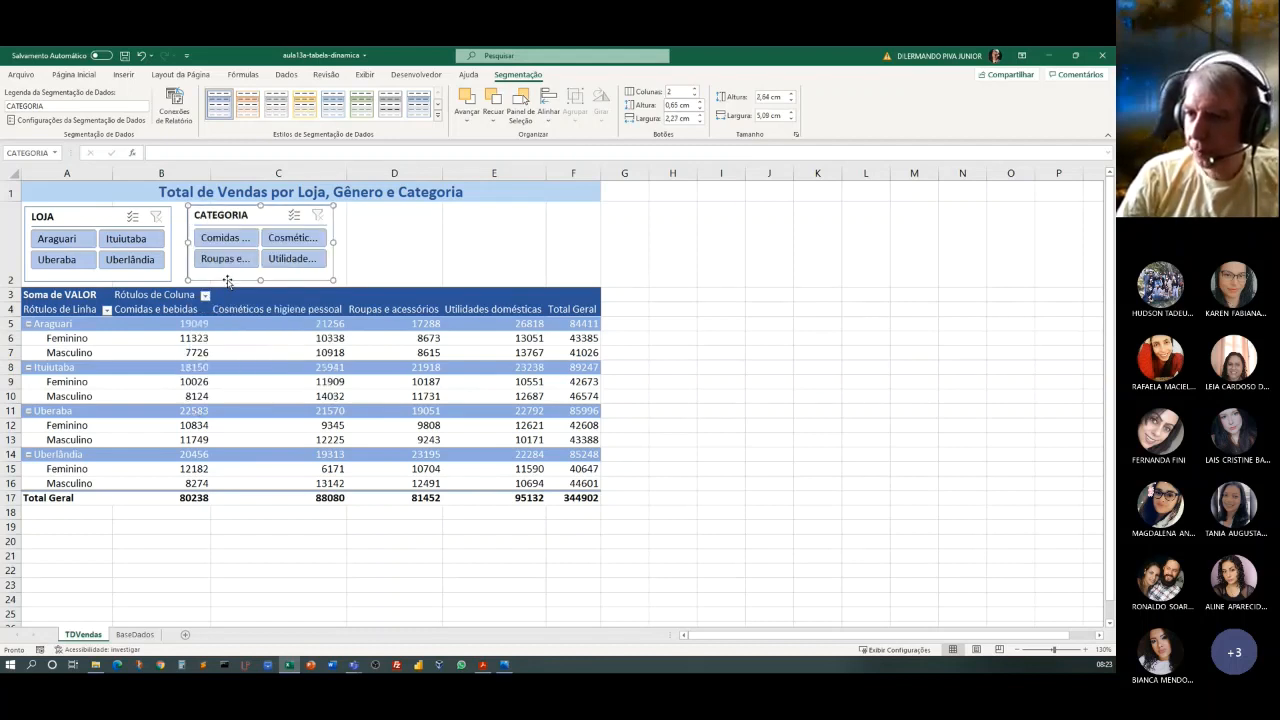
drag(251, 214, 254, 215)
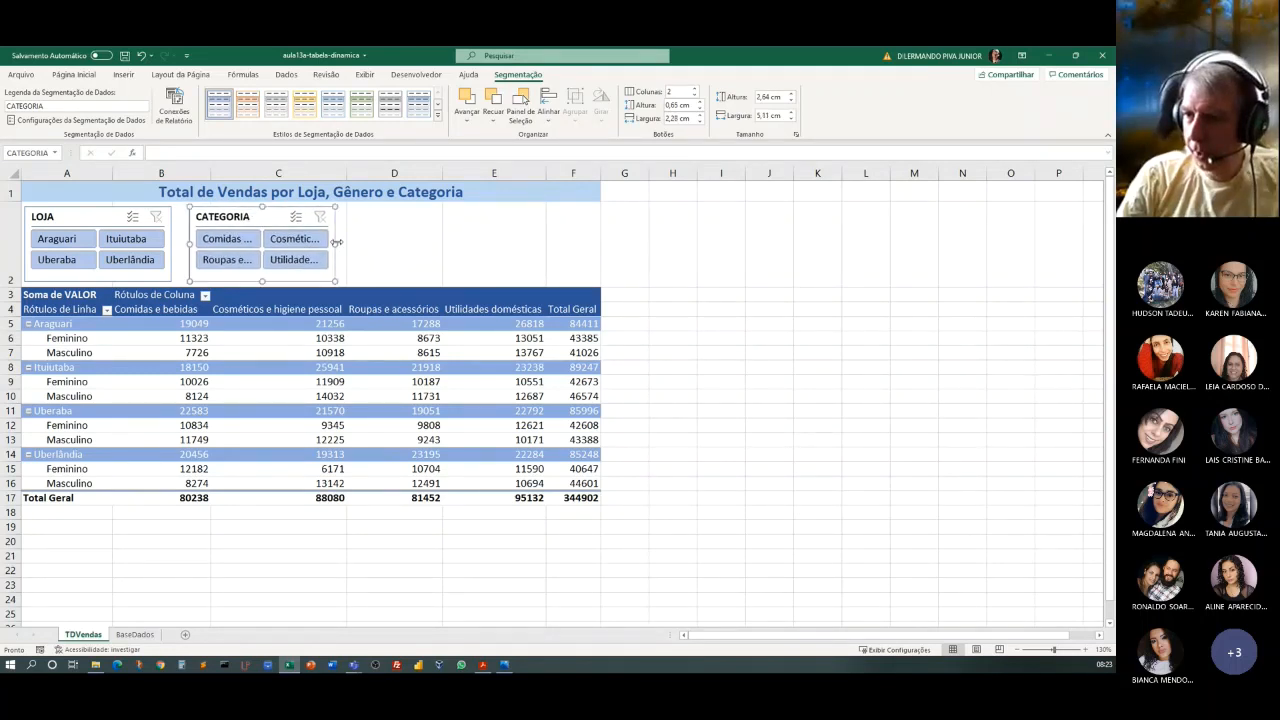
drag(337, 242, 398, 243)
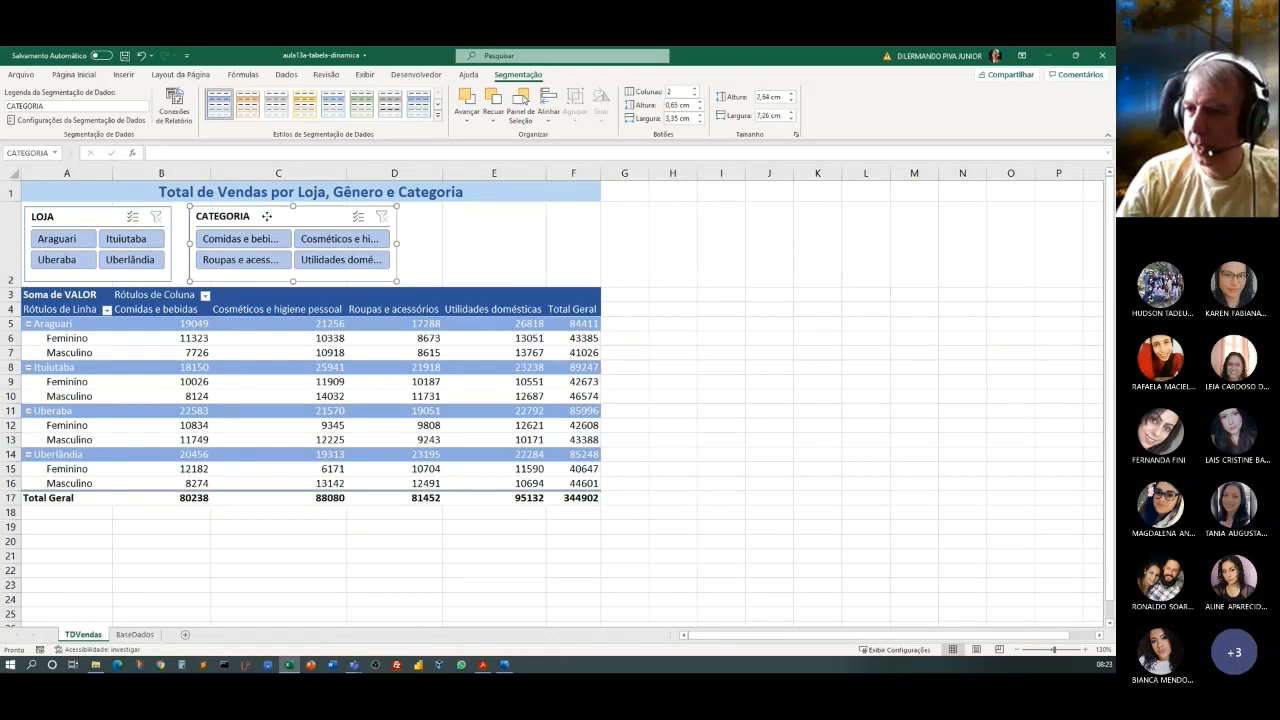
drag(267, 216, 269, 216)
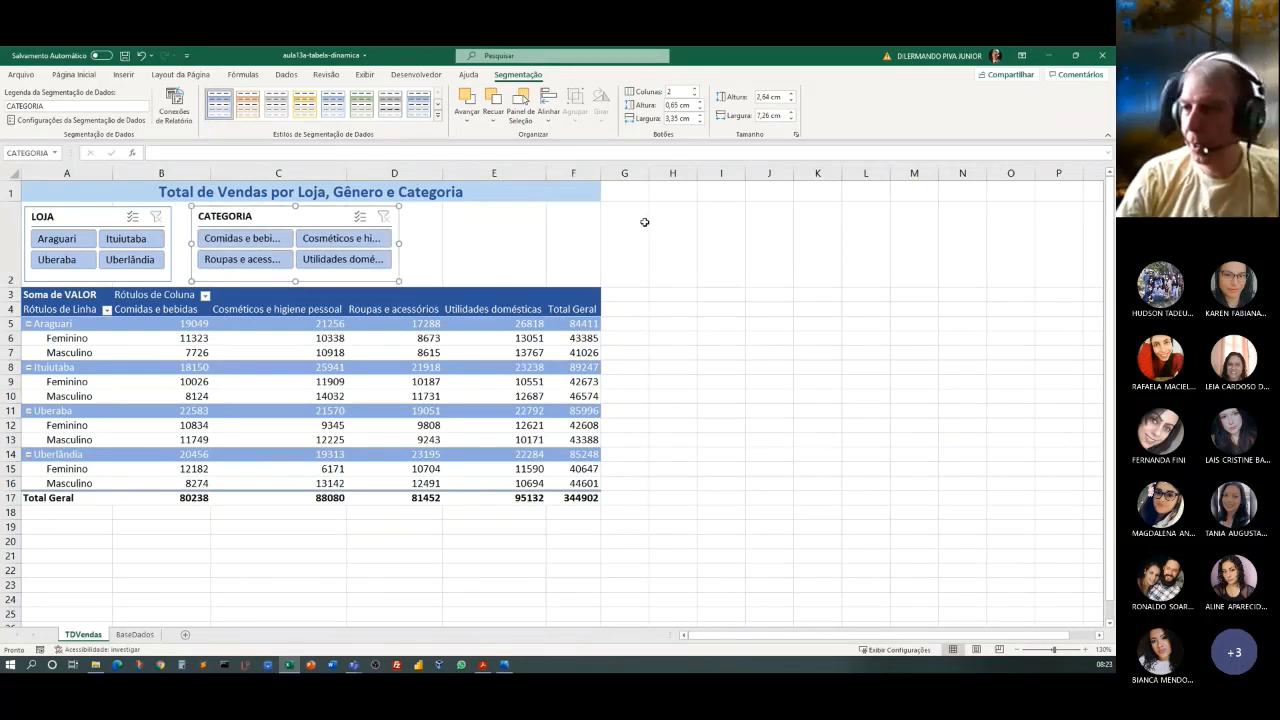
Insert a slicer for the FORMA DE PAGAMENTO field of the pivot table.
click(328, 336)
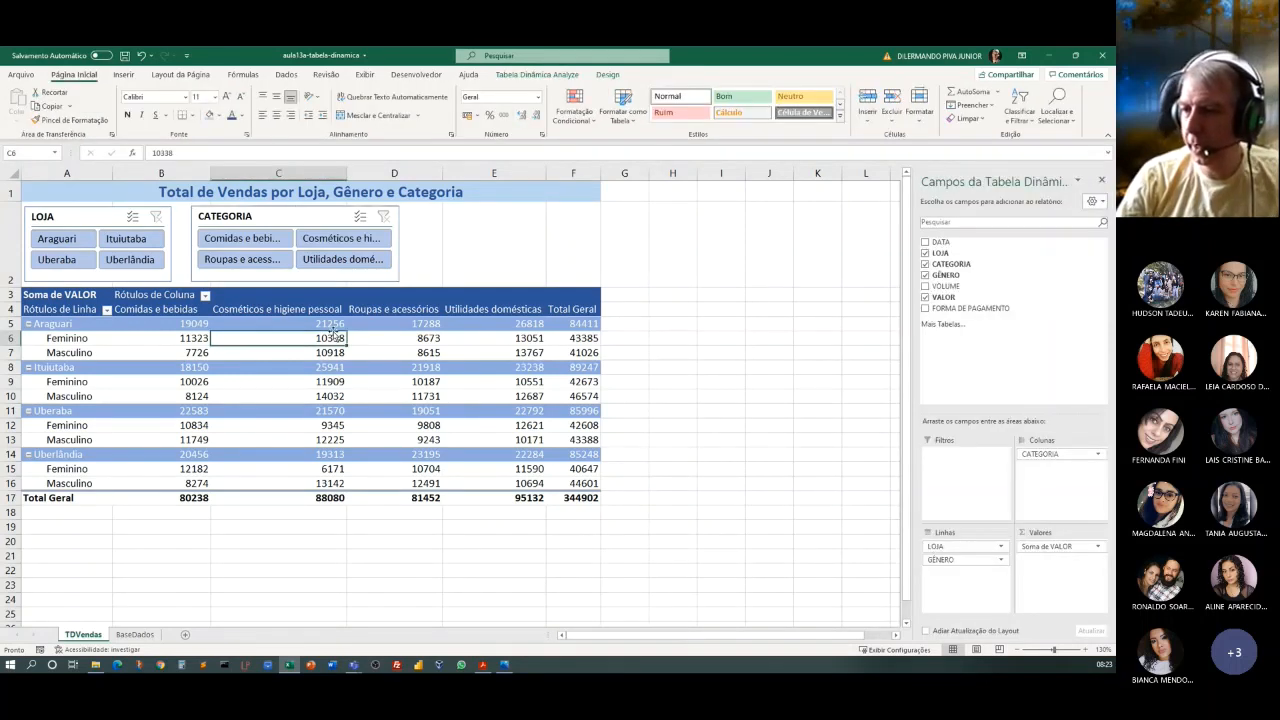
click(538, 75)
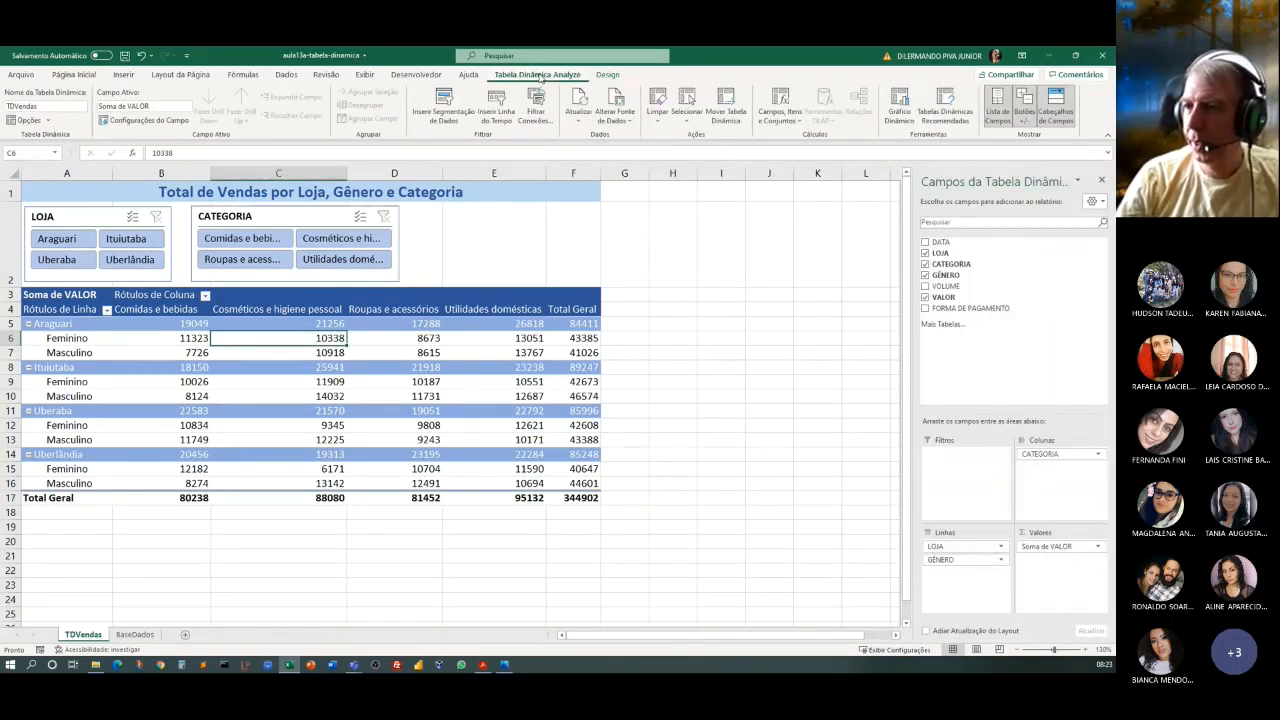
click(452, 118)
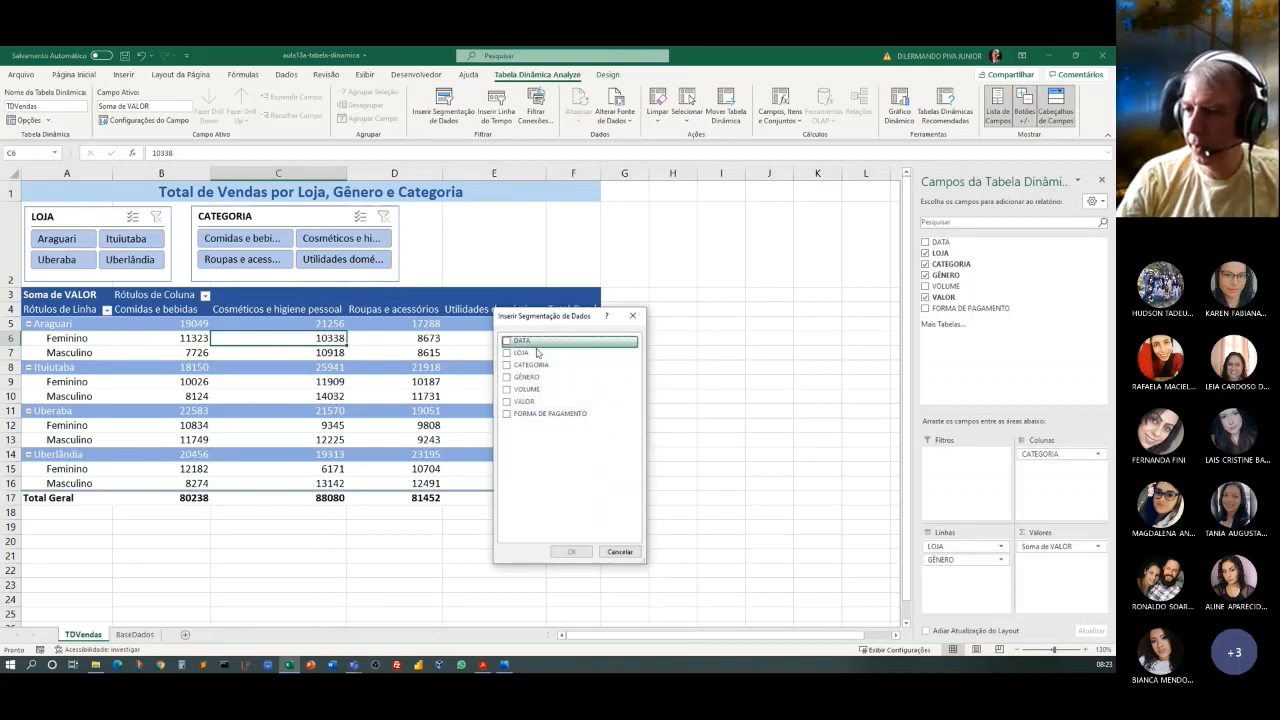
click(507, 414)
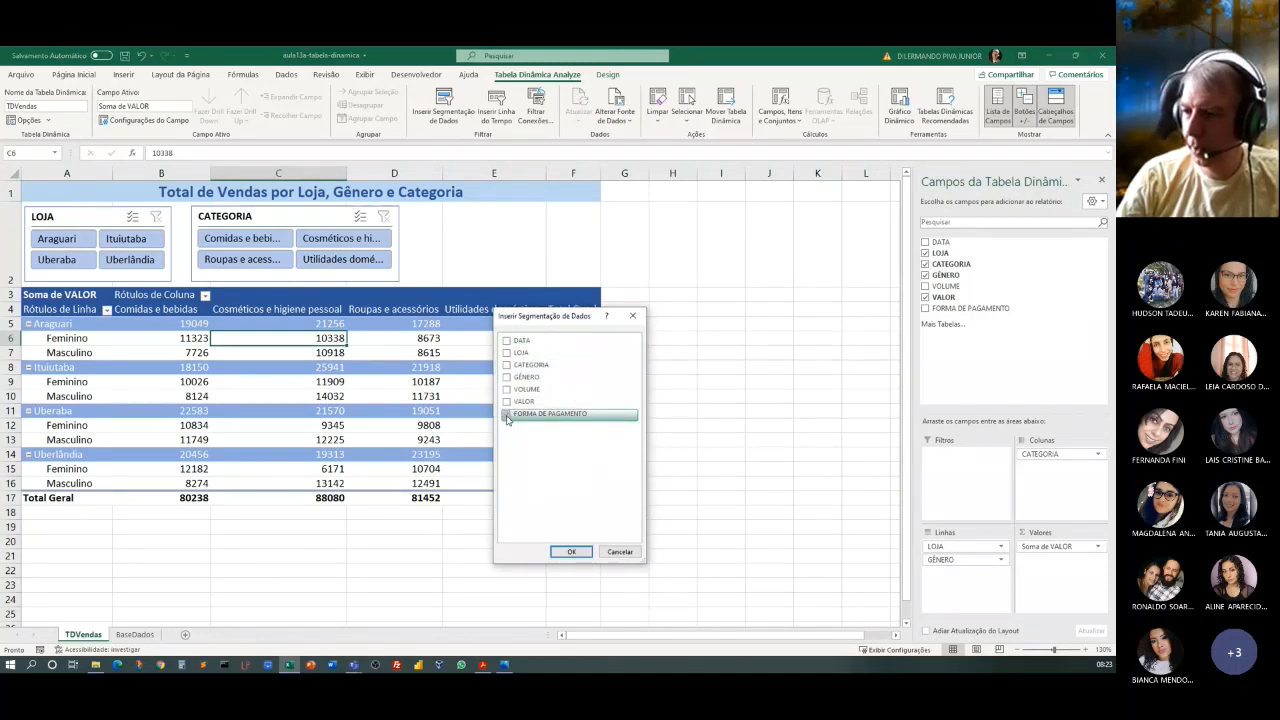
click(571, 552)
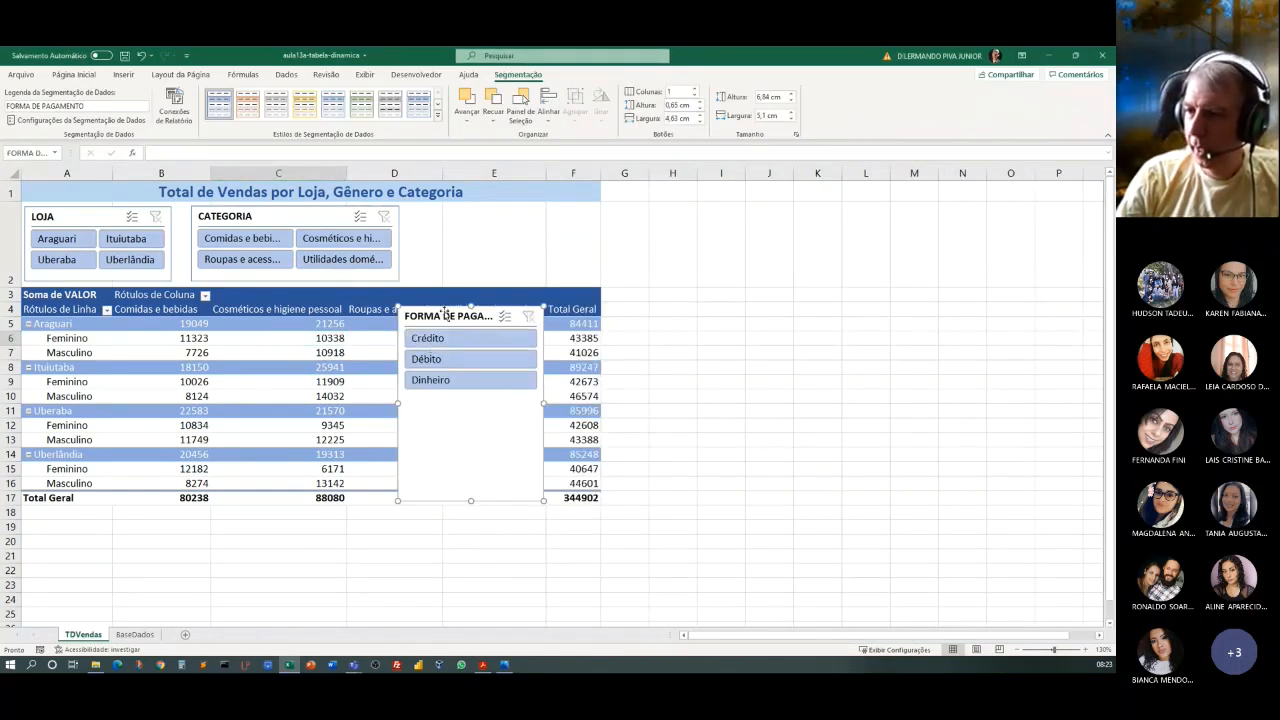
Fit the FORMA DE PAGAMENTO slicer beside CATEGORIA in row 2, with two button columns, about 2.7 cm high and 5.6 cm wide.
drag(445, 316, 466, 216)
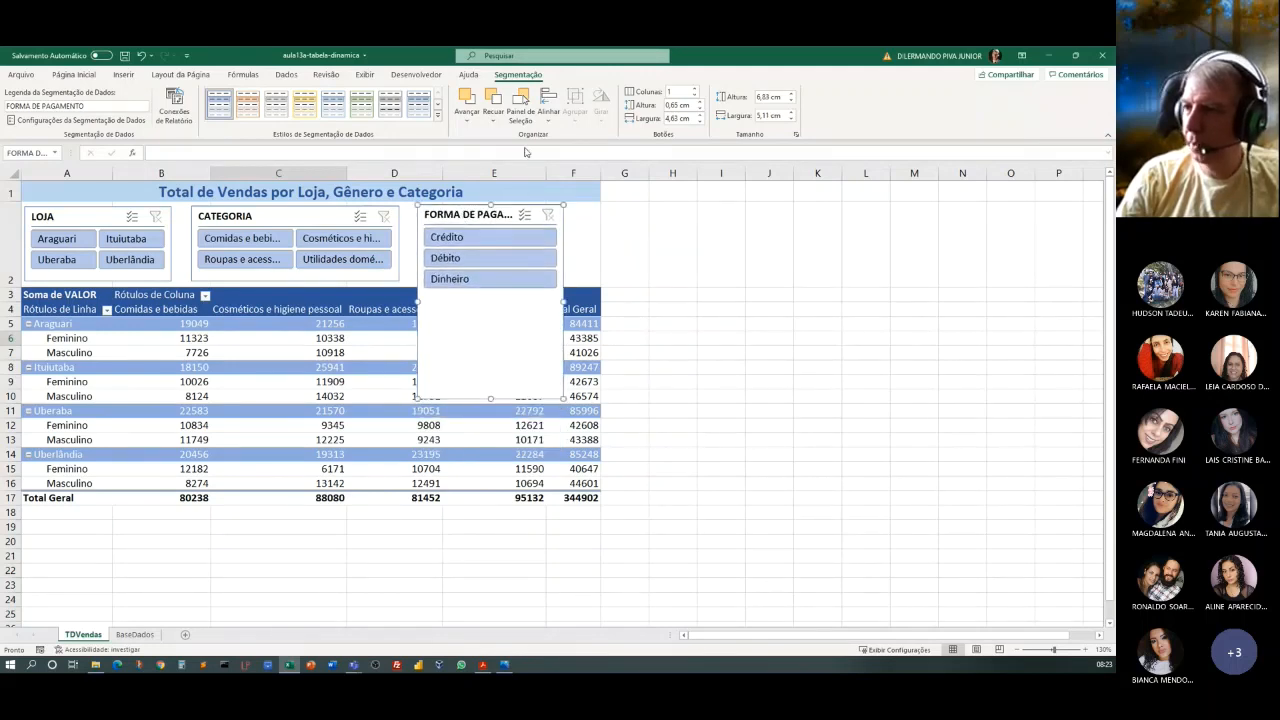
click(694, 89)
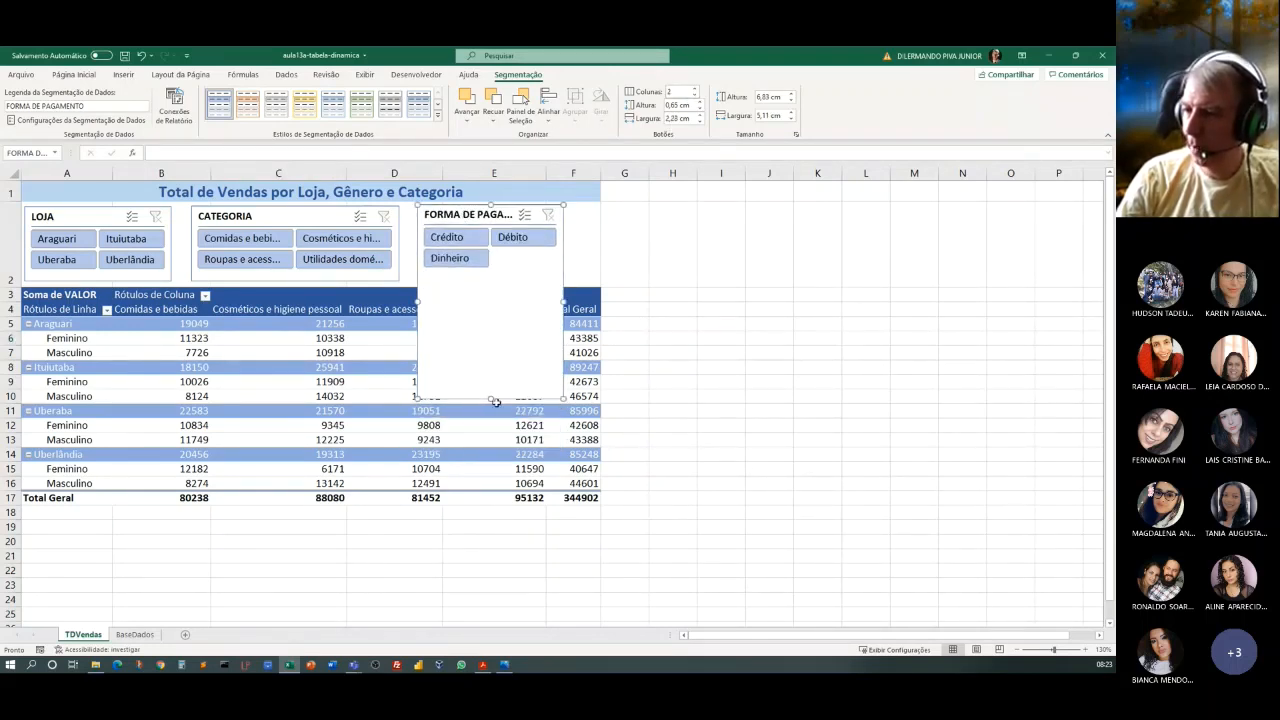
drag(490, 398, 490, 279)
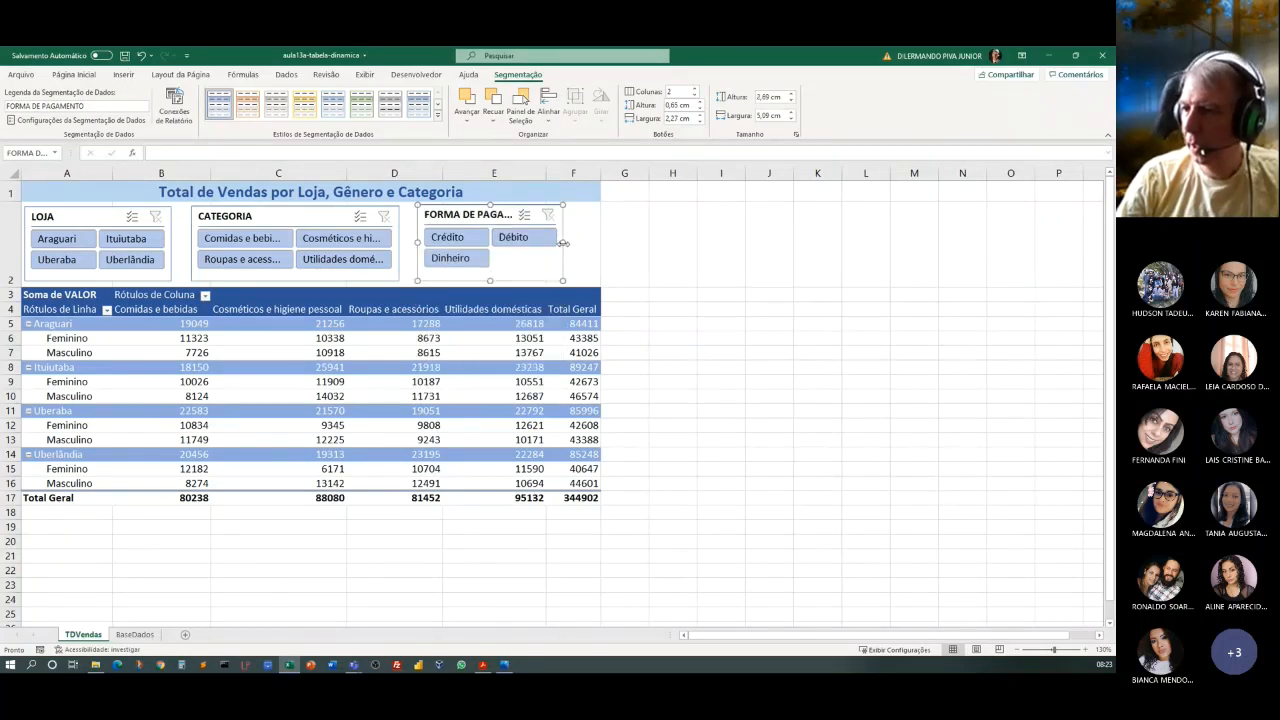
drag(564, 243, 578, 244)
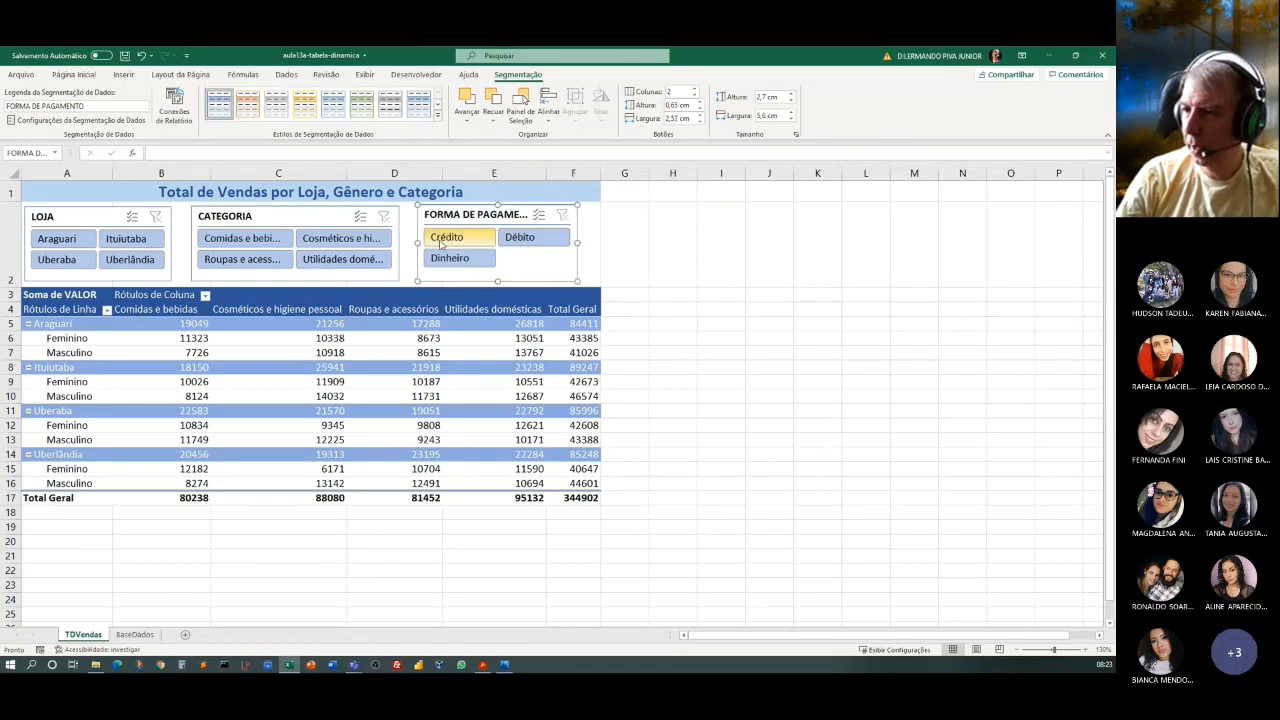
Widen the CATEGORIA slicer slightly and shift the FORMA DE PAGAMENTO slicer to end at the outer edge of column F.
click(394, 239)
drag(395, 240, 408, 242)
drag(505, 216, 528, 218)
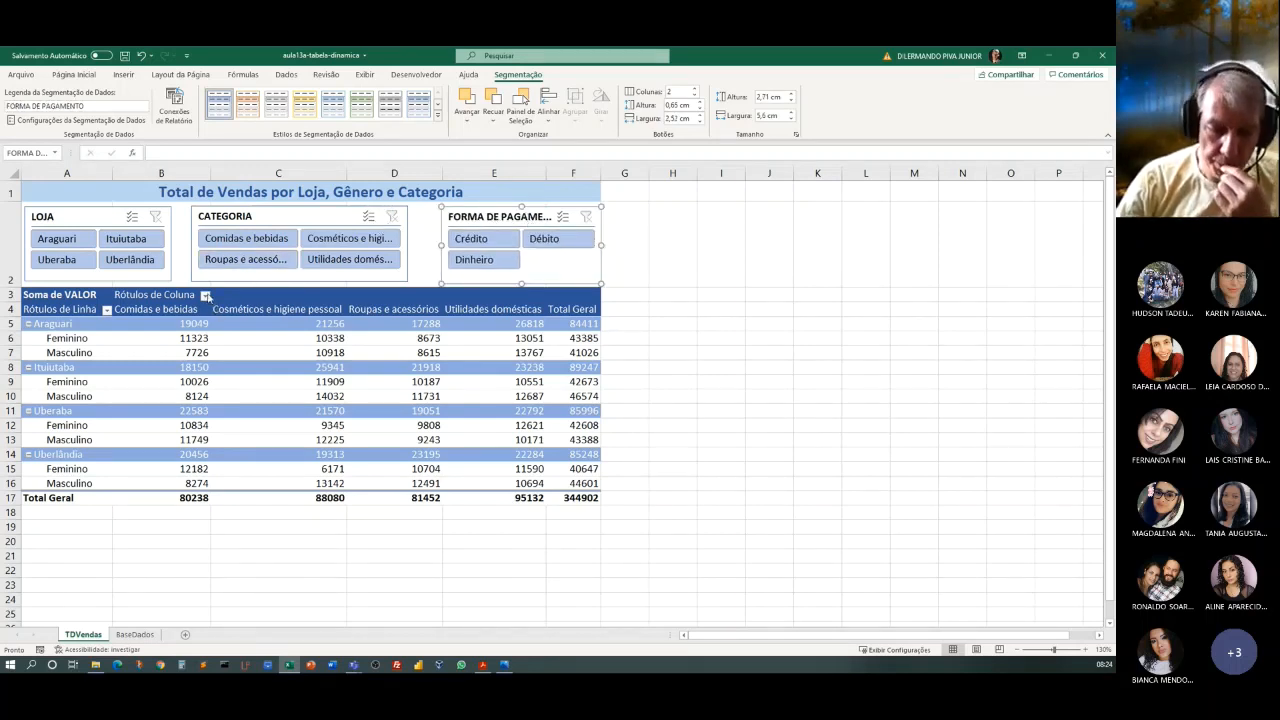
Distribute the LOJA, CATEGORIA and FORMA DE PAGAMENTO slicers evenly in the horizontal direction.
click(77, 219)
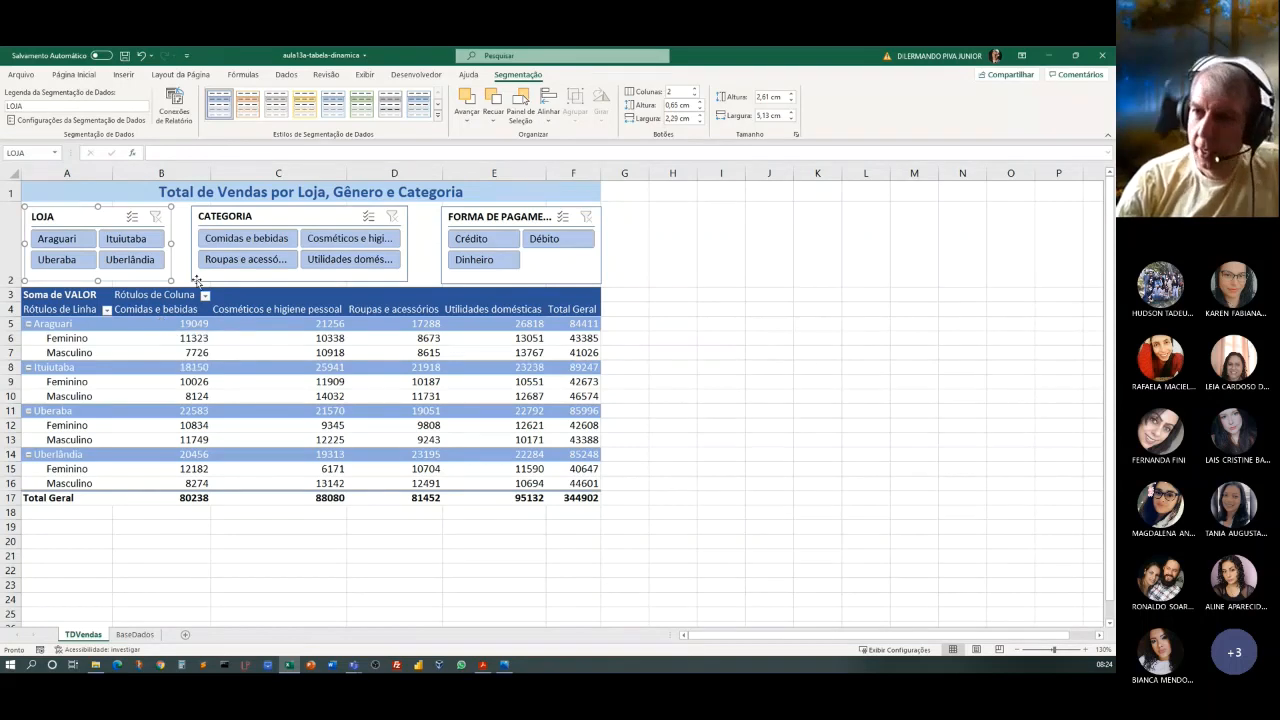
click(273, 212)
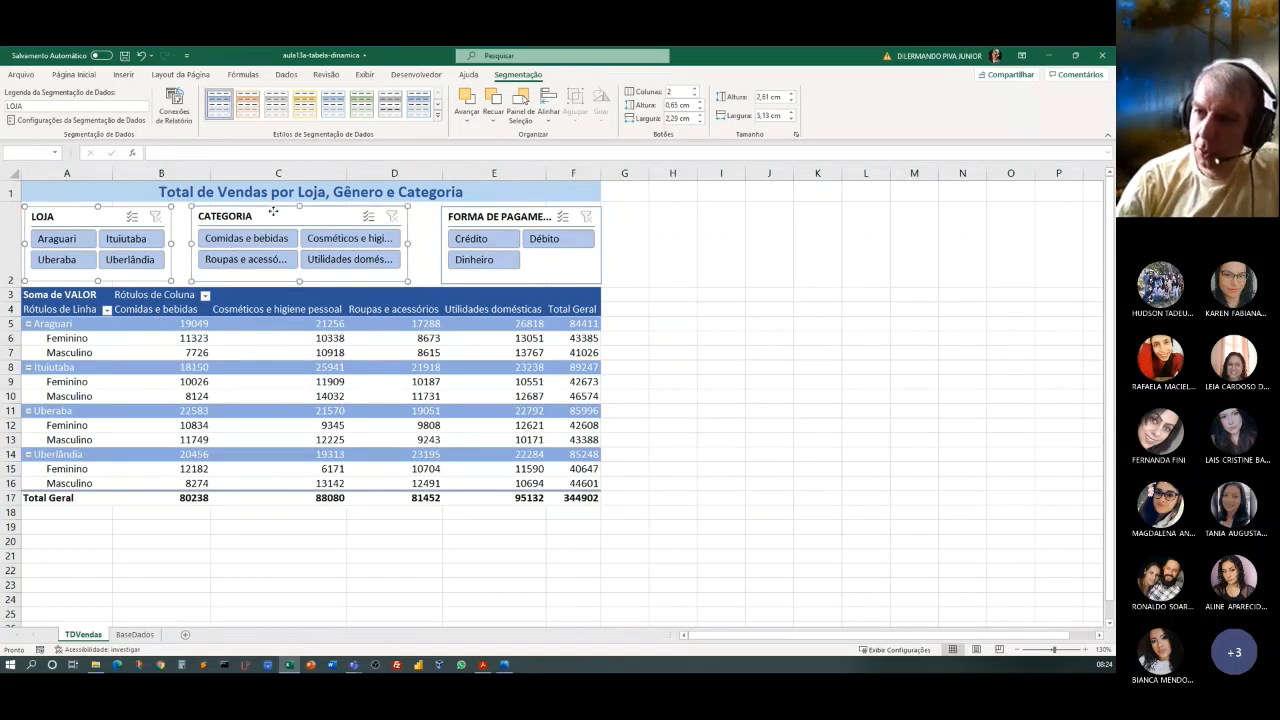
ctrl+click(506, 220)
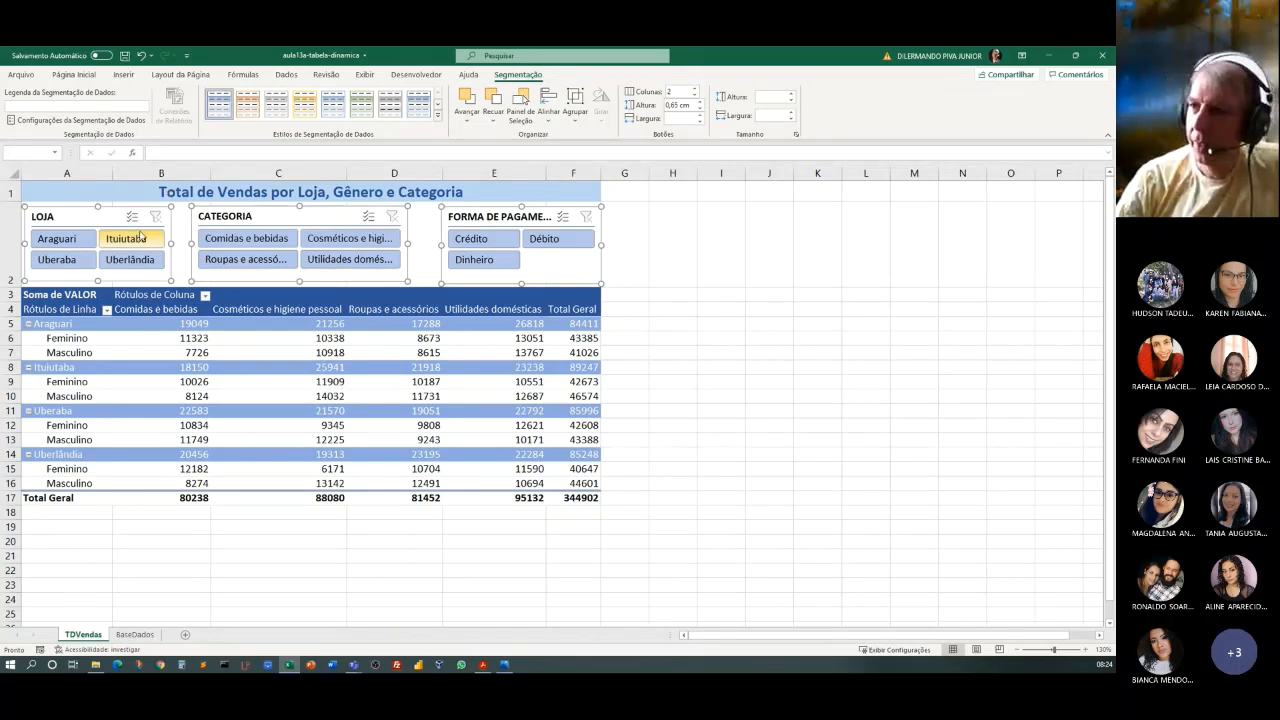
click(547, 118)
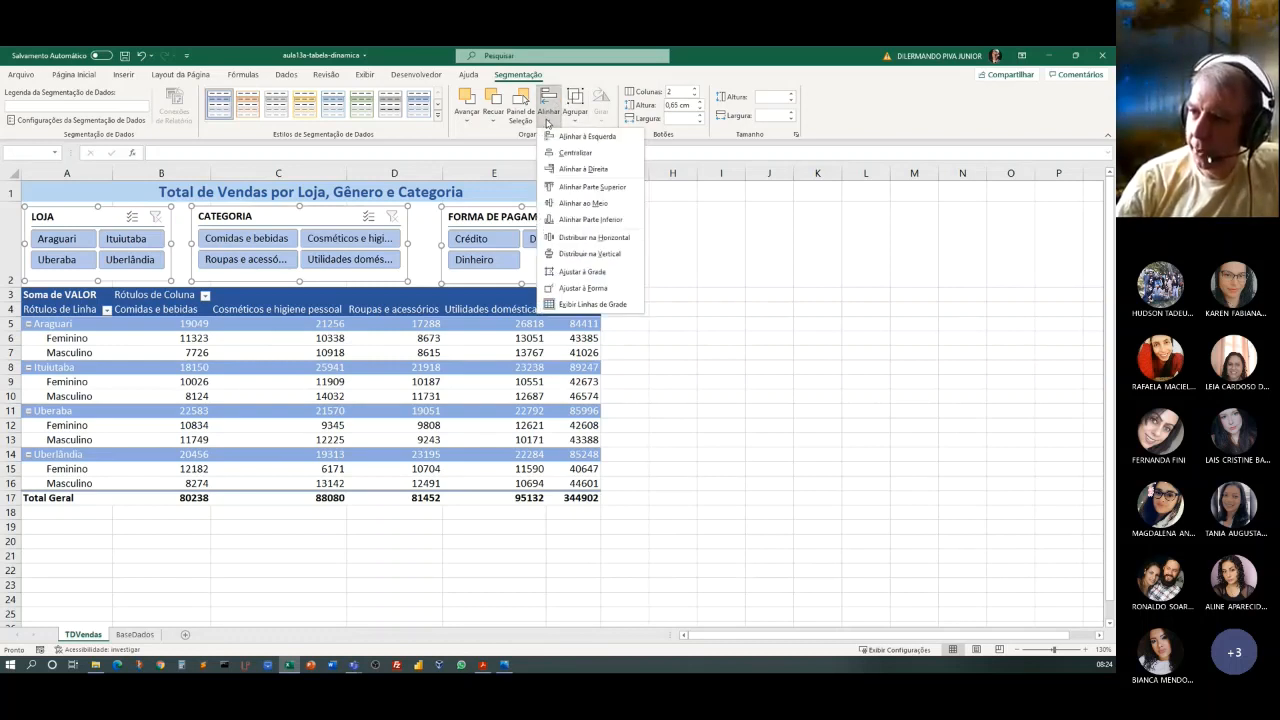
click(598, 238)
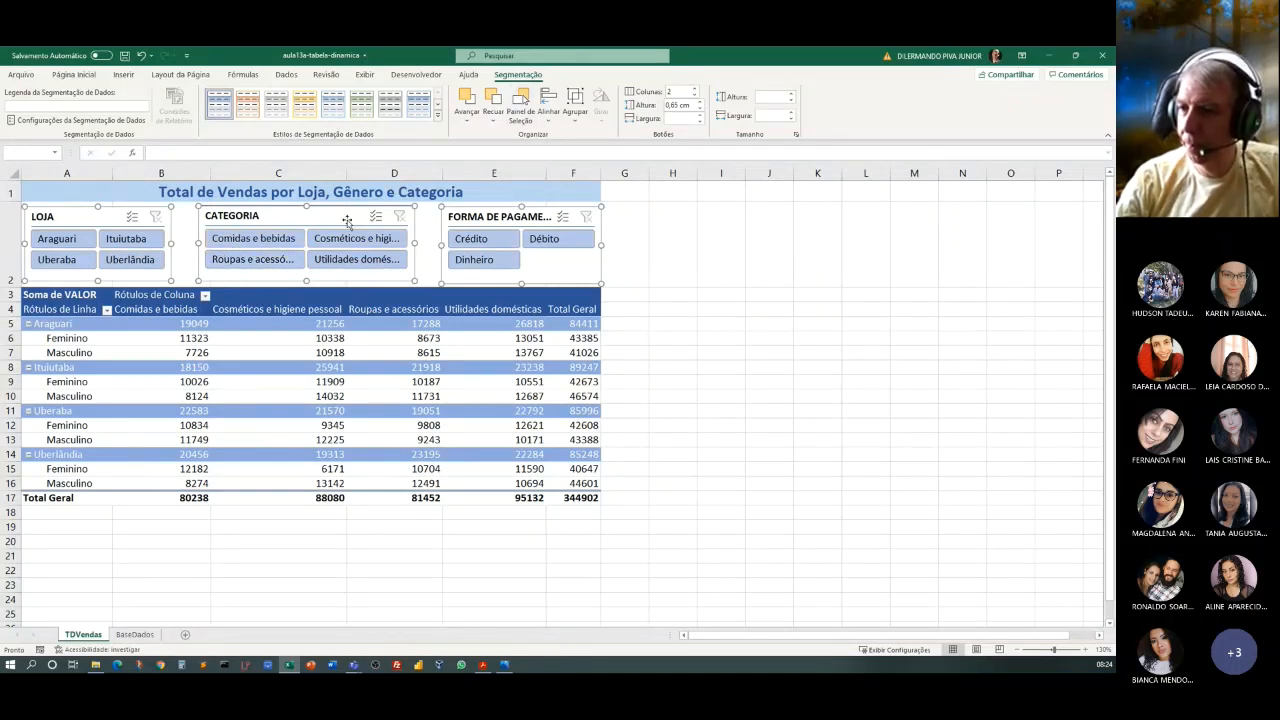
Align the top edges of the LOJA, CATEGORIA and FORMA DE PAGAMENTO slicers and deselect them.
click(547, 122)
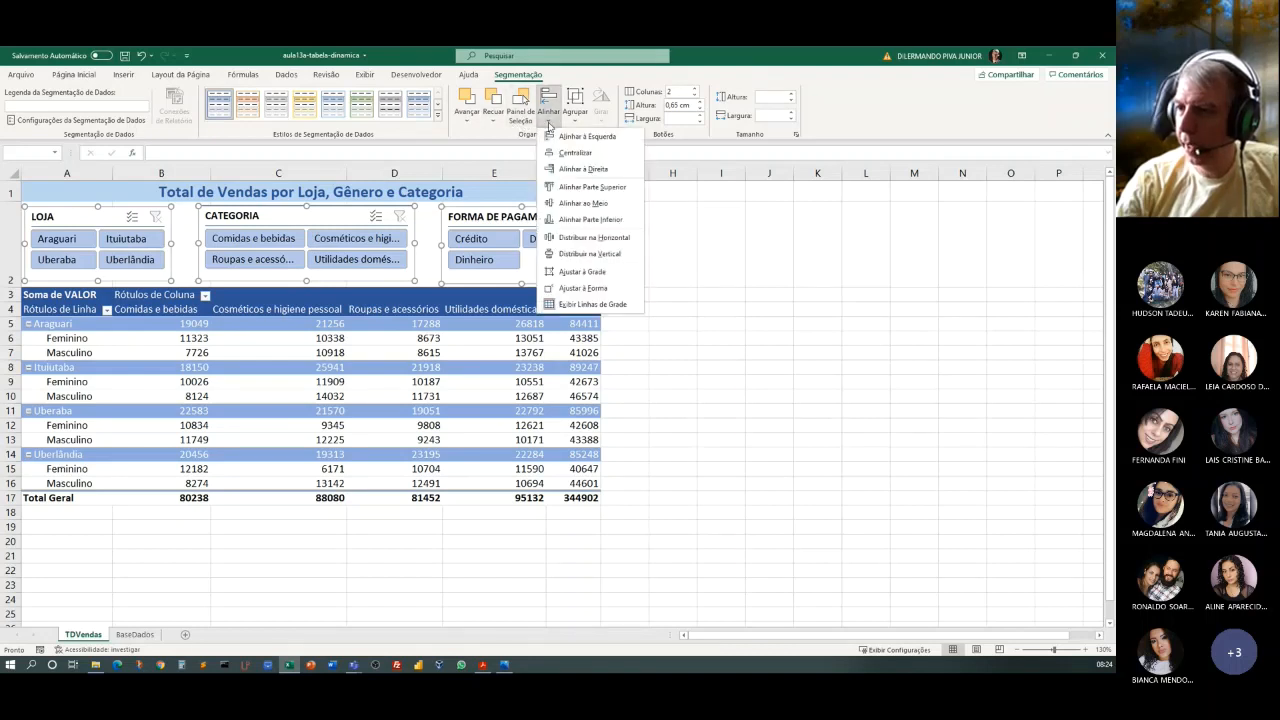
click(584, 189)
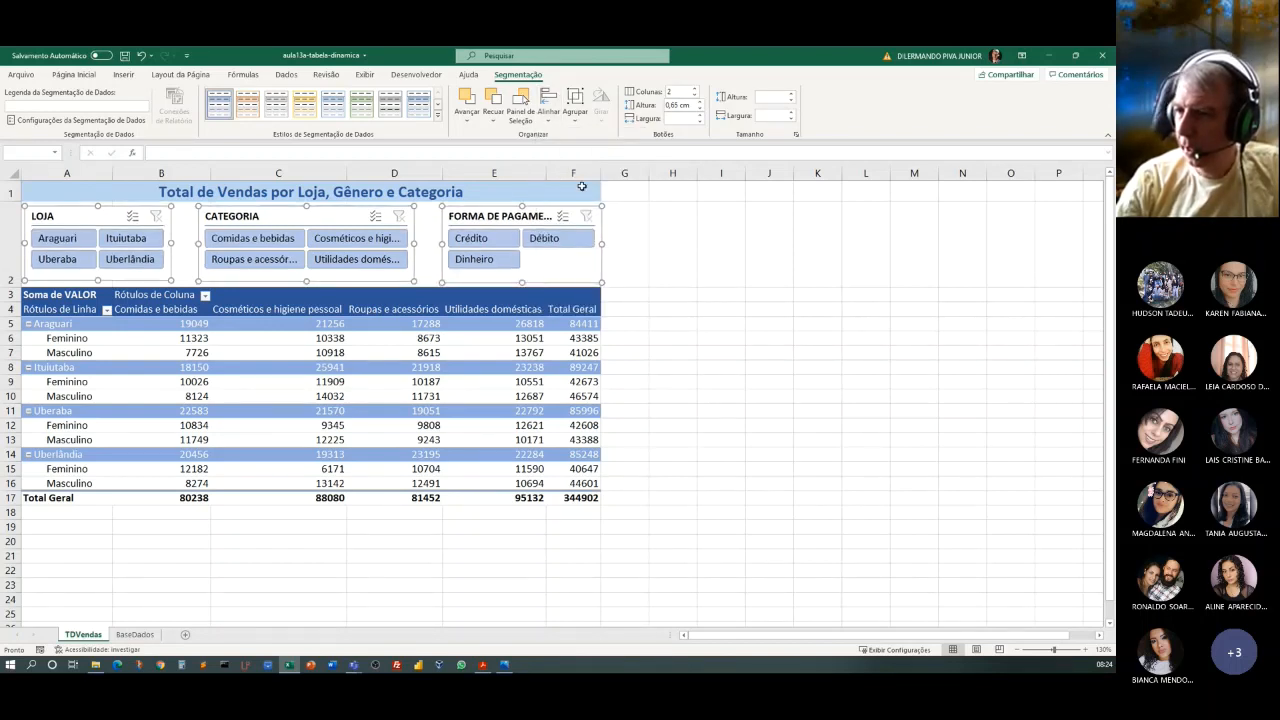
click(884, 329)
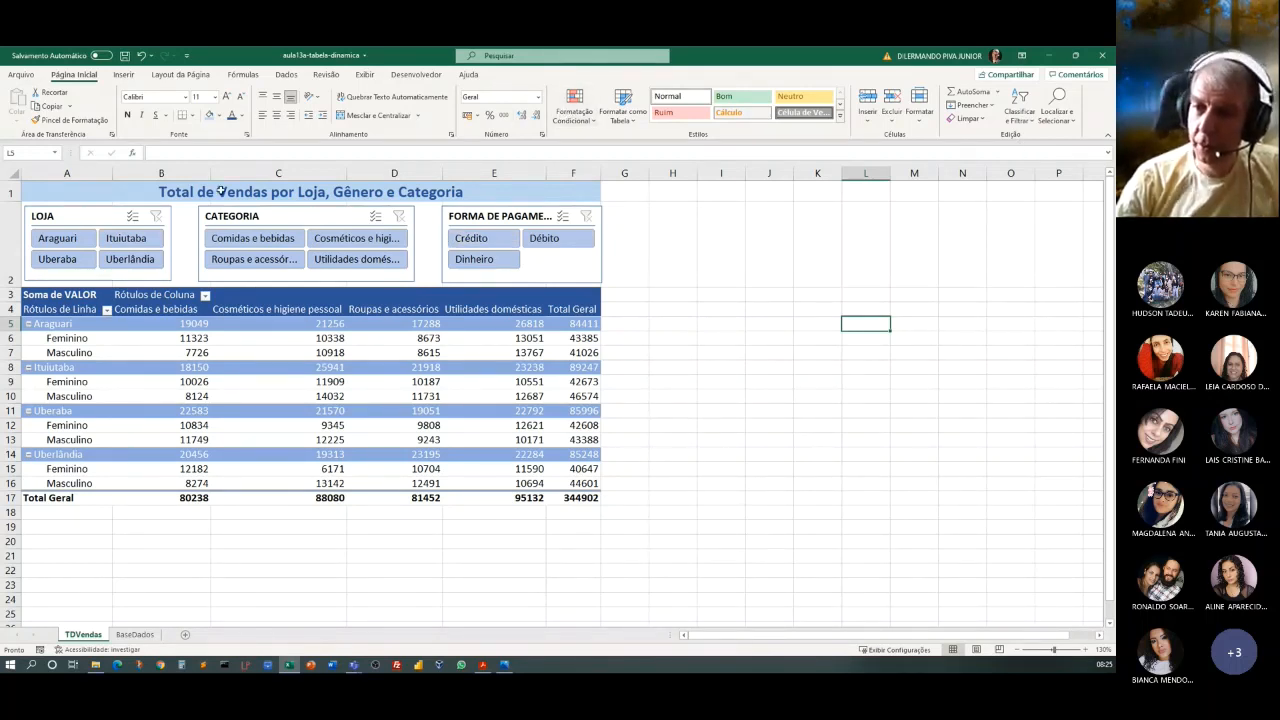
Filter the pivot table to Ituiutaba and Comidas e bebidas with the slicers, and remove both filters again.
click(133, 240)
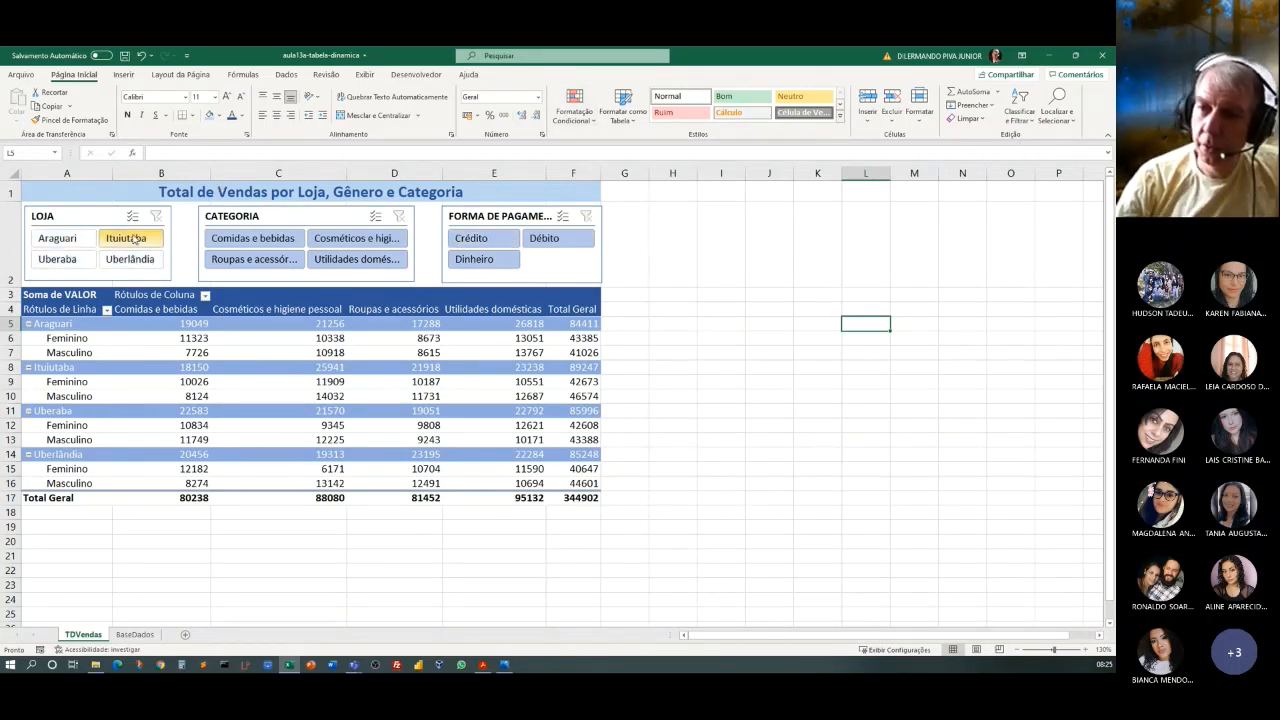
click(249, 241)
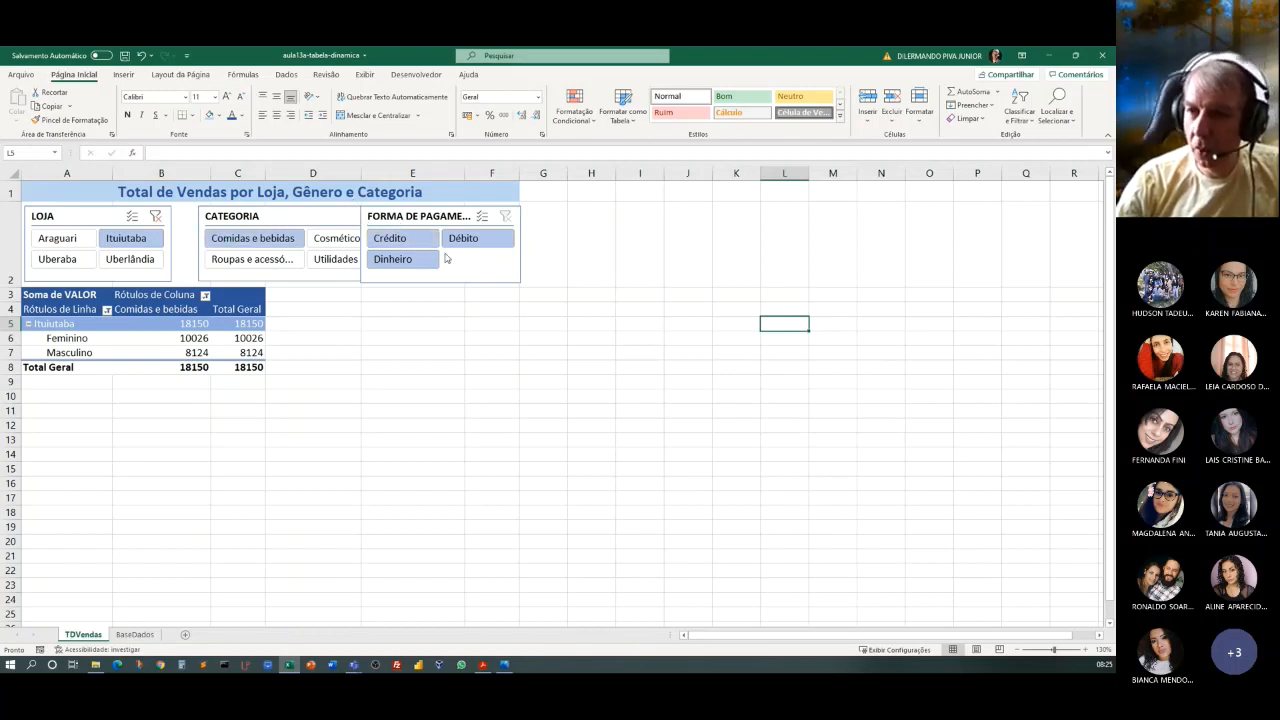
click(142, 57)
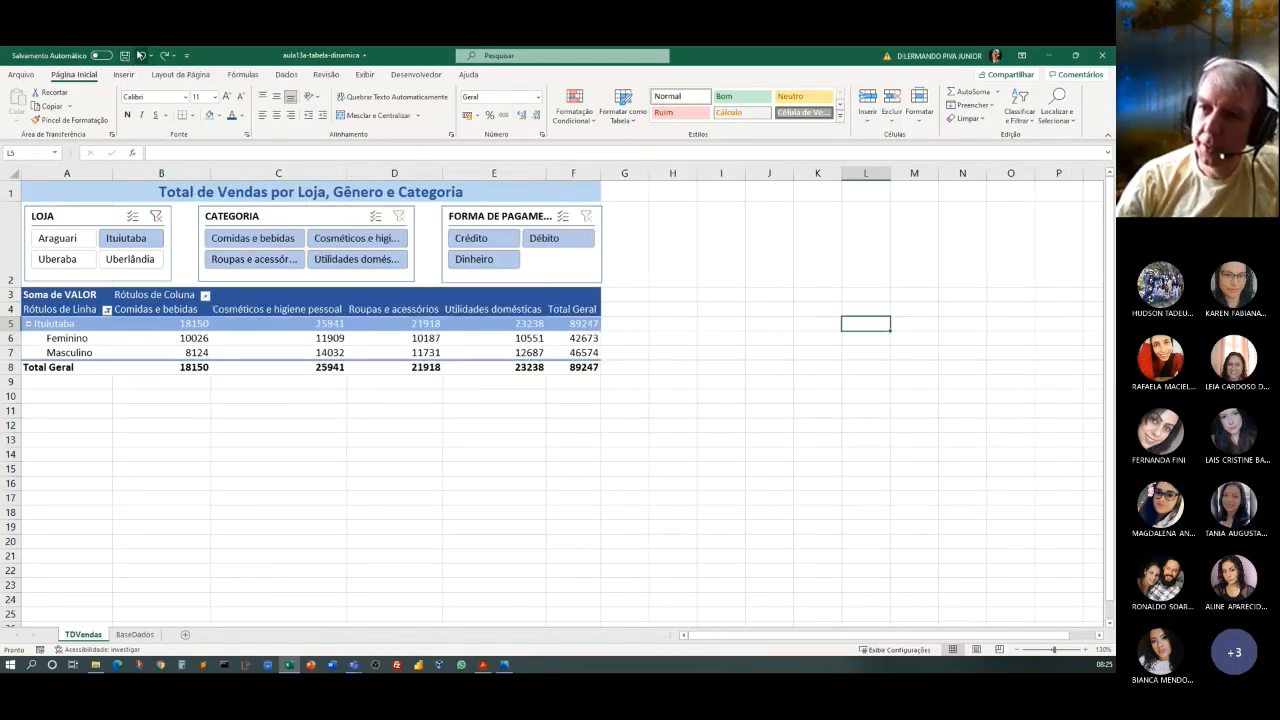
click(156, 216)
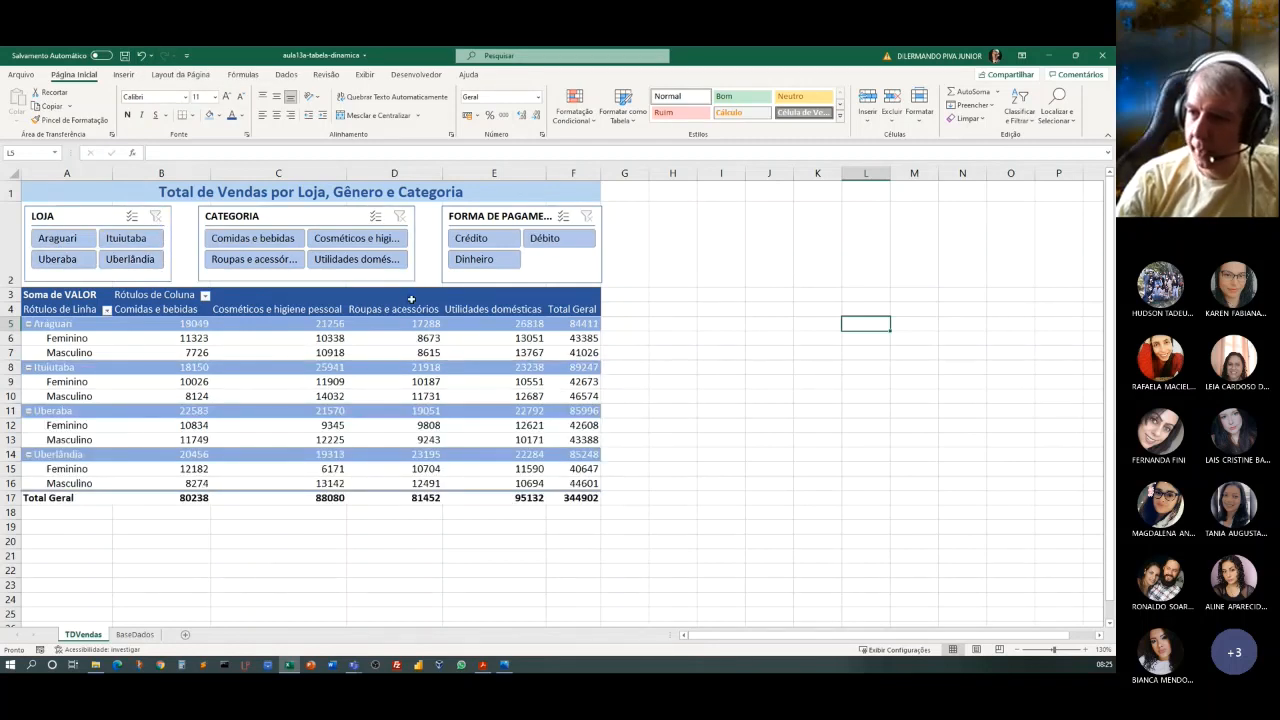
Turn off automatic column-width adjustment on update in the options of the TDVendas pivot table.
click(267, 358)
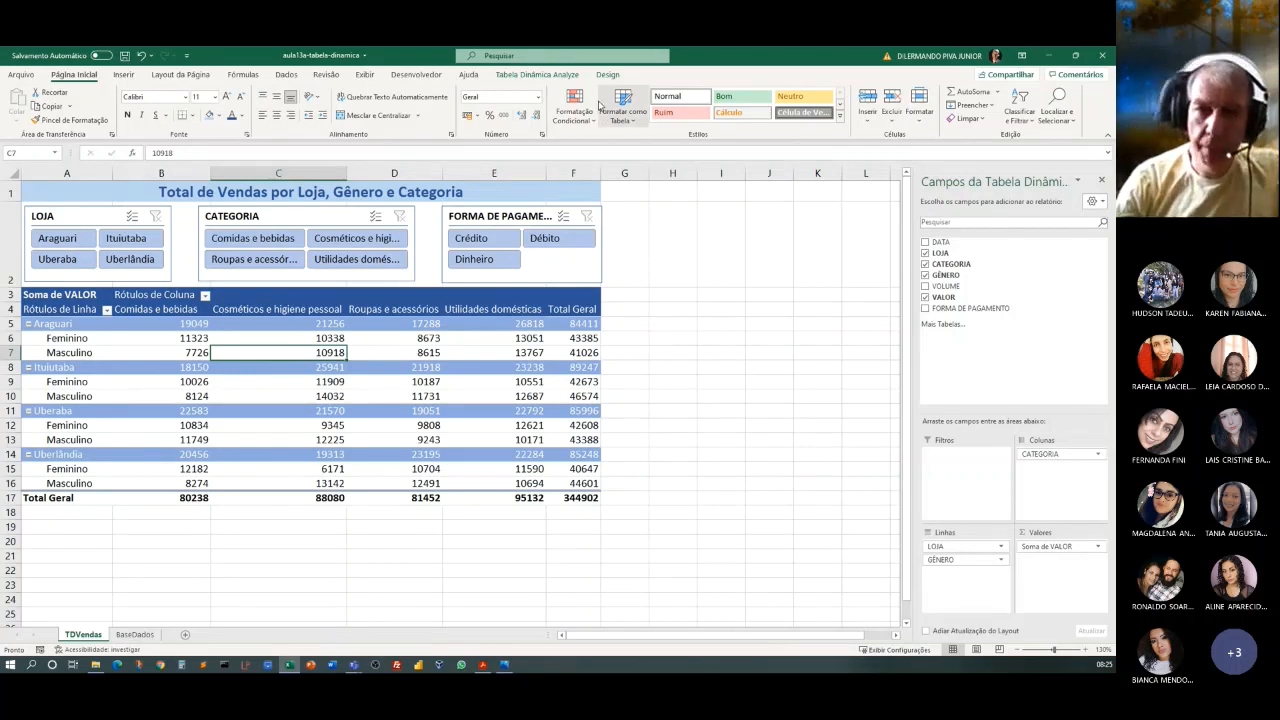
click(536, 75)
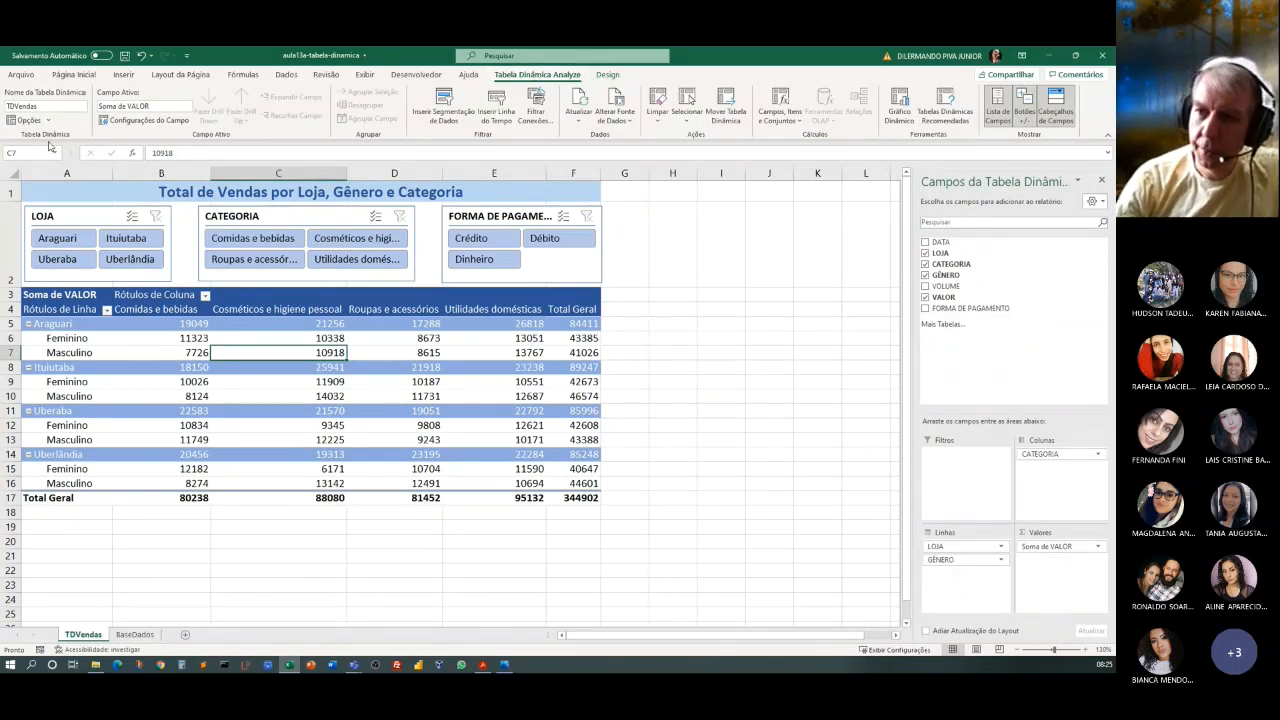
click(48, 120)
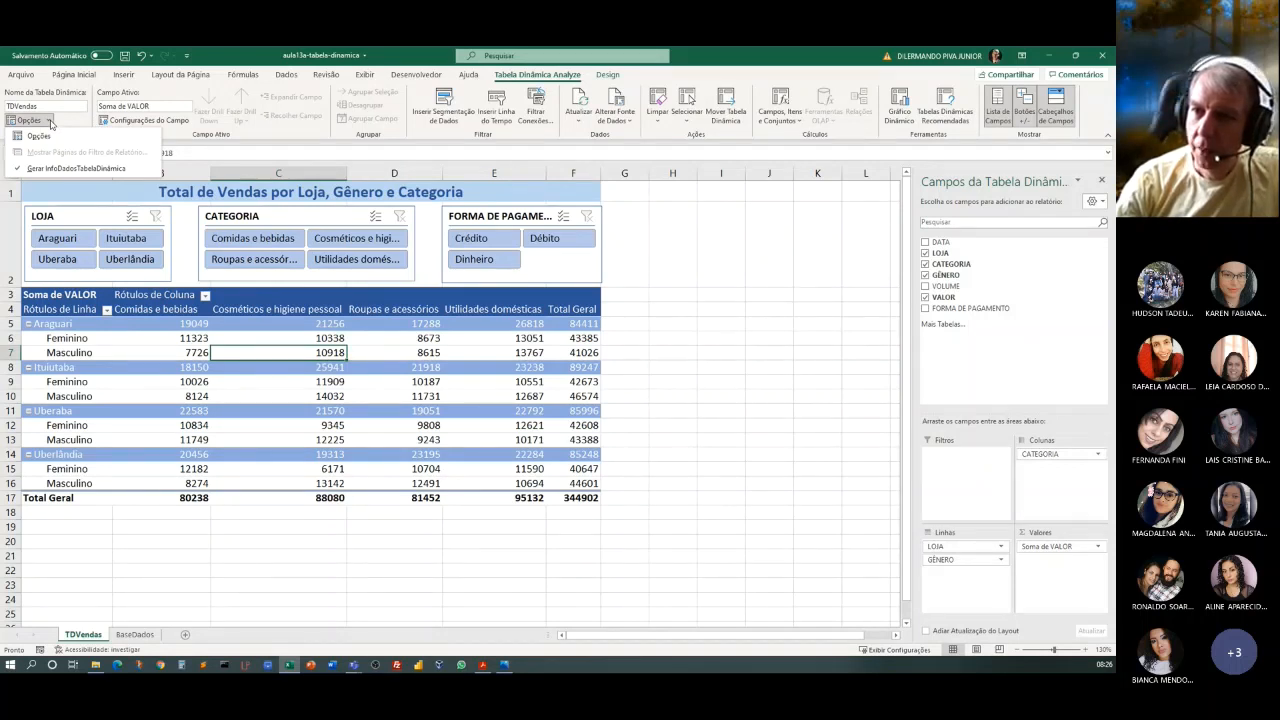
click(40, 136)
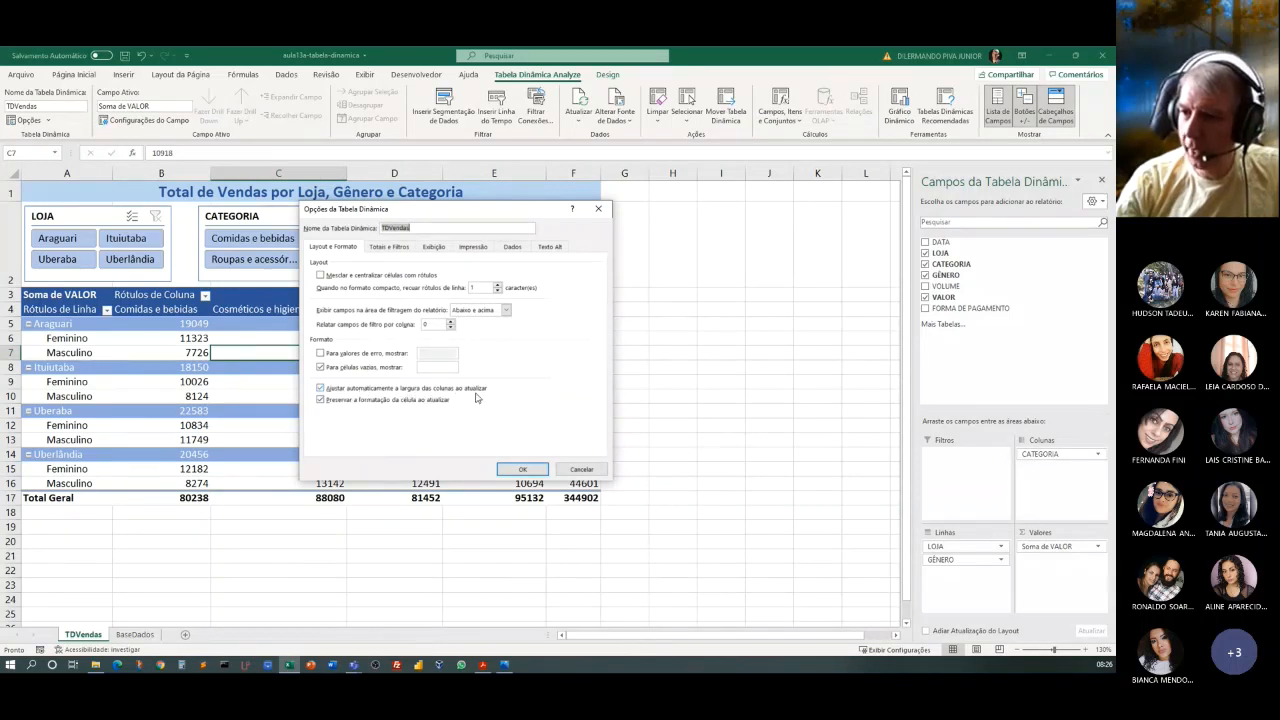
click(322, 388)
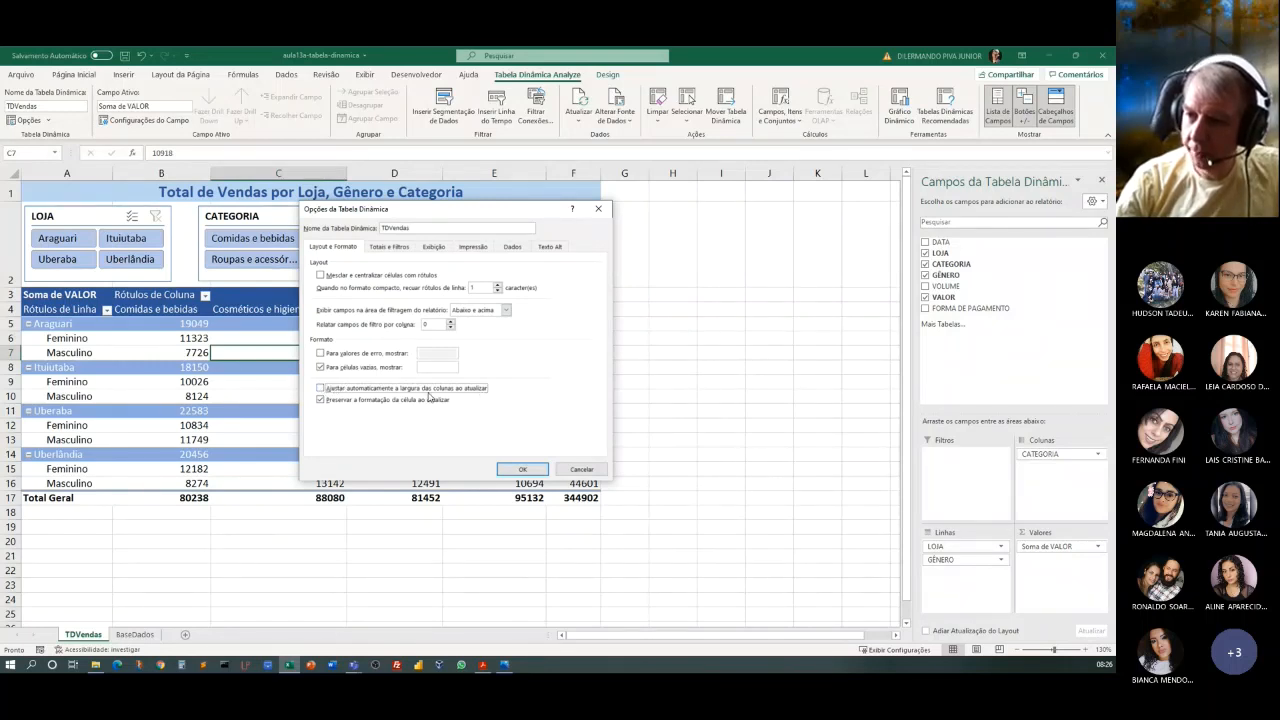
click(523, 470)
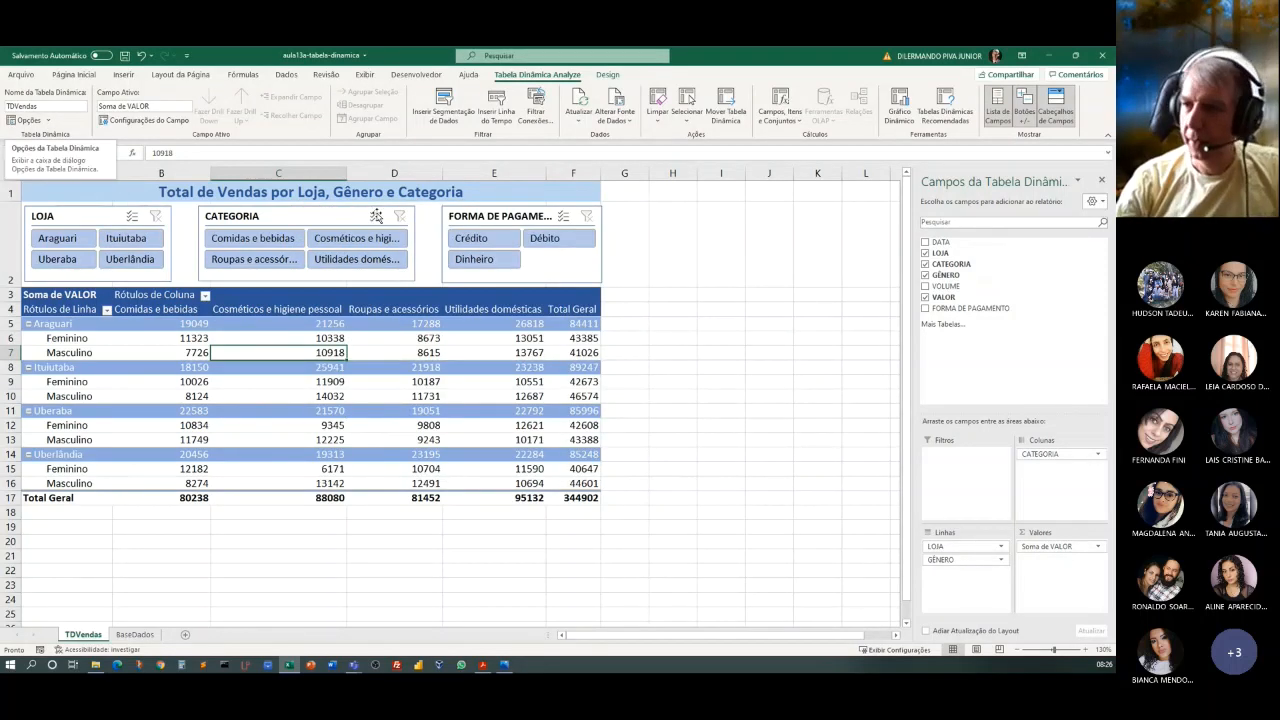
Review the column-width adjustment setting in the TDVendas pivot table options.
click(364, 357)
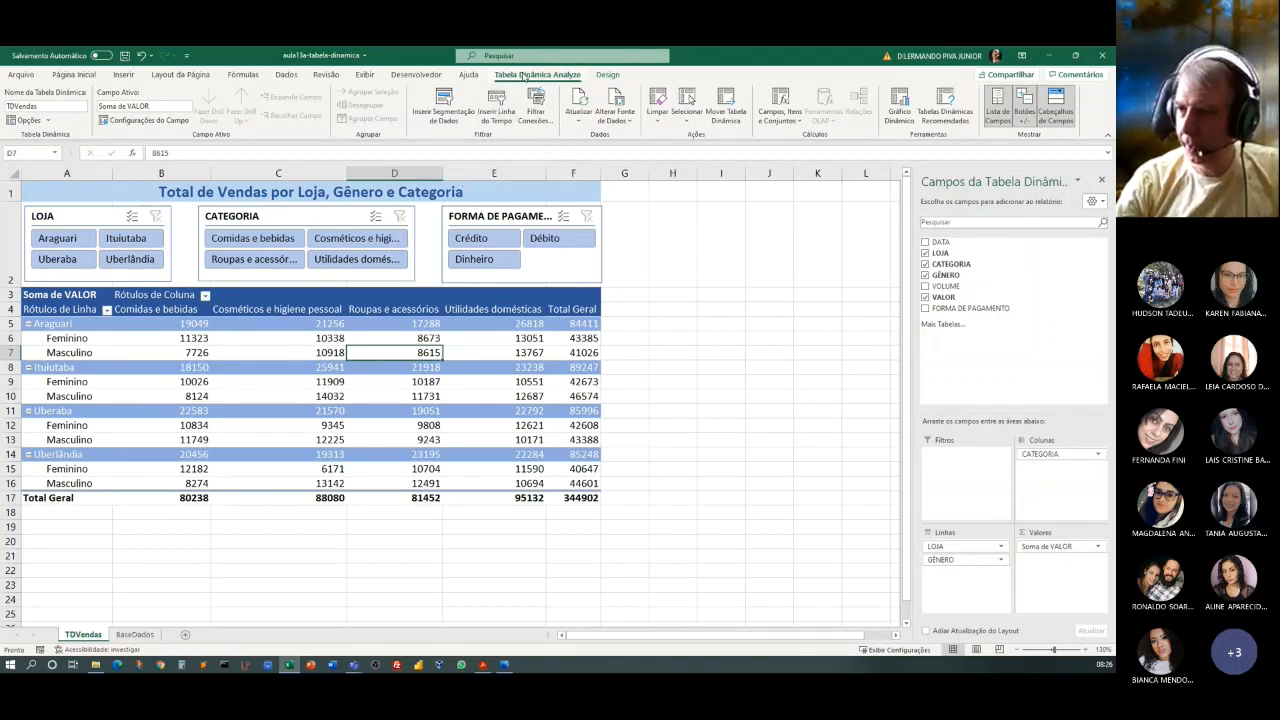
click(47, 121)
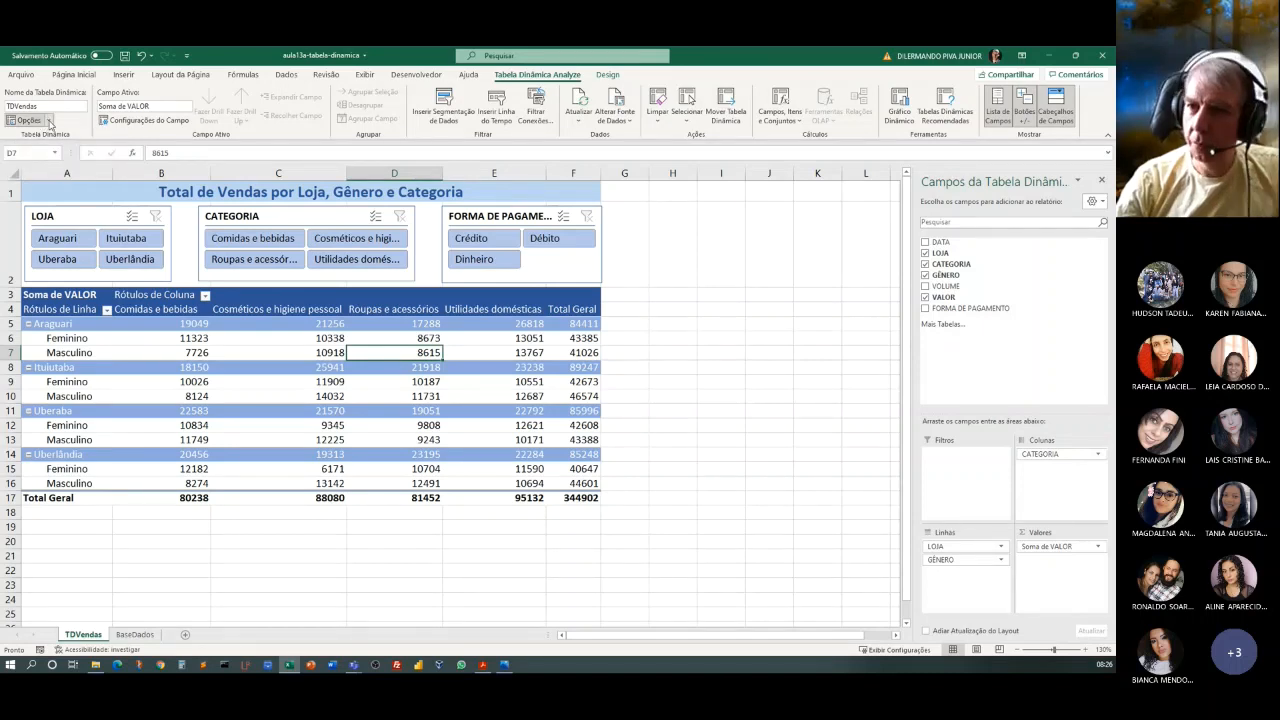
click(40, 137)
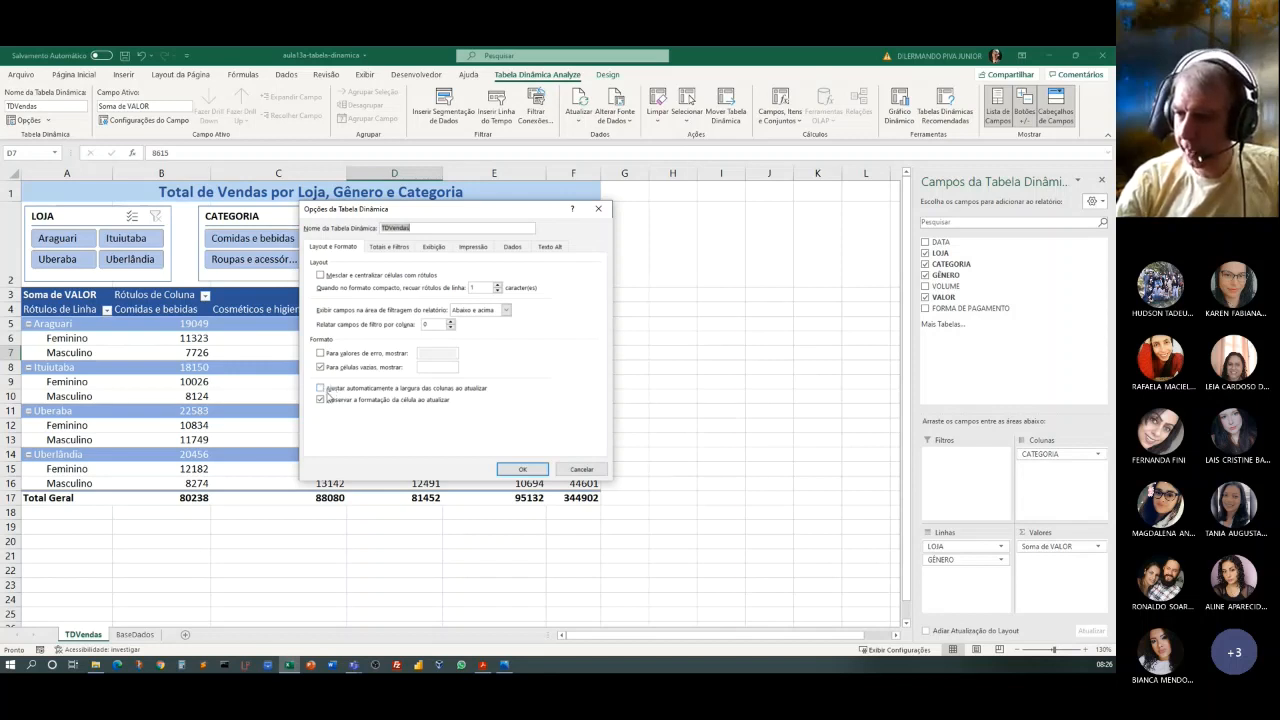
click(522, 469)
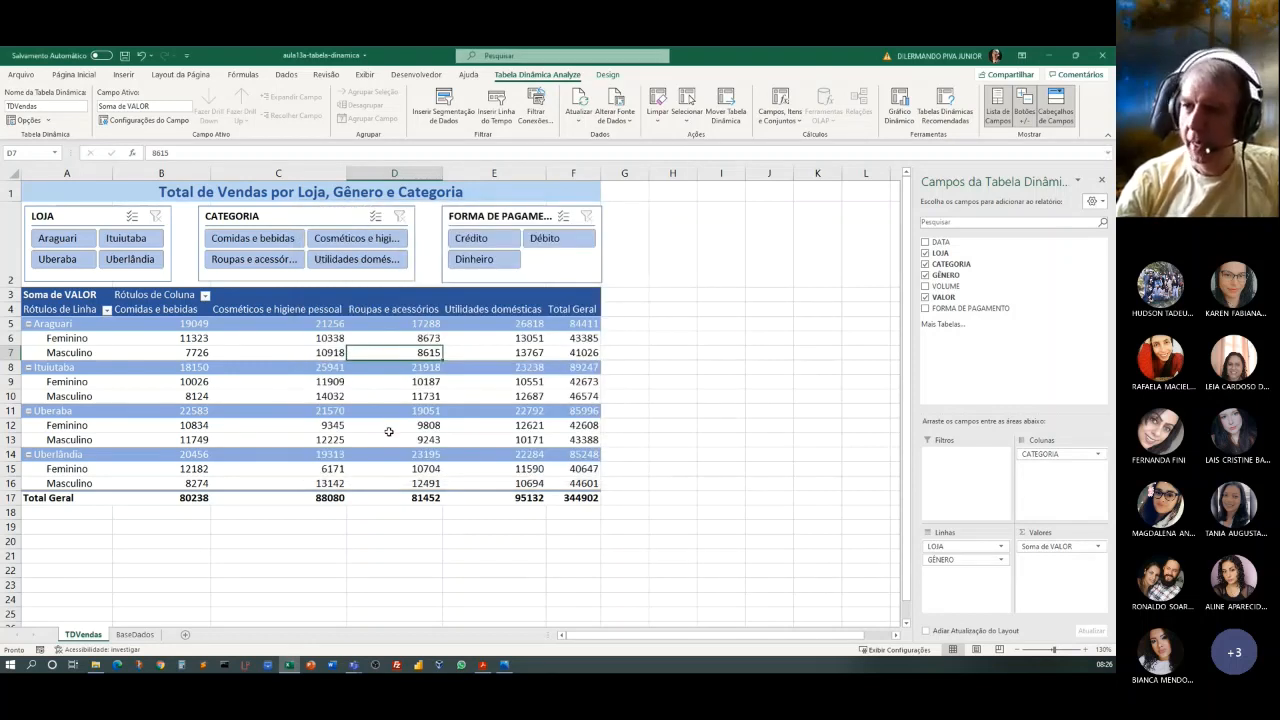
Filter the pivot table by Ituiutaba, Comidas e bebidas and Crédito with the slicers, and clear all three filters.
click(127, 239)
click(256, 240)
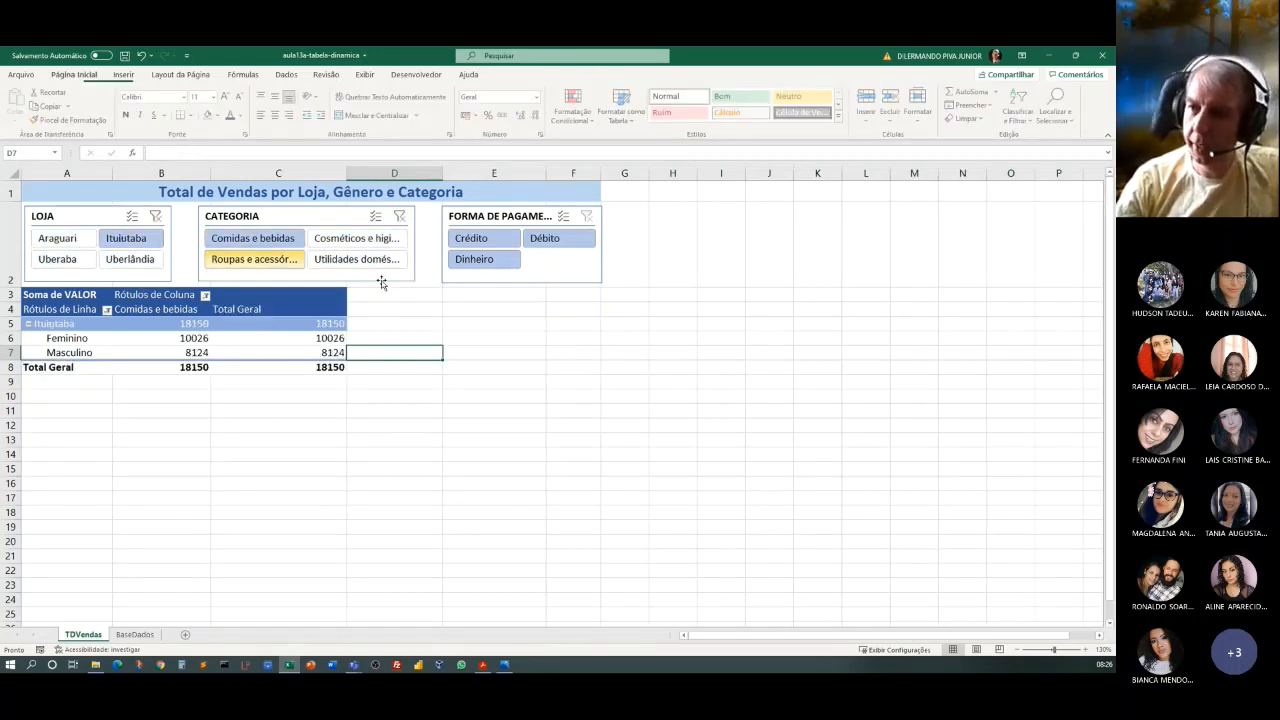
click(471, 238)
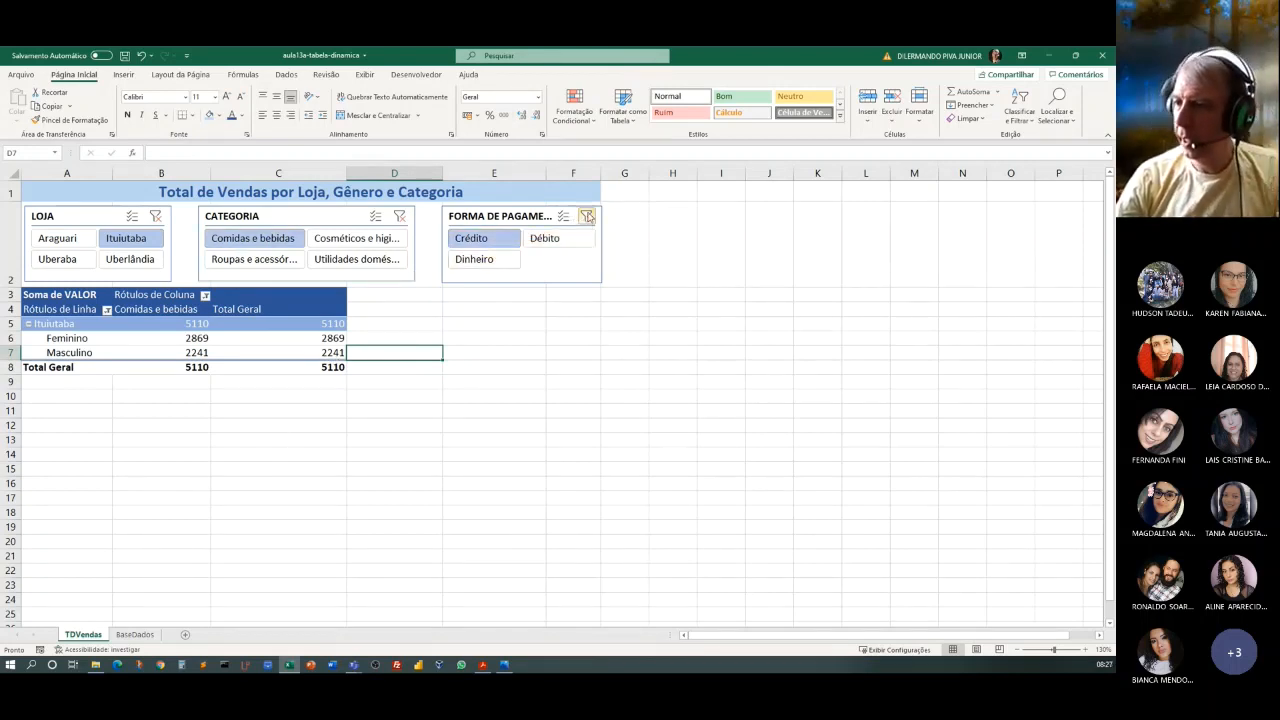
click(587, 216)
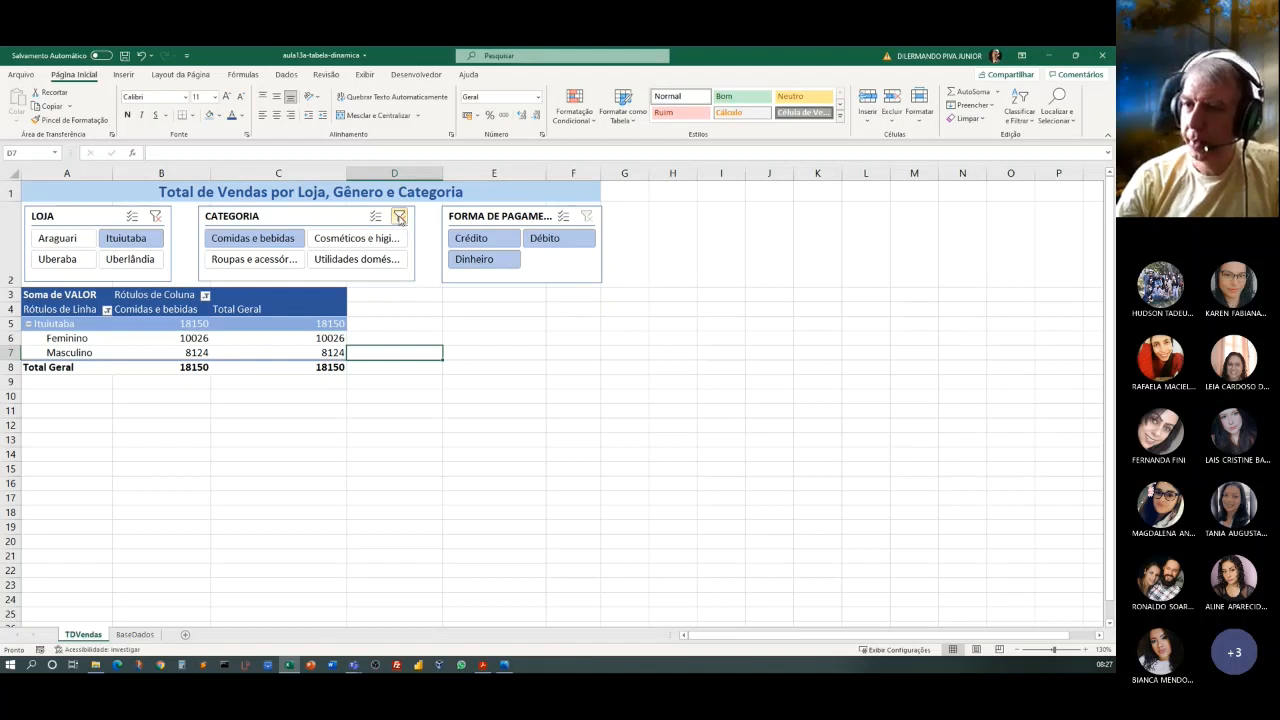
click(399, 216)
click(155, 216)
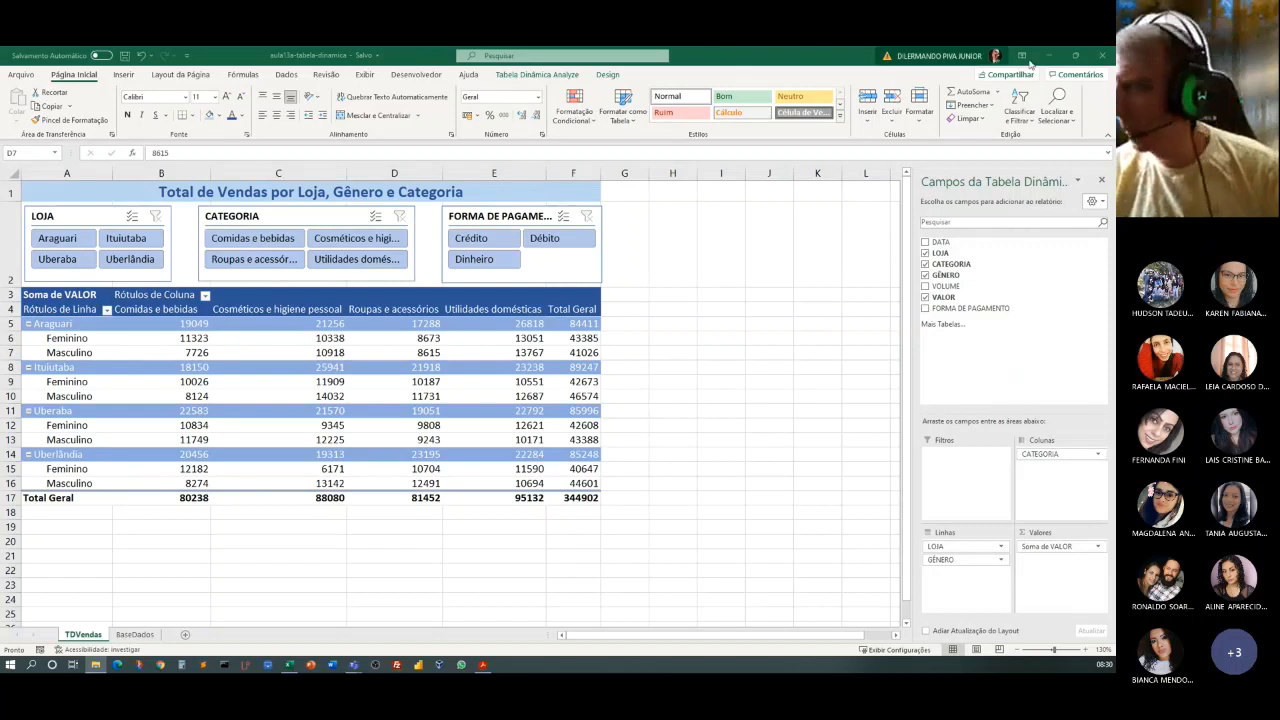
Close the current workbook and open aula13b-grafico-dinamico-final from the Aula13 folder with editing enabled.
click(1104, 58)
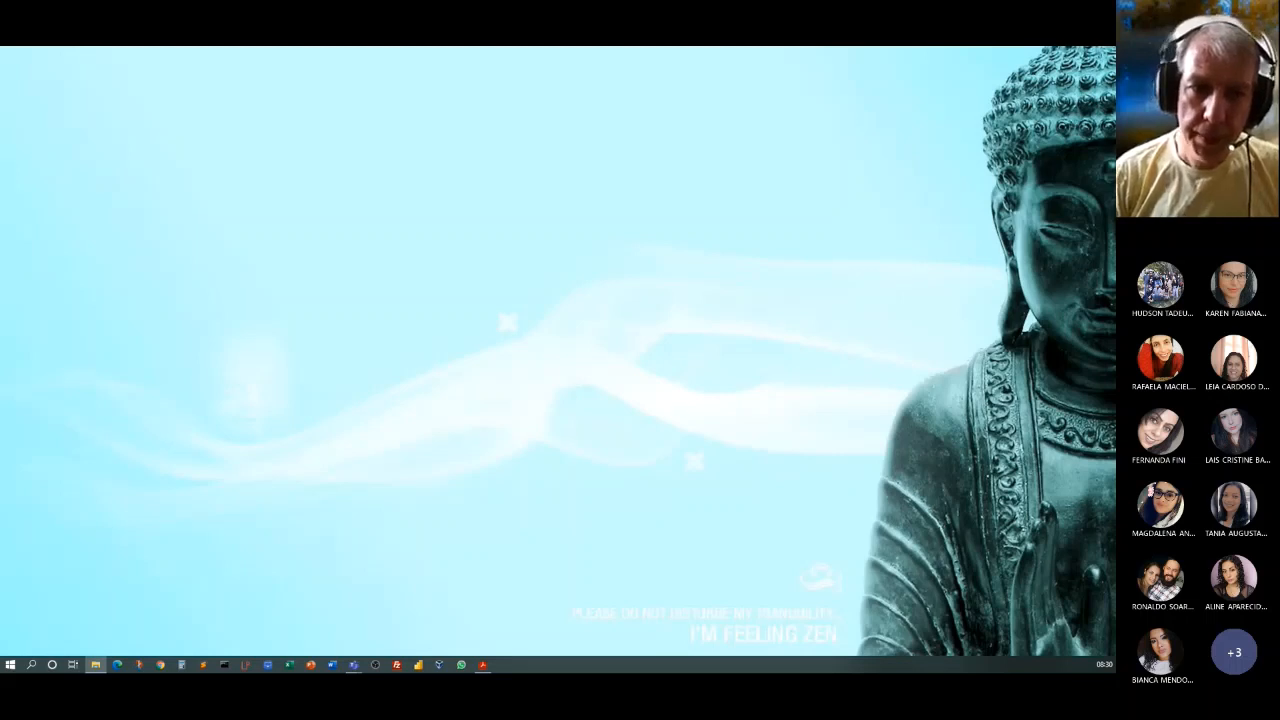
drag(0, 245, 367, 119)
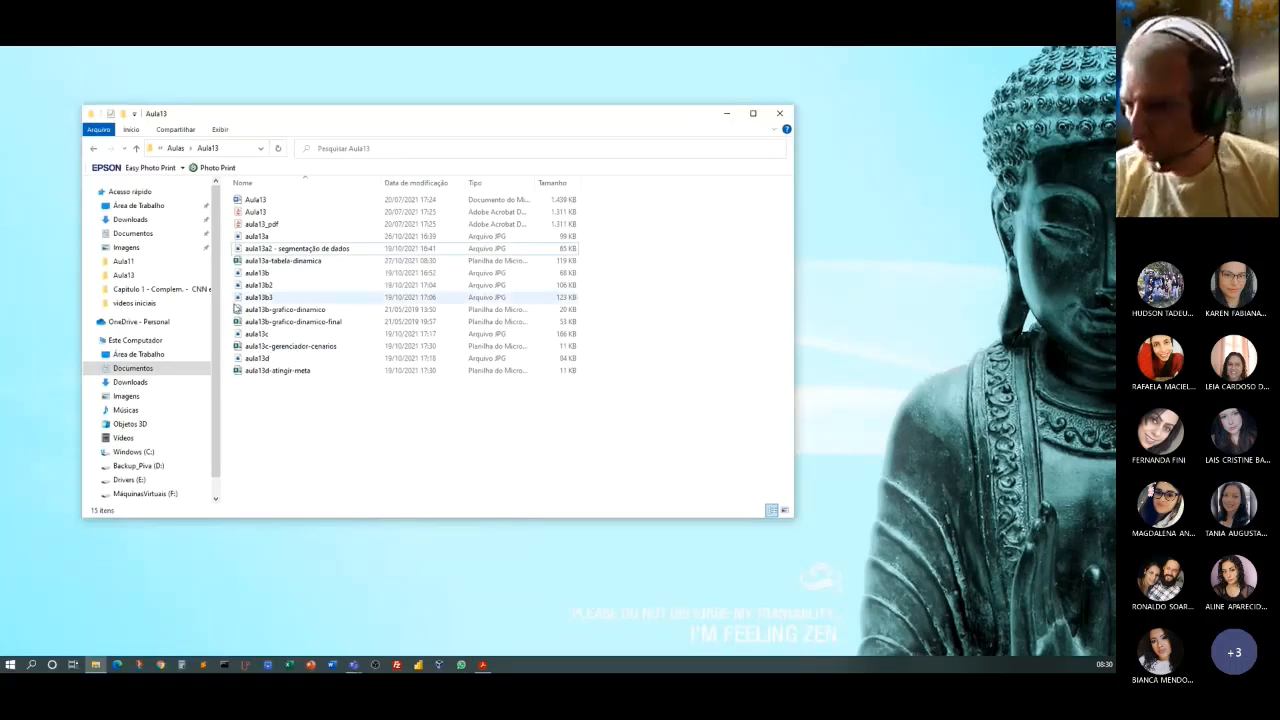
click(283, 311)
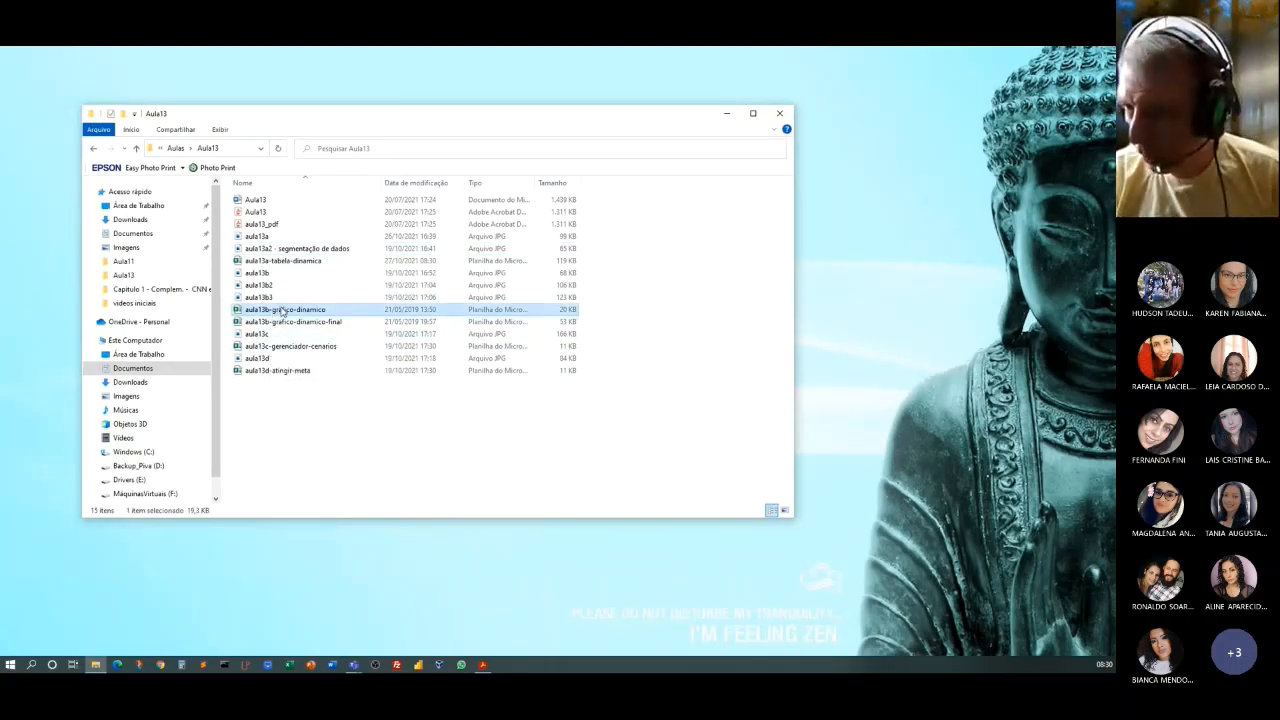
drag(283, 311, 0, 318)
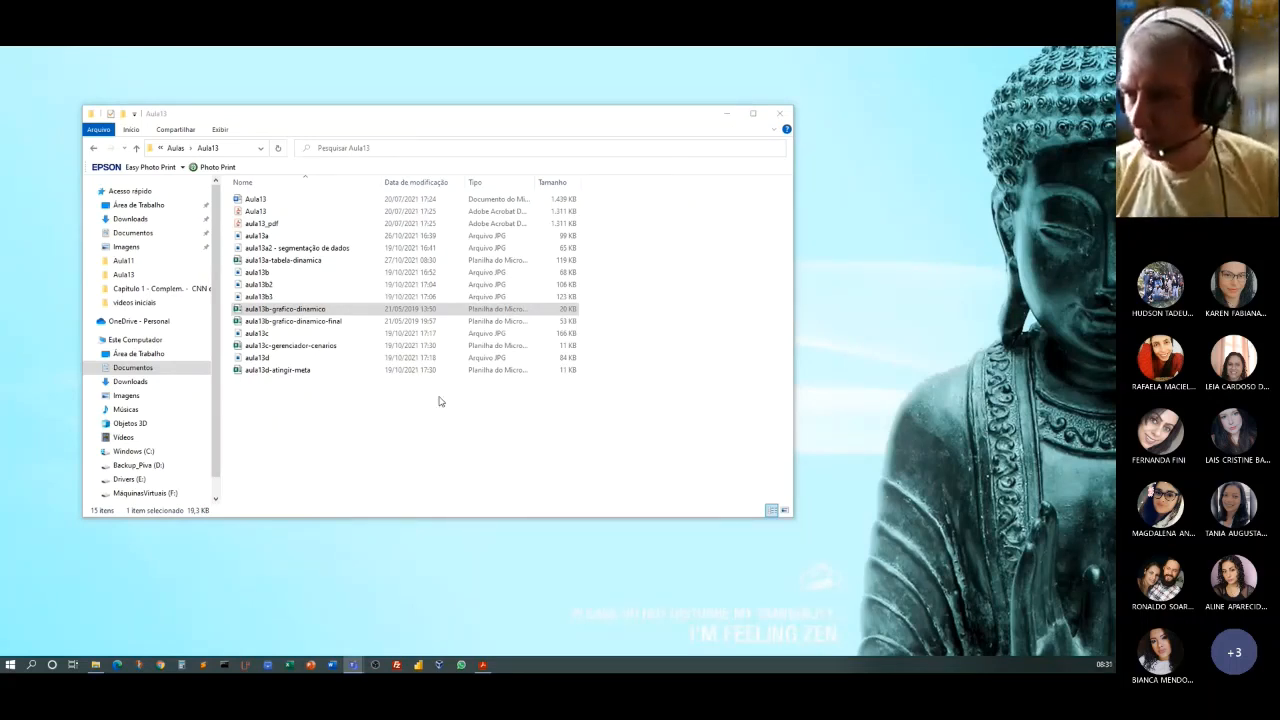
click(343, 118)
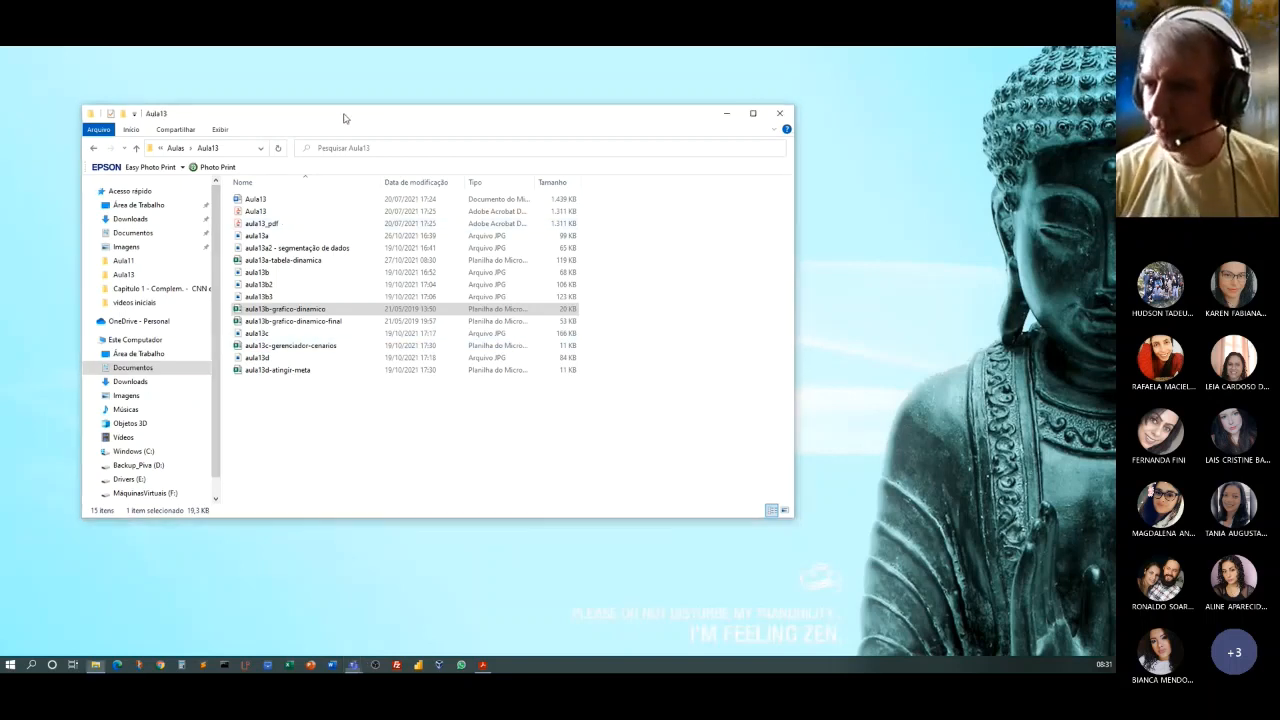
drag(344, 118, 0, 290)
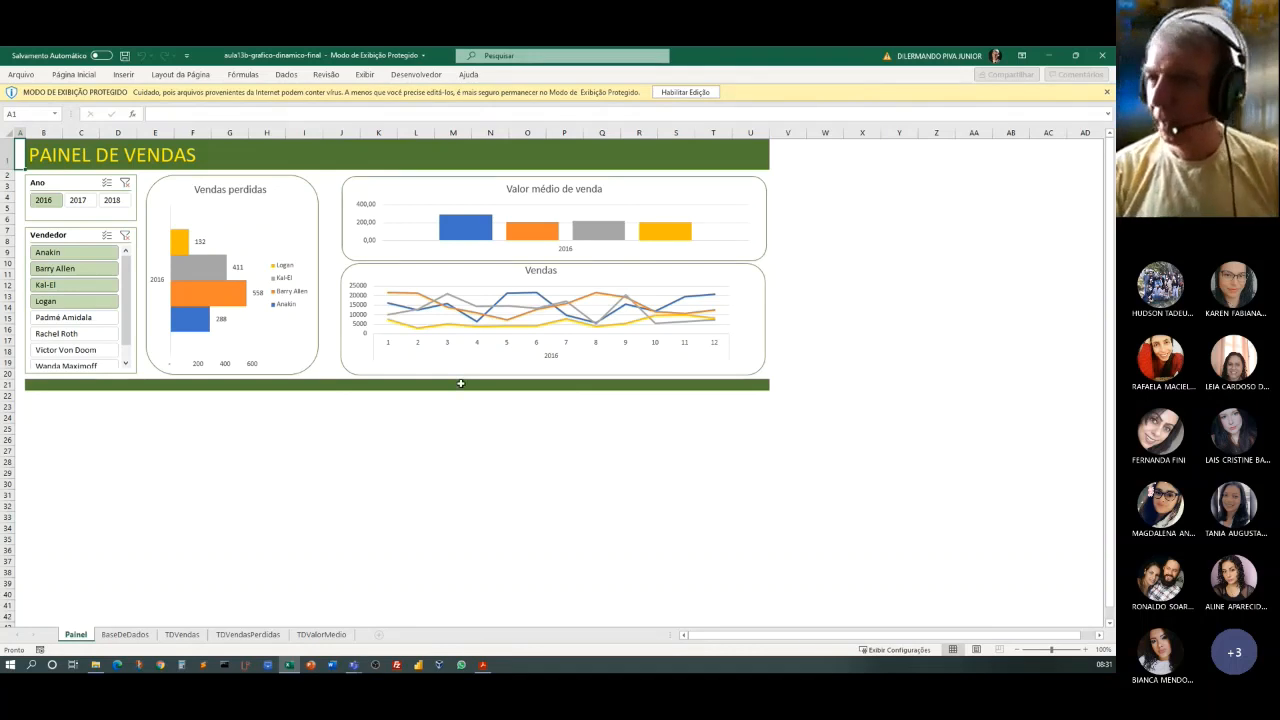
click(686, 92)
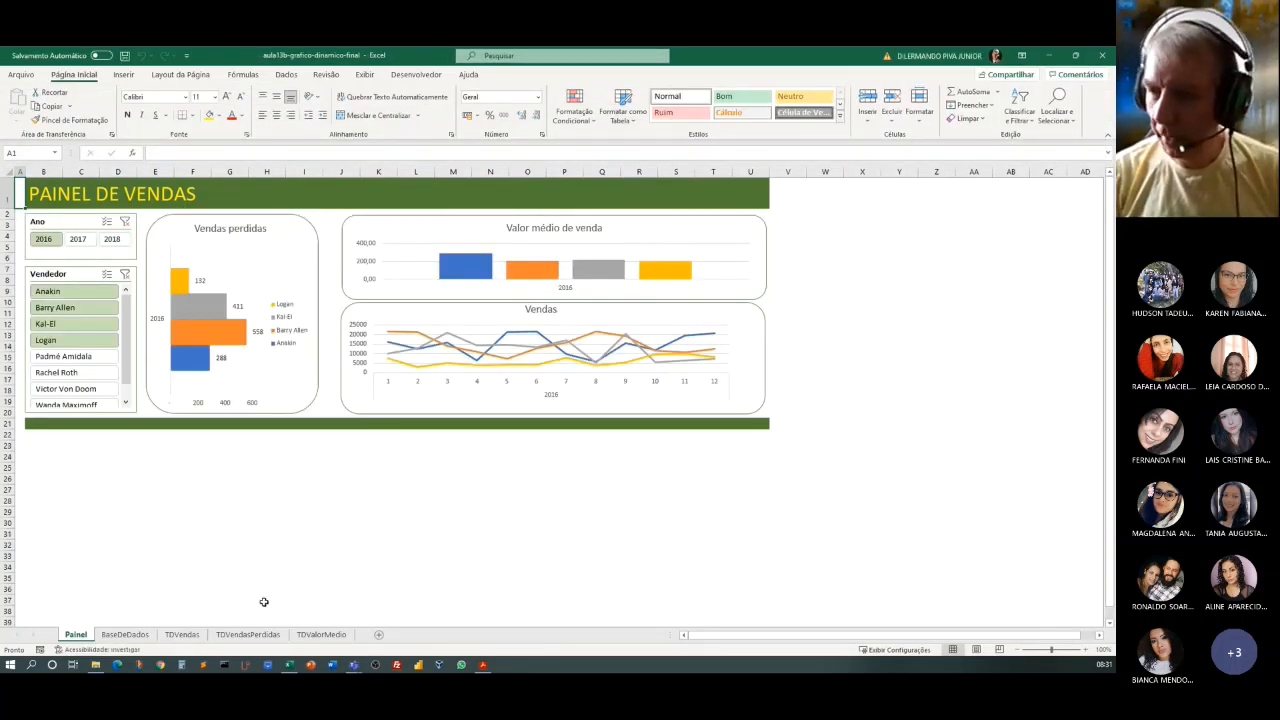
Examine the Painel dashboard and the BaseDeDados and TDVendas sheets behind it, and return to Painel.
click(1087, 652)
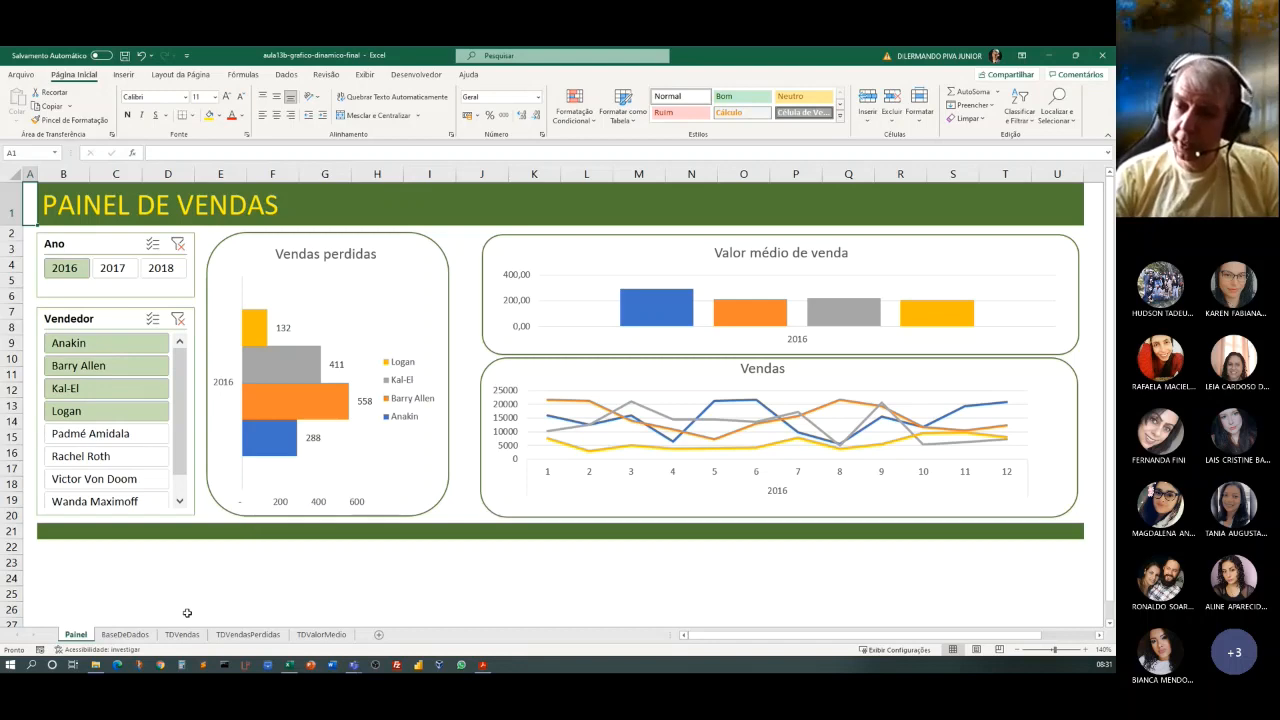
click(133, 636)
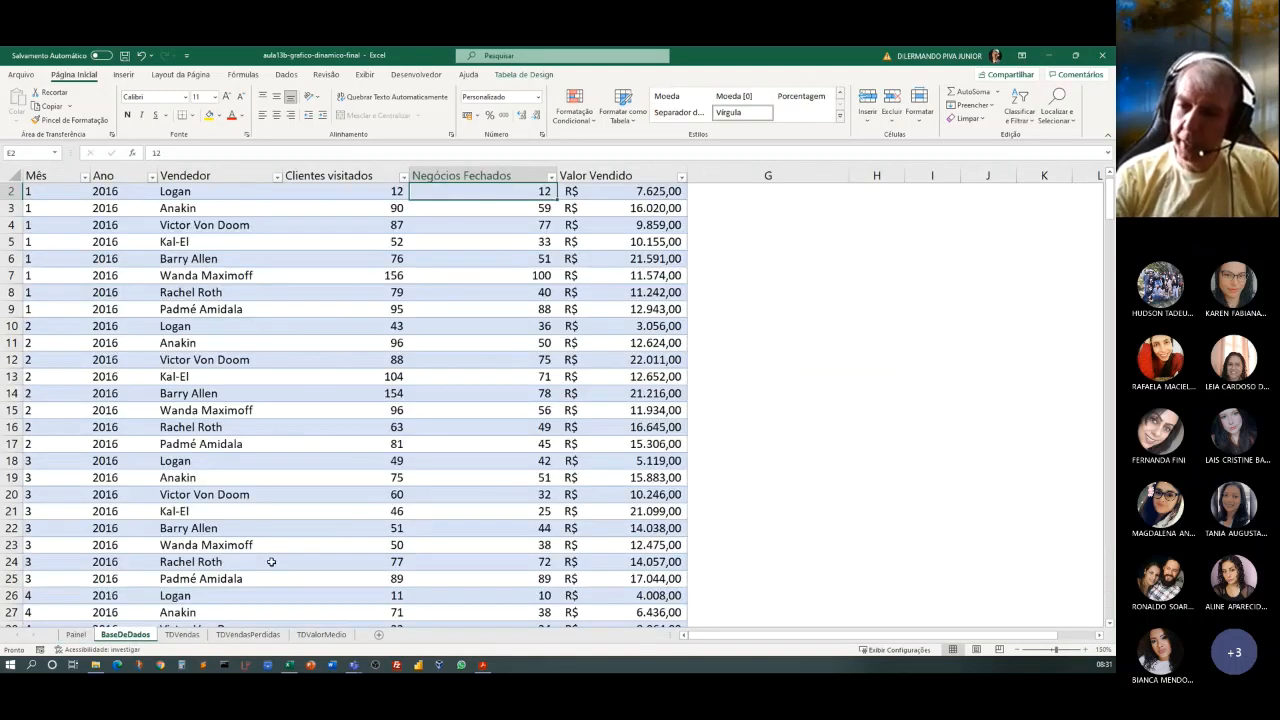
click(195, 637)
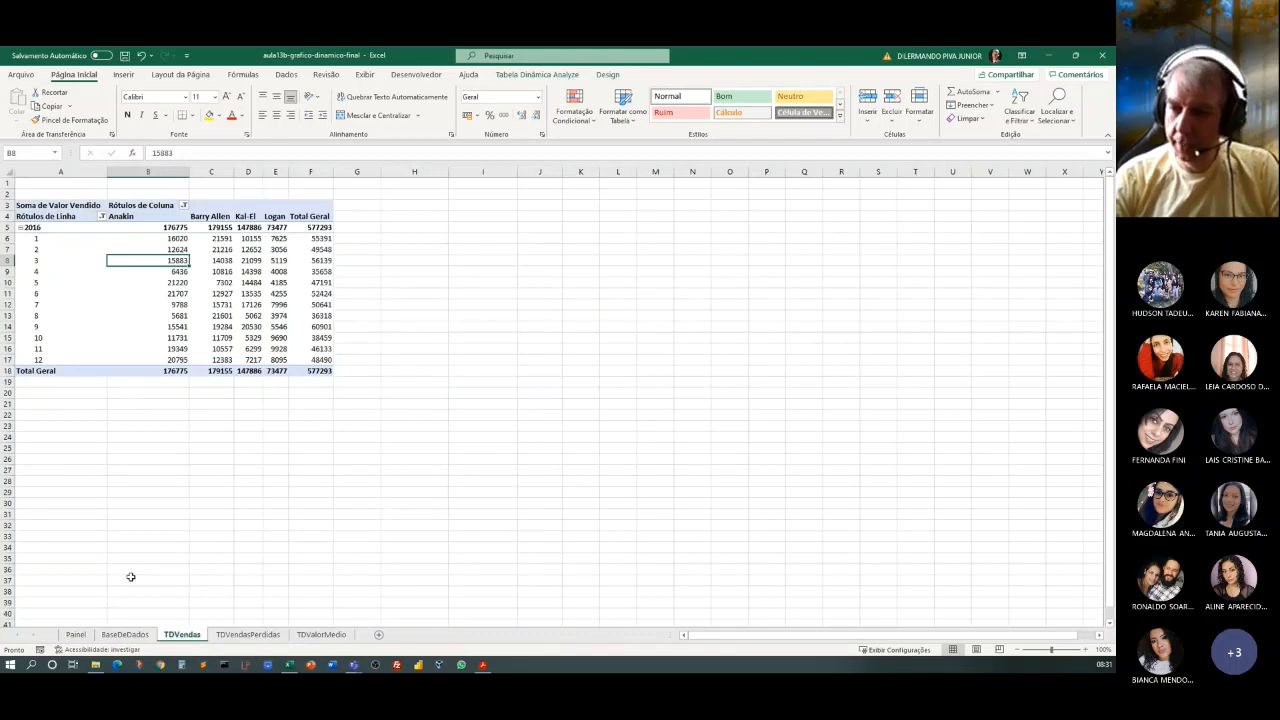
click(76, 635)
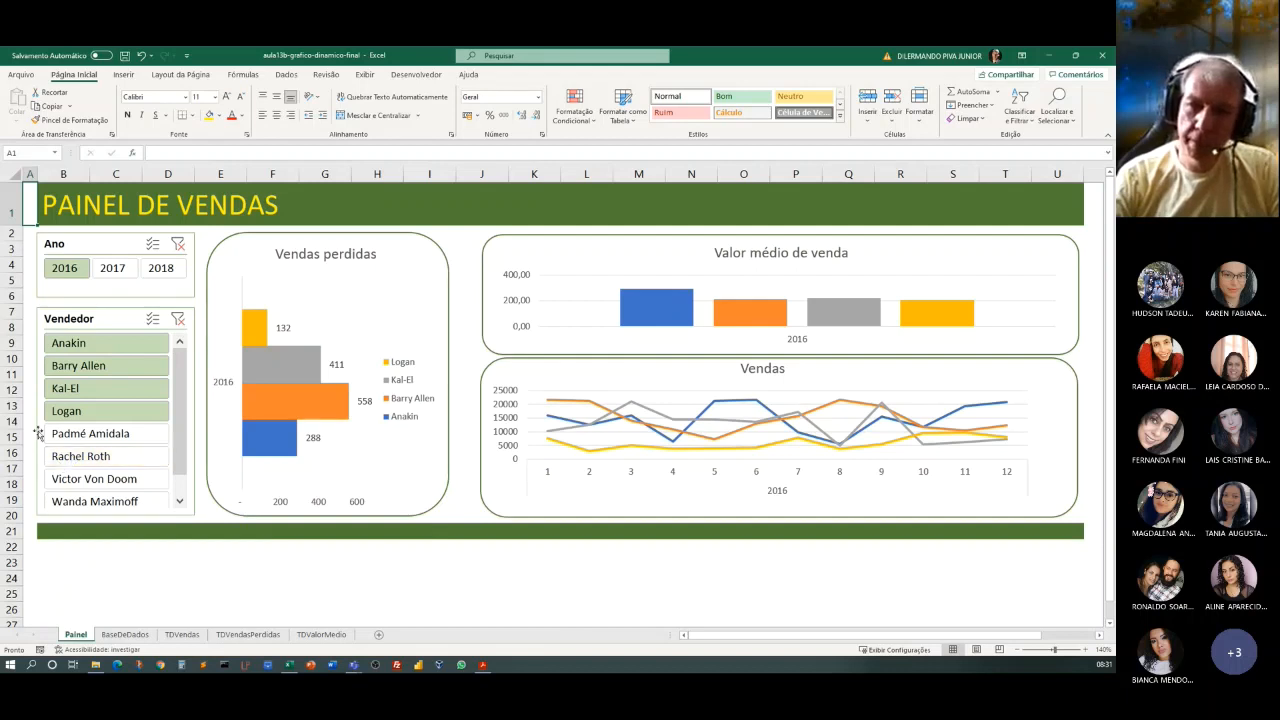
Filter the Painel dashboard by 2017, 2018 and 2016 in turn, and limit the Vendedor slicer to Padmé Amidala.
click(111, 269)
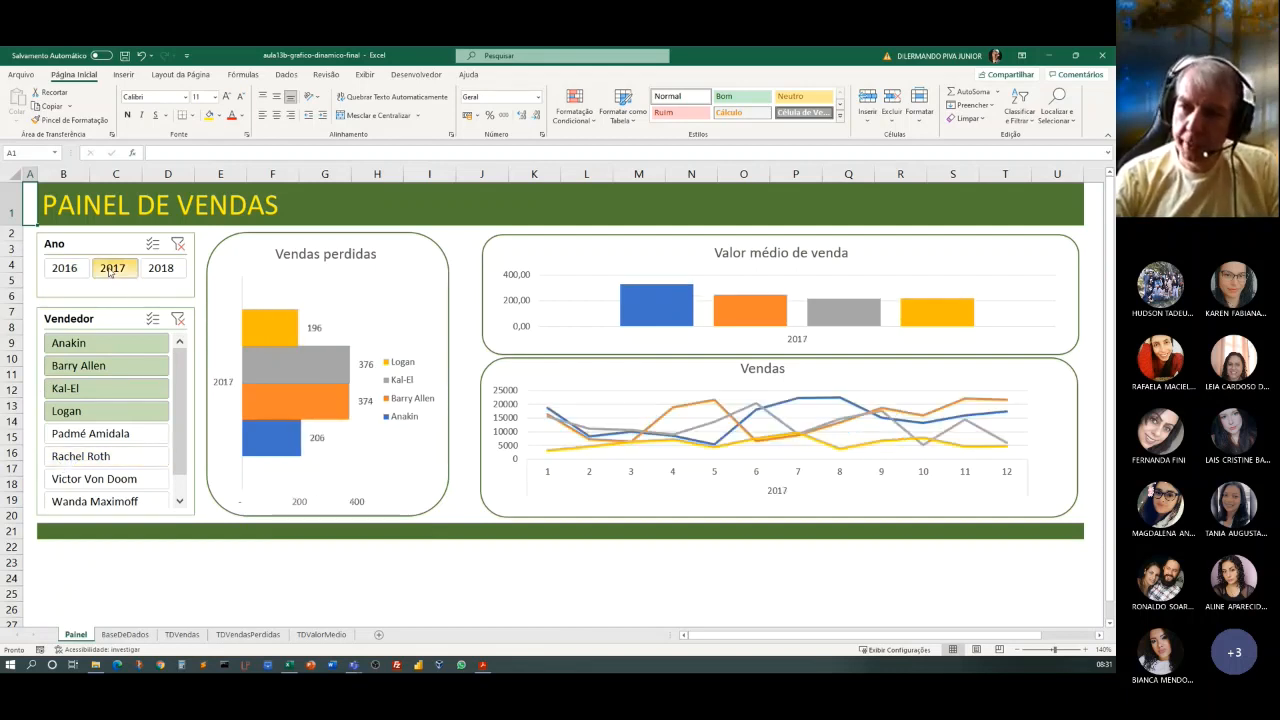
click(161, 268)
click(79, 267)
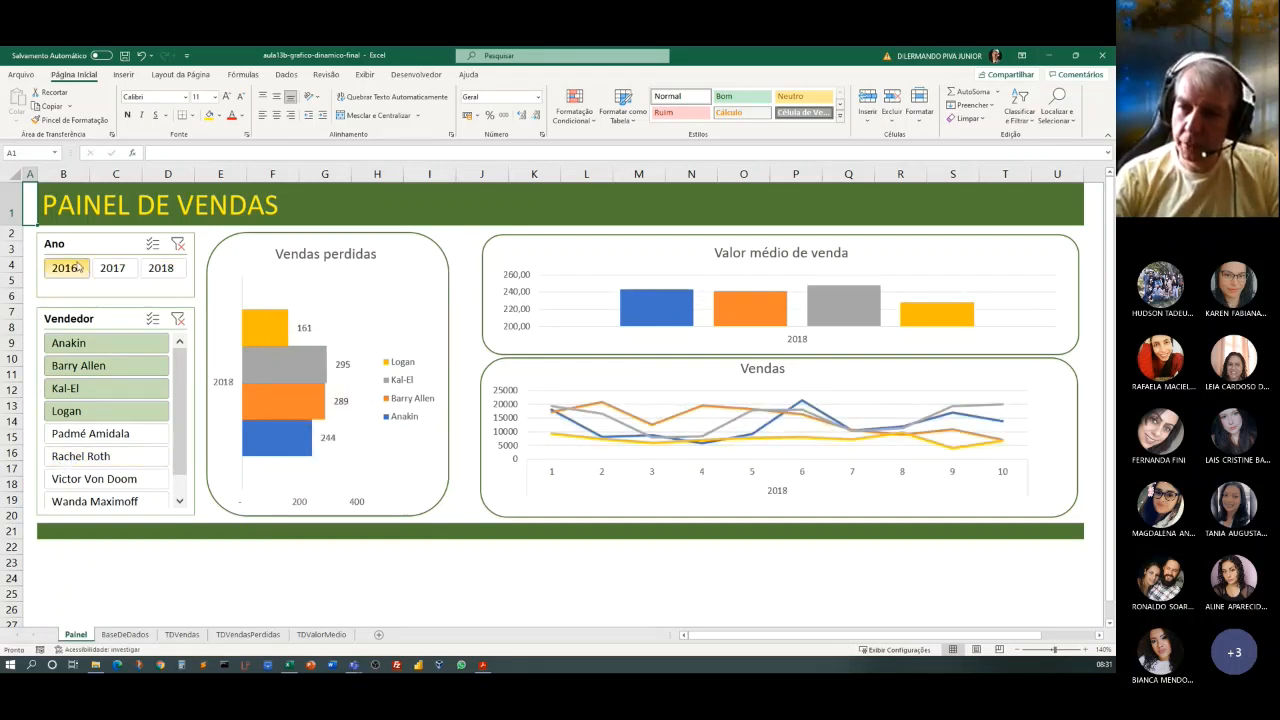
click(95, 434)
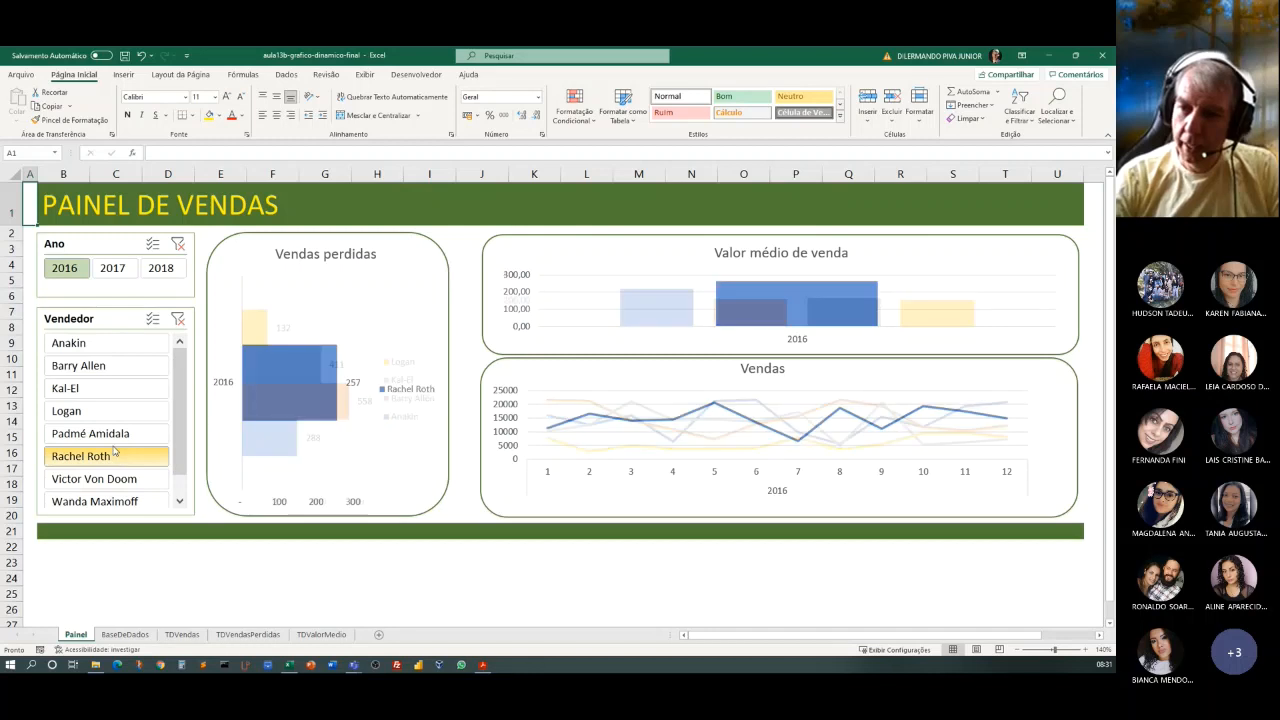
Filter the Painel dashboard to the sellers Kal-El, Logan and Padmé Amidala, and add 2017 to the selected years.
click(103, 392)
ctrl+click(110, 419)
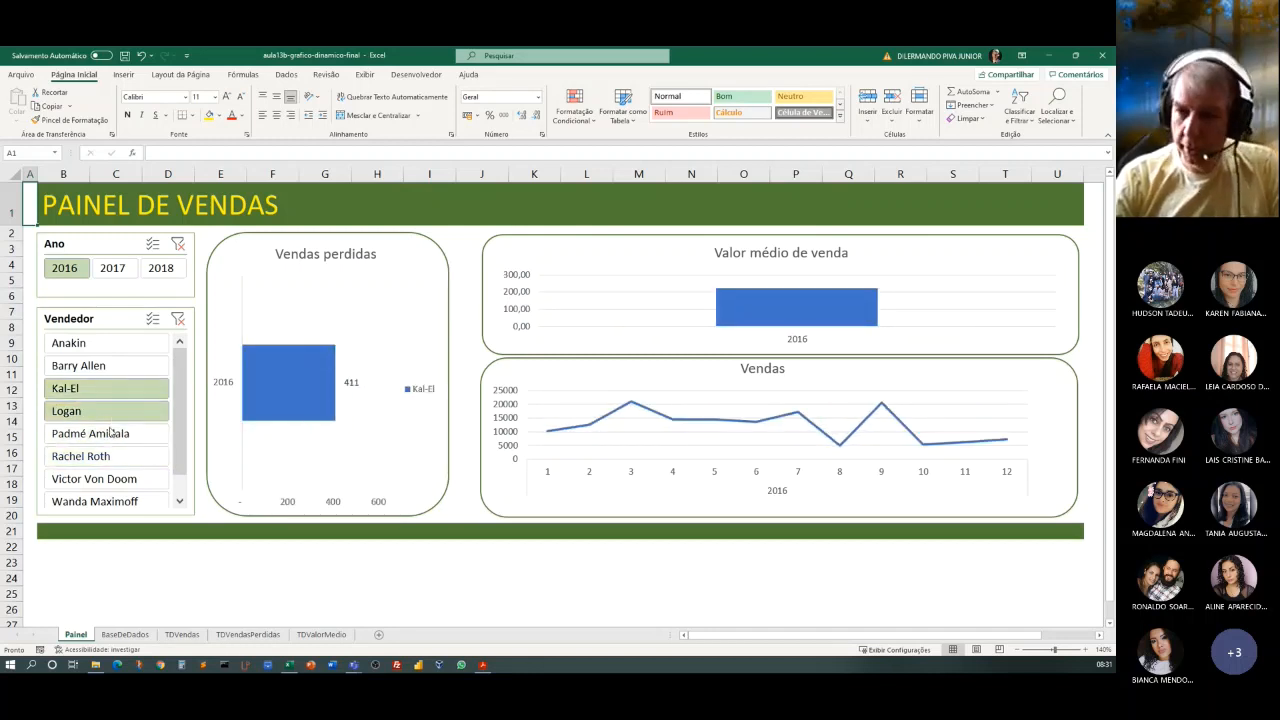
ctrl+click(110, 438)
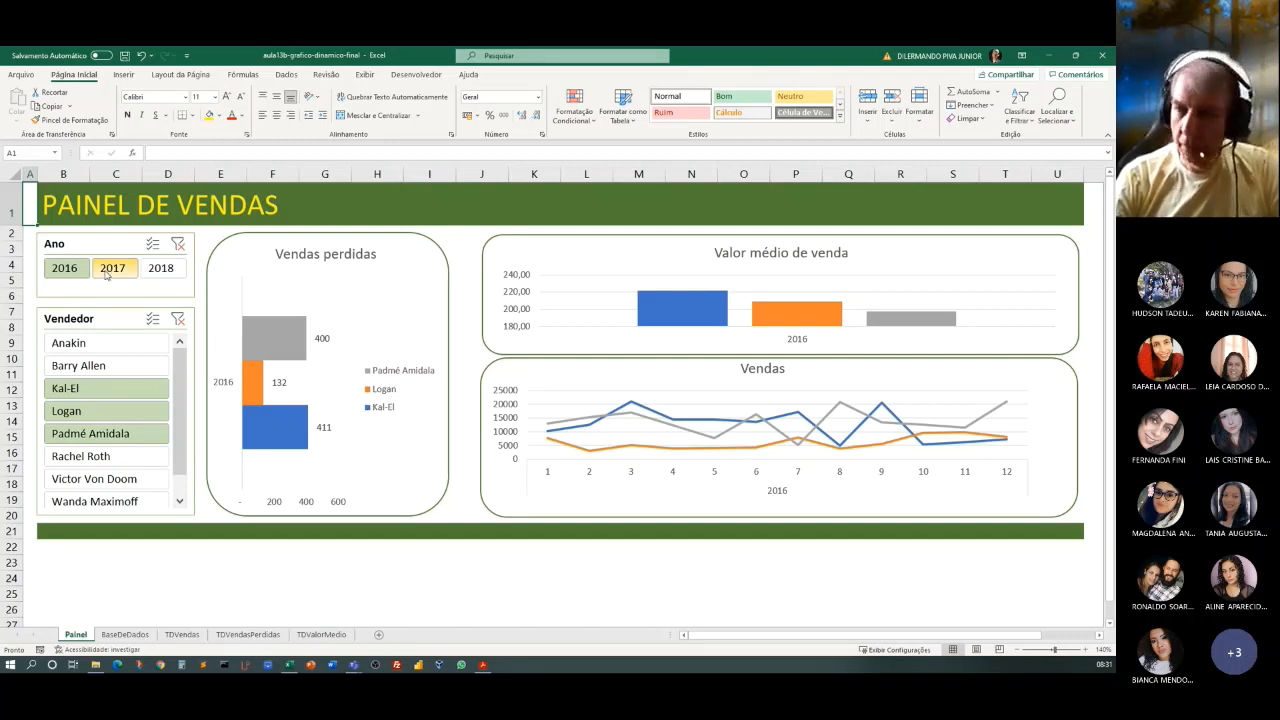
ctrl+click(107, 272)
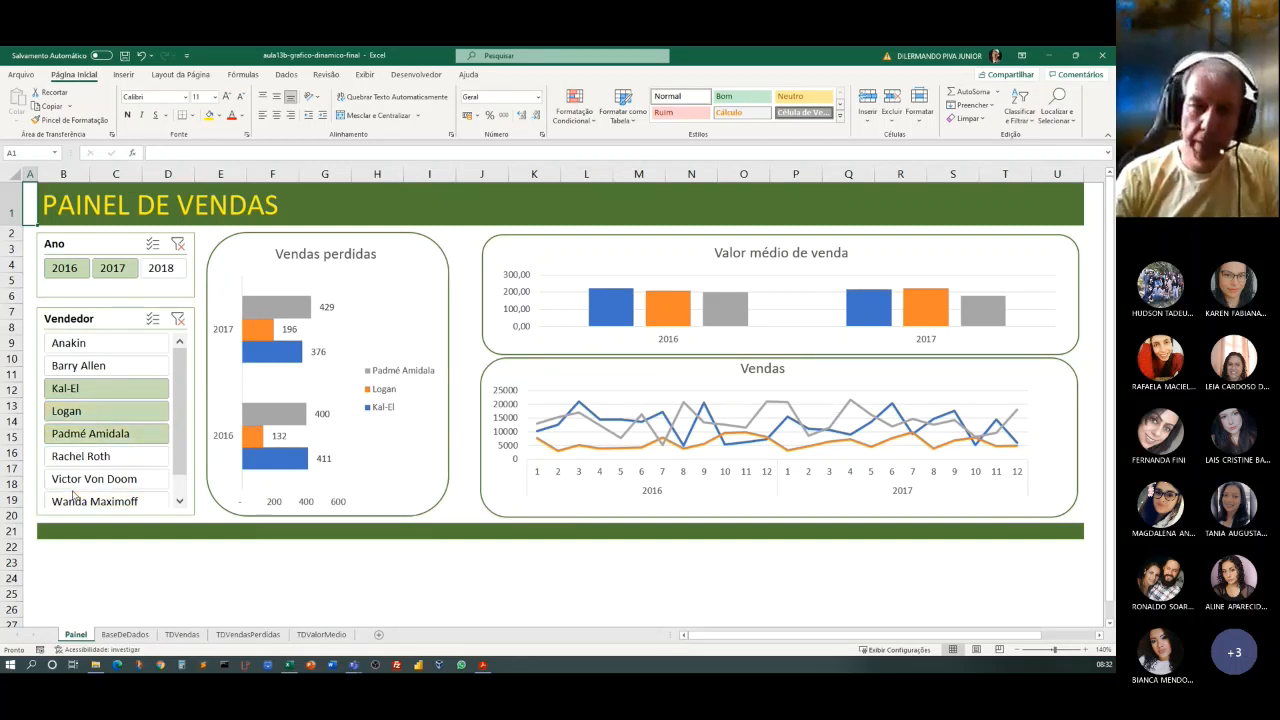
Clear the Ano filter and include all the remaining sellers in the Vendedor slicer.
click(178, 245)
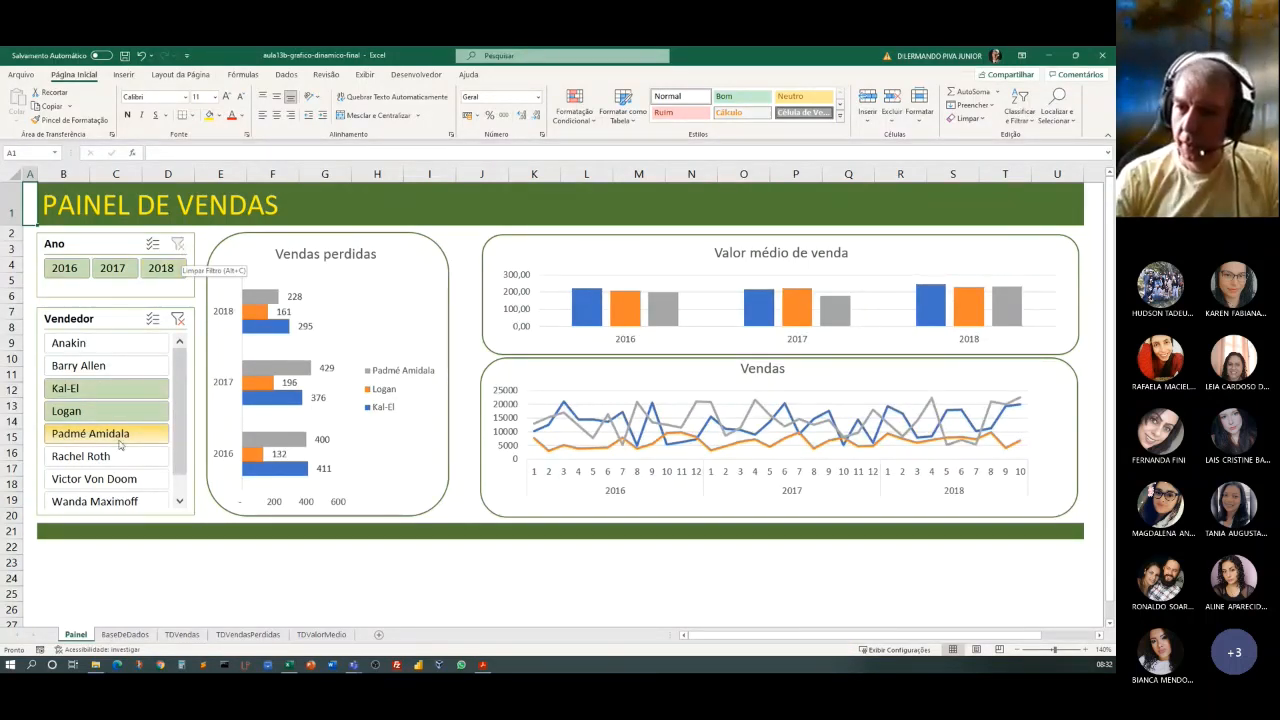
ctrl+click(105, 344)
ctrl+click(105, 367)
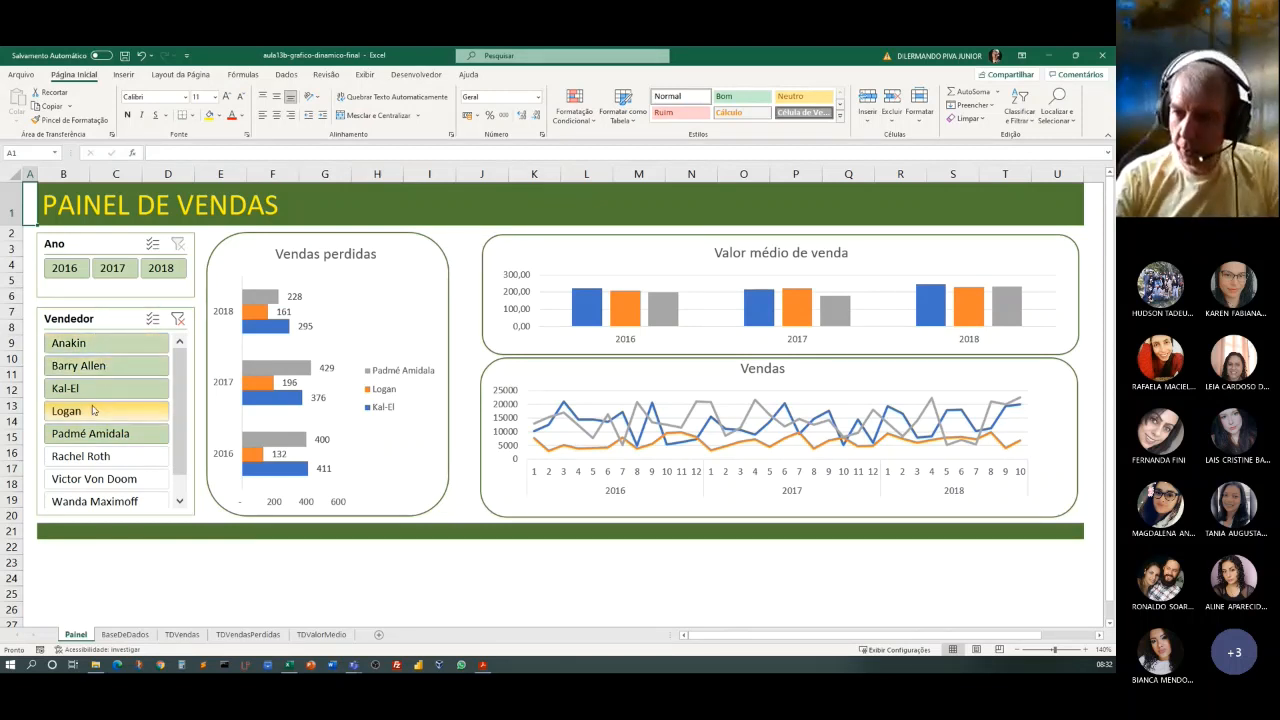
ctrl+click(105, 458)
ctrl+click(105, 480)
ctrl+click(105, 502)
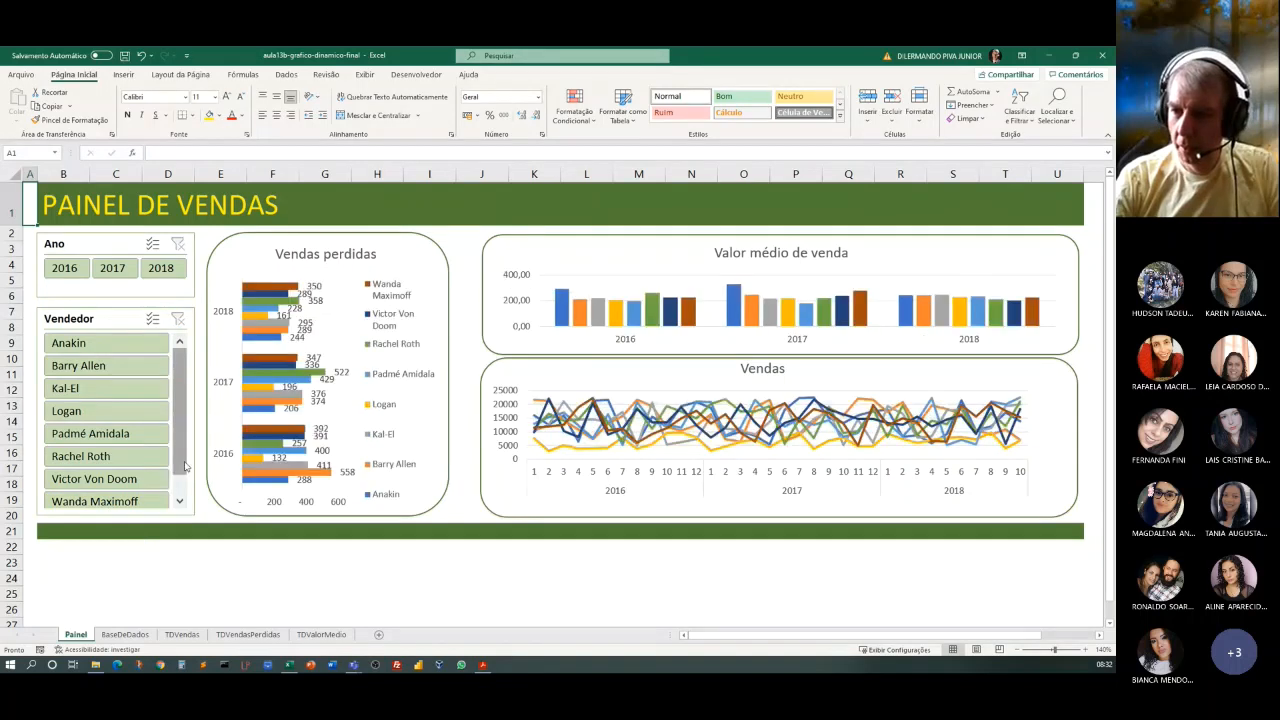
scroll(184, 466, down, 1)
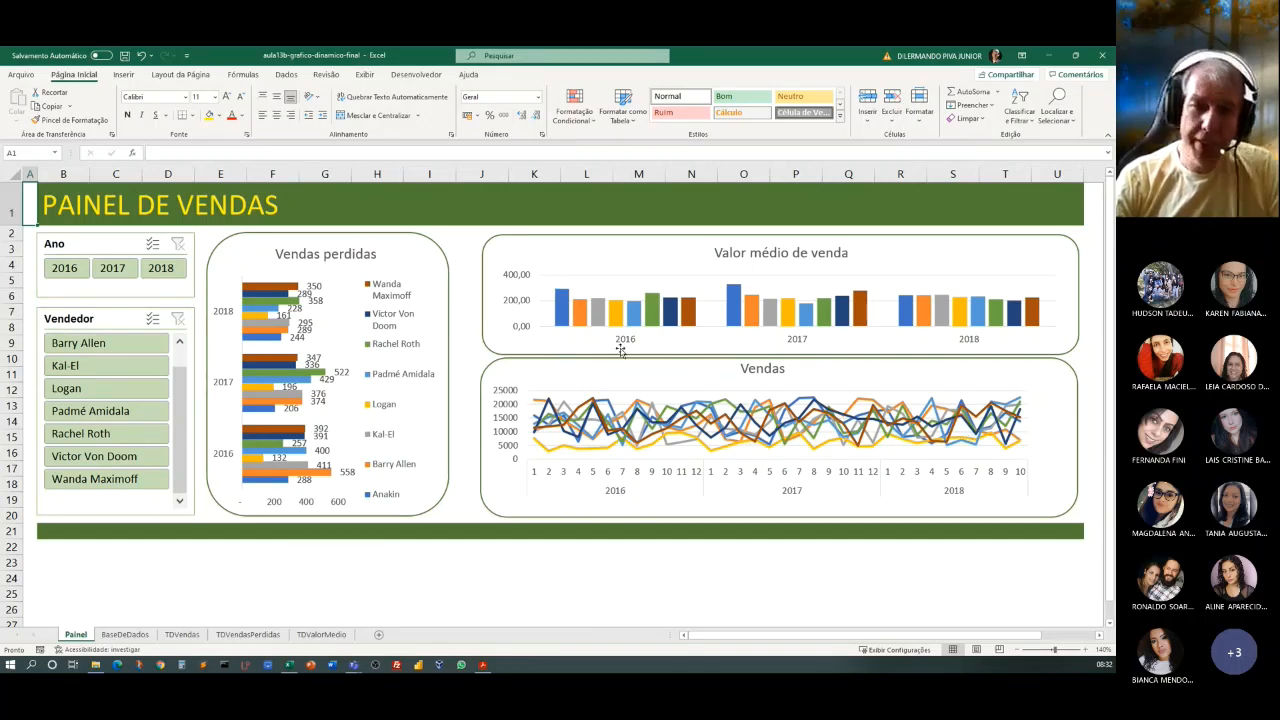
View the BaseDeDados sheet and close aula13b-grafico-dinamico-final without saving the changes.
click(123, 635)
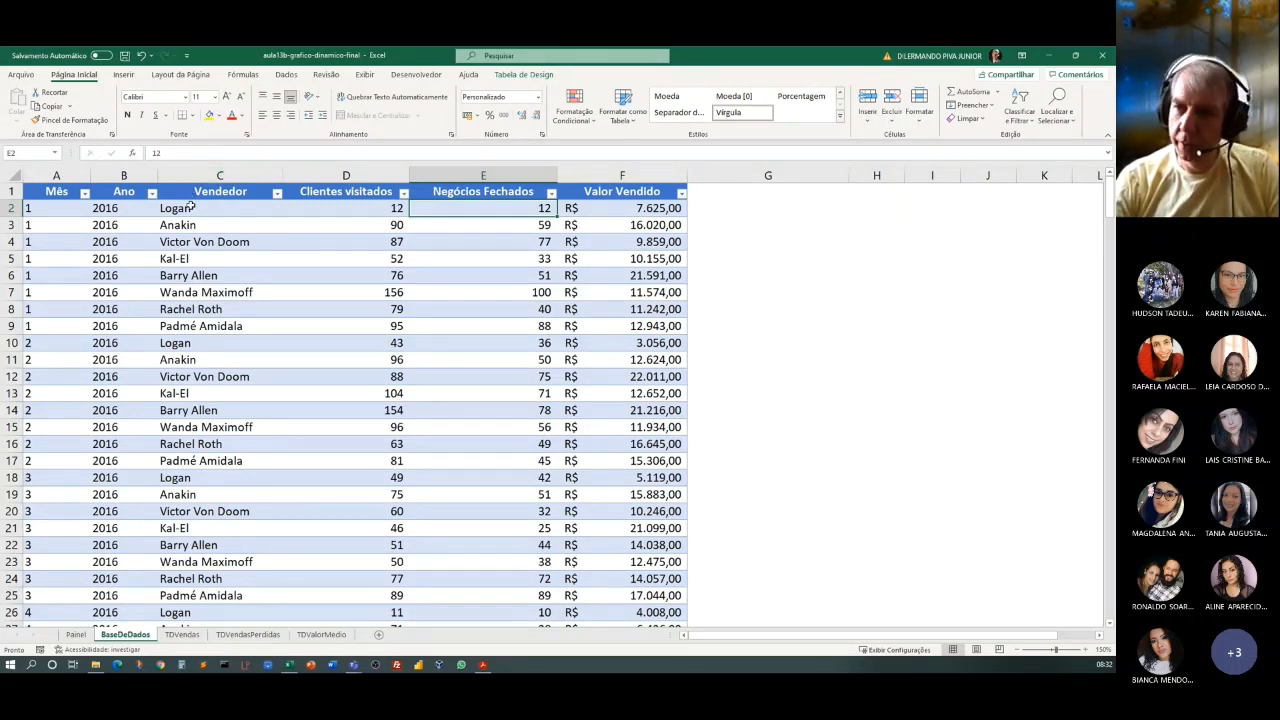
click(1102, 55)
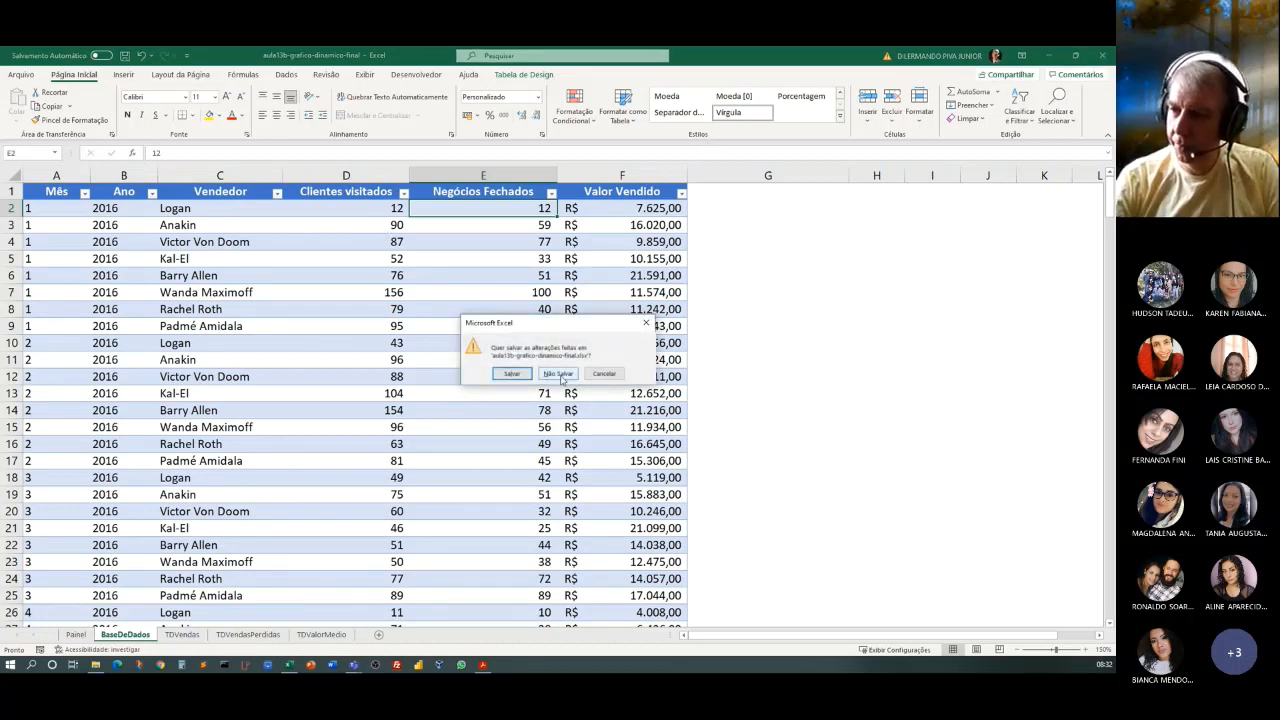
click(560, 374)
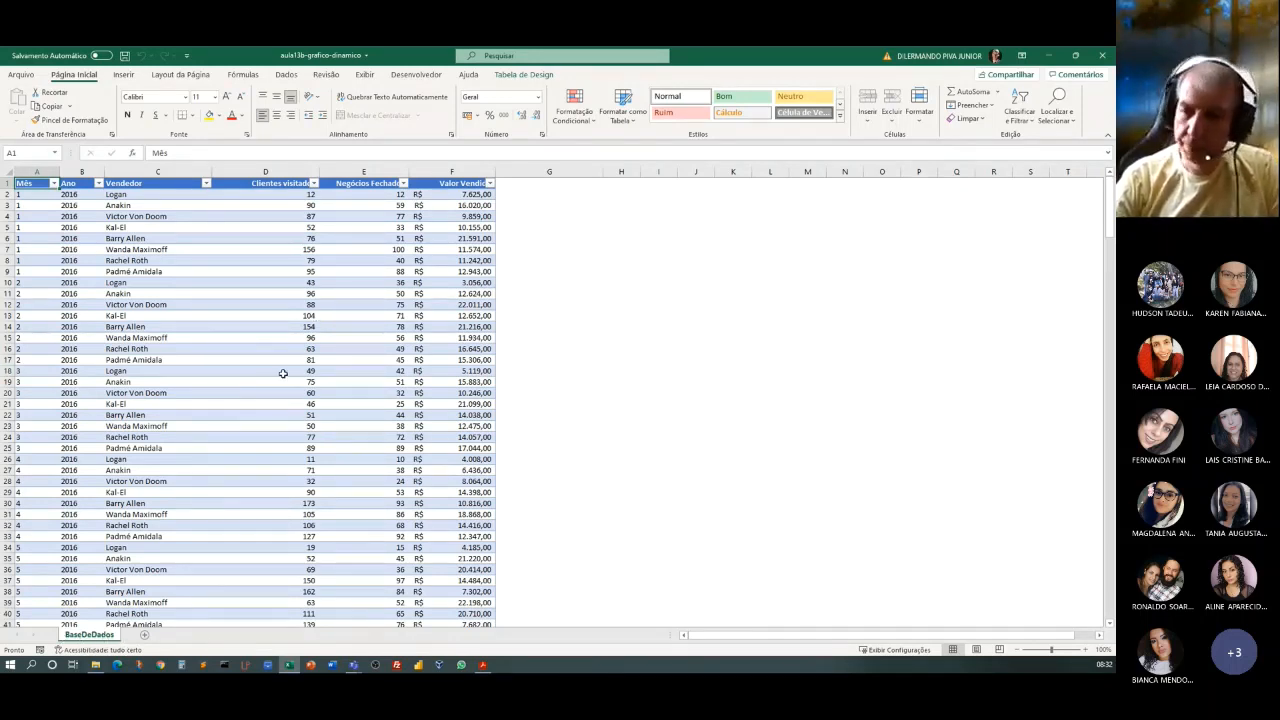
Examine the sales records in the BaseDeDados sheet of aula13b-grafico-dinamico and check the name of its table.
click(1085, 649)
click(1085, 649)
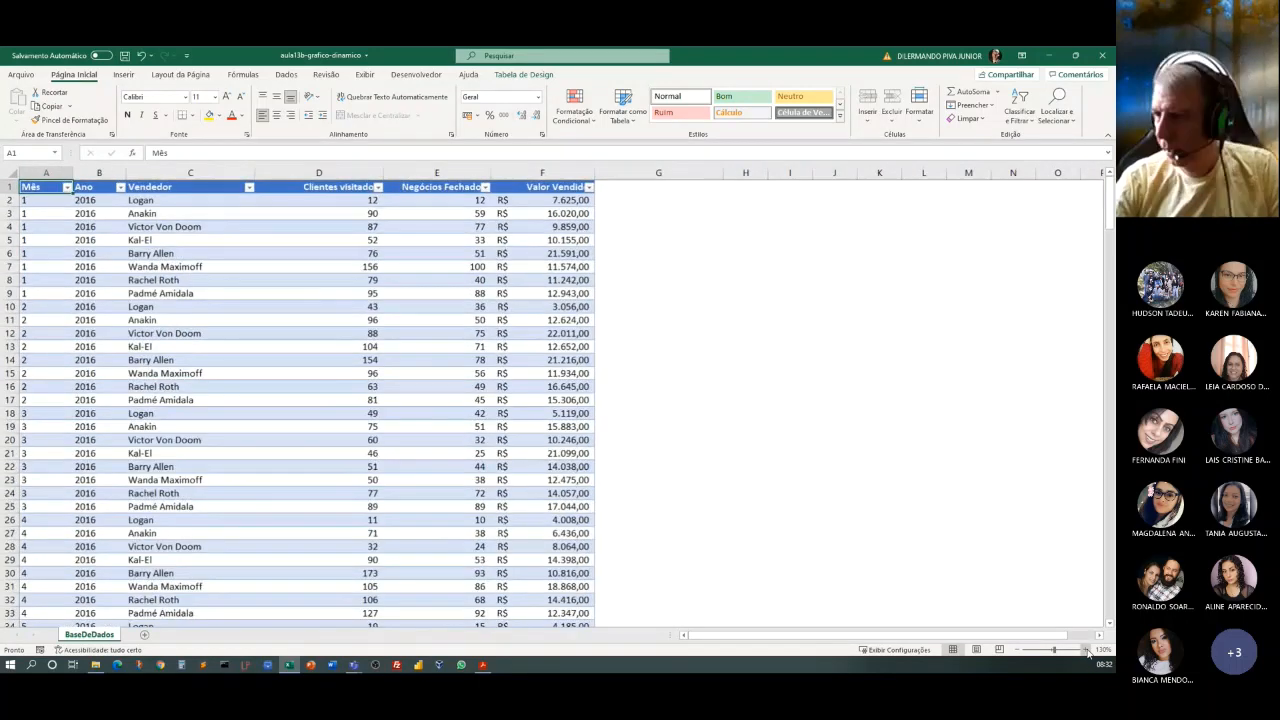
click(1085, 649)
click(1085, 649)
click(1085, 649)
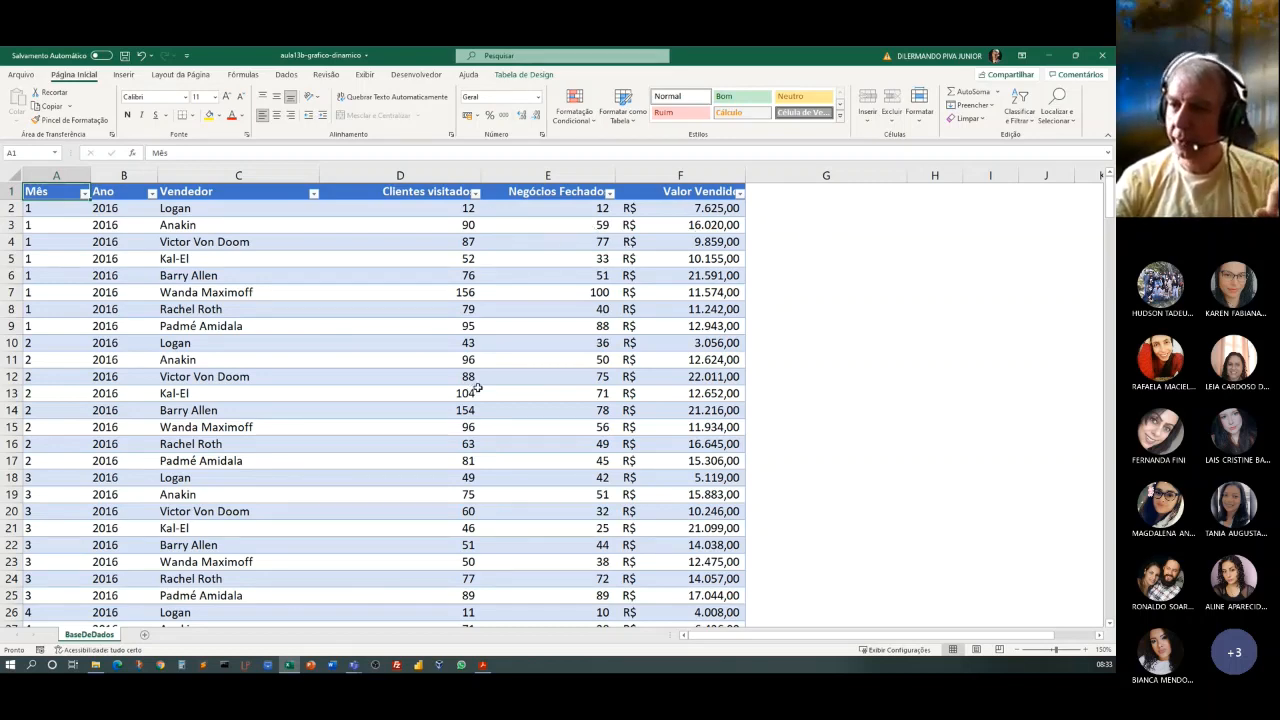
scroll(478, 388, down, 20)
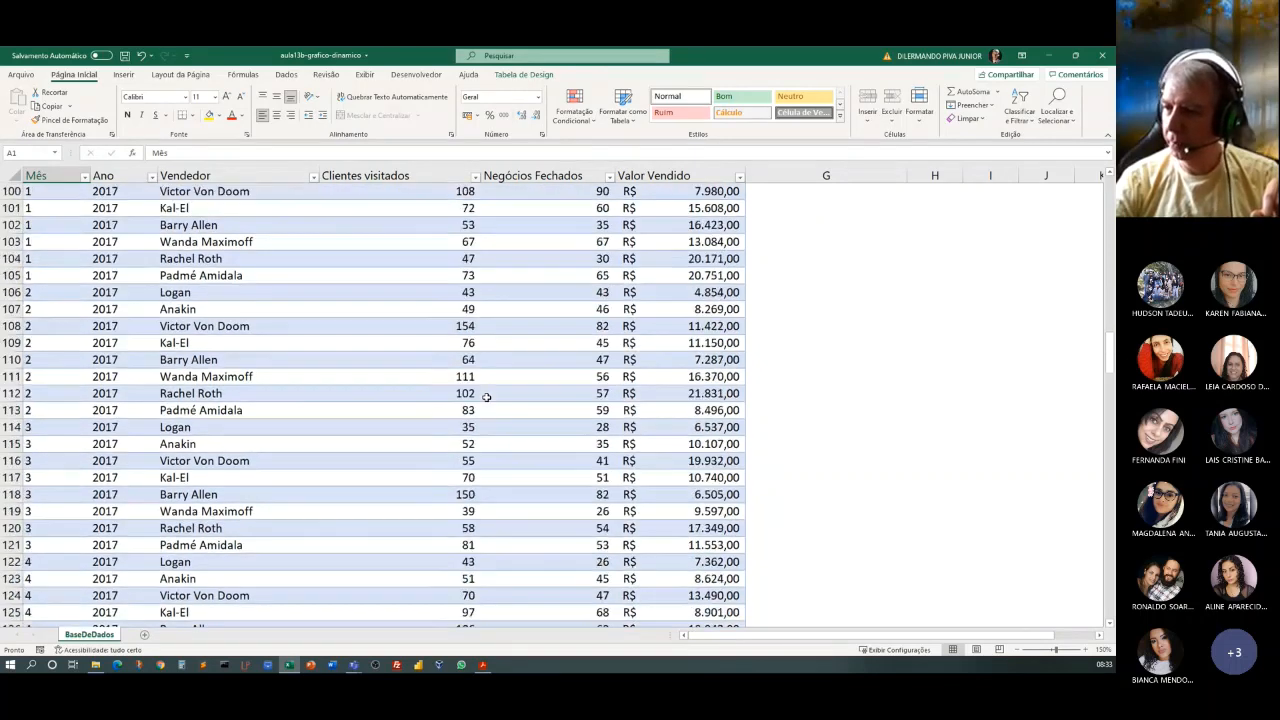
scroll(486, 397, down, 20)
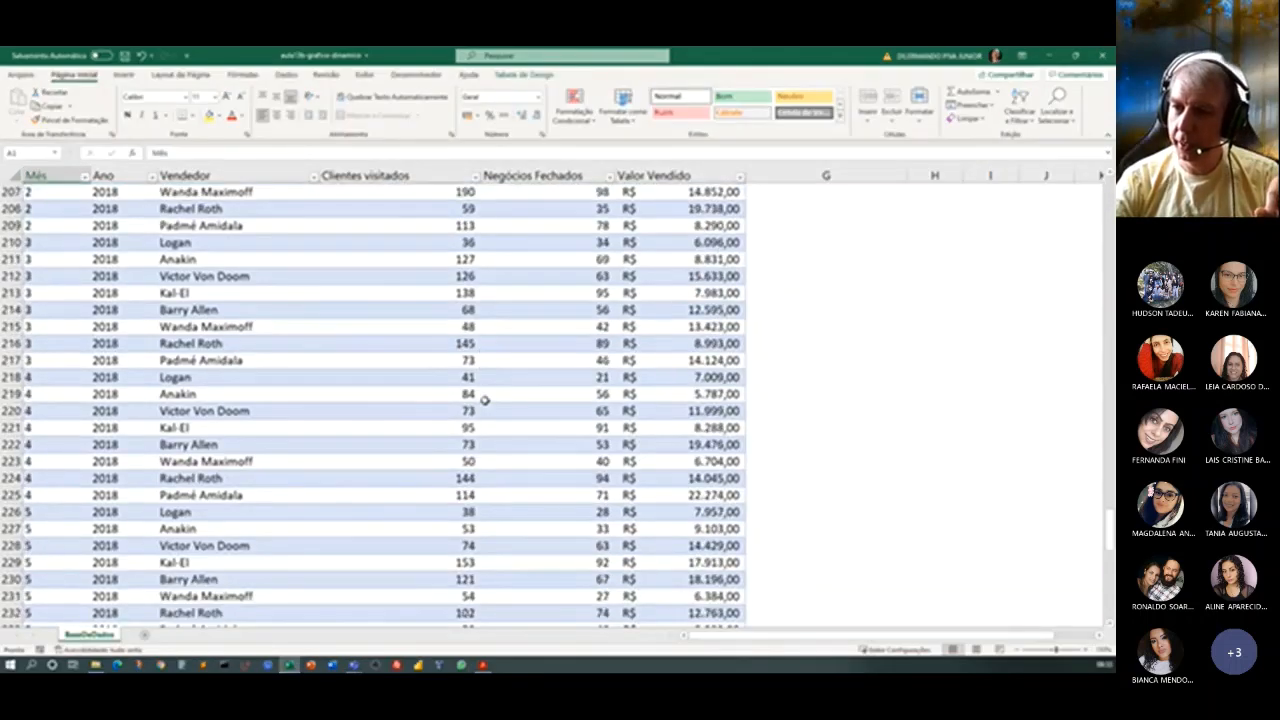
scroll(880, 430, up, 20)
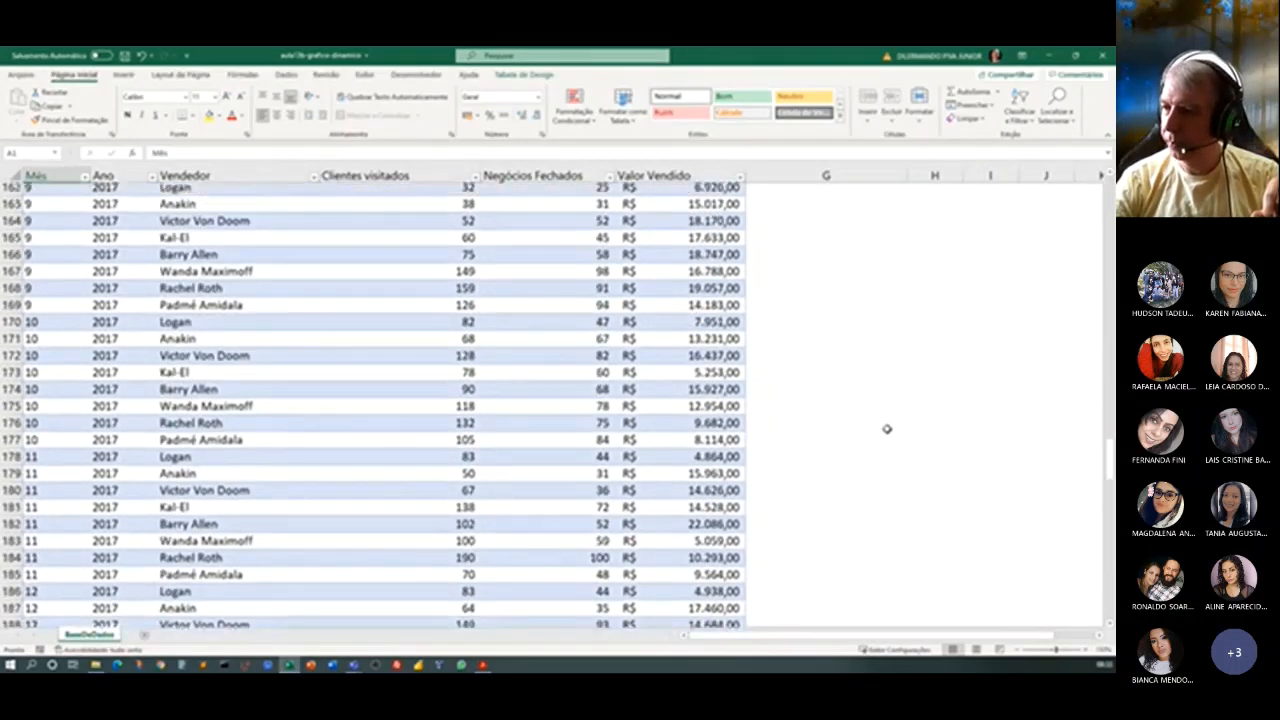
scroll(886, 429, up, 20)
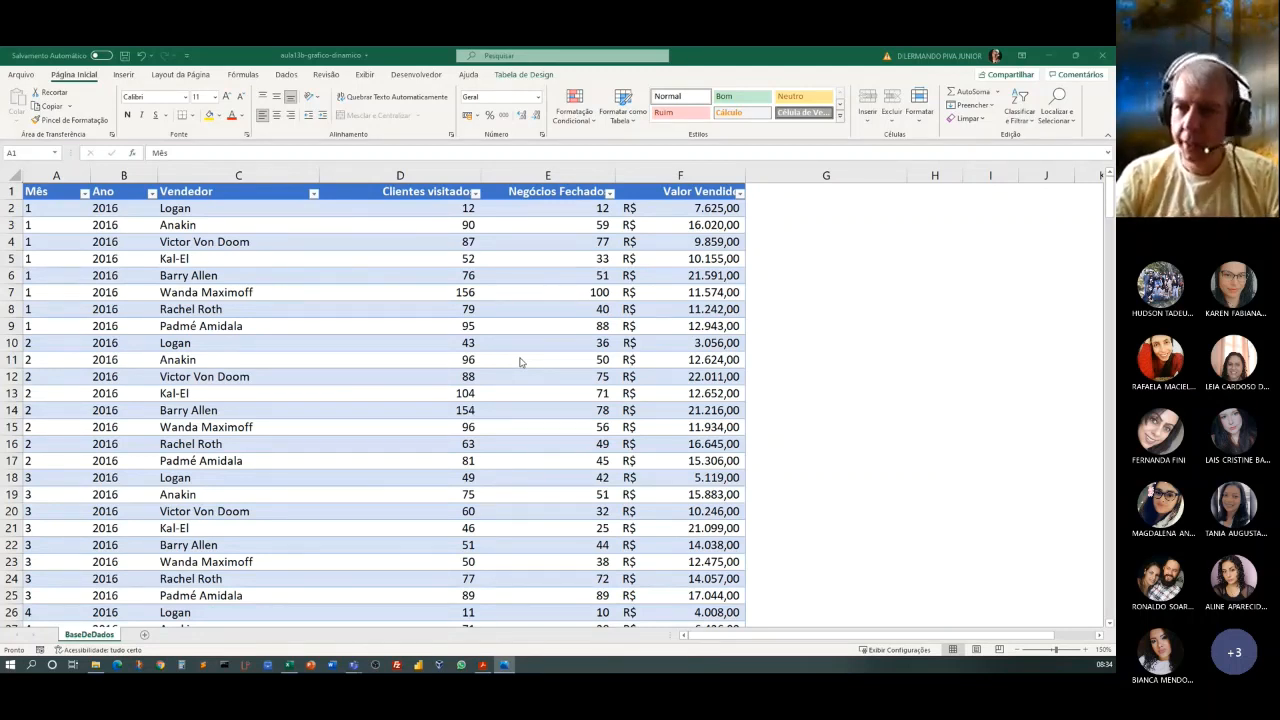
click(399, 292)
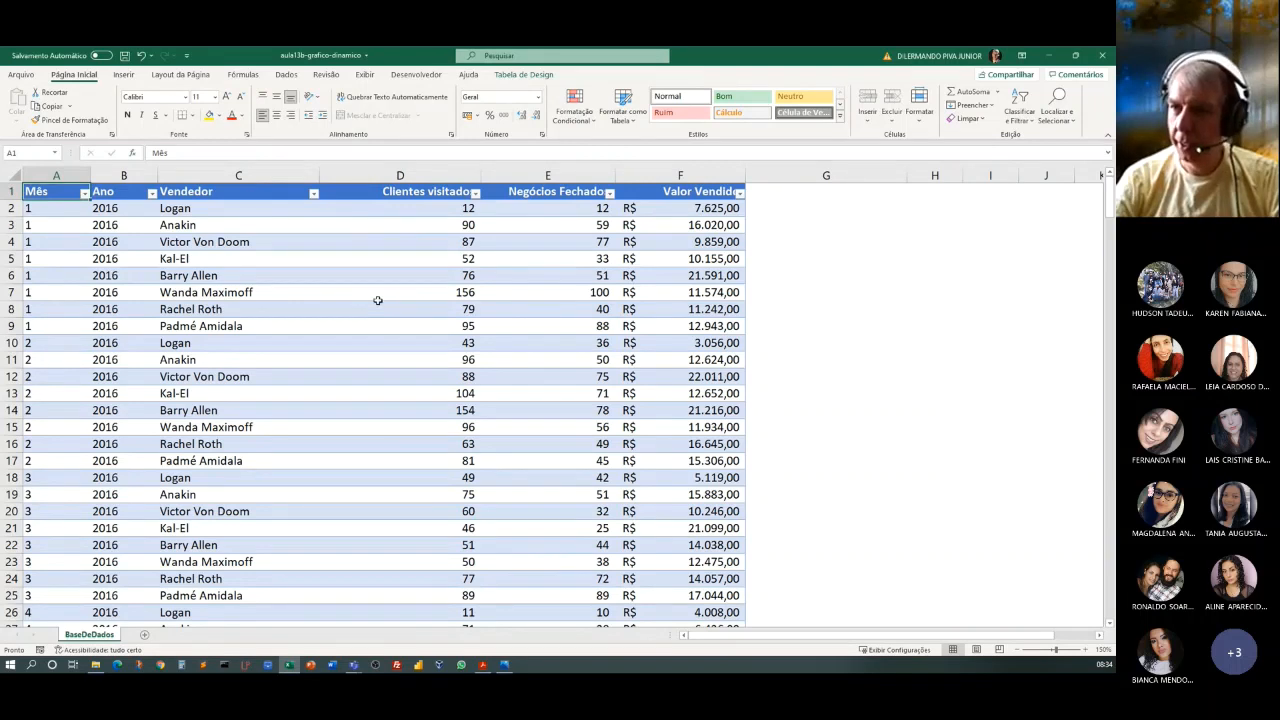
click(510, 76)
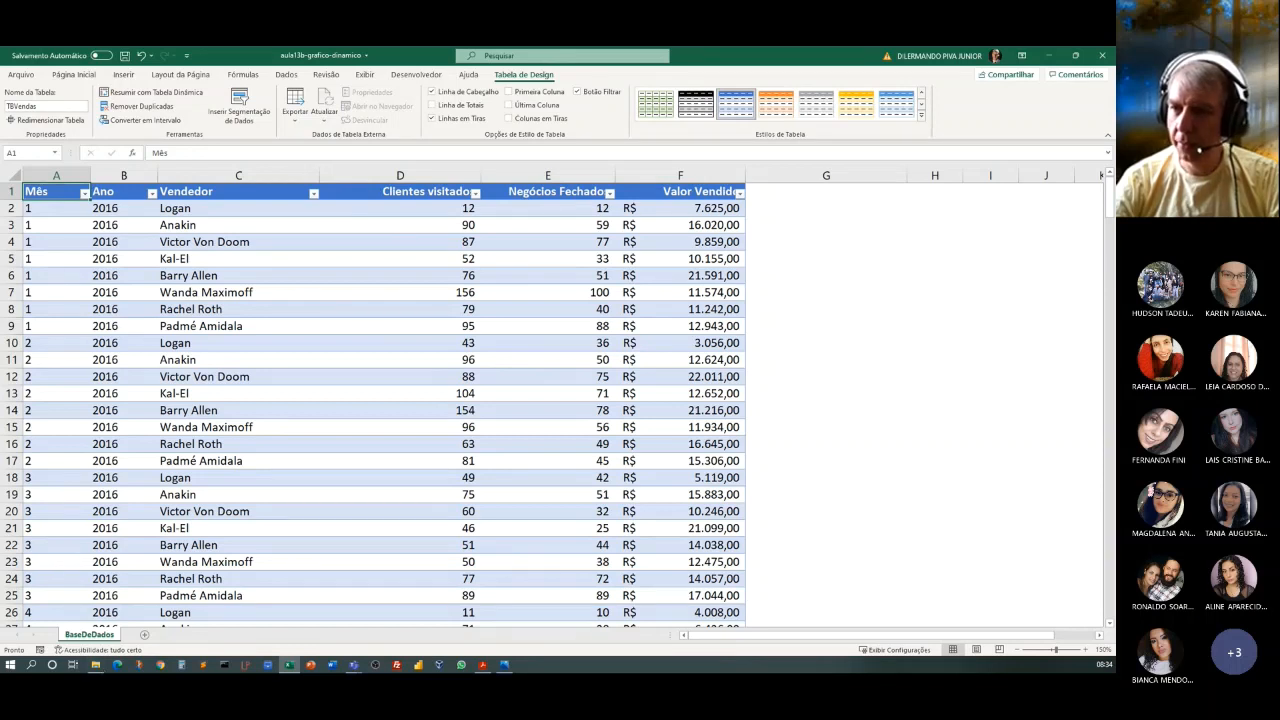
Create a pivot table from the TBVendas table on a new worksheet.
click(298, 362)
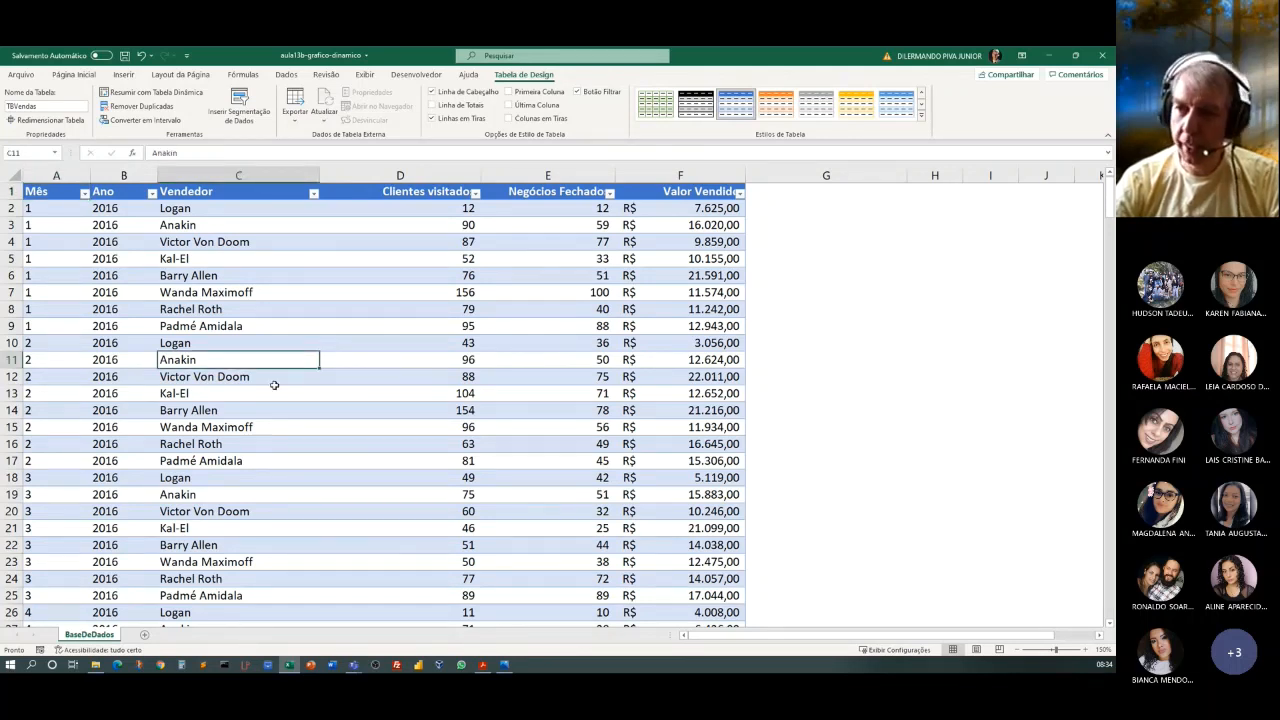
click(131, 76)
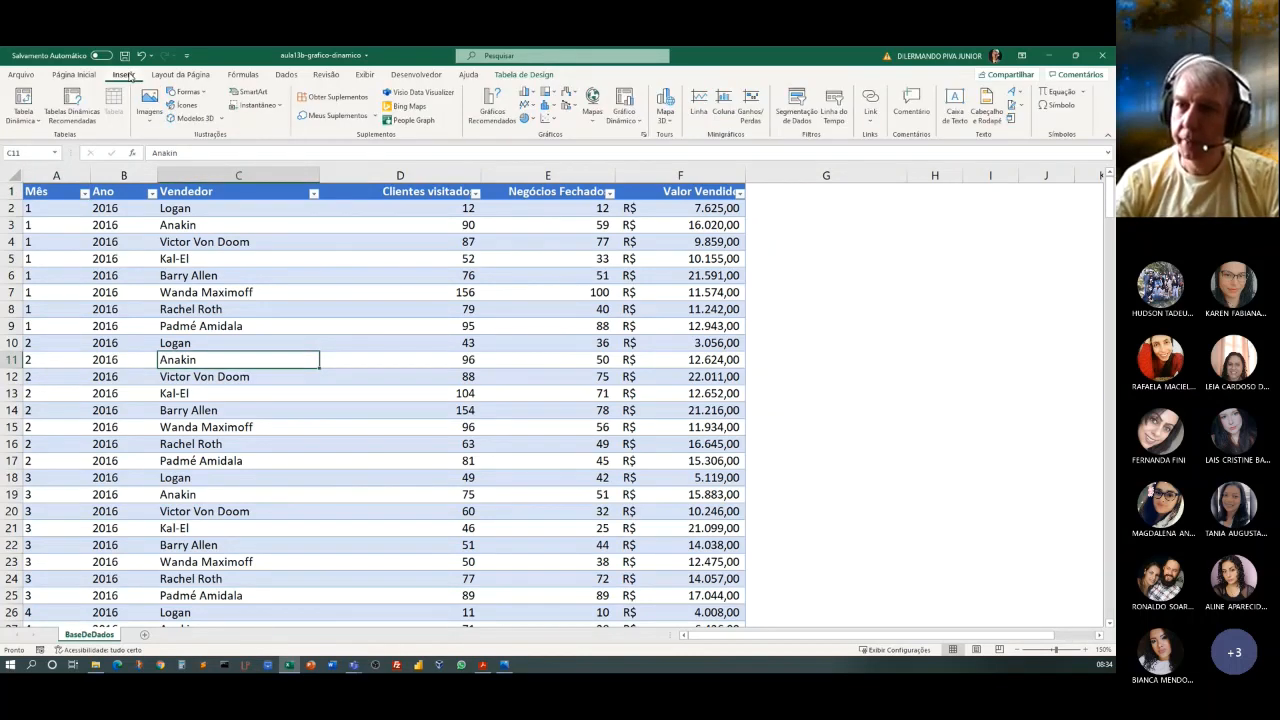
click(28, 118)
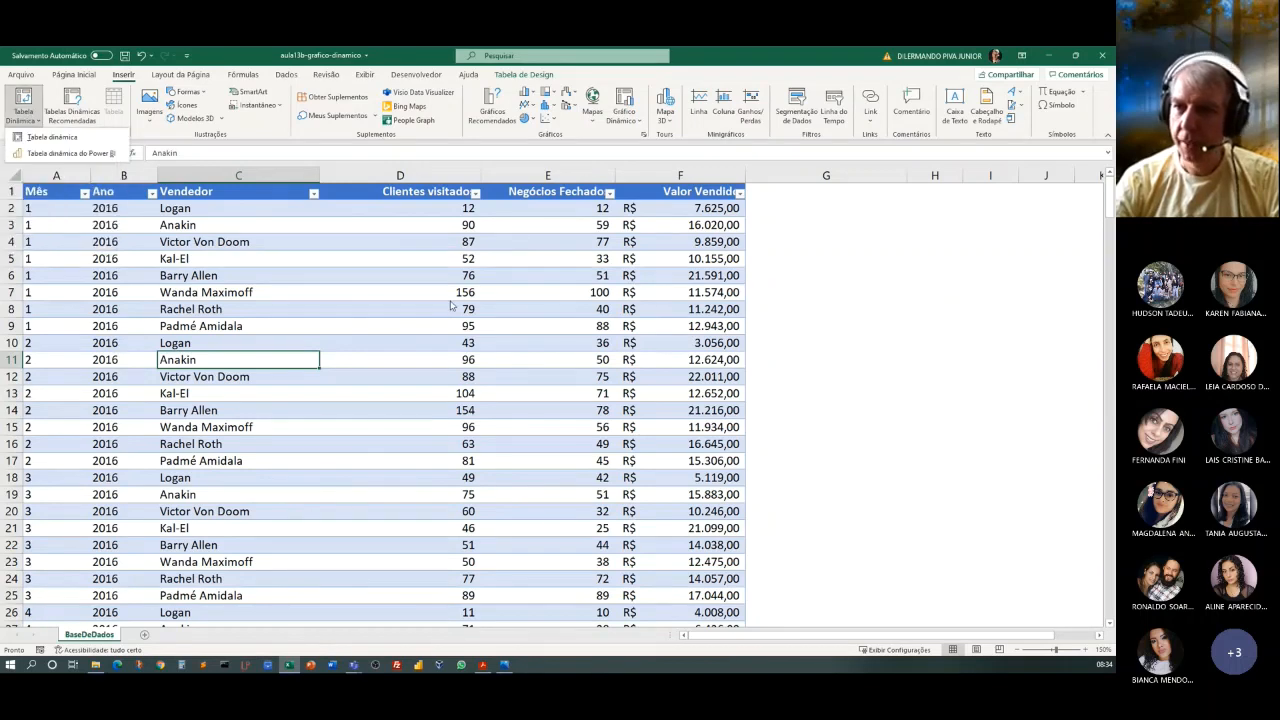
click(45, 138)
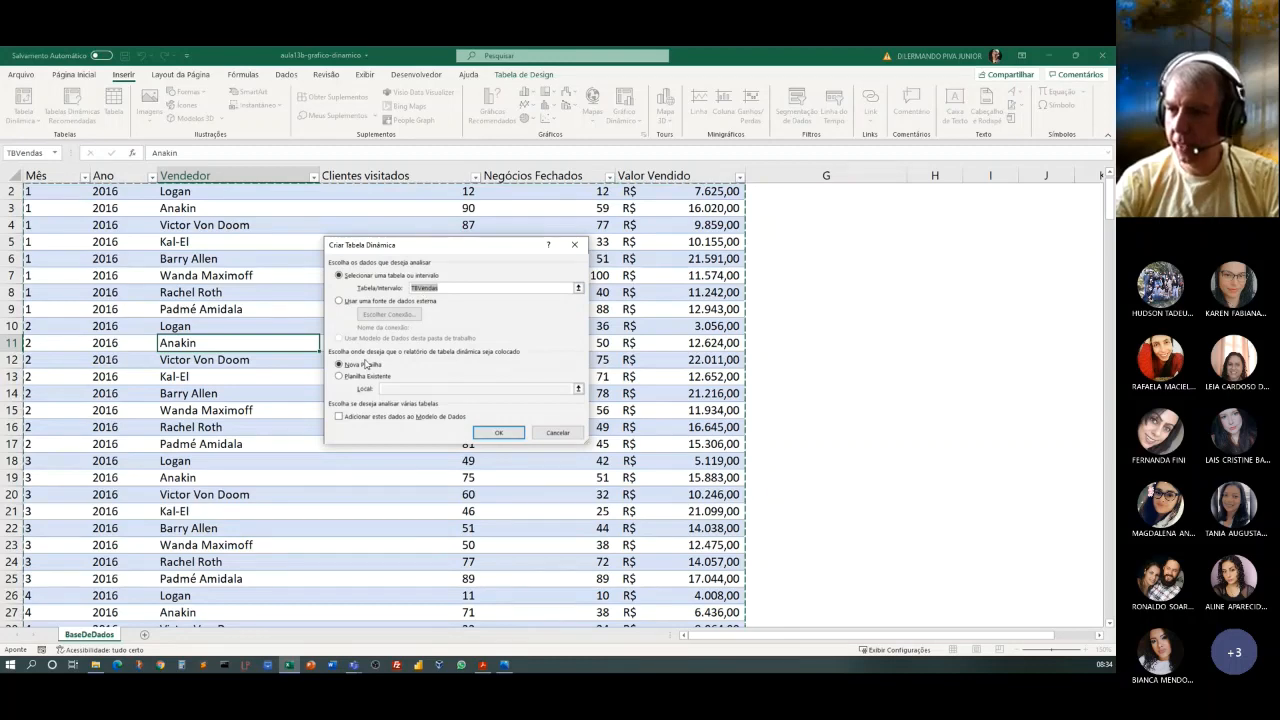
click(498, 434)
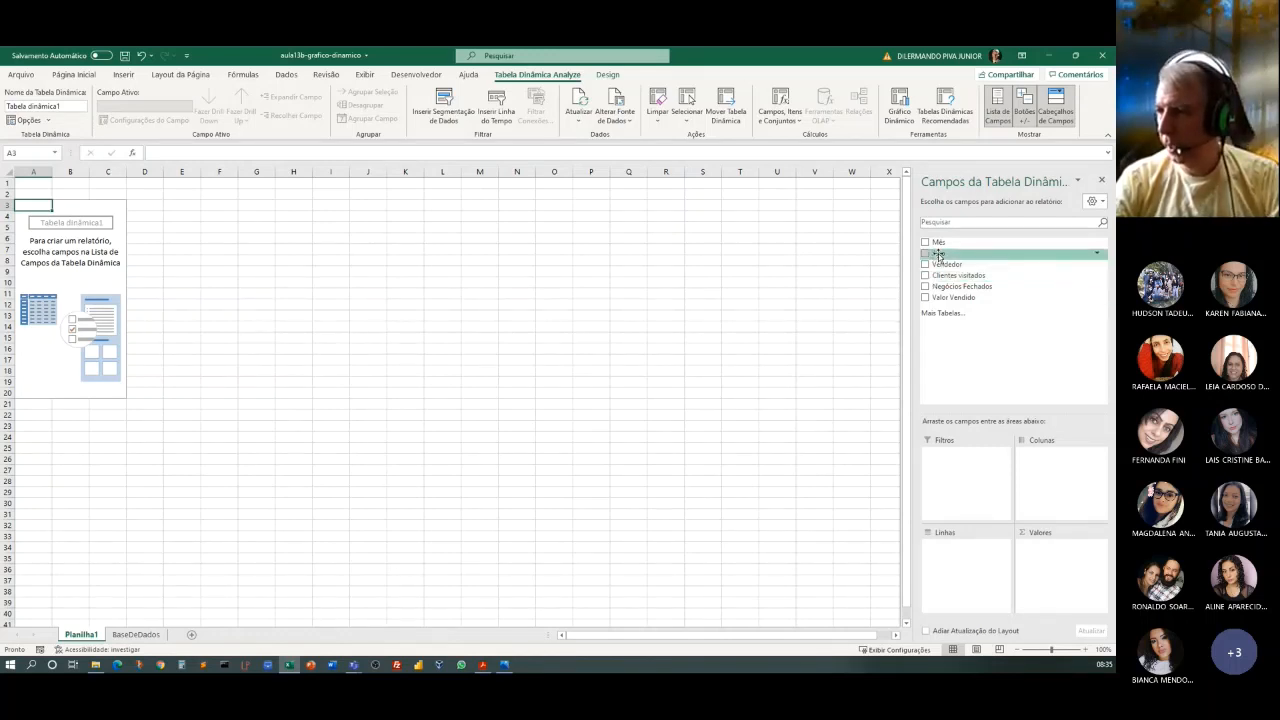
Lay out the pivot table with Ano and Mês as rows, Vendedor as columns and the sum of Valor Vendido as values.
drag(938, 256, 960, 563)
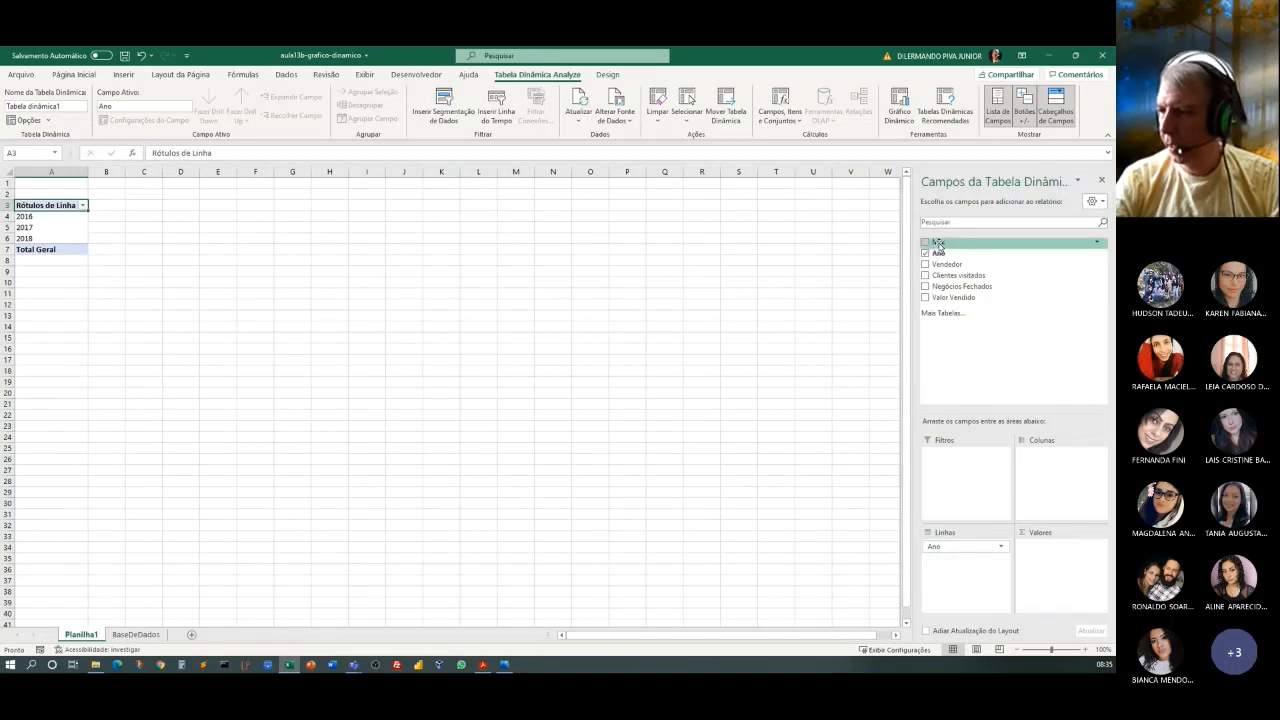
drag(938, 244, 958, 563)
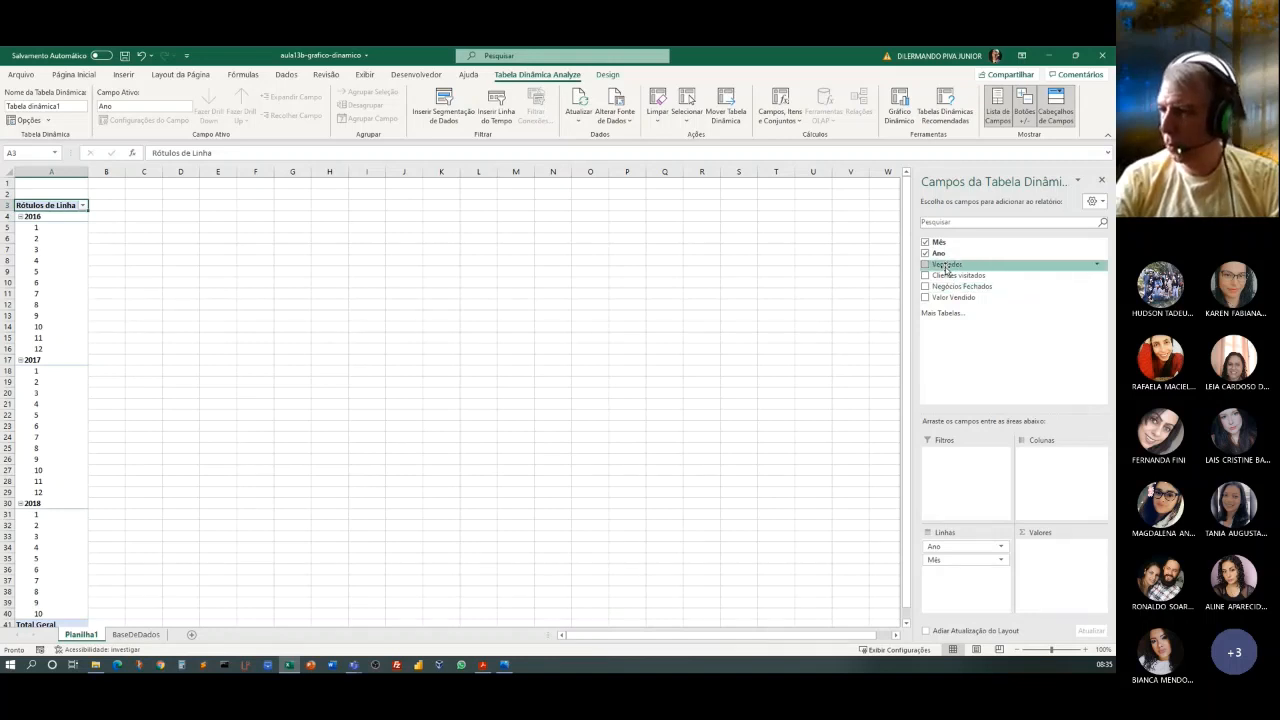
drag(945, 267, 1062, 470)
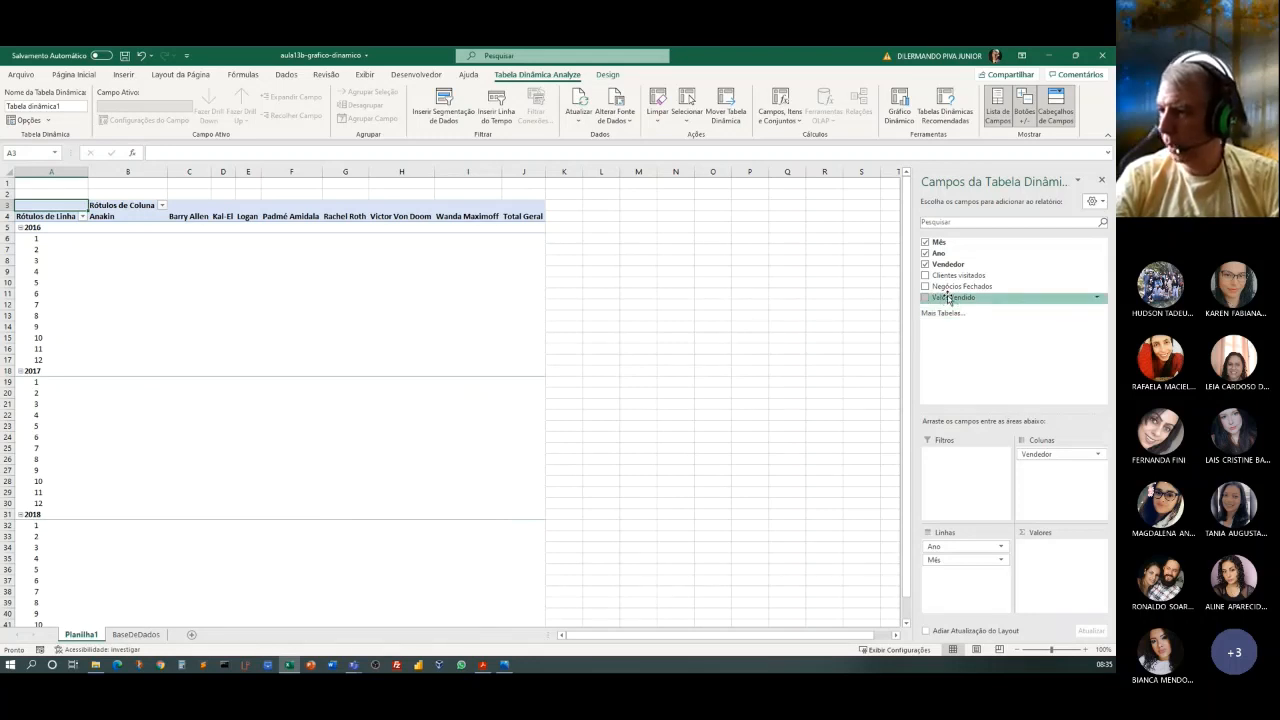
drag(948, 298, 1058, 556)
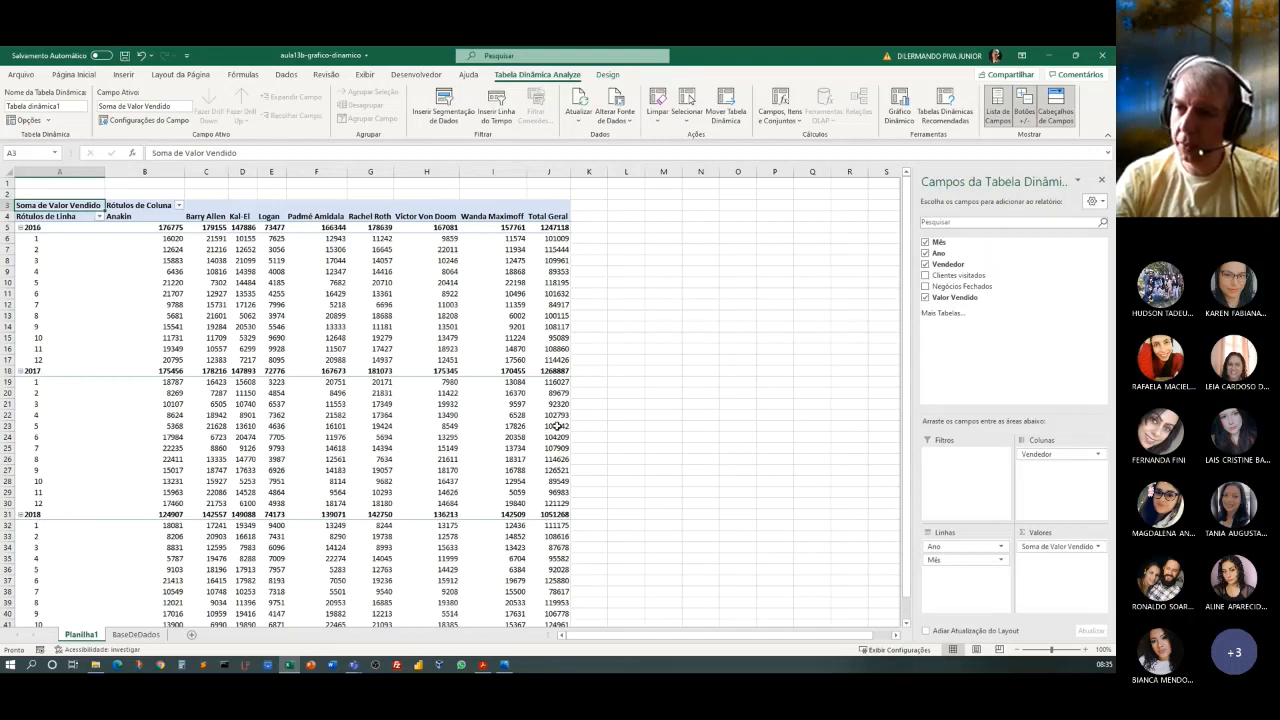
scroll(557, 426, down, 1)
scroll(551, 430, up, 1)
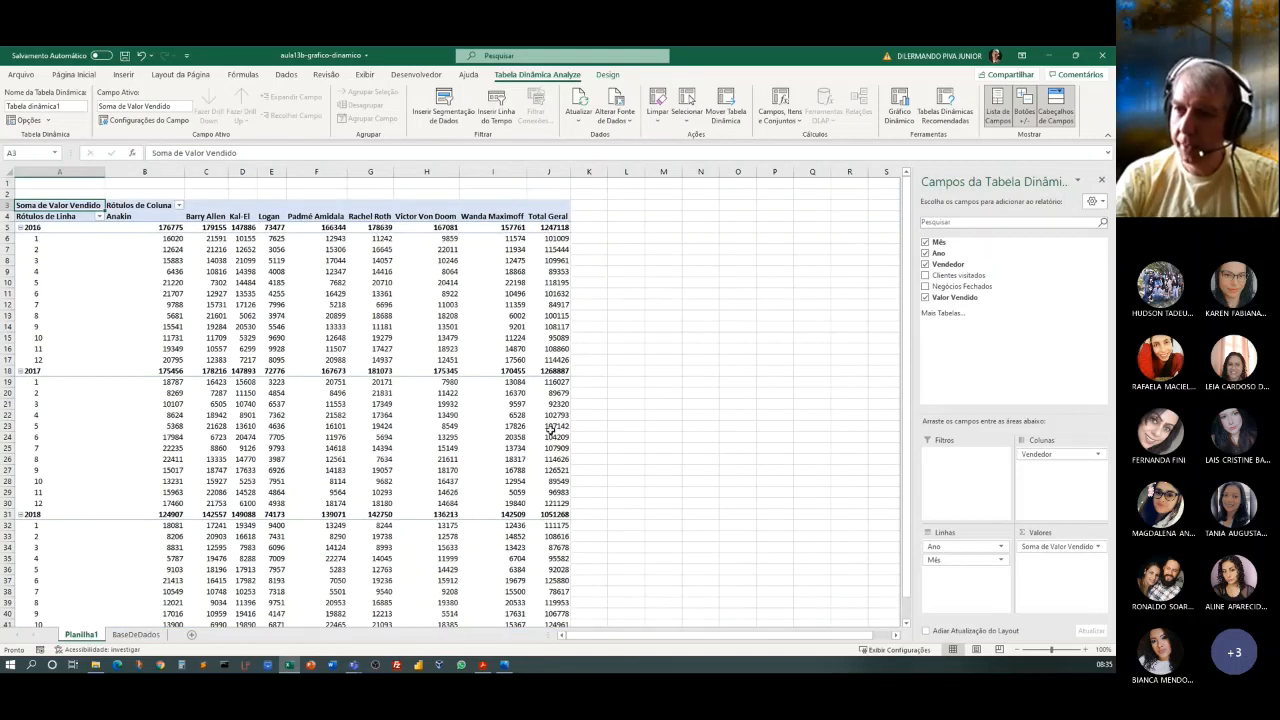
scroll(551, 430, down, 1)
scroll(551, 430, up, 1)
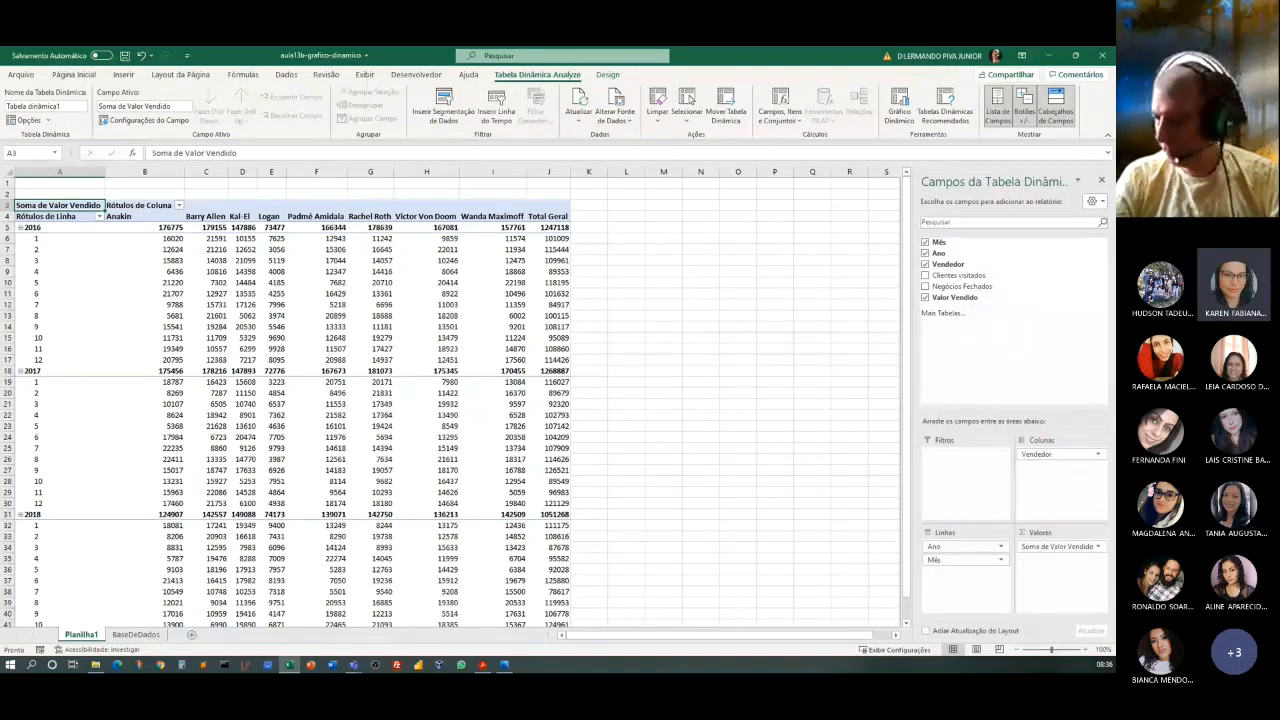
Rename the sales pivot table as TDVendas.
click(1085, 650)
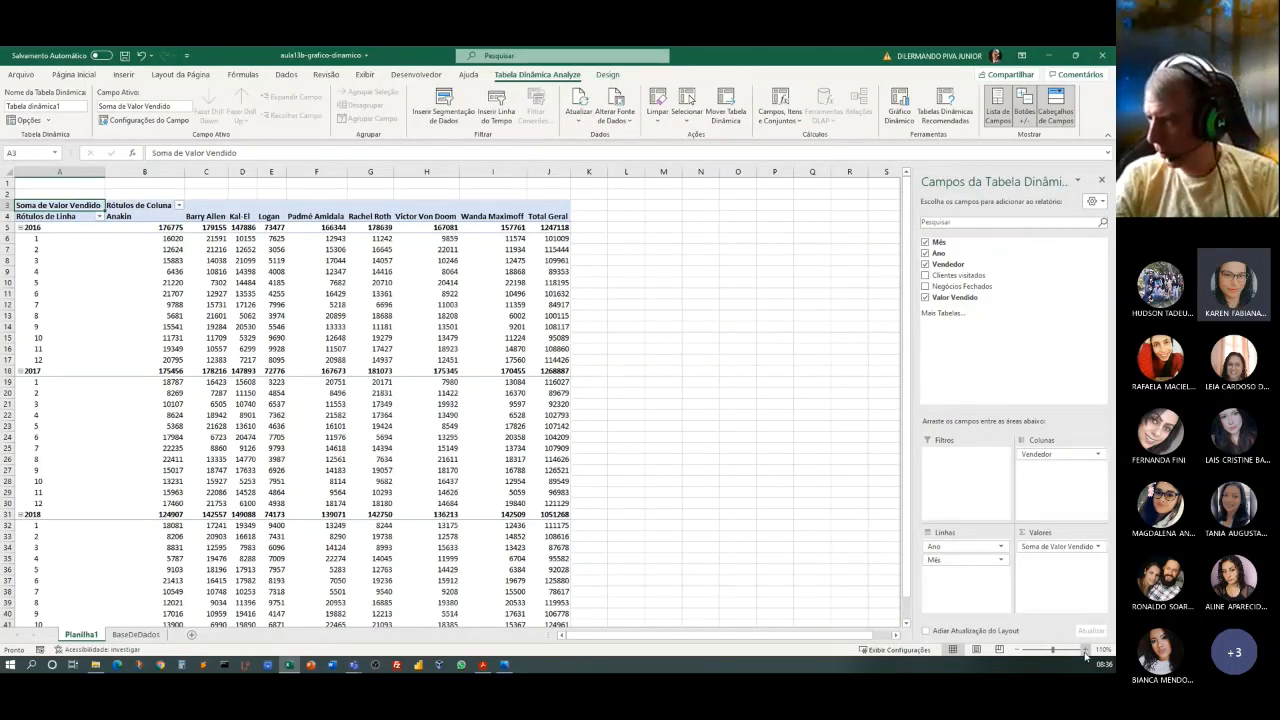
click(1085, 650)
click(1085, 650)
click(1085, 650)
click(1085, 650)
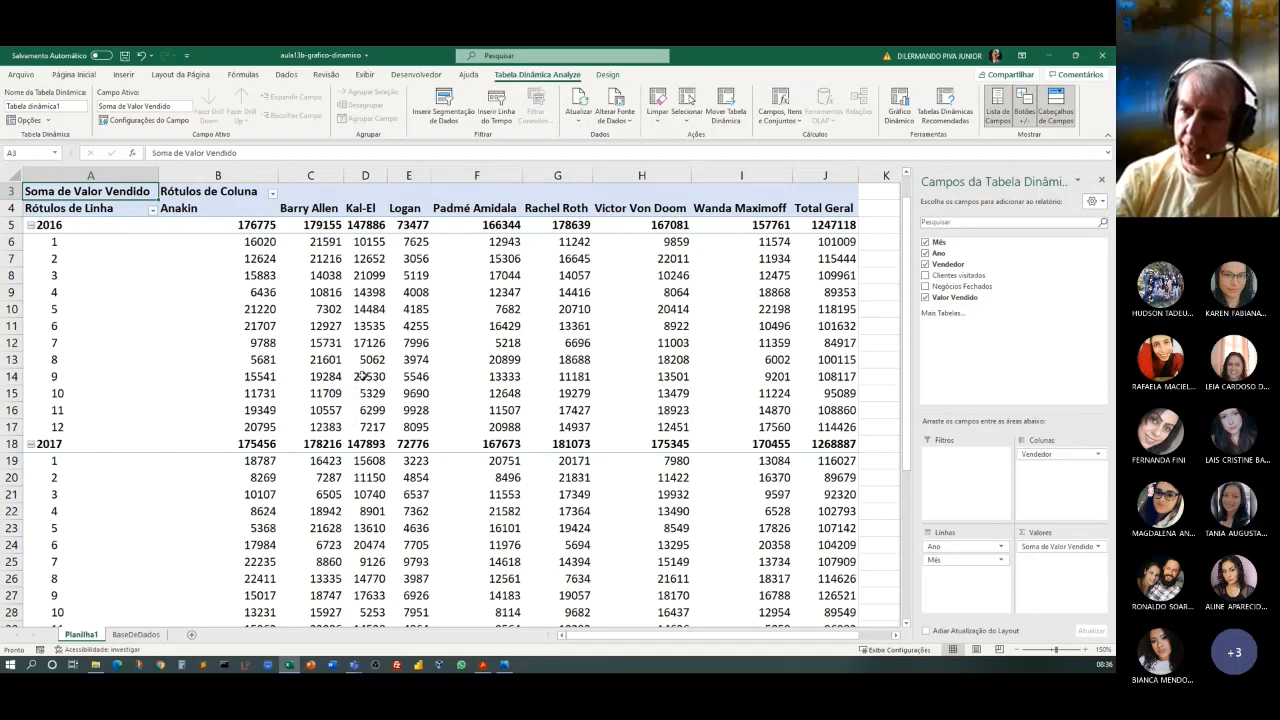
click(292, 337)
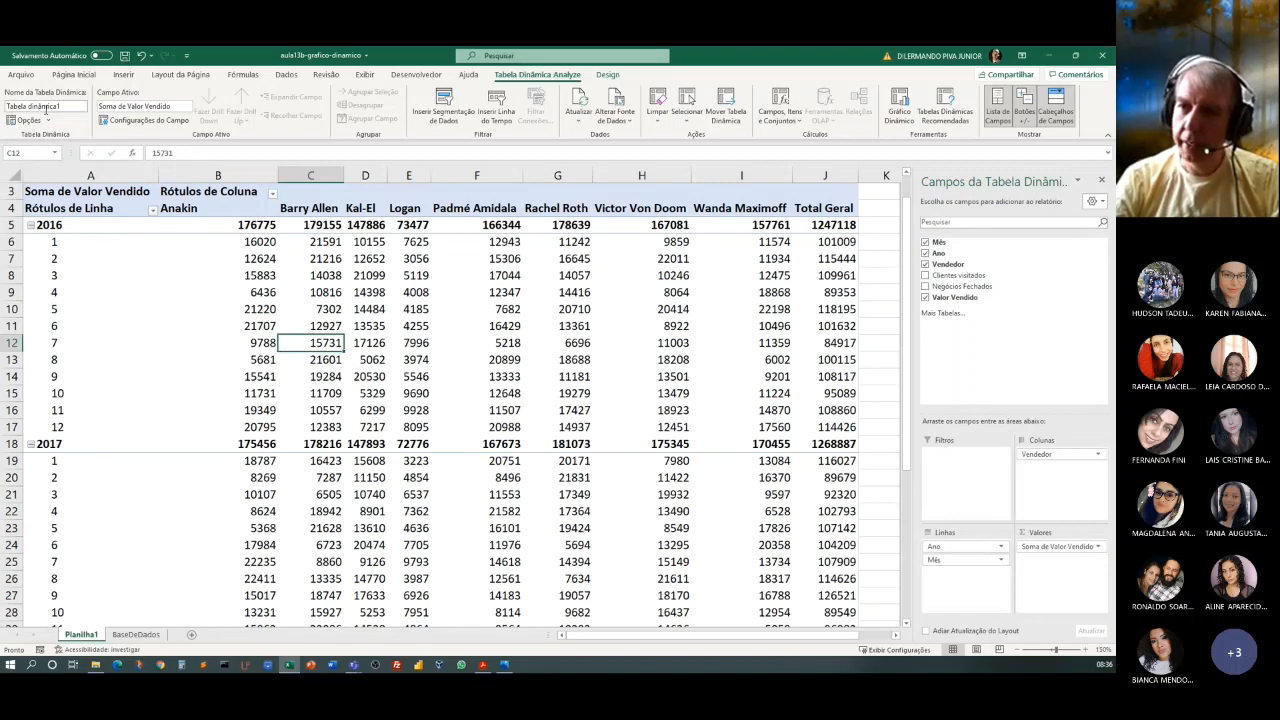
click(64, 106)
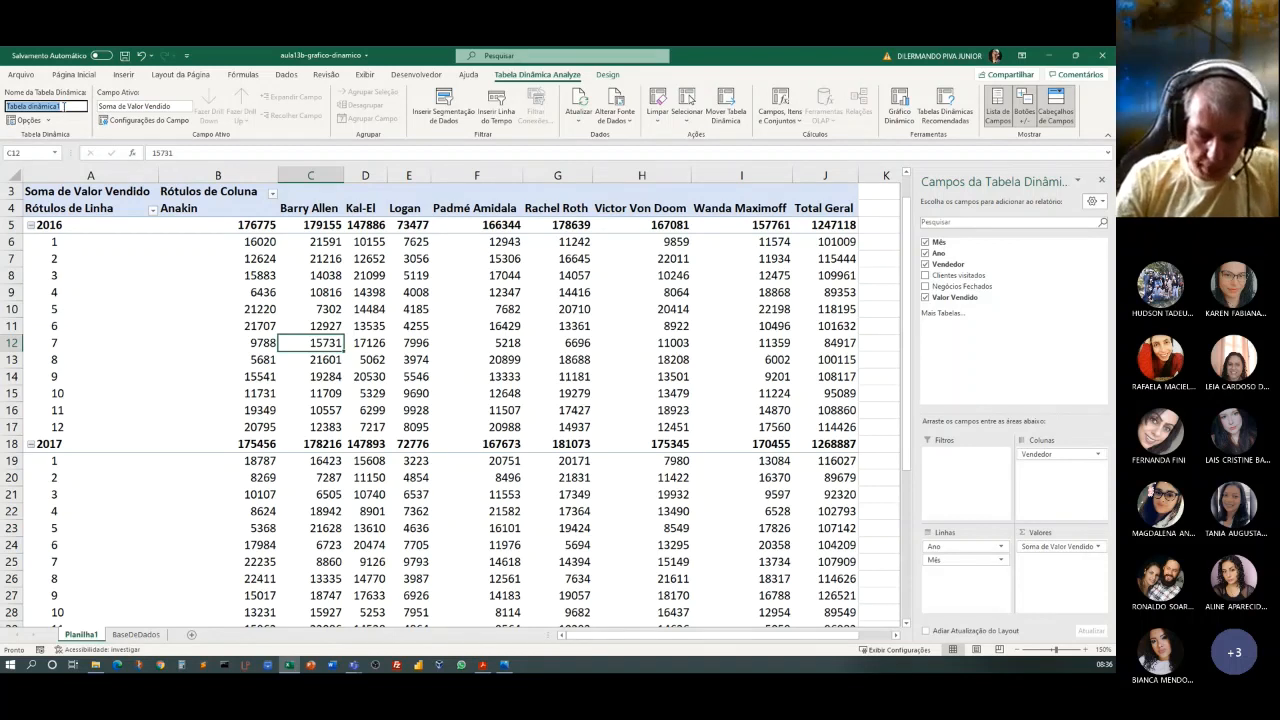
key(BackSpace)
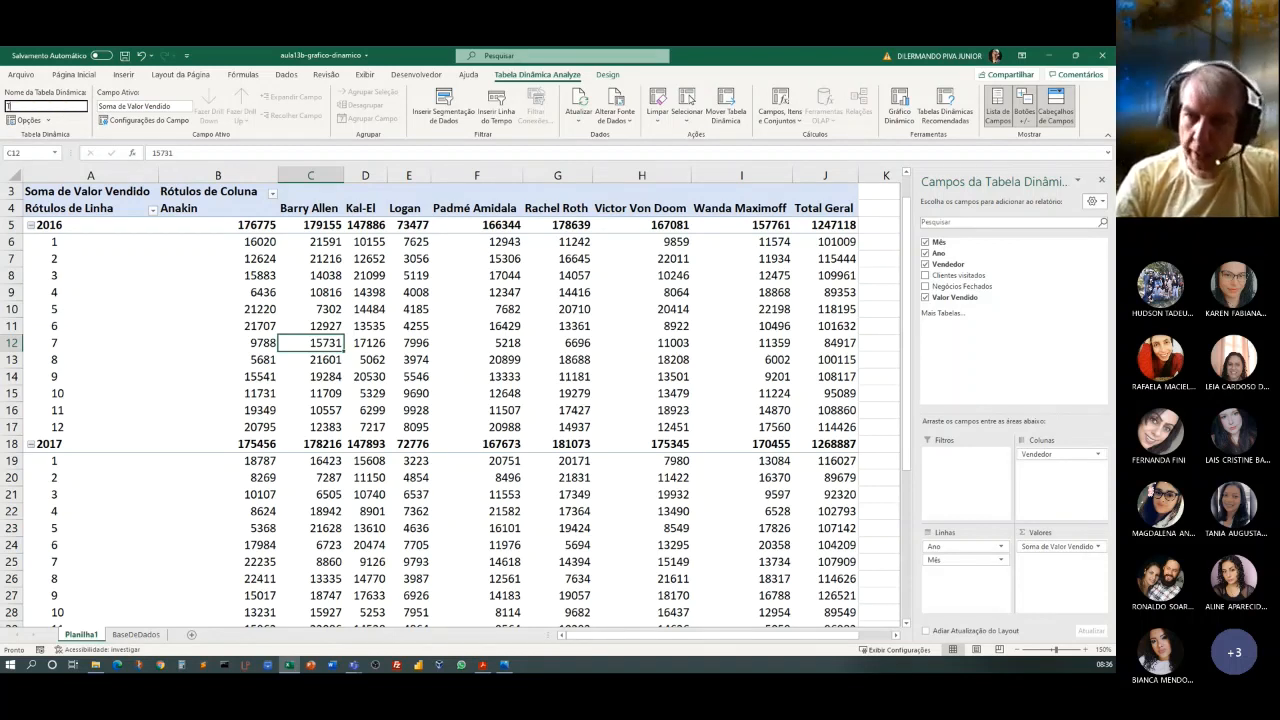
text(TD)
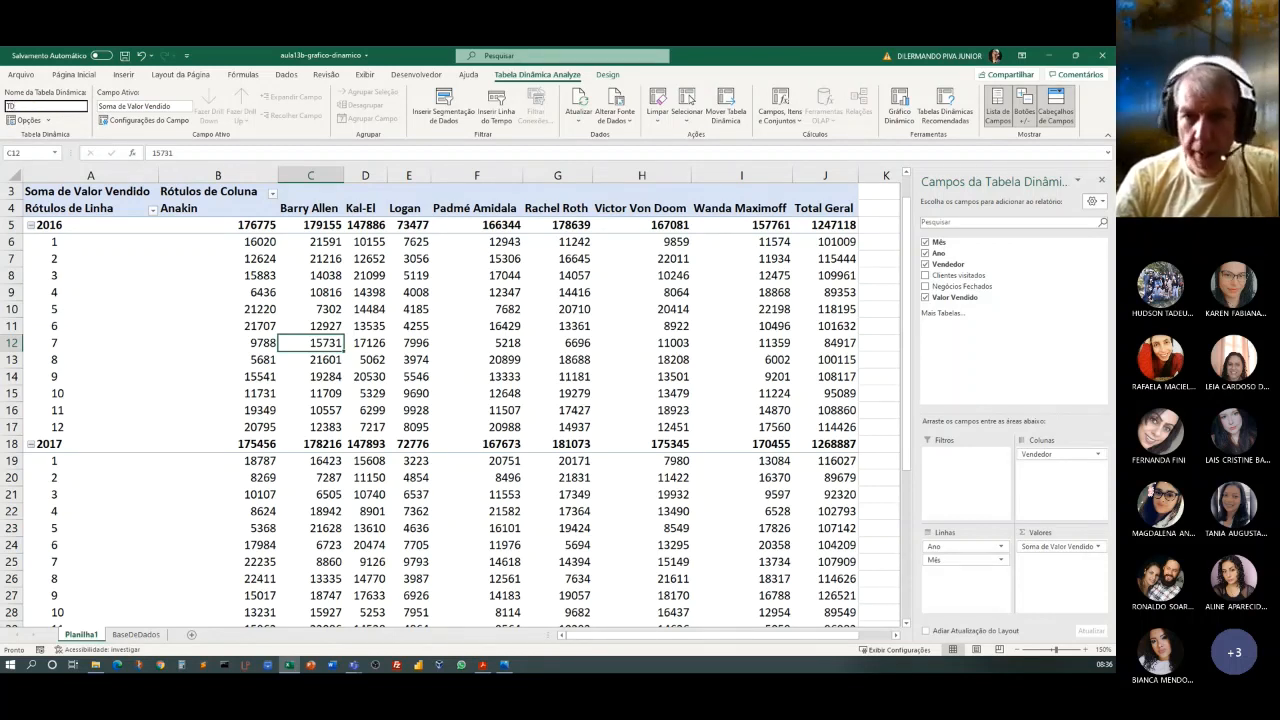
text(Ve)
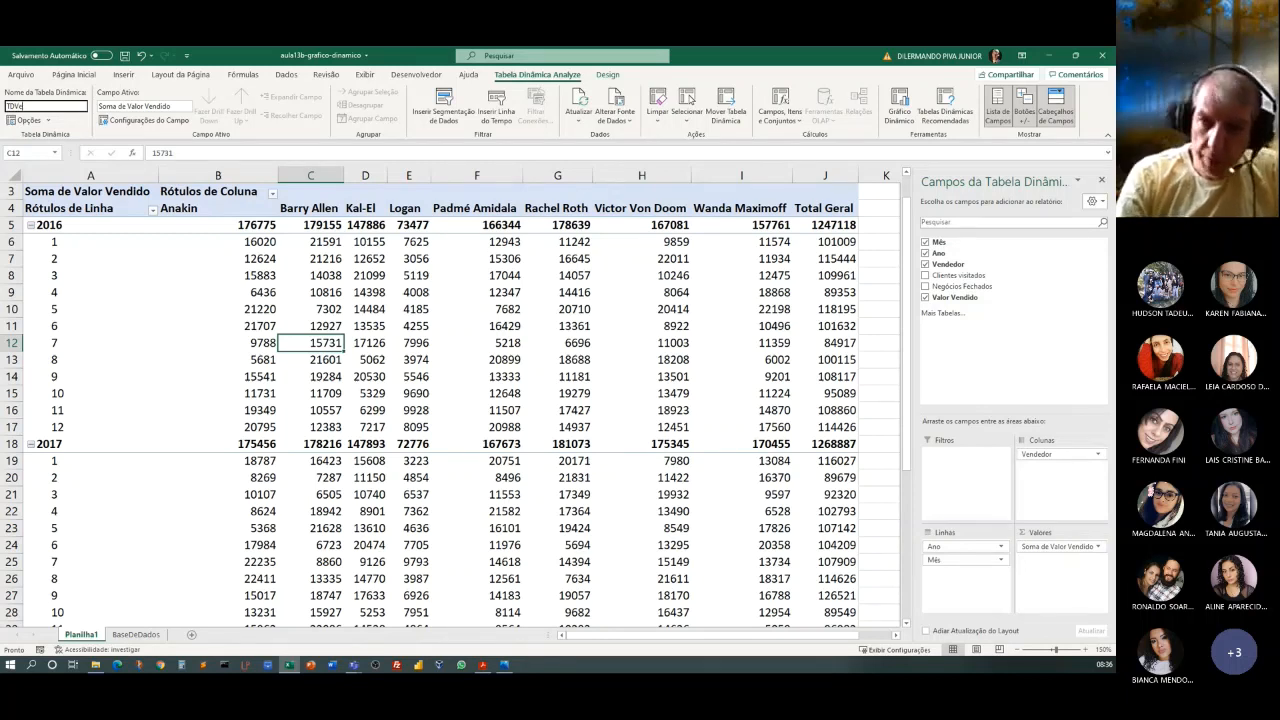
text(ndas)
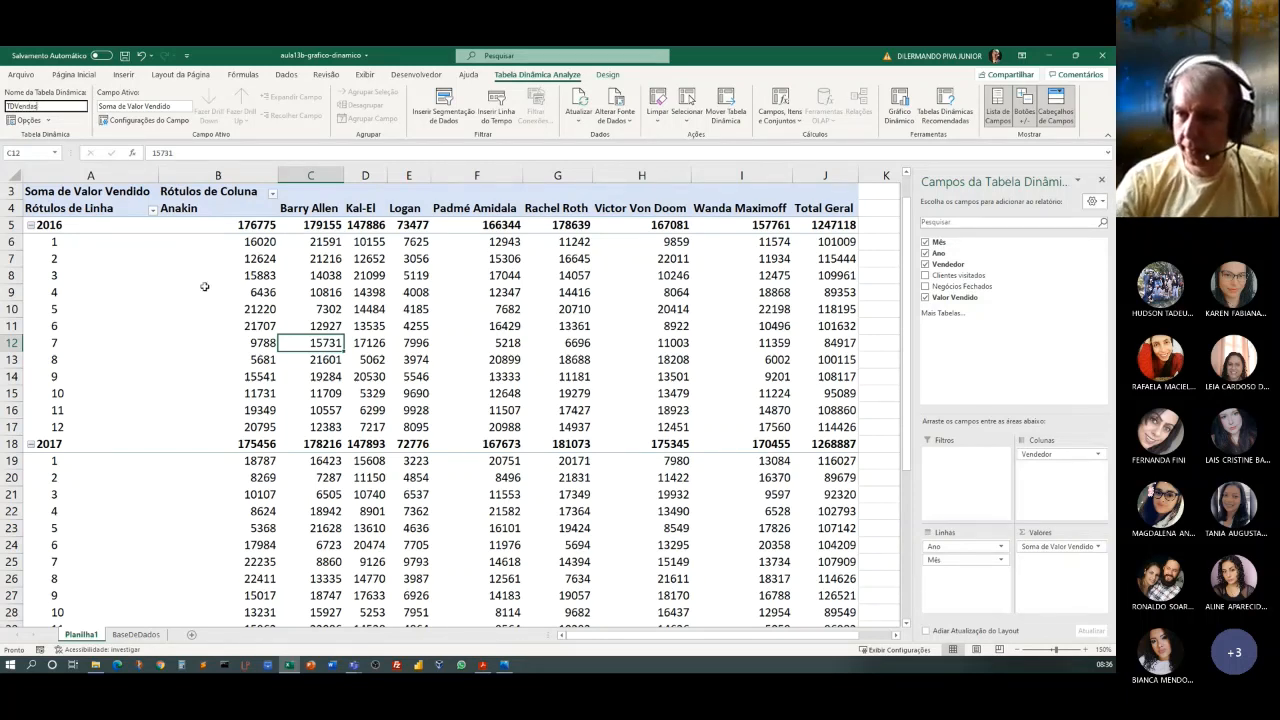
click(220, 312)
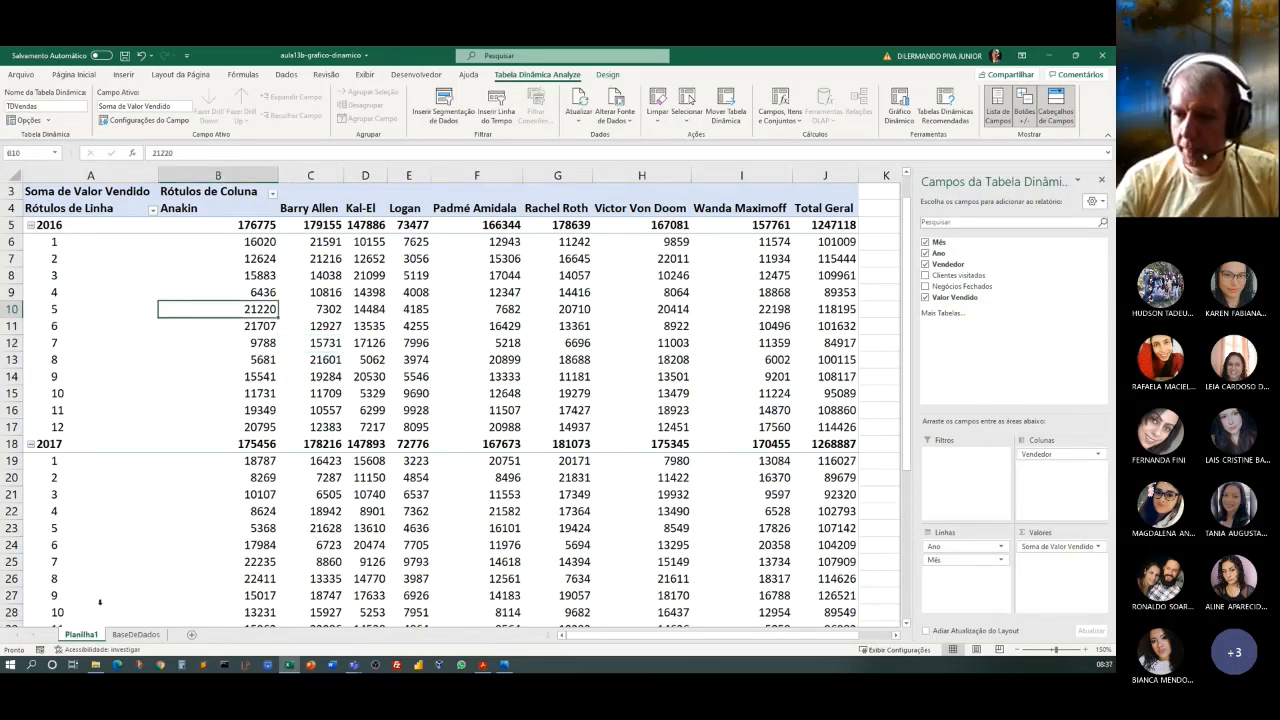
Rename the Planilha1 worksheet as TDVendas.
double_click(83, 638)
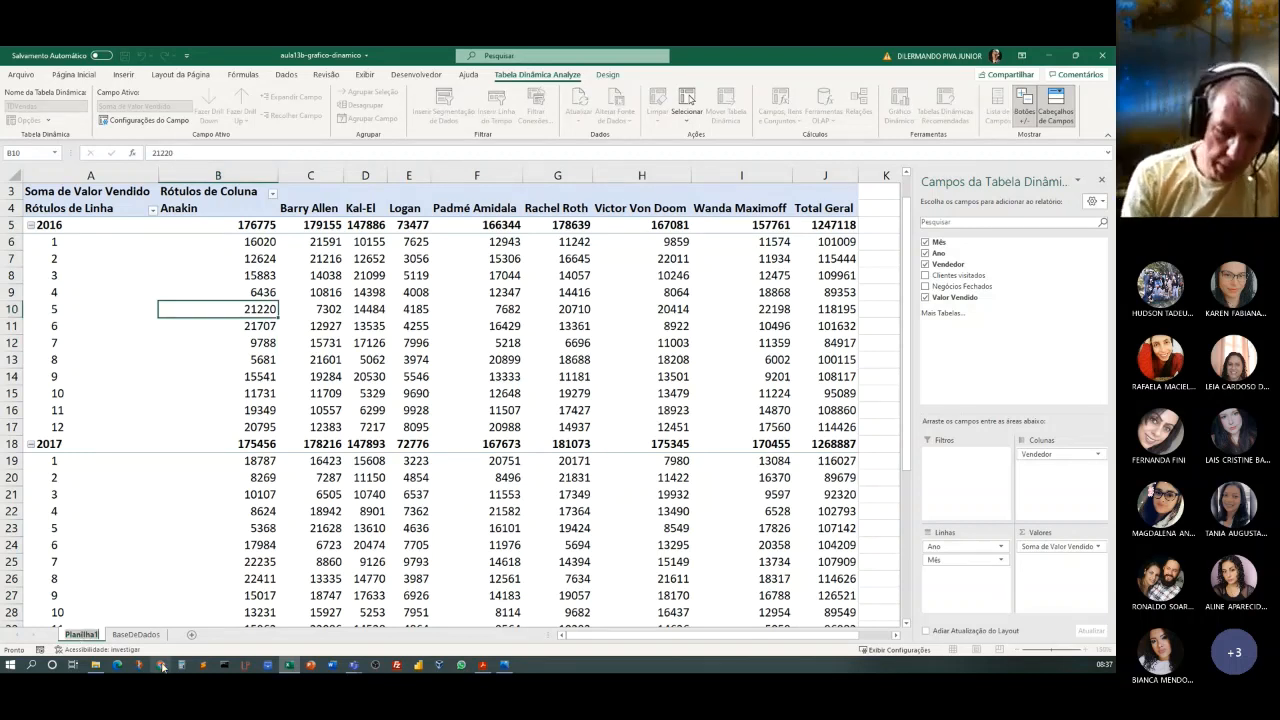
text(TD)
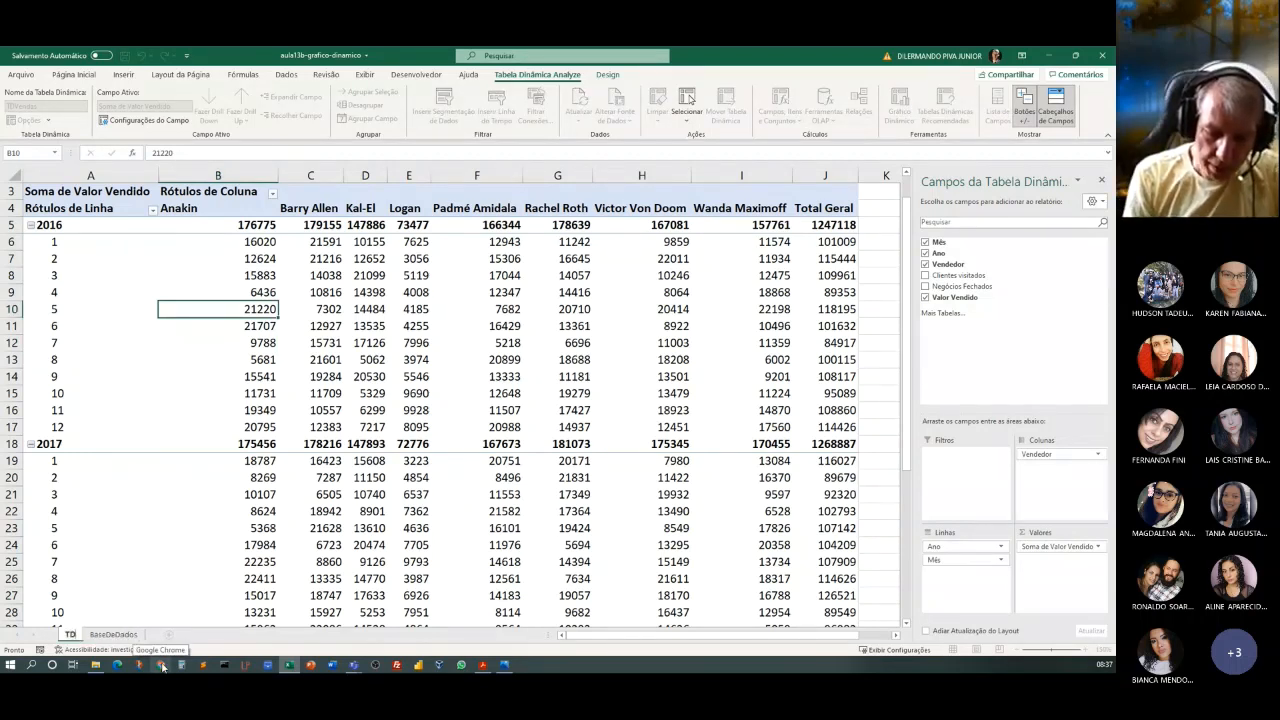
text(Vendas)
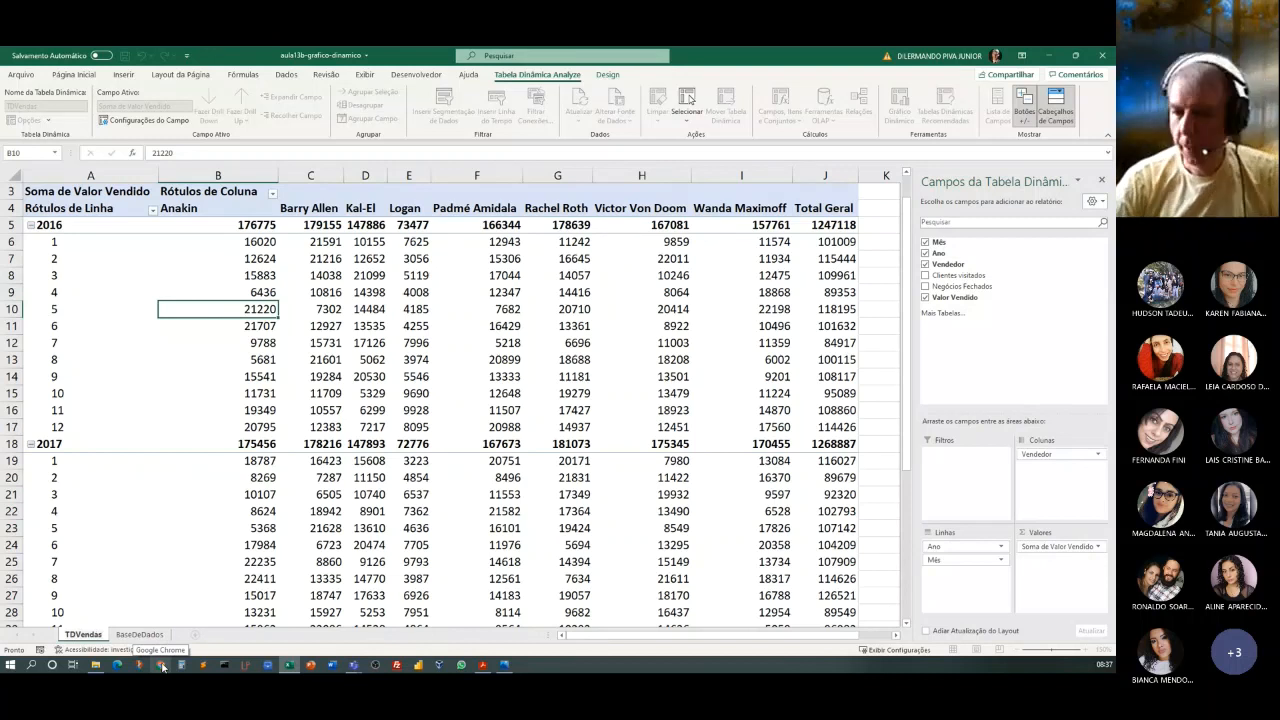
click(207, 493)
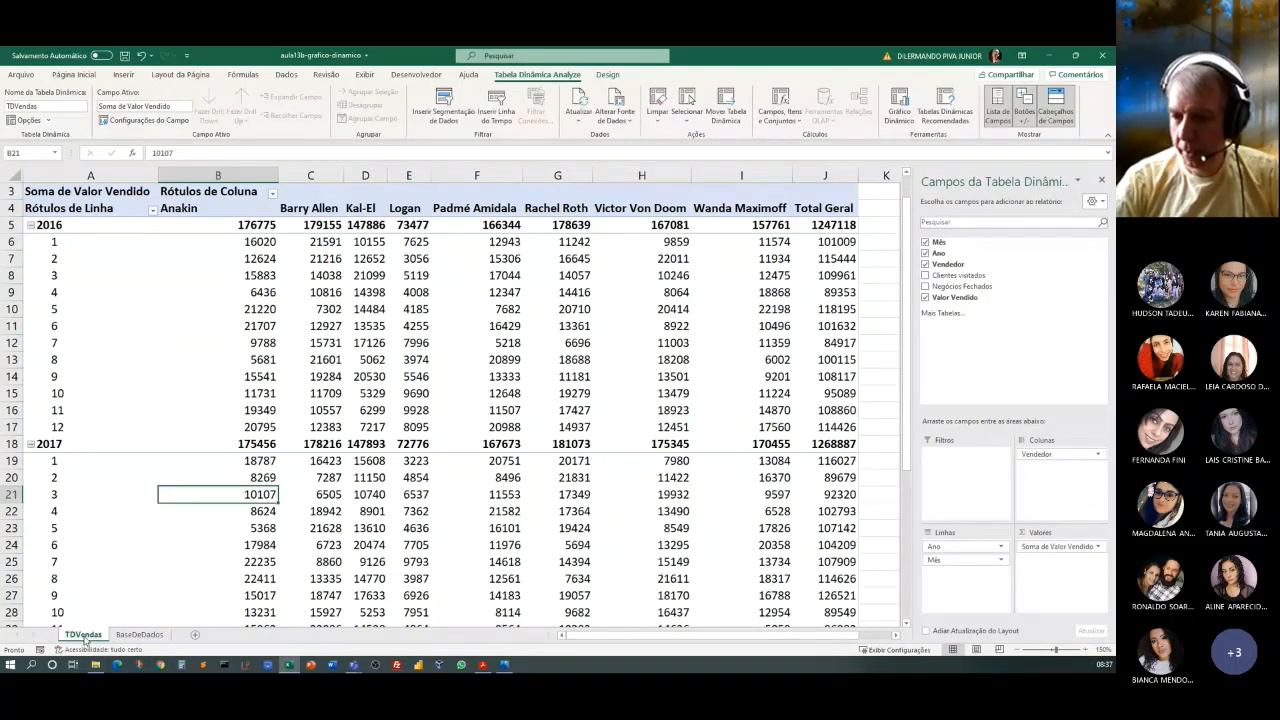
click(146, 565)
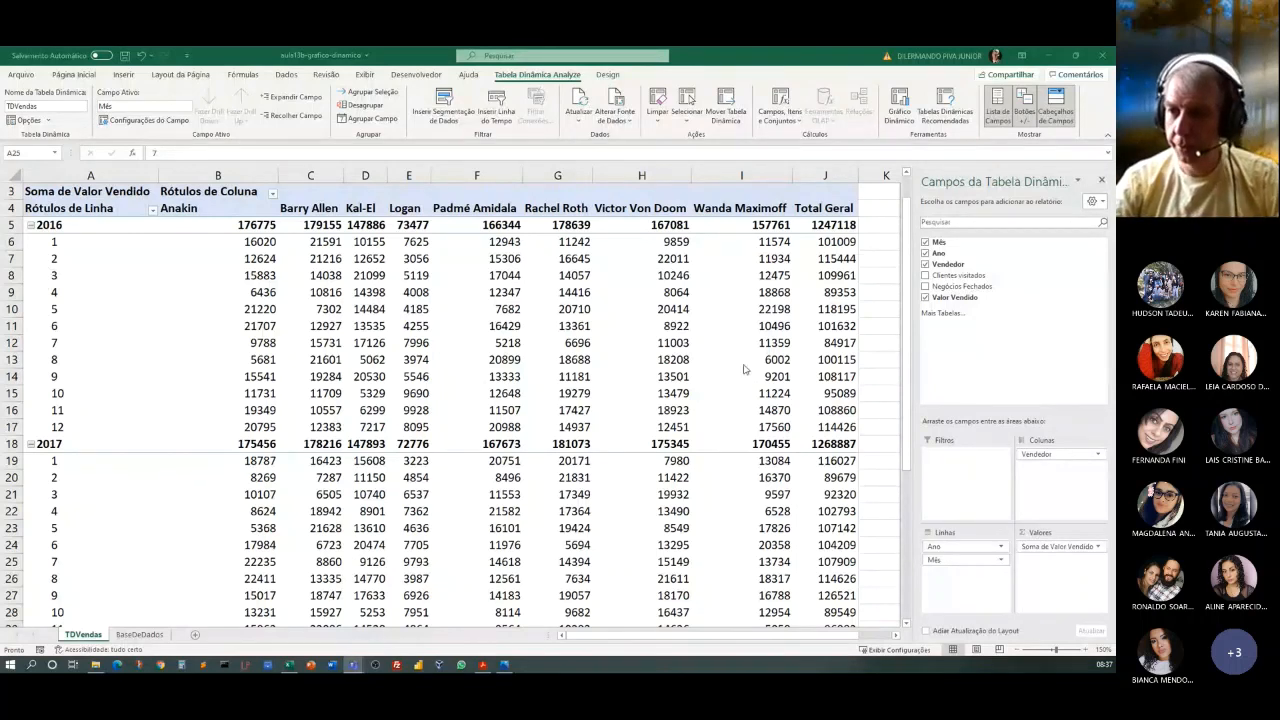
Insert a pivot chart of the basic Linha type based on the TDVendas pivot table.
click(417, 342)
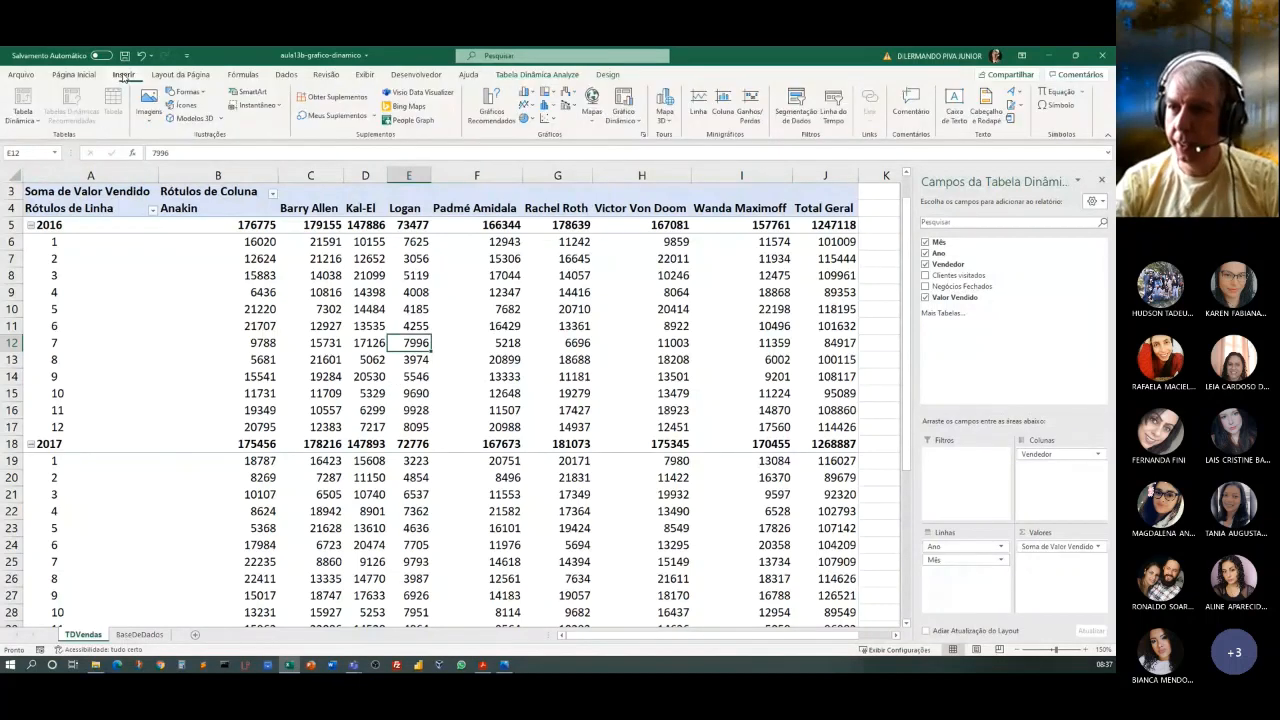
click(124, 76)
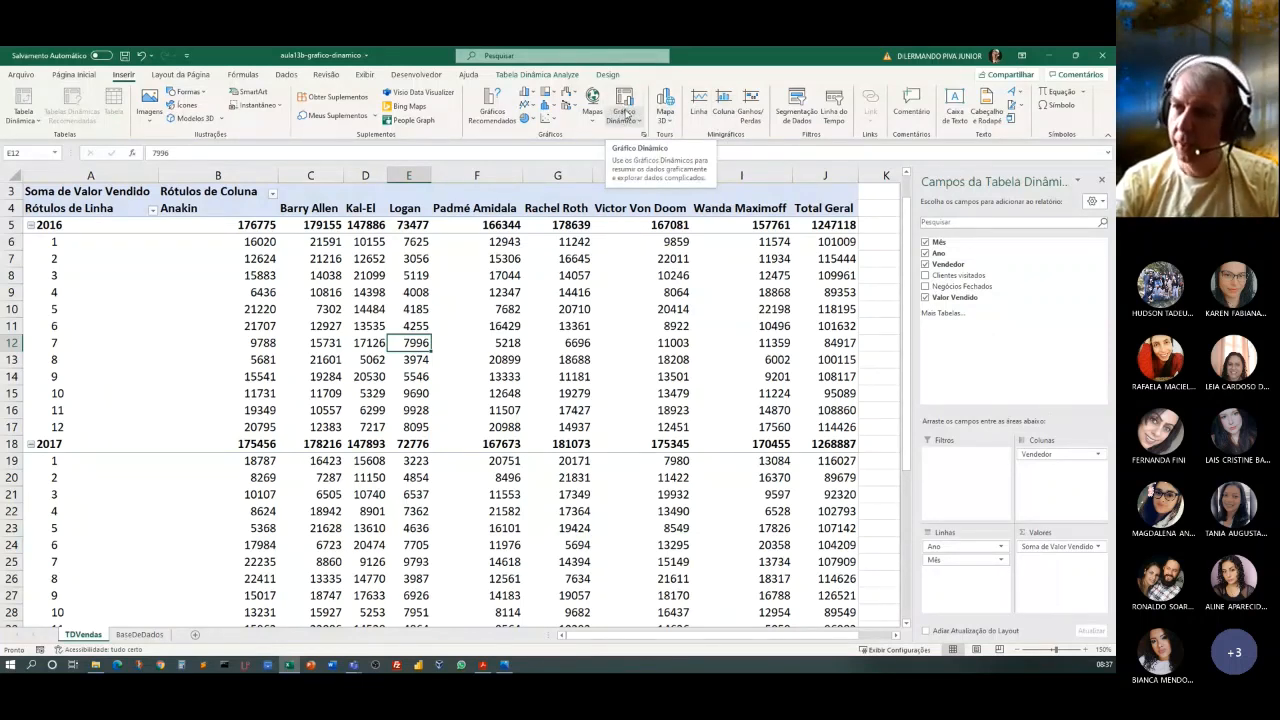
click(630, 120)
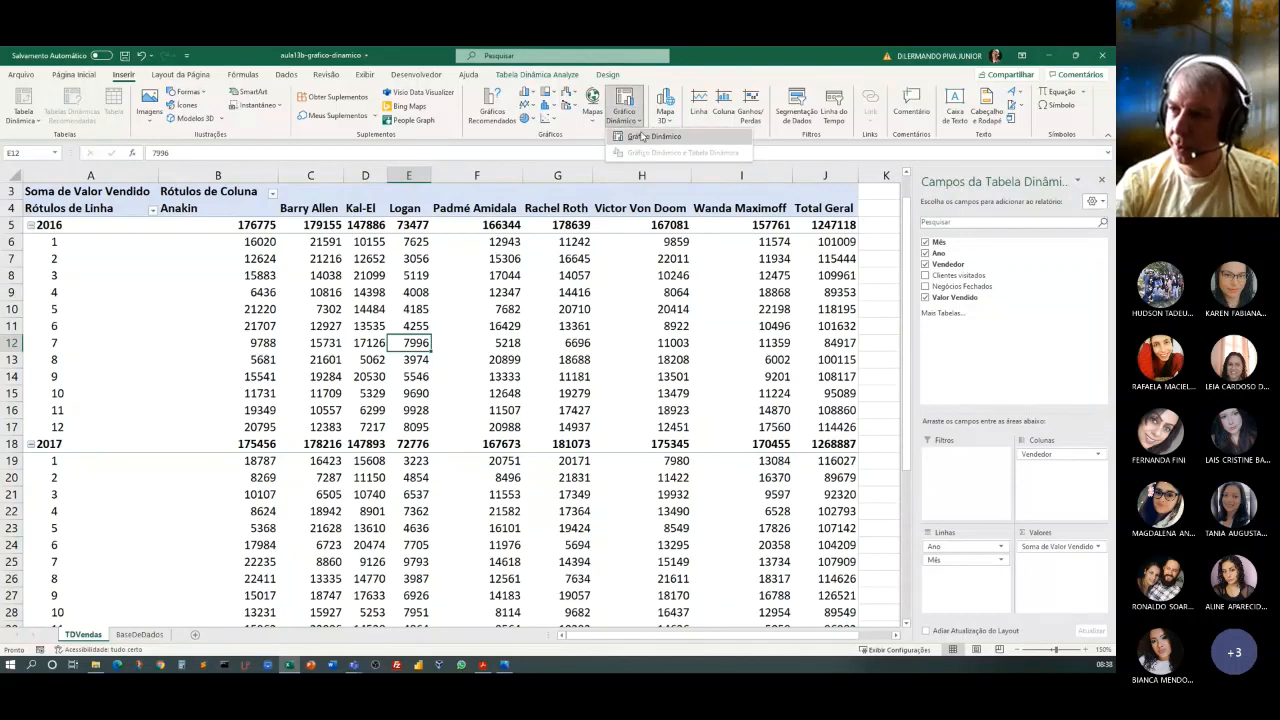
click(643, 134)
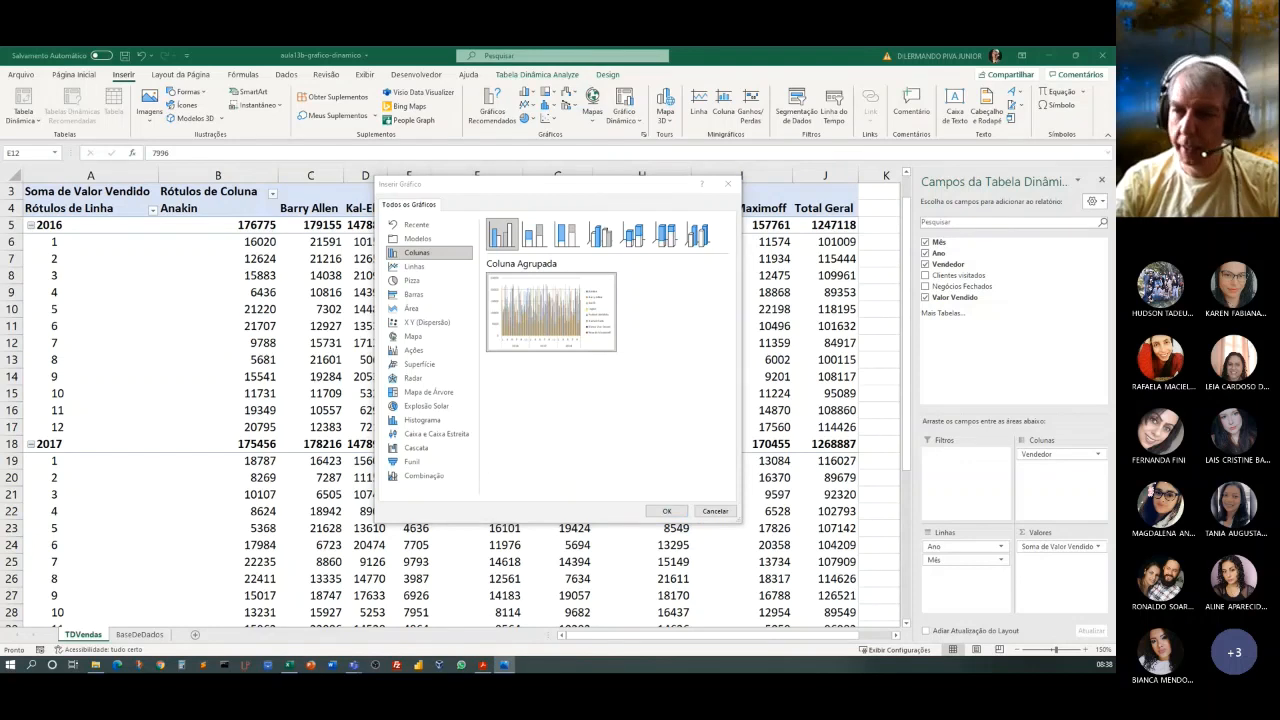
click(420, 239)
click(420, 254)
click(418, 267)
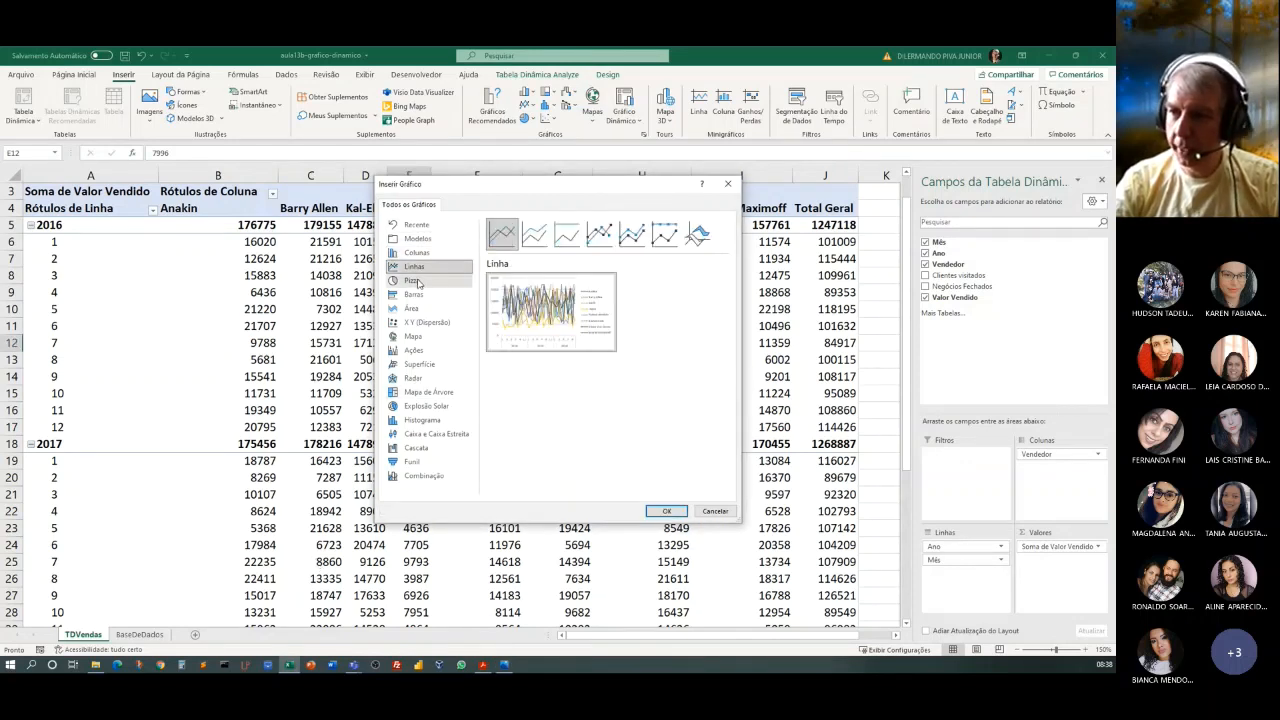
click(418, 281)
click(416, 296)
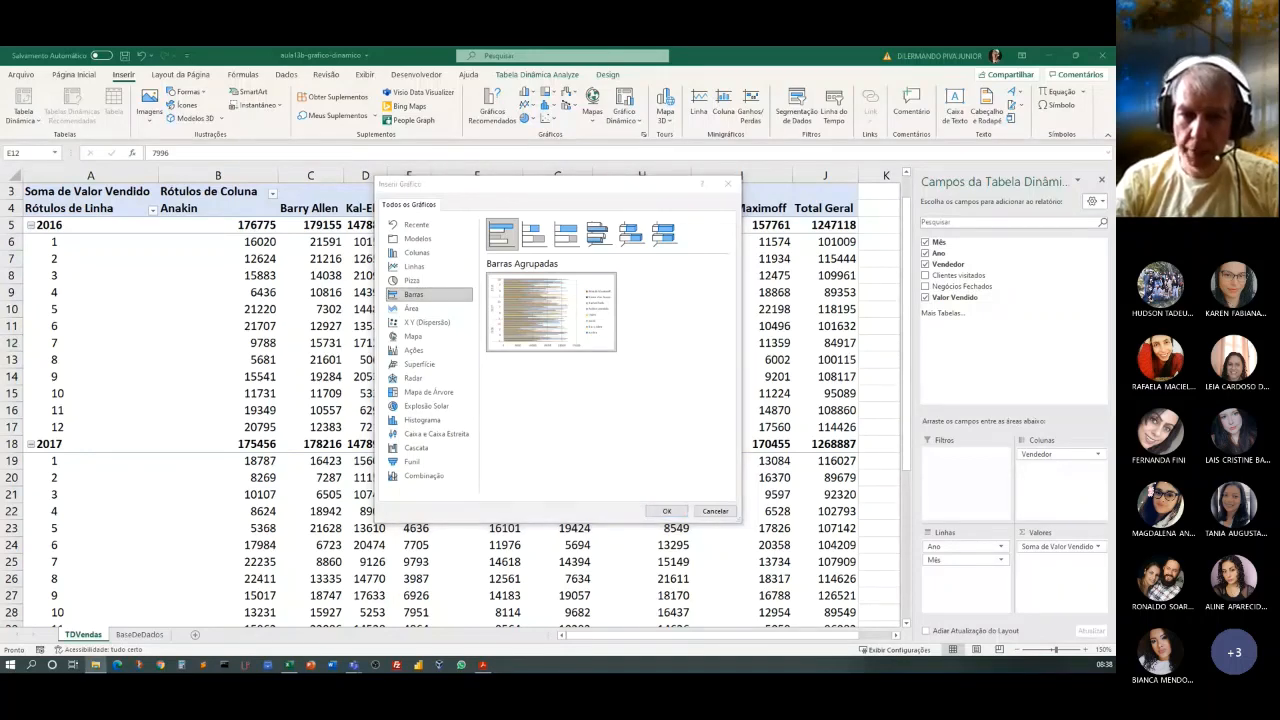
key(alt+Tab)
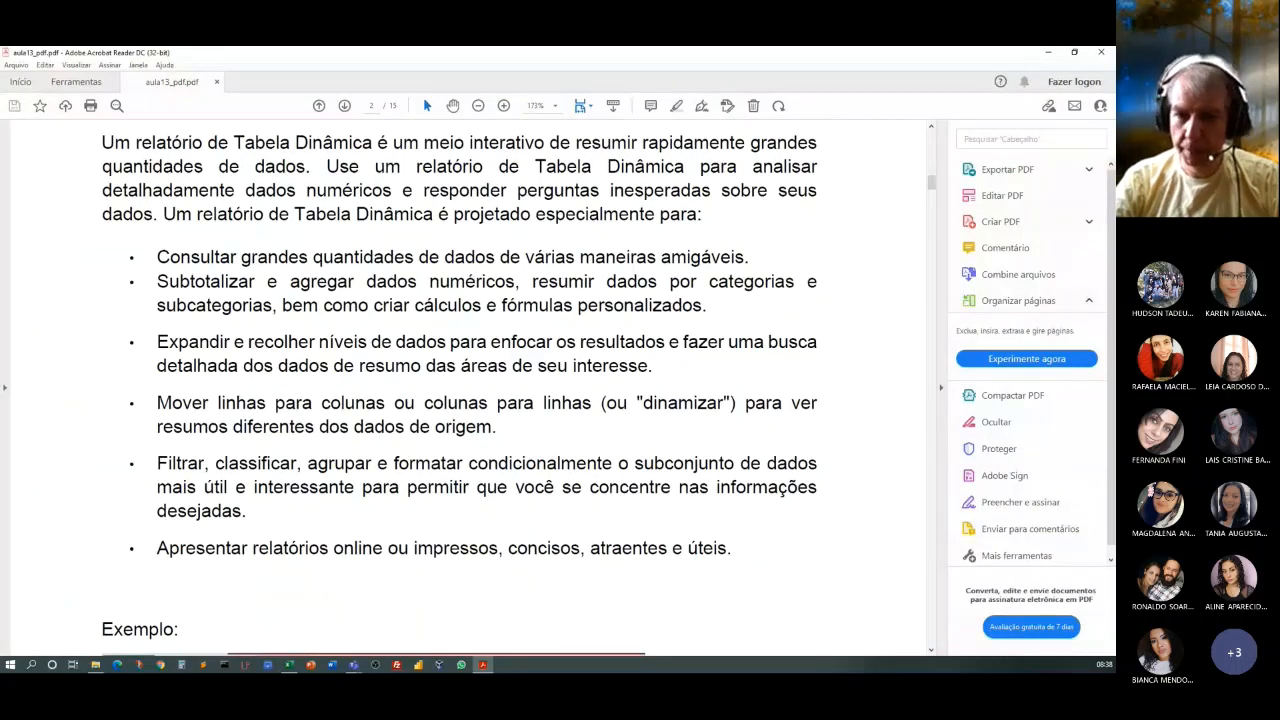
key(alt+Tab)
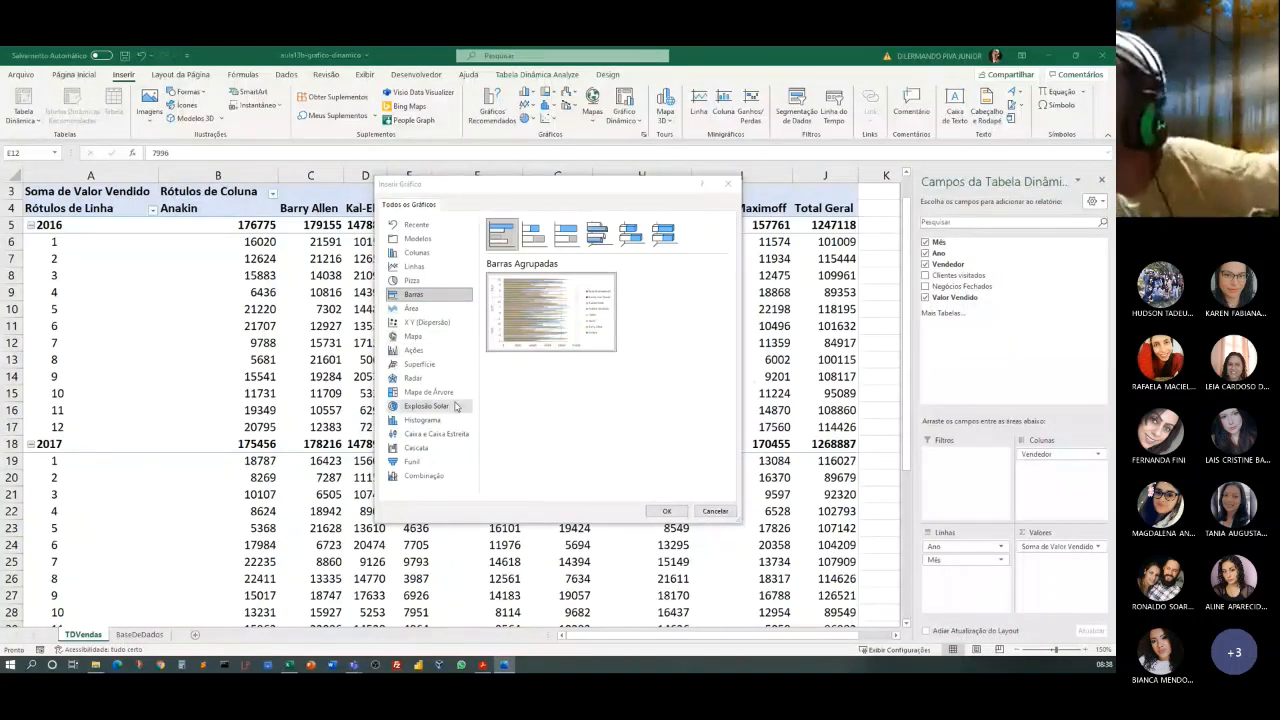
click(414, 266)
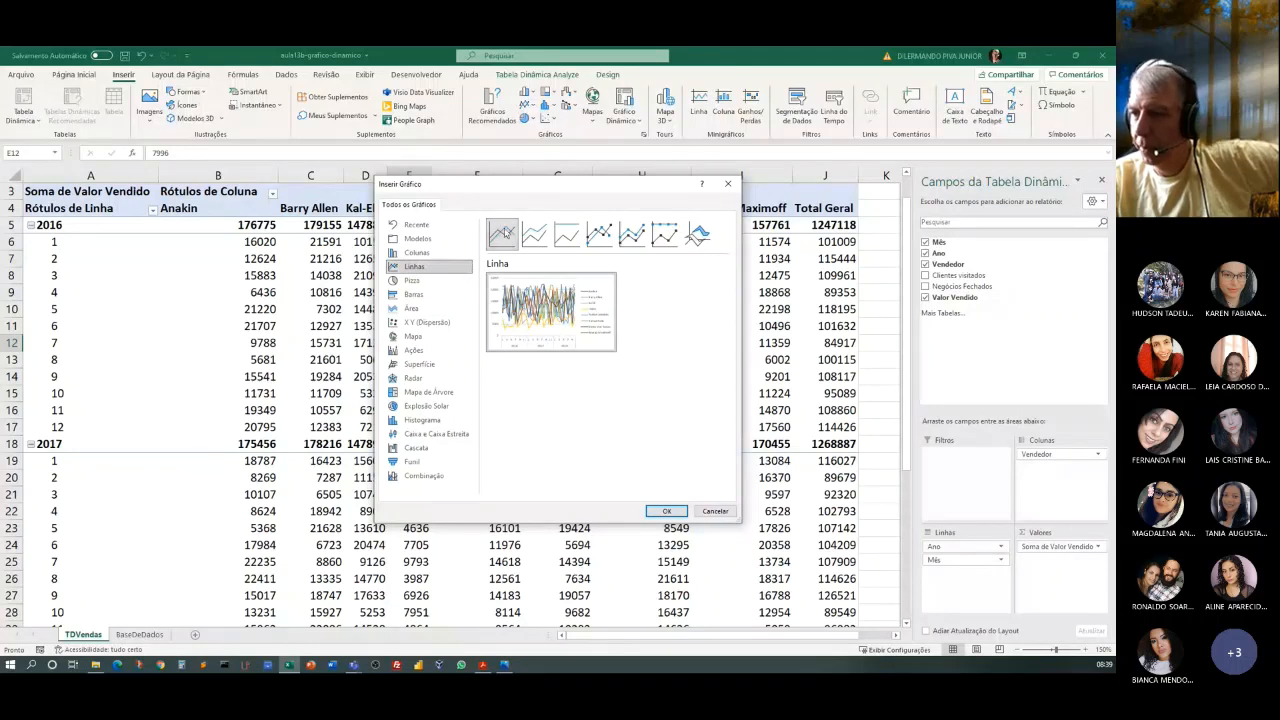
click(664, 511)
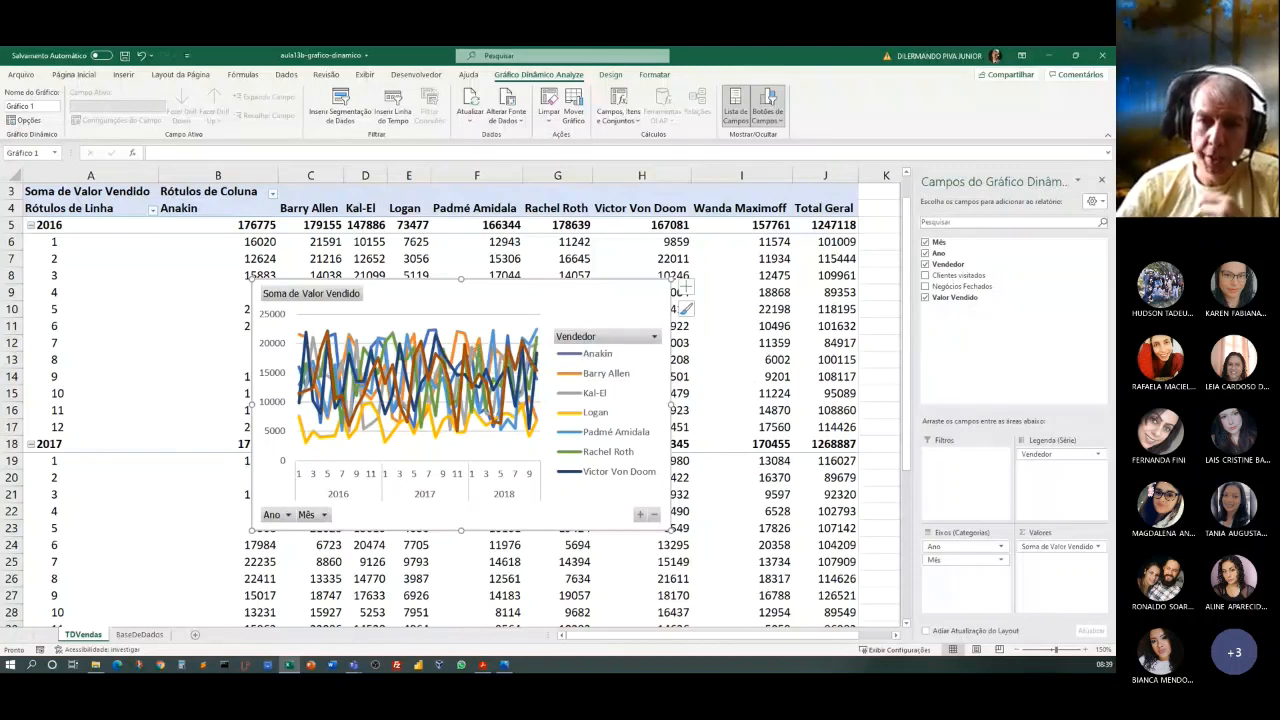
key(alt+Tab)
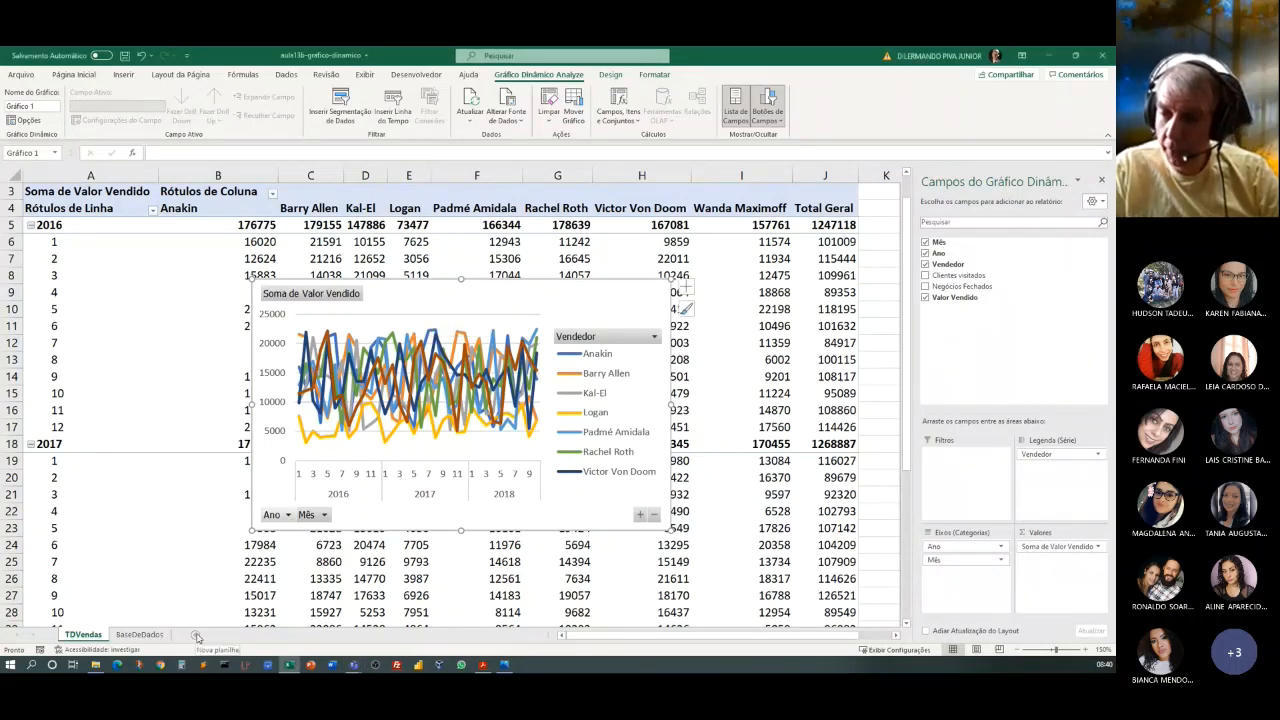
Add a new worksheet, place it before TDVendas as the first sheet, and name it Painel.
click(197, 637)
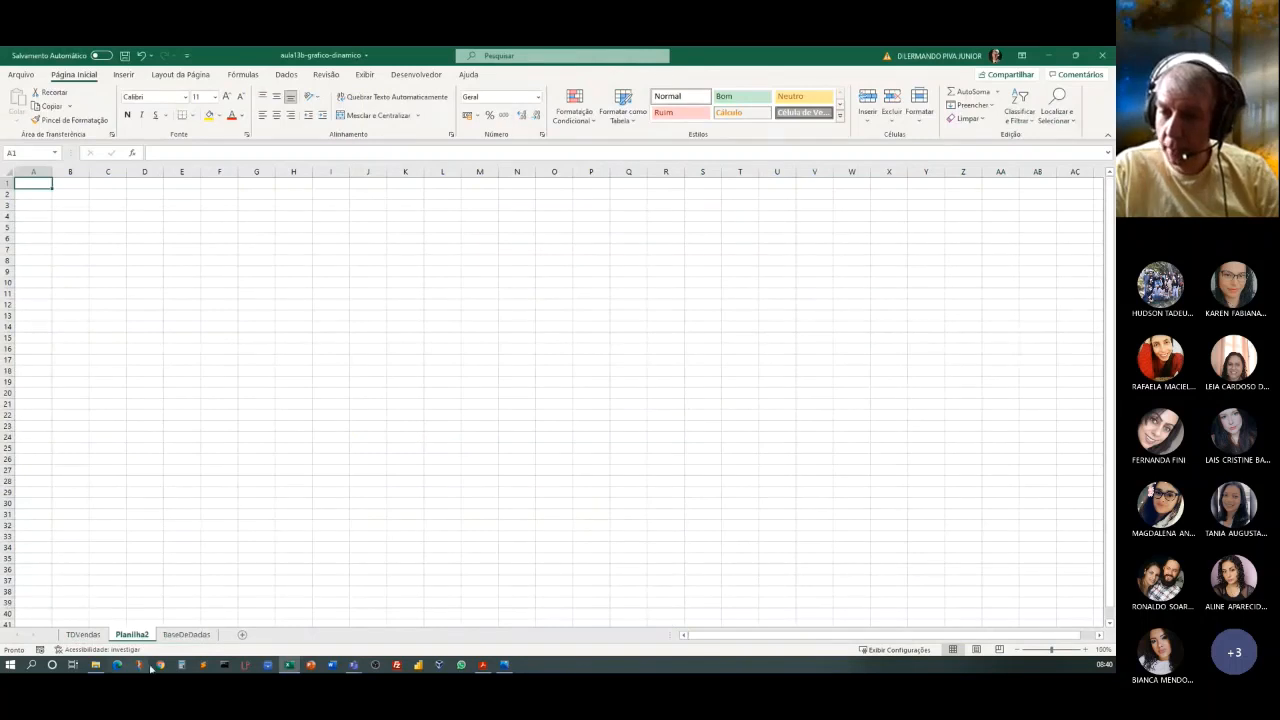
drag(133, 638, 77, 639)
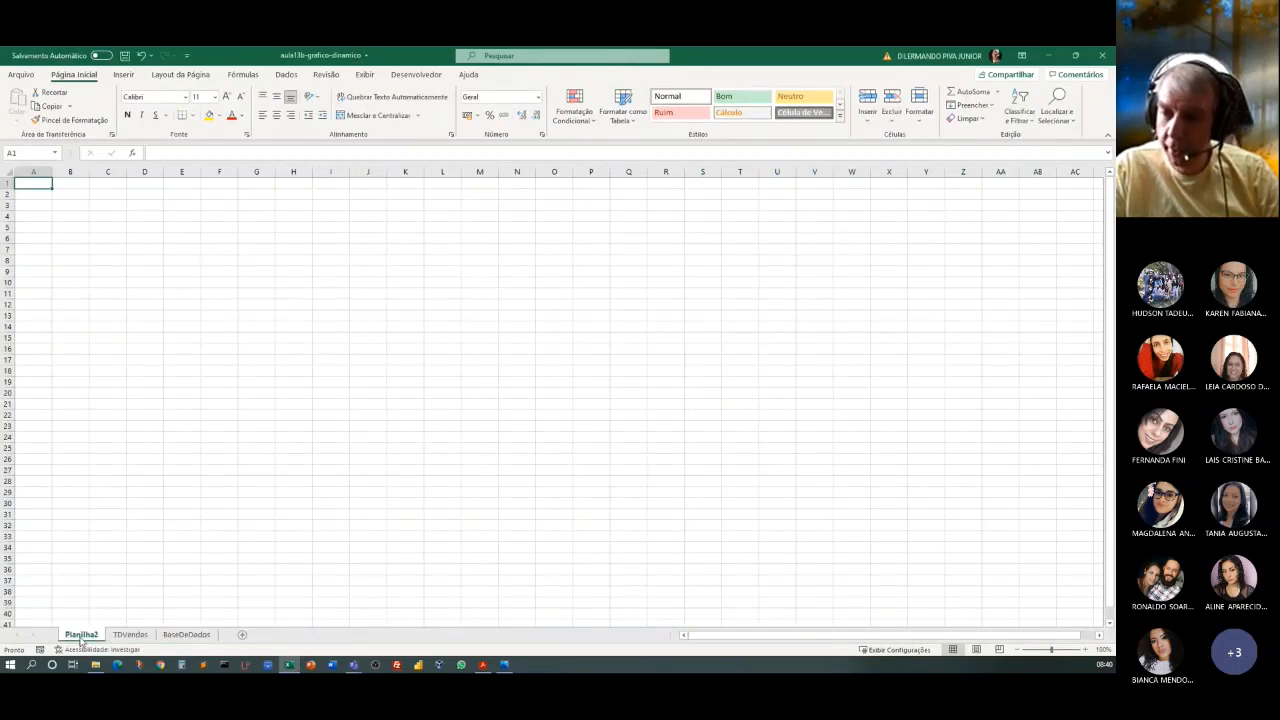
double_click(80, 636)
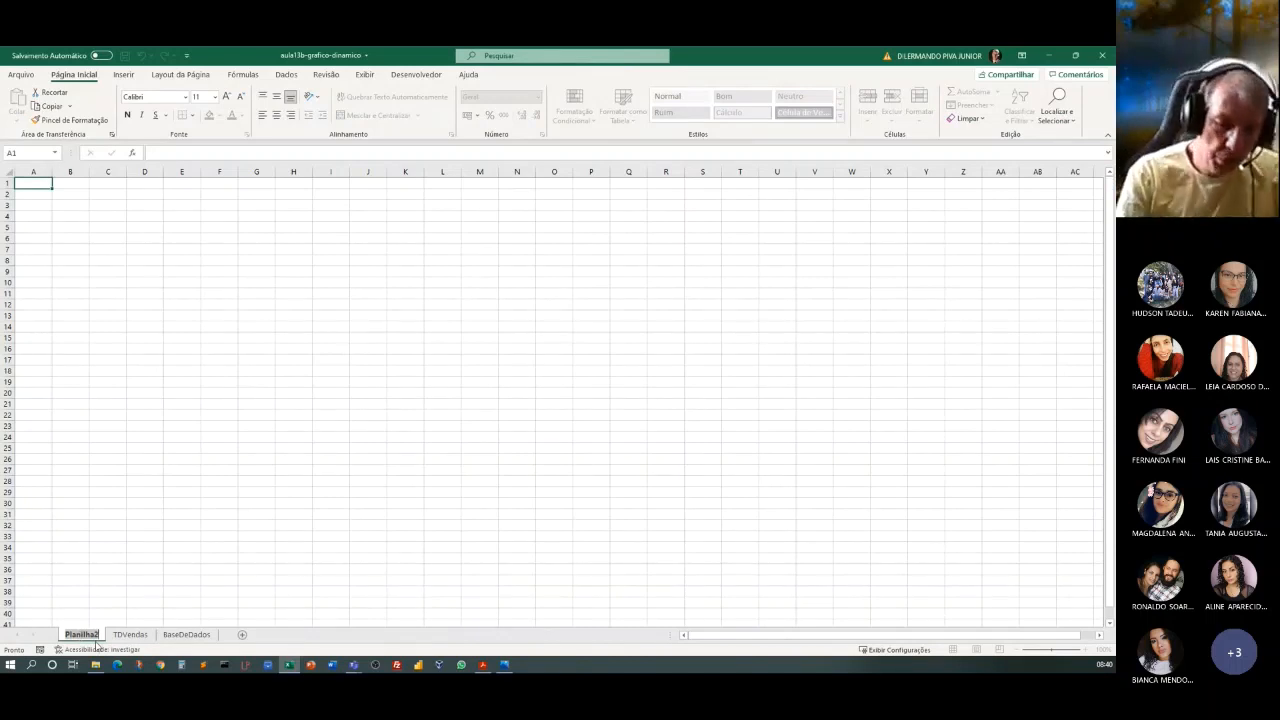
text(Pain)
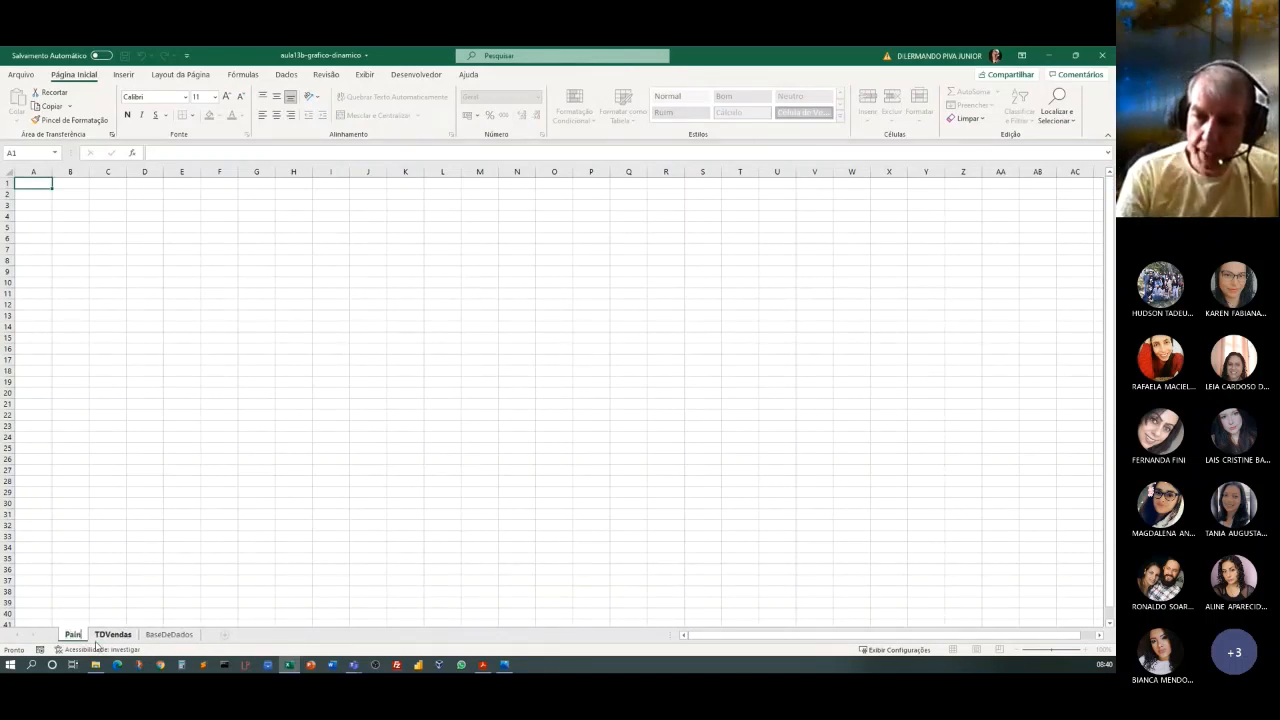
text(el)
key(Return)
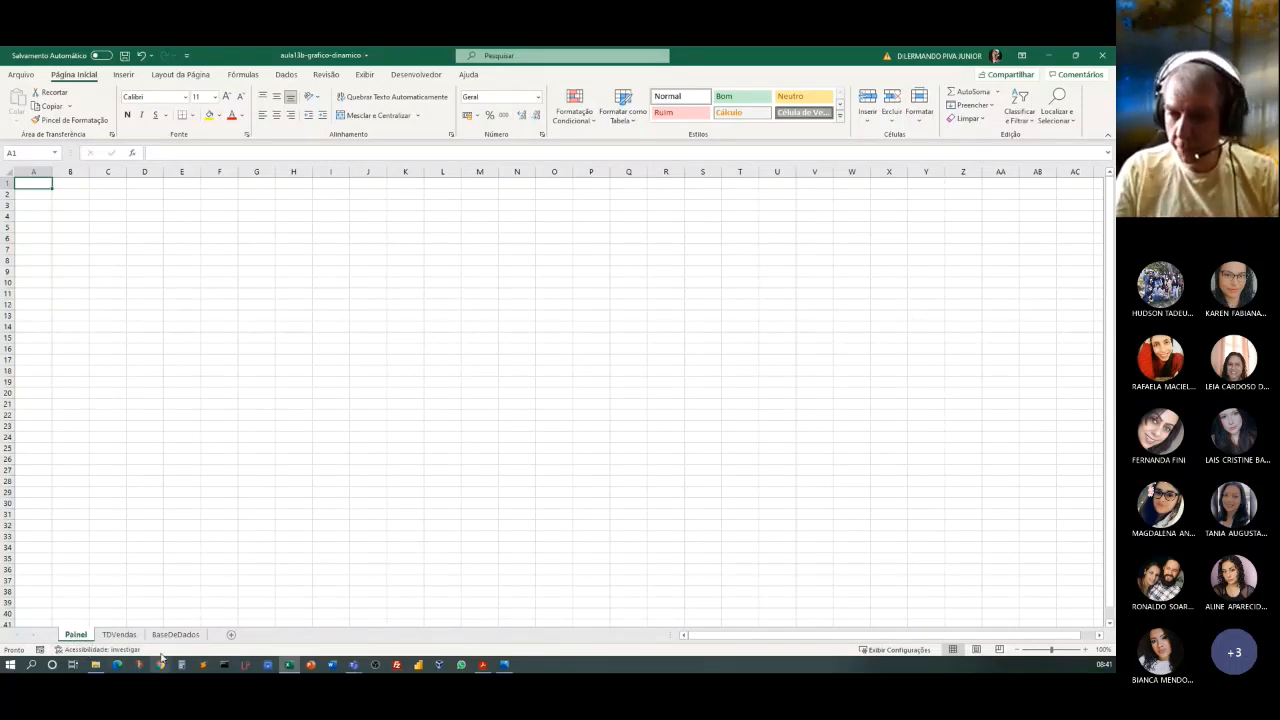
Move the line pivot chart from the TDVendas sheet to the Painel sheet, with its upper-left corner near cell C7.
click(112, 637)
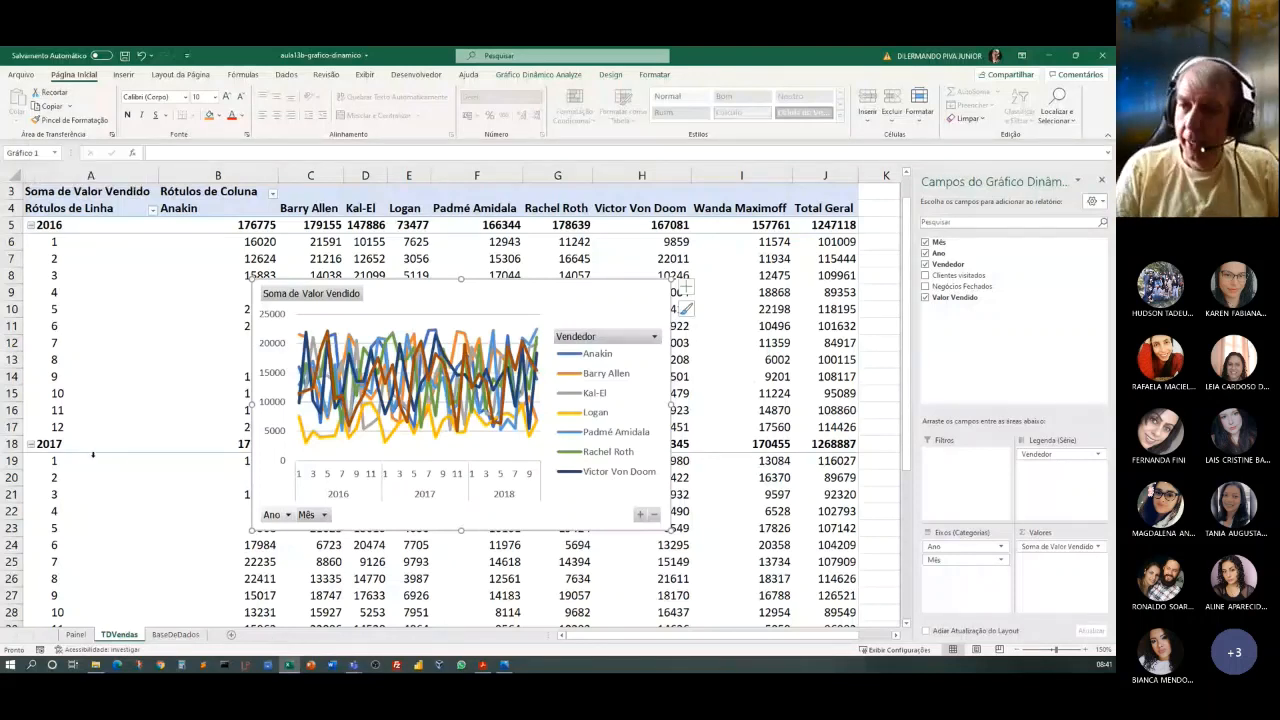
key(ctrl+x)
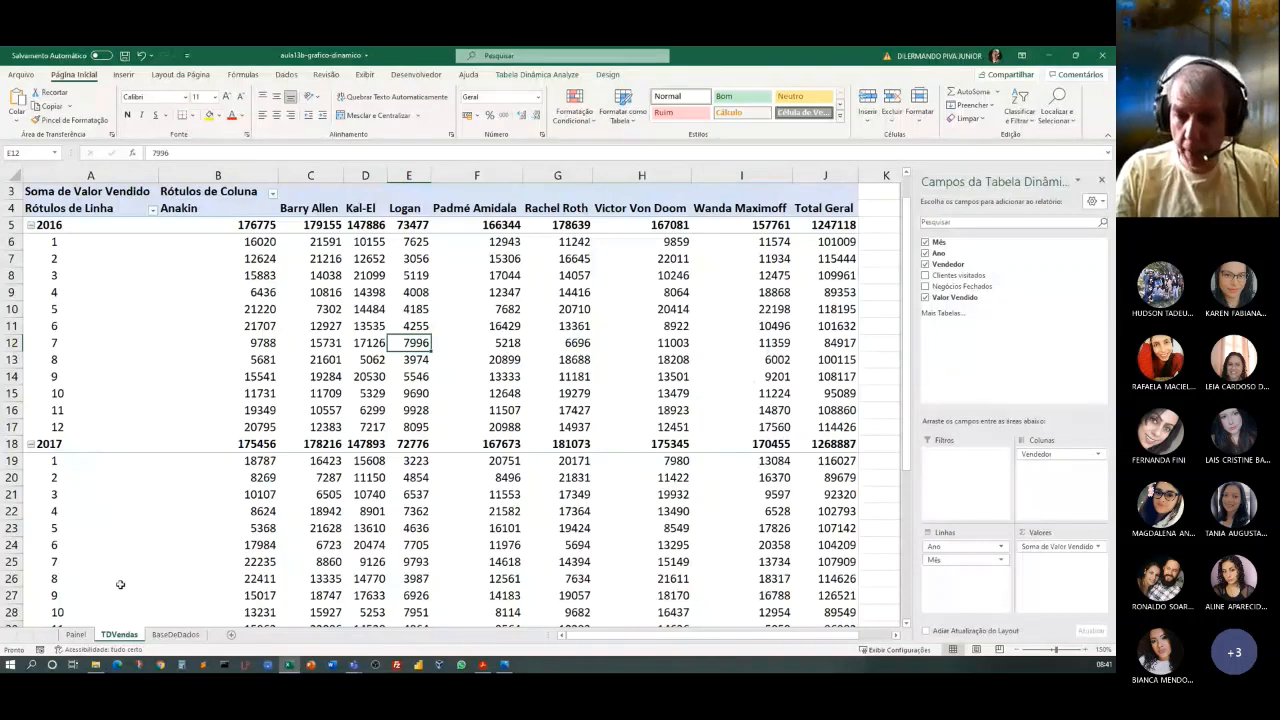
click(76, 635)
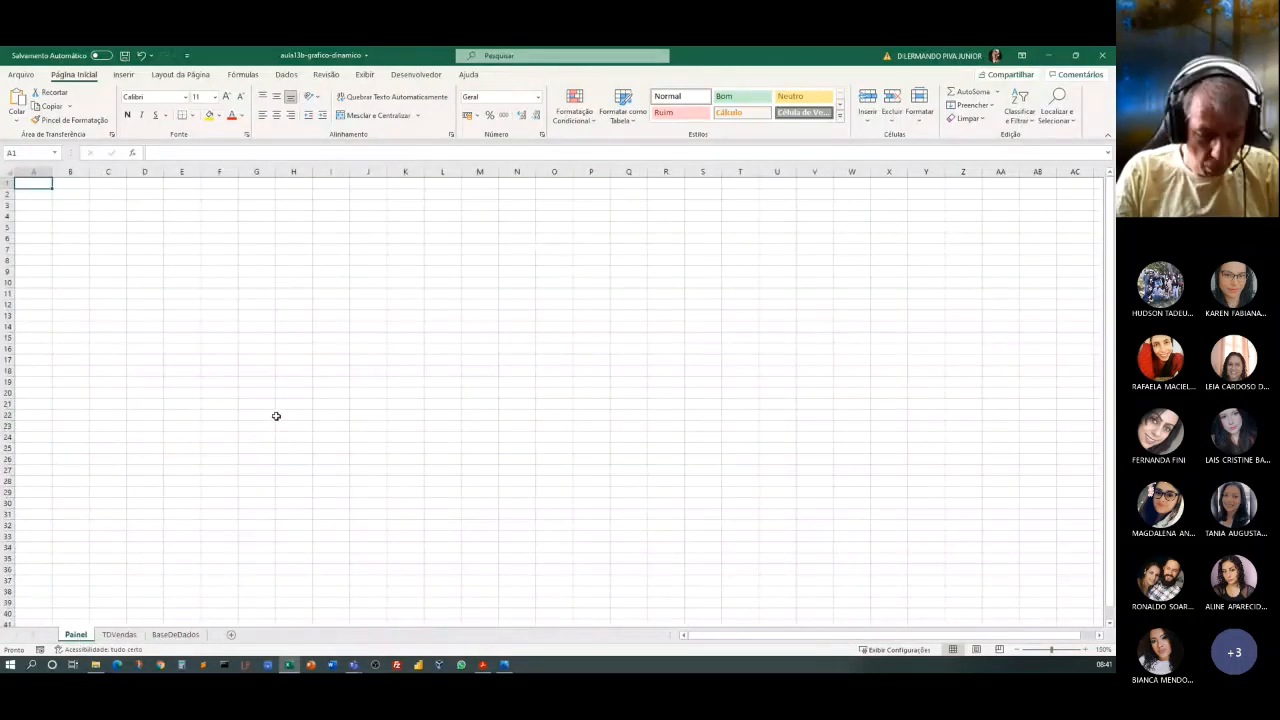
key(ctrl+v)
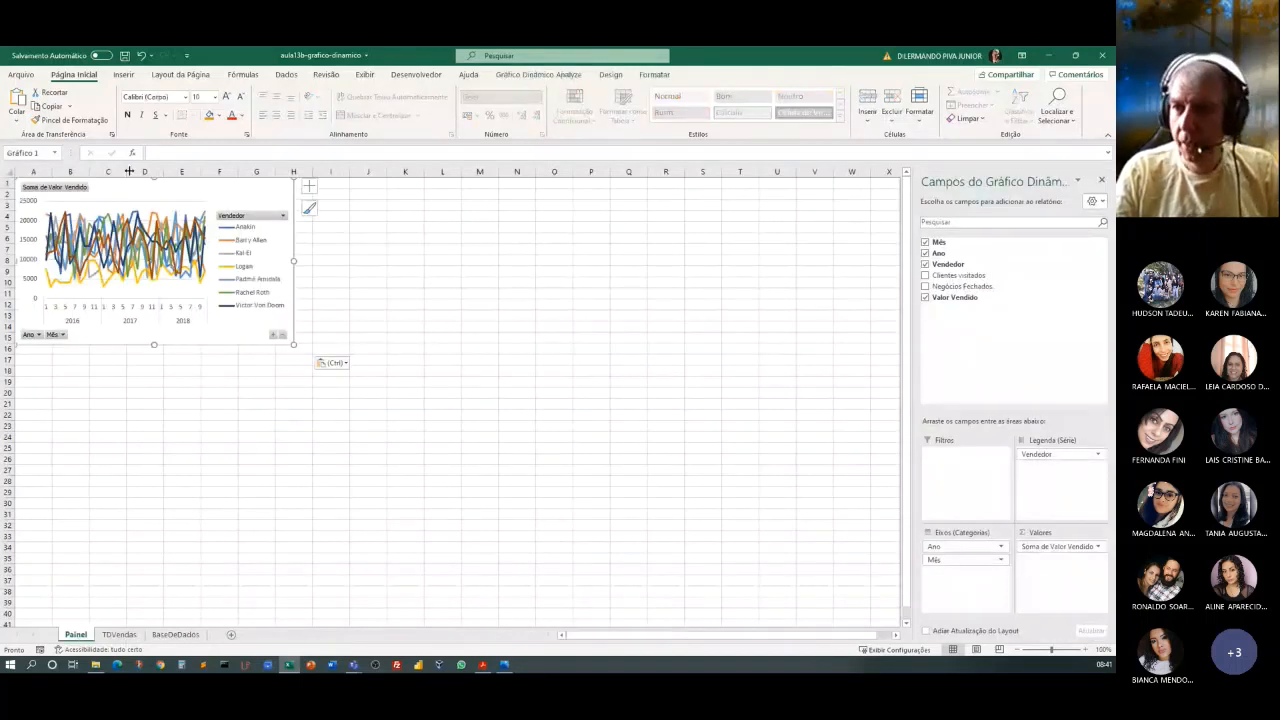
drag(150, 194, 226, 258)
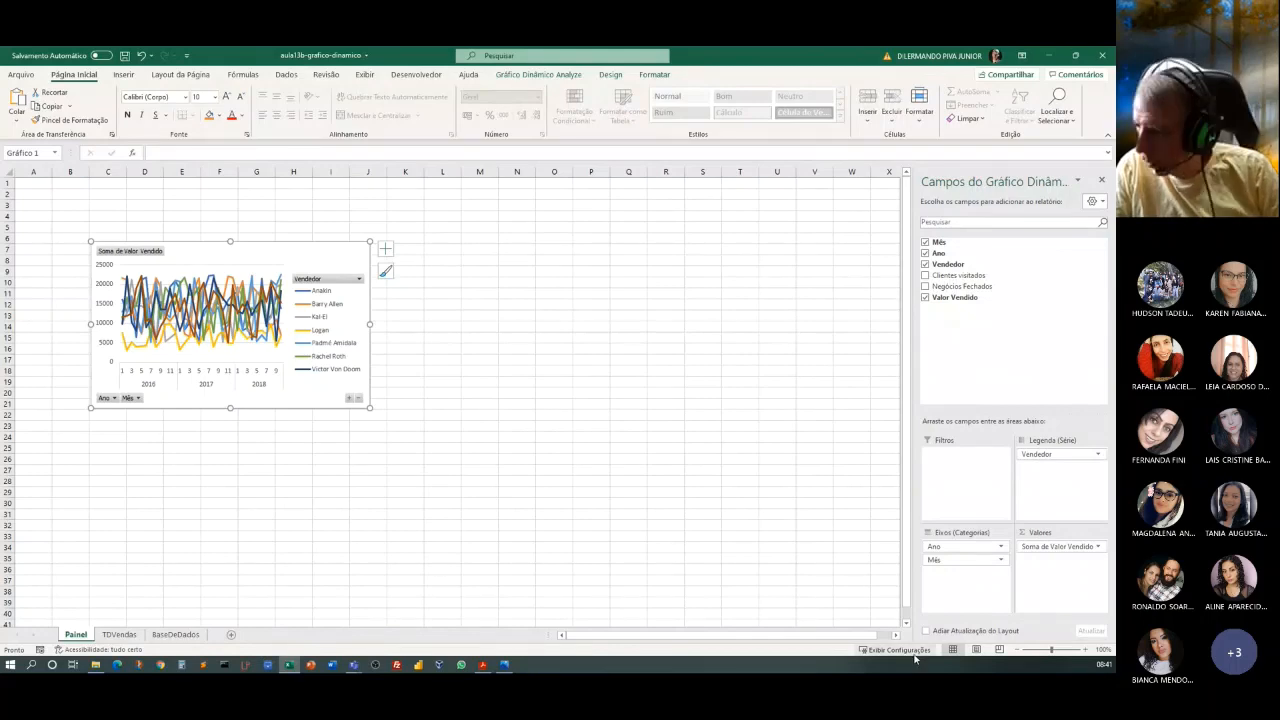
click(1084, 651)
click(1084, 651)
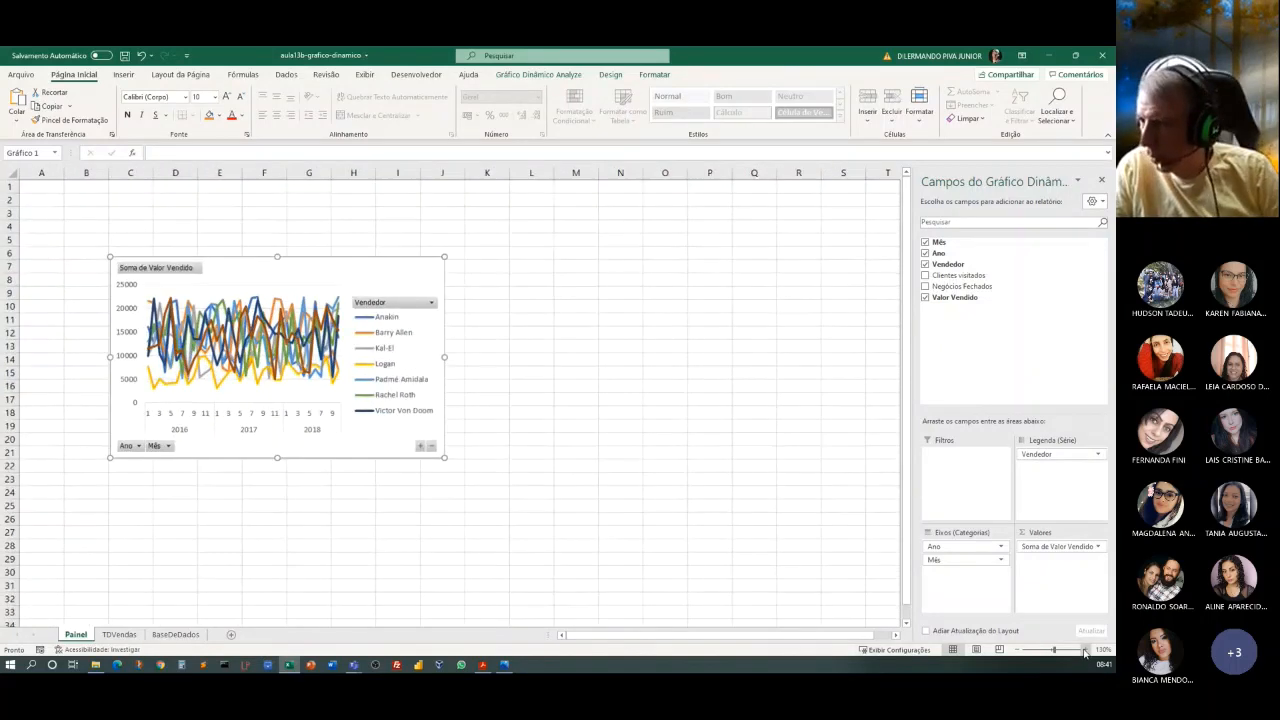
click(1084, 651)
click(1084, 651)
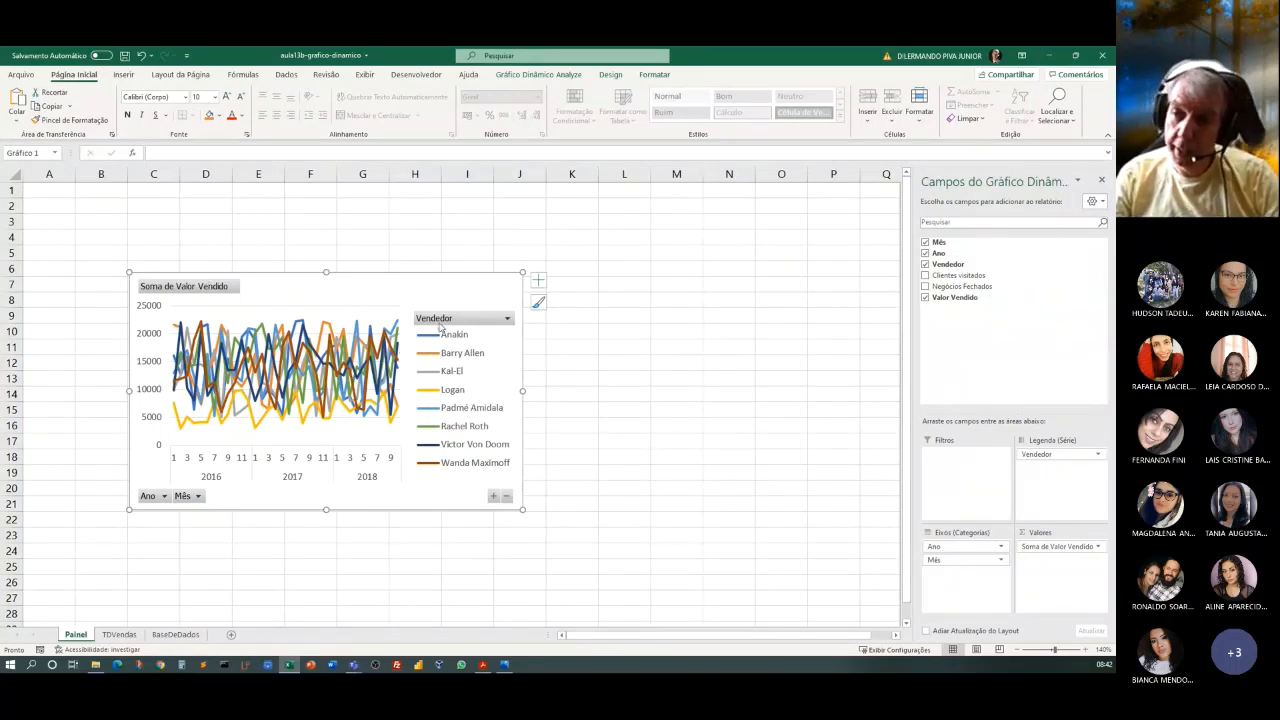
click(507, 318)
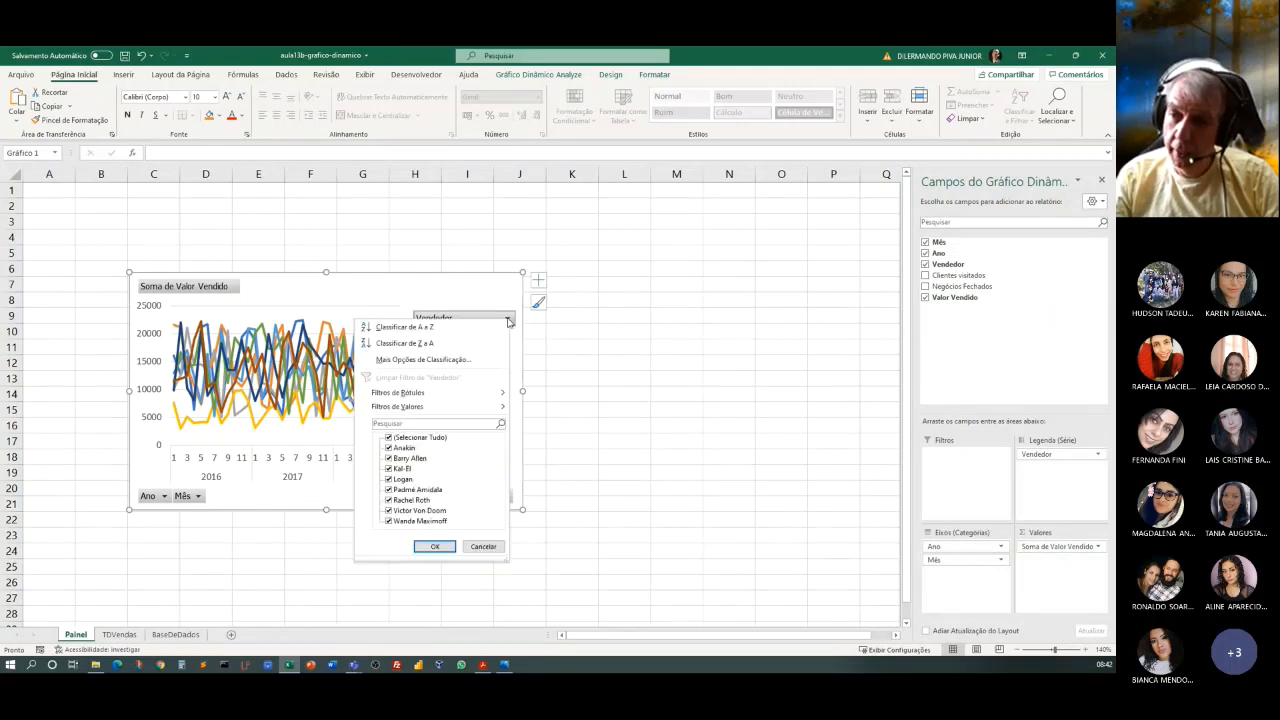
click(401, 449)
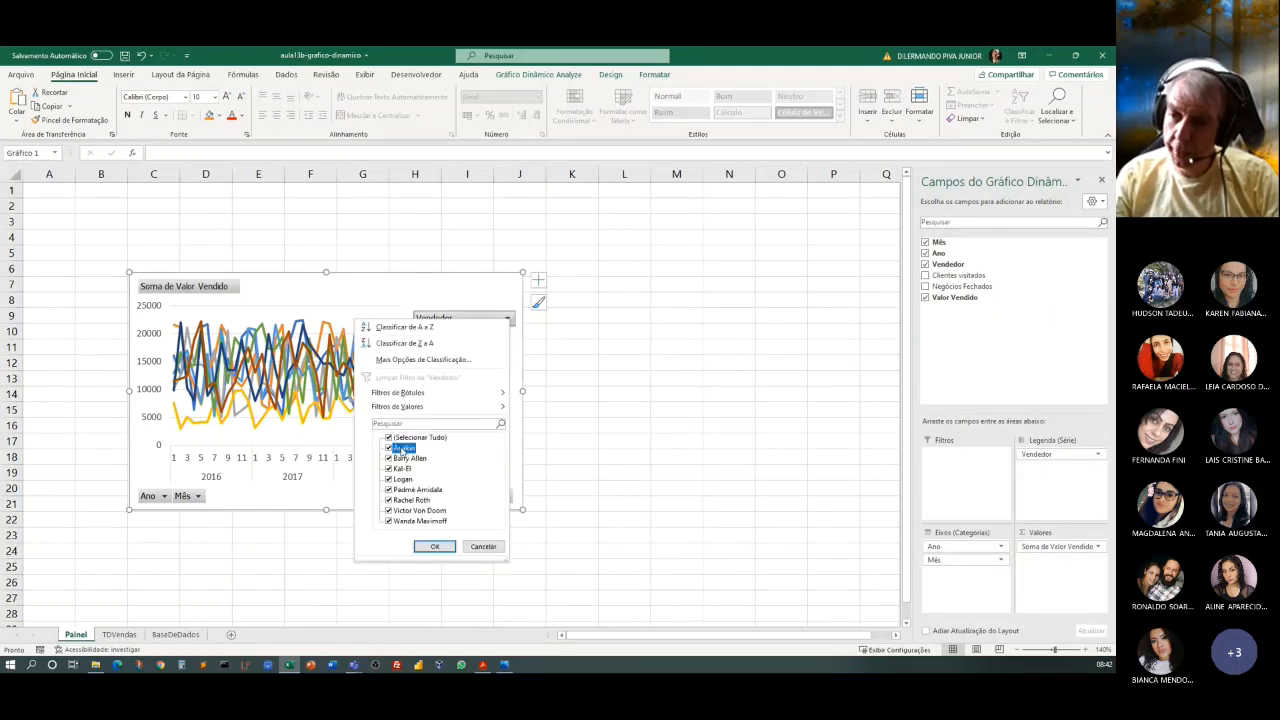
click(426, 548)
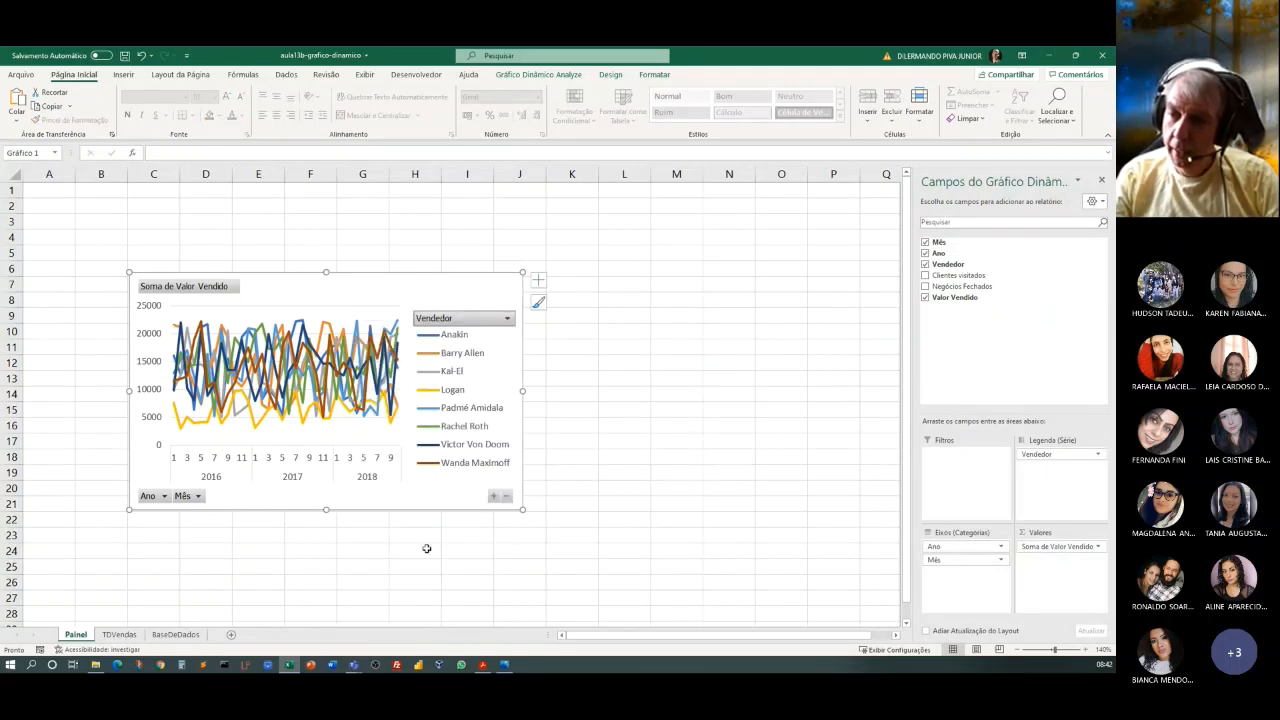
Filter the chart's Vendedor field to only Kal-El and Logan, and compare the chart with the TDVendas pivot table.
click(466, 320)
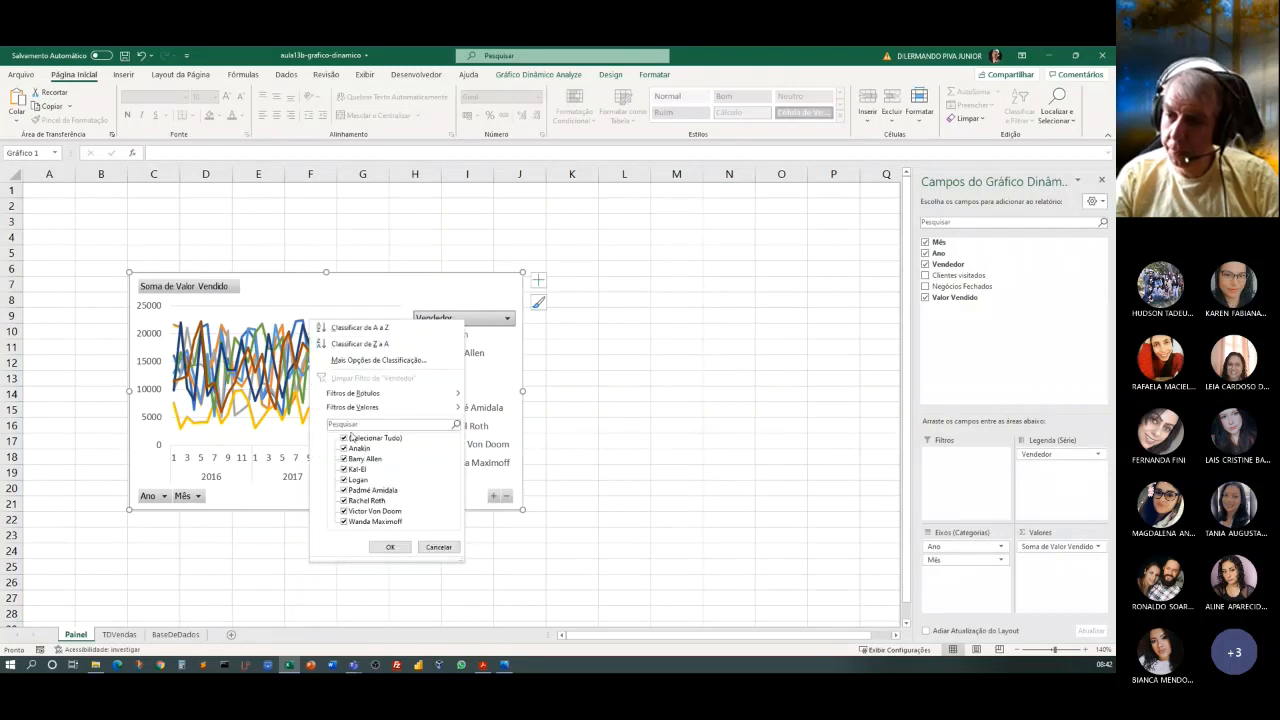
click(352, 437)
click(358, 481)
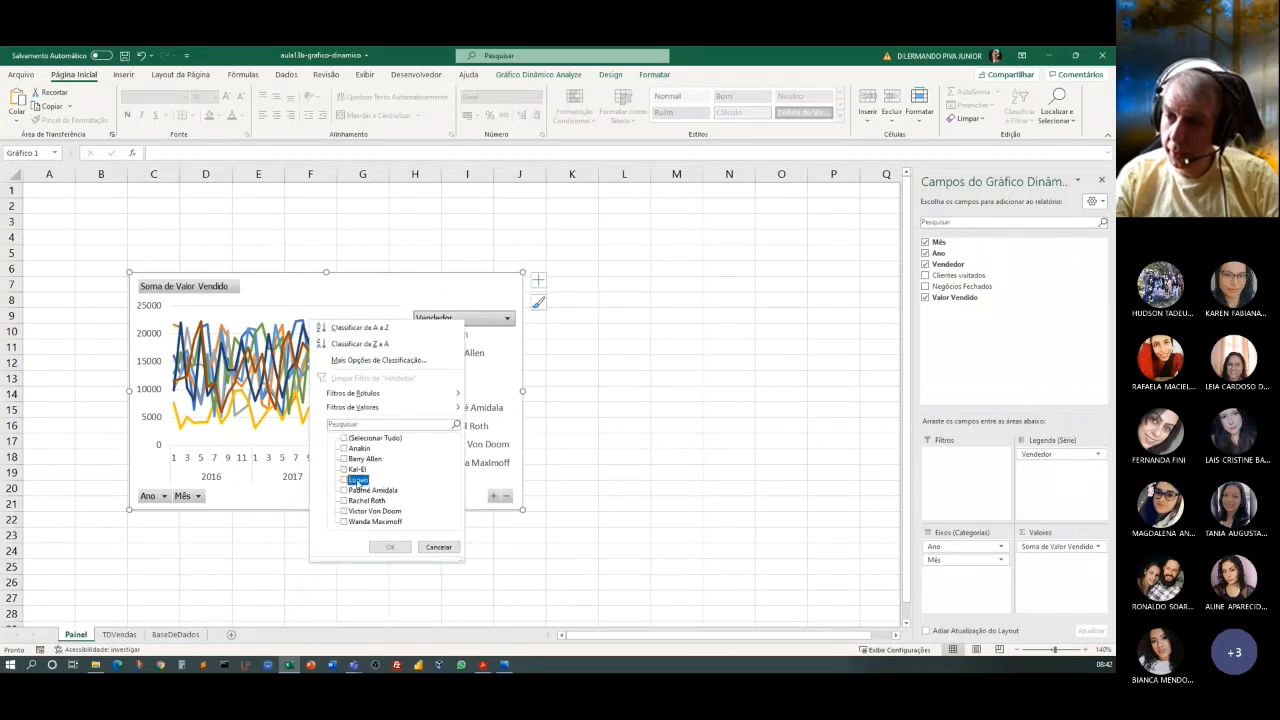
click(358, 469)
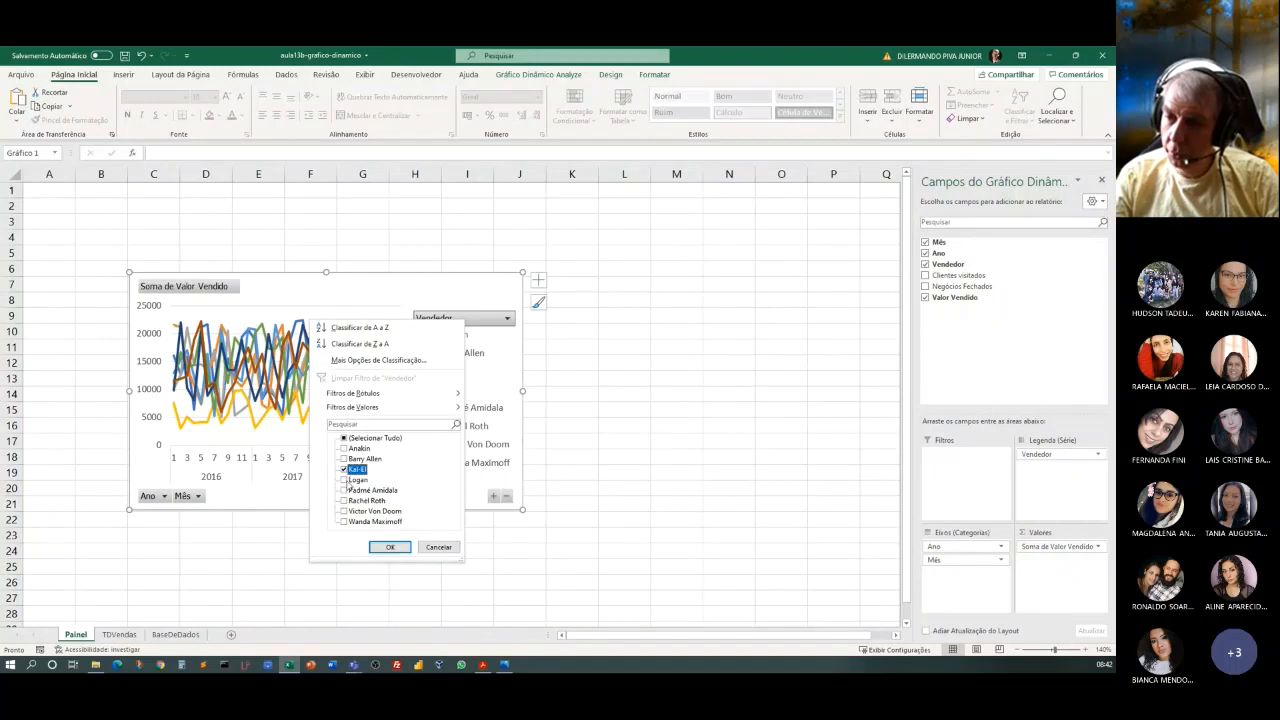
click(358, 480)
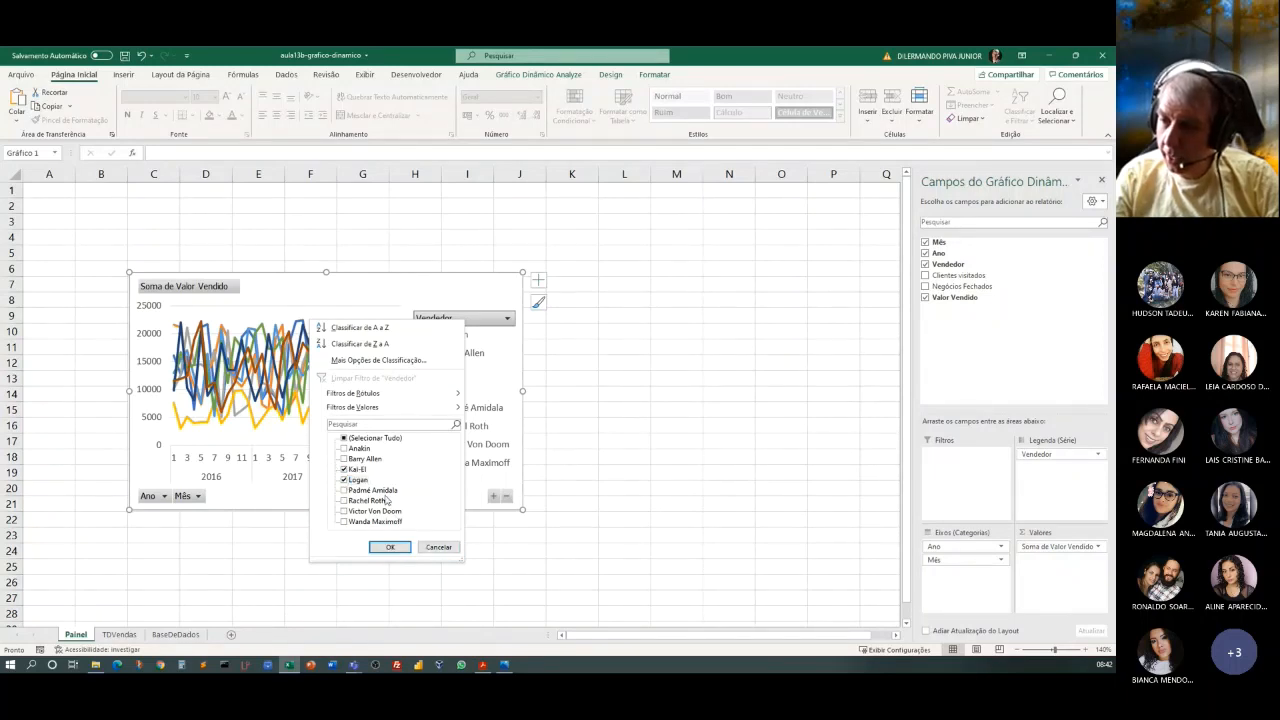
click(390, 547)
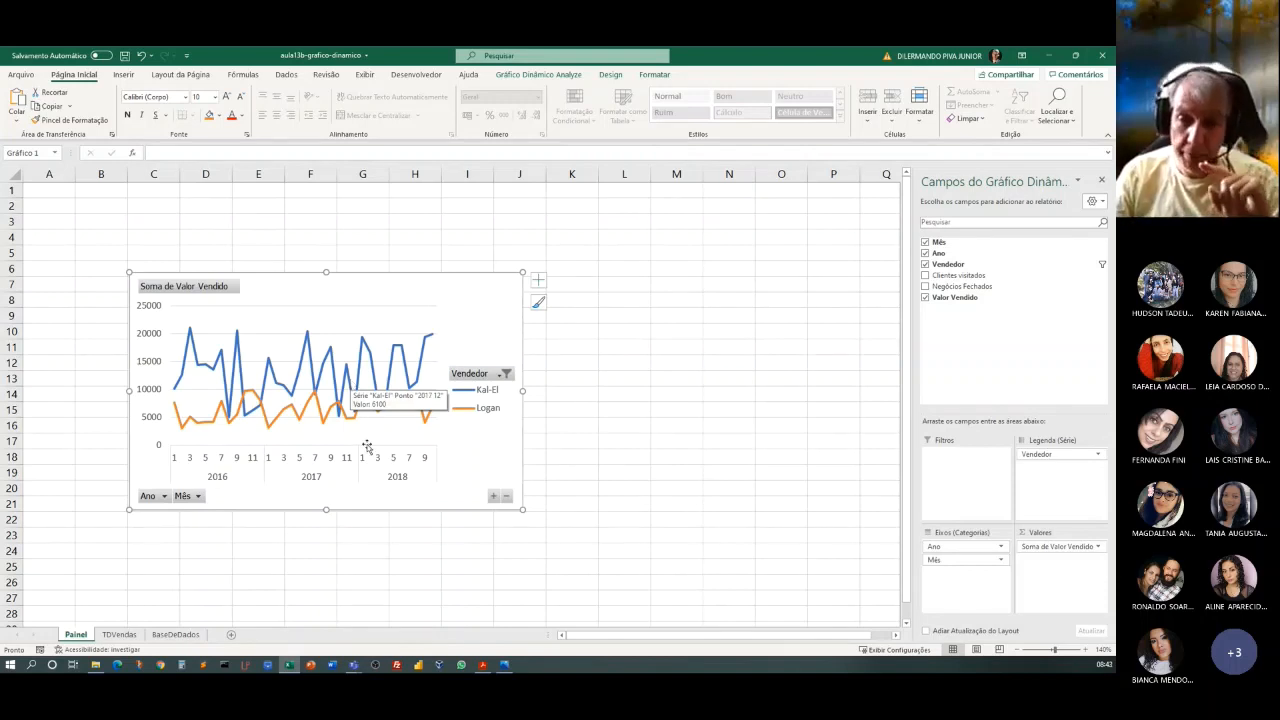
click(119, 634)
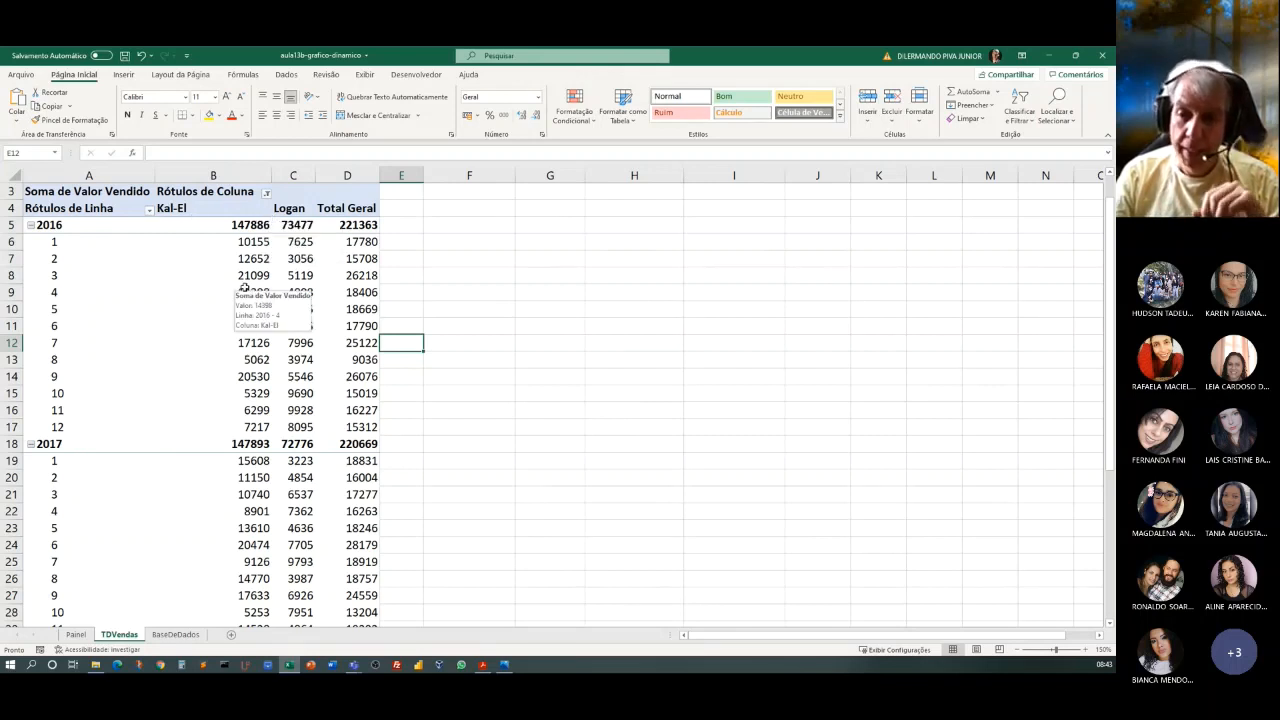
click(75, 635)
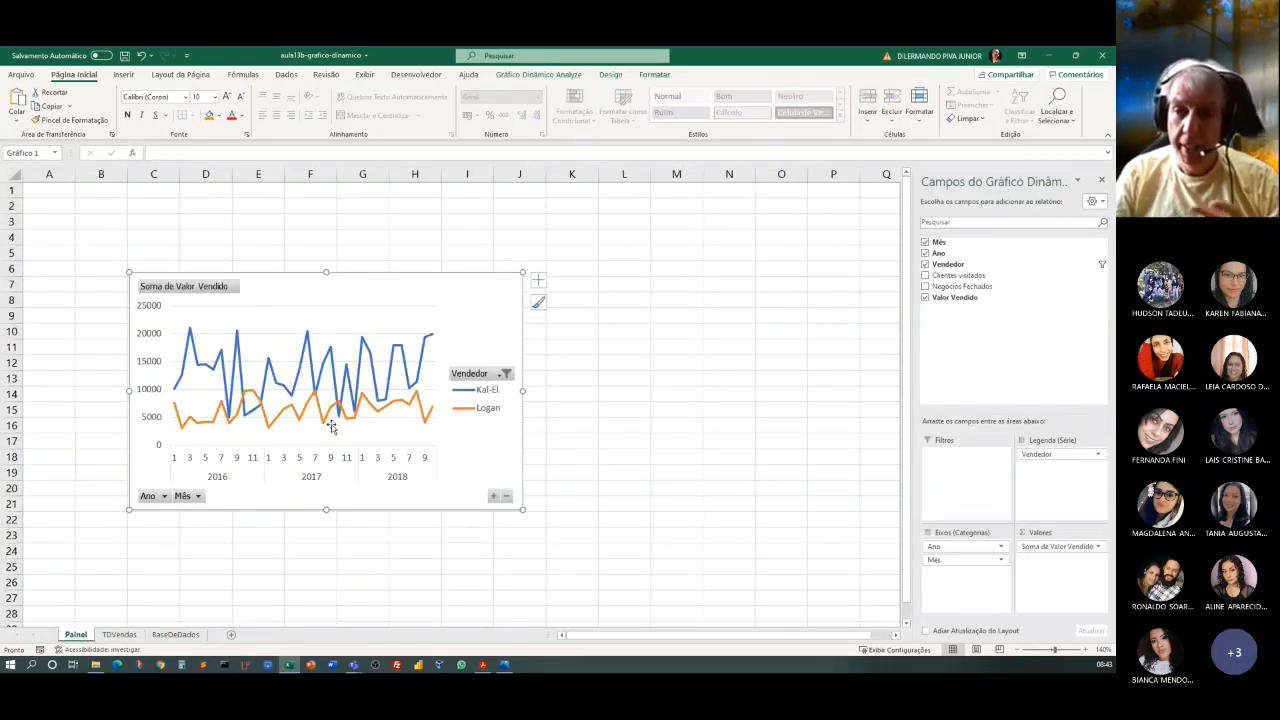
mouse_move(316, 402)
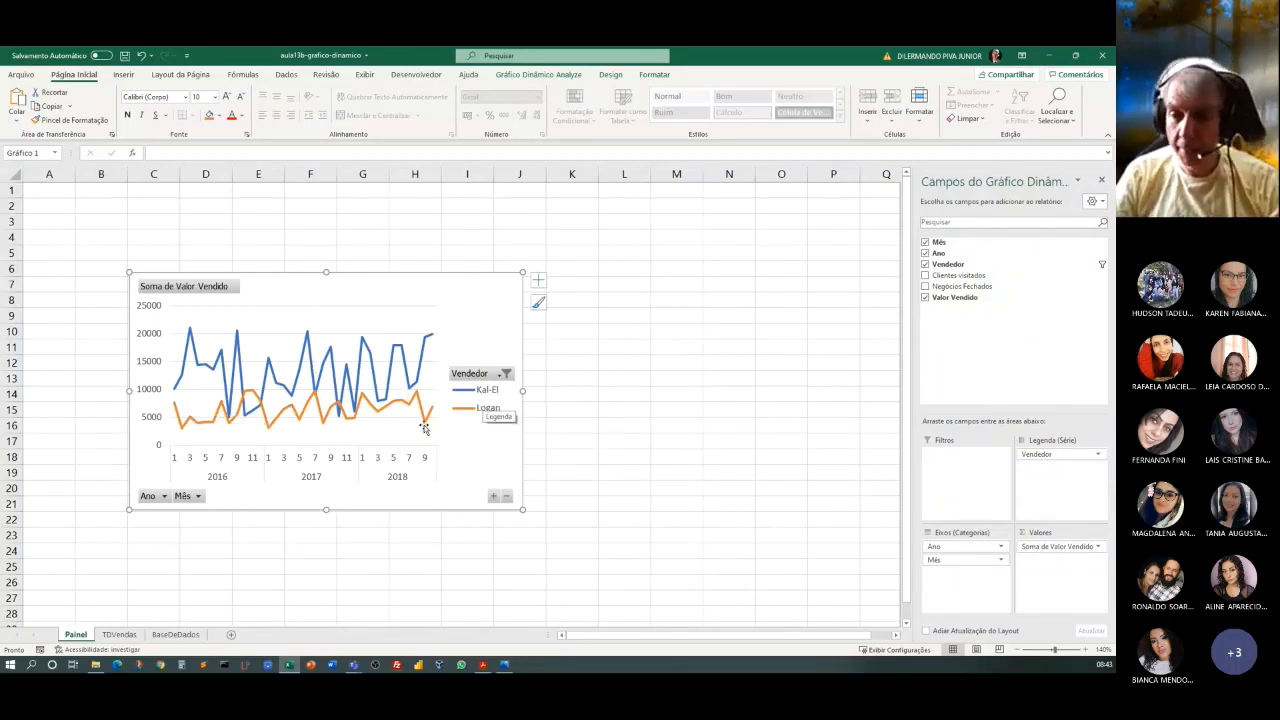
Clear the Vendedor filter from the column labels of the TDVendas pivot table and return to the Painel sheet.
click(118, 635)
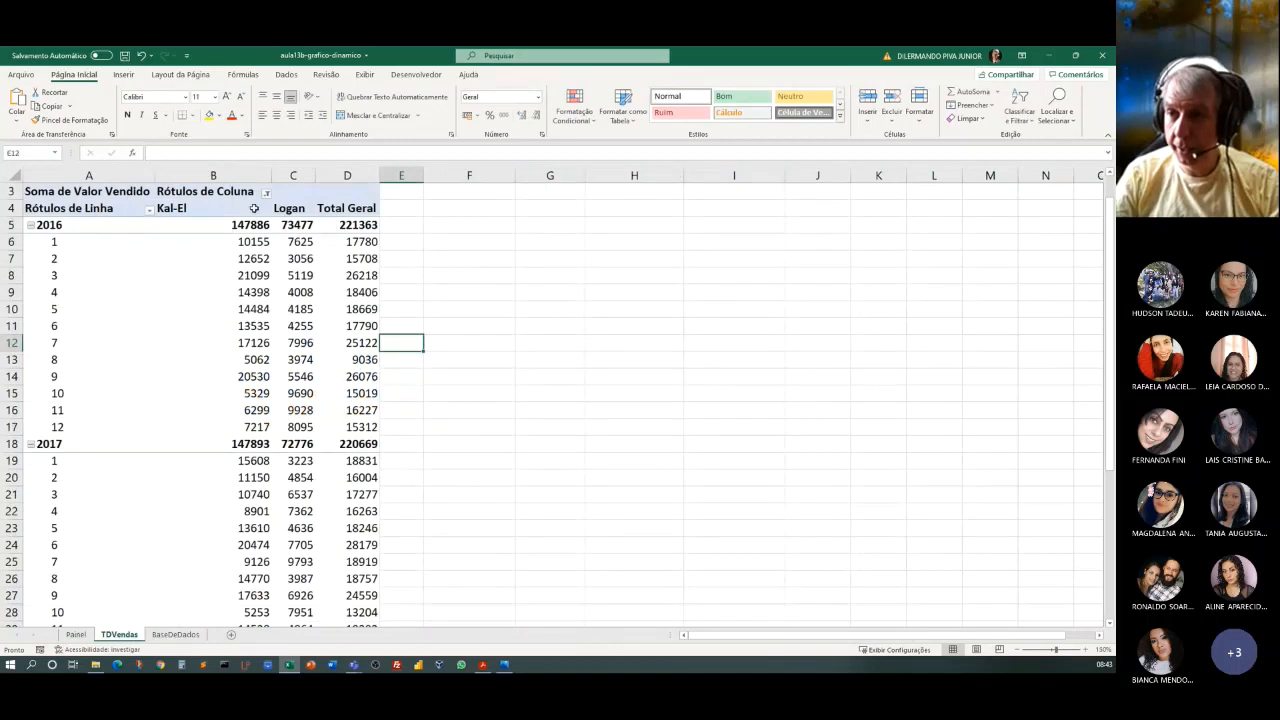
click(267, 193)
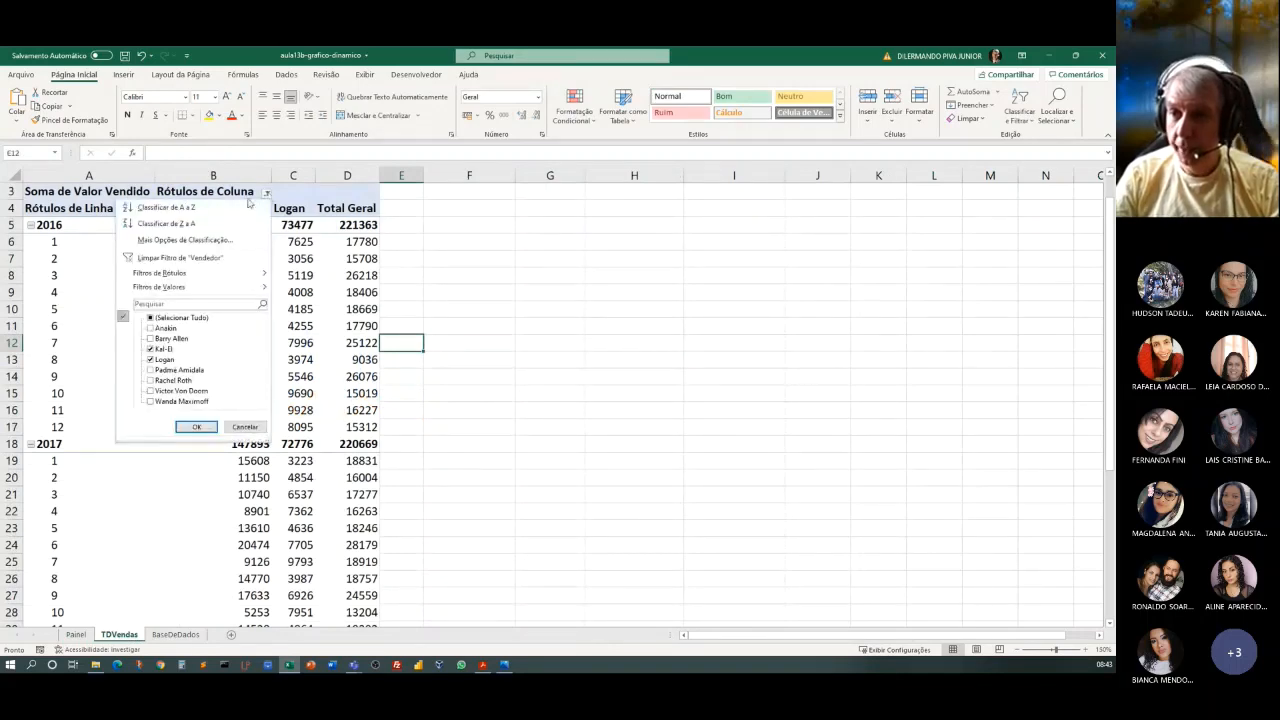
click(173, 256)
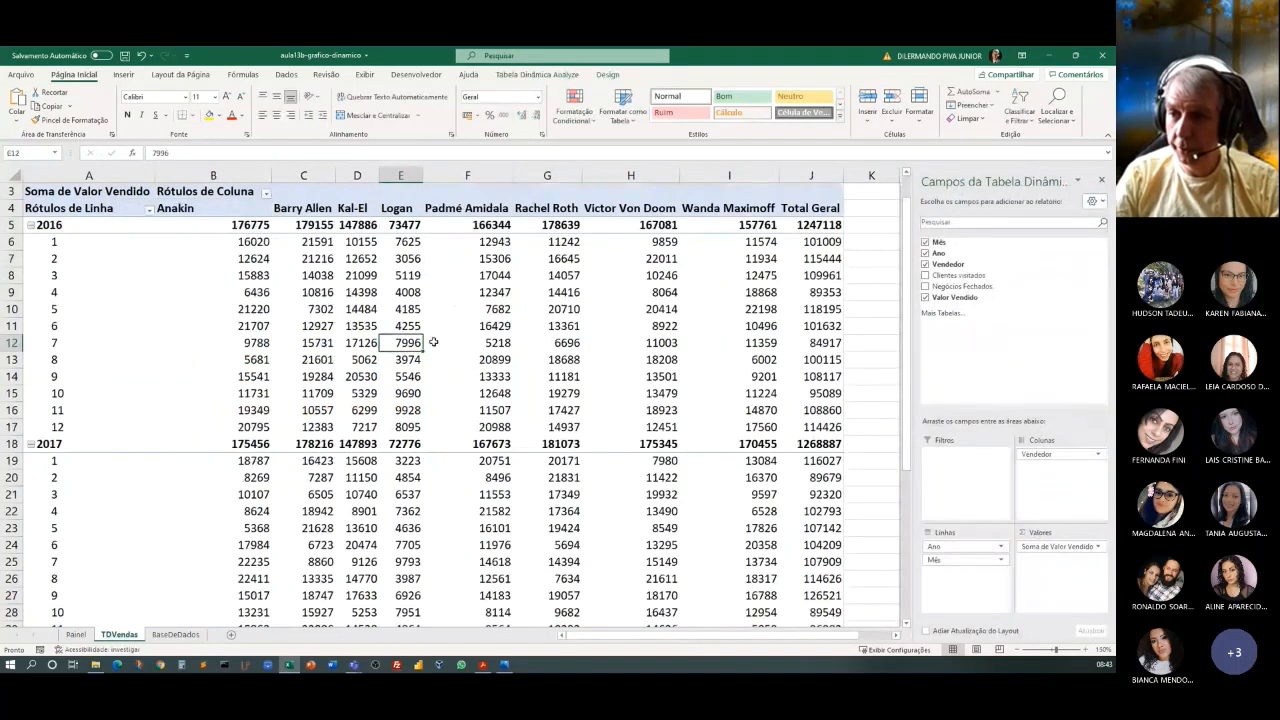
click(77, 635)
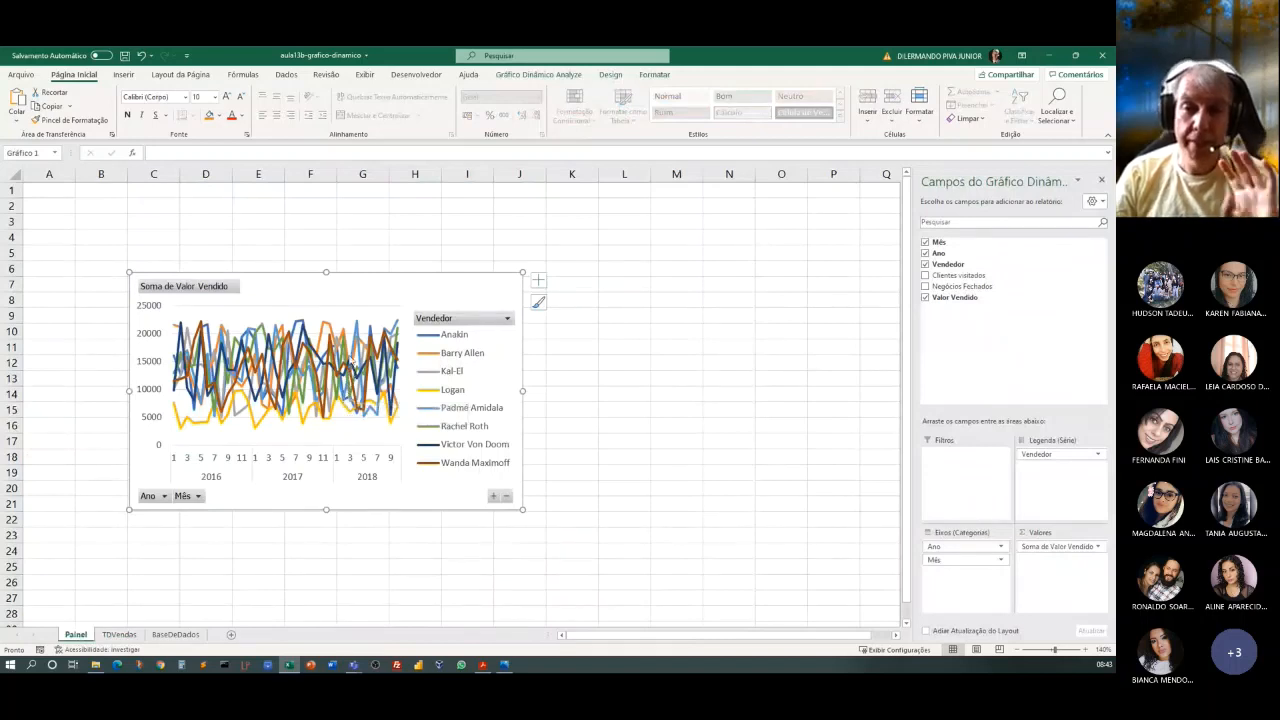
Move the line pivot chart so its upper-left corner is near cell I11, and widen it to reach column T.
mouse_move(350, 362)
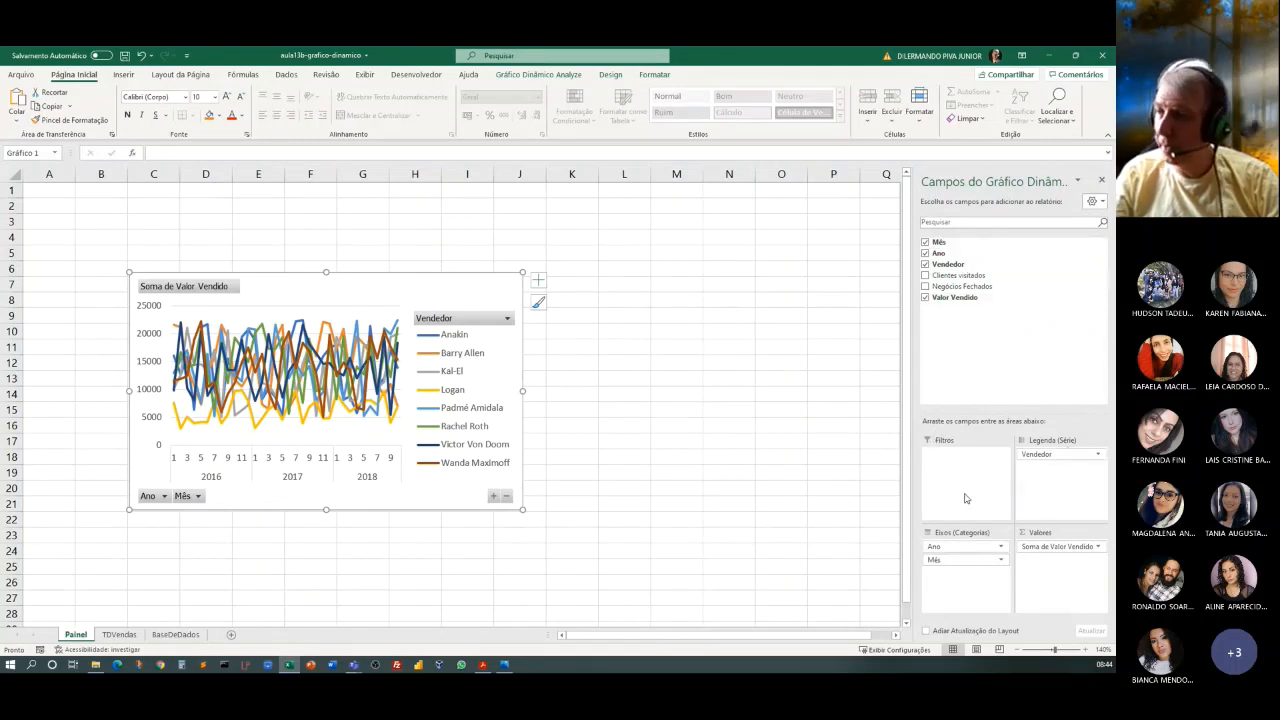
click(1102, 181)
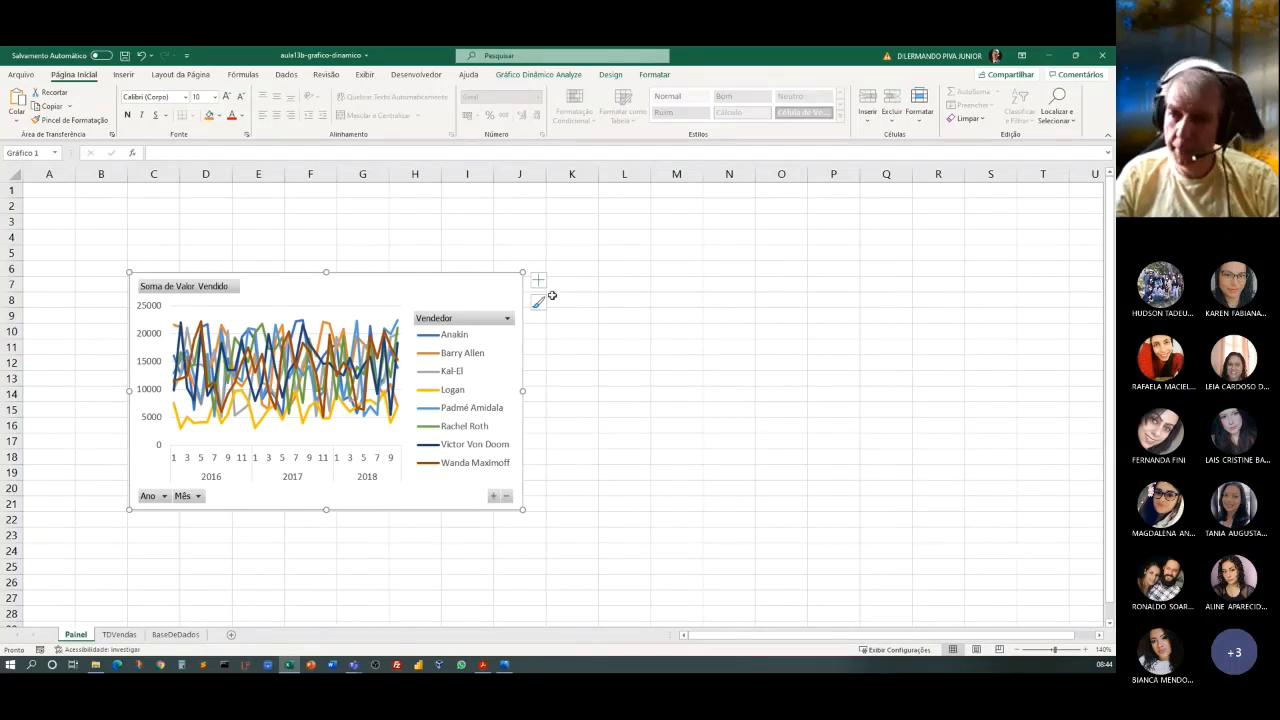
drag(334, 286, 666, 357)
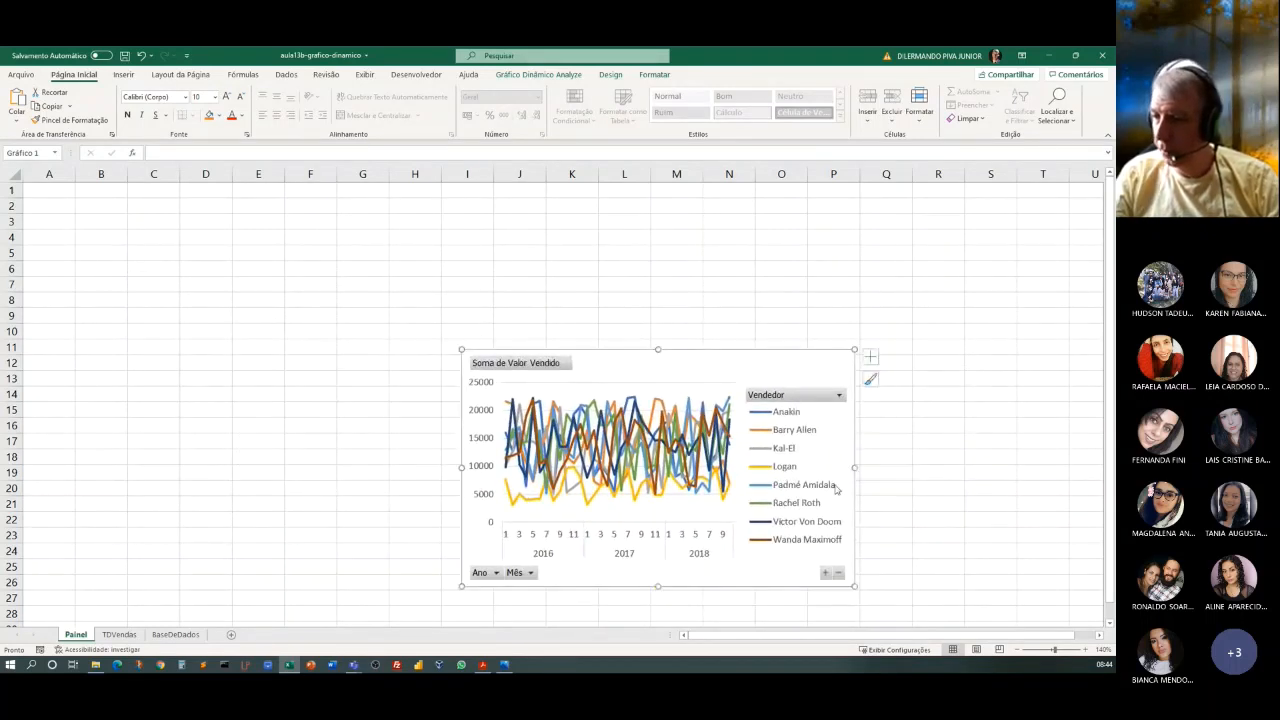
drag(856, 467, 1034, 495)
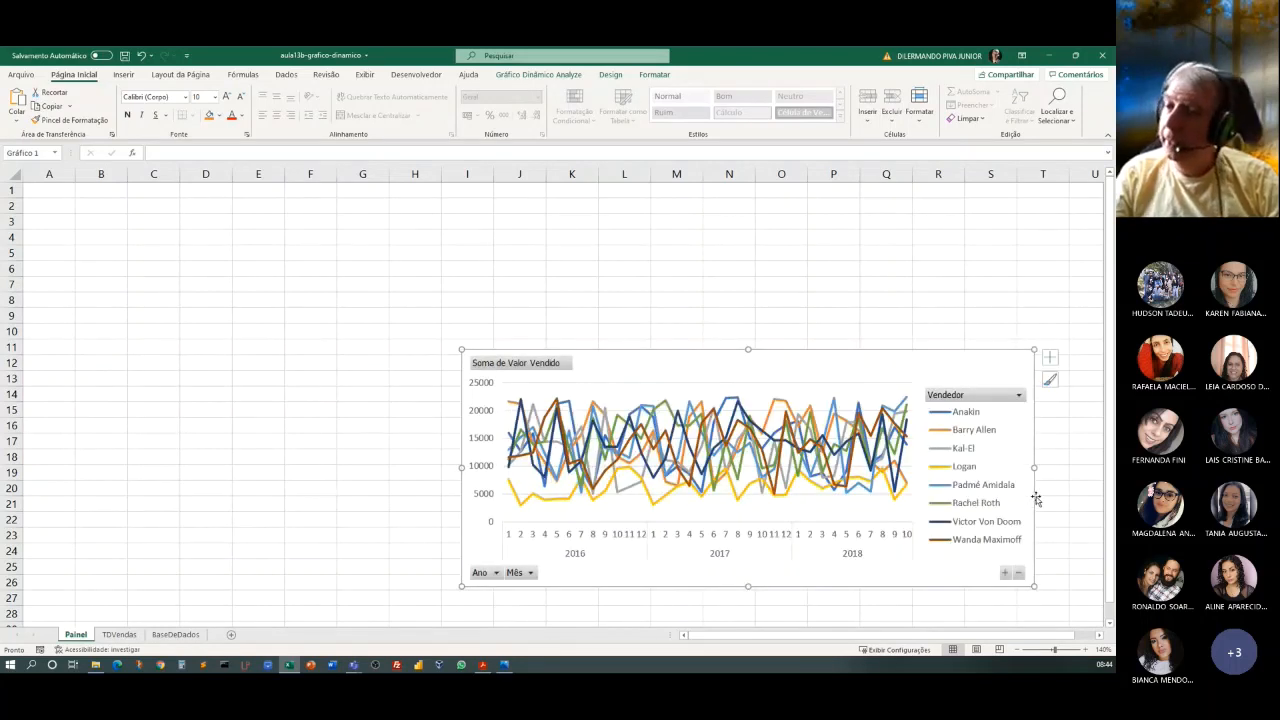
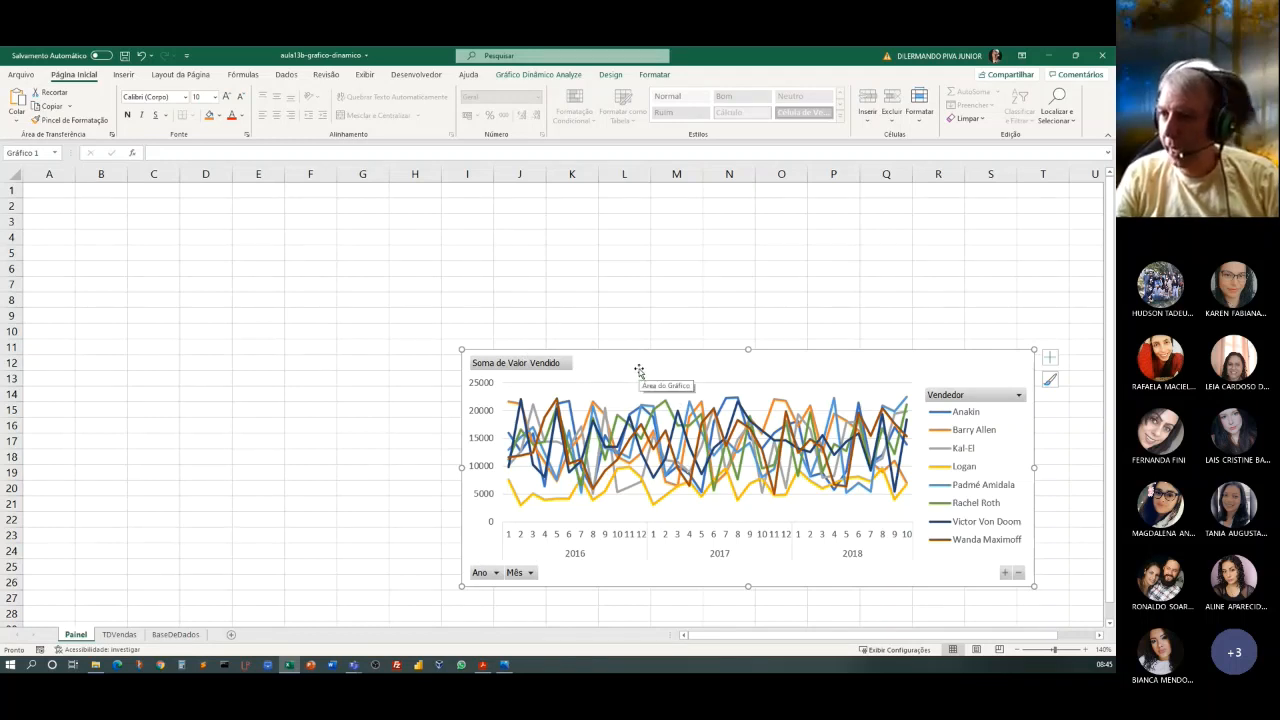
Hide all field buttons on the line pivot chart.
click(652, 75)
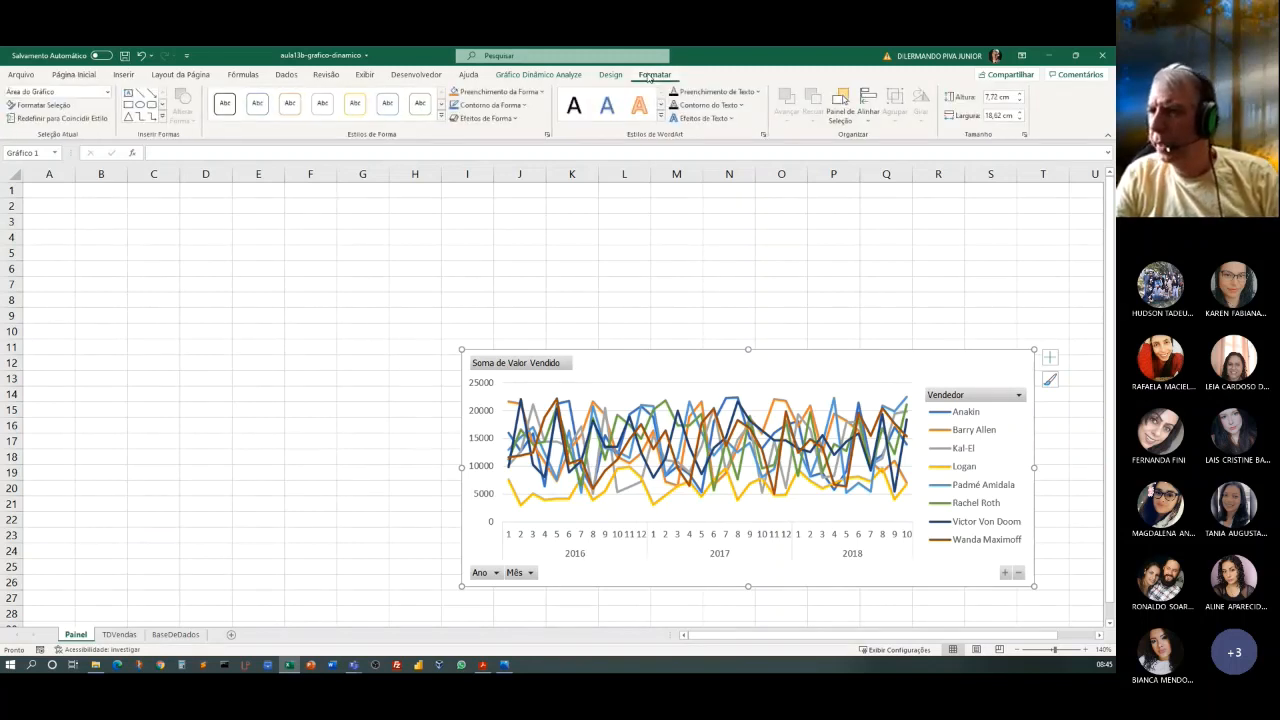
click(609, 76)
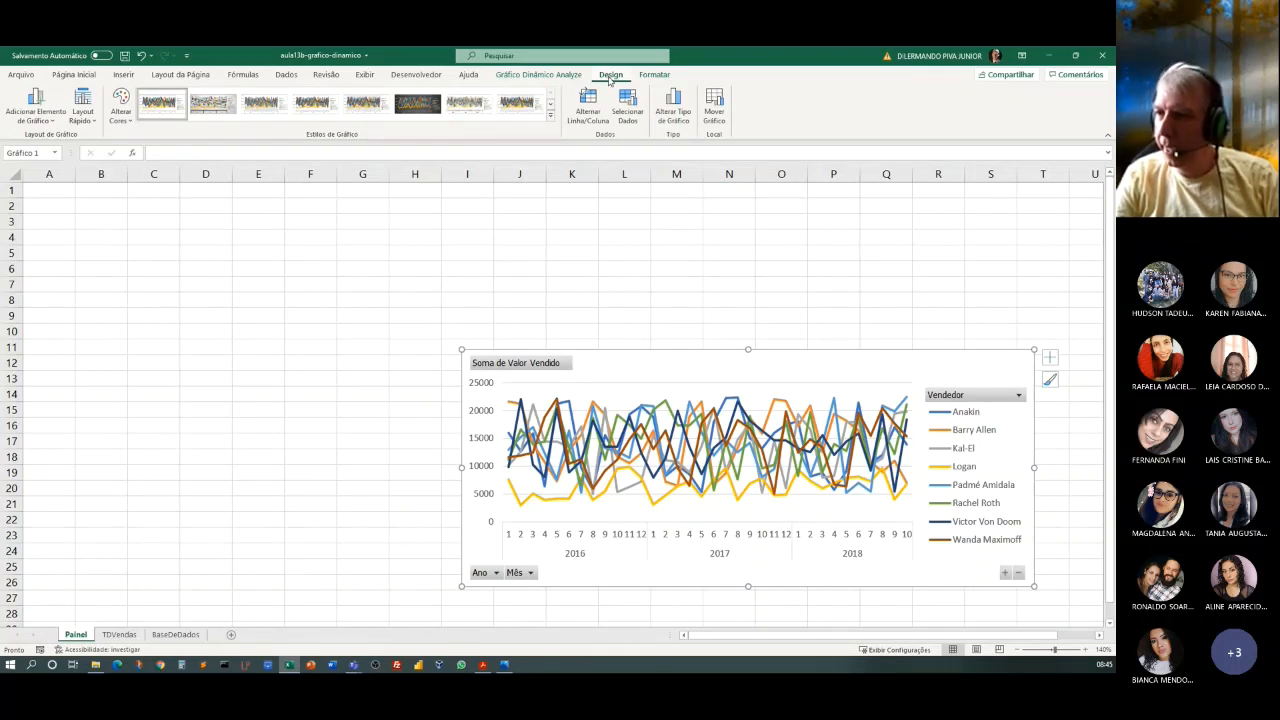
click(55, 121)
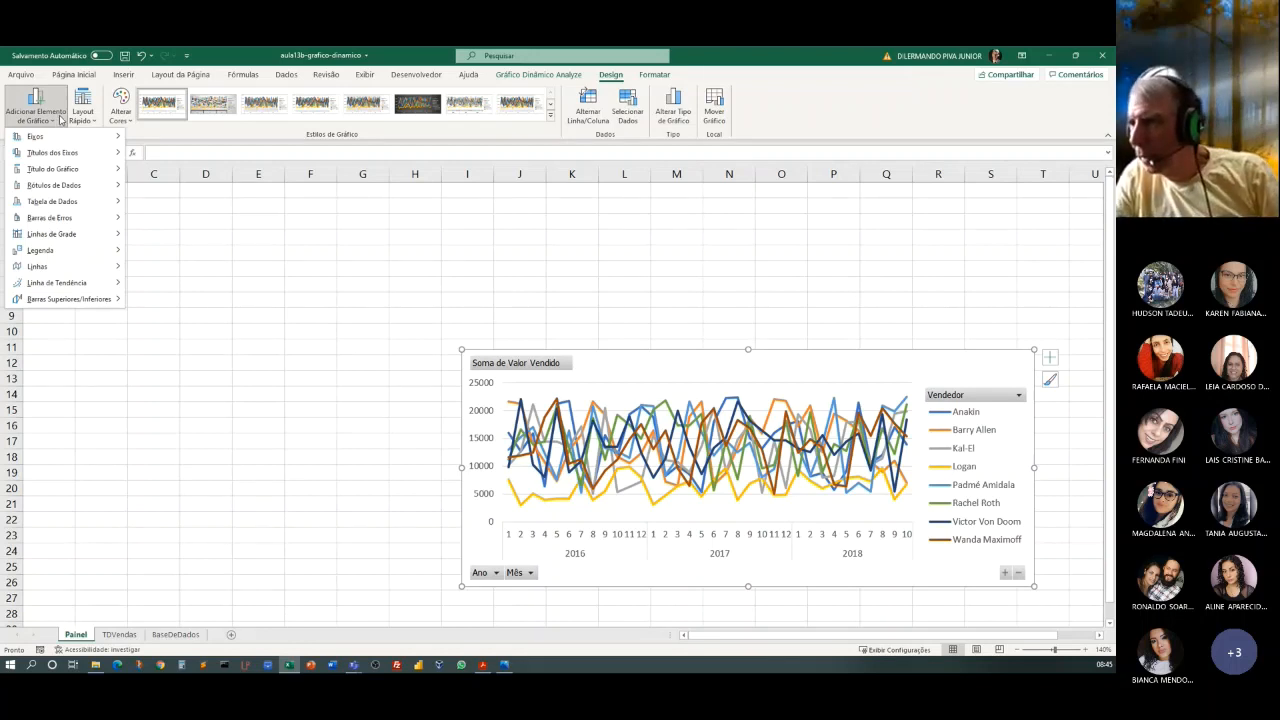
click(530, 76)
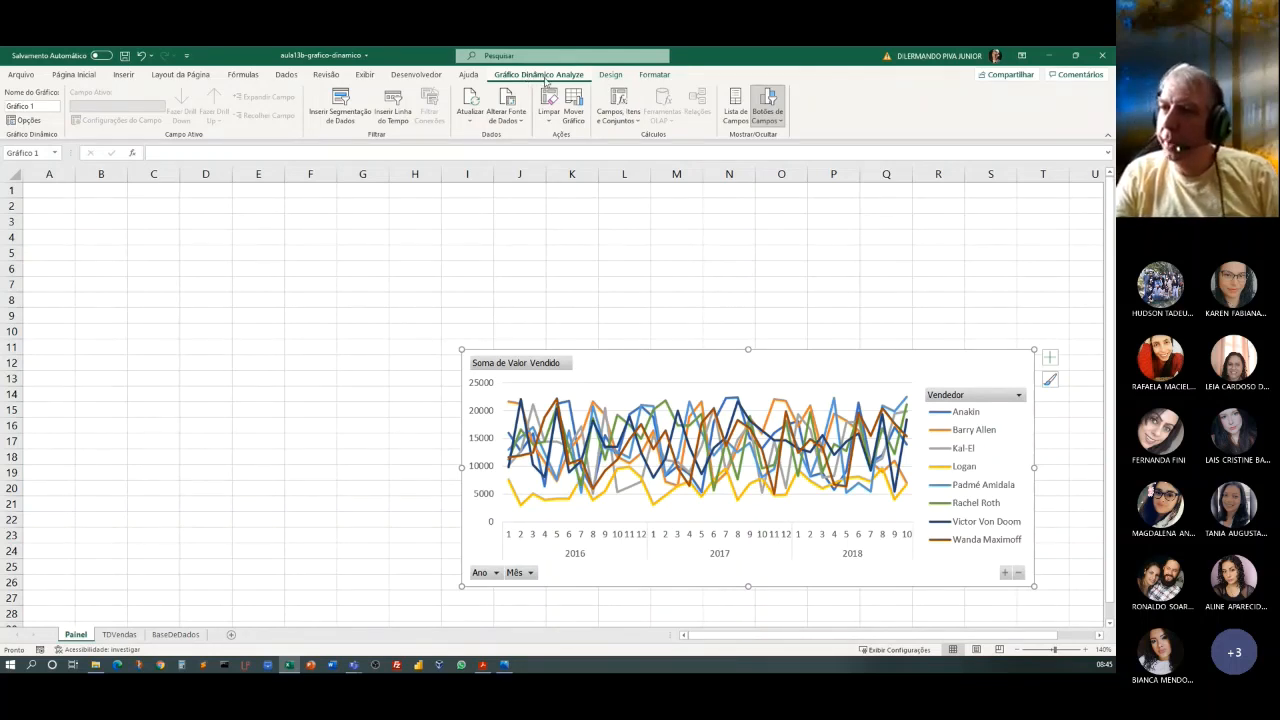
click(782, 122)
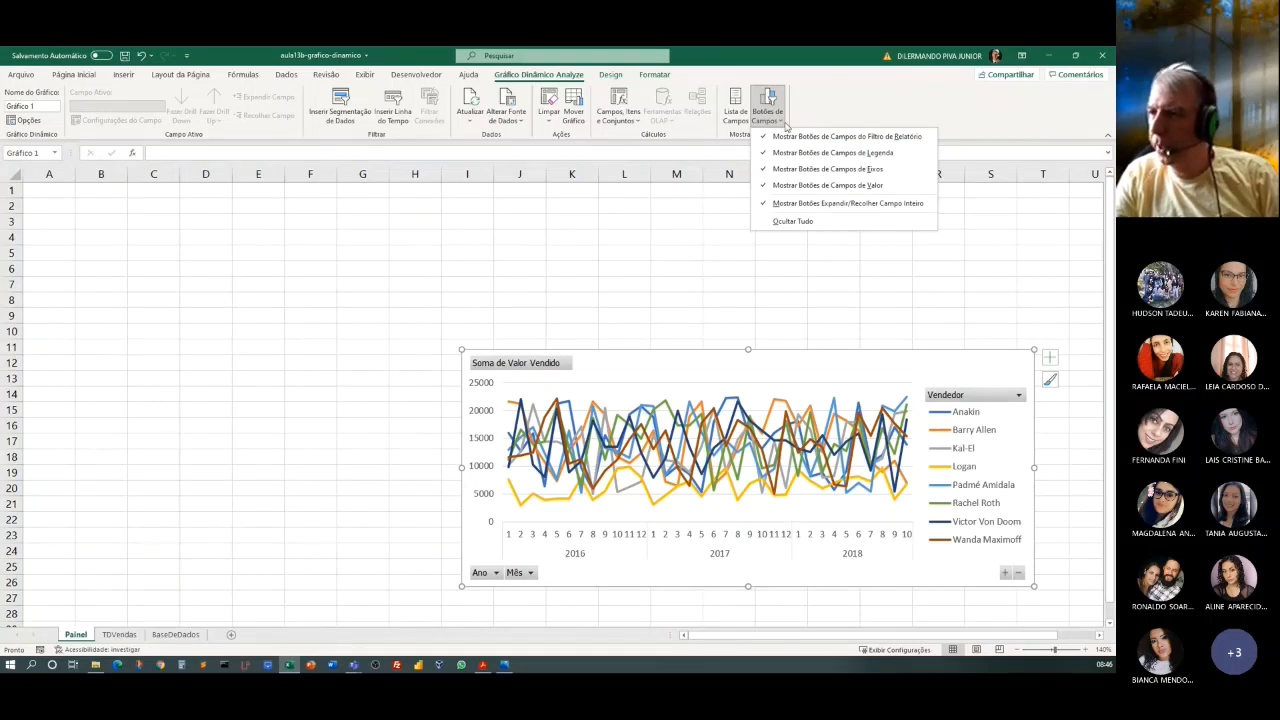
click(795, 222)
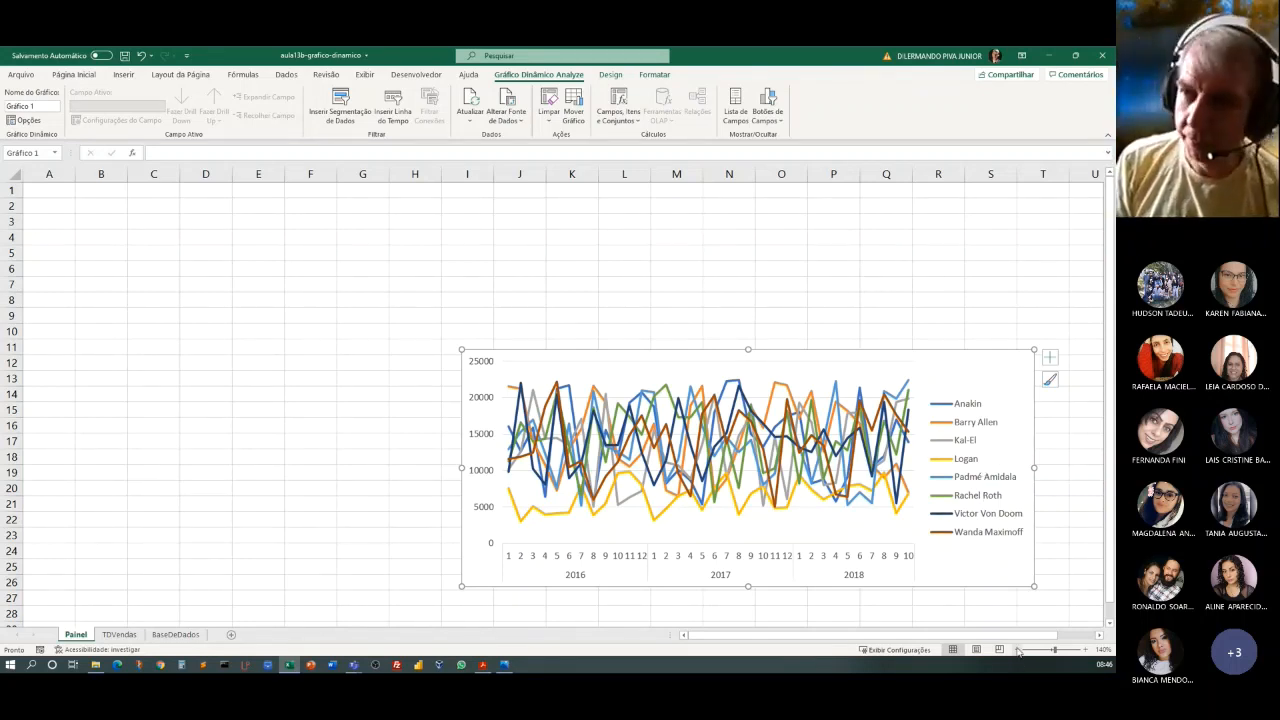
Show the pivot chart's field buttons again to compare, and hide them all once more.
click(580, 375)
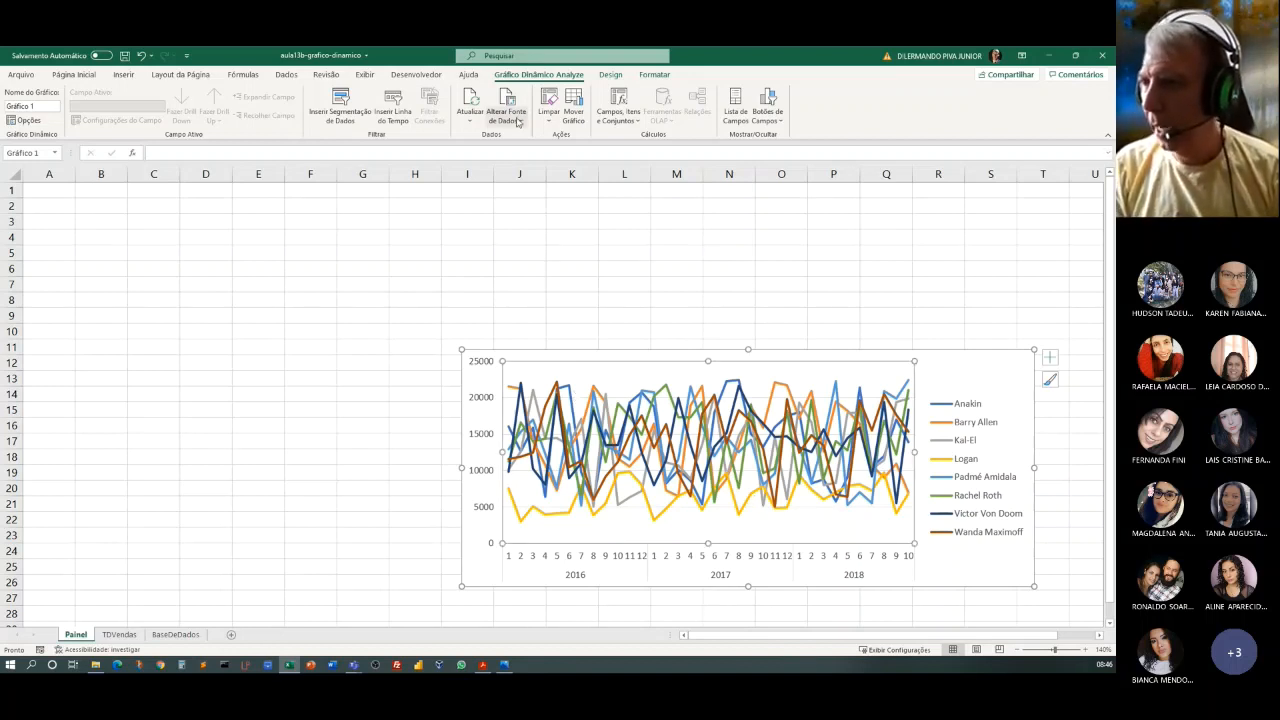
click(778, 124)
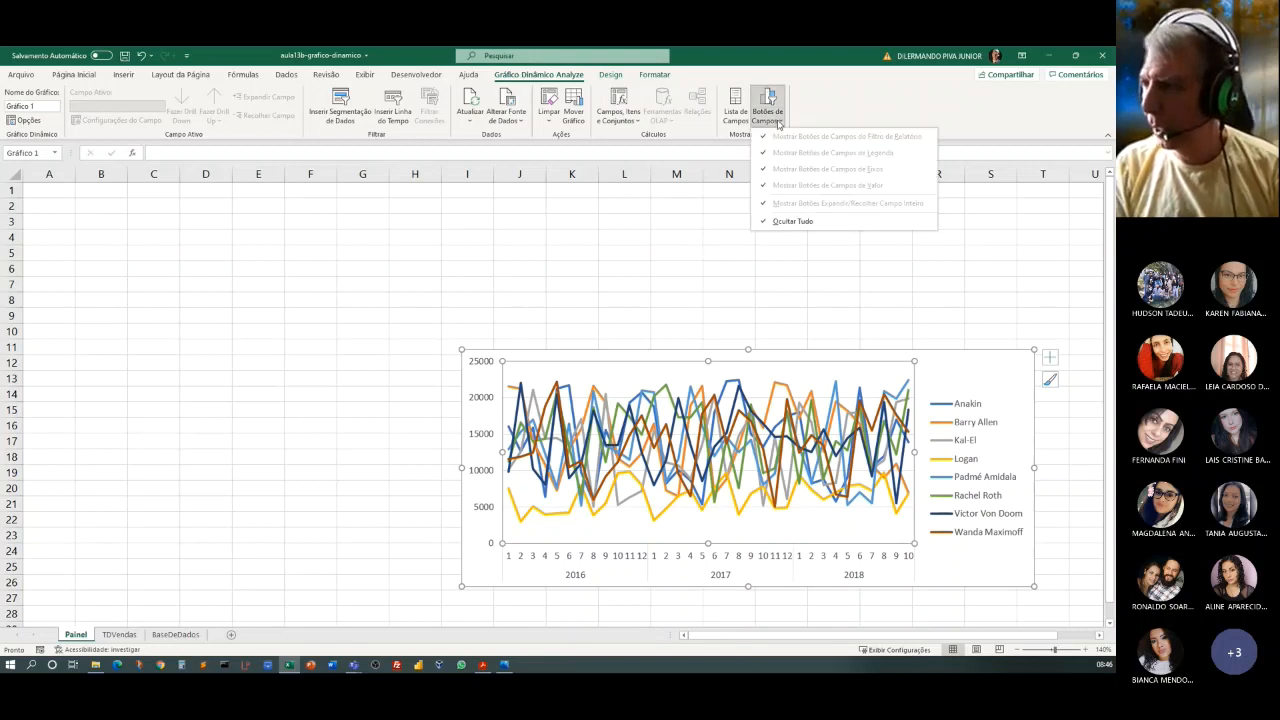
click(788, 221)
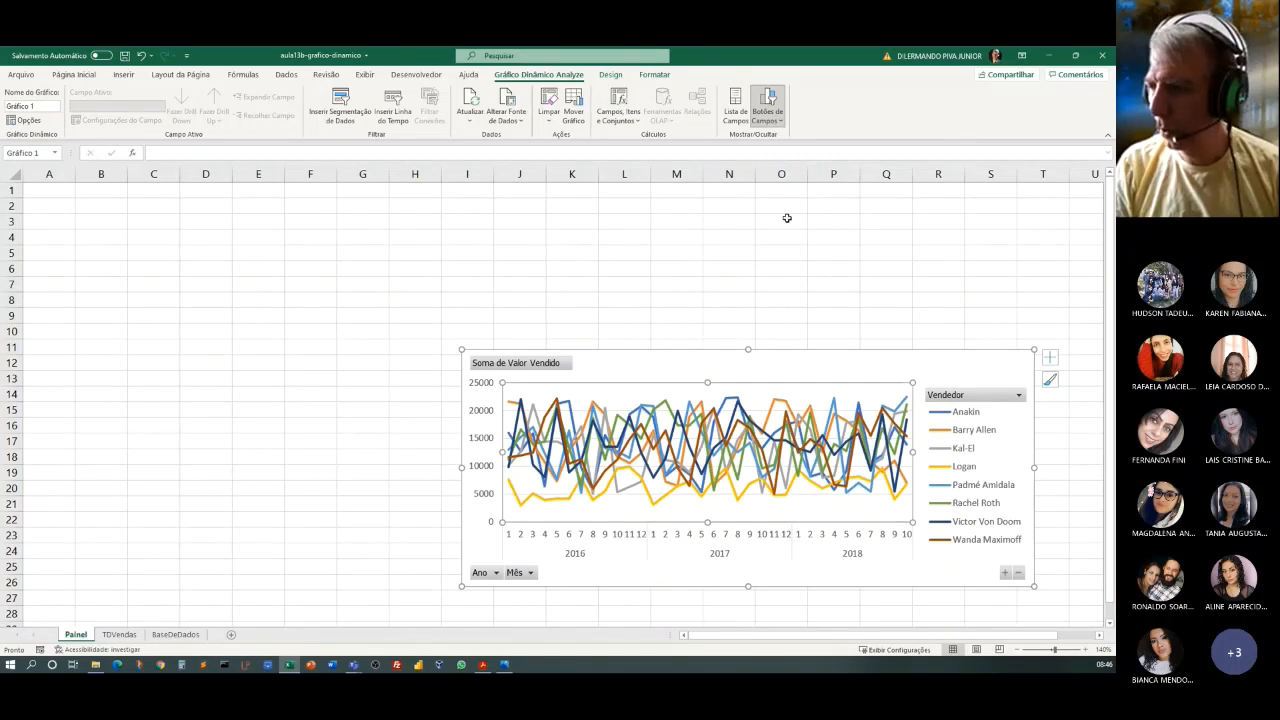
click(768, 118)
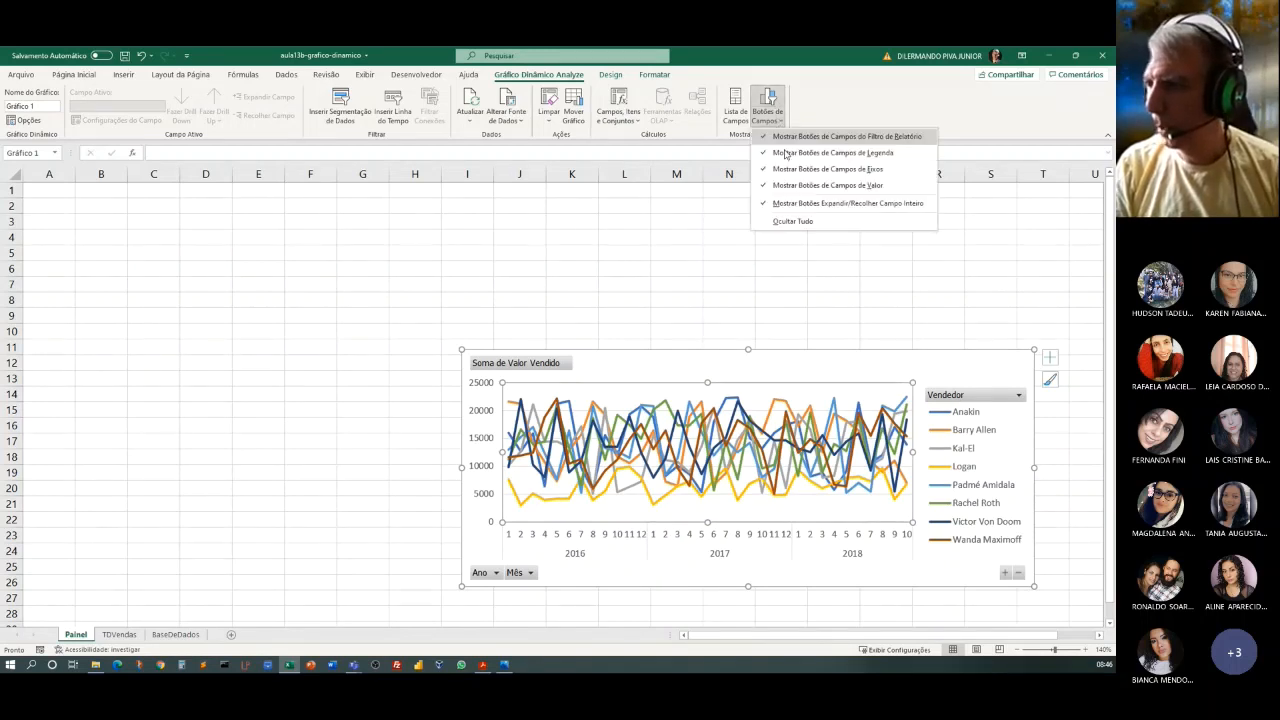
click(793, 221)
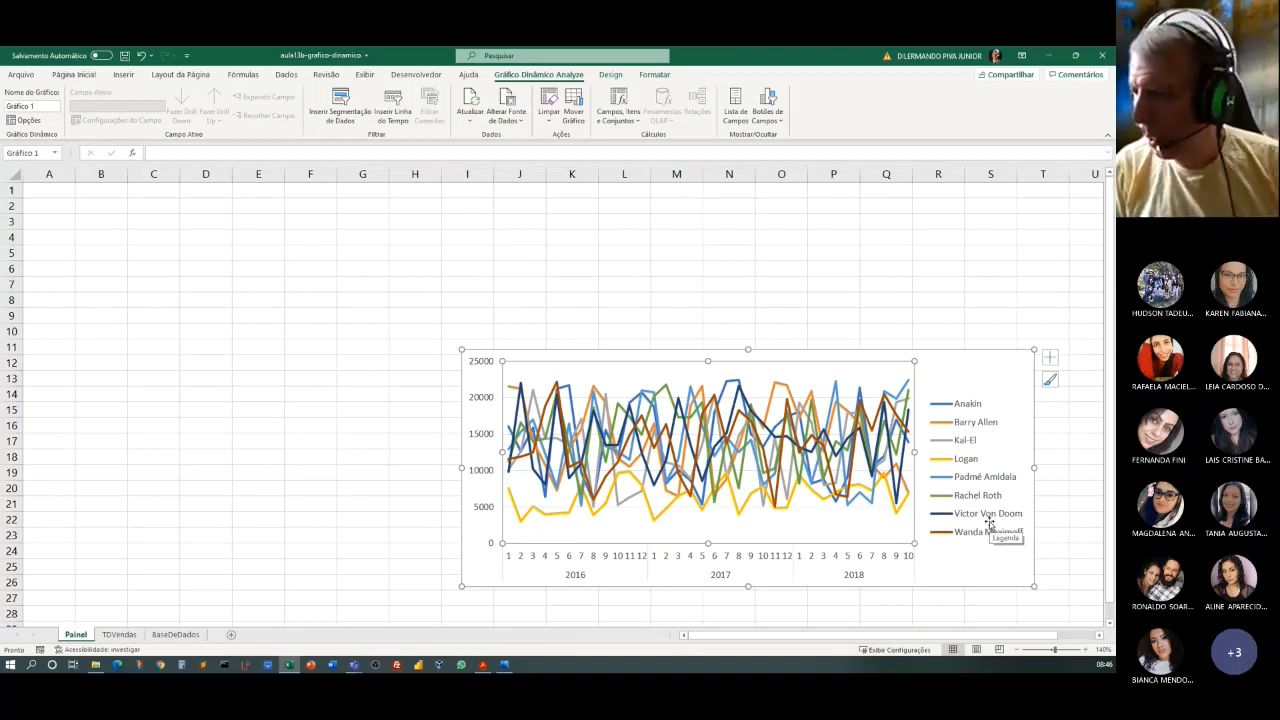
click(975, 366)
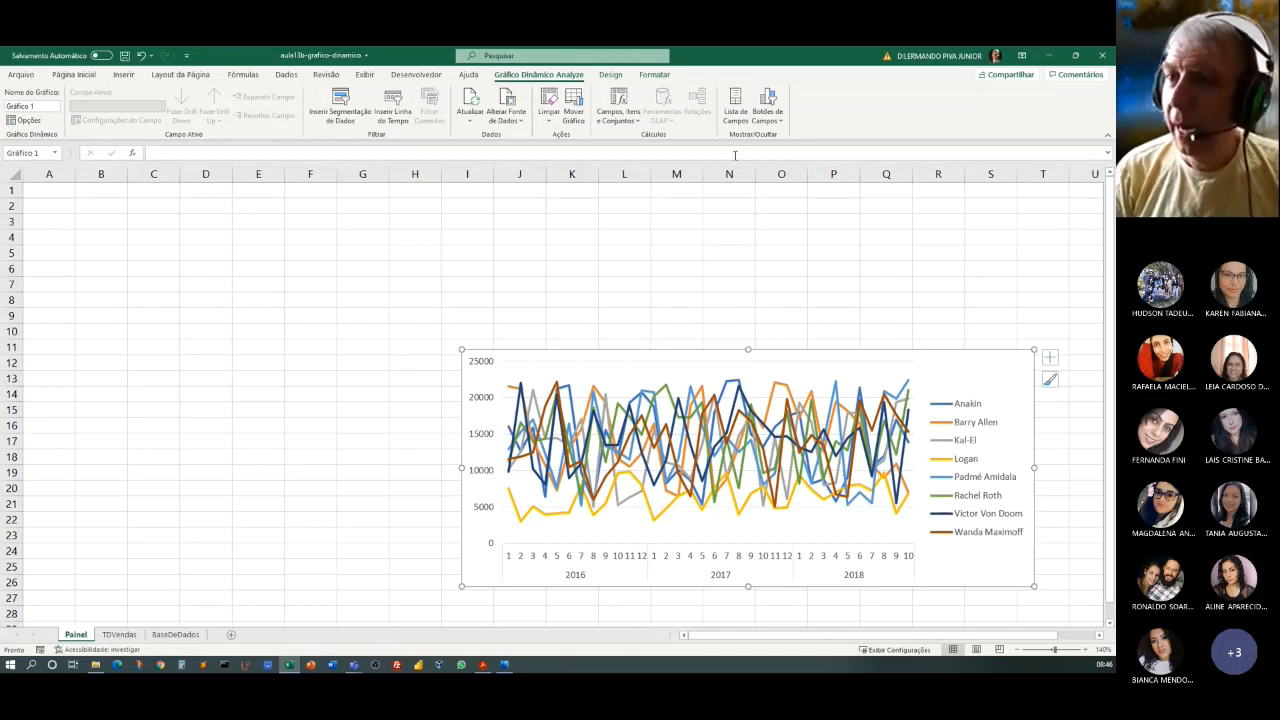
Remove the legend from the line pivot chart.
click(612, 76)
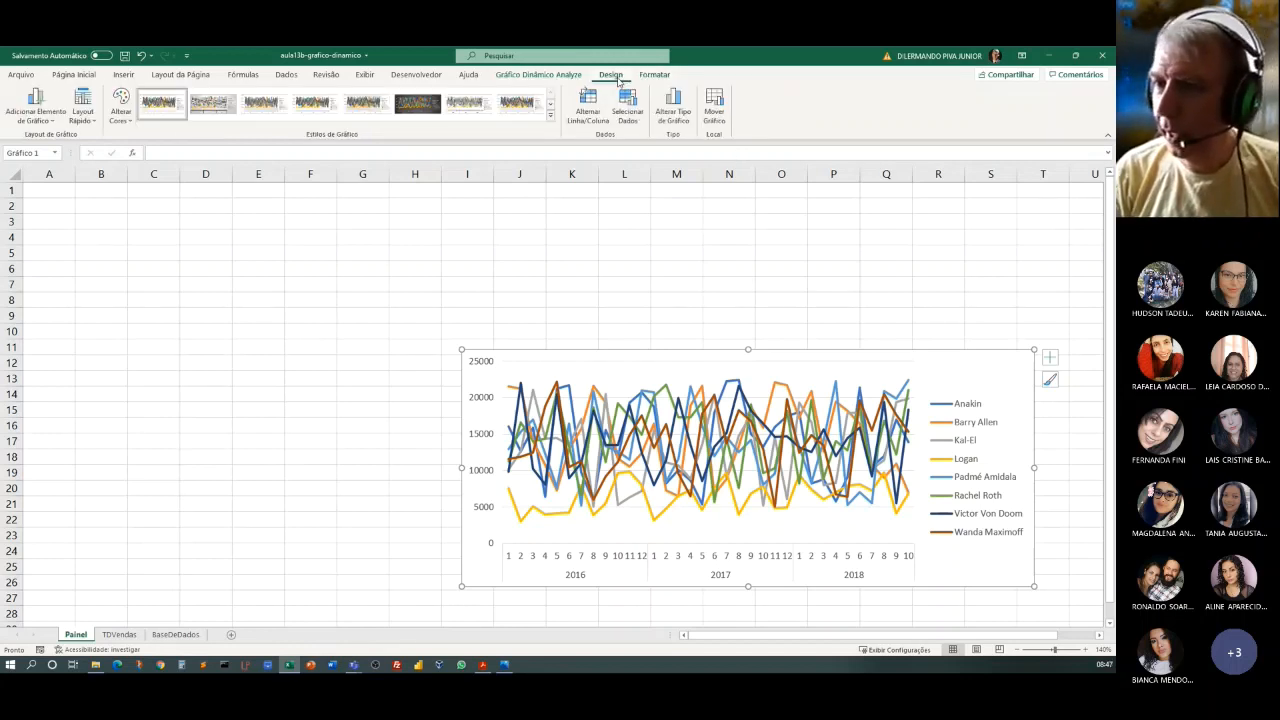
click(56, 120)
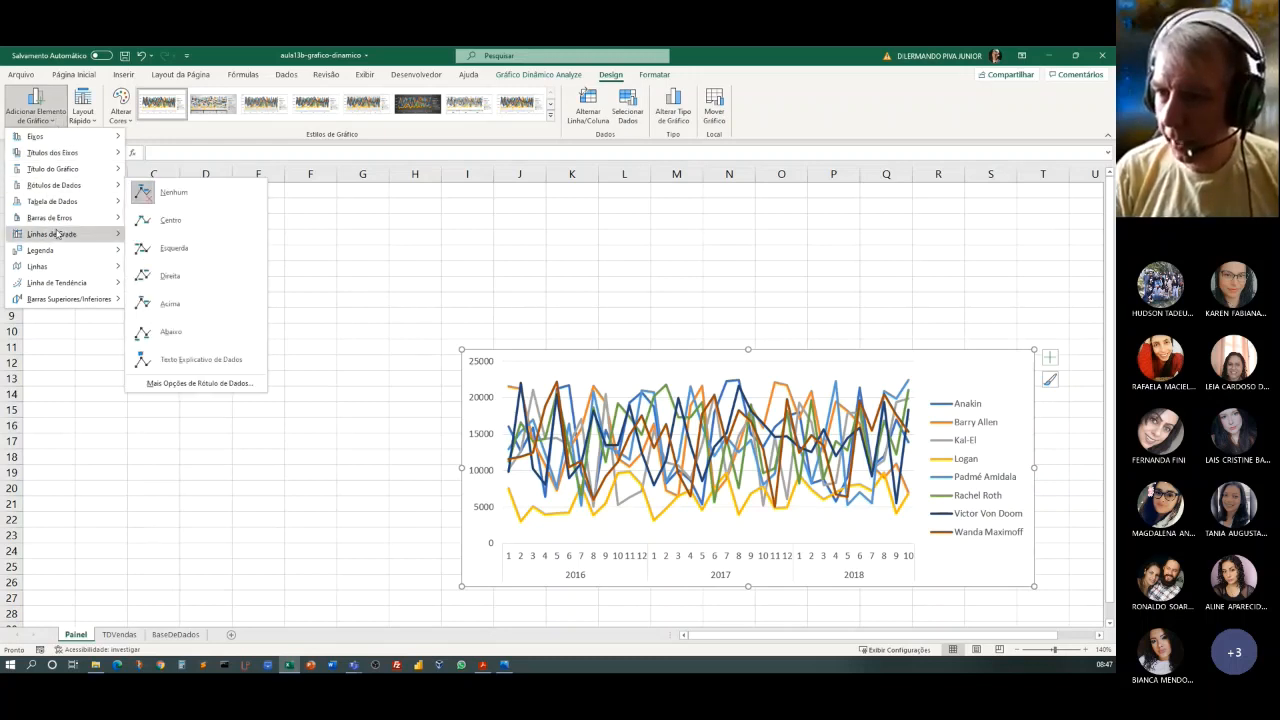
mouse_move(57, 252)
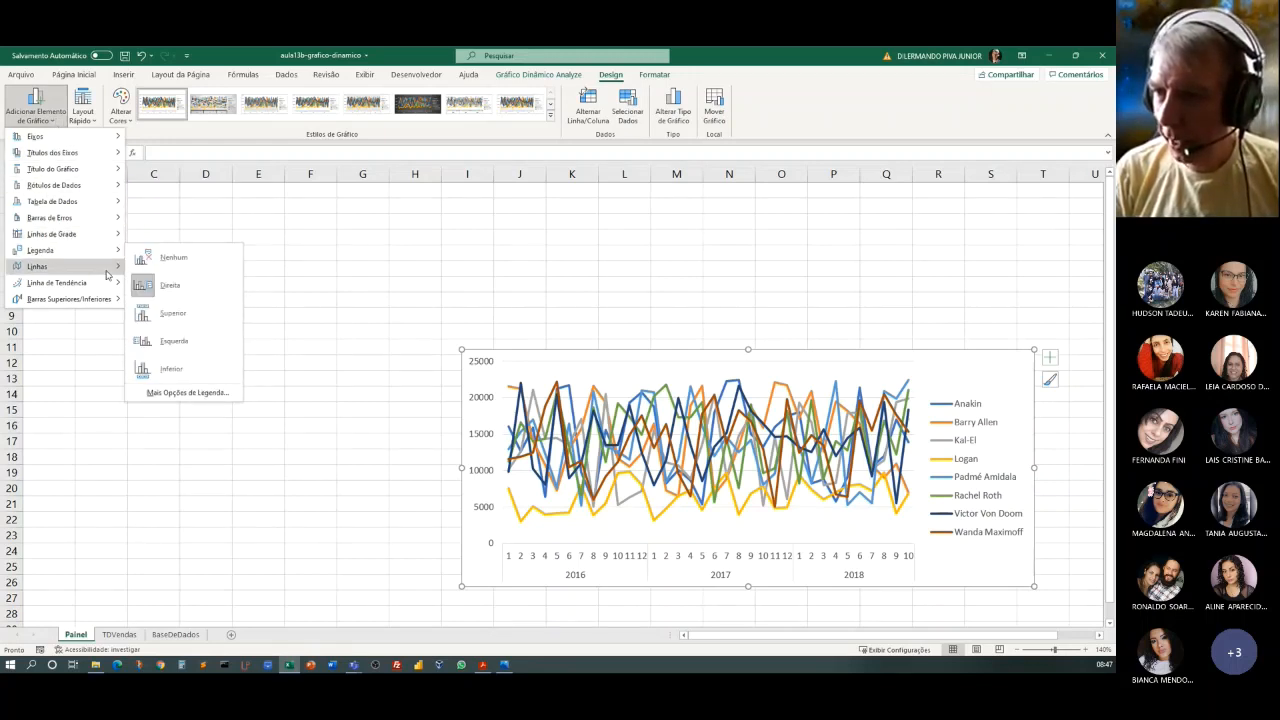
click(157, 259)
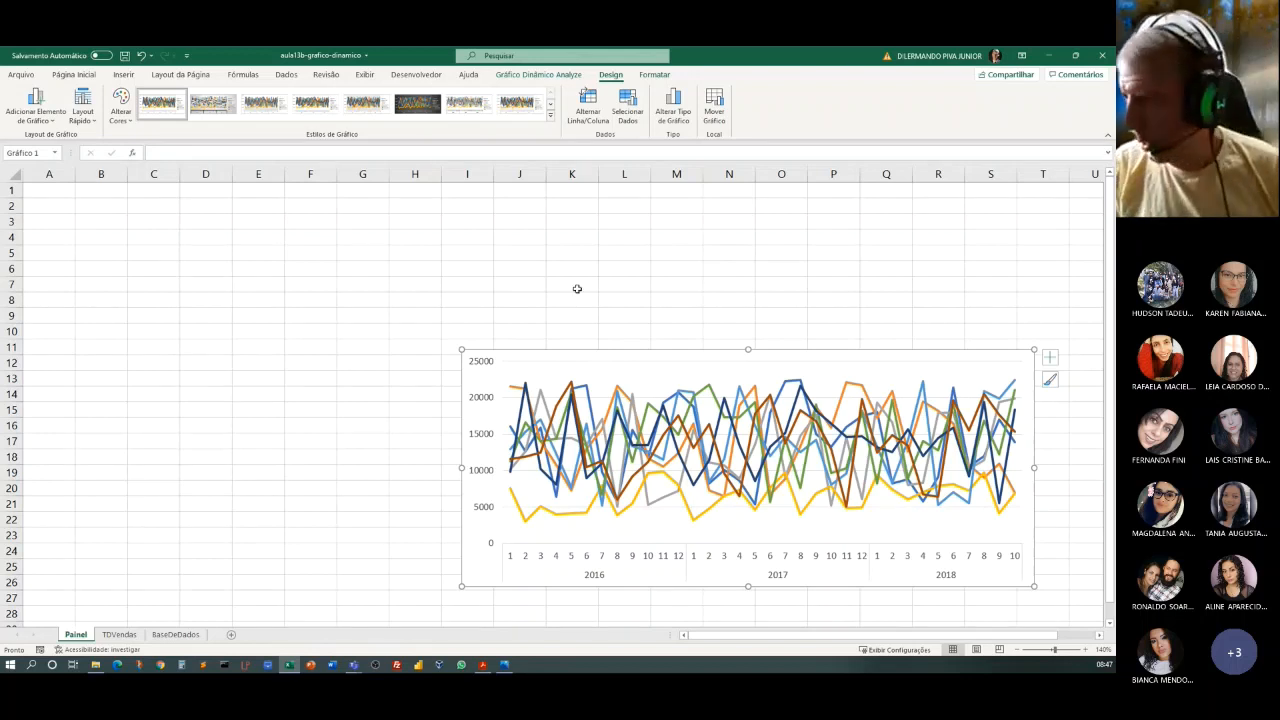
Add a chart title above the plot of the line pivot chart.
click(1050, 358)
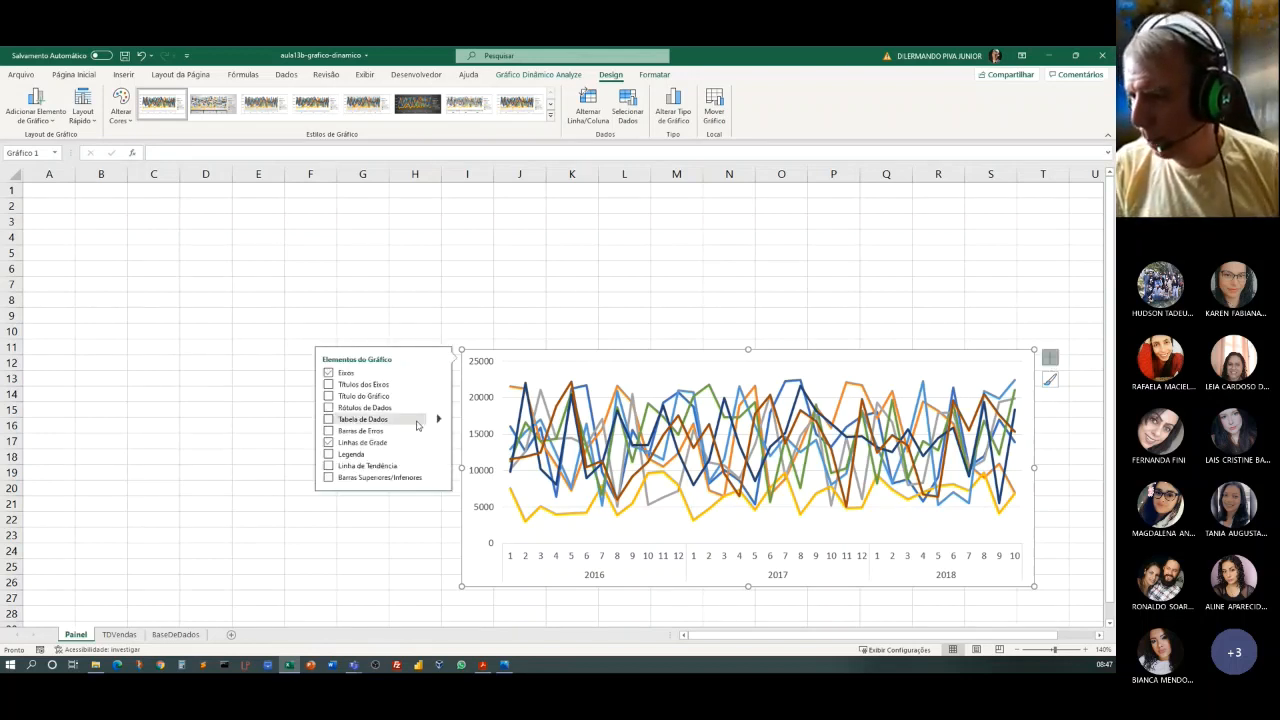
click(329, 455)
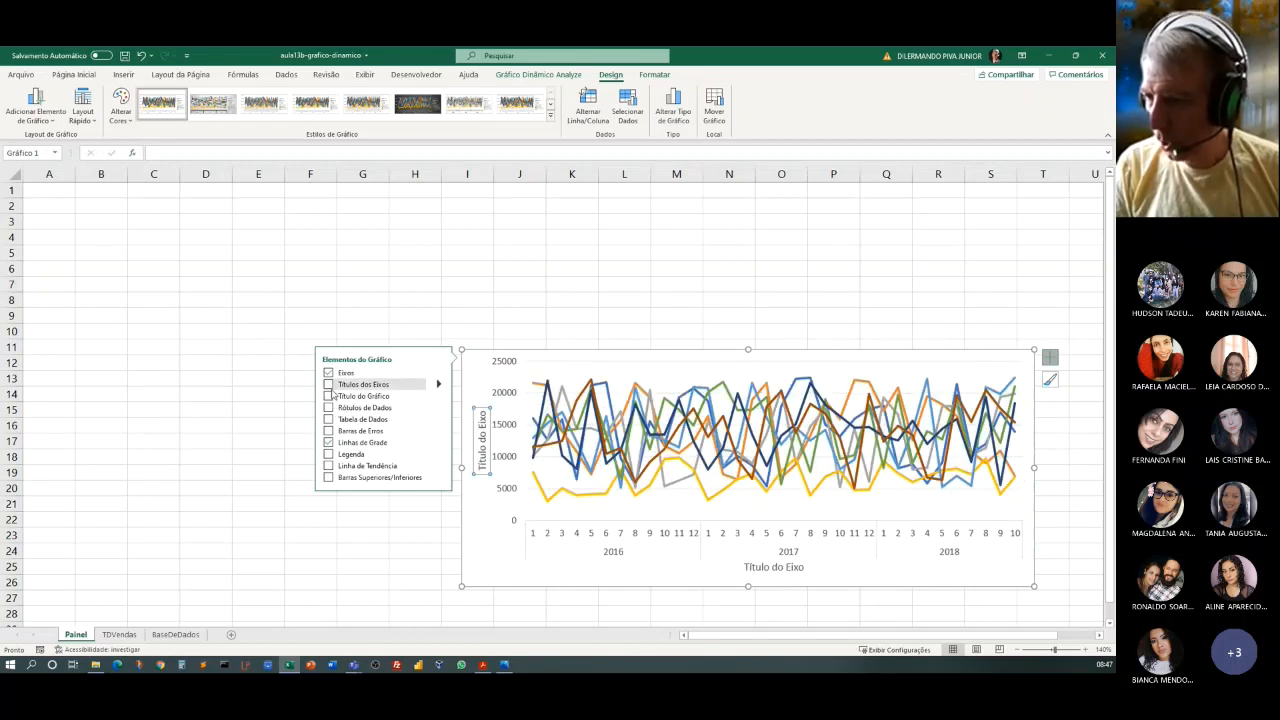
click(329, 397)
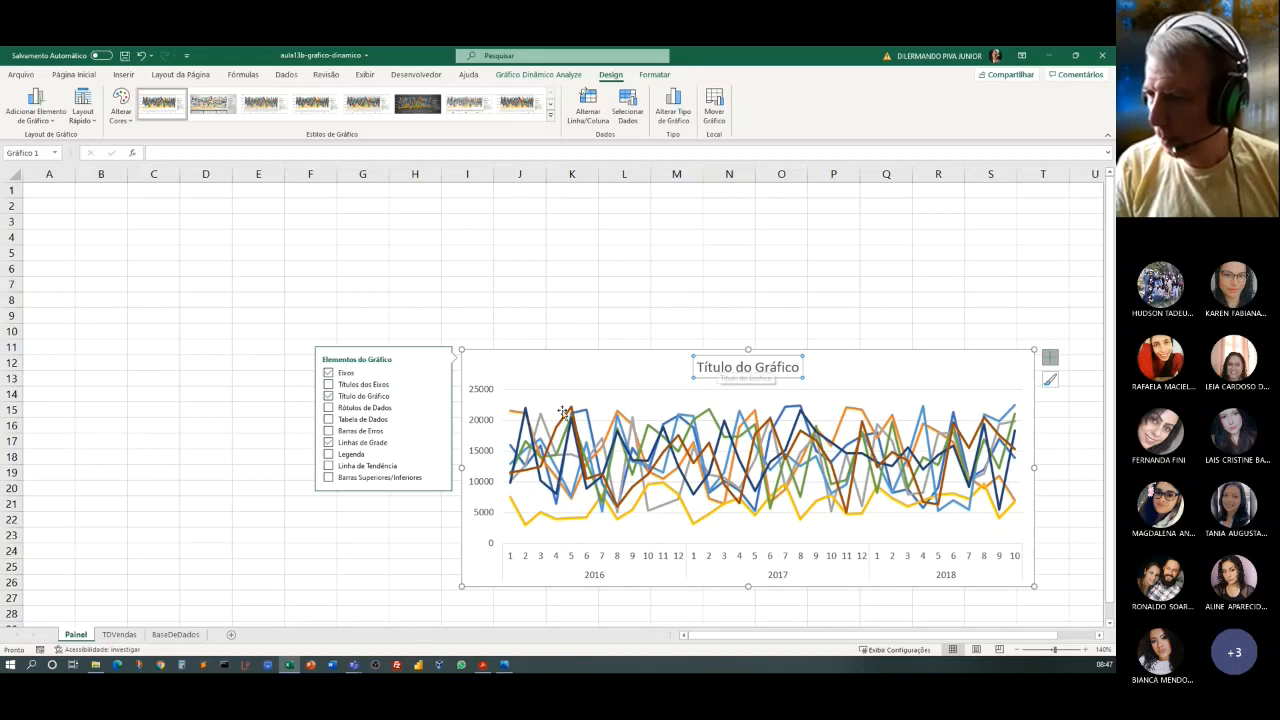
click(439, 396)
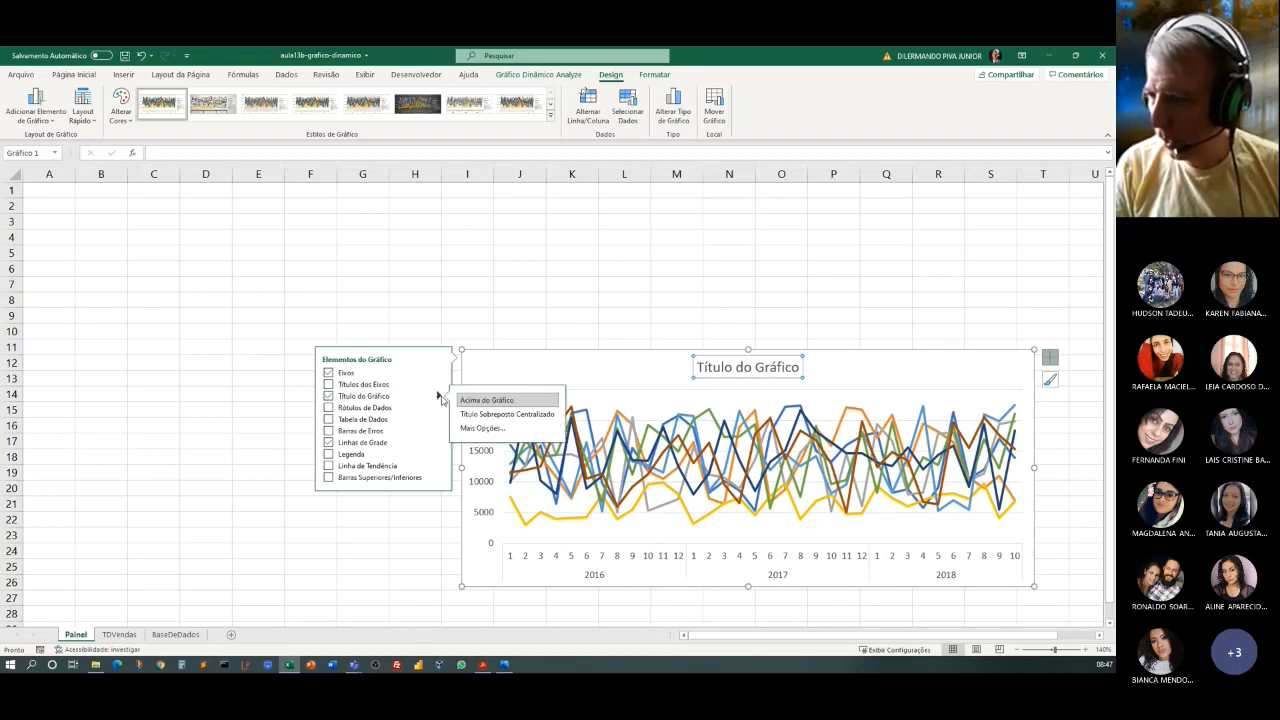
Replace the placeholder chart title with "Total de Vendas" and deselect the chart.
click(732, 367)
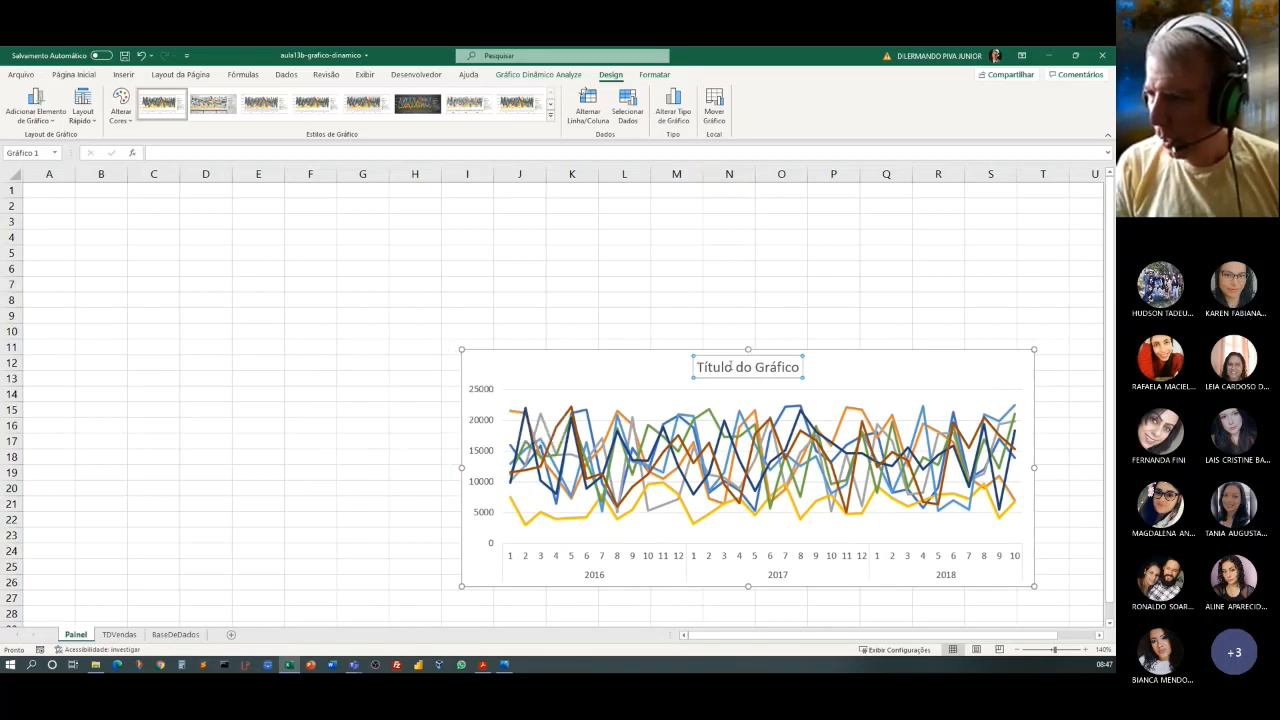
drag(698, 367, 803, 367)
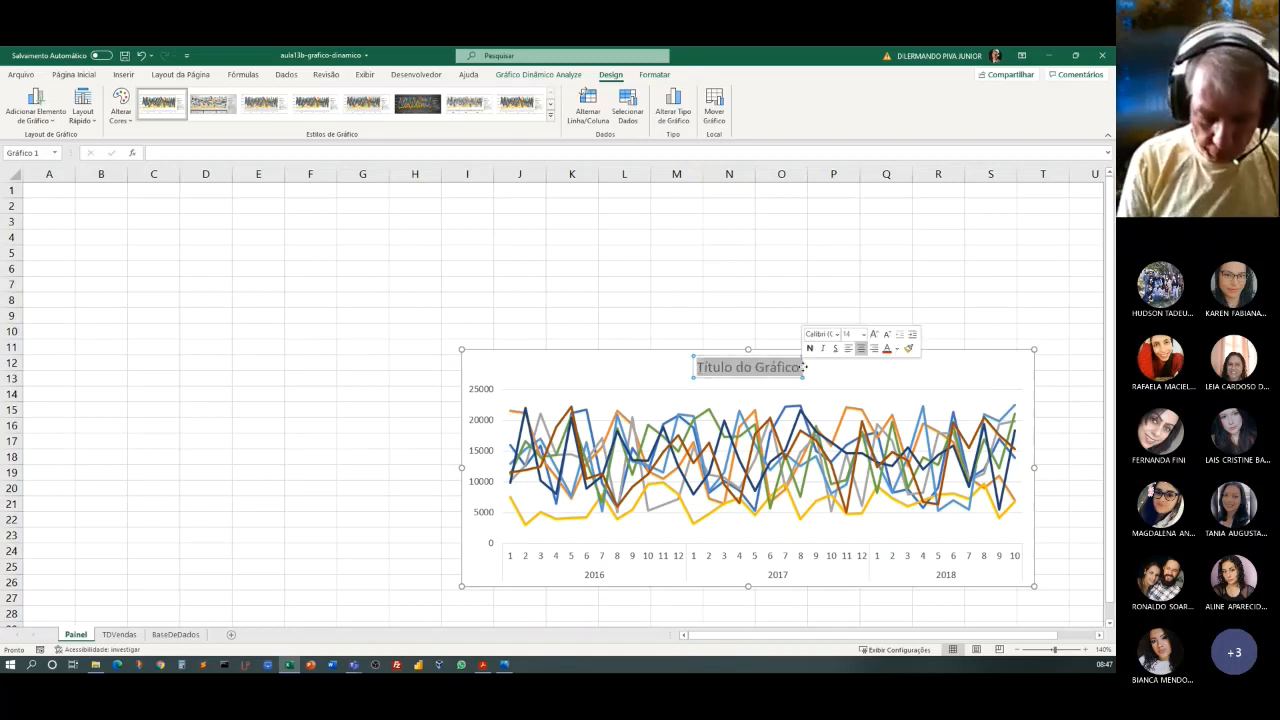
text(Total)
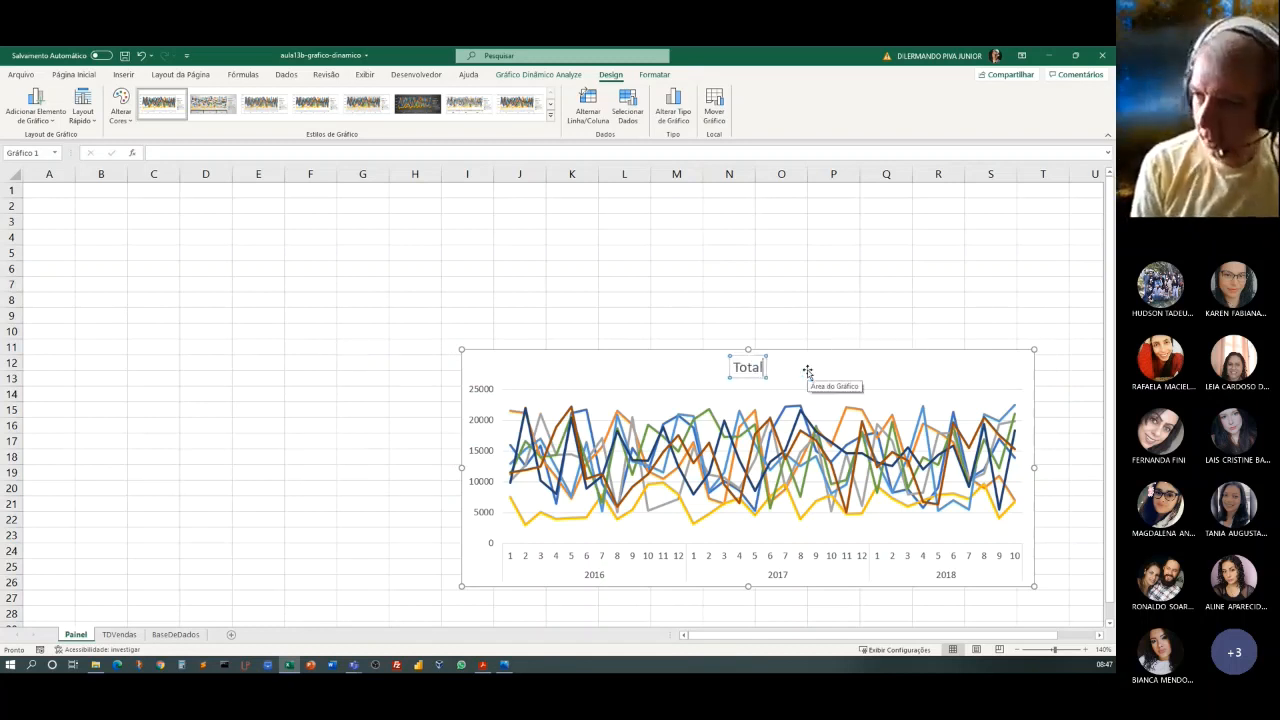
text( de Vendas)
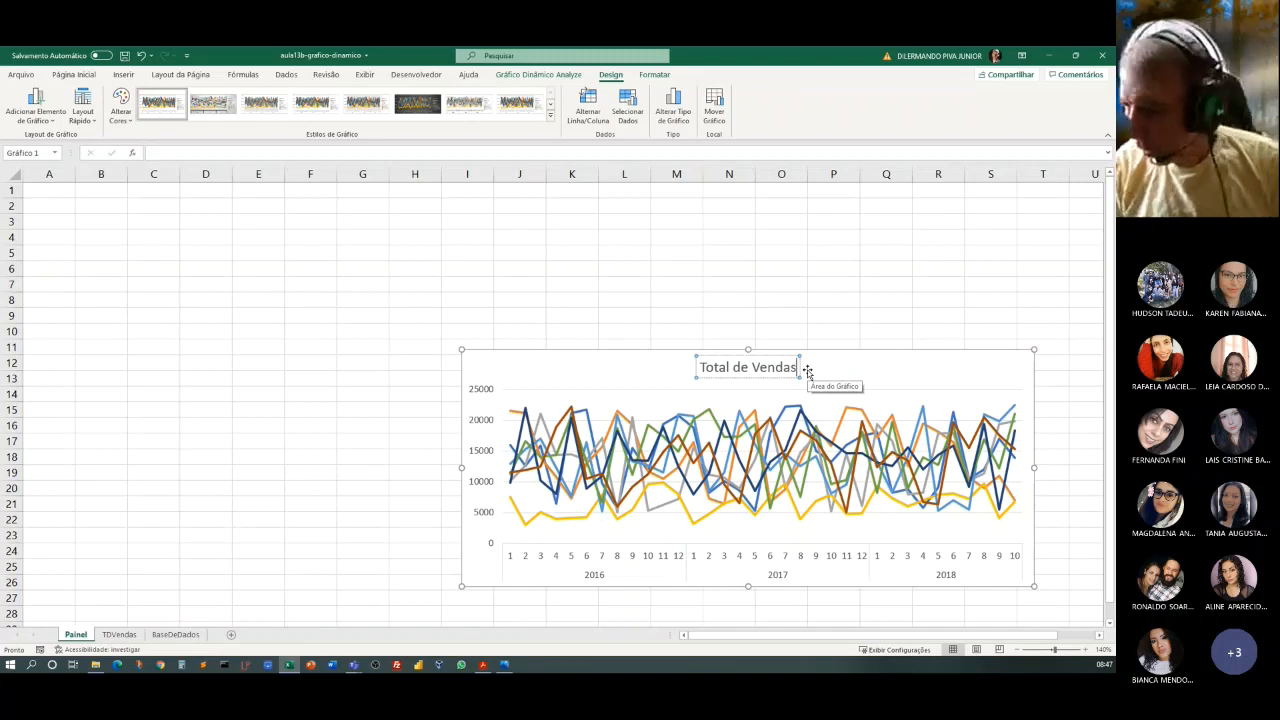
click(797, 300)
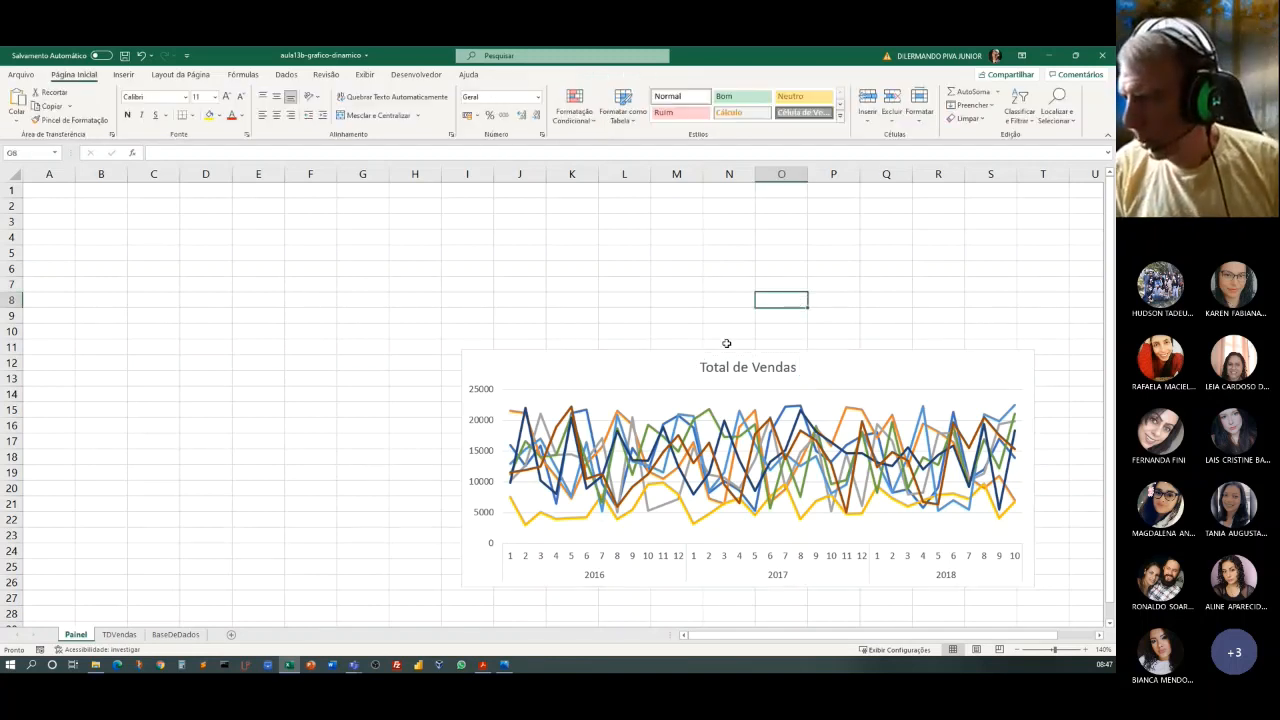
click(688, 328)
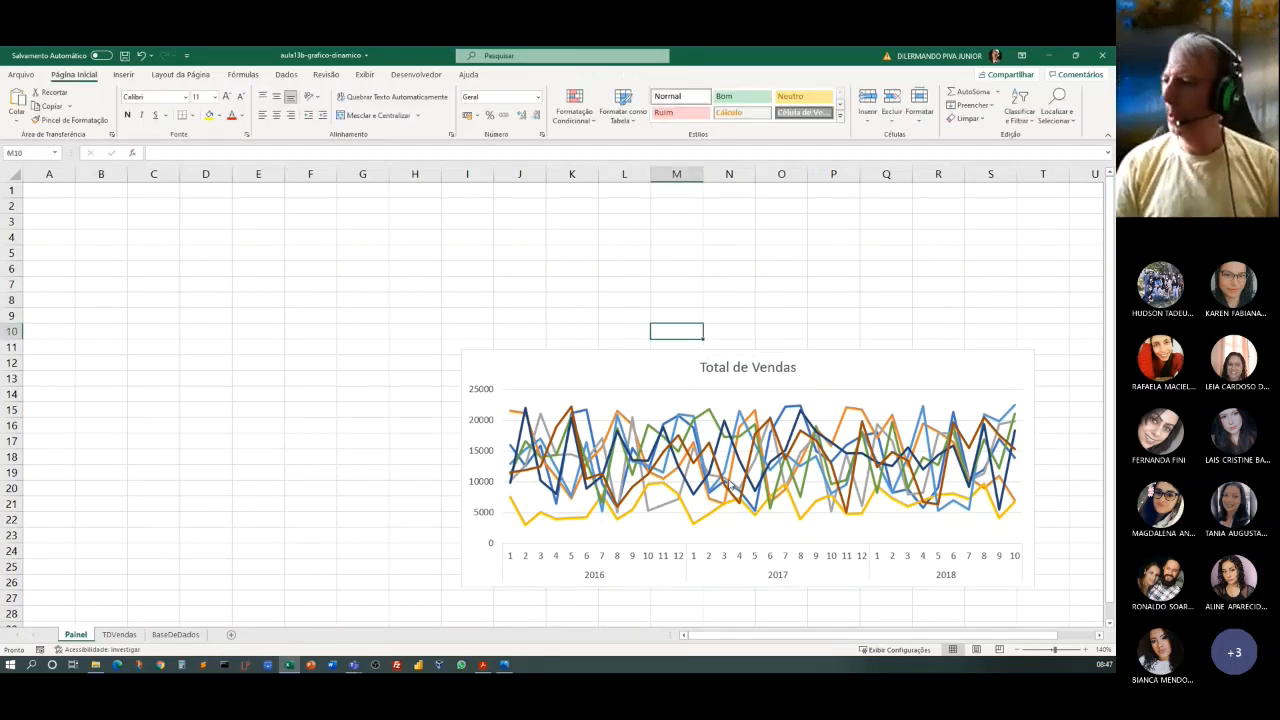
Widen the Total de Vendas chart into column U, reduce its height slightly, and place its upper-left corner near cell I13.
click(986, 517)
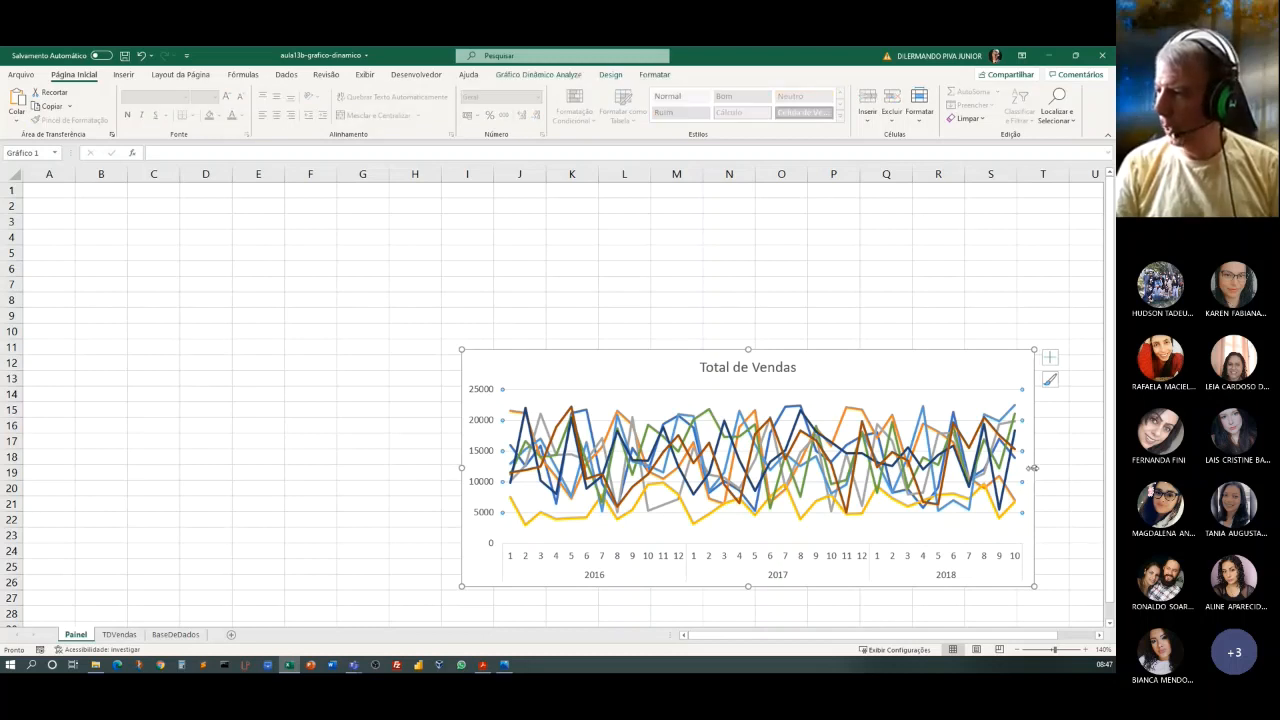
drag(1033, 467, 1084, 475)
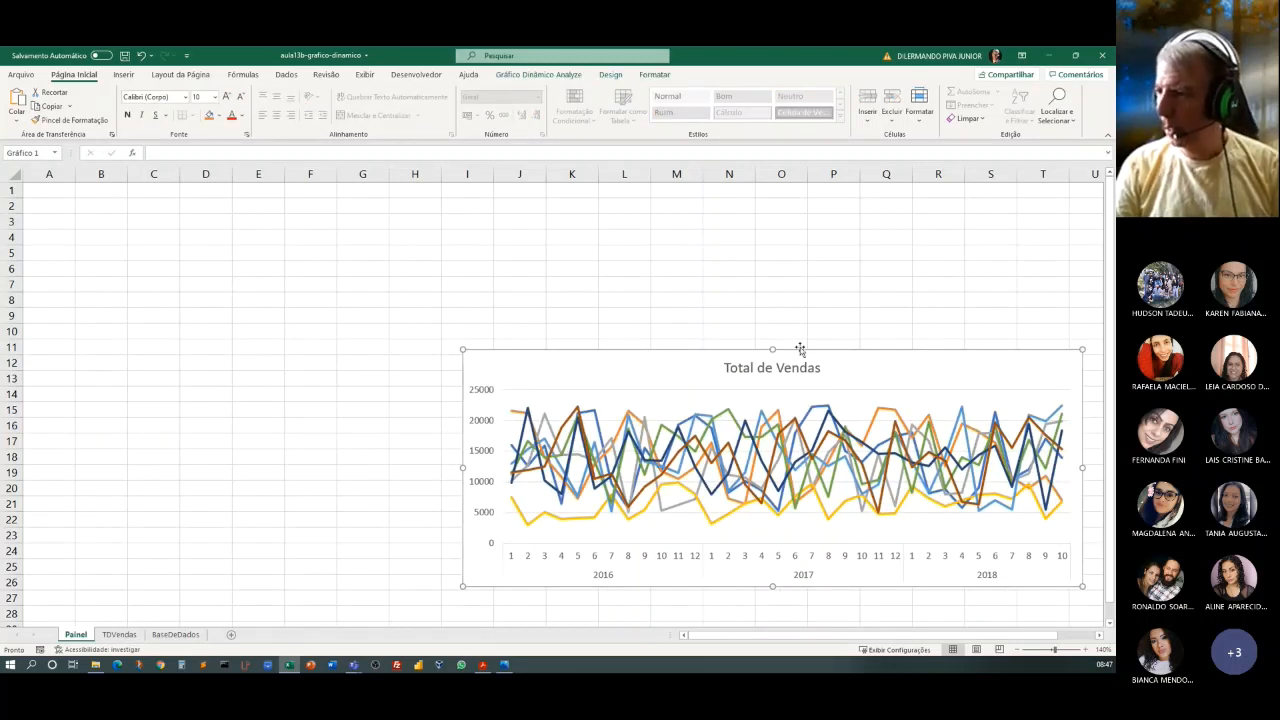
drag(772, 350, 772, 365)
click(771, 388)
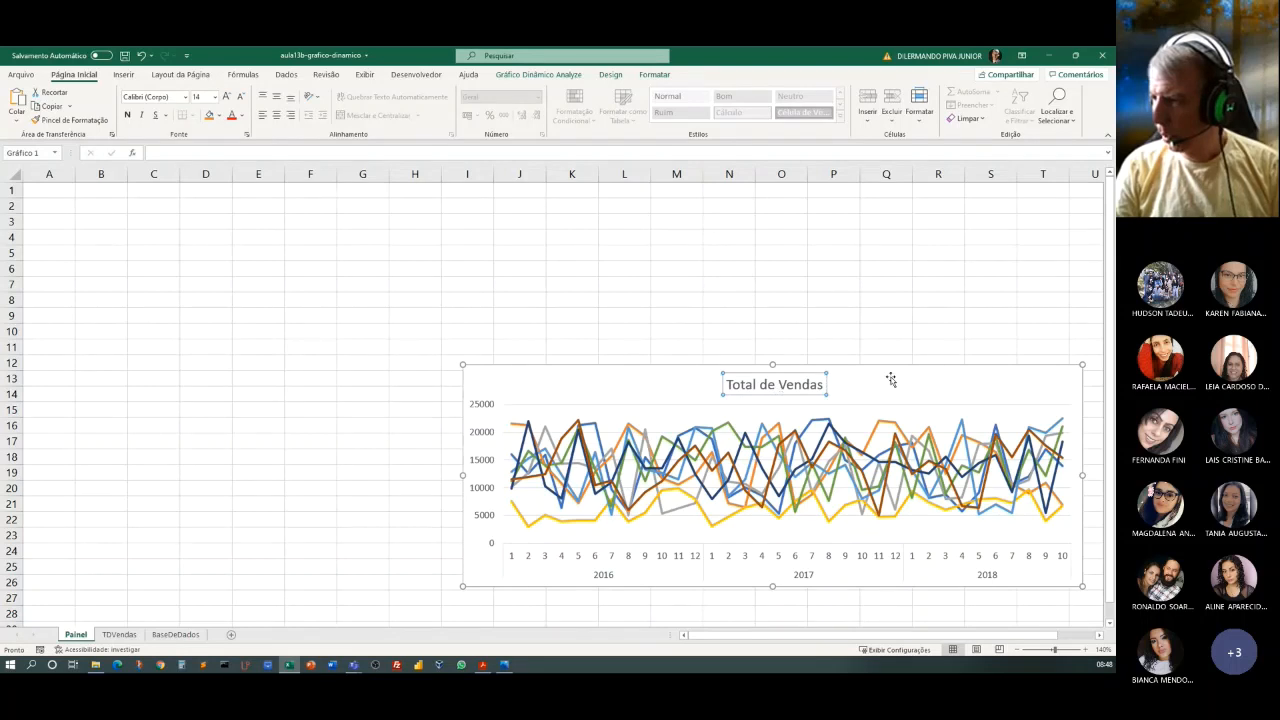
drag(889, 374, 899, 387)
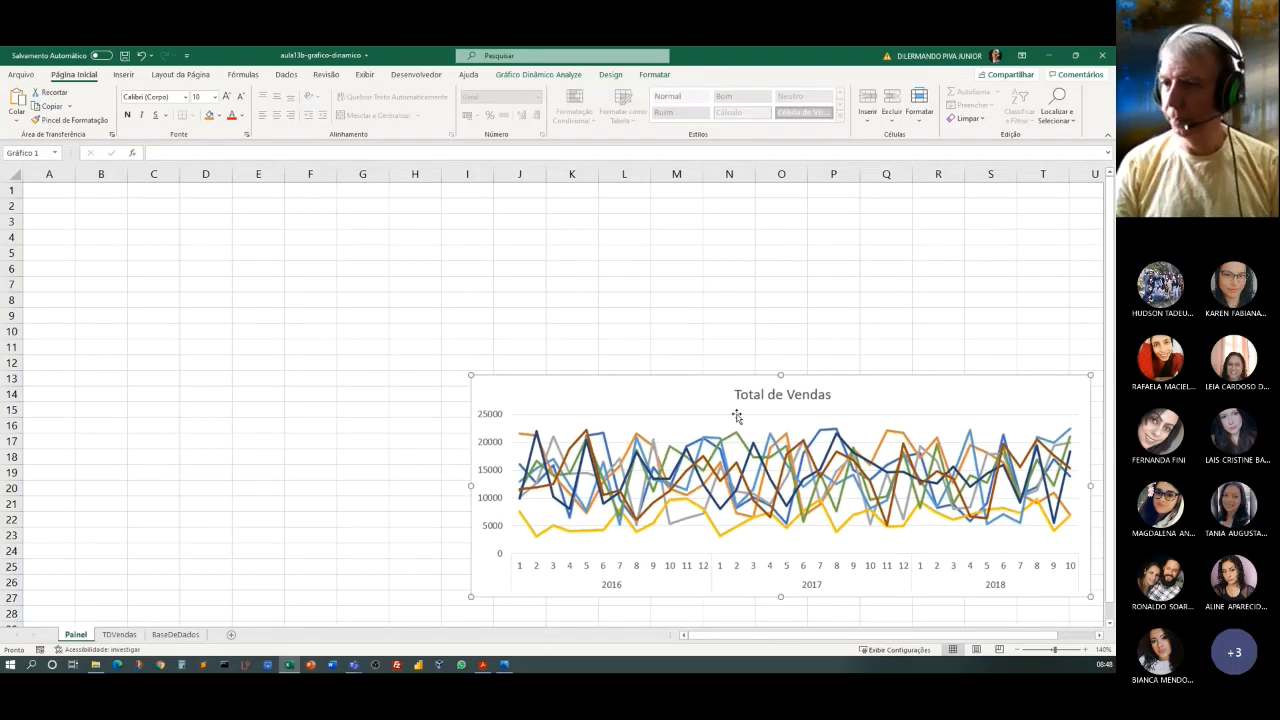
click(369, 421)
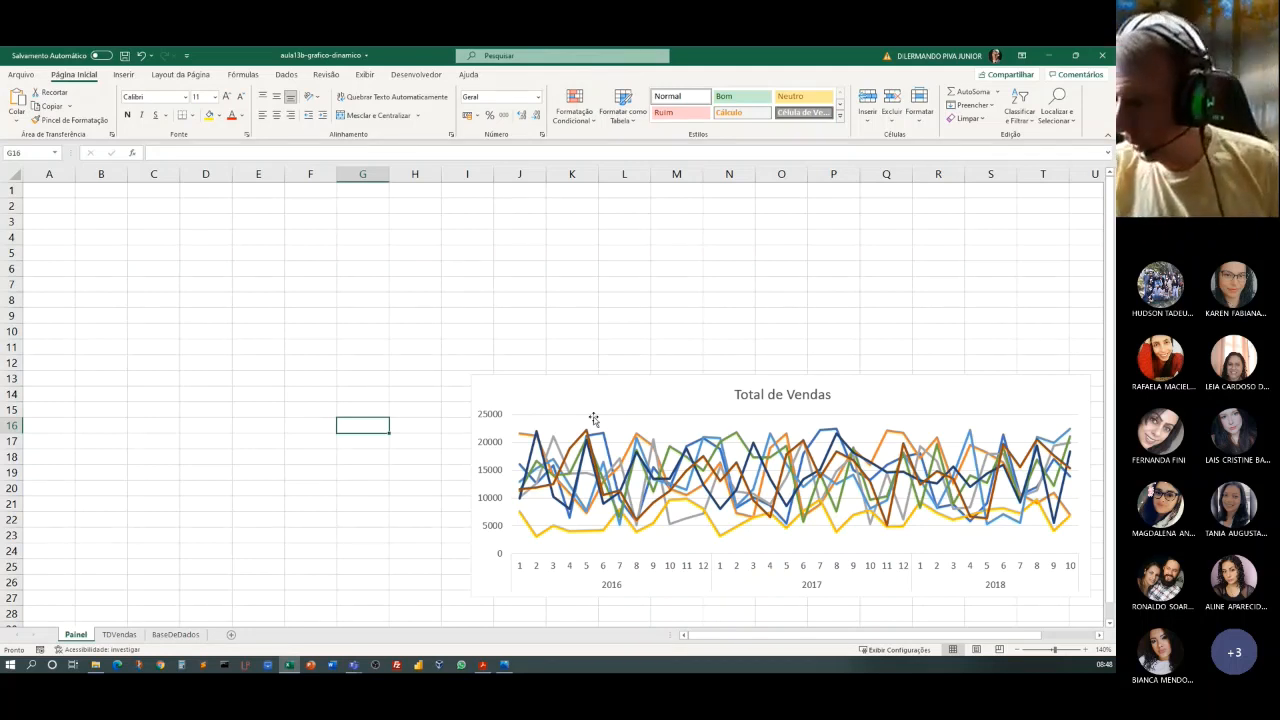
Insert a slicer for the Ano field from the Total de Vendas pivot chart.
click(642, 393)
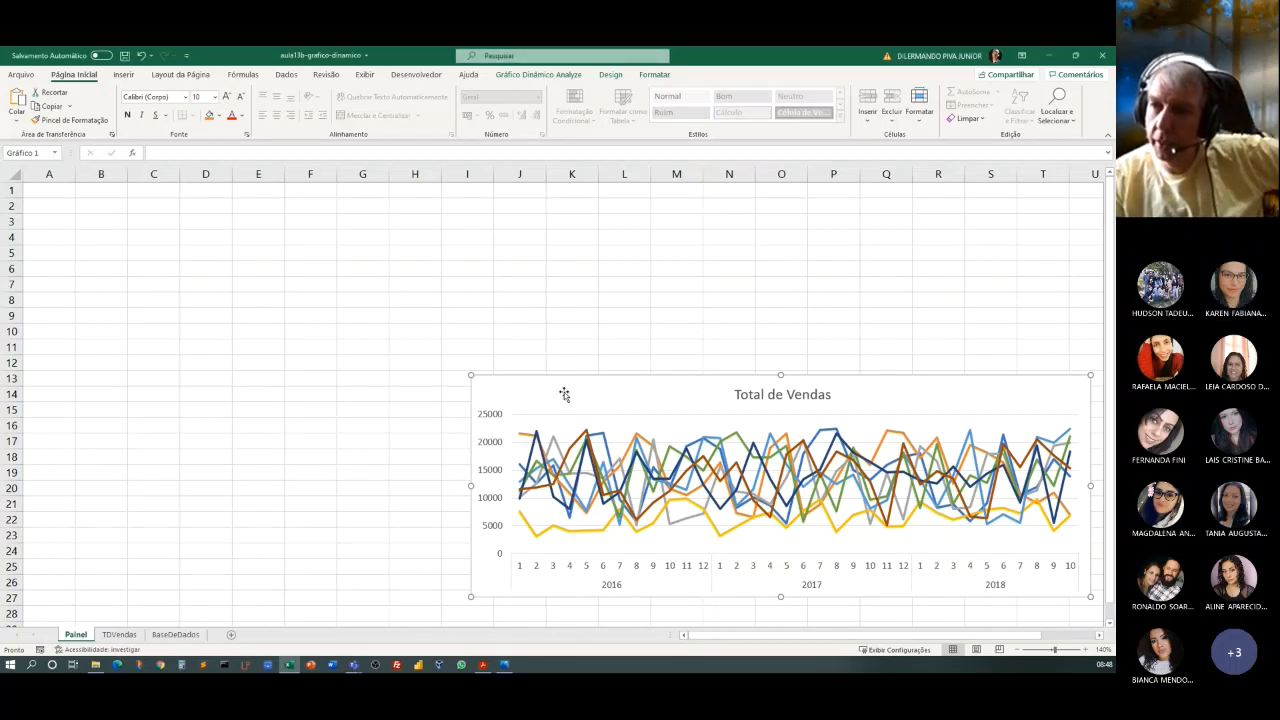
click(545, 77)
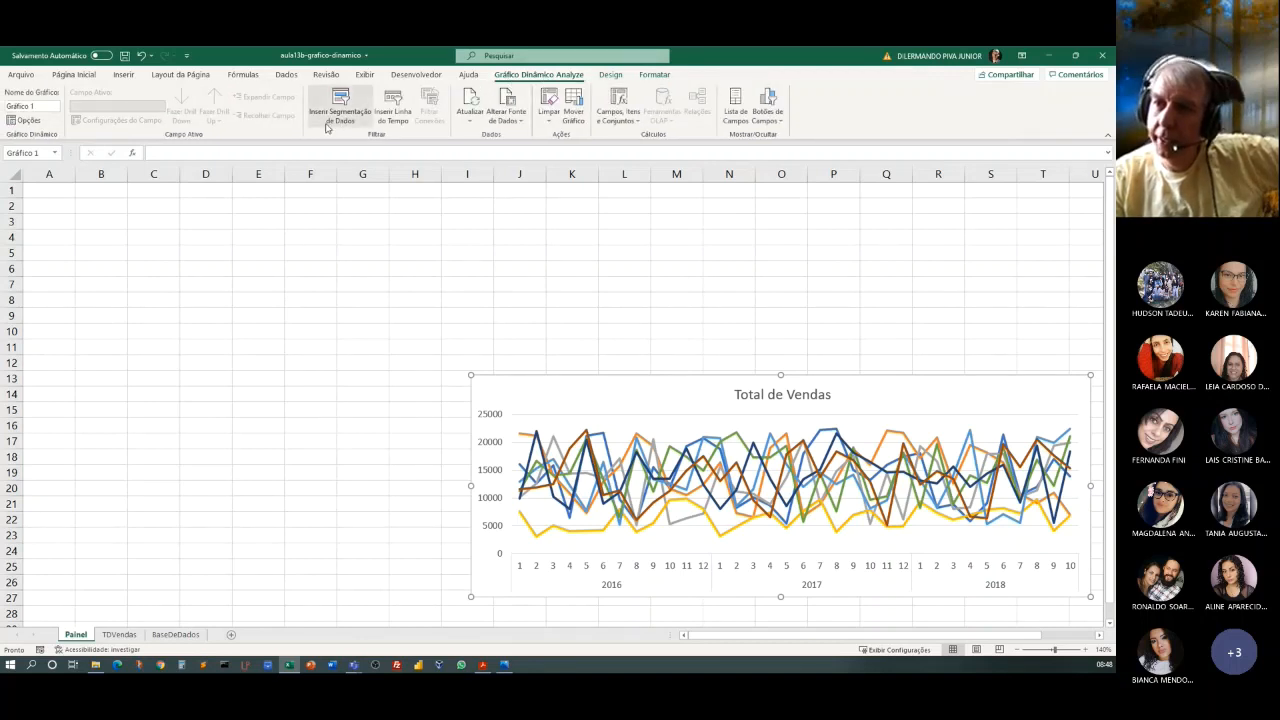
click(330, 118)
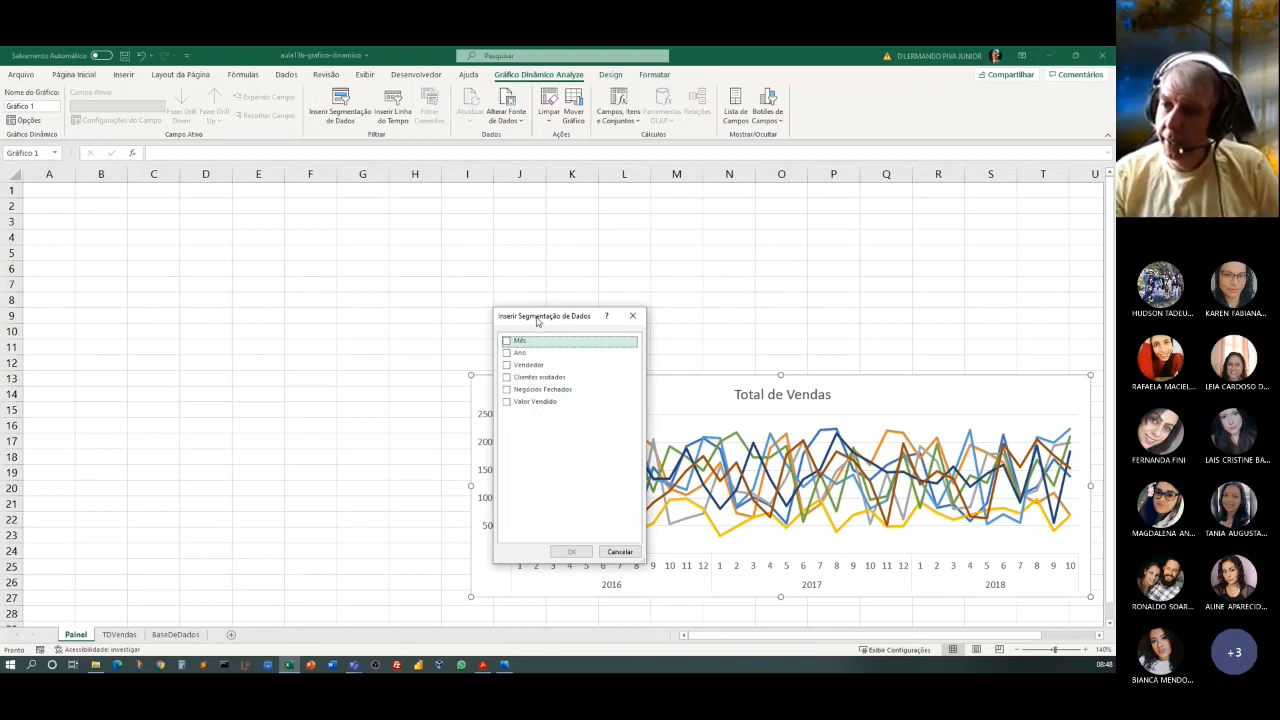
drag(537, 320, 455, 284)
click(425, 317)
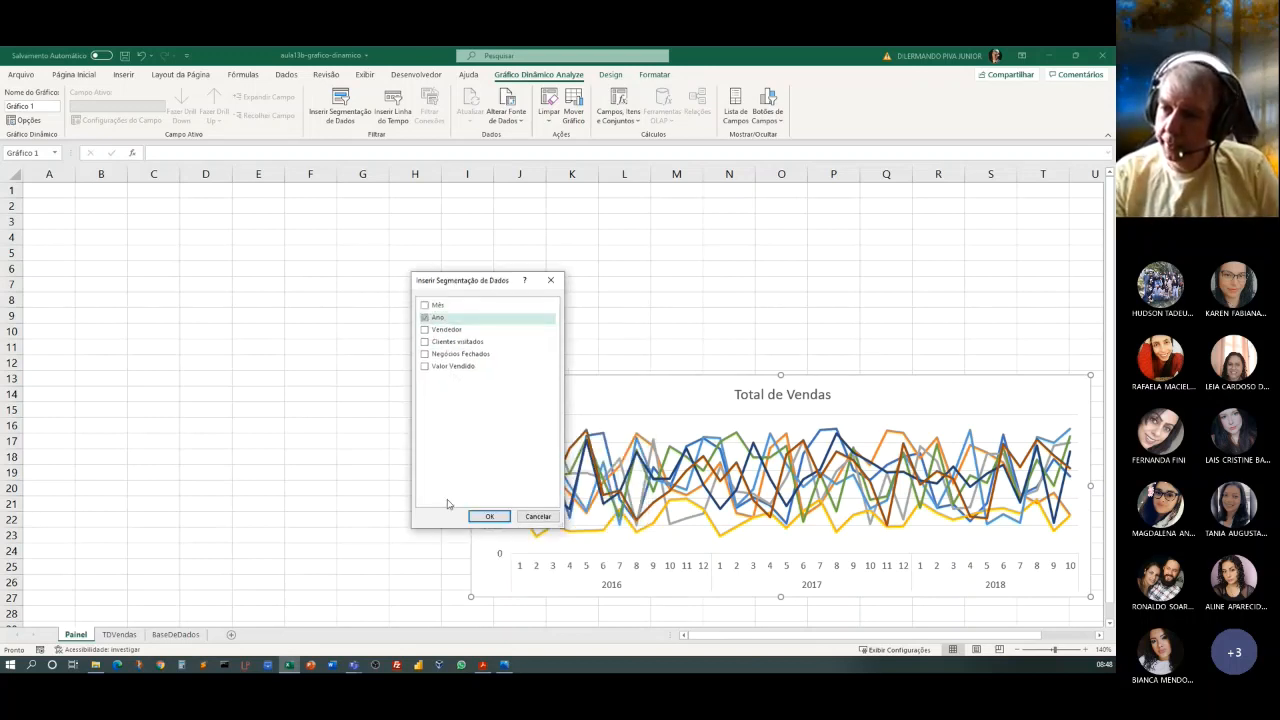
click(488, 517)
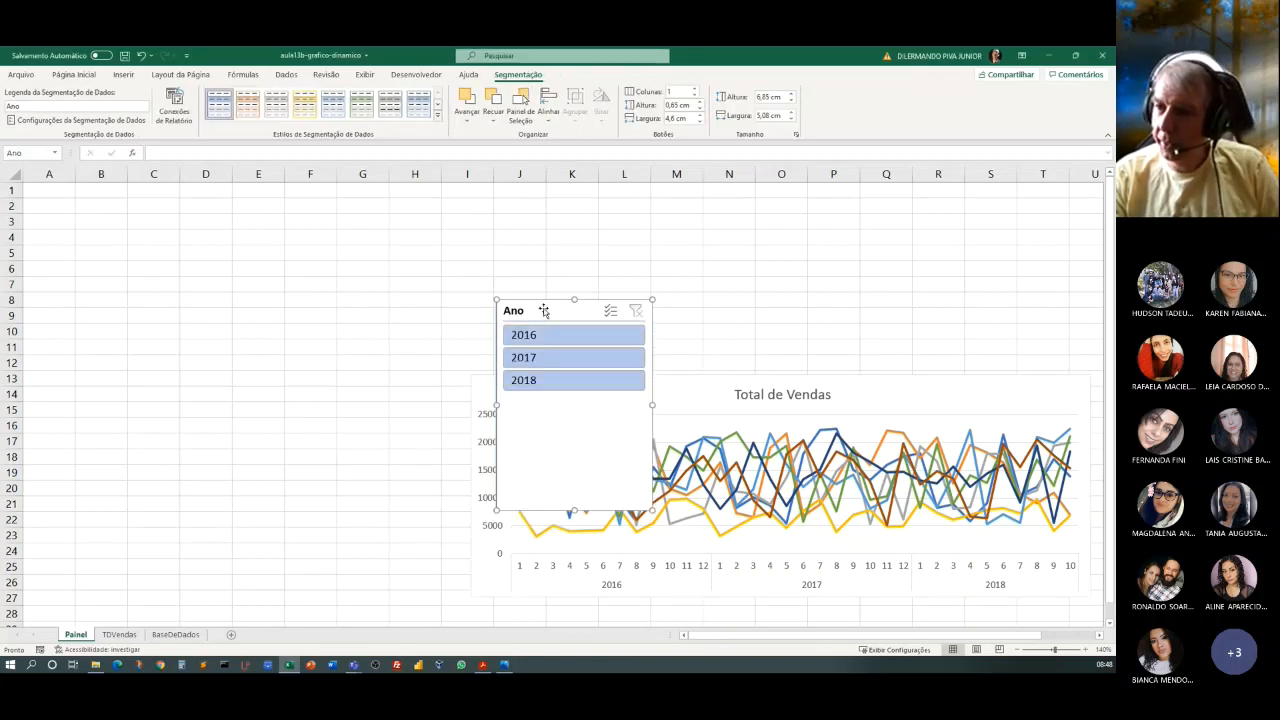
Place the Ano slicer over columns A to C starting at row 4, and shorten it to about 3.41 cm high.
drag(543, 311, 75, 252)
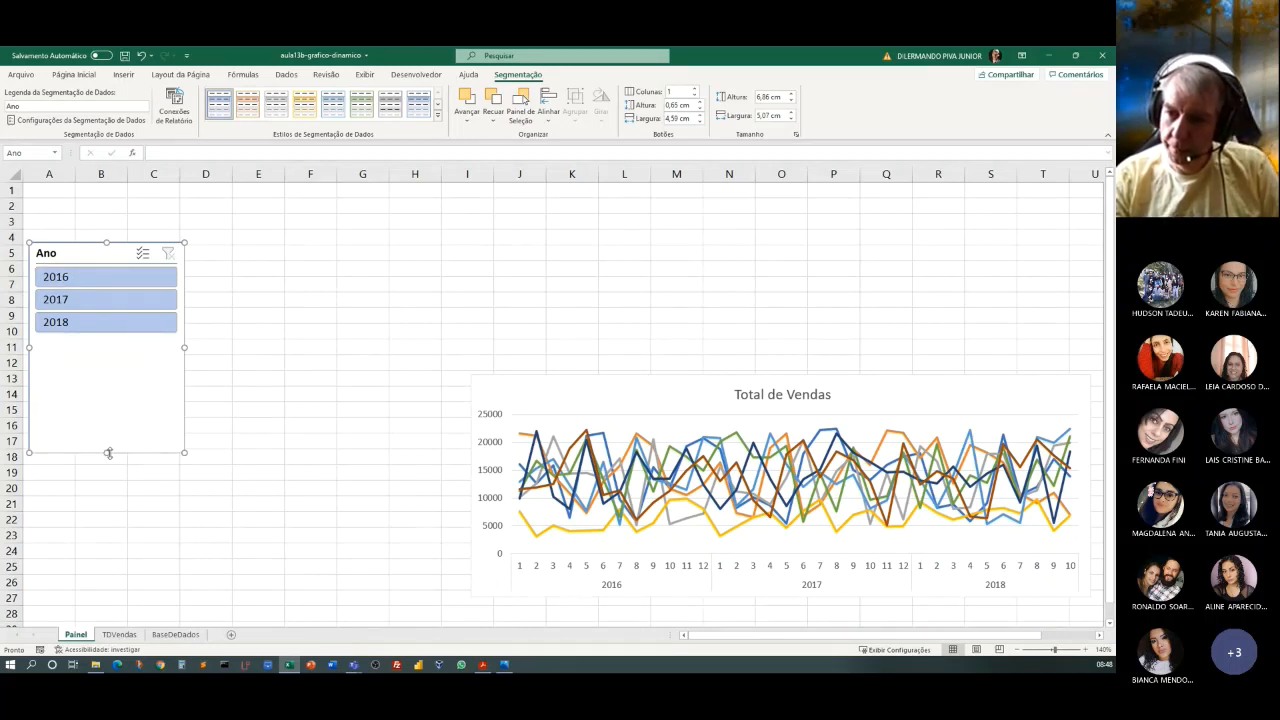
drag(108, 453, 103, 343)
drag(84, 253, 82, 243)
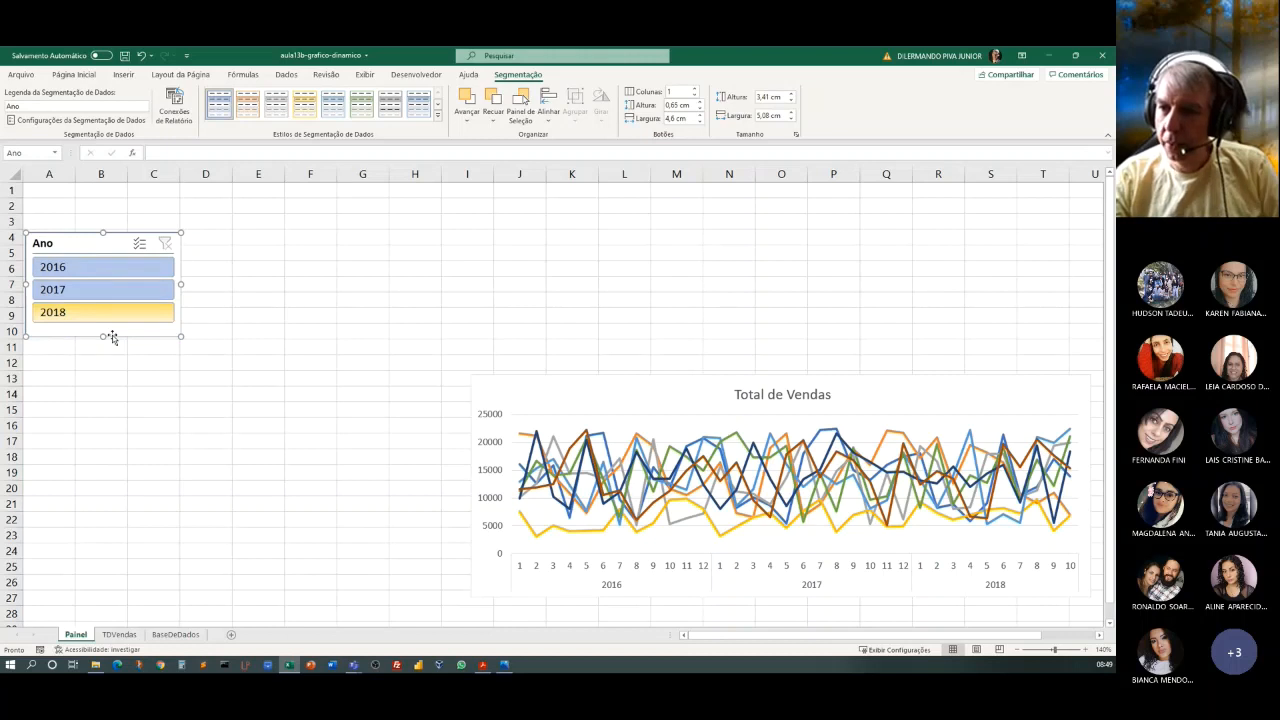
click(206, 425)
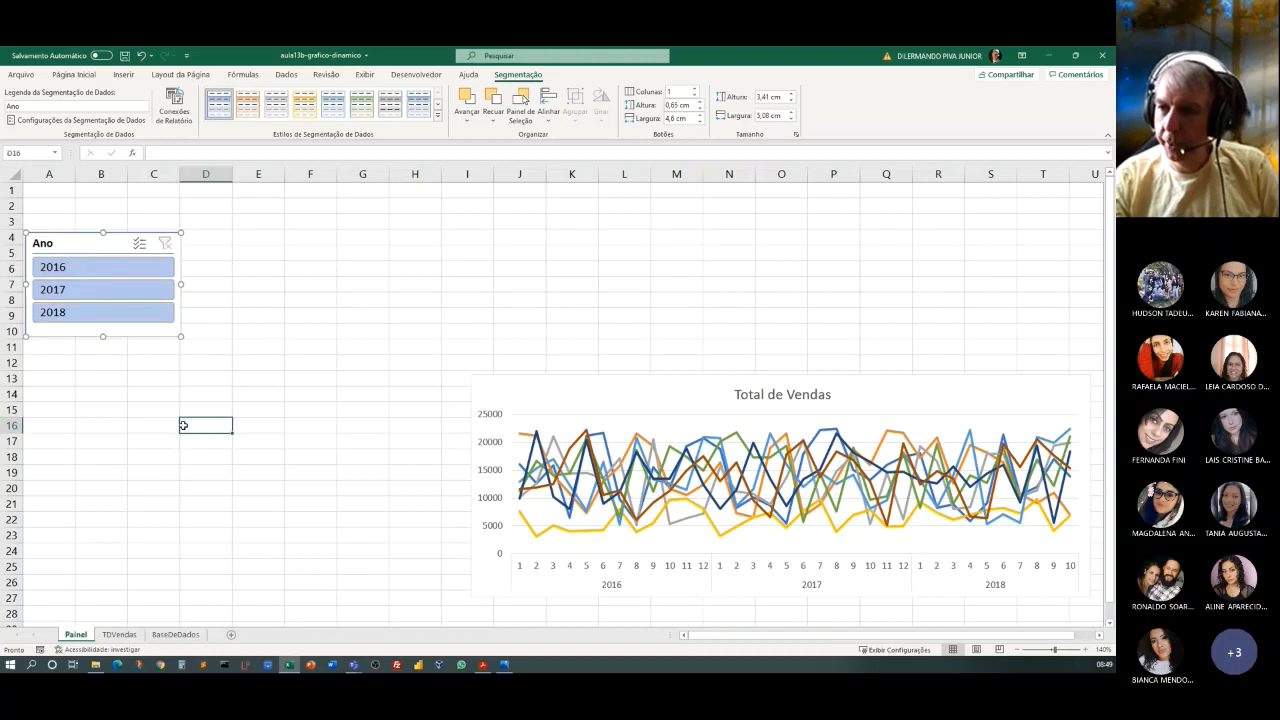
Test the Ano slicer by filtering the chart to 2016, 2017 and both years together, and clear the filter.
click(57, 272)
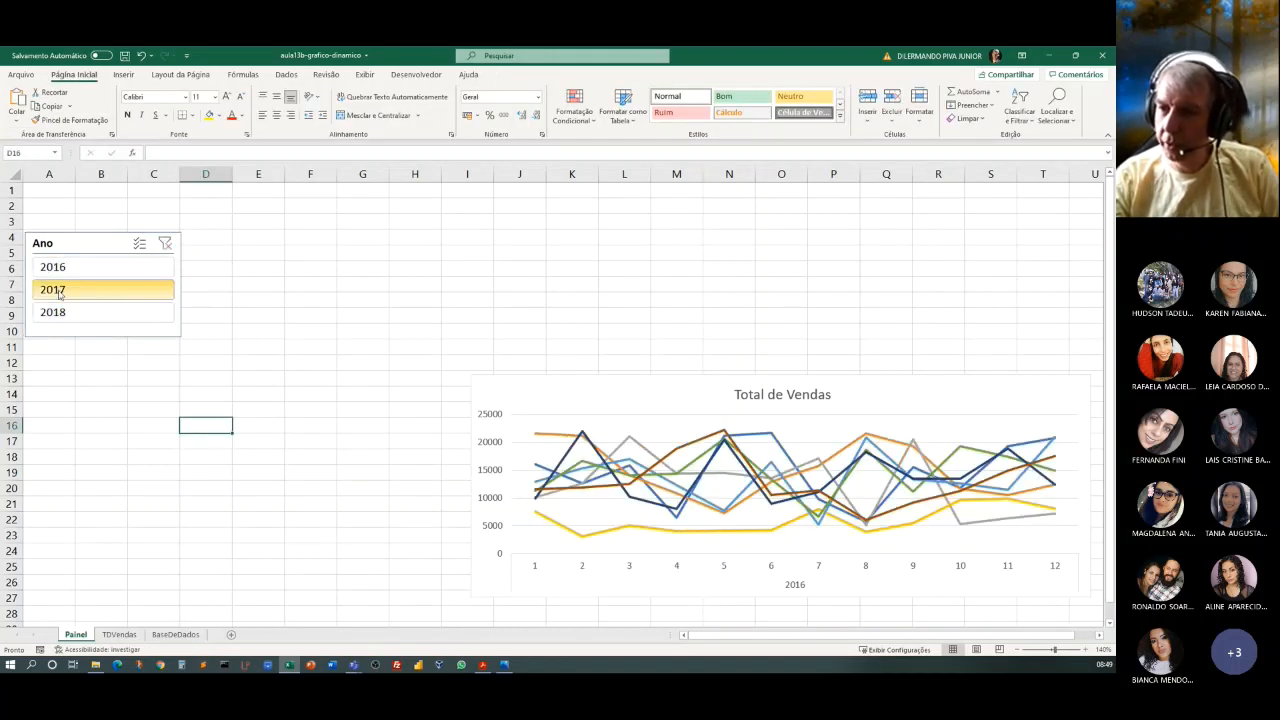
click(59, 293)
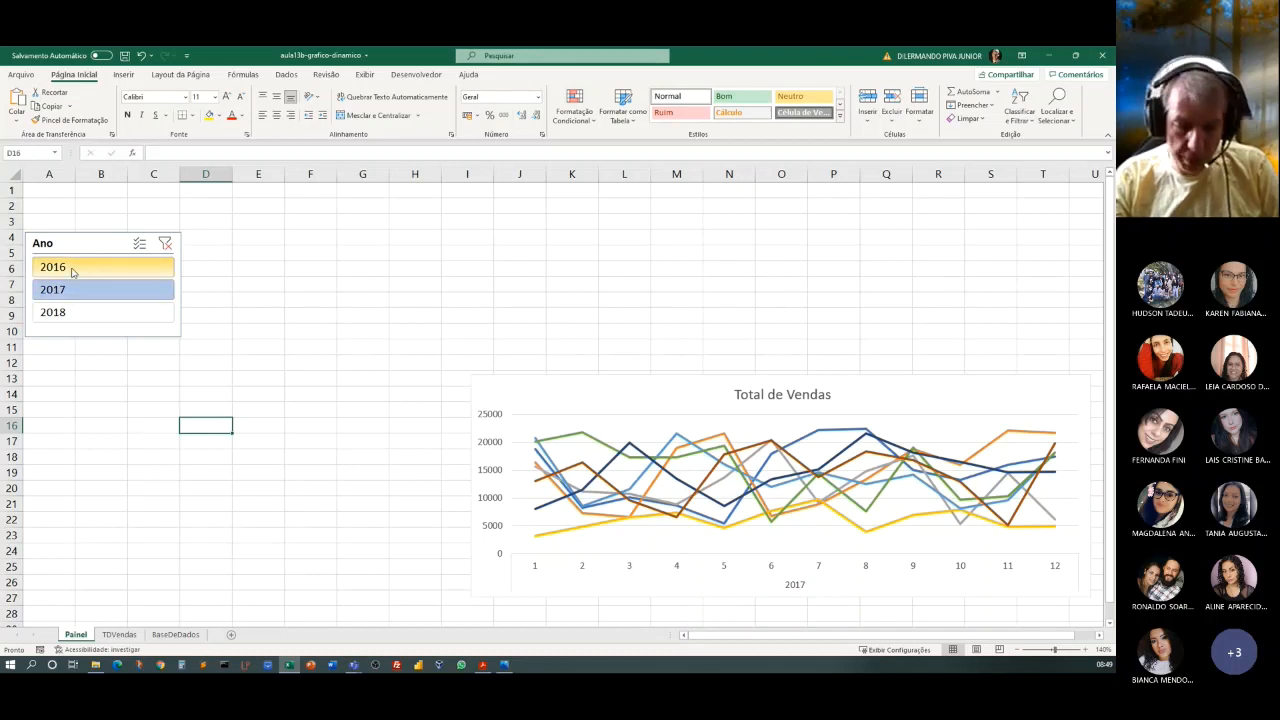
ctrl+click(72, 270)
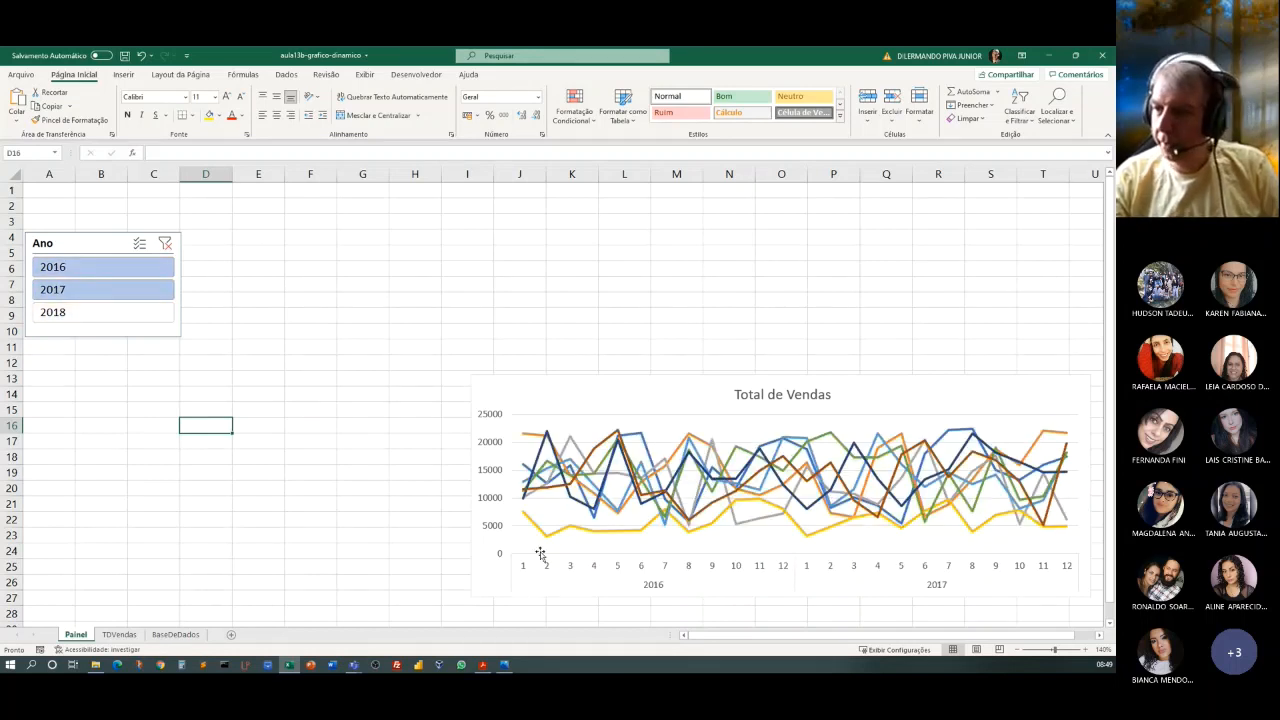
click(245, 280)
click(164, 244)
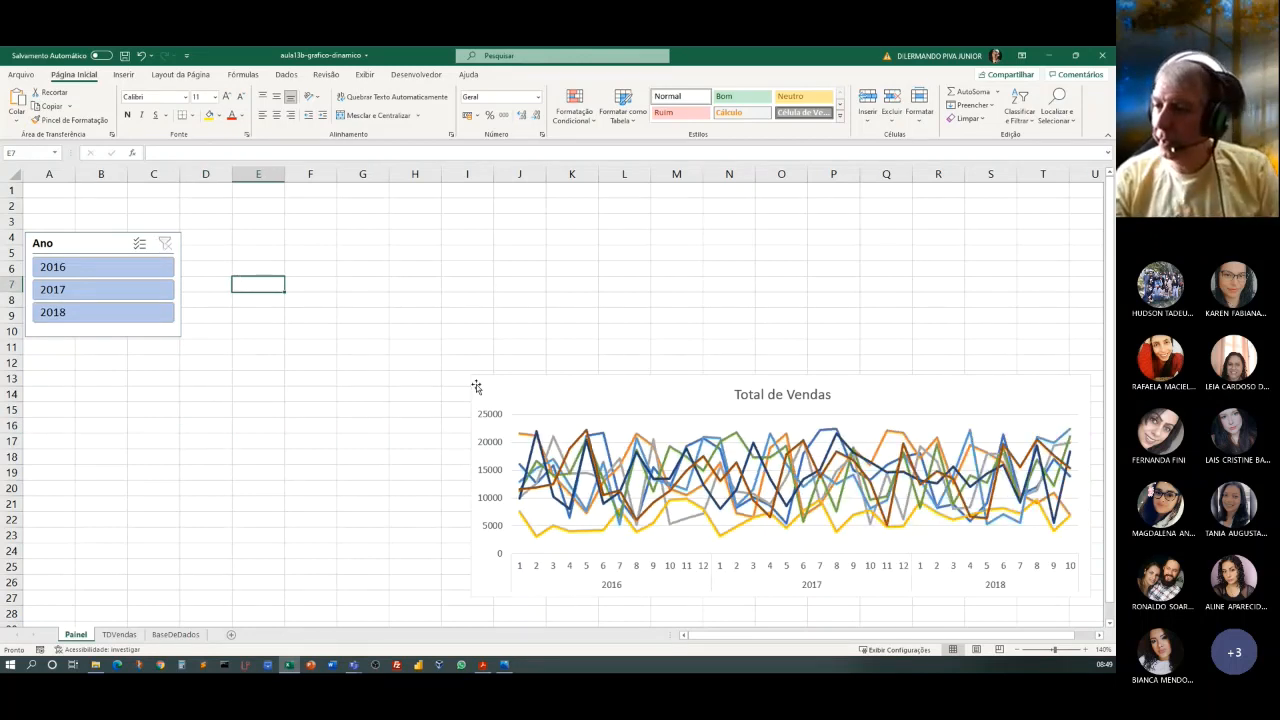
Insert a slicer for the Vendedor field from the Total de Vendas pivot chart.
click(620, 404)
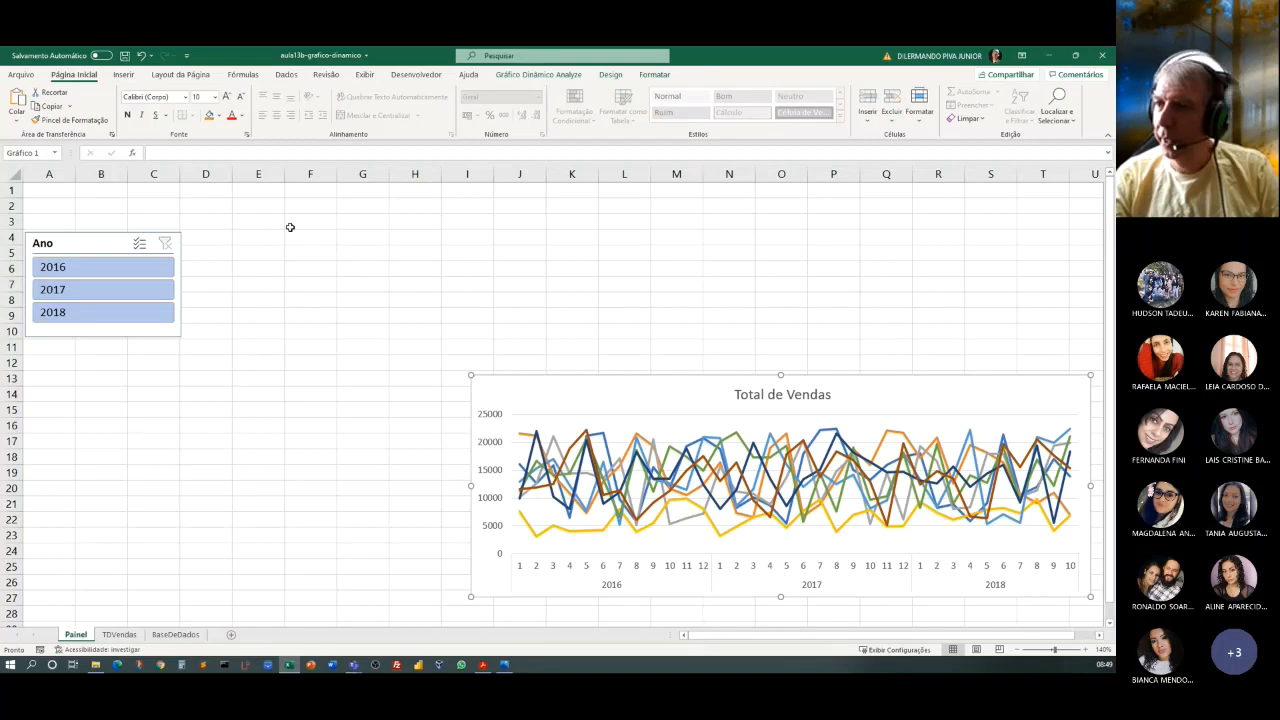
click(511, 78)
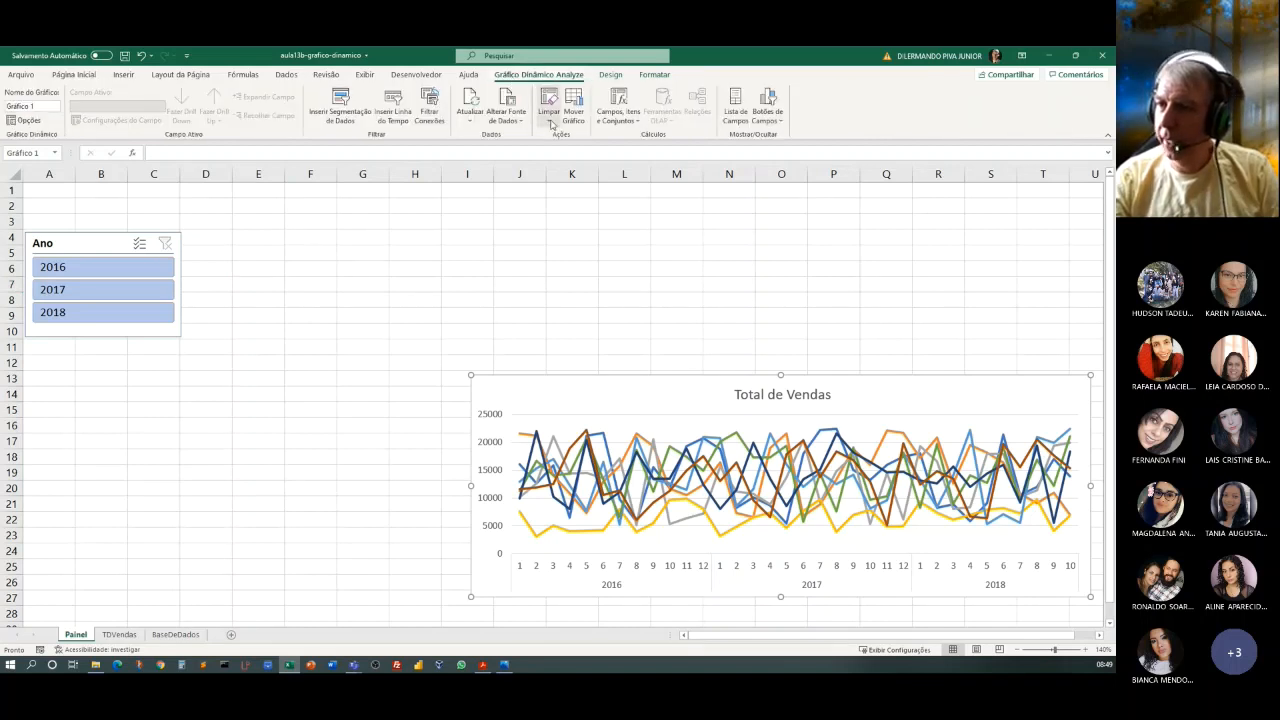
click(345, 117)
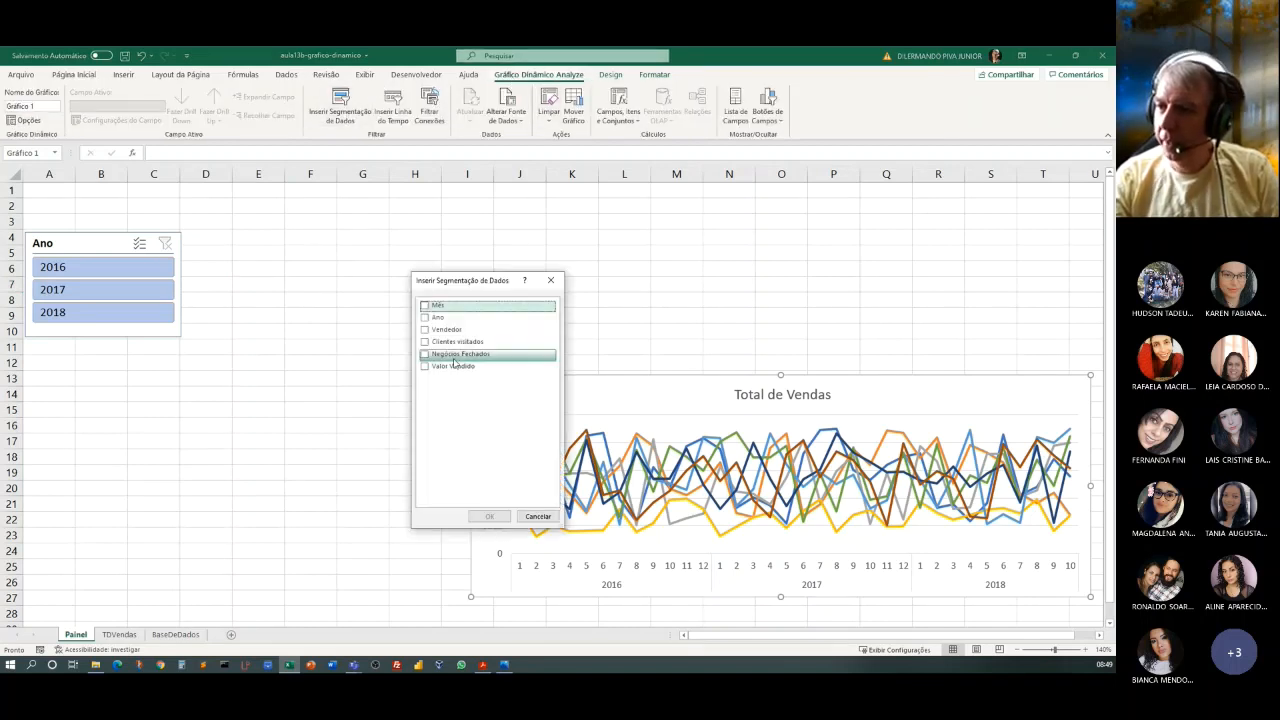
click(425, 331)
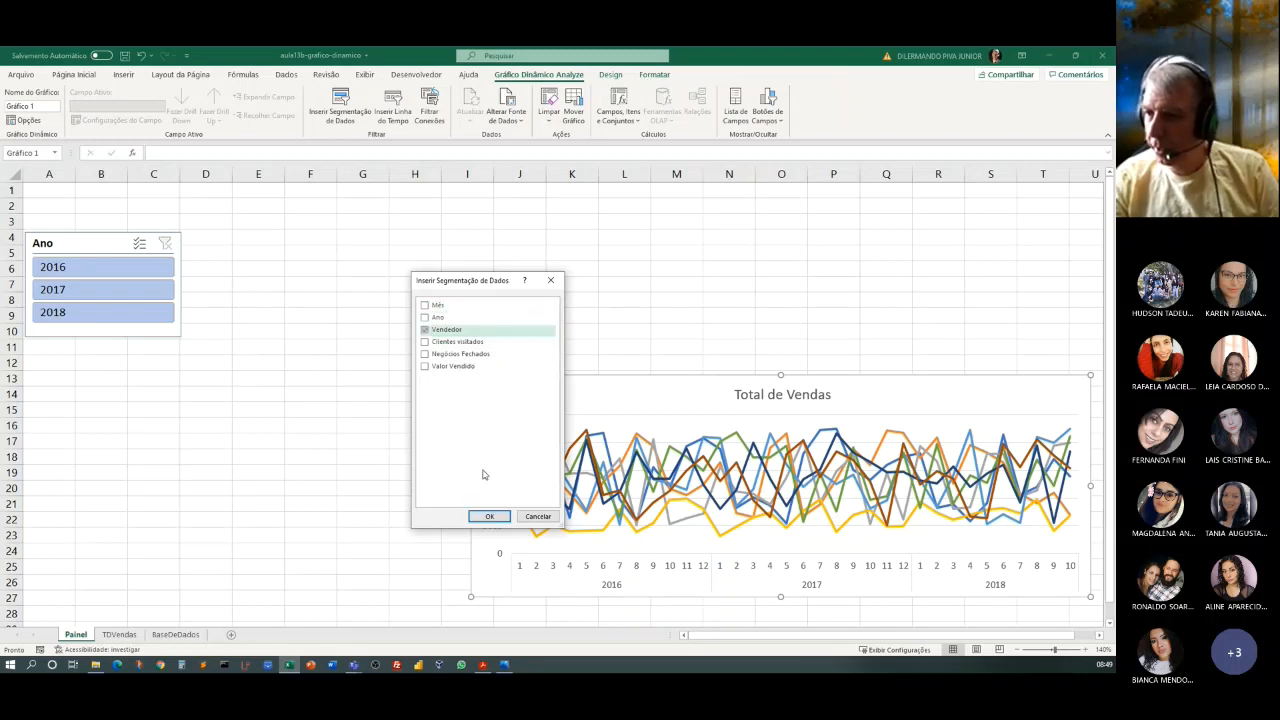
click(488, 516)
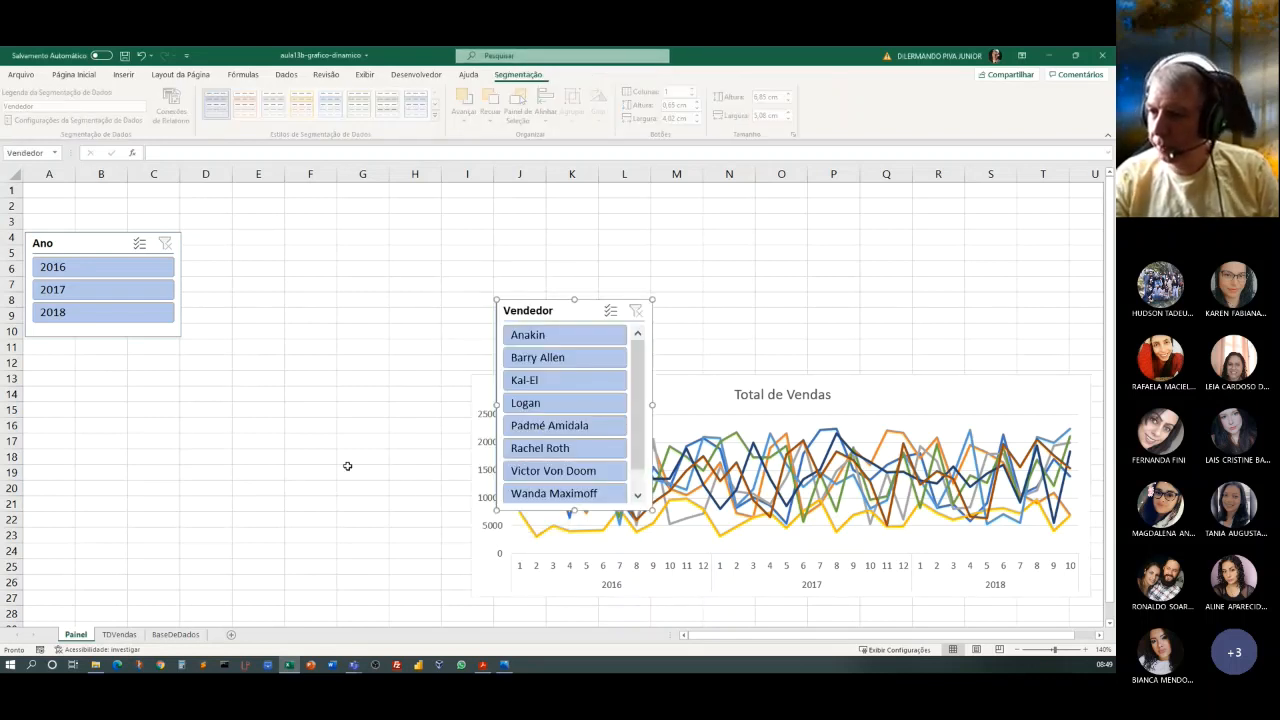
Place the Vendedor slicer directly below the Ano slicer and lengthen it to about 7.08 cm so all sellers fit.
drag(571, 309, 103, 349)
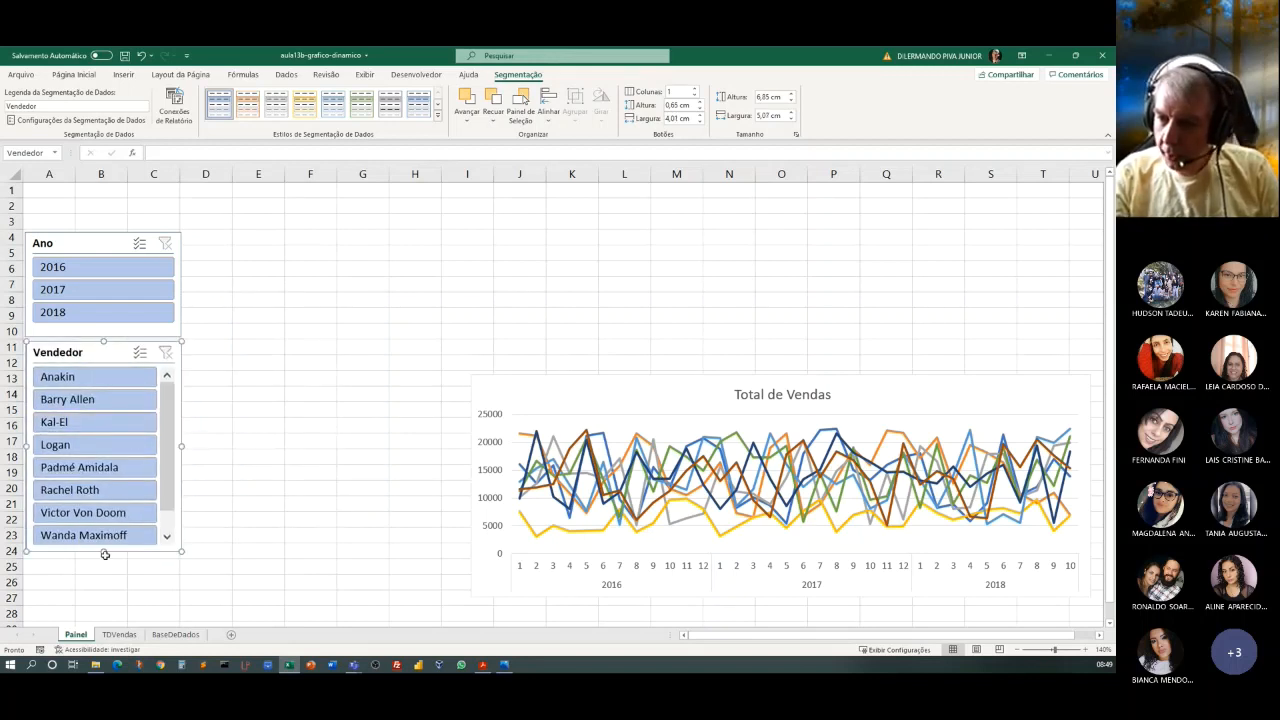
mouse_move(105, 554)
mouse_down()
mouse_move(103, 593)
mouse_move(103, 560)
mouse_up()
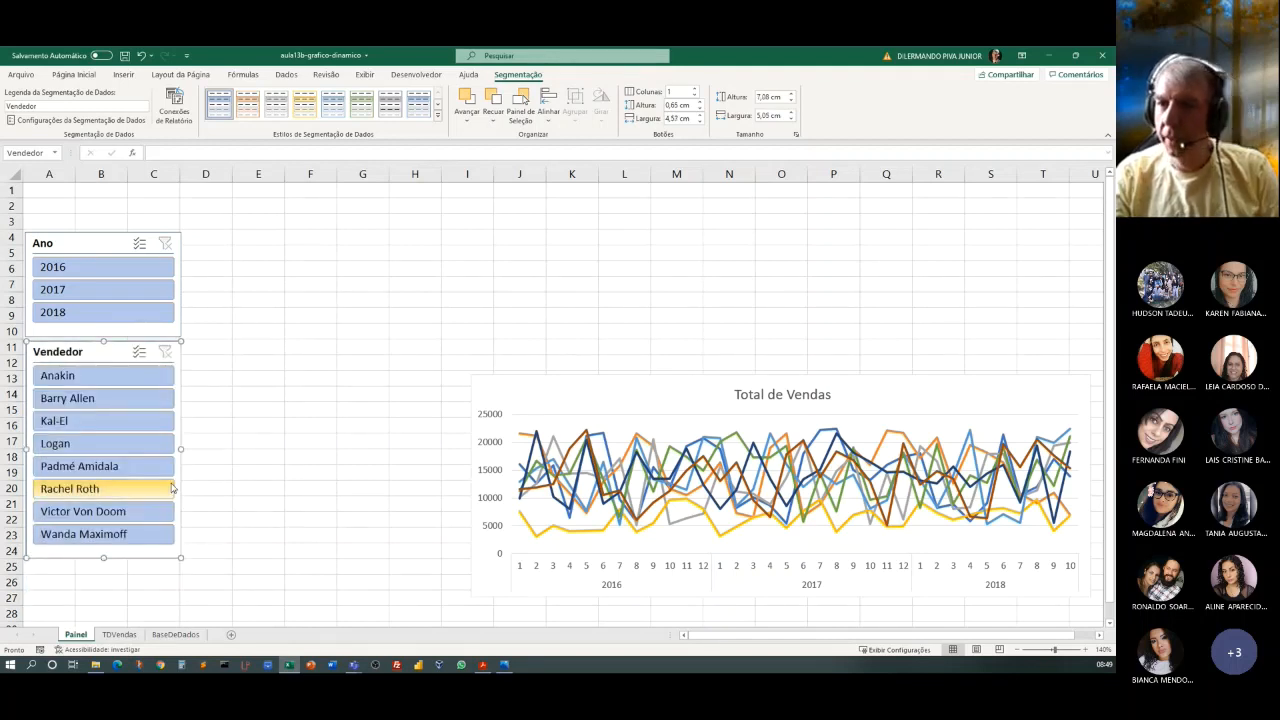
Test both slicers together by filtering the chart to the third listed seller and the year 2016, and clear both filters.
click(90, 425)
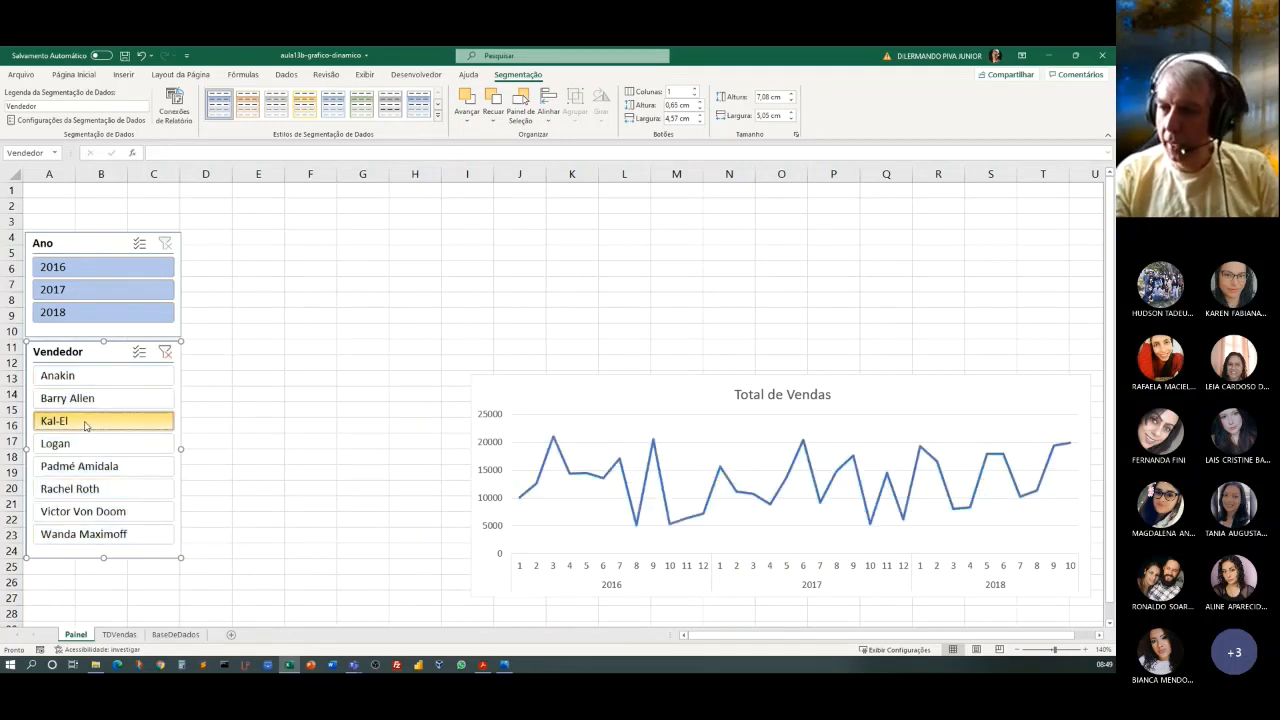
click(78, 265)
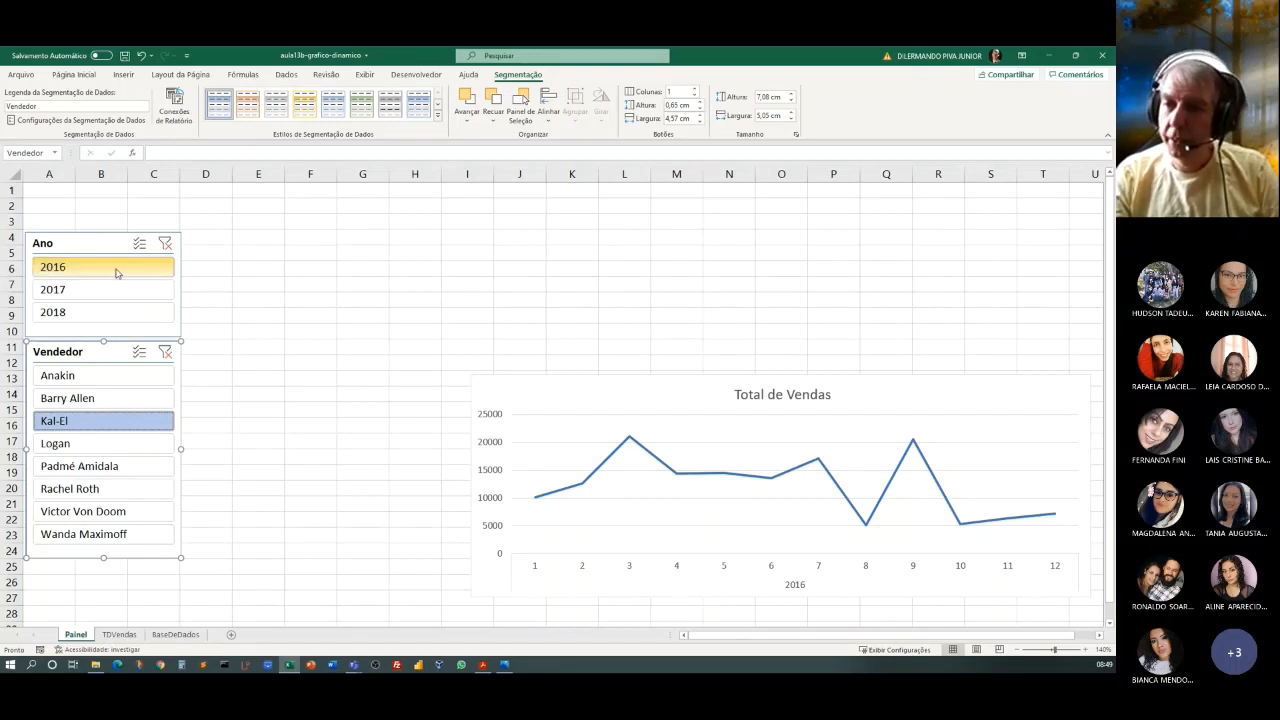
click(165, 243)
click(165, 351)
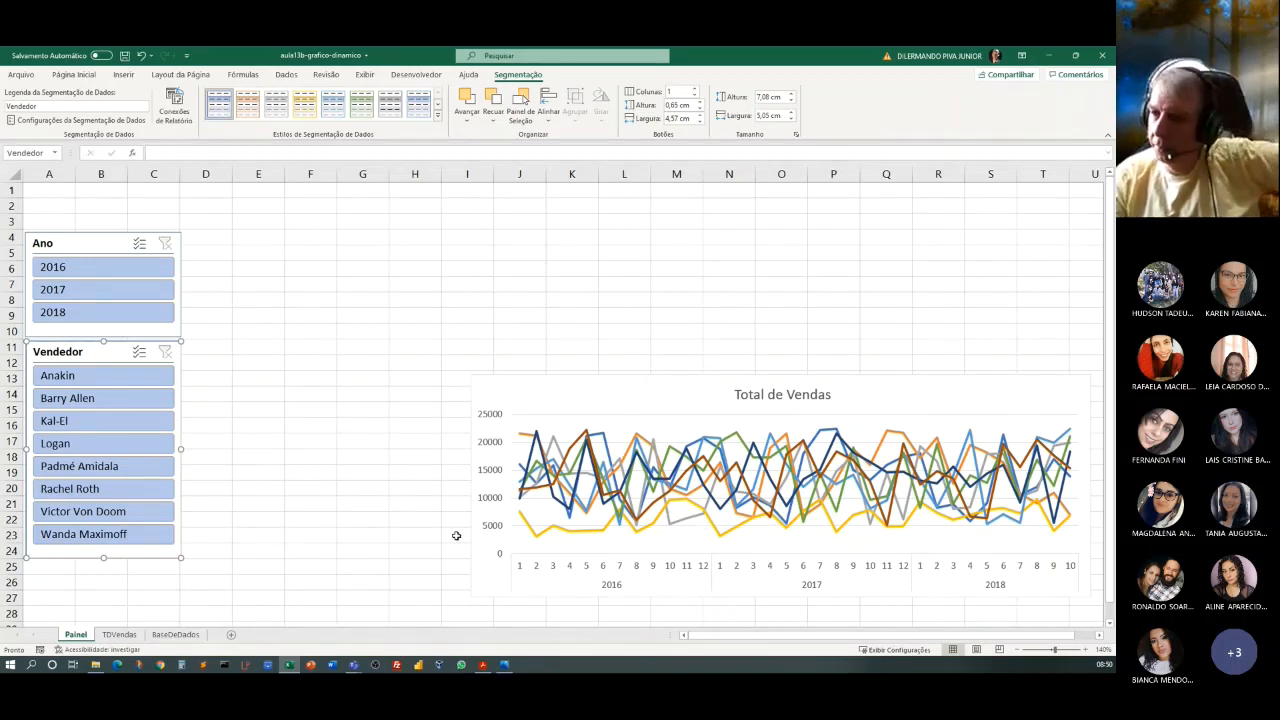
click(633, 388)
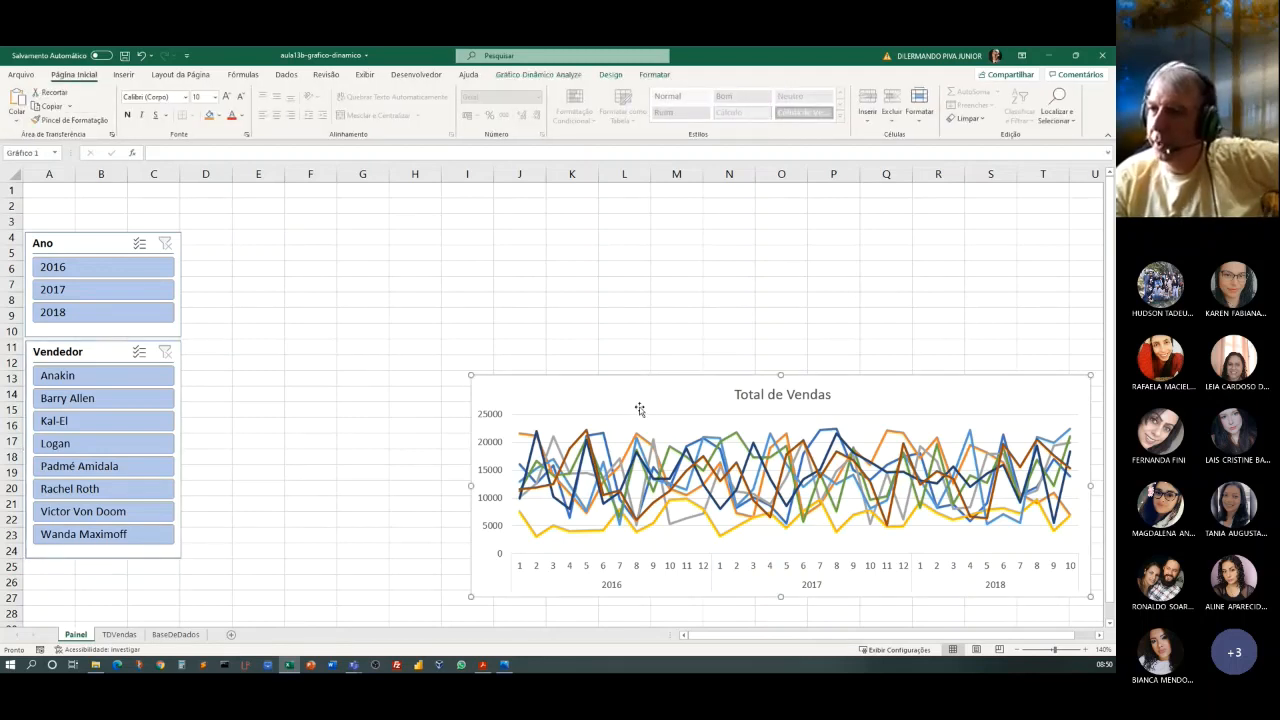
click(610, 75)
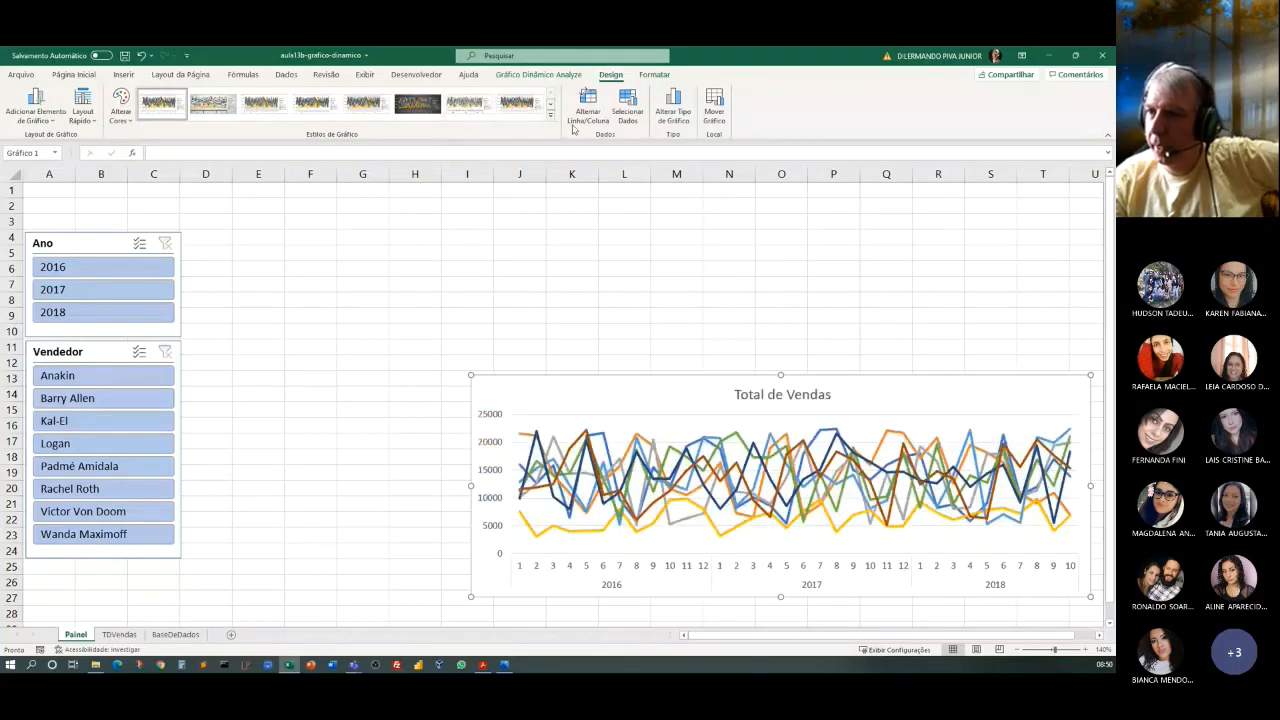
click(551, 105)
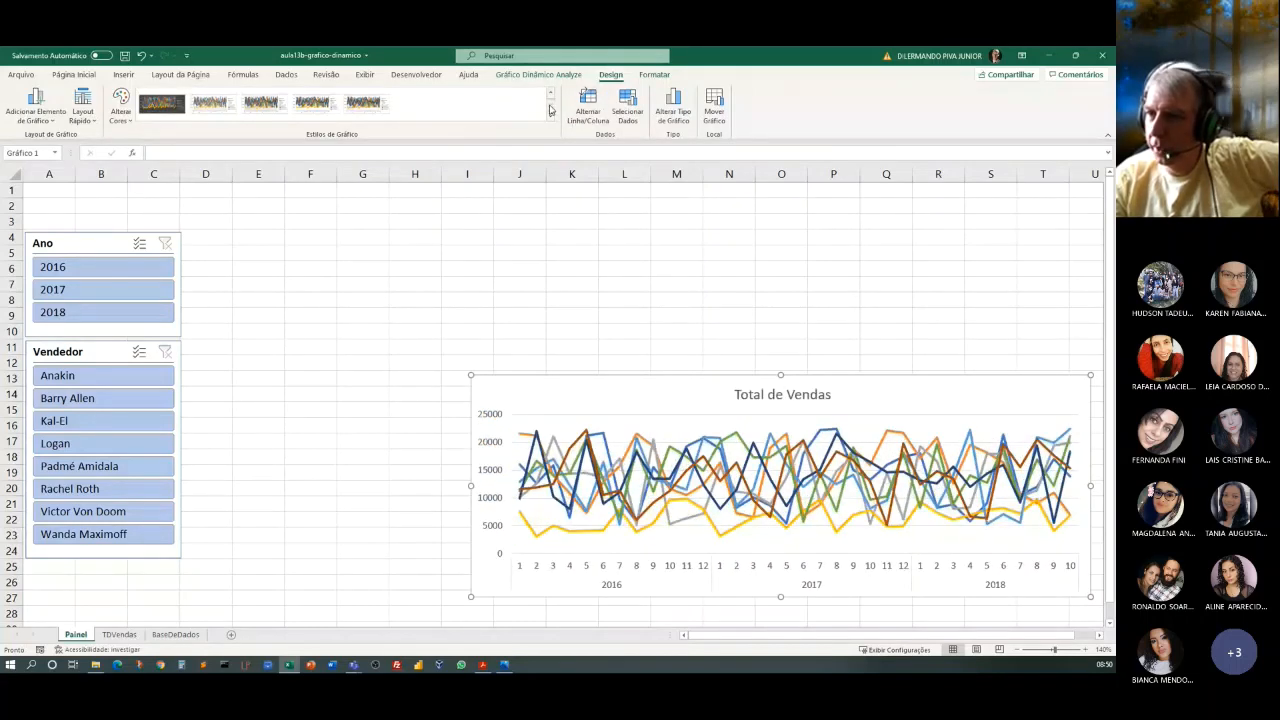
click(122, 118)
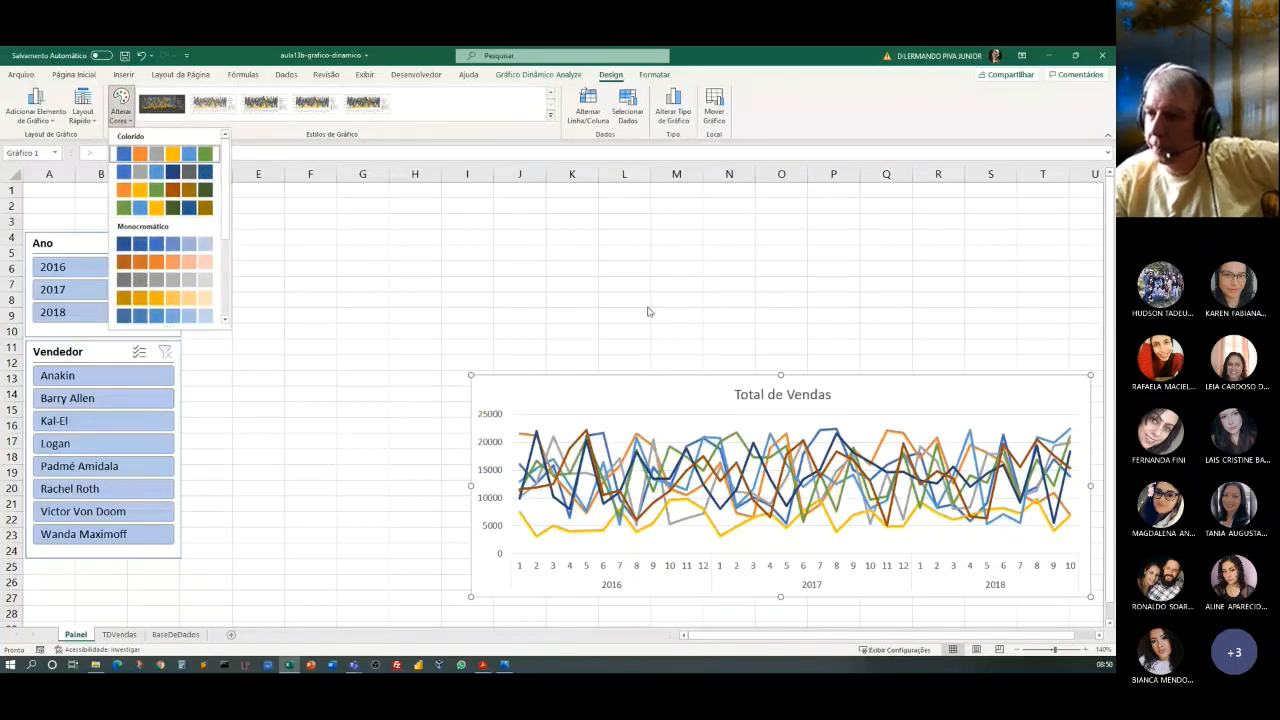
click(834, 110)
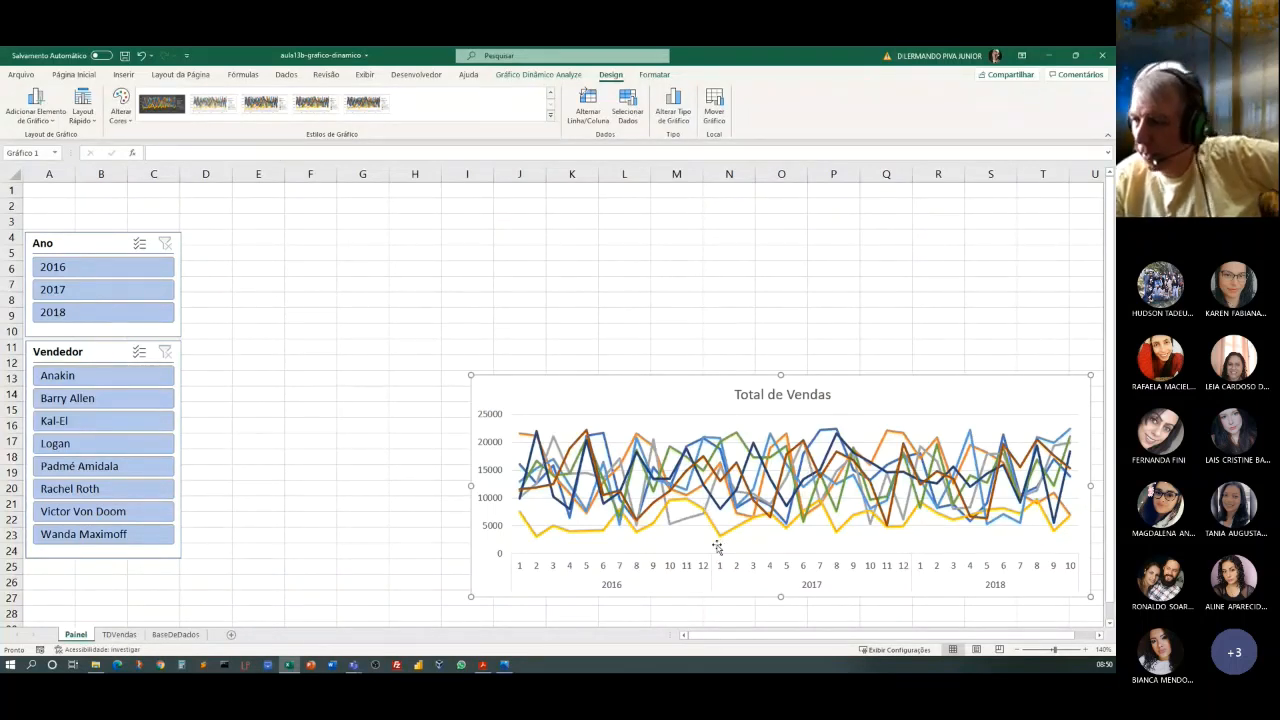
click(302, 445)
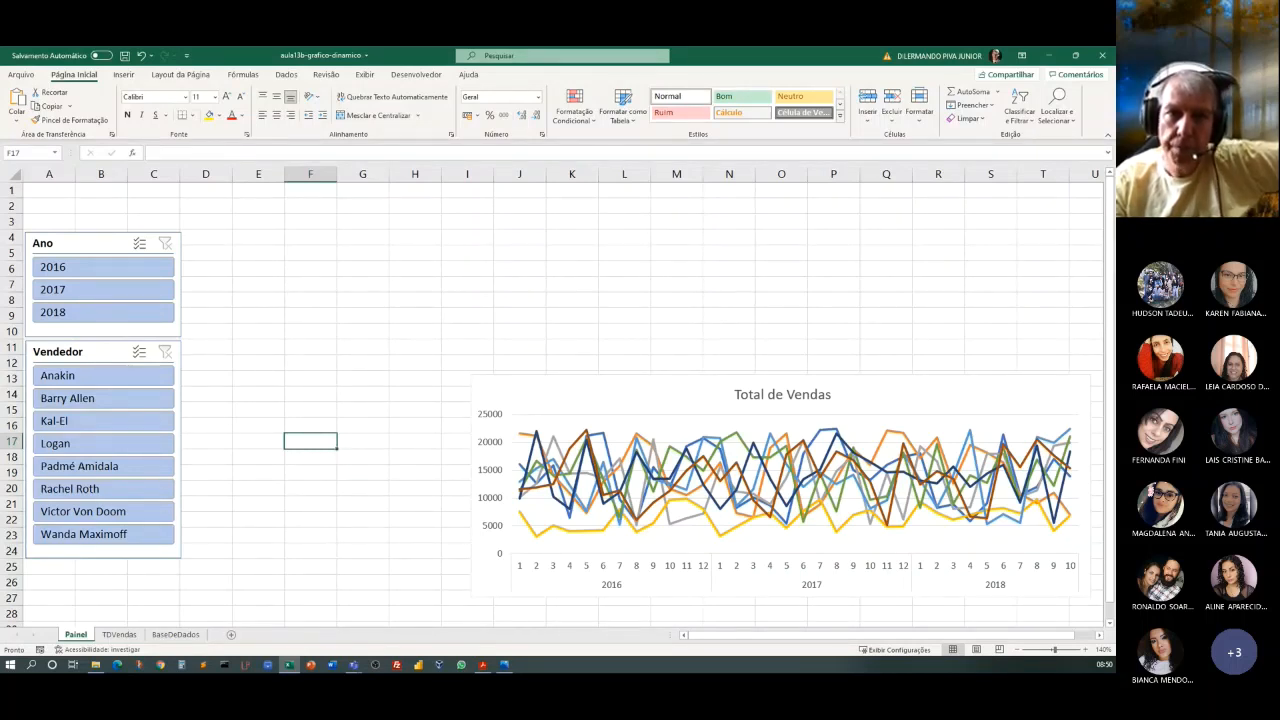
key(alt+Tab)
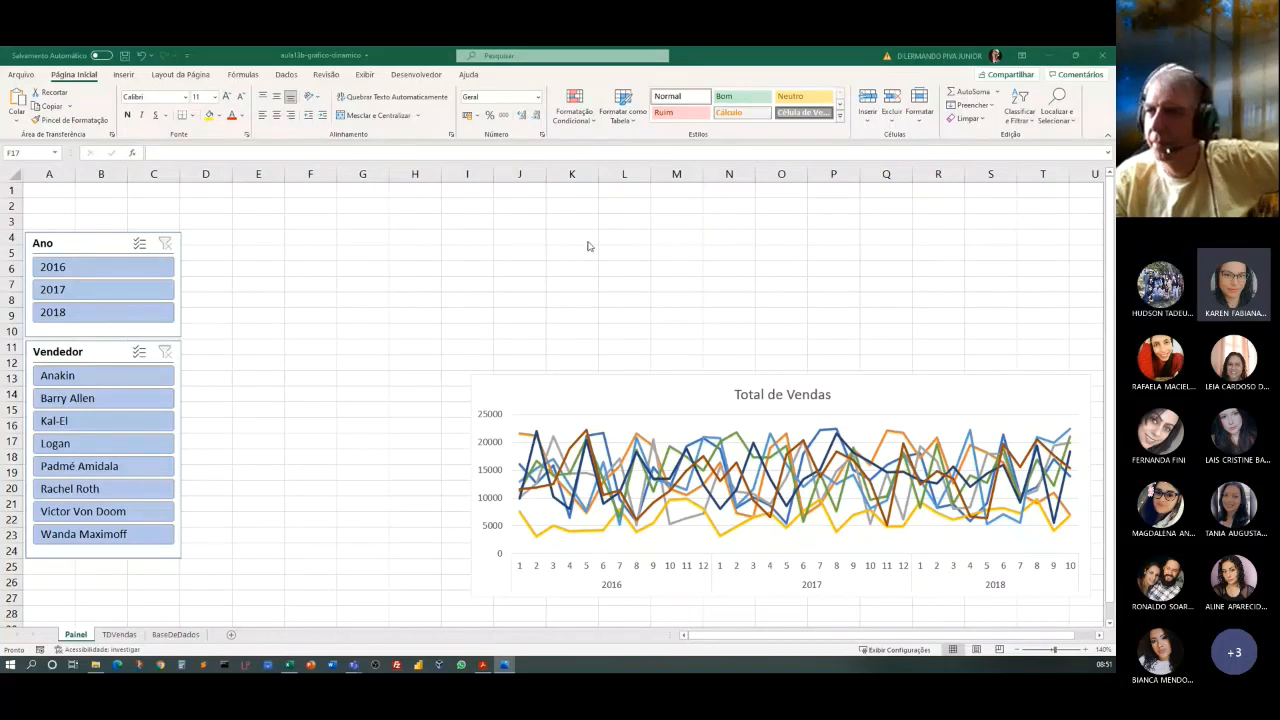
Hide the gridlines on the Painel sheet.
click(364, 76)
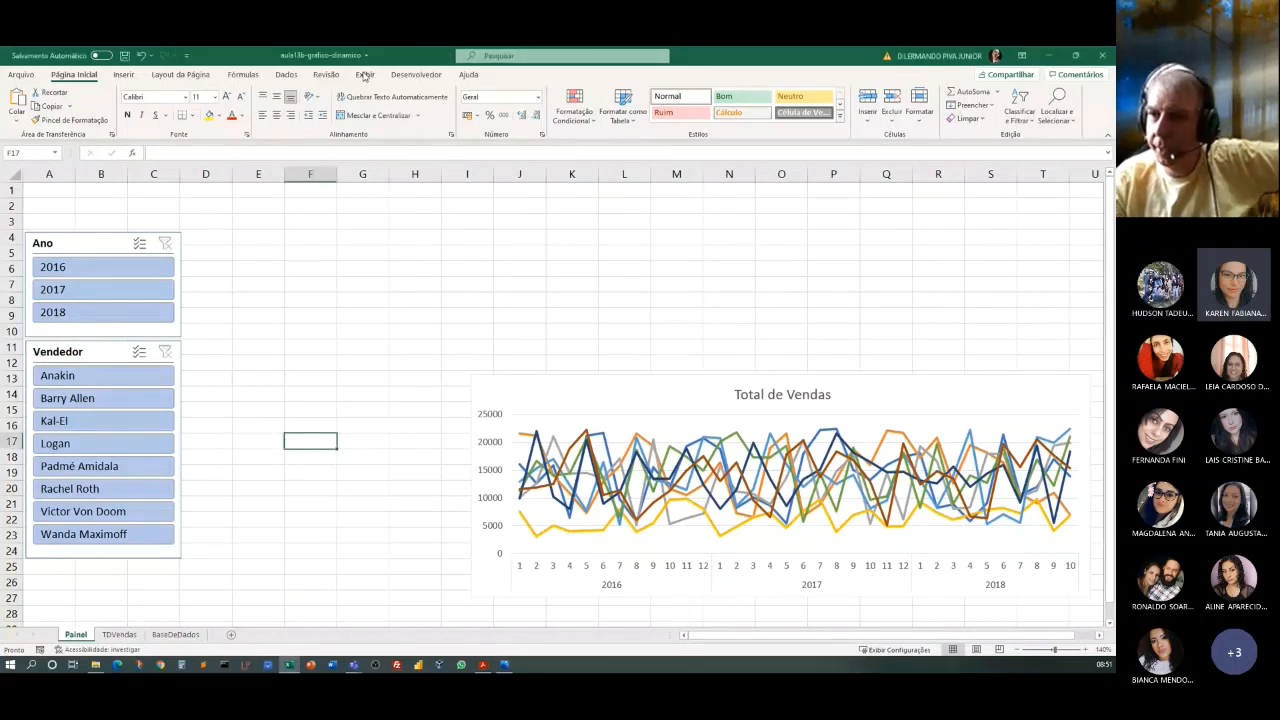
click(365, 76)
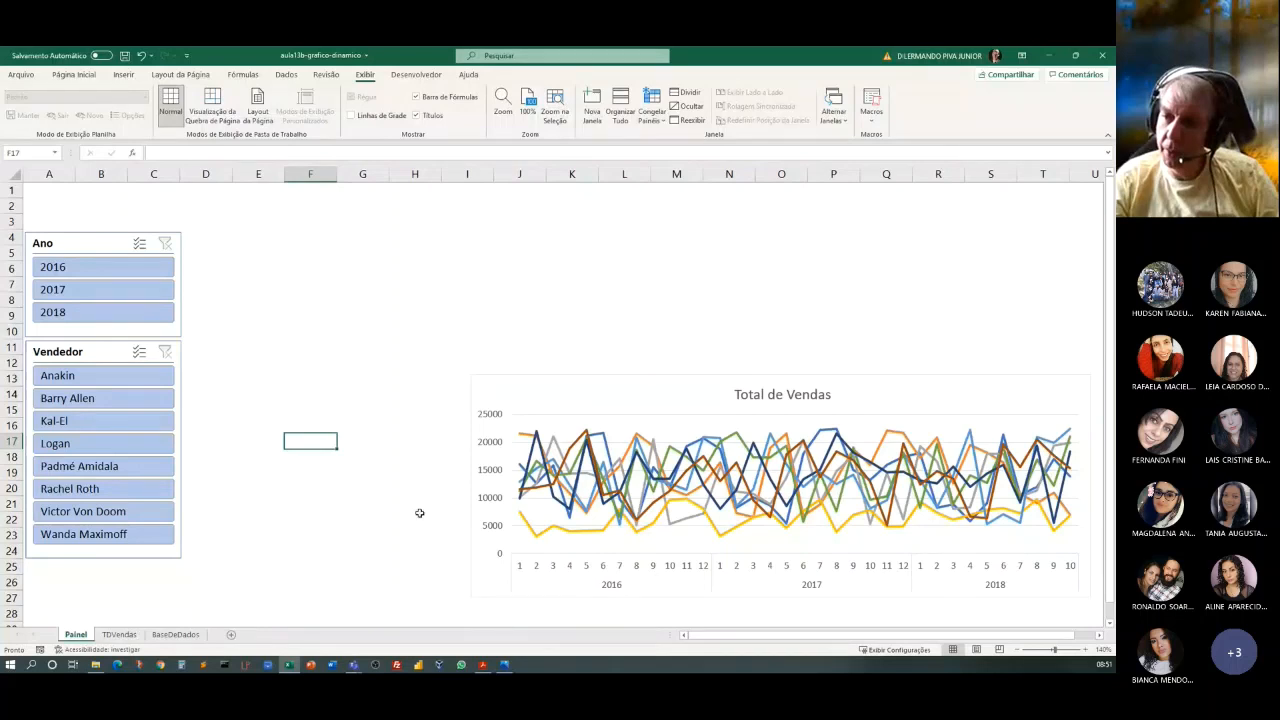
Narrow column A to a thin margin and shift the Ano and Vendedor slicers so both start at column B.
click(40, 190)
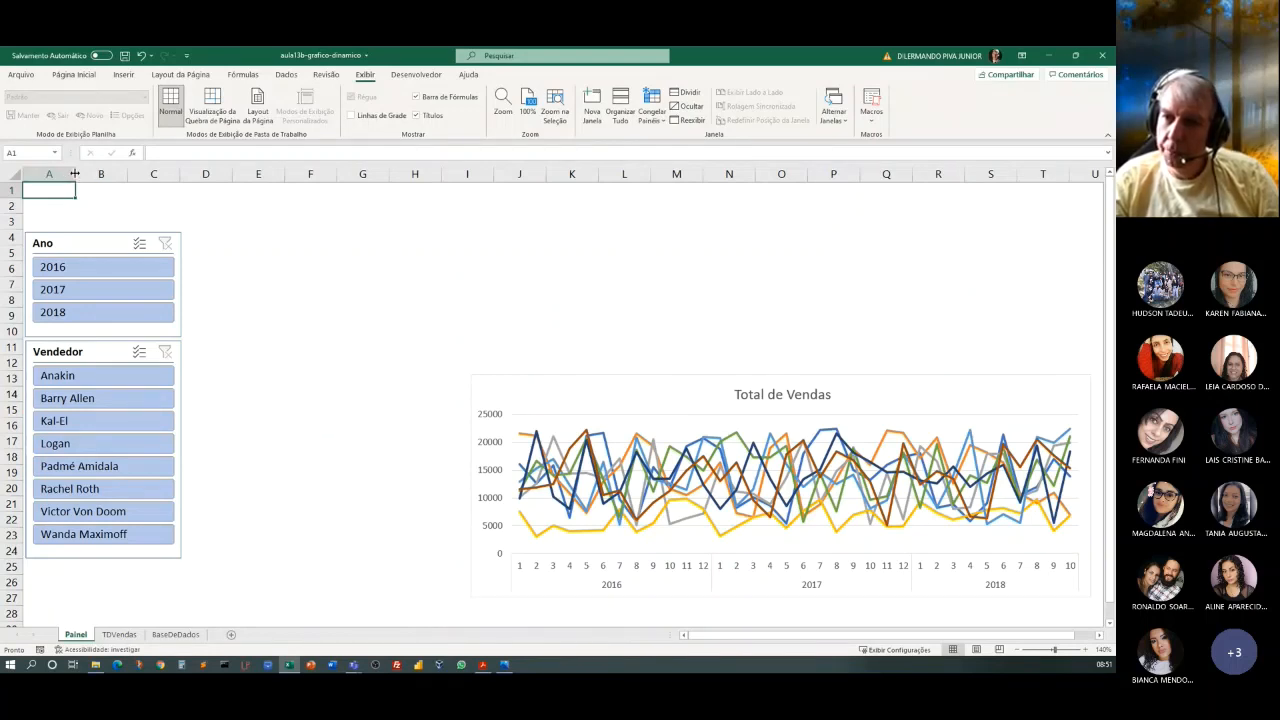
drag(75, 174, 31, 175)
drag(83, 241, 91, 242)
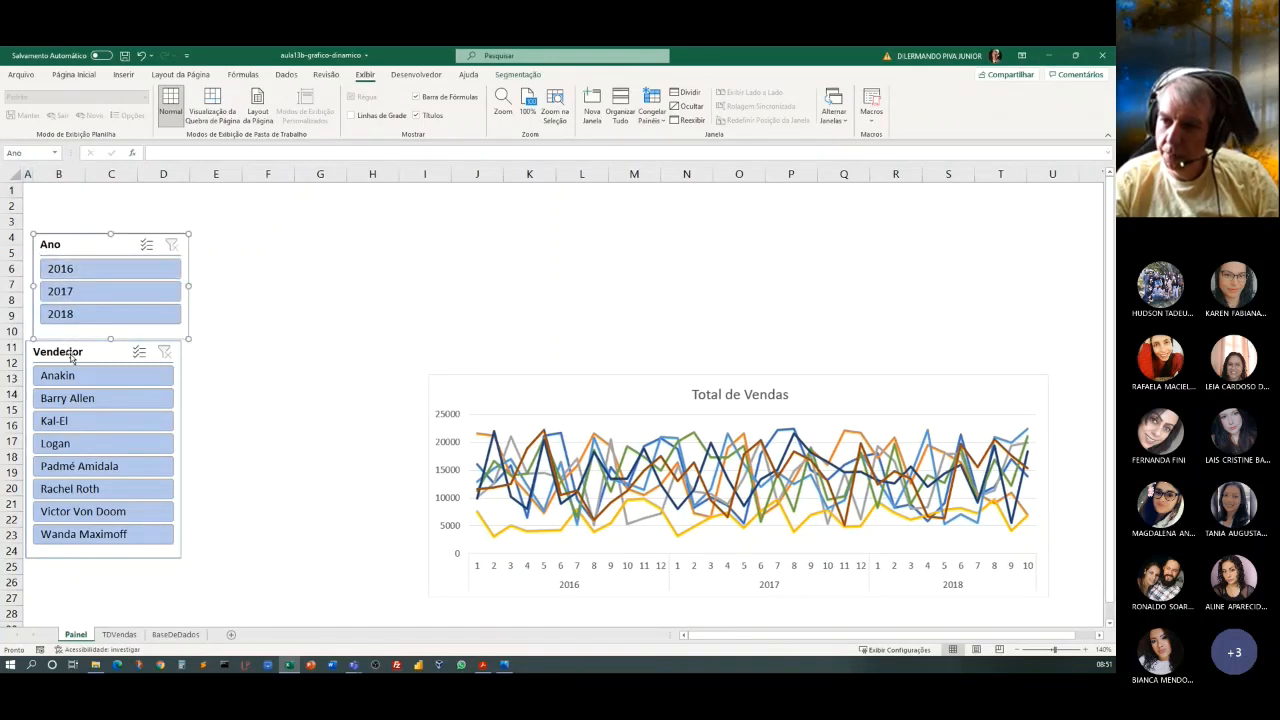
drag(70, 352, 78, 359)
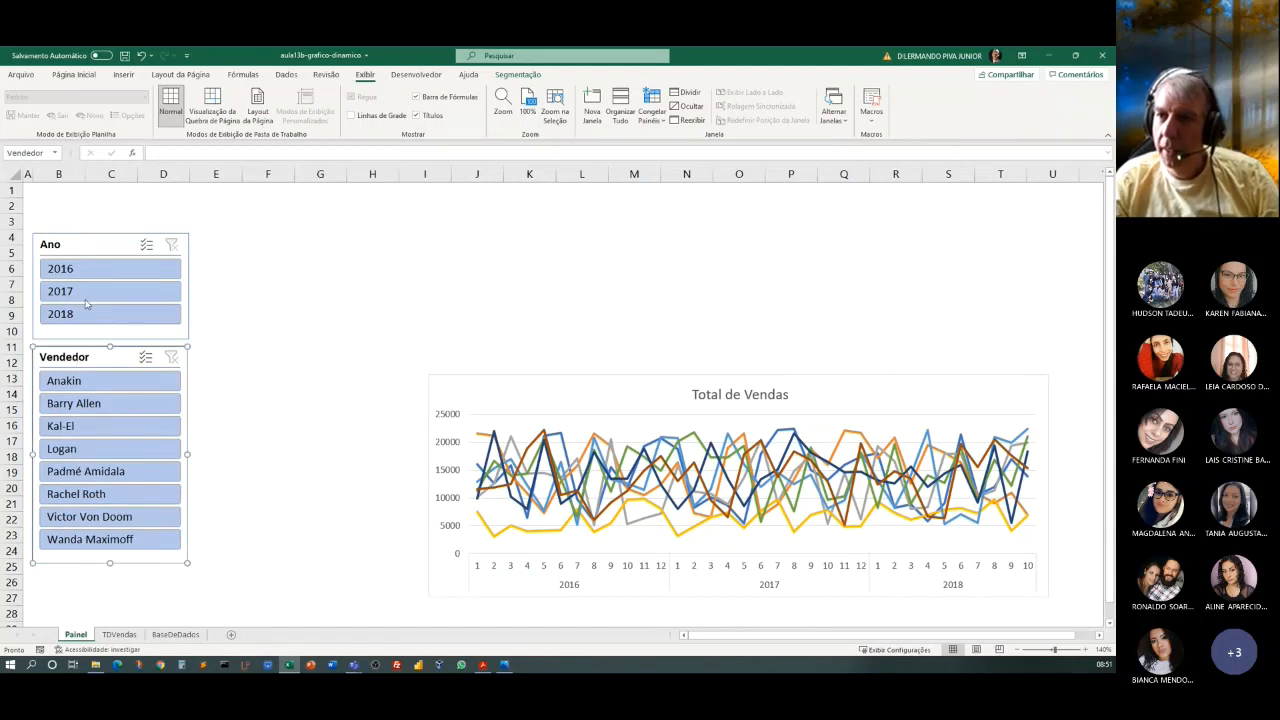
click(58, 196)
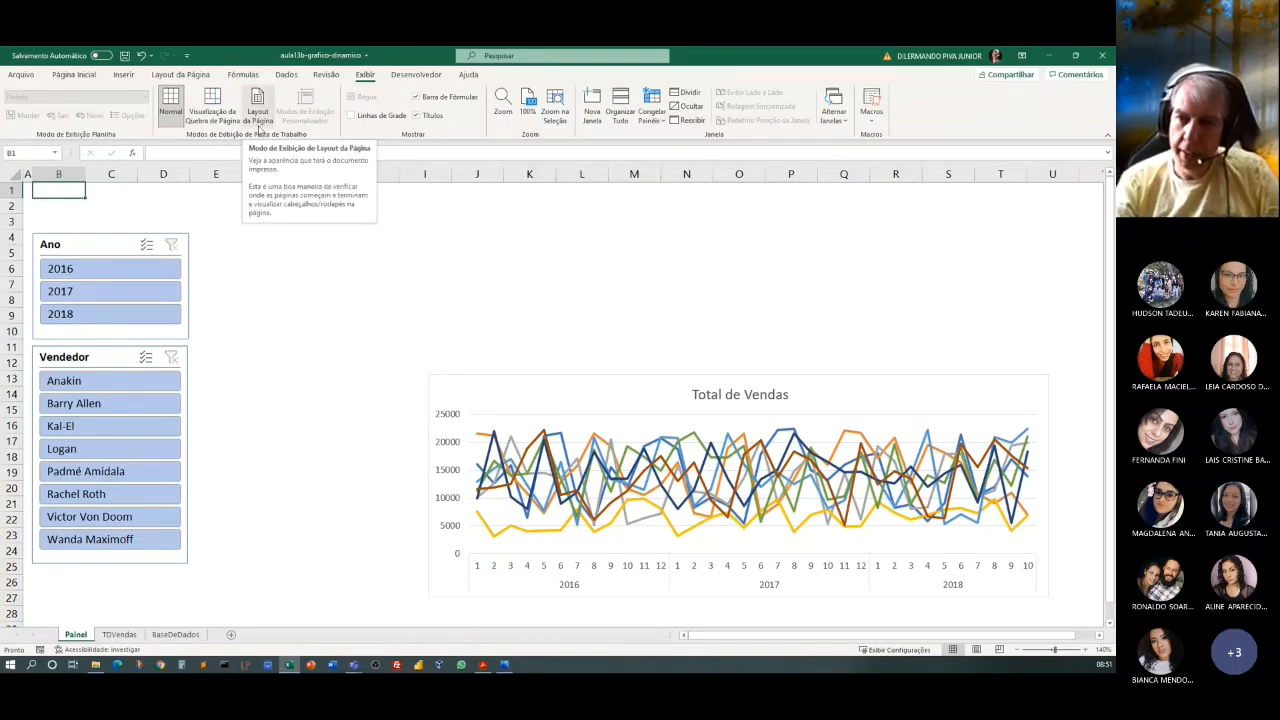
Enter the title Painel de Vendas in cell B1 and fill B1:U1 with medium blue as a banner.
text(Pa)
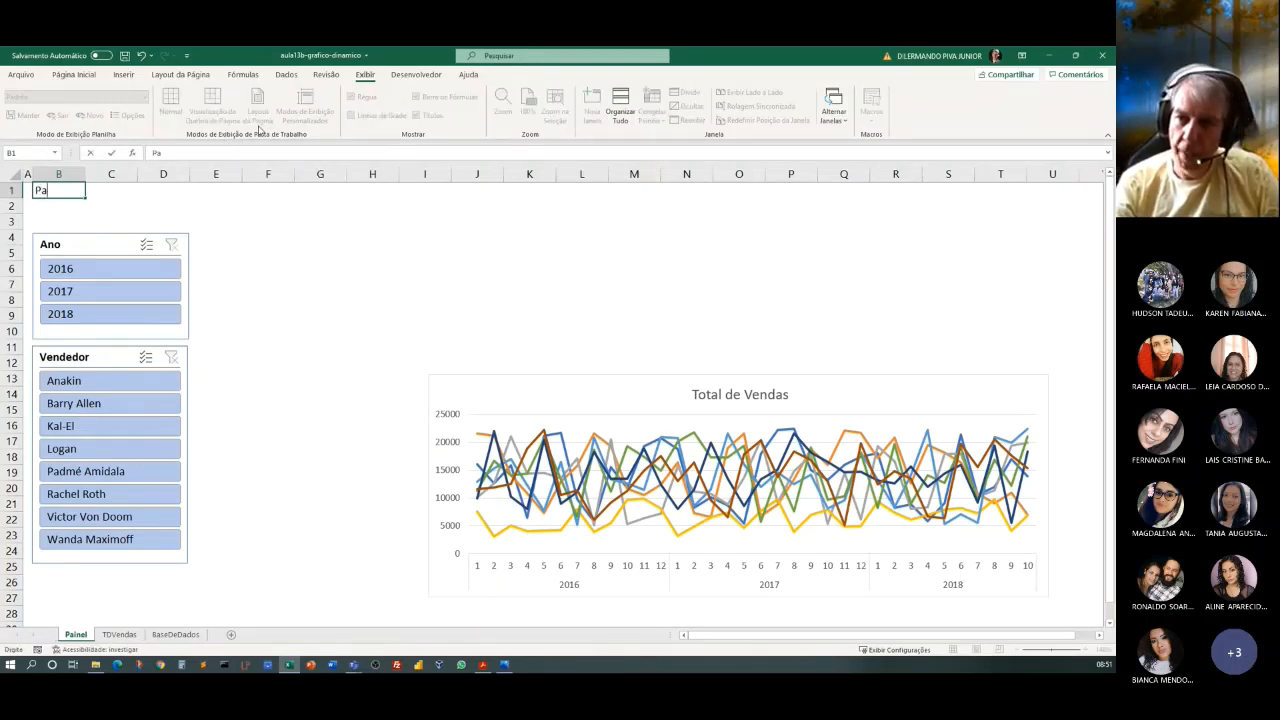
text(inel de Vendas)
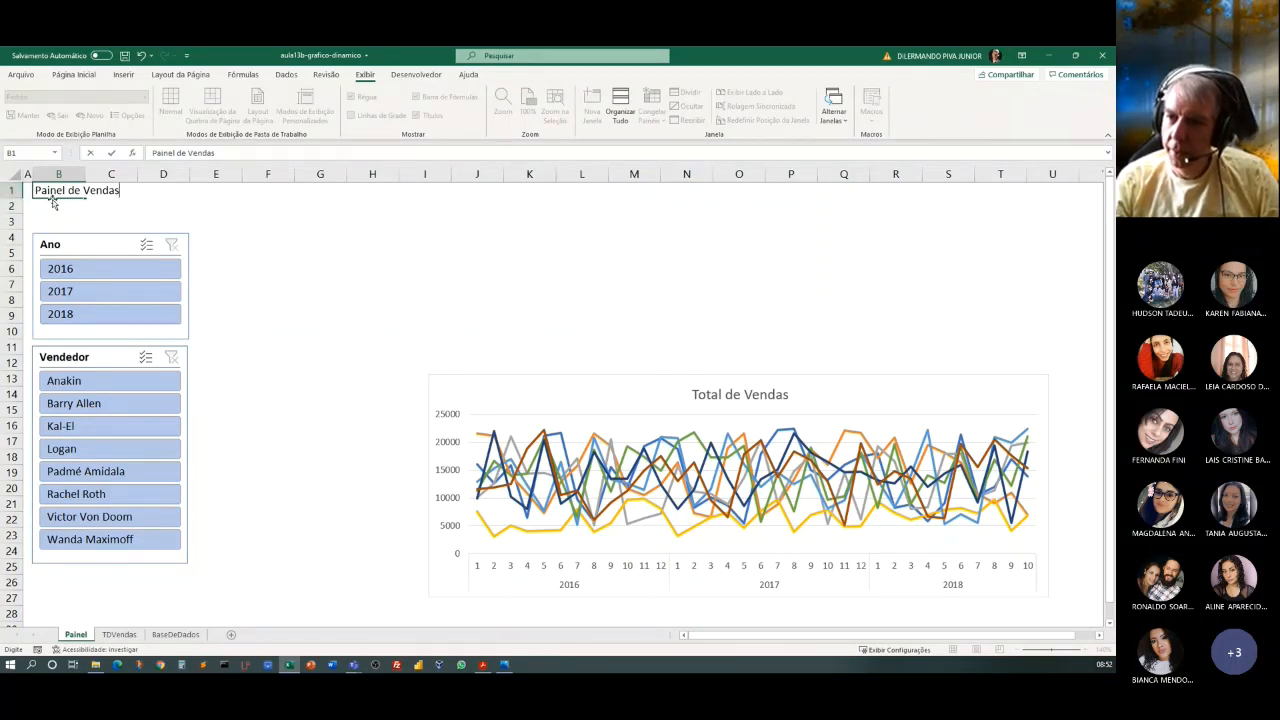
drag(54, 202, 1036, 180)
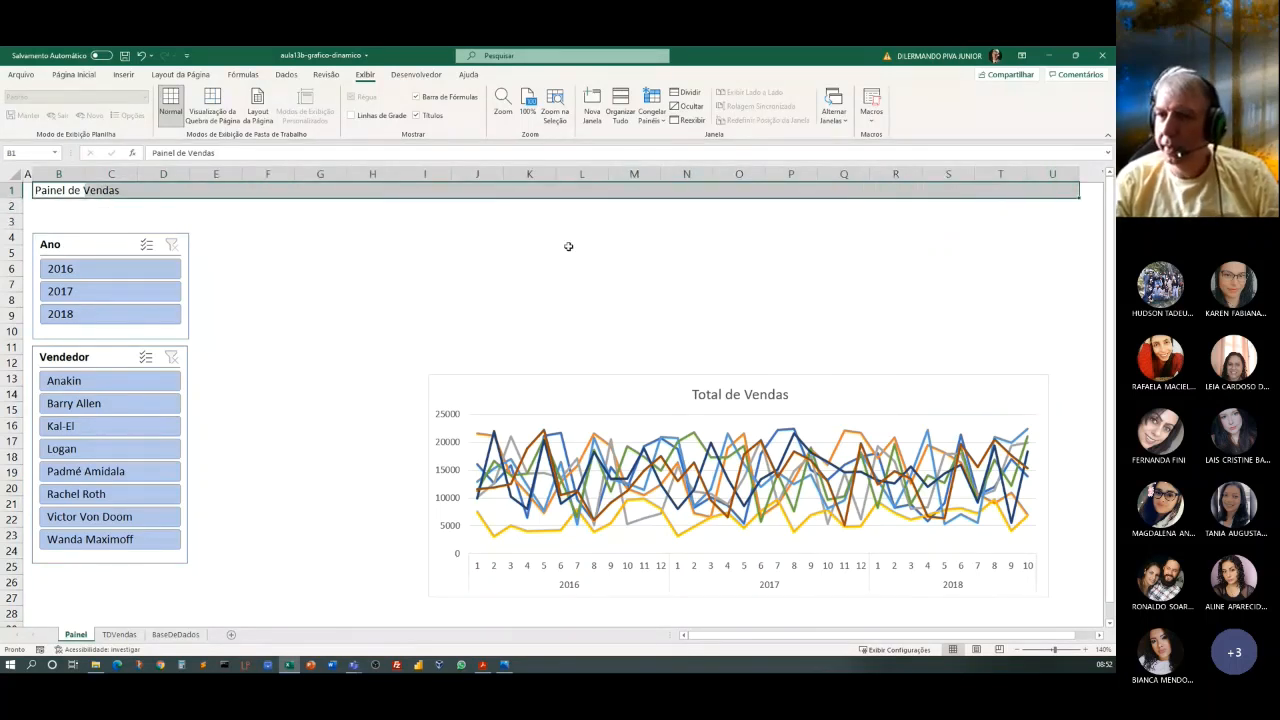
click(80, 77)
click(220, 116)
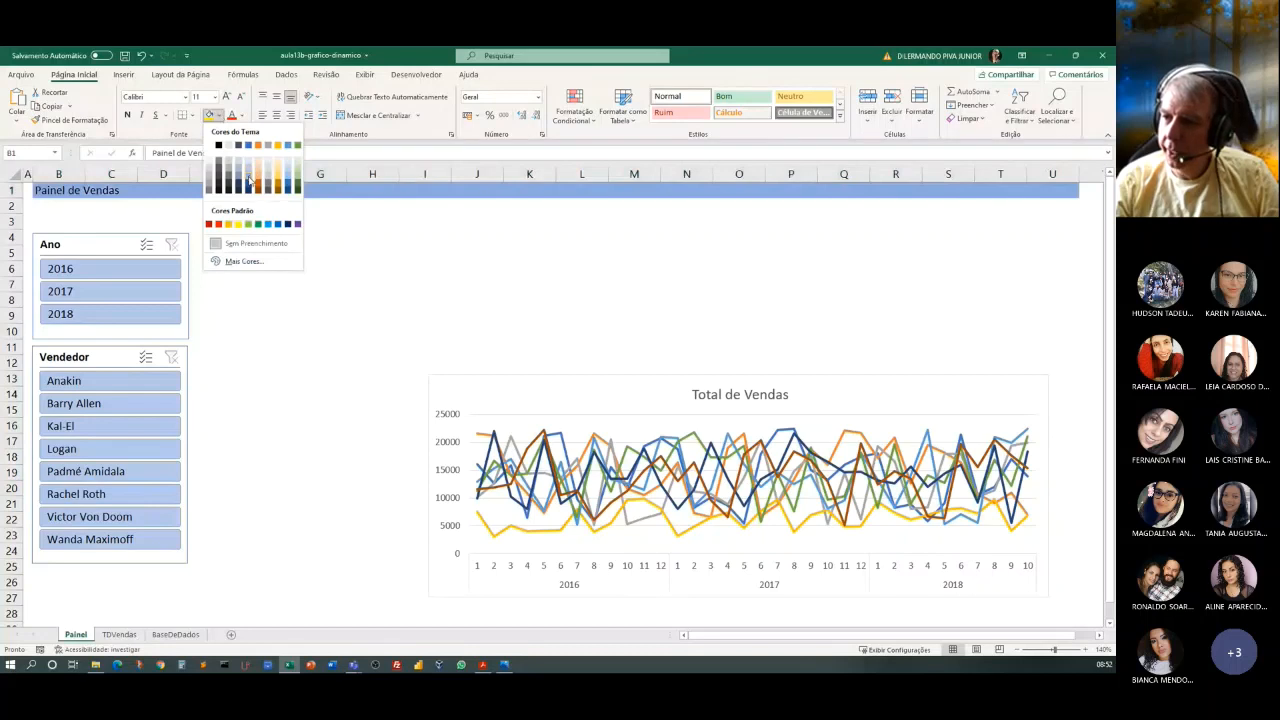
click(248, 180)
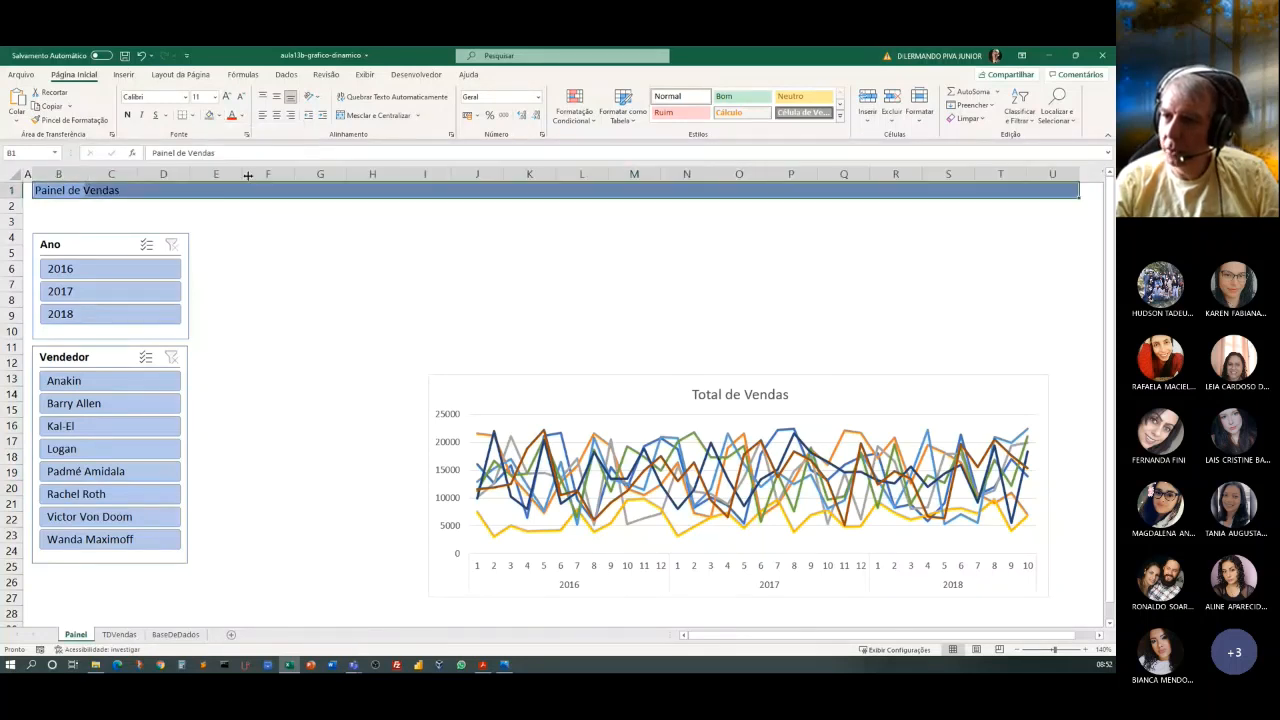
click(221, 116)
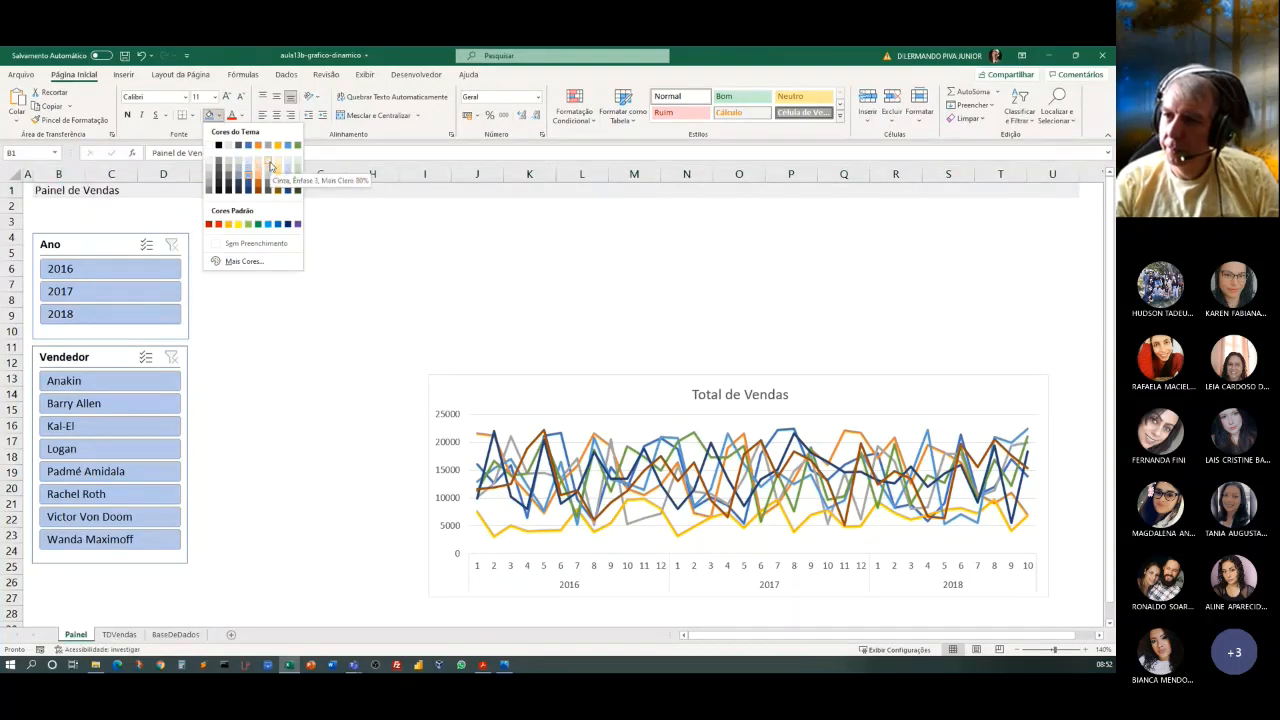
click(150, 207)
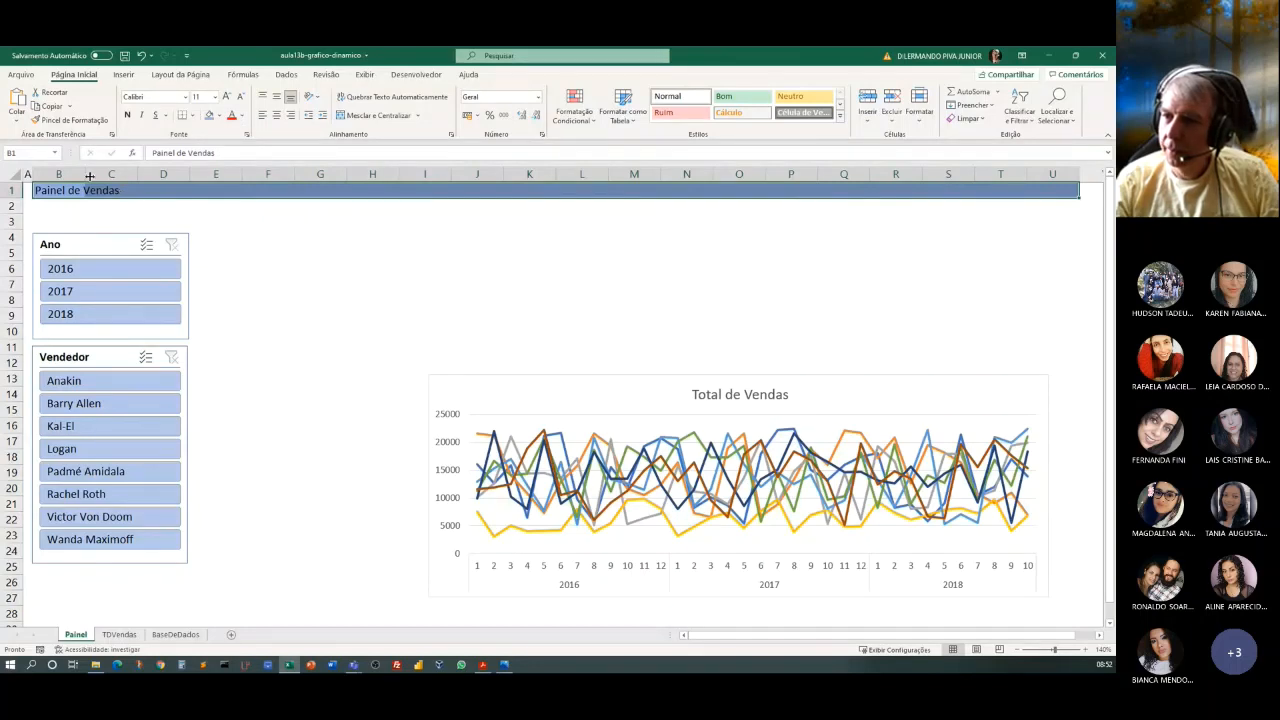
Format the banner title in bold yellow and enlarge its font by several sizes.
click(242, 116)
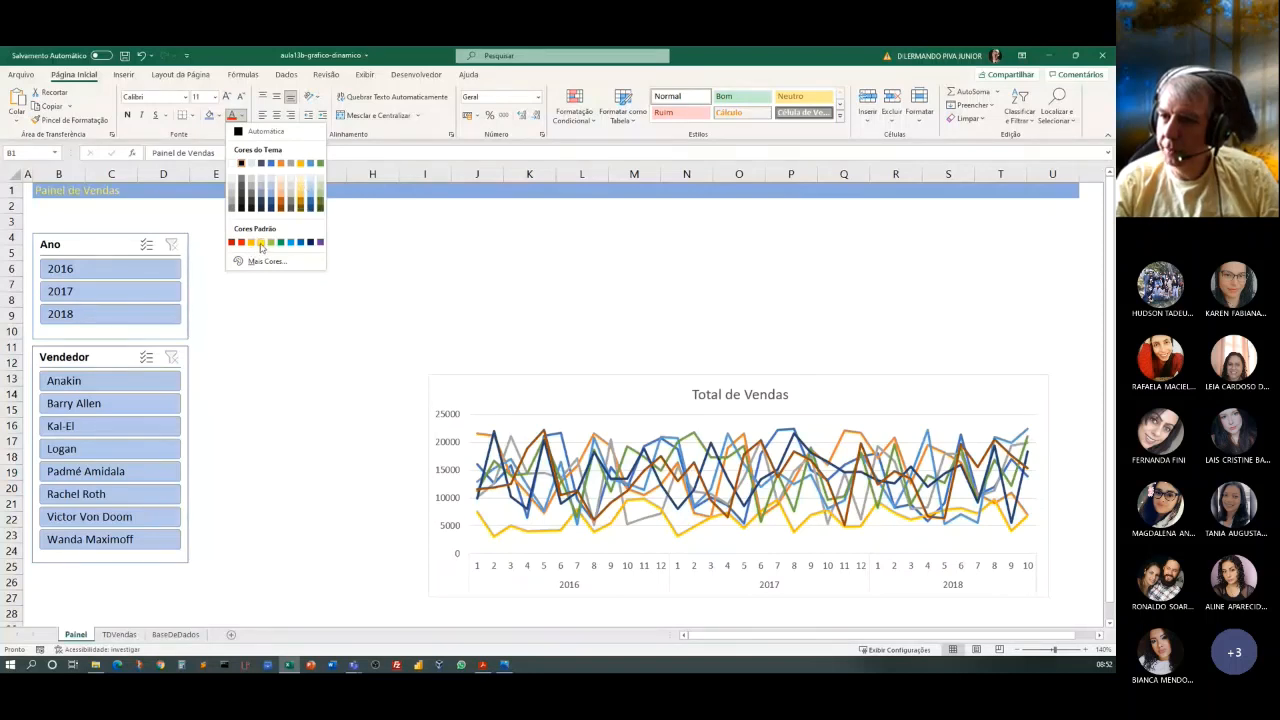
click(261, 243)
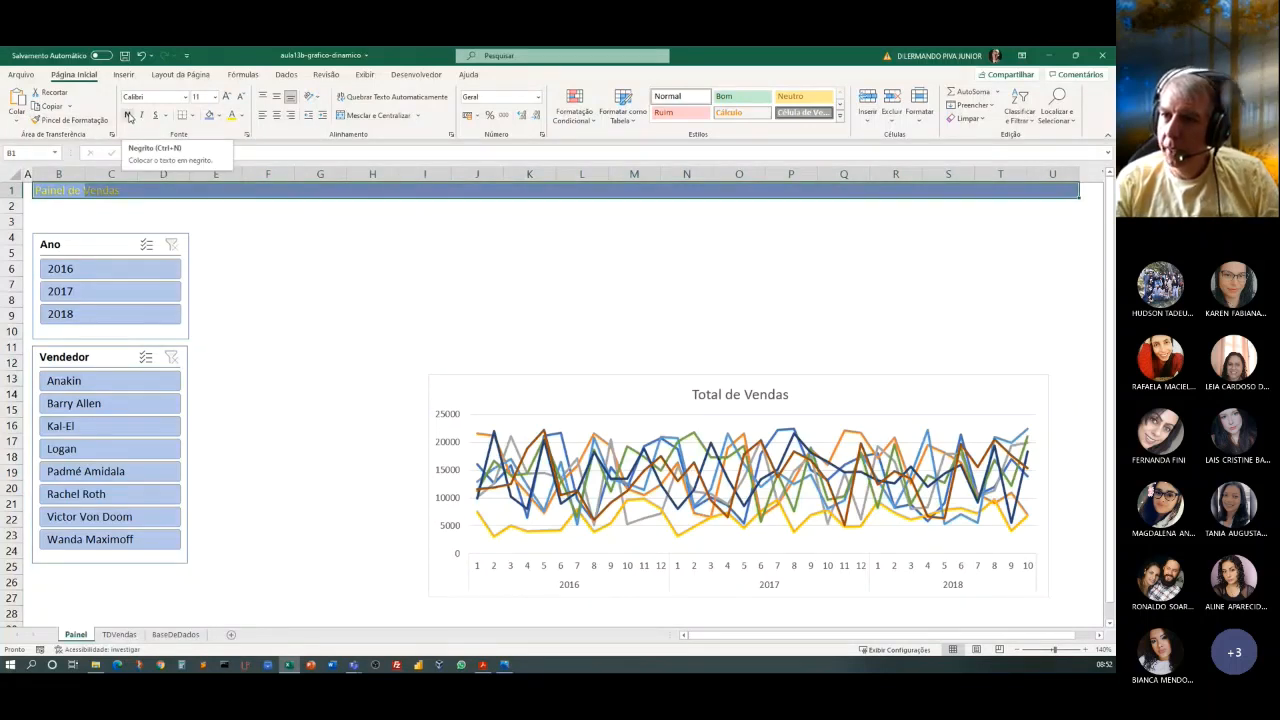
click(128, 116)
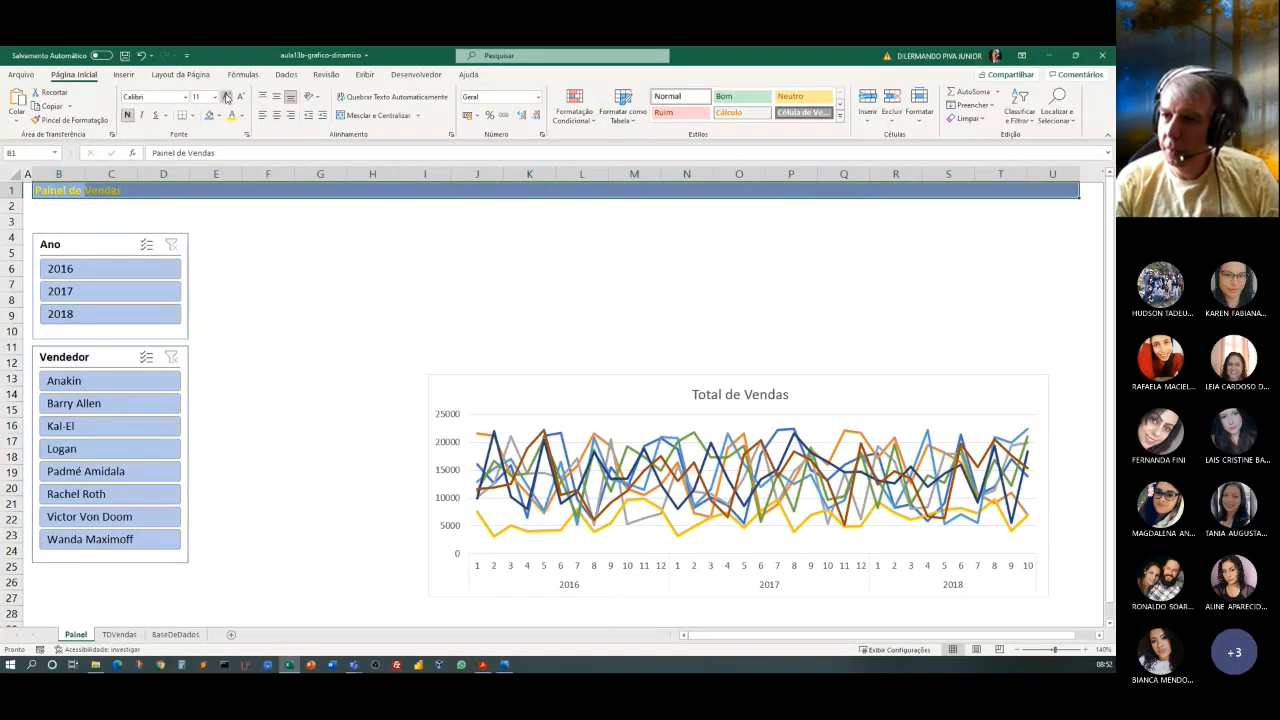
click(226, 97)
click(226, 97)
click(226, 97)
click(226, 97)
click(226, 97)
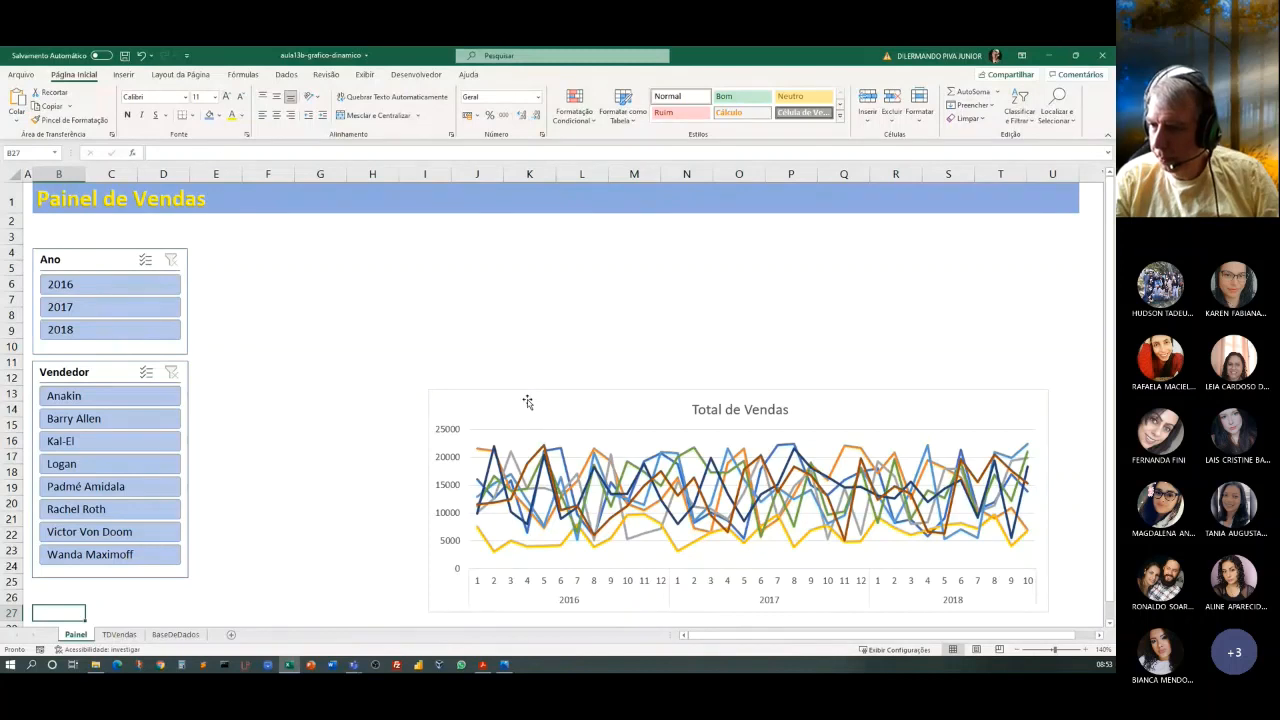
Nudge the chart up and add a footer band across A27:U27 in the banner's blue, making row 26 slightly taller.
drag(526, 399, 526, 390)
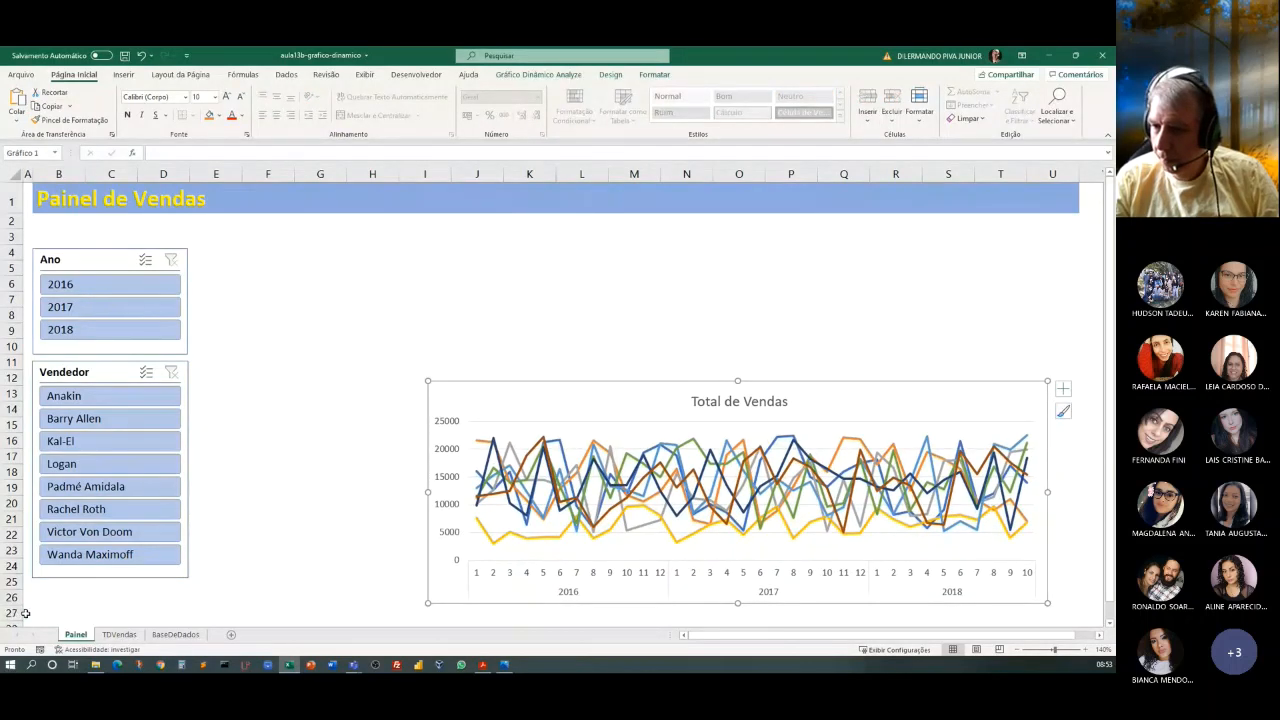
drag(26, 613, 1049, 565)
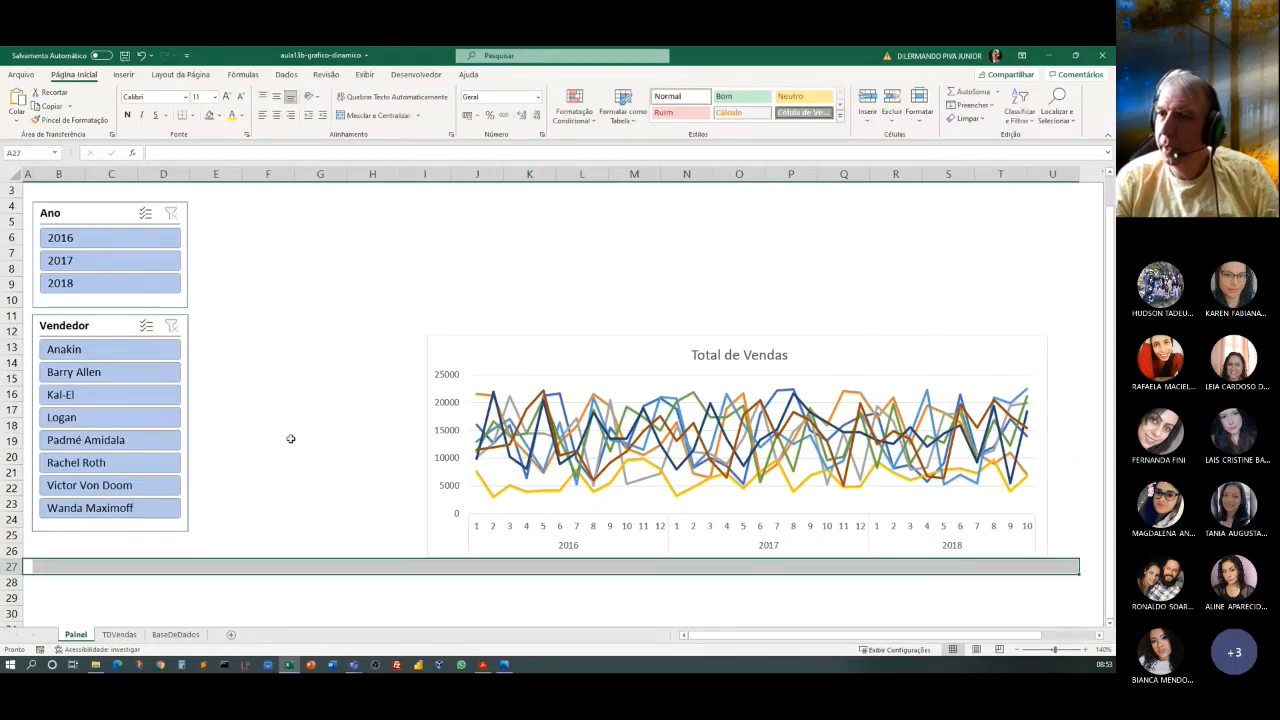
click(210, 115)
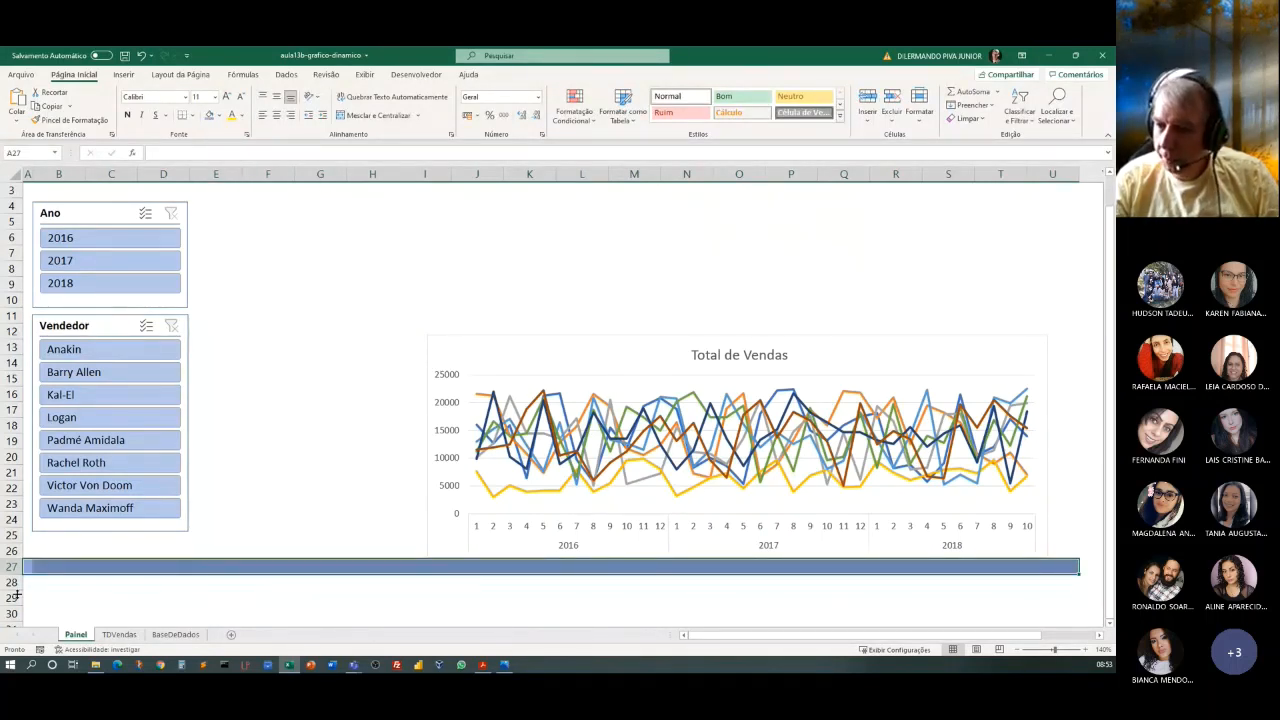
drag(12, 563, 12, 566)
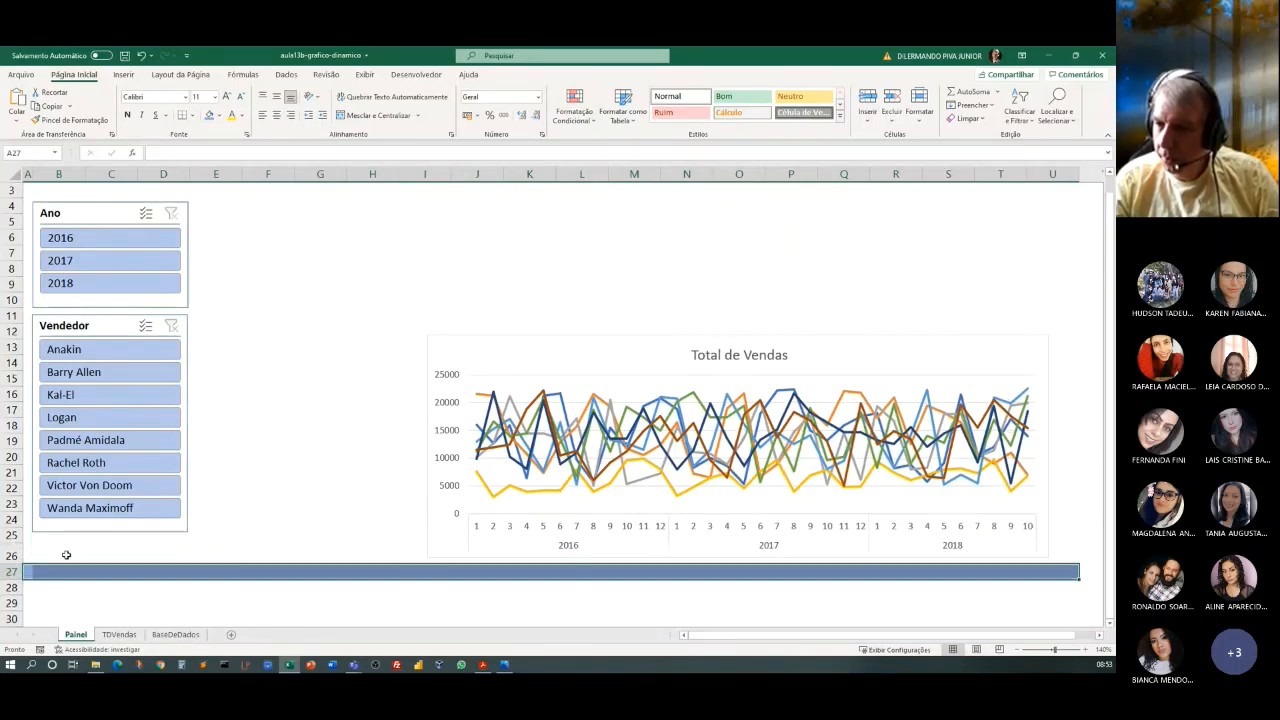
click(543, 305)
scroll(474, 412, up, 1)
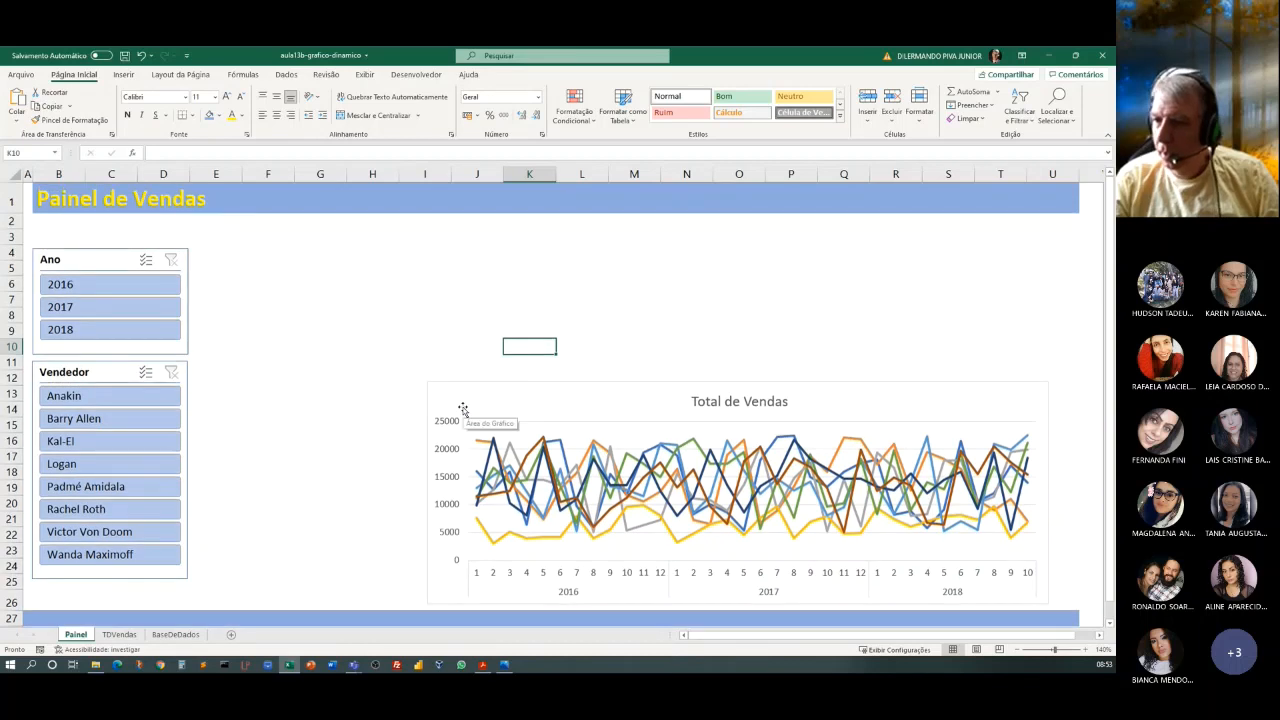
Shift the Total de Vendas chart slightly right and move the Ano and Vendedor slicers up closer to the title banner.
drag(580, 391, 598, 392)
click(451, 311)
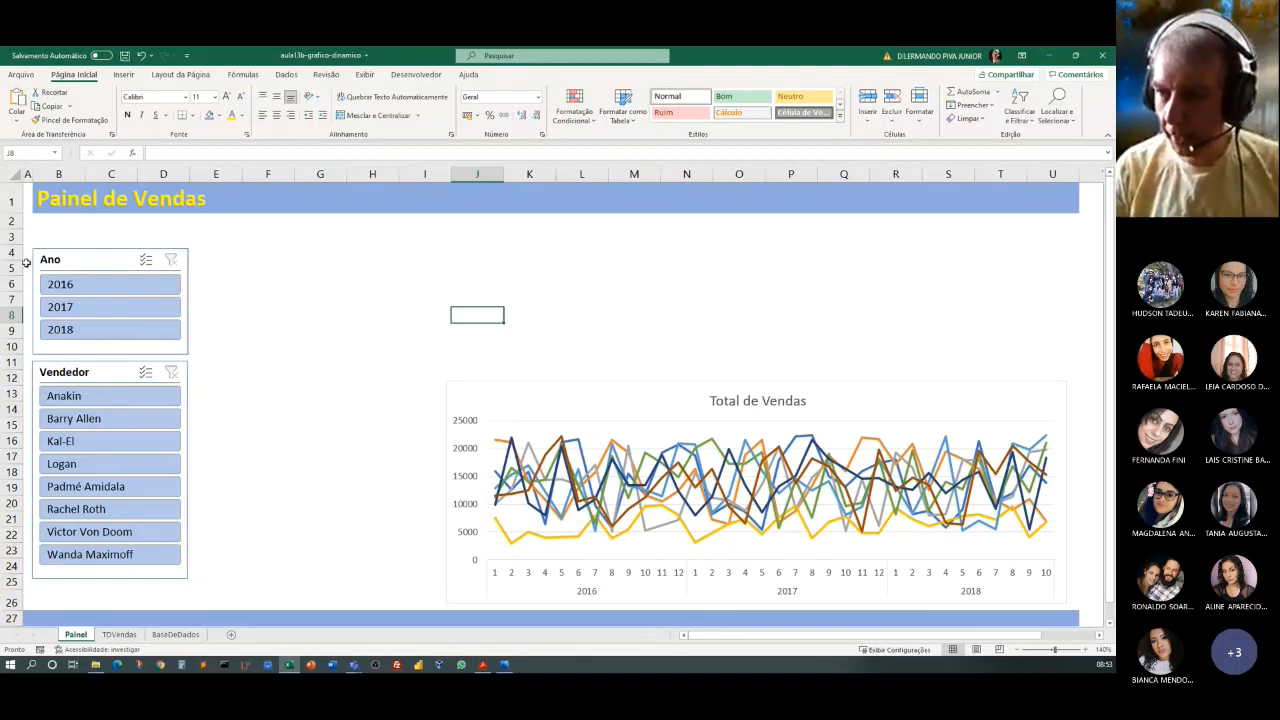
drag(104, 259, 102, 237)
click(86, 371)
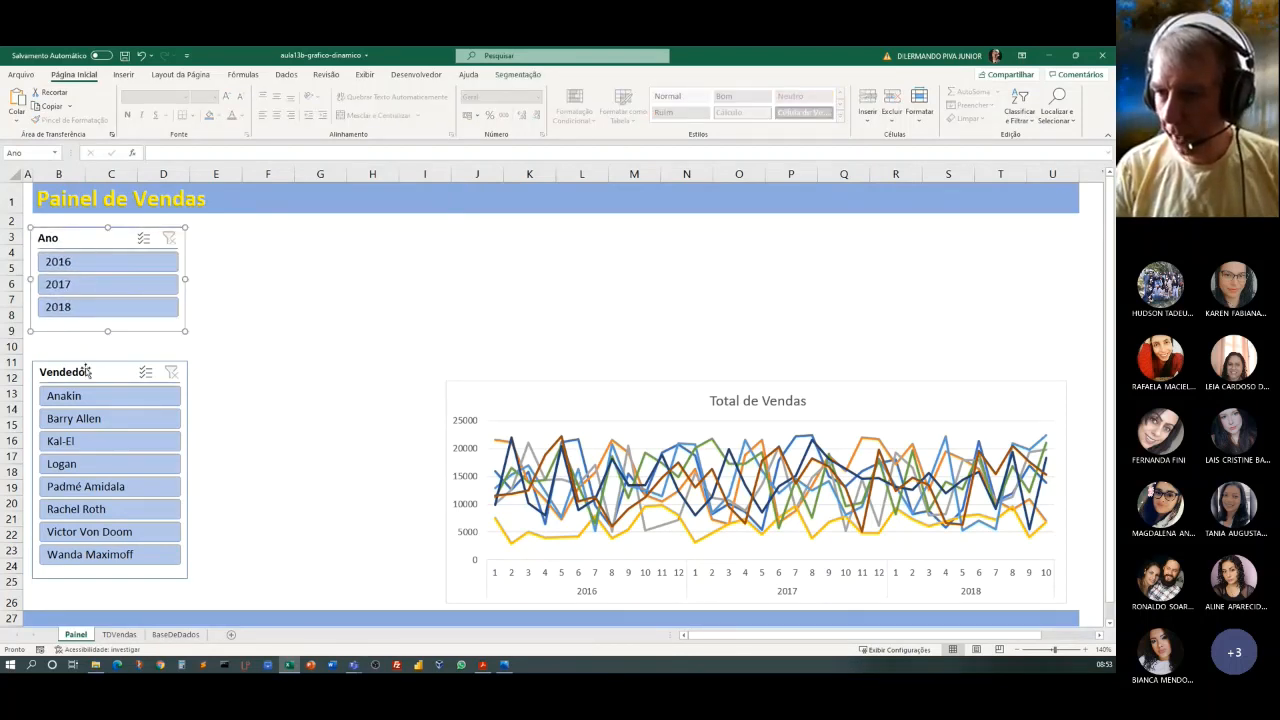
drag(86, 371, 86, 357)
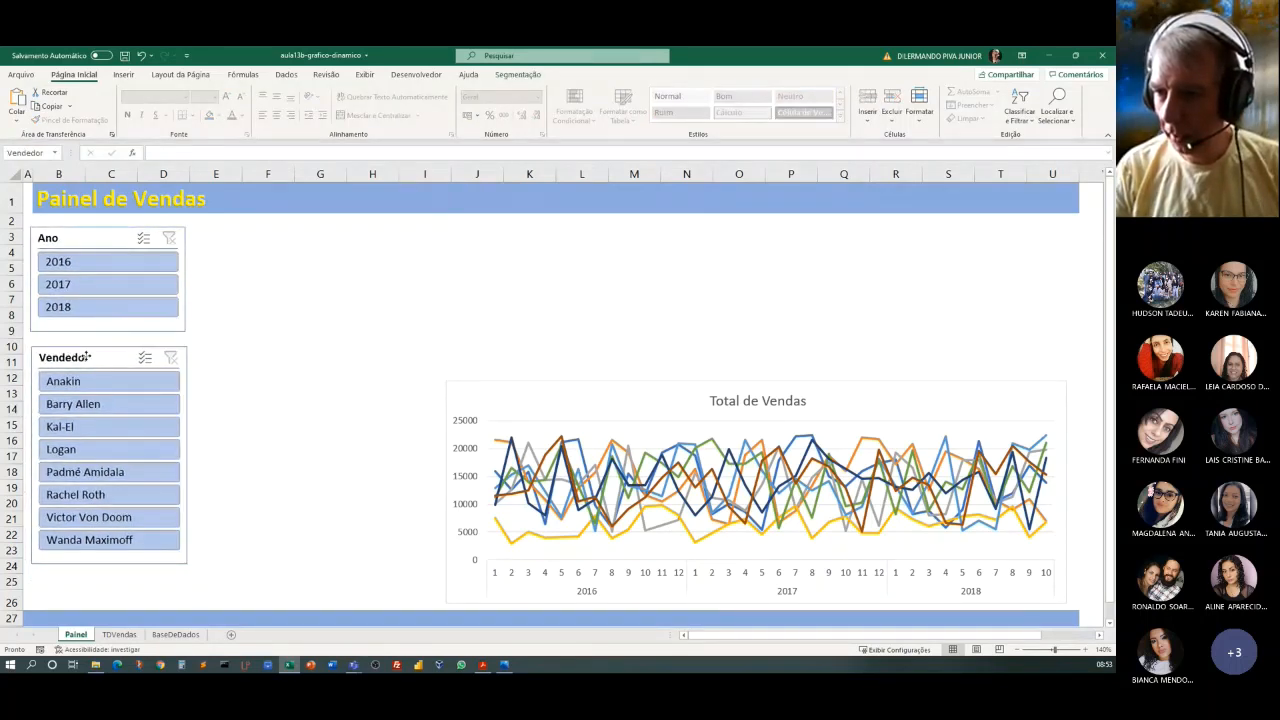
click(320, 473)
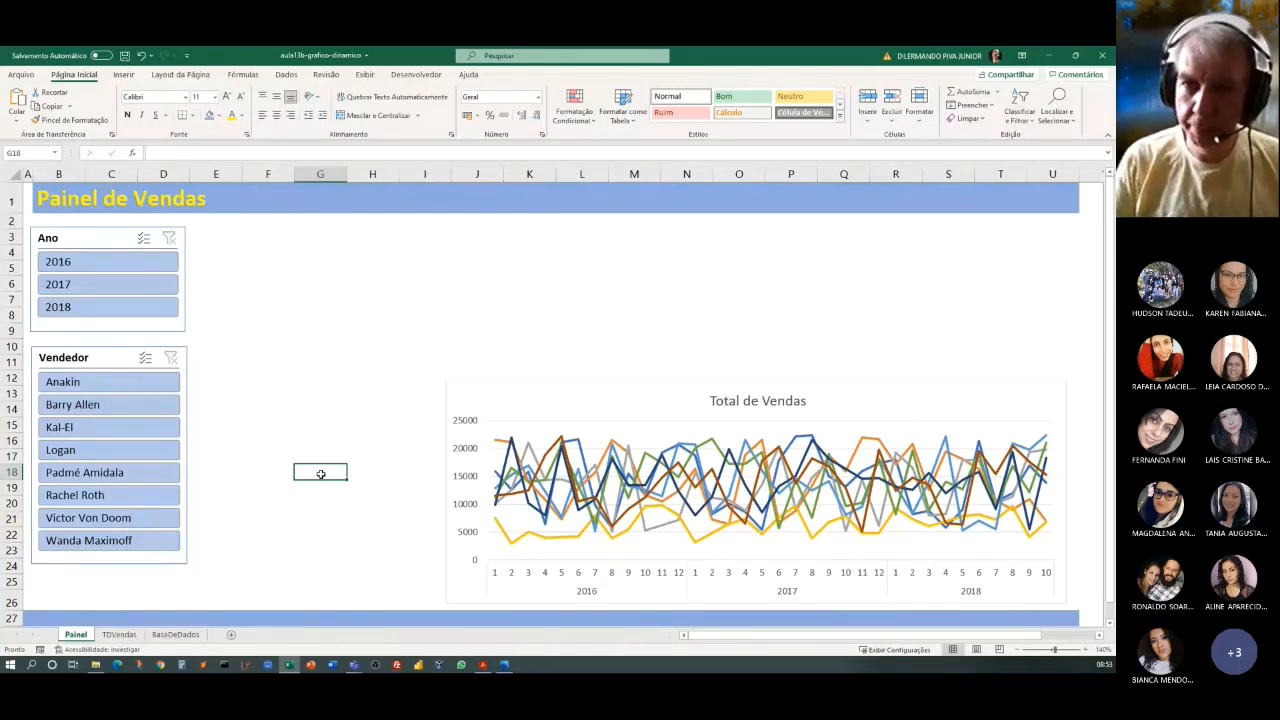
key(alt+Tab)
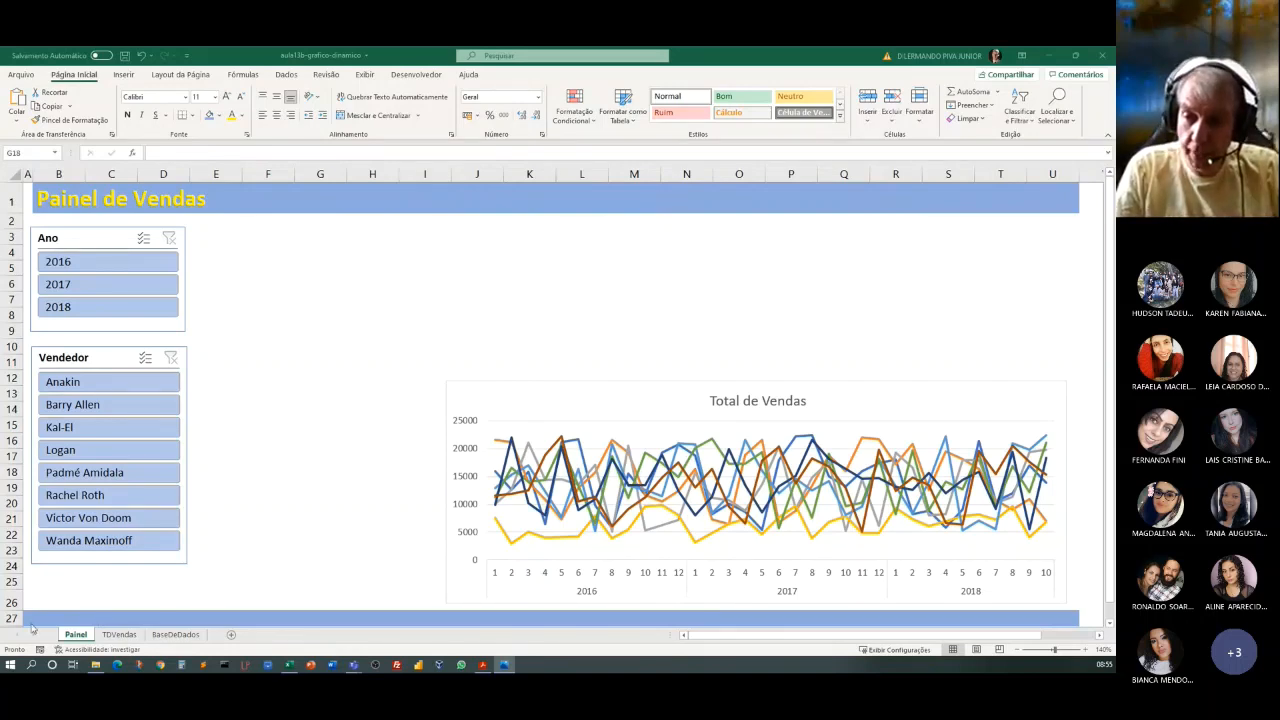
Create a pivot table on a new sheet from the TBVendas table in BaseDeDados.
click(176, 634)
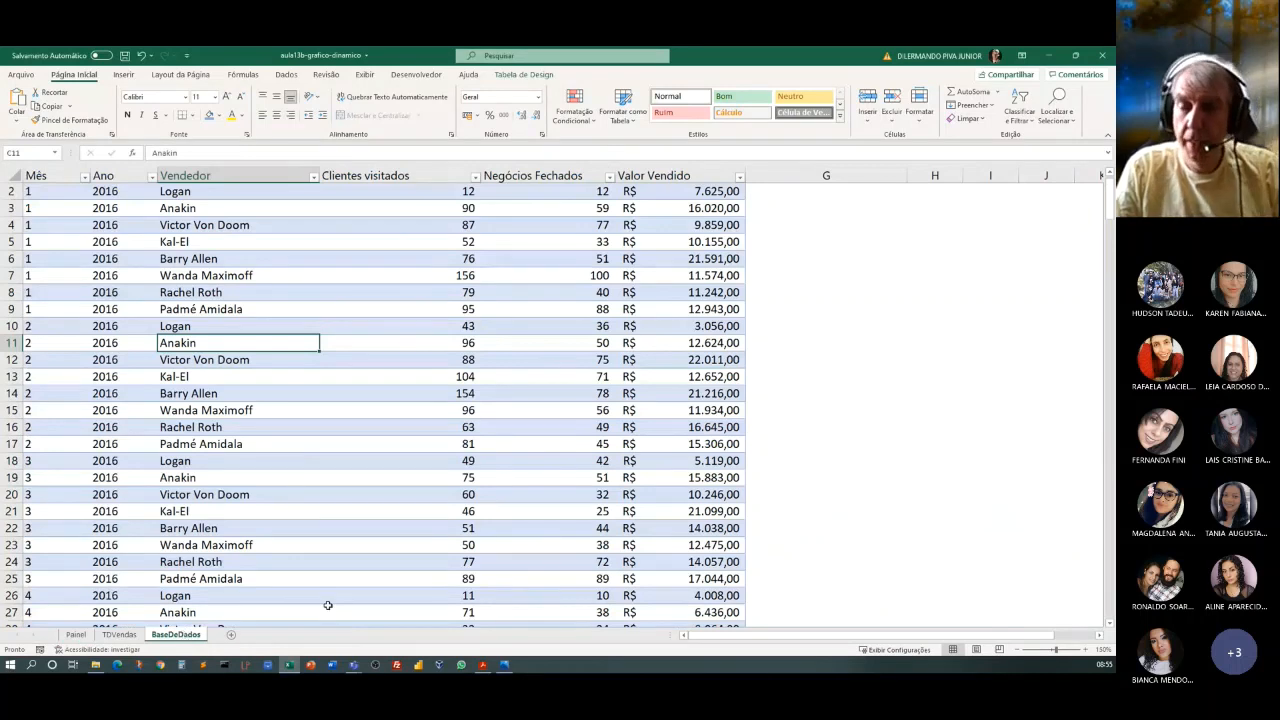
click(315, 376)
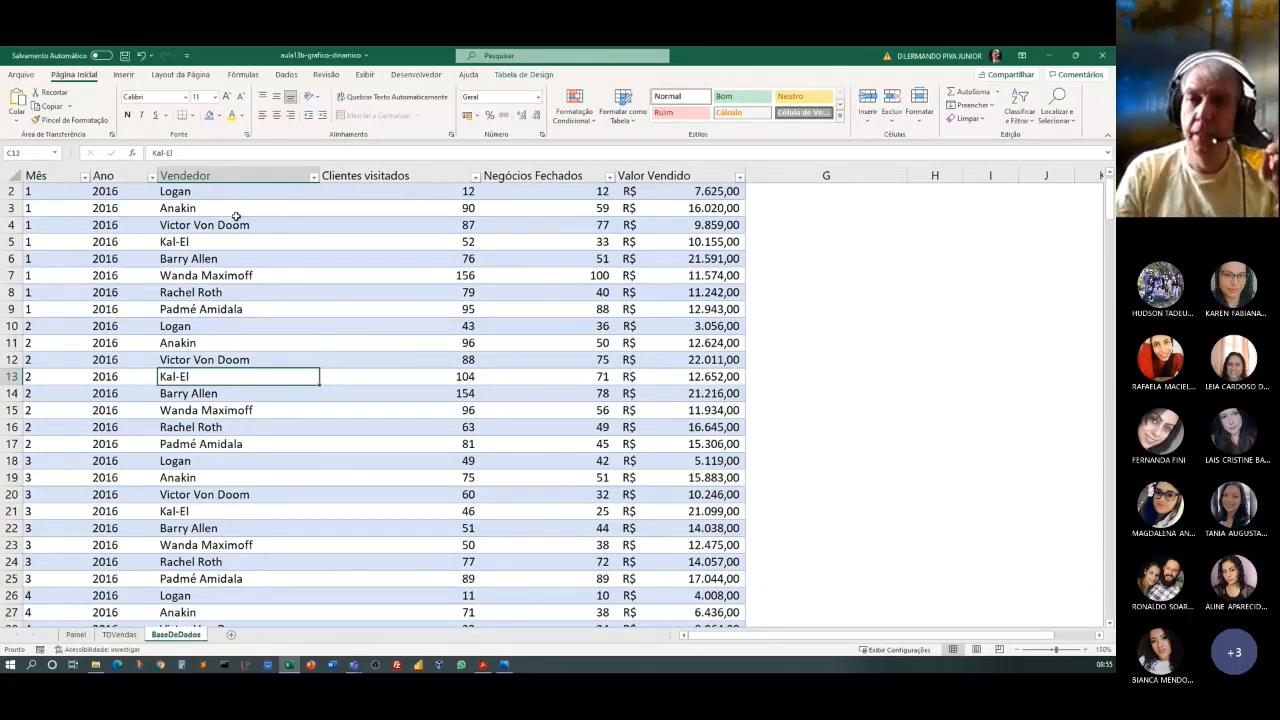
click(124, 75)
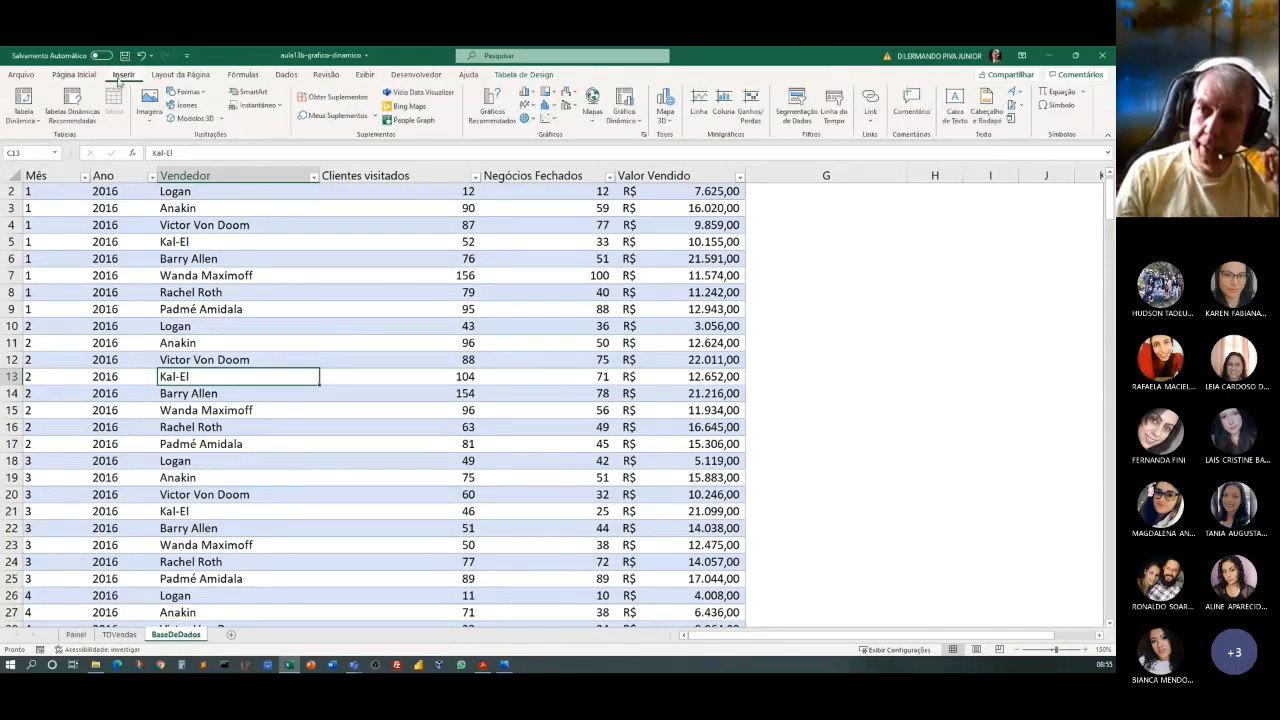
click(24, 119)
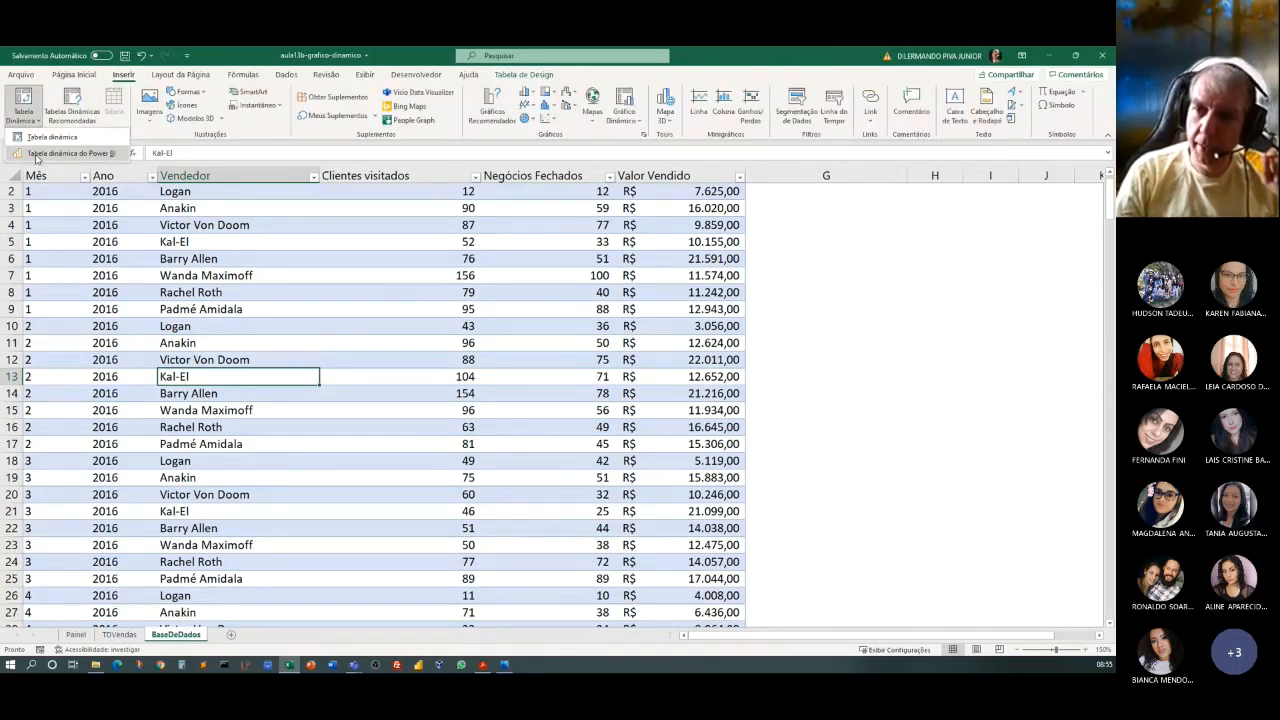
click(50, 137)
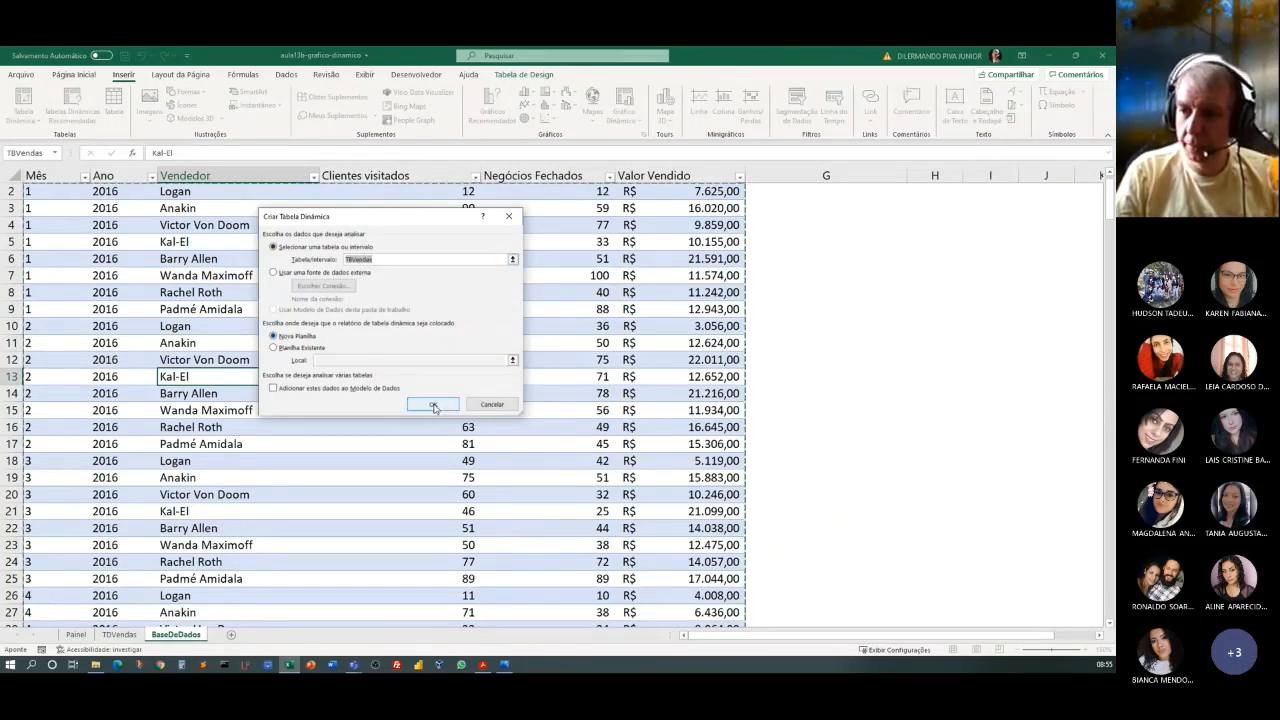
click(433, 404)
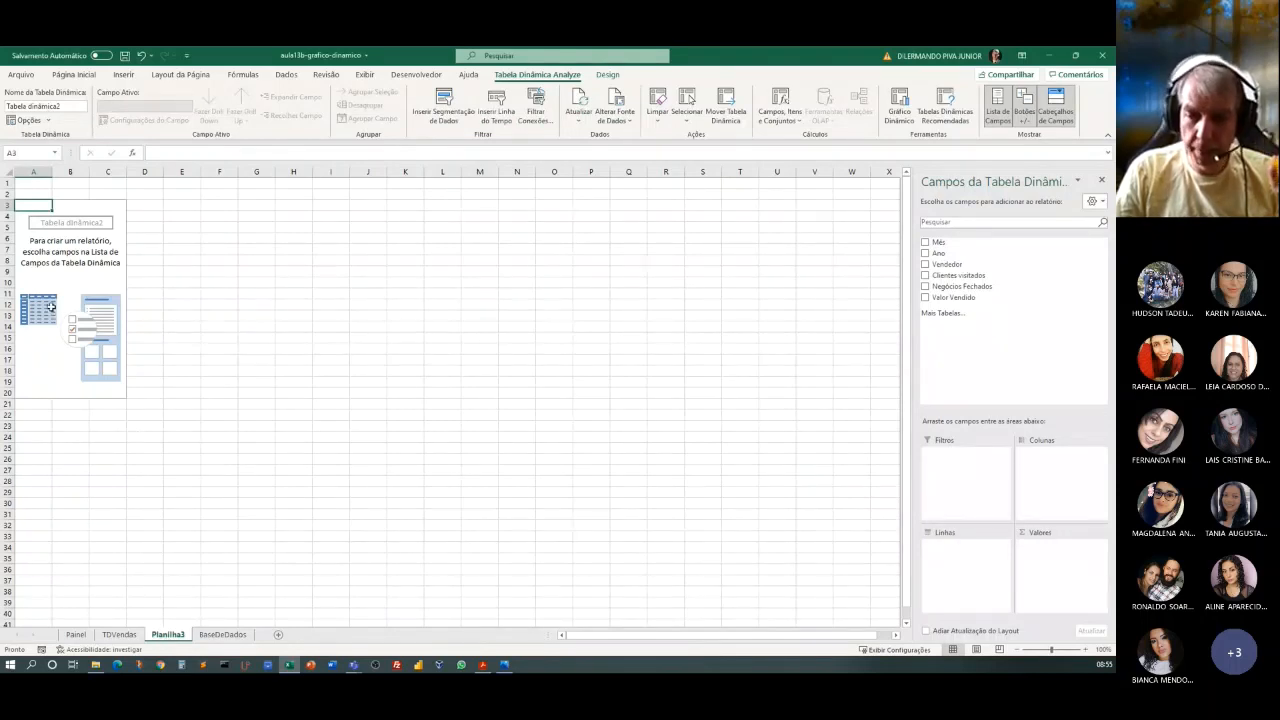
Rename the new pivot table sheet as TDNegociosPerdidos.
double_click(164, 636)
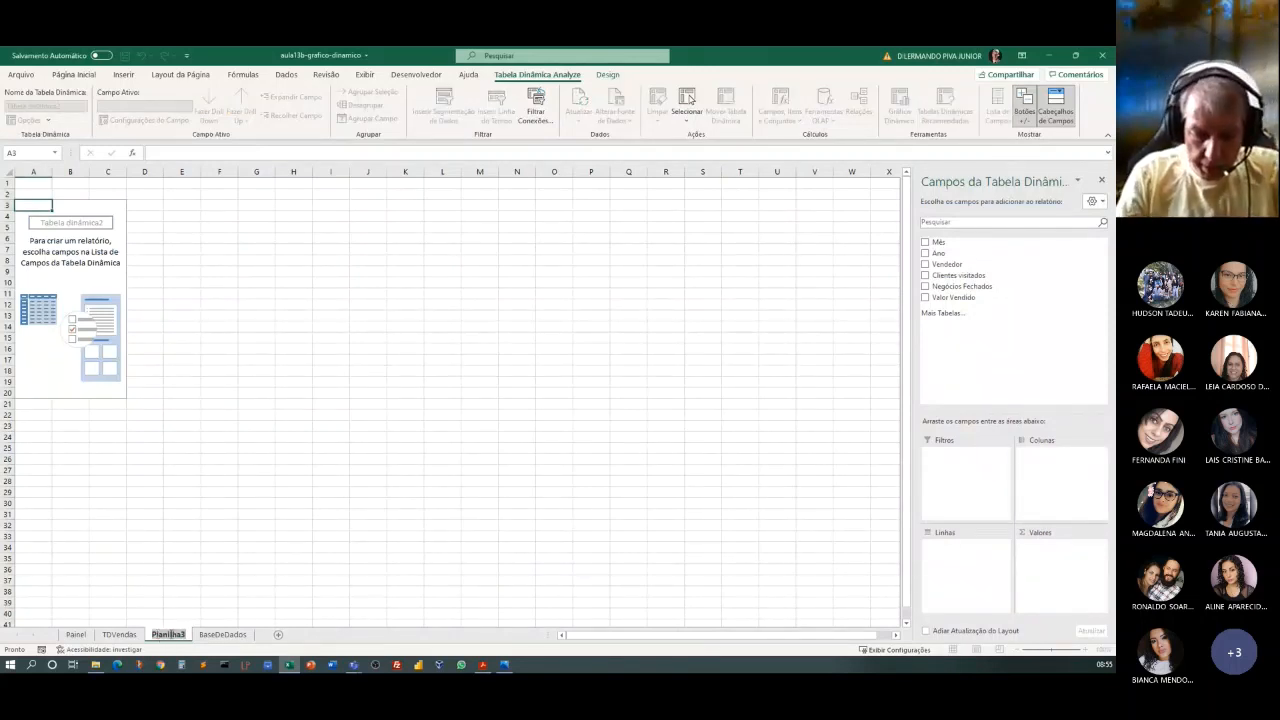
text(TD)
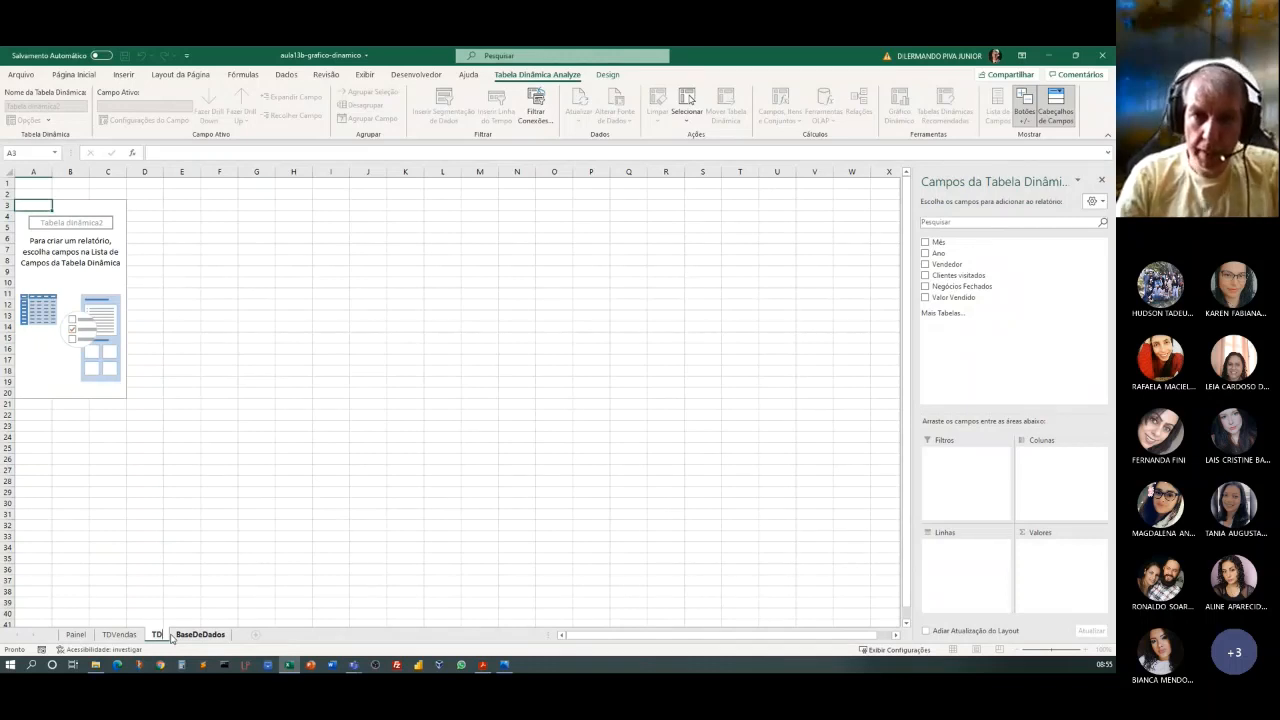
text(Nego)
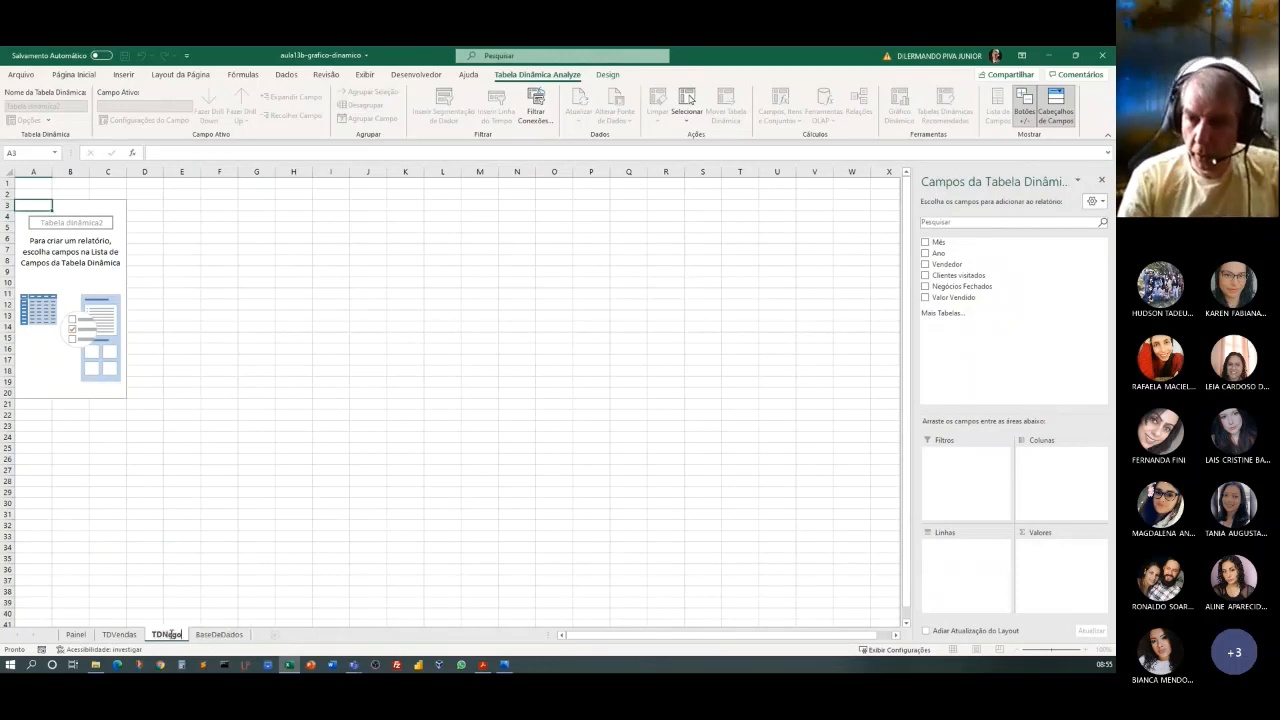
text(ciosFerdidos)
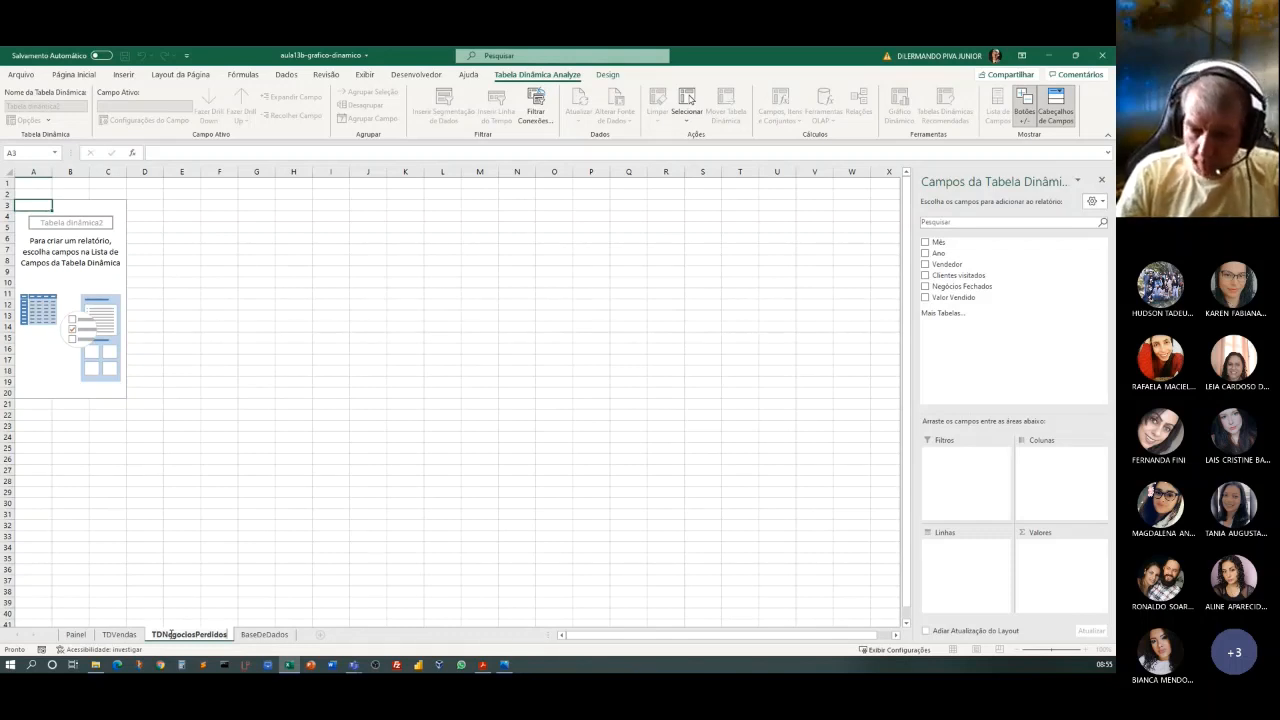
key(Return)
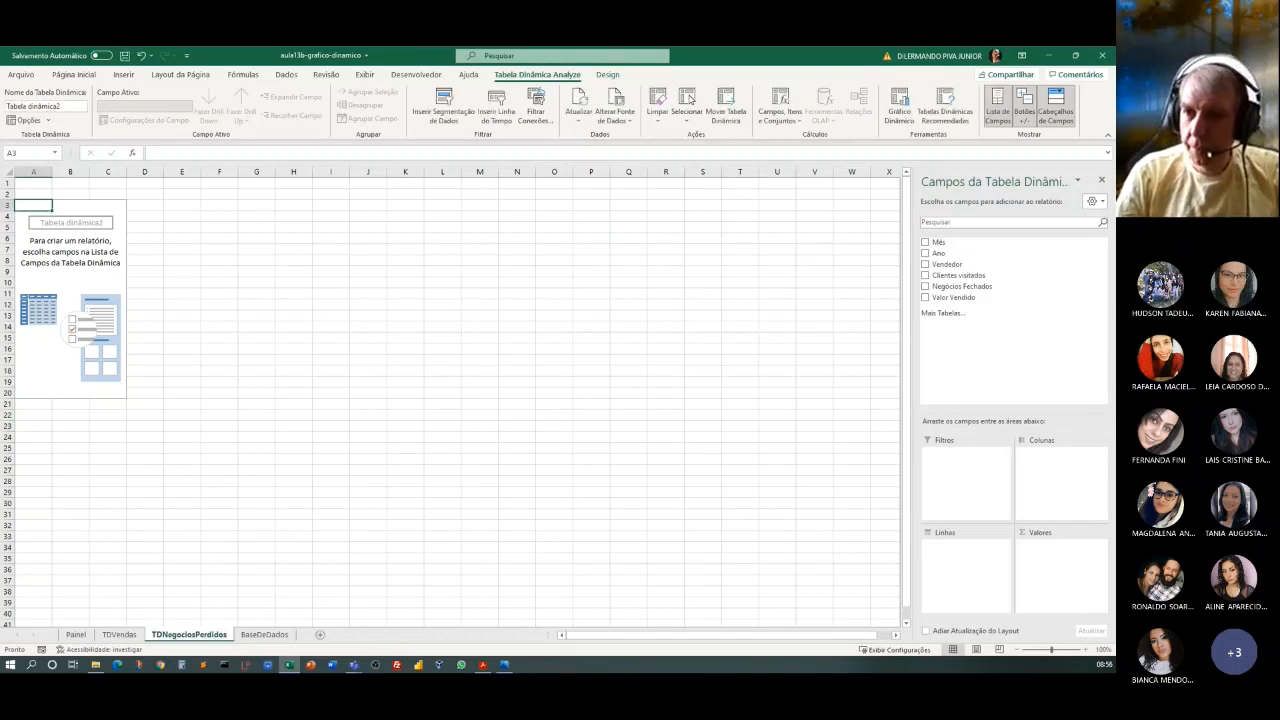
Place the Ano field in the rows and the Vendedor field in the columns of the new pivot table.
click(82, 205)
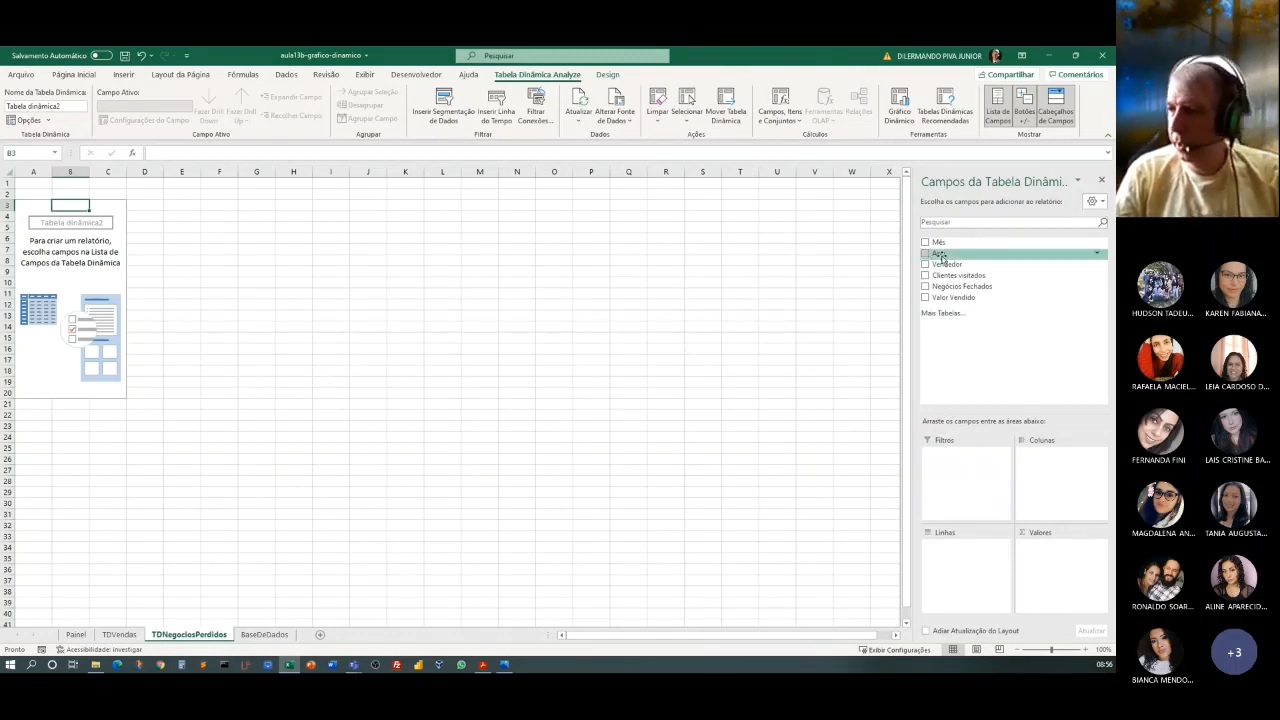
drag(942, 258, 960, 560)
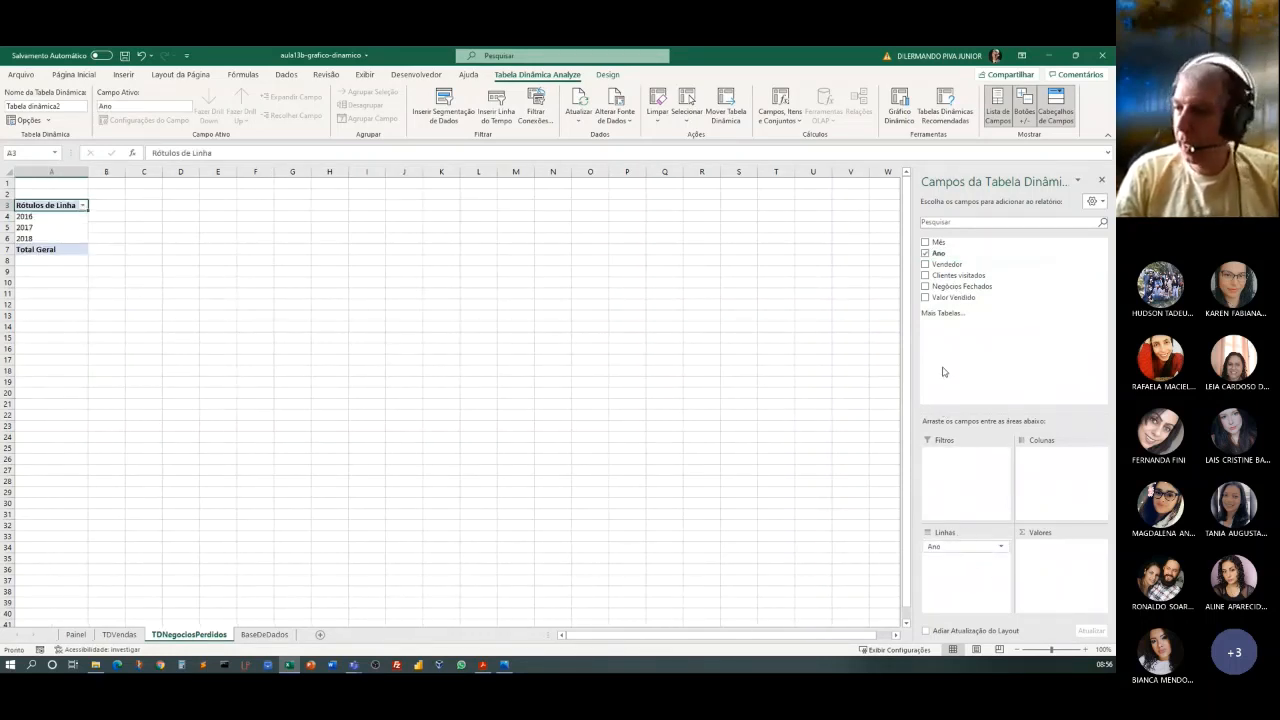
drag(950, 268, 1074, 478)
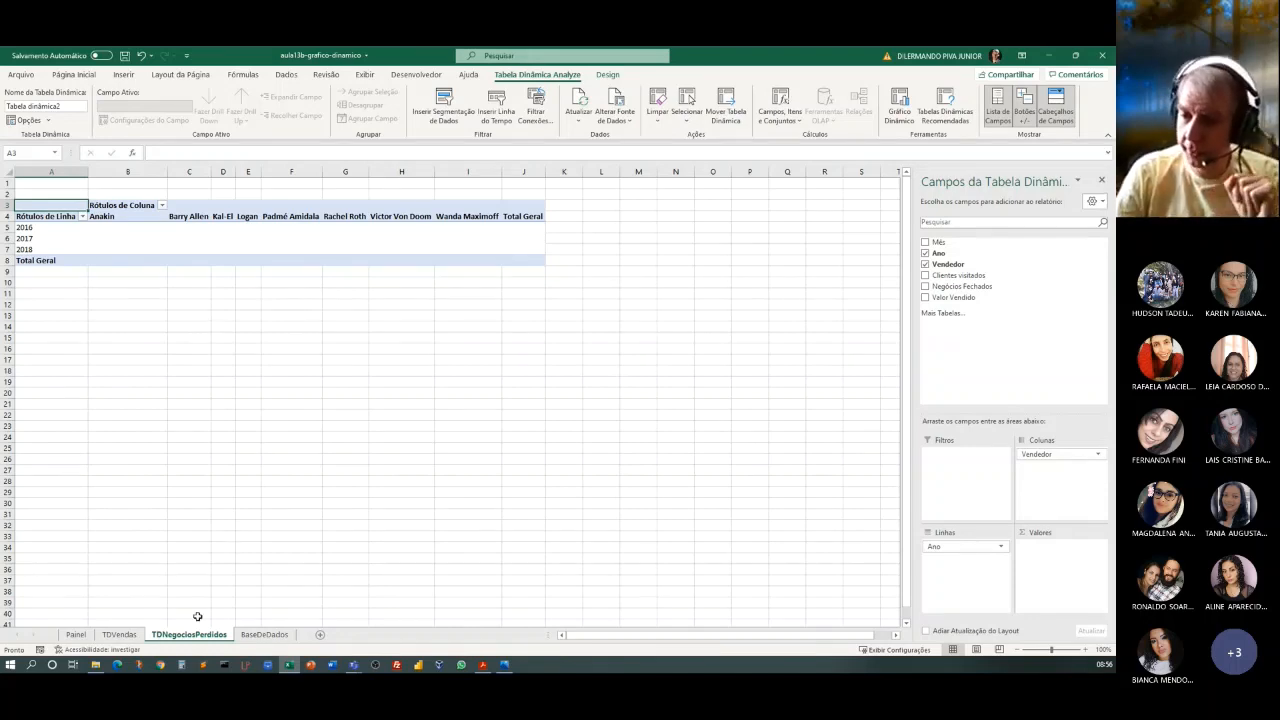
Review the Clientes visitados and Negócios Fechados columns in BaseDeDados, then return to the pivot table in TDNegociosPerdidos.
click(266, 634)
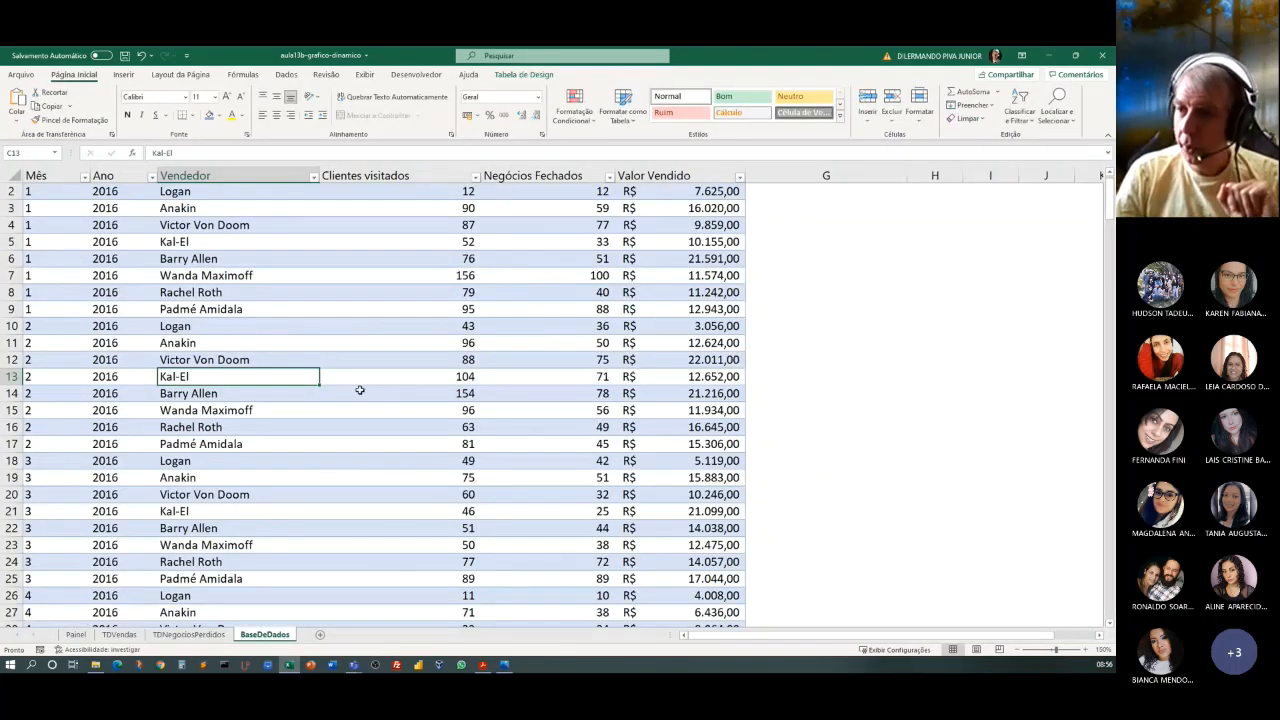
scroll(362, 396, up, 3)
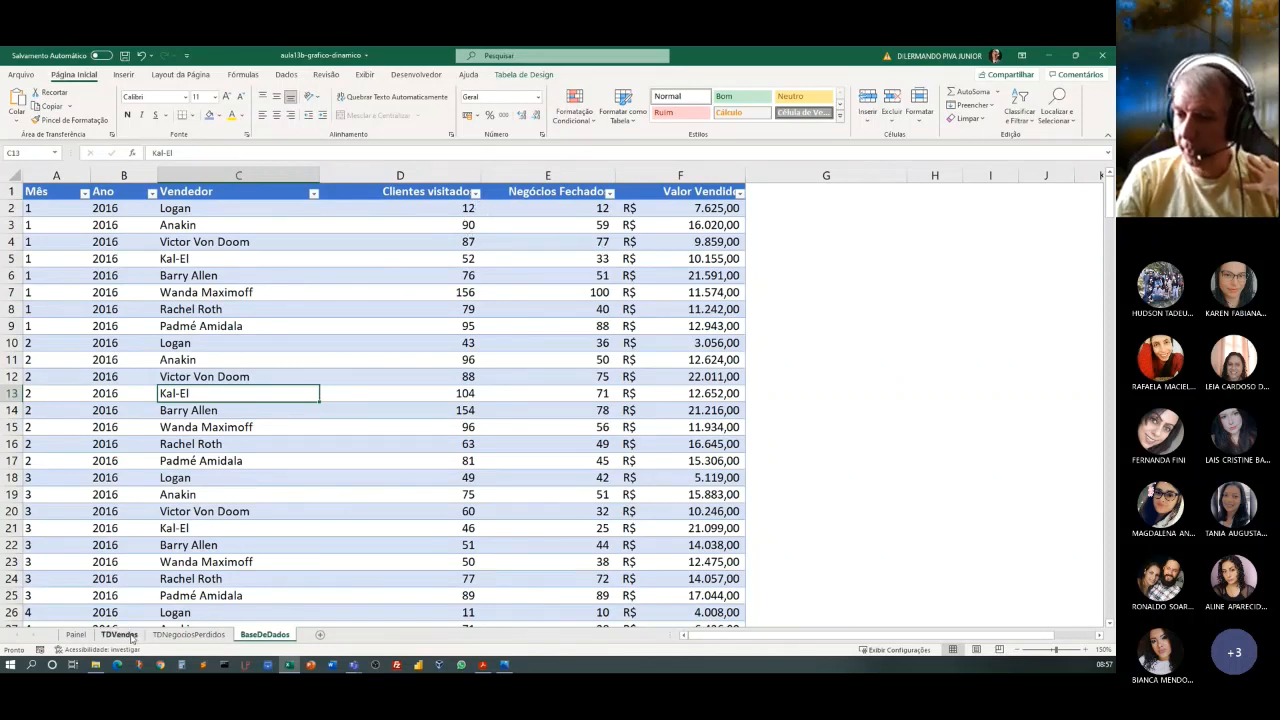
click(205, 636)
click(256, 238)
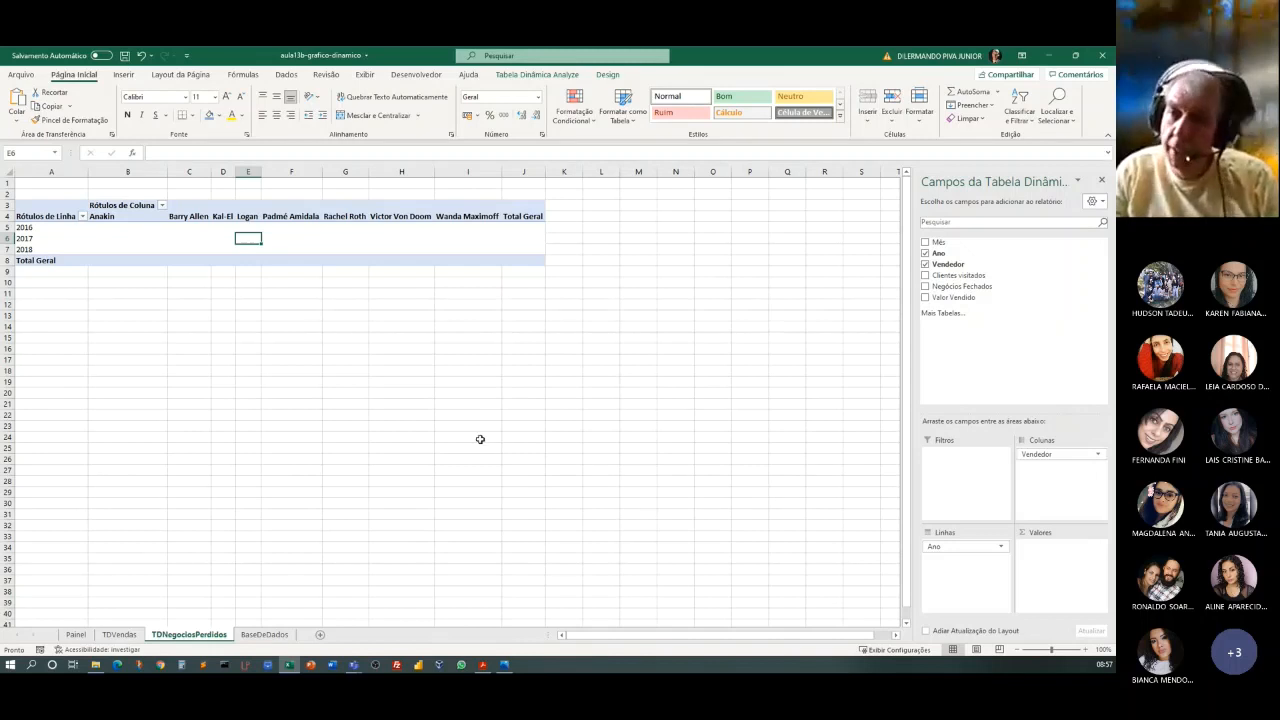
click(195, 238)
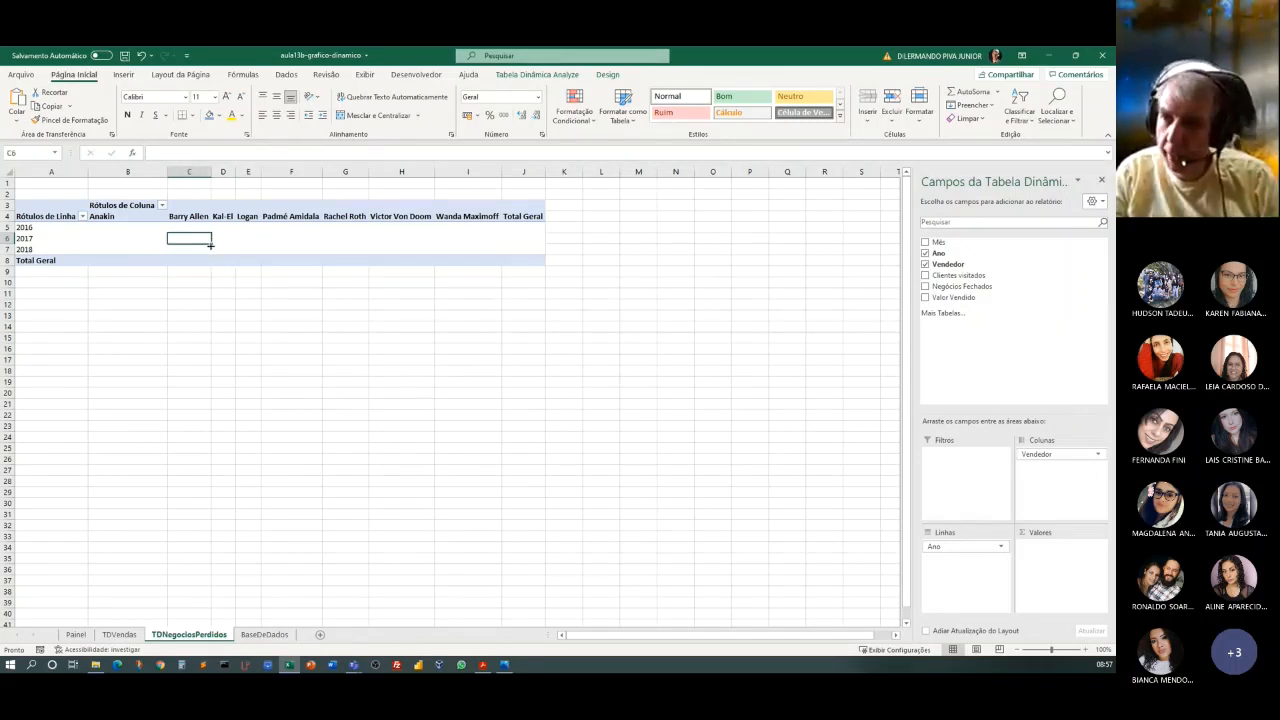
Start a calculated field in the TDNegociosPerdidos pivot table and name it Negócios Perdidos.
click(526, 78)
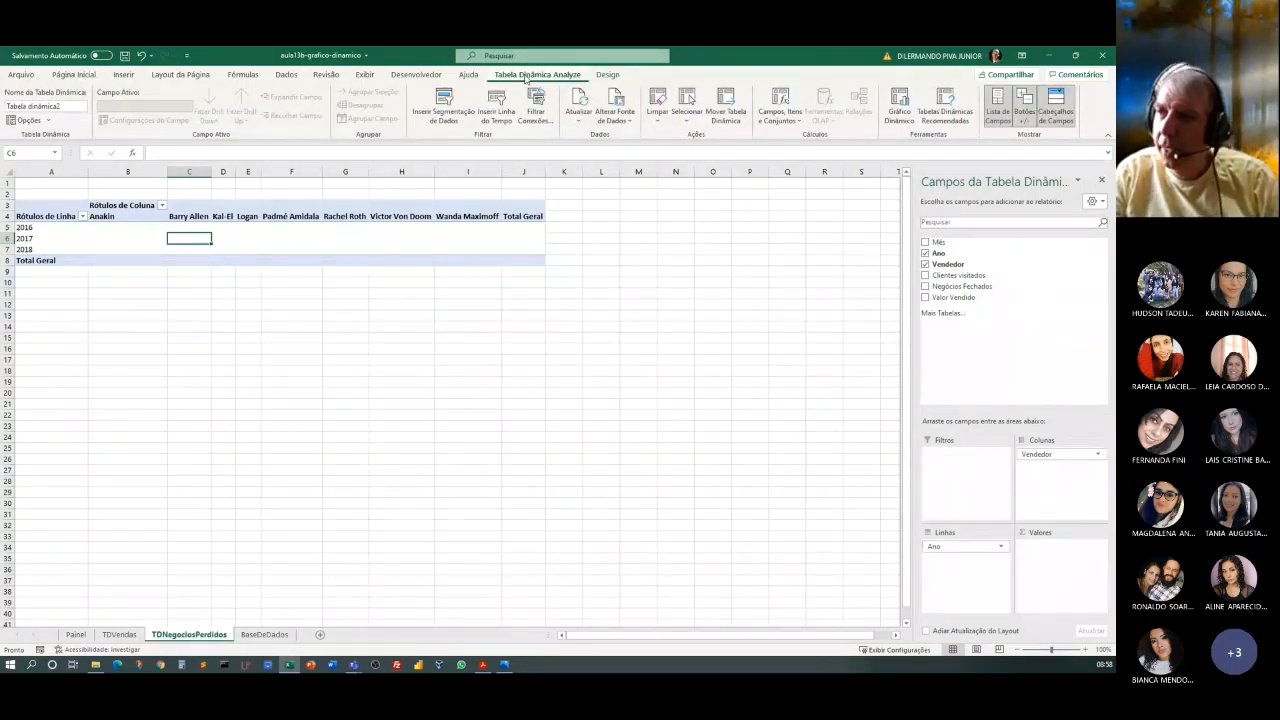
click(784, 125)
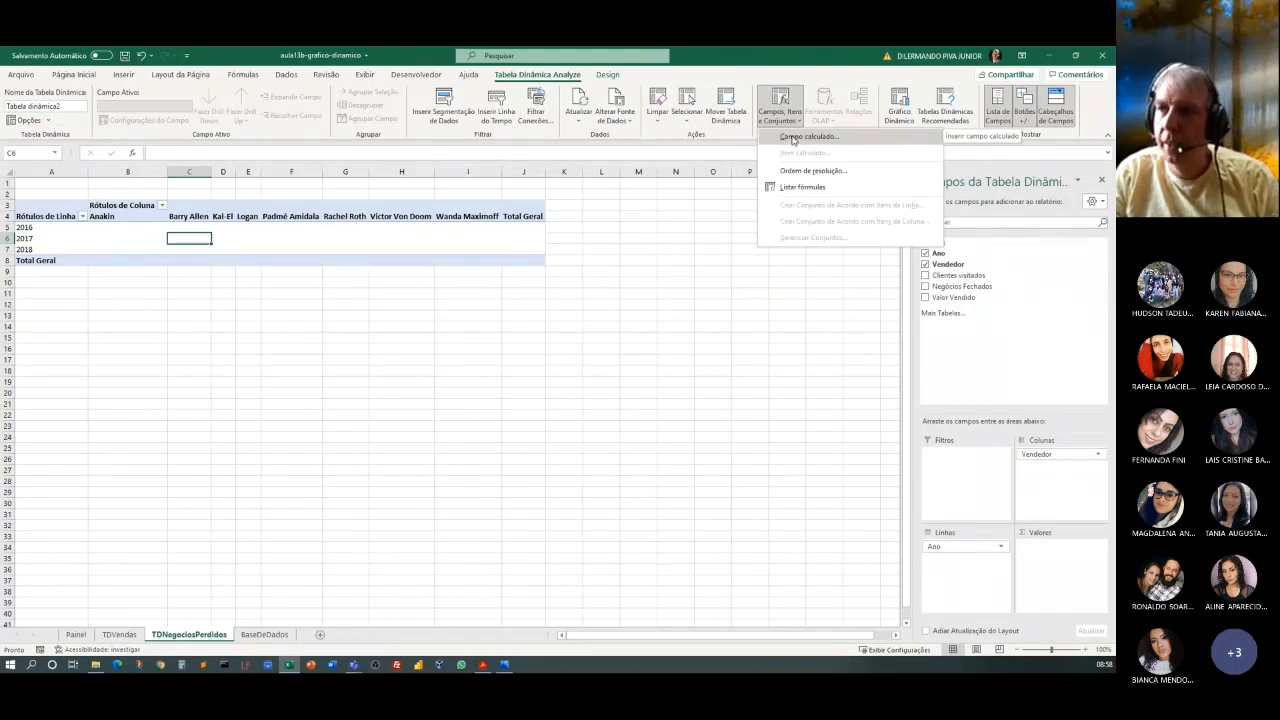
click(720, 434)
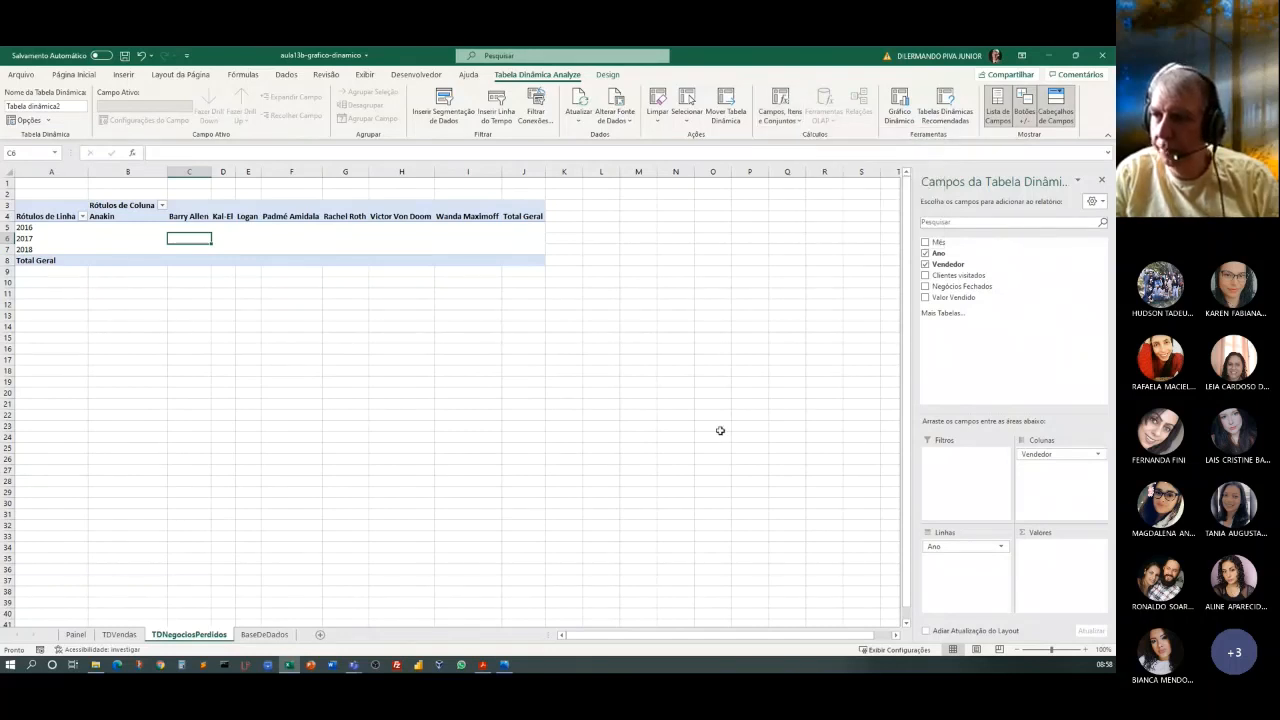
click(303, 237)
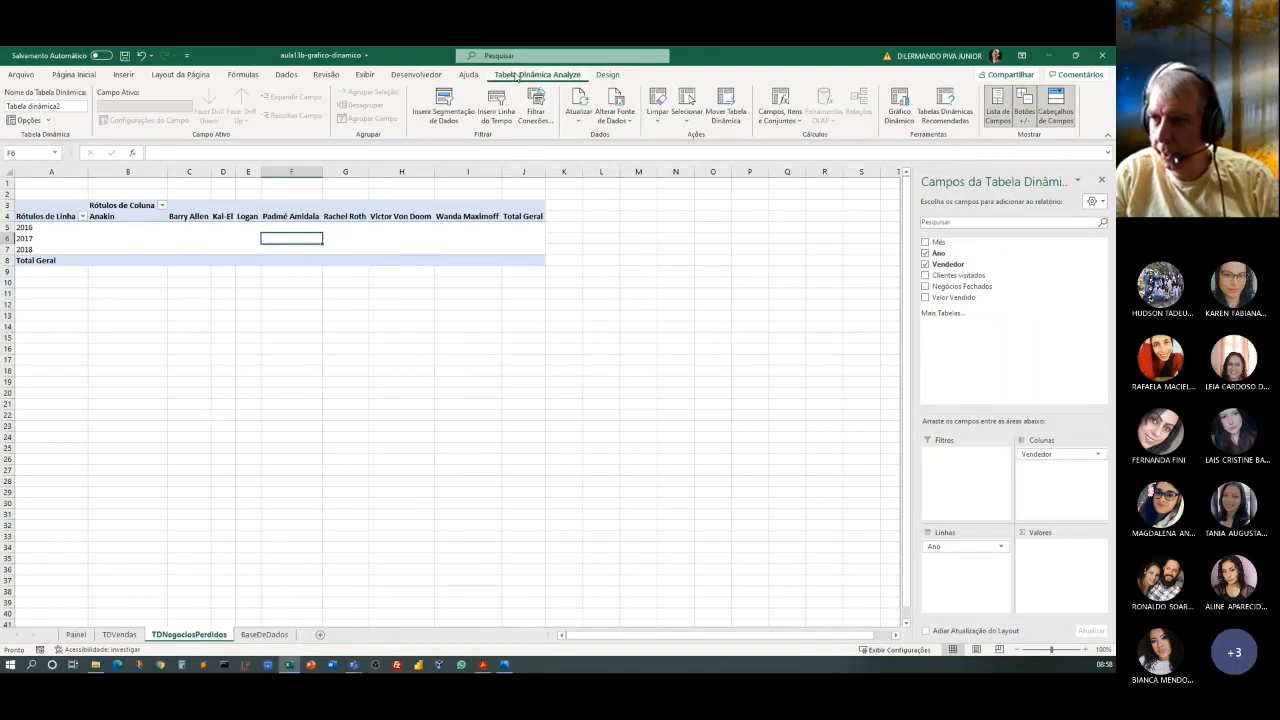
click(787, 118)
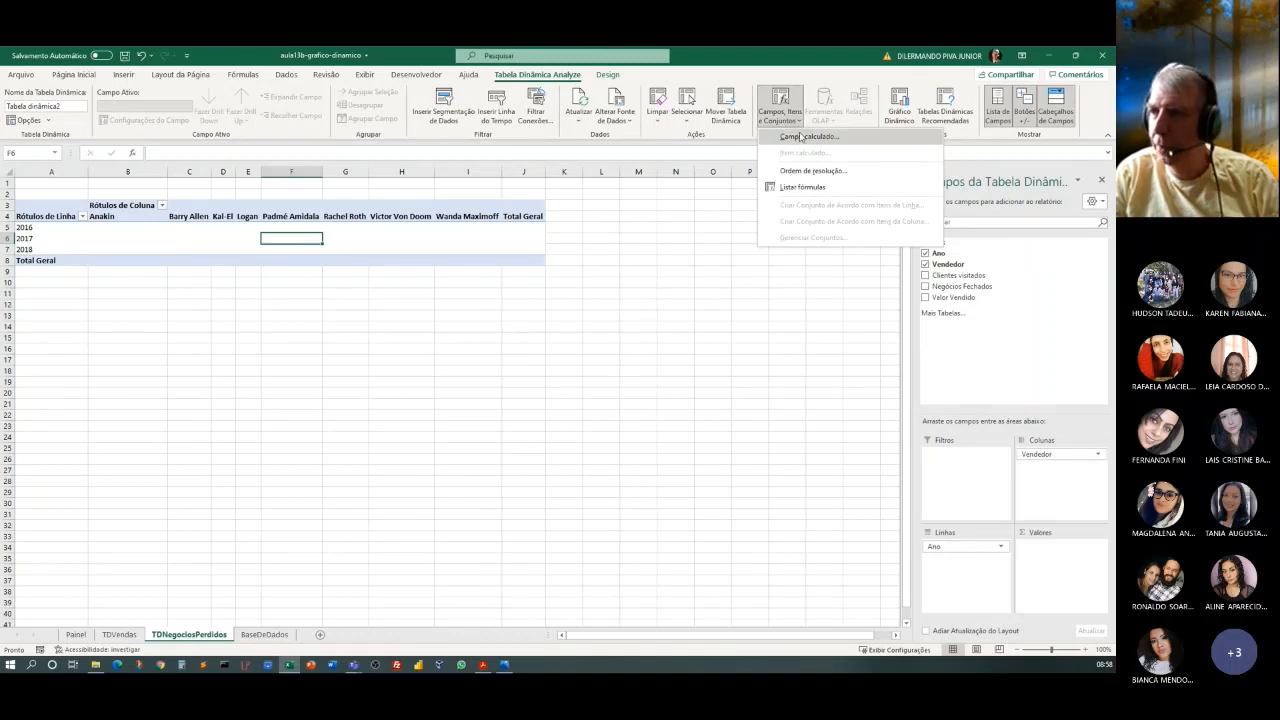
click(801, 136)
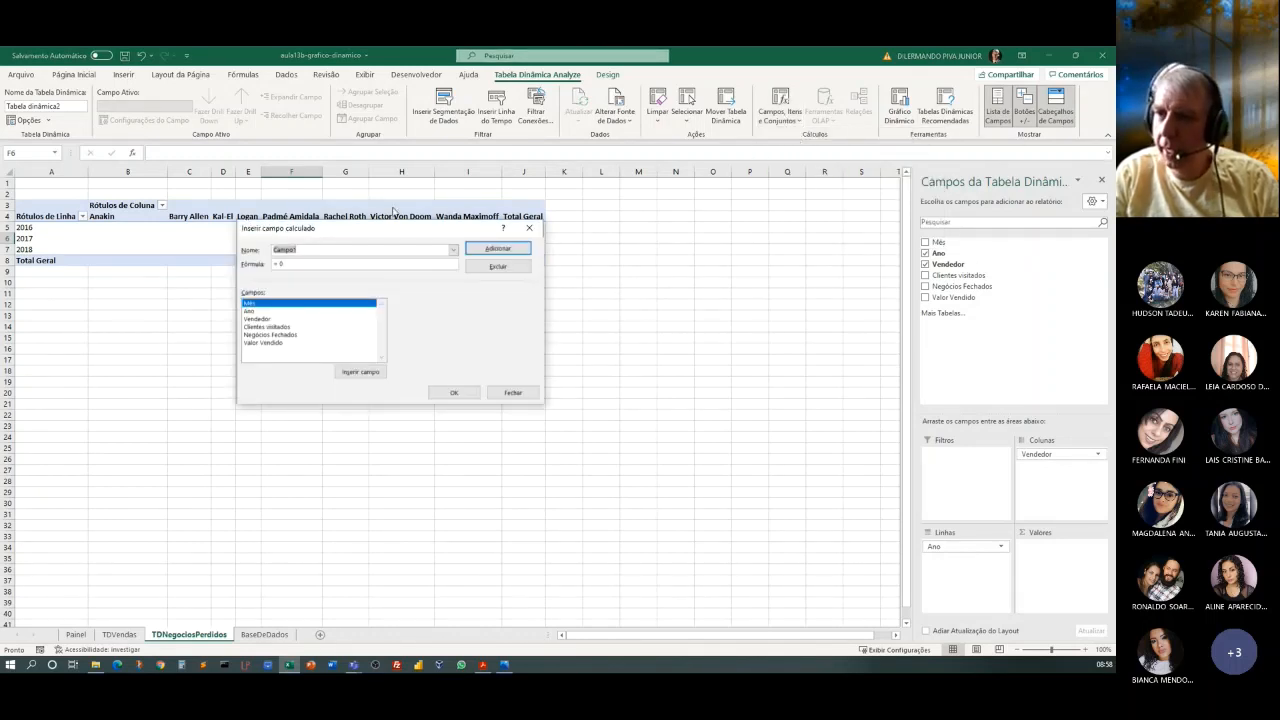
drag(362, 230, 469, 316)
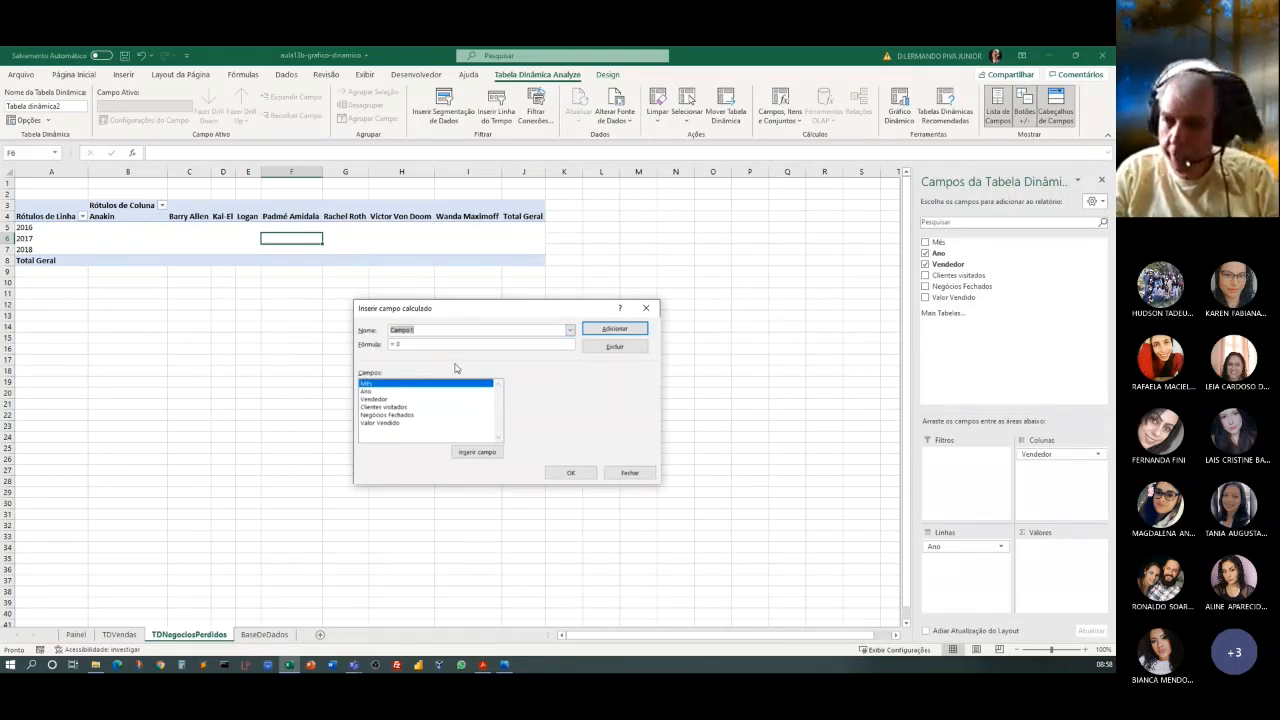
click(419, 330)
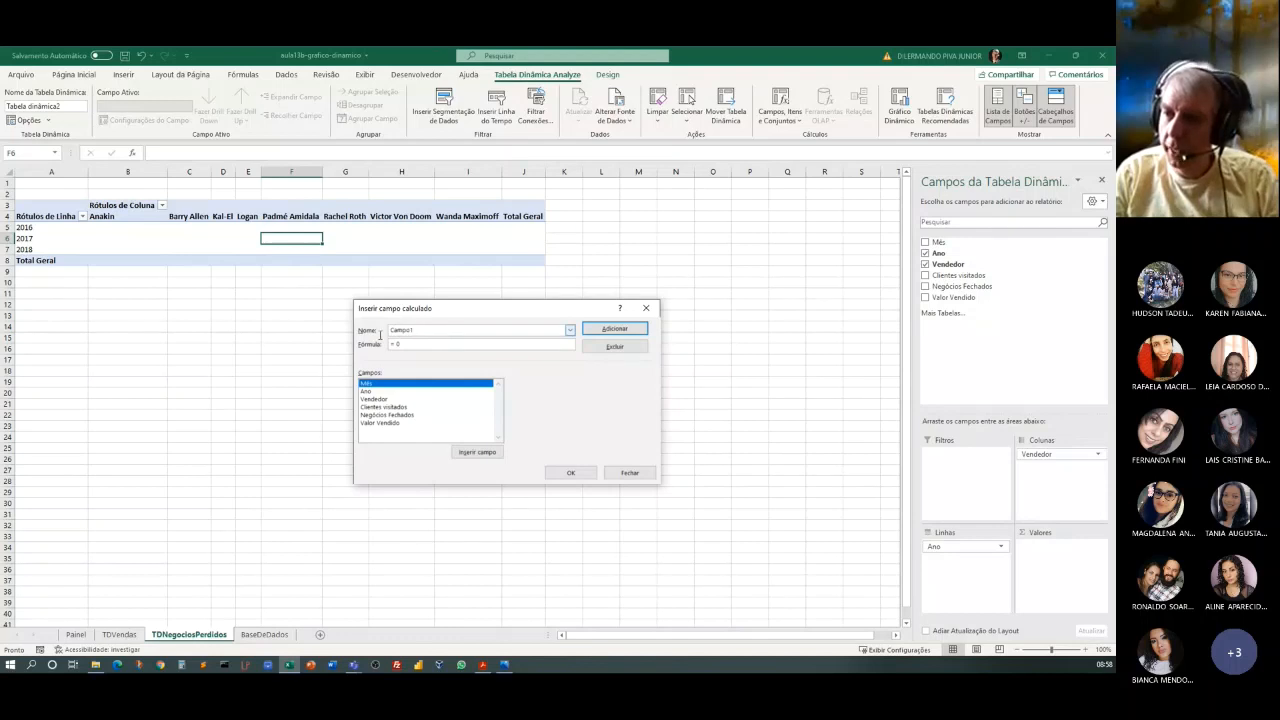
drag(380, 335, 373, 327)
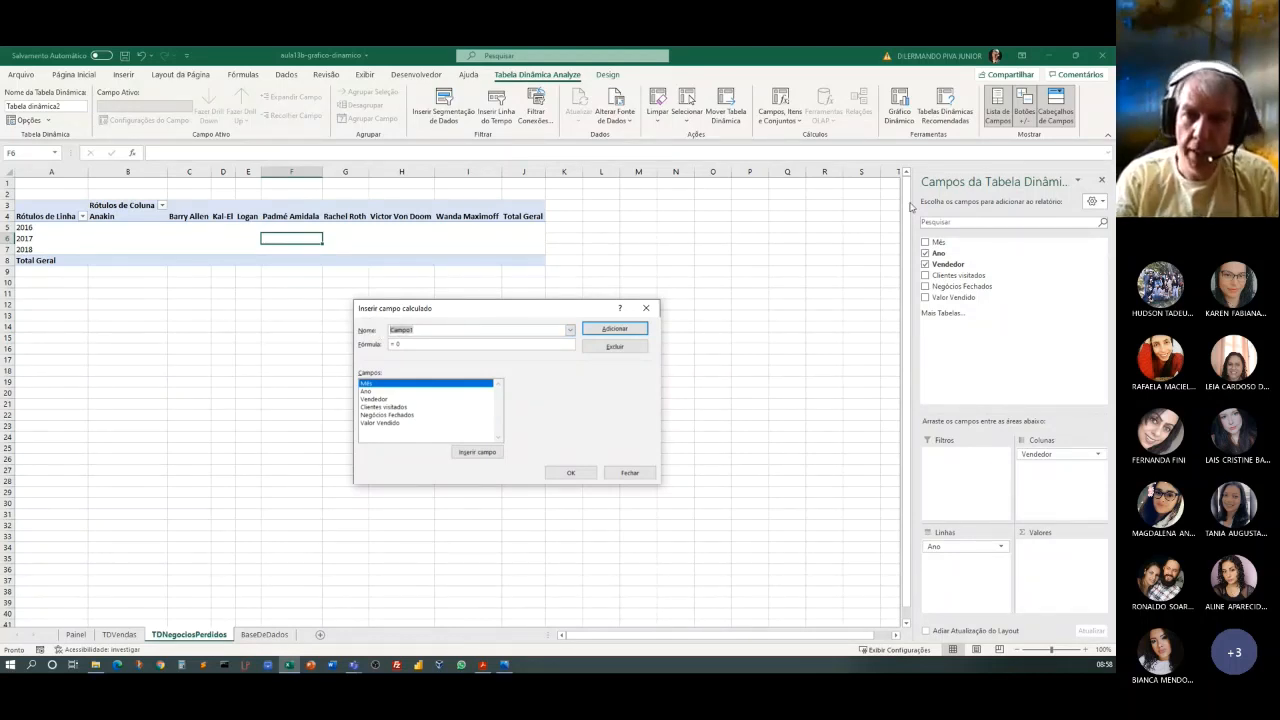
text(Ne)
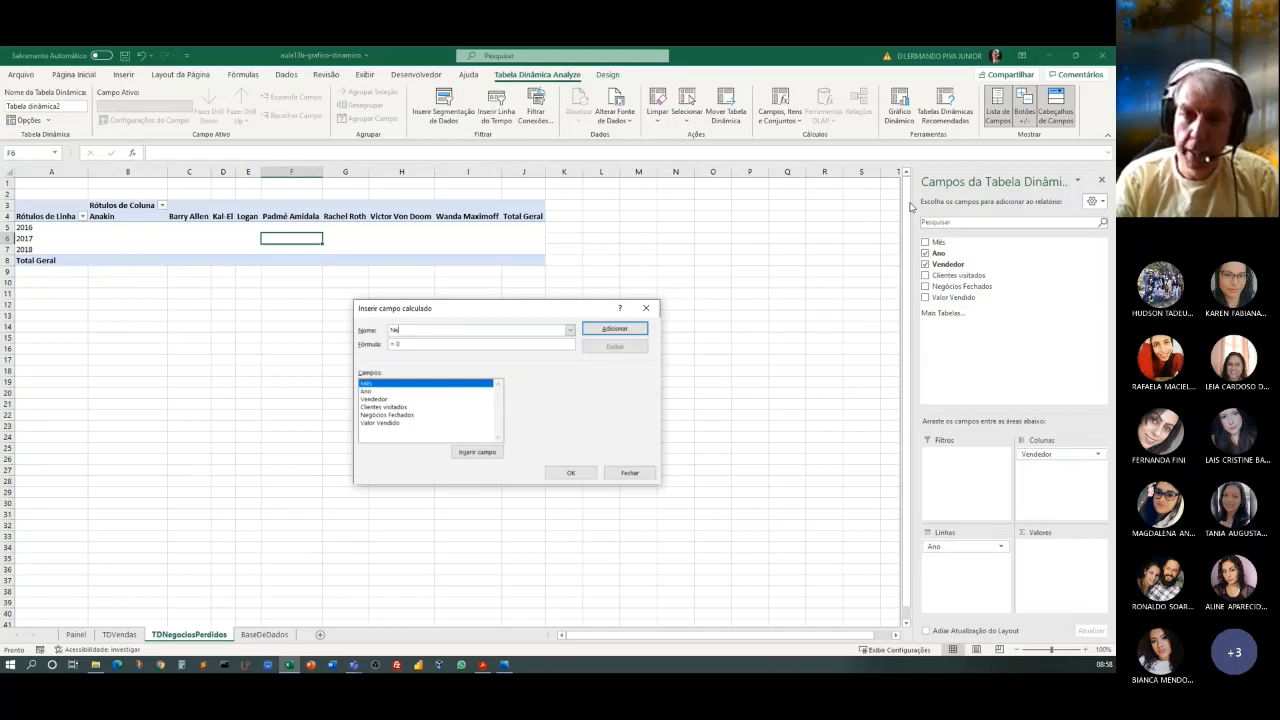
text(gó)
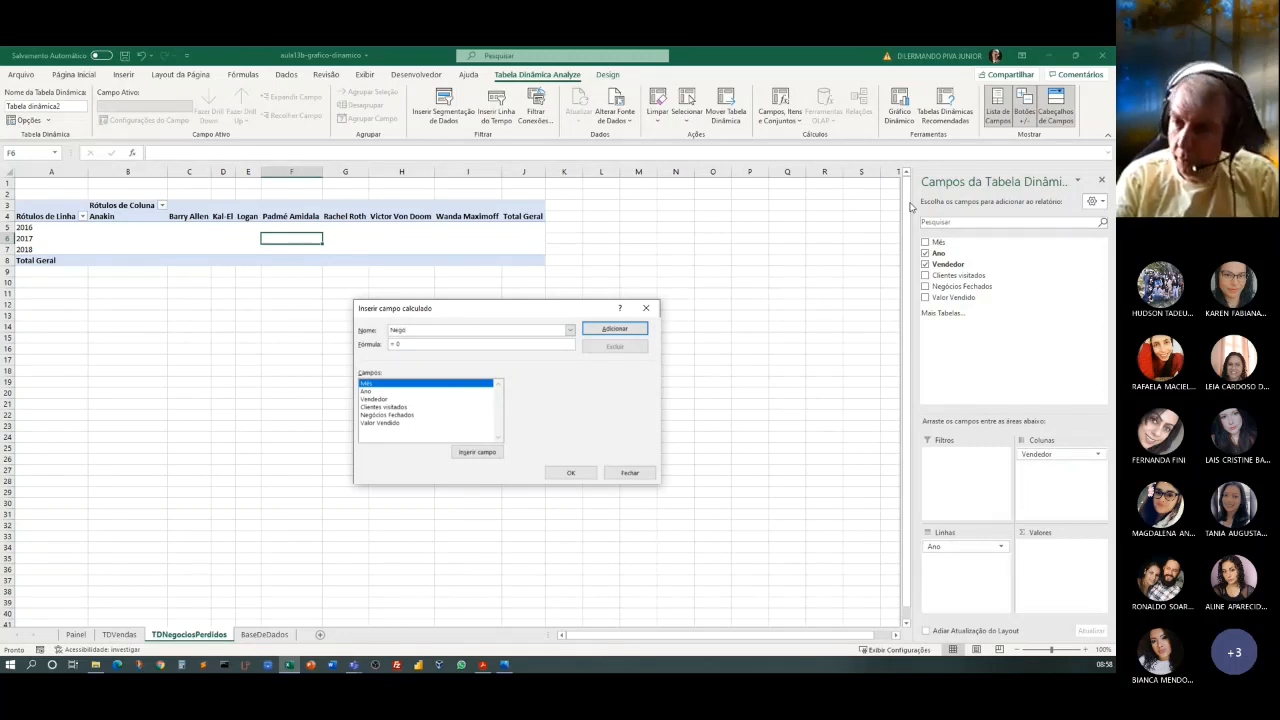
text(cios Perdi)
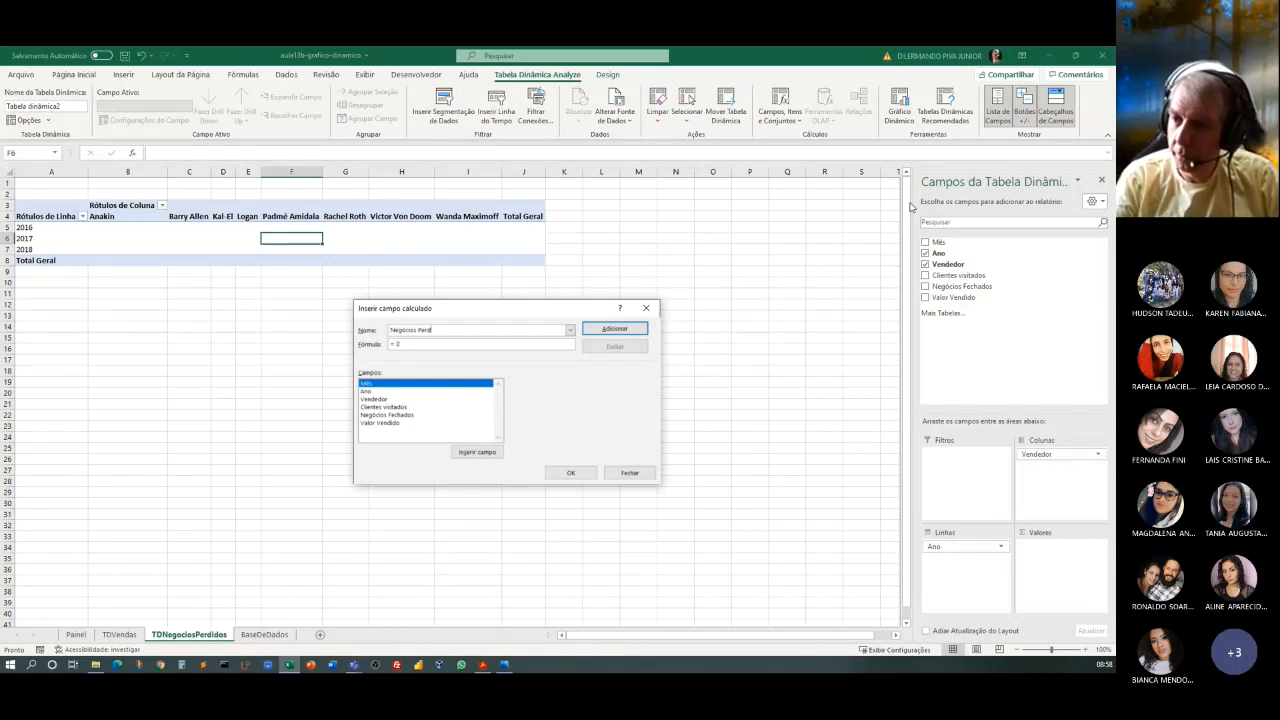
text(dos)
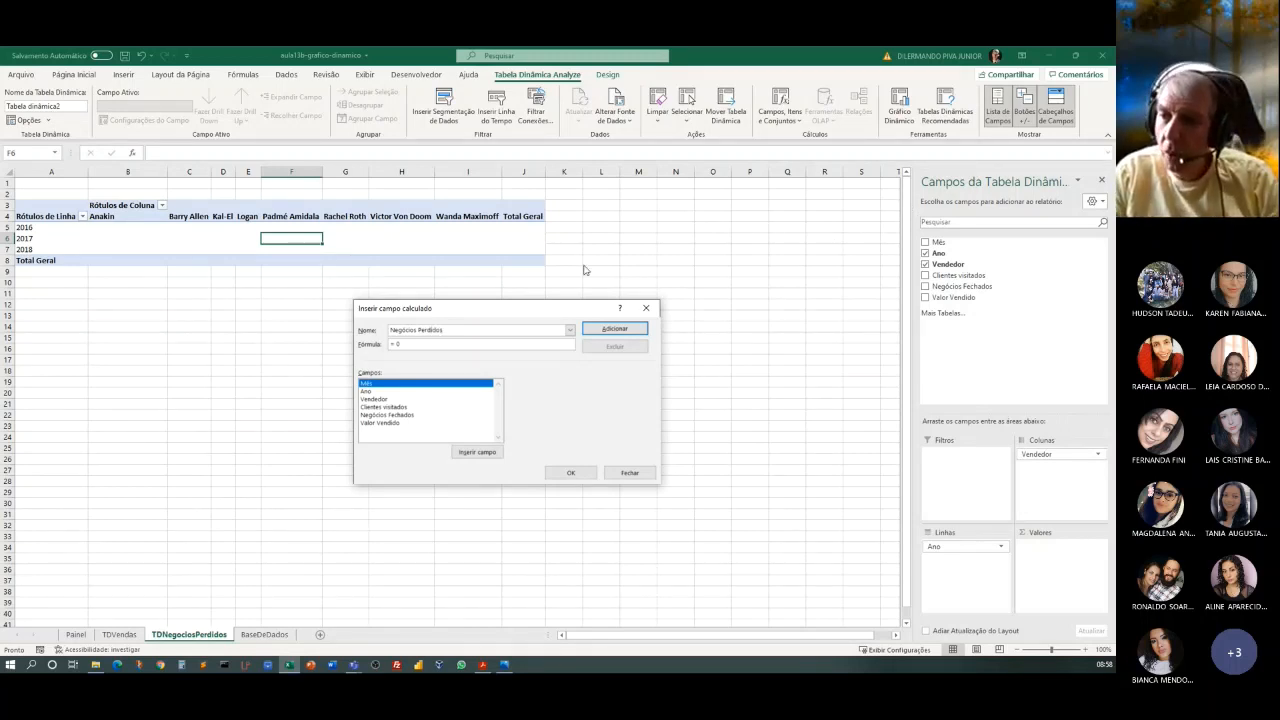
Set the calculated field's formula to = 'Clientes visitados' - 'Negócios Fechados' and add the field to the pivot table.
click(405, 343)
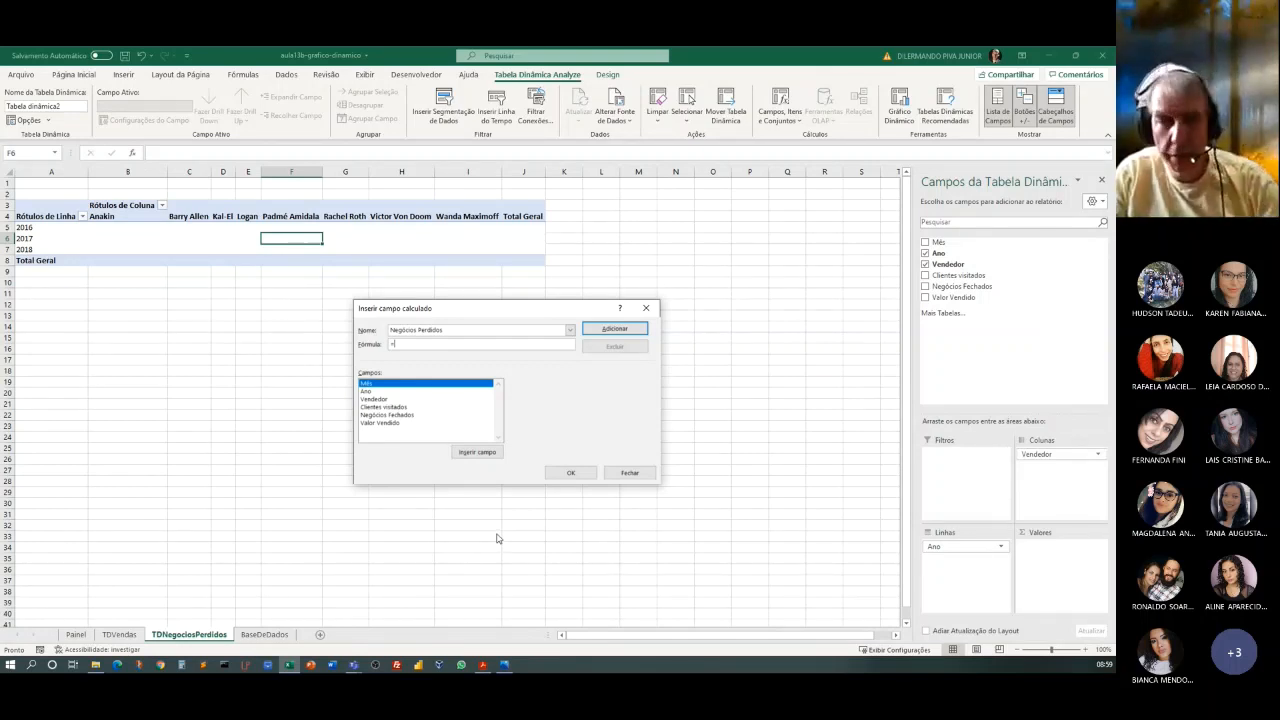
click(374, 408)
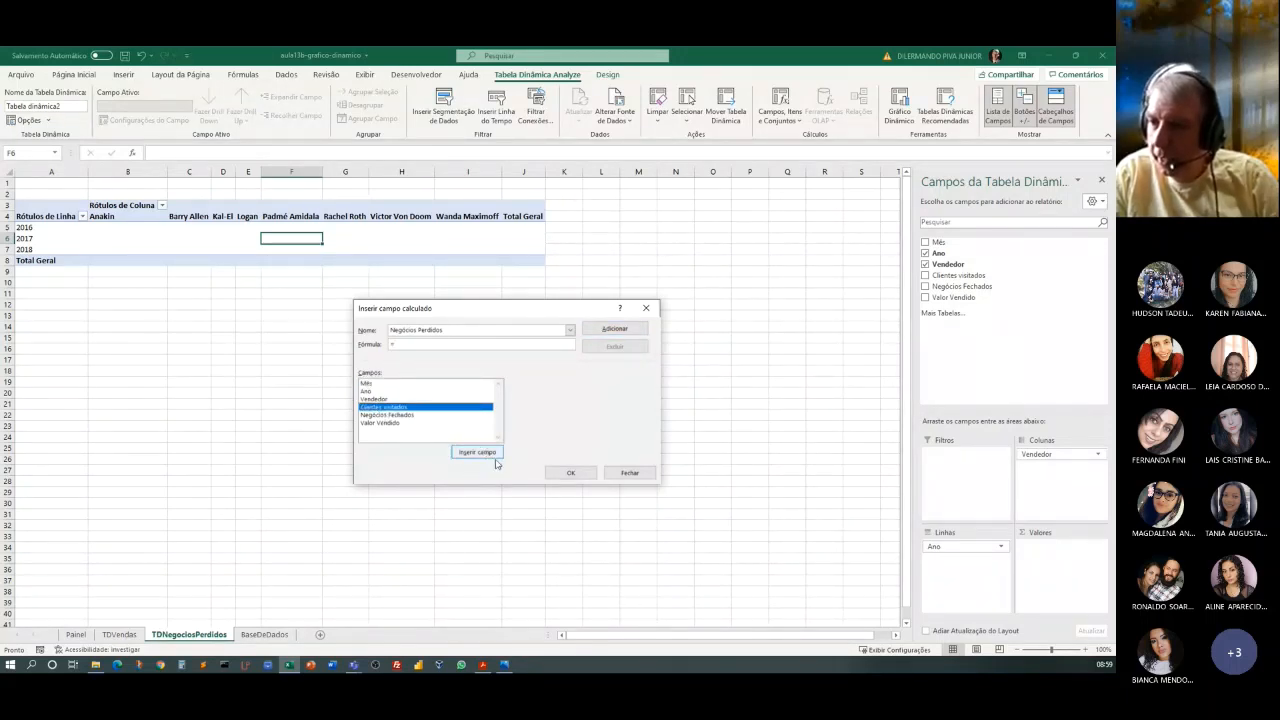
click(480, 453)
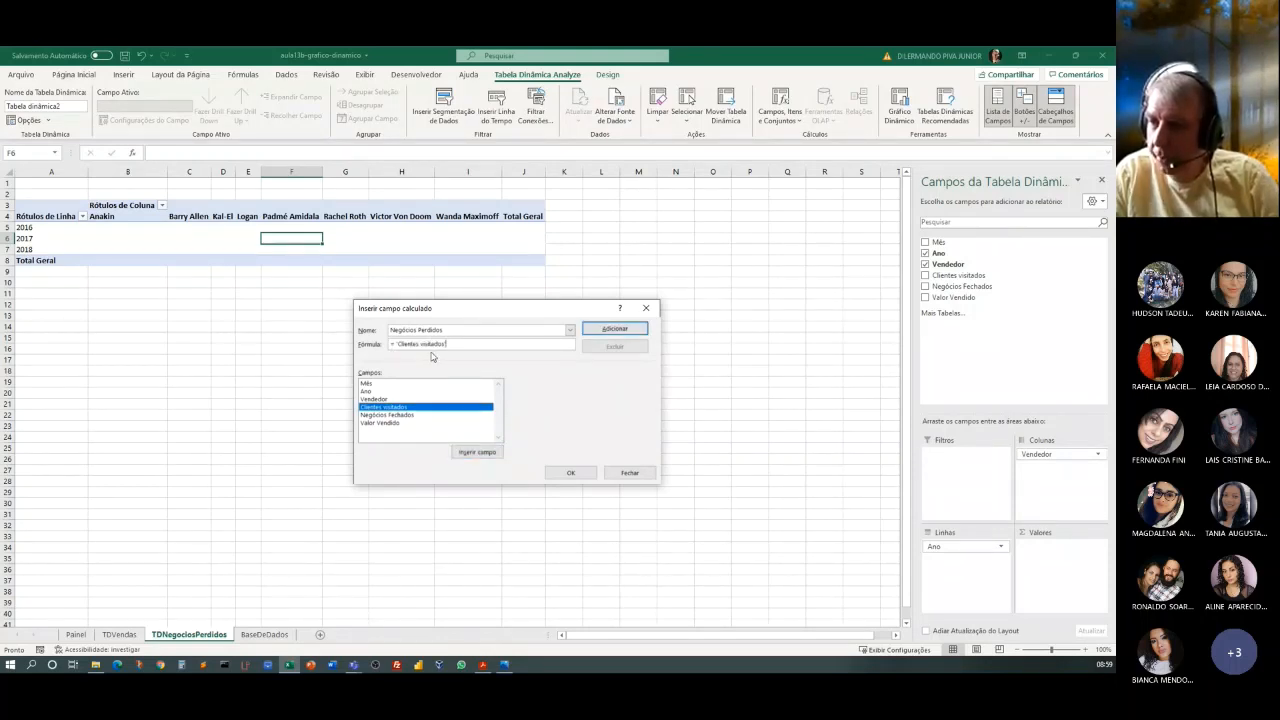
click(396, 414)
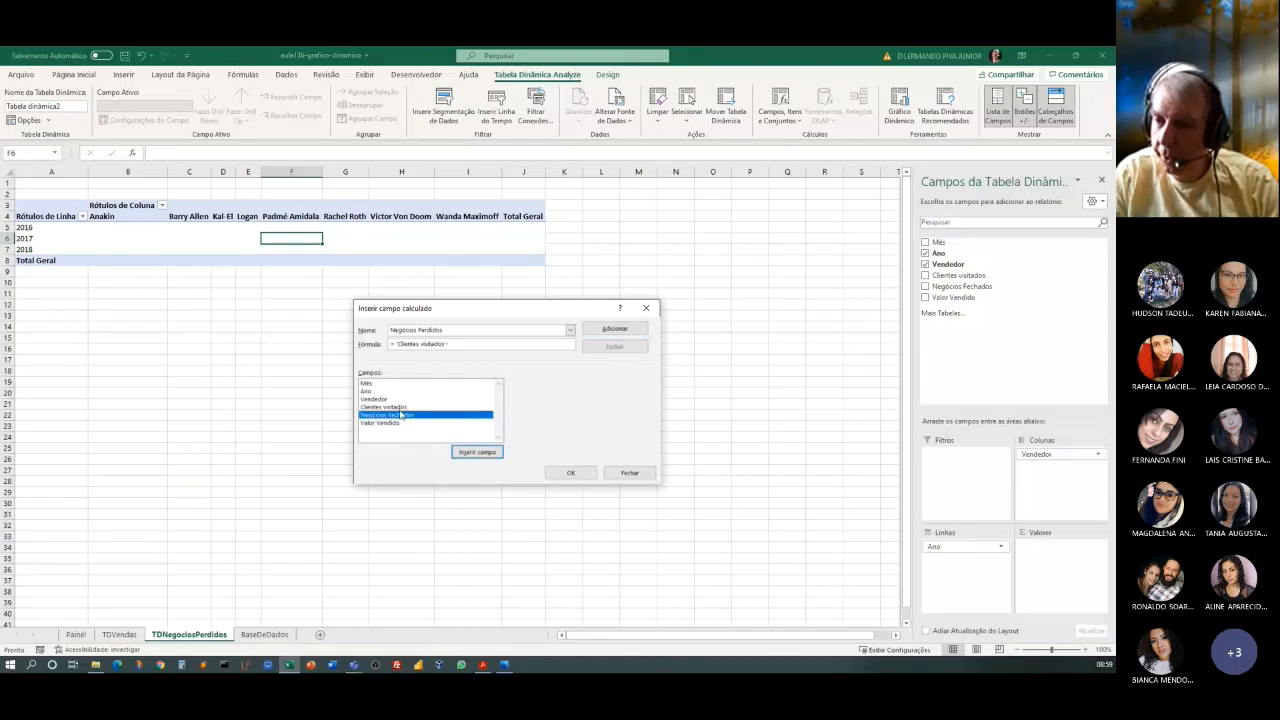
click(477, 452)
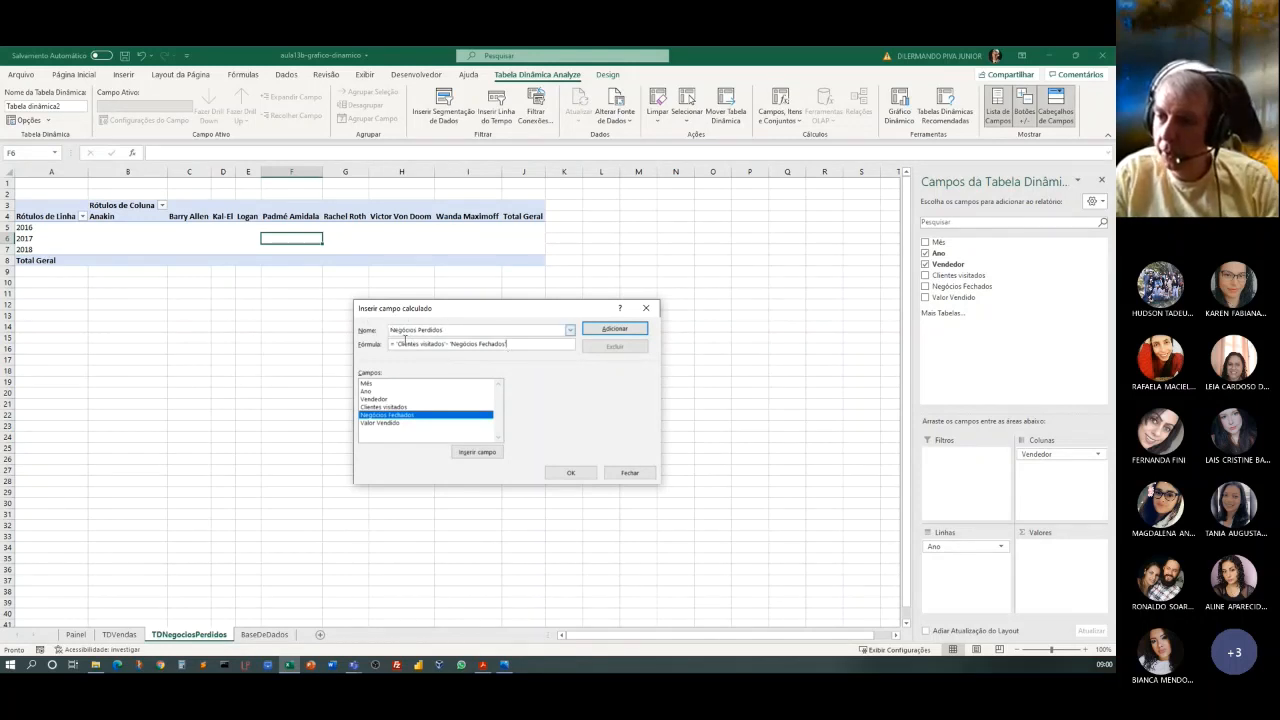
click(572, 471)
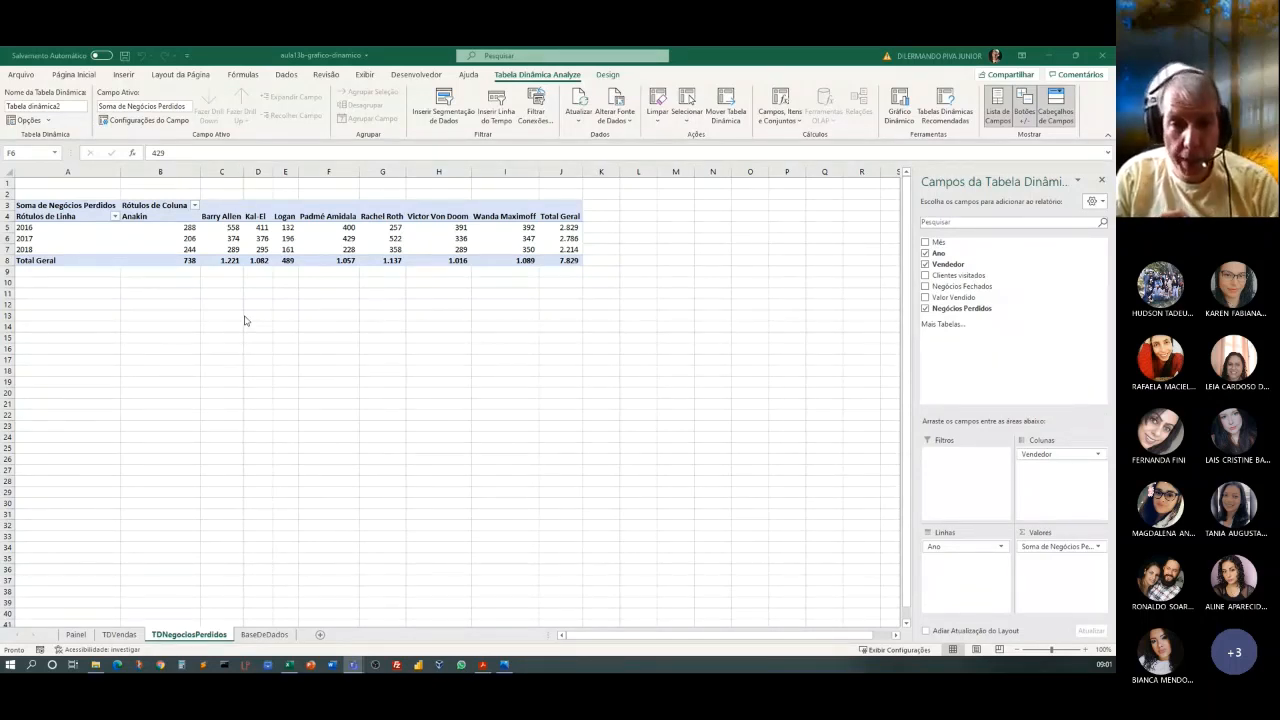
click(259, 236)
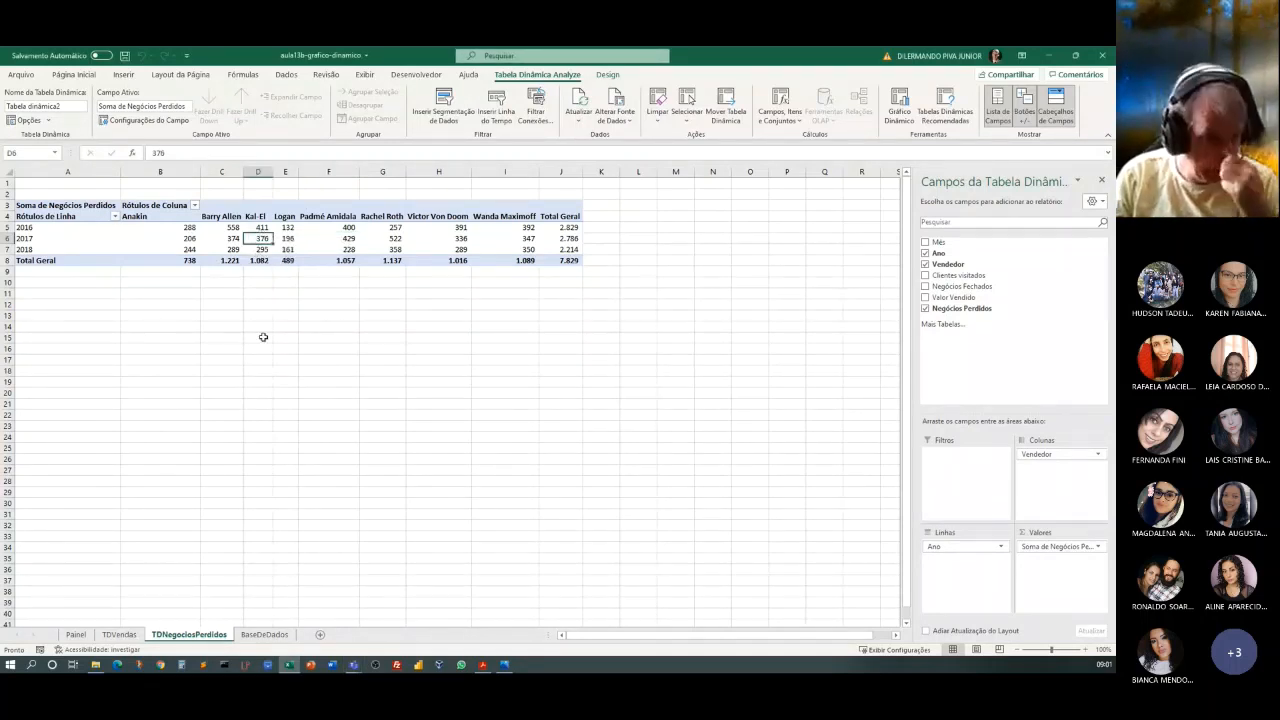
key(alt+Tab)
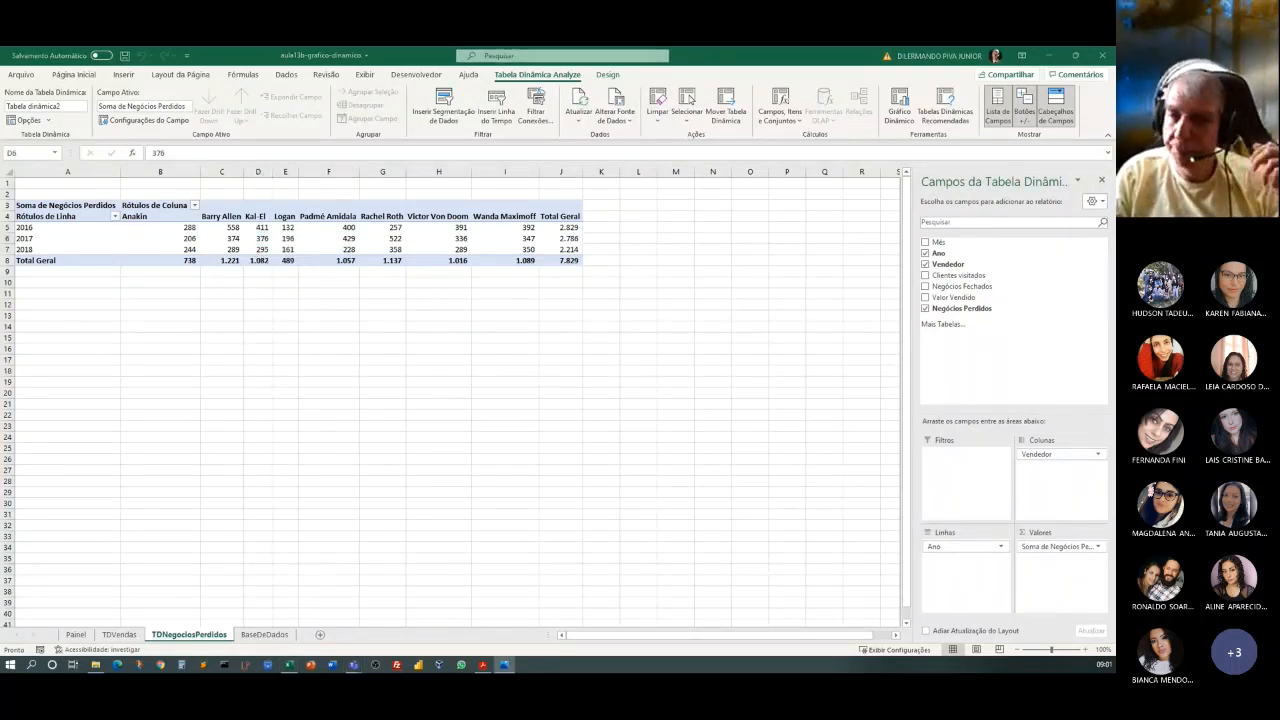
key(alt+Tab)
Insert a clustered bar (Barras Agrupadas) pivot chart from the lost-deals pivot table.
click(220, 236)
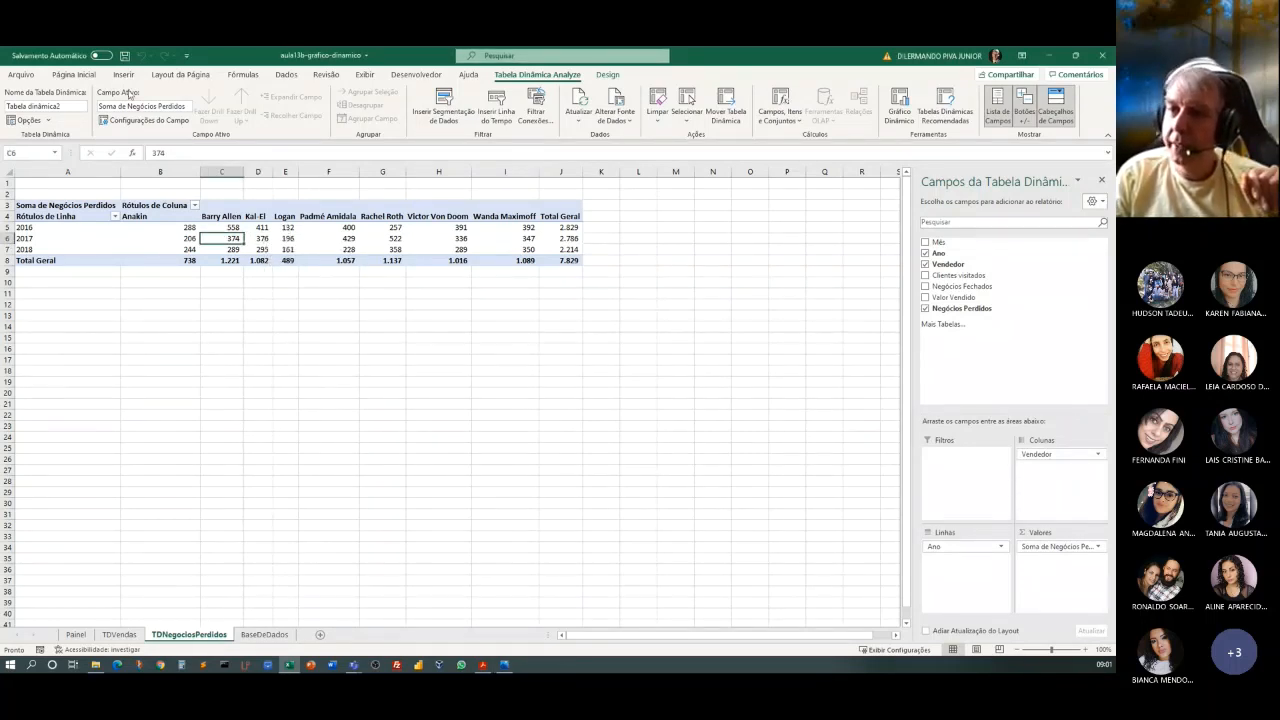
click(123, 75)
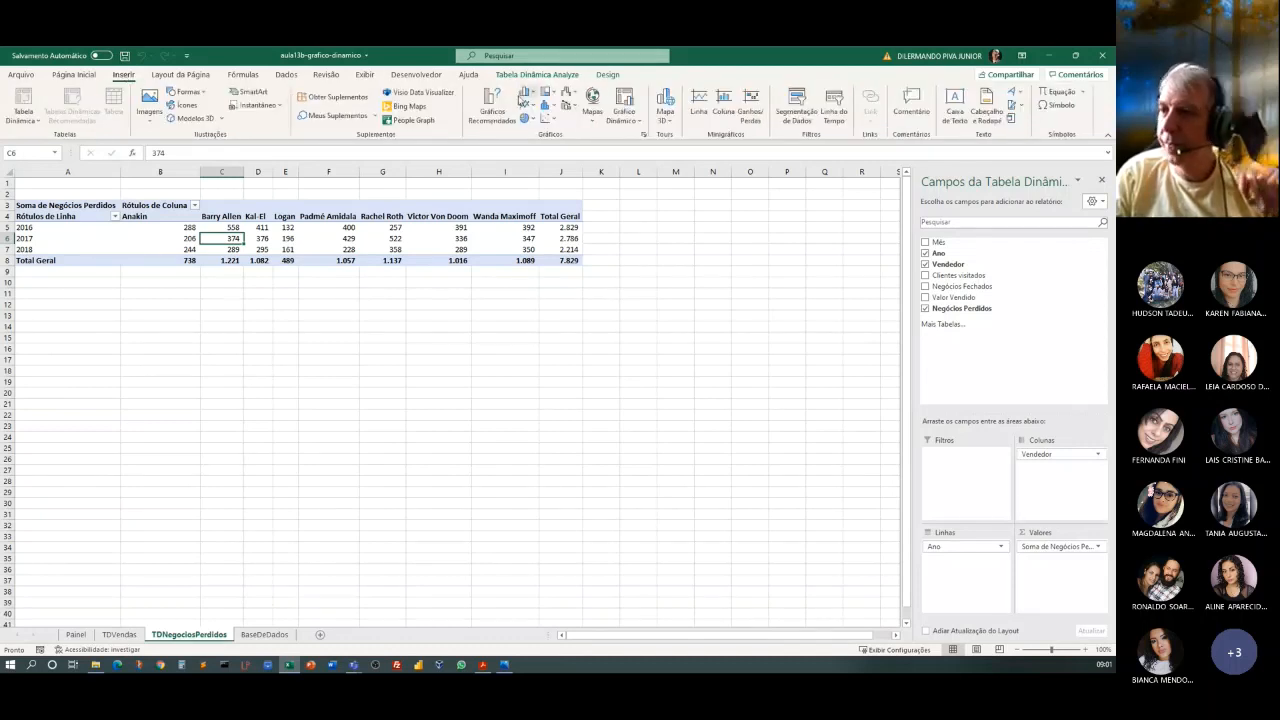
click(623, 118)
click(652, 136)
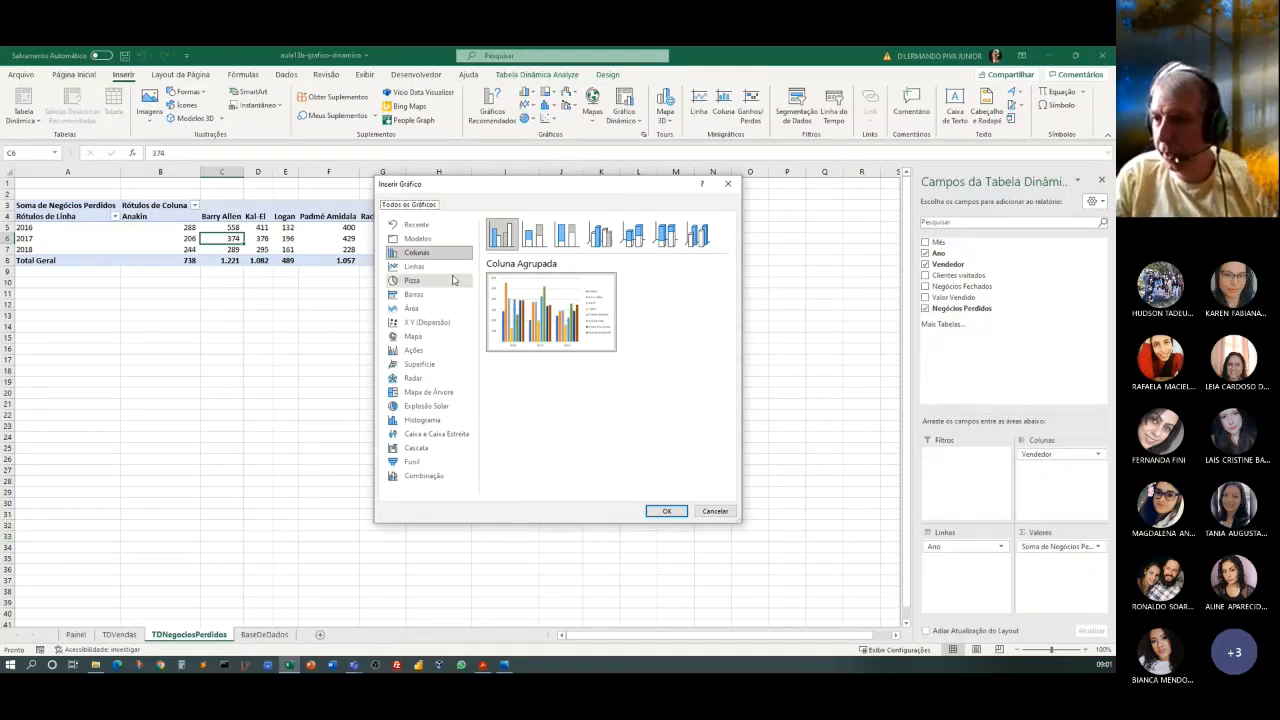
click(413, 294)
mouse_move(537, 313)
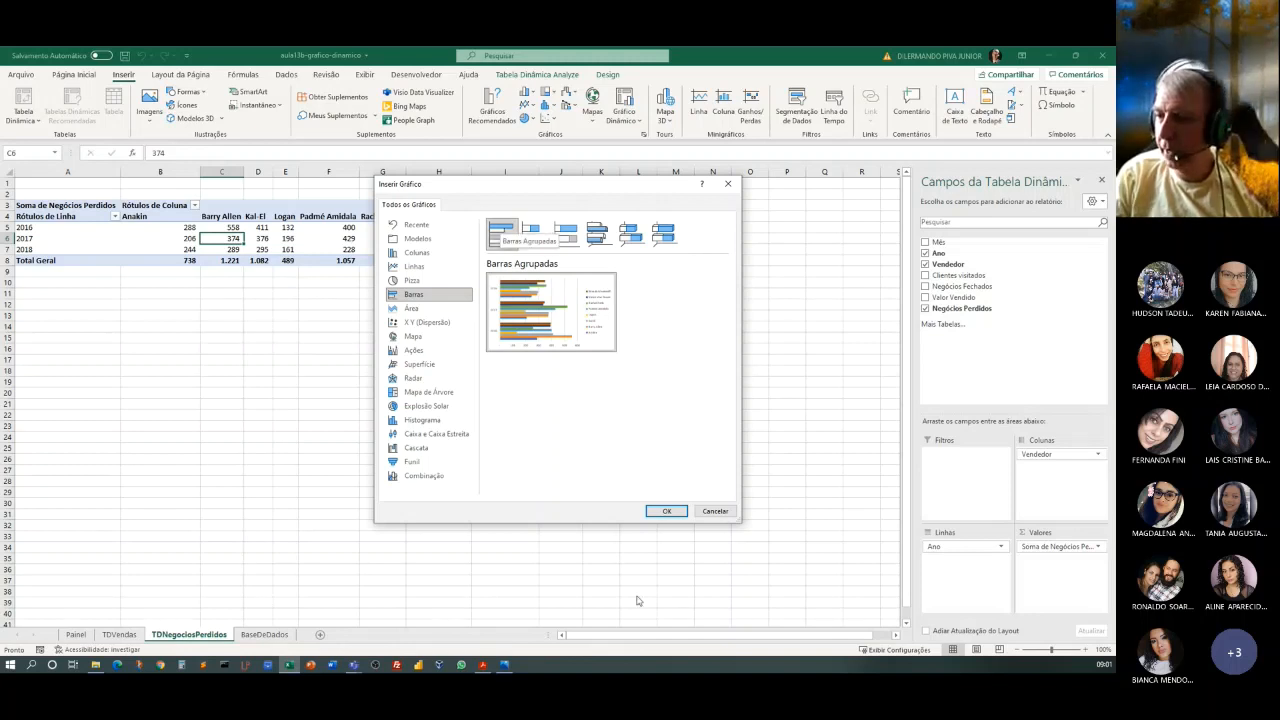
click(665, 510)
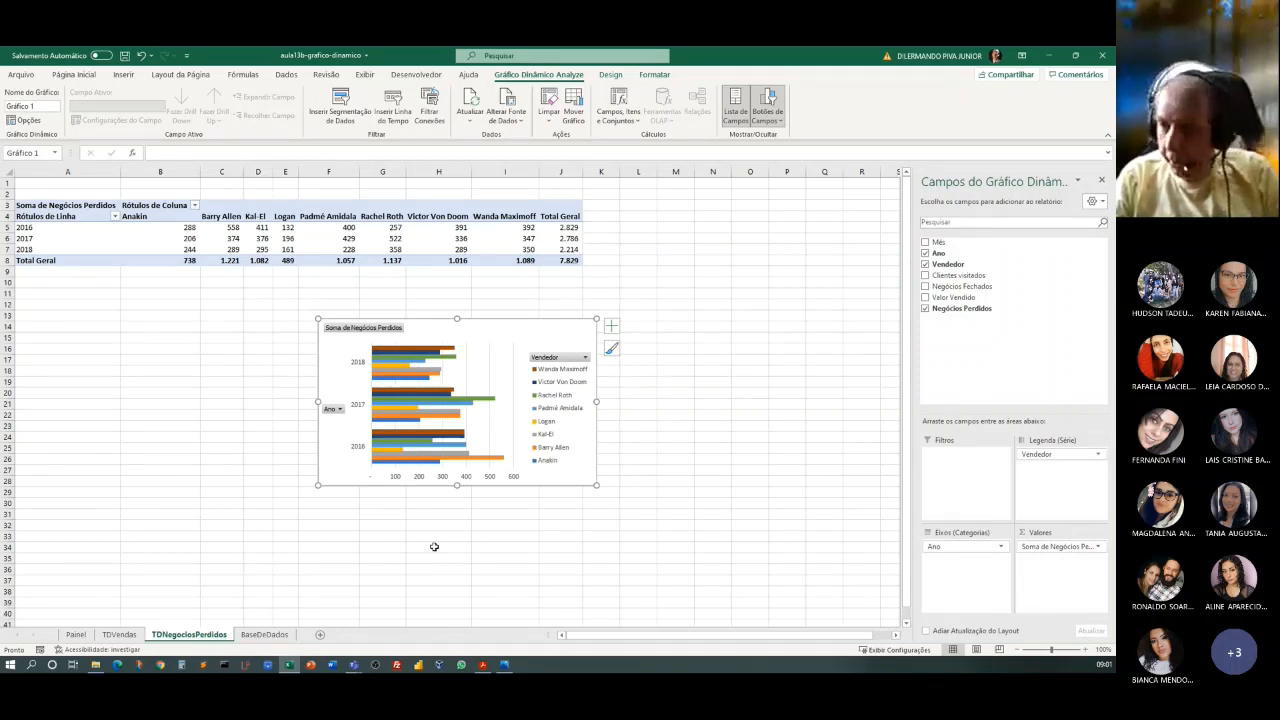
Move the lost-deals bar chart from TDNegociosPerdidos to the Painel sheet, placing it at cell E4.
key(Delete)
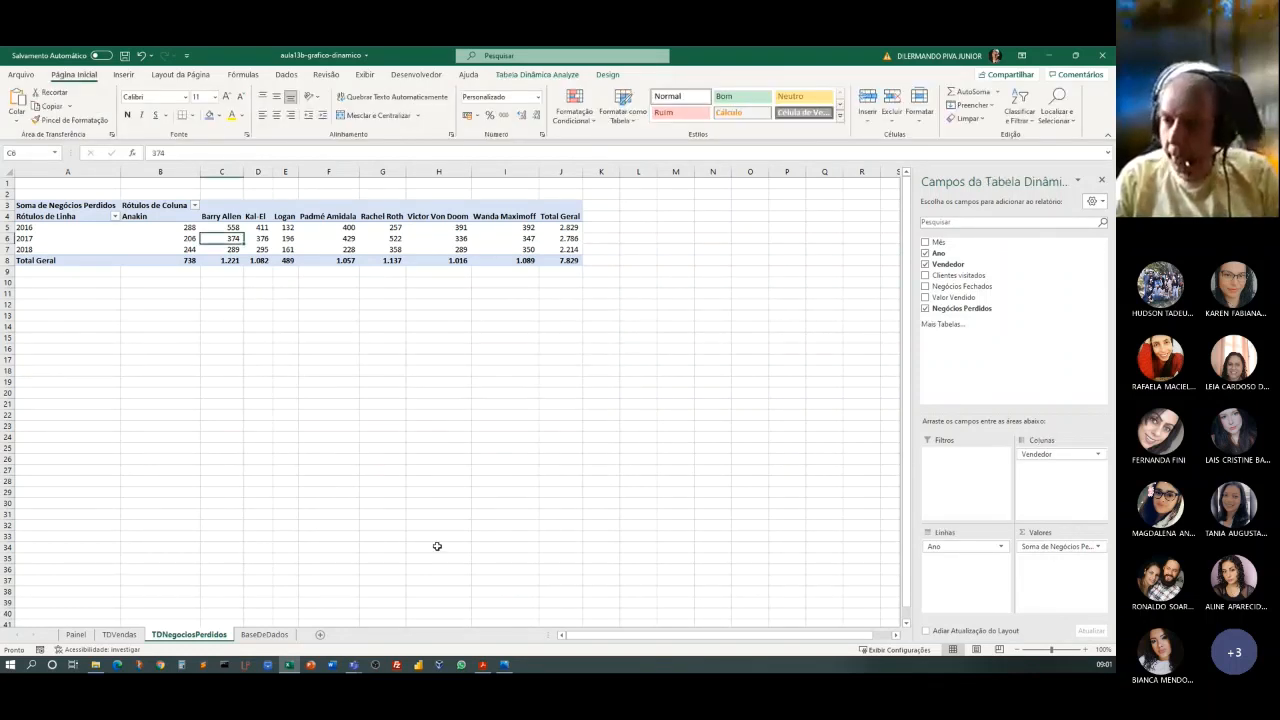
click(77, 640)
click(216, 252)
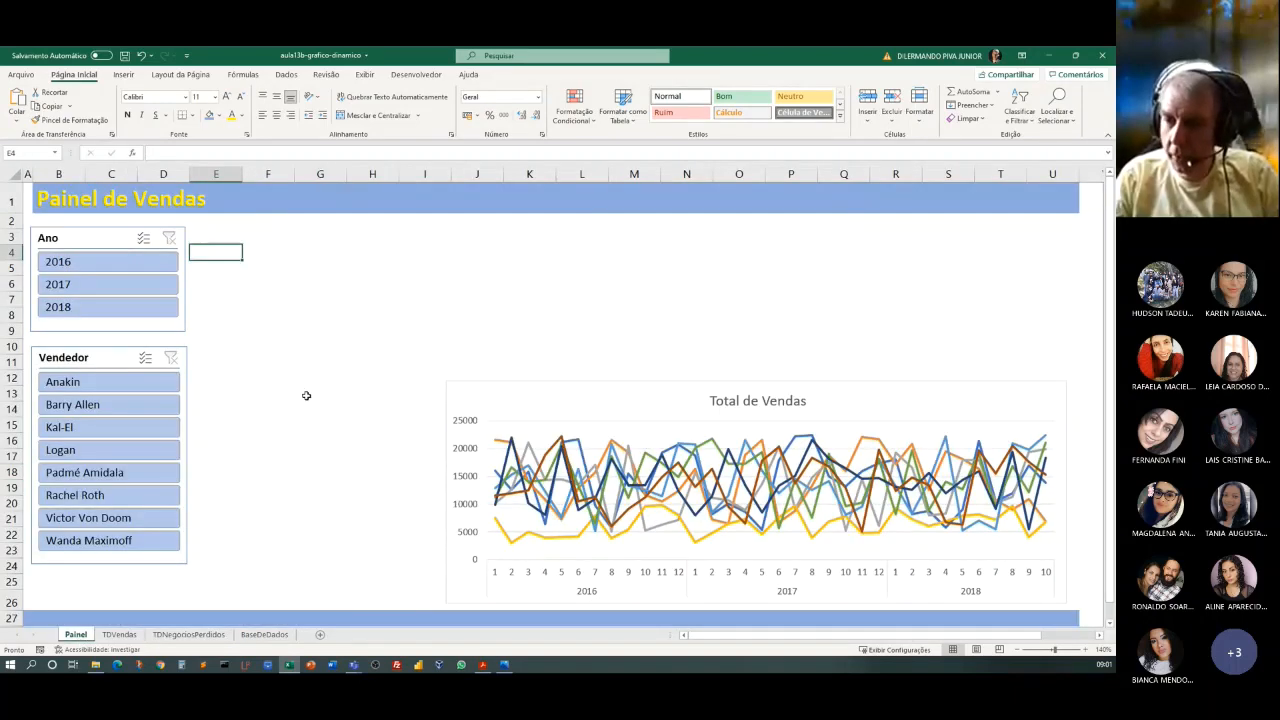
key(ctrl+v)
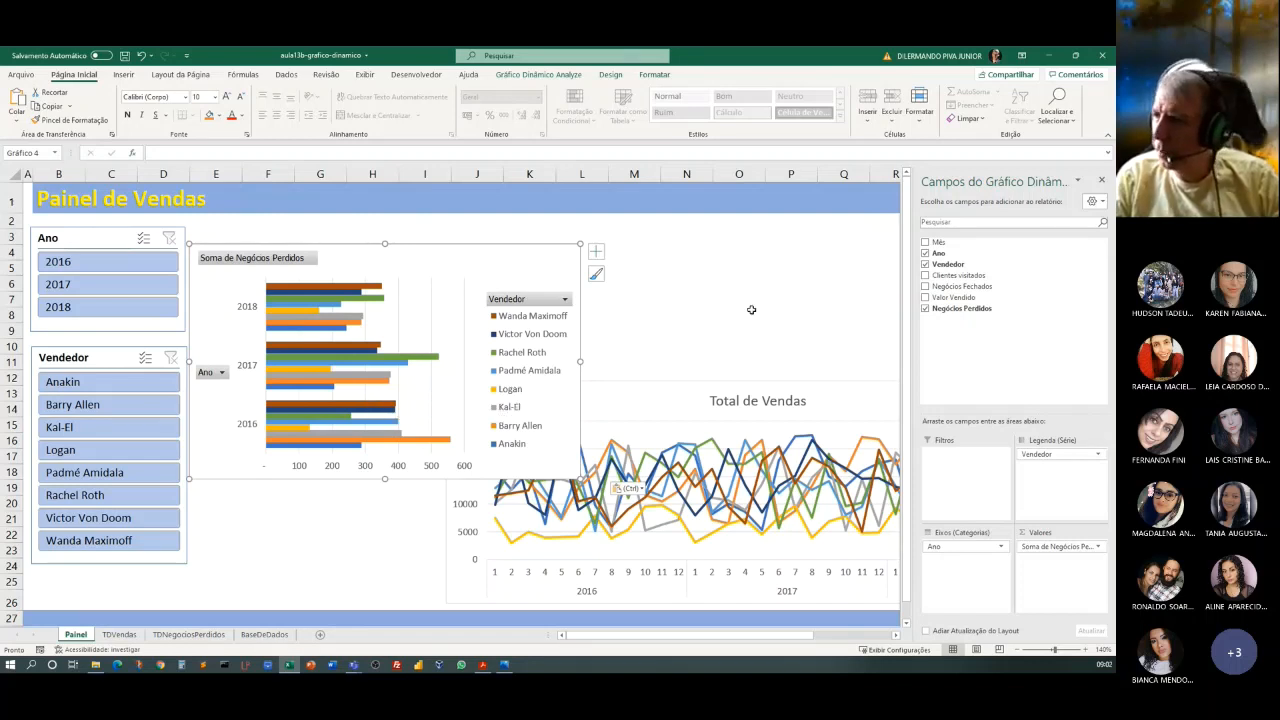
Close the chart field list and hide all field buttons on the lost-deals bar chart.
click(1102, 181)
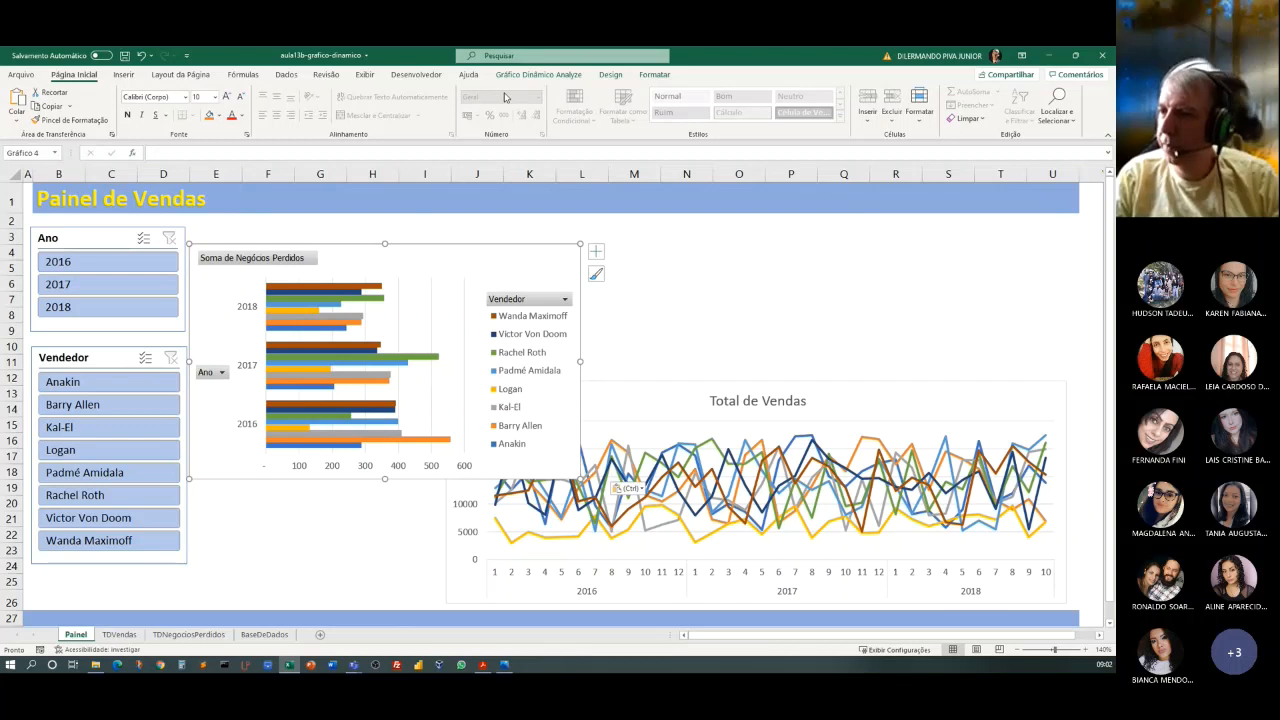
click(558, 76)
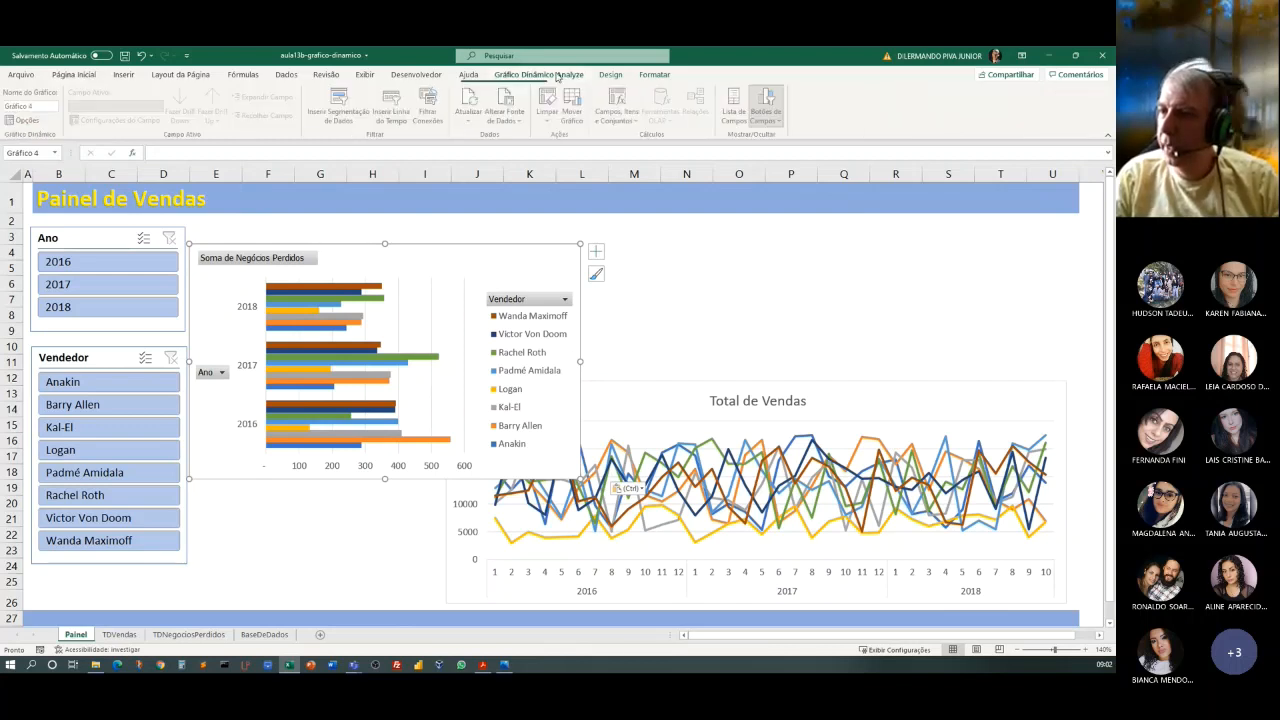
click(770, 118)
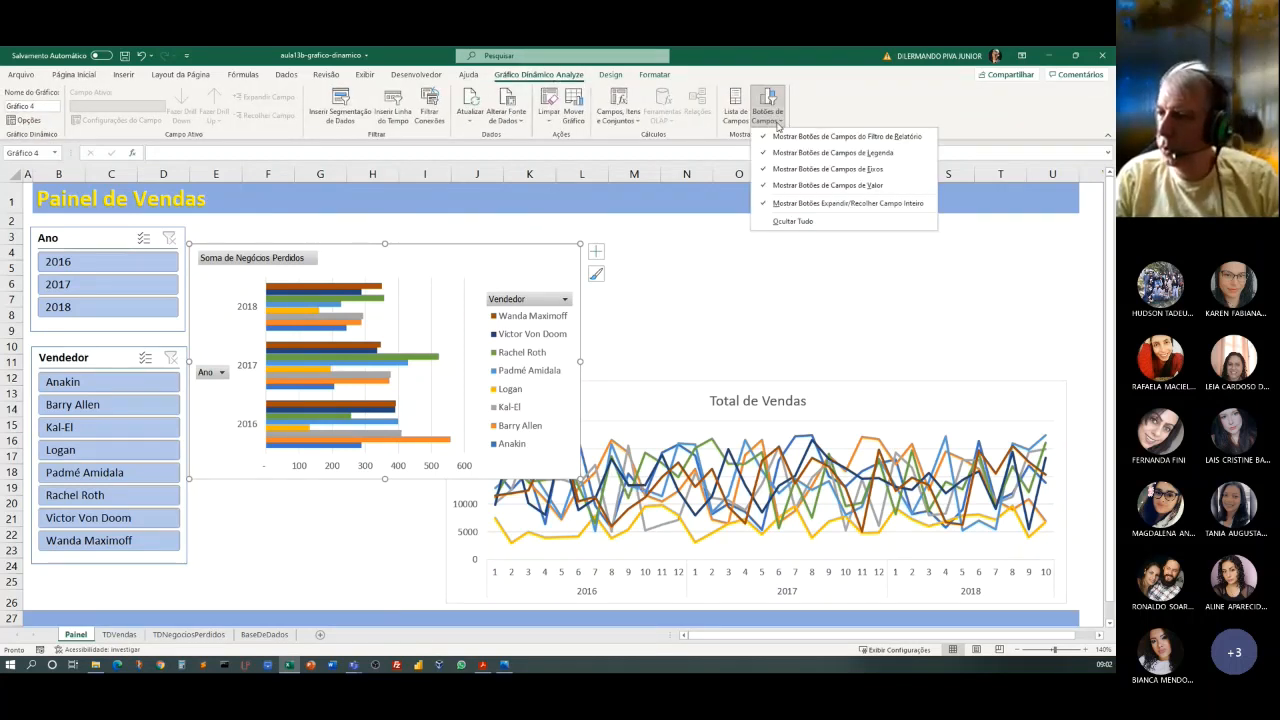
click(782, 221)
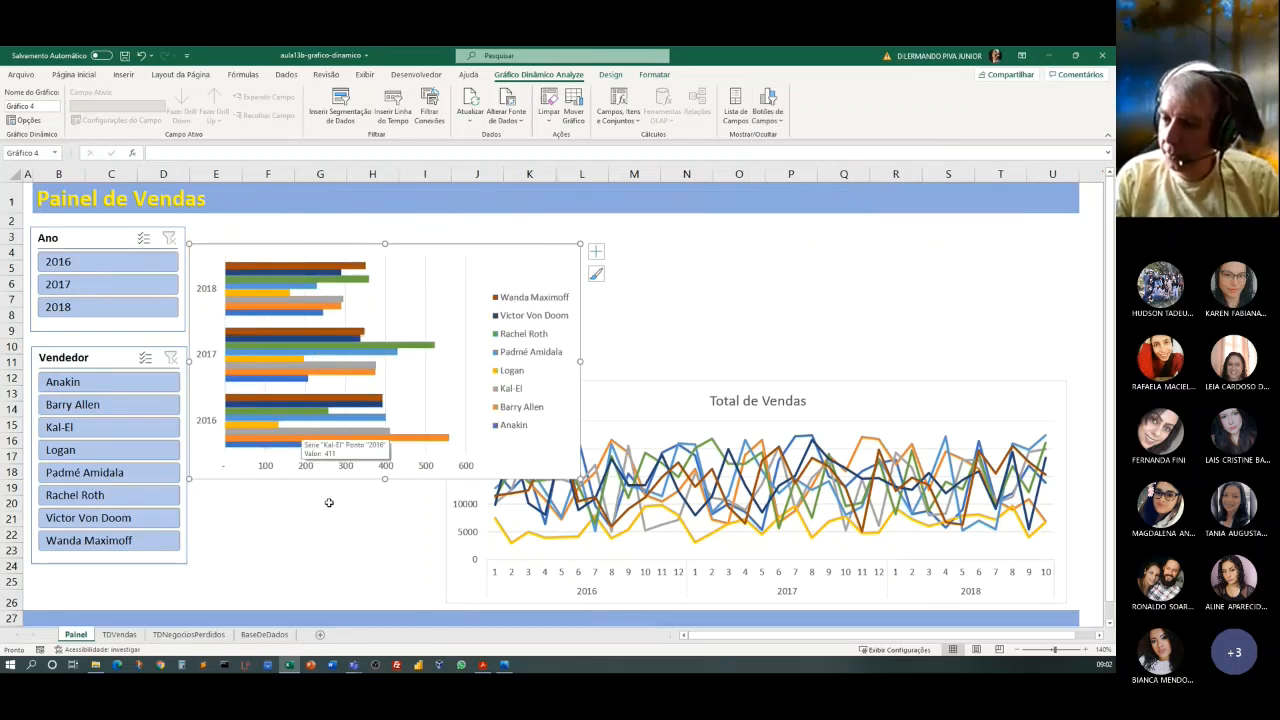
Resize the lost-deals bar chart to span about rows 3 to 26 and columns E to I, beside the slicers.
drag(386, 479, 390, 601)
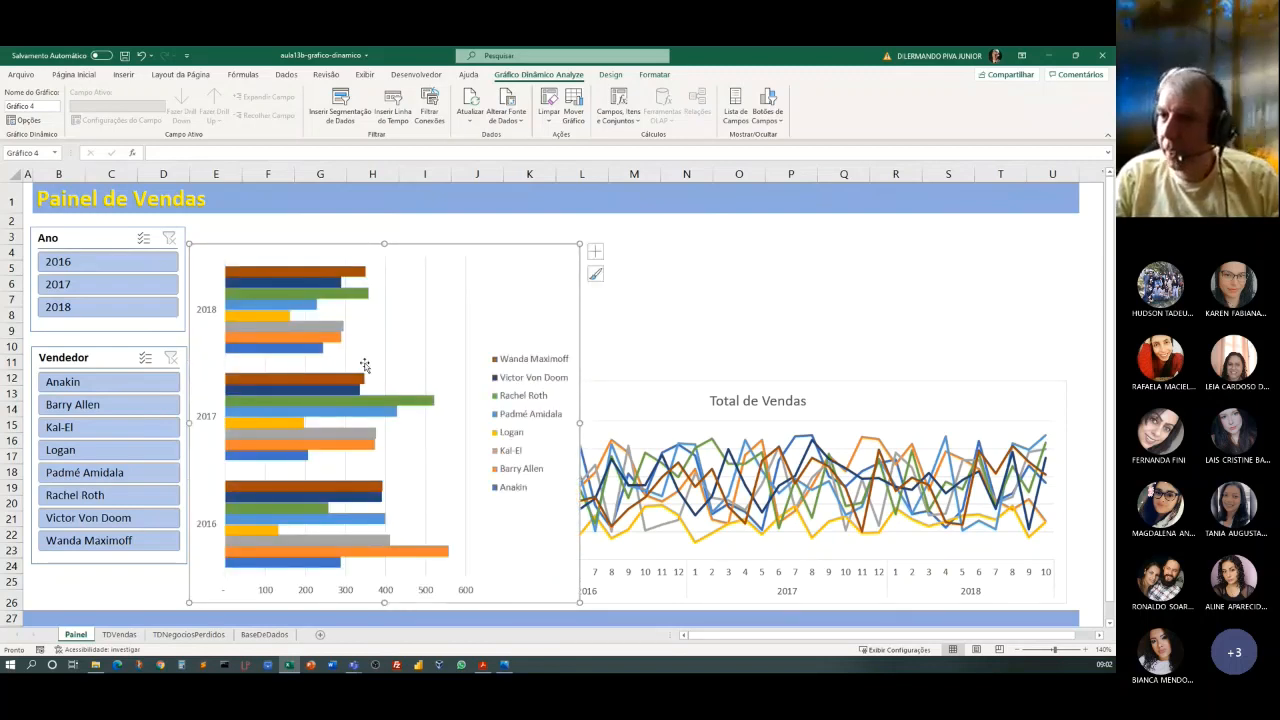
drag(385, 245, 383, 227)
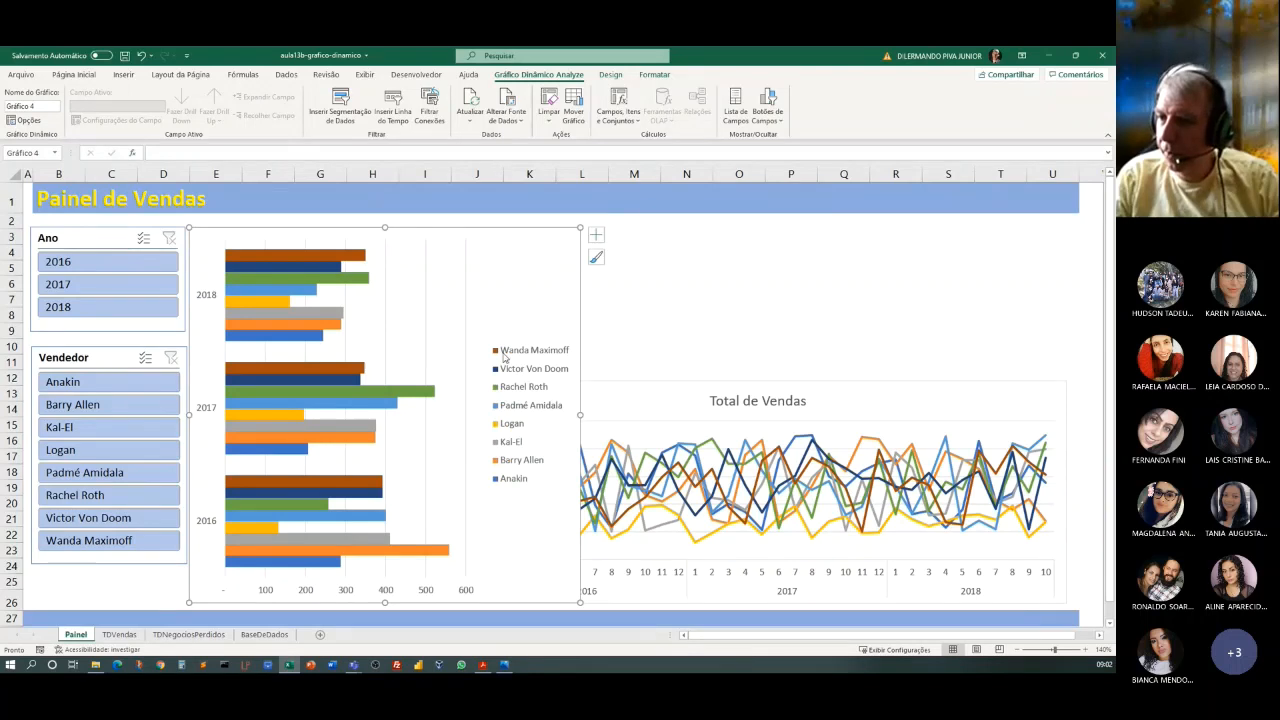
drag(580, 413, 439, 414)
Pull in the left edge of the Total de Vendas chart and widen the lost-deals chart into the freed space.
click(515, 417)
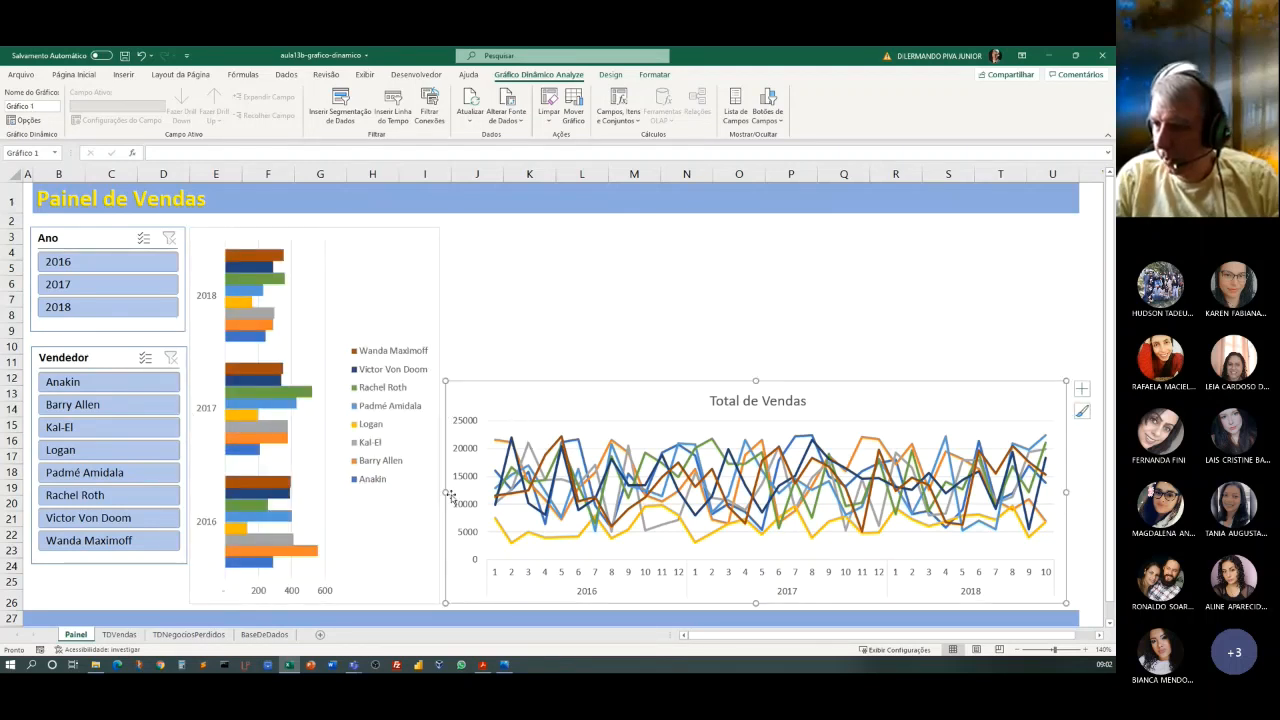
drag(446, 491, 462, 487)
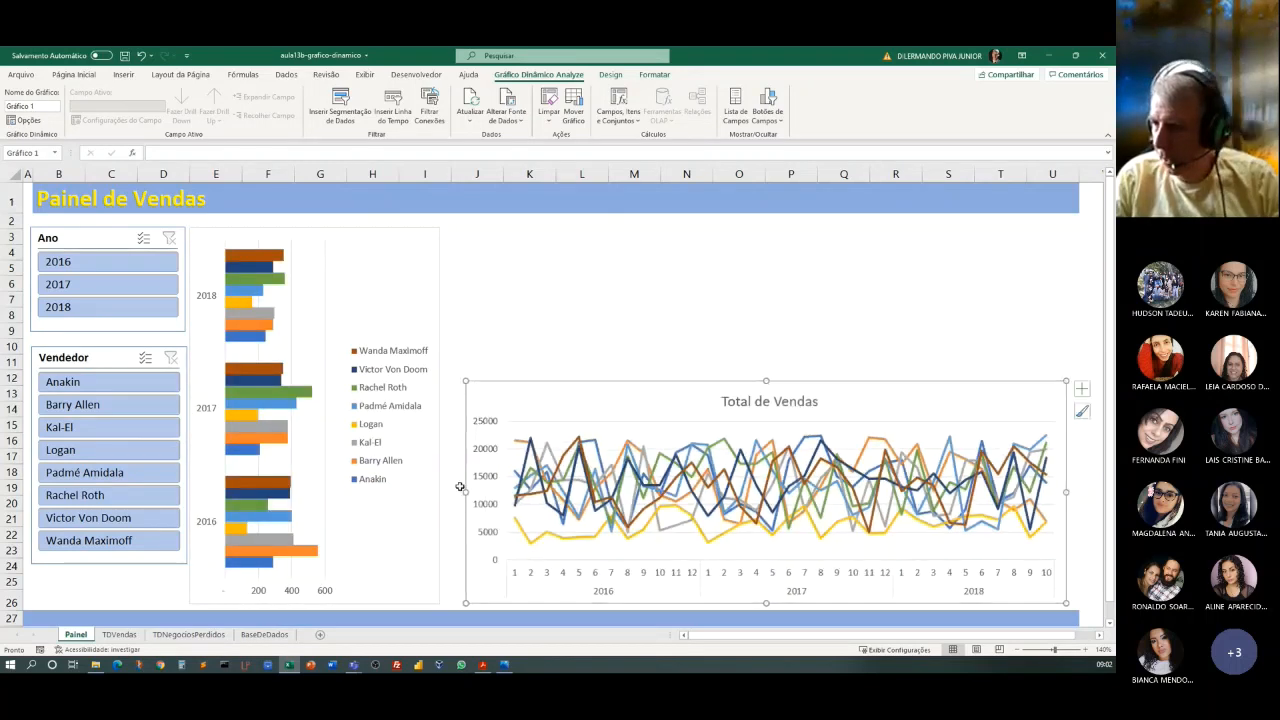
click(434, 408)
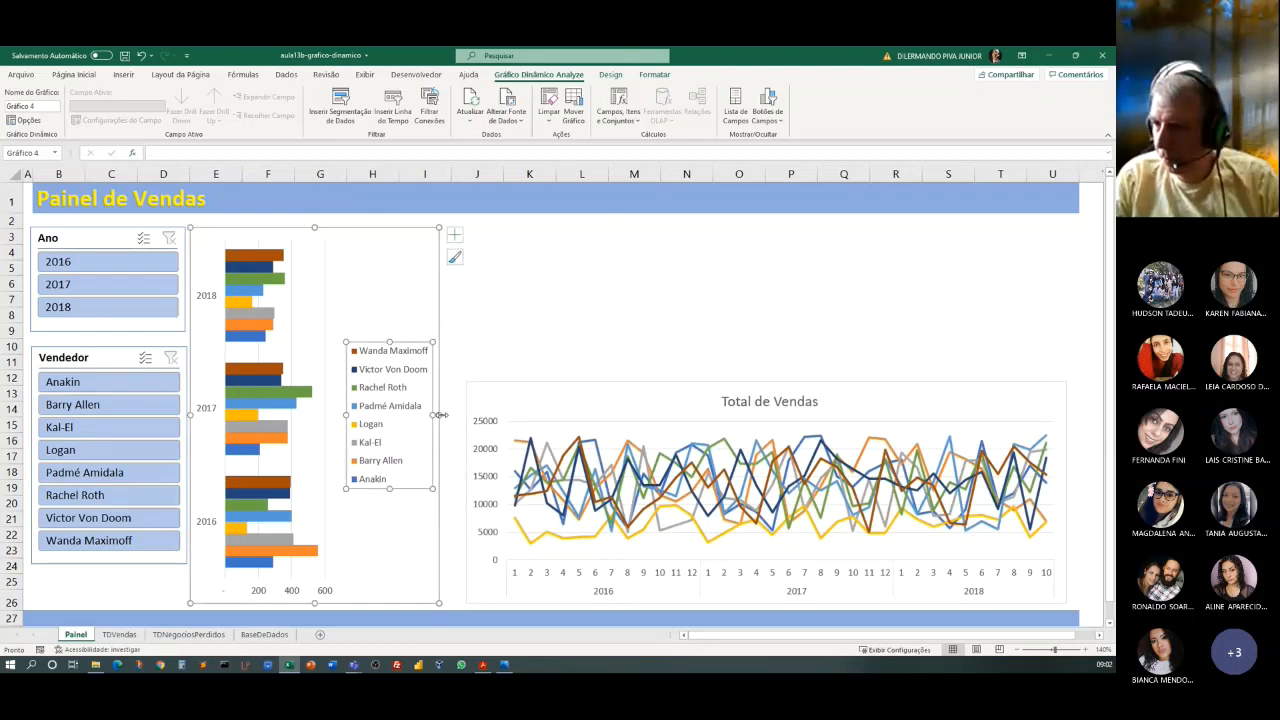
drag(444, 413, 460, 415)
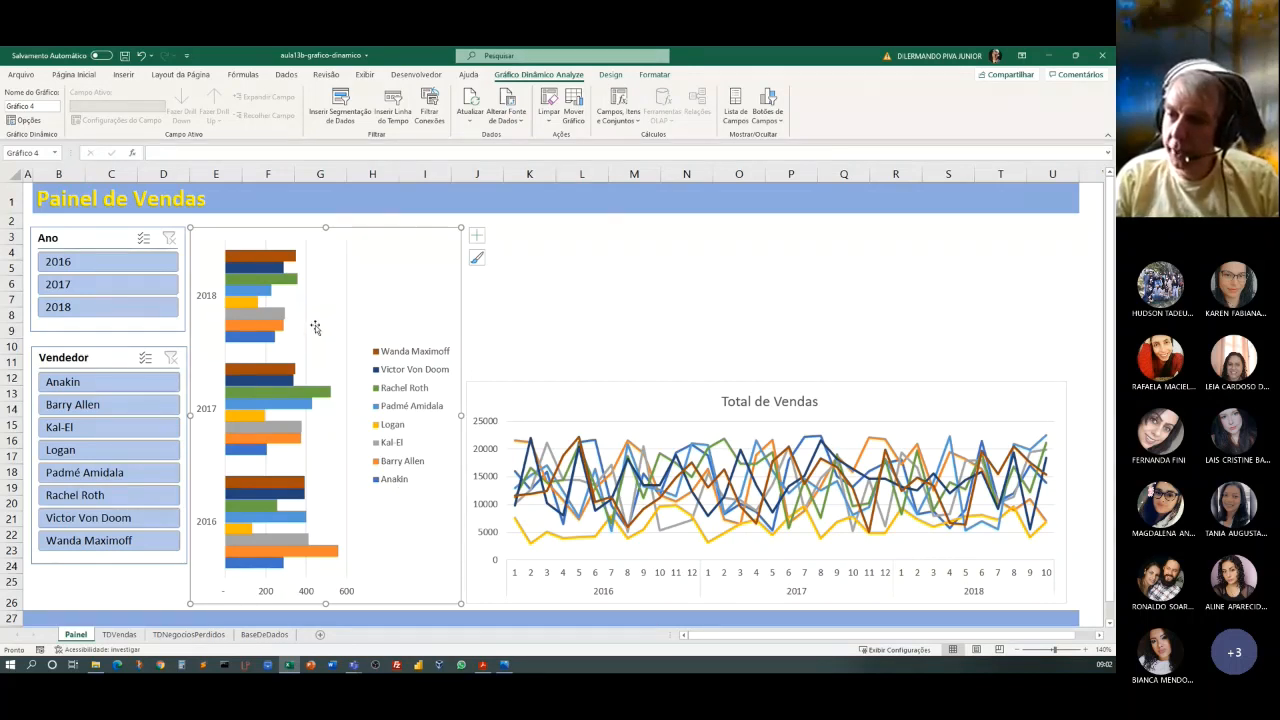
Add a chart title to the lost-deals bar chart and set its text to Negócios Perdidos.
click(477, 236)
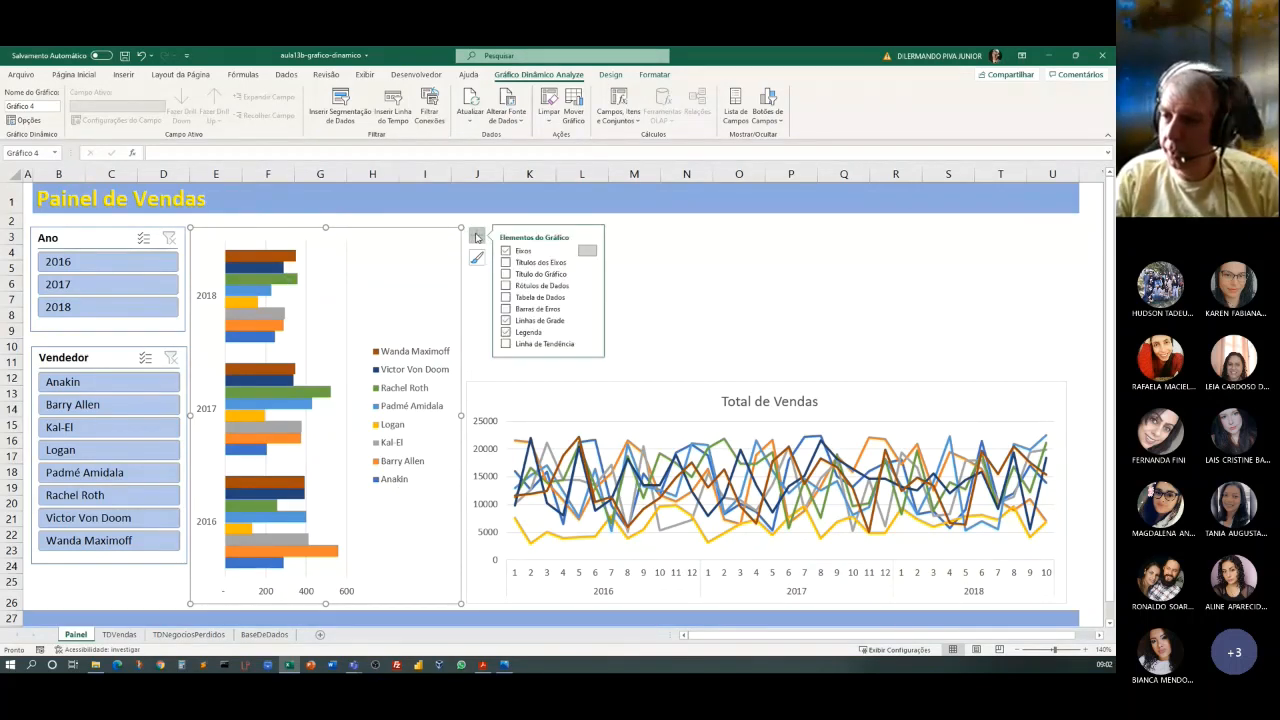
click(530, 263)
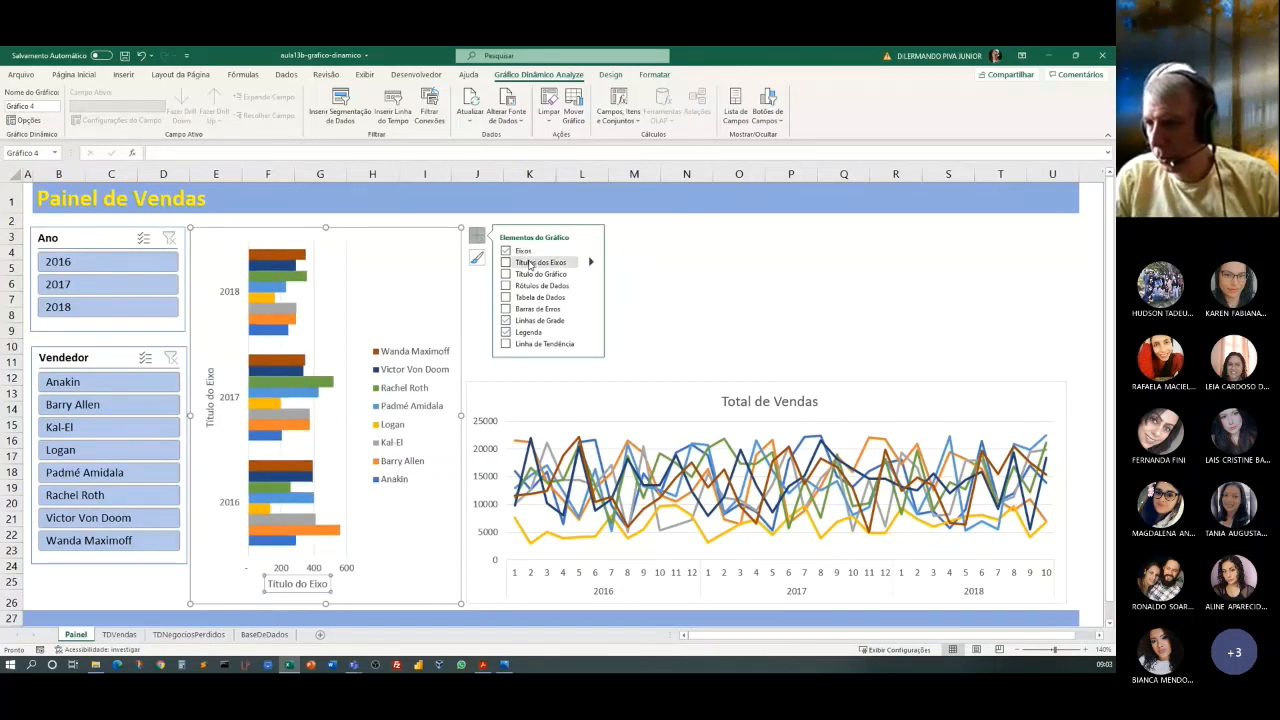
click(531, 276)
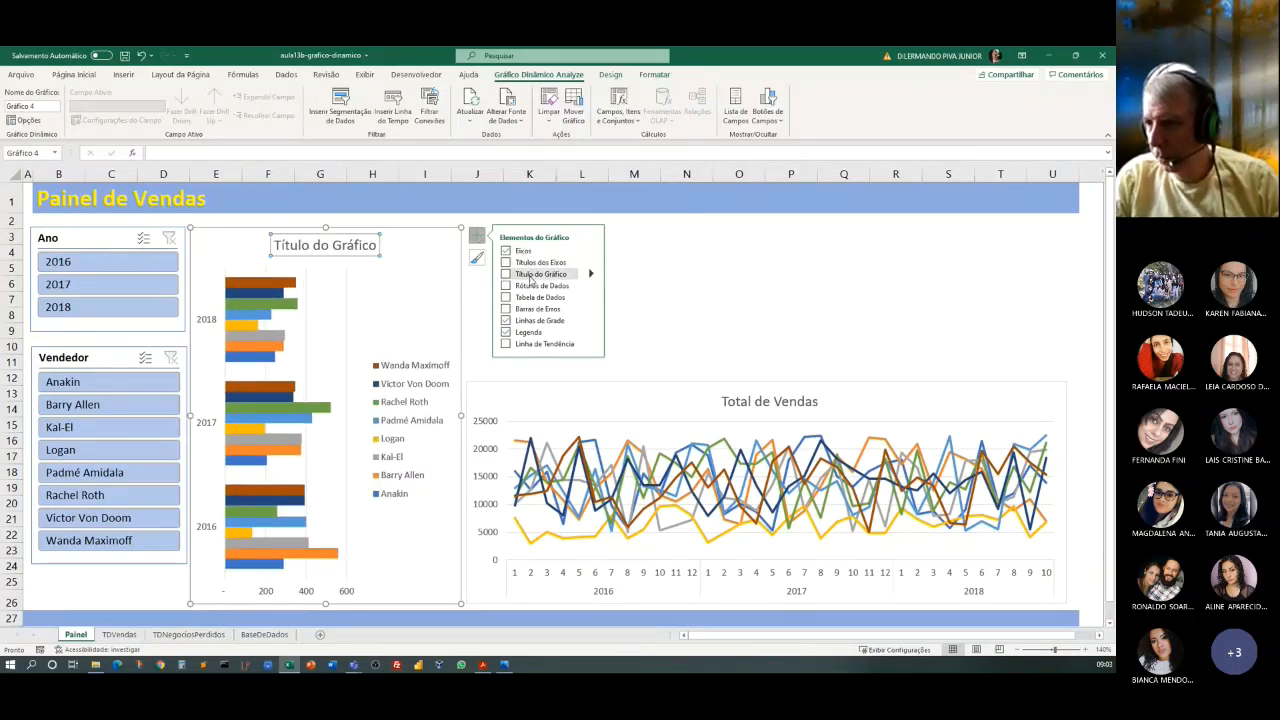
click(531, 275)
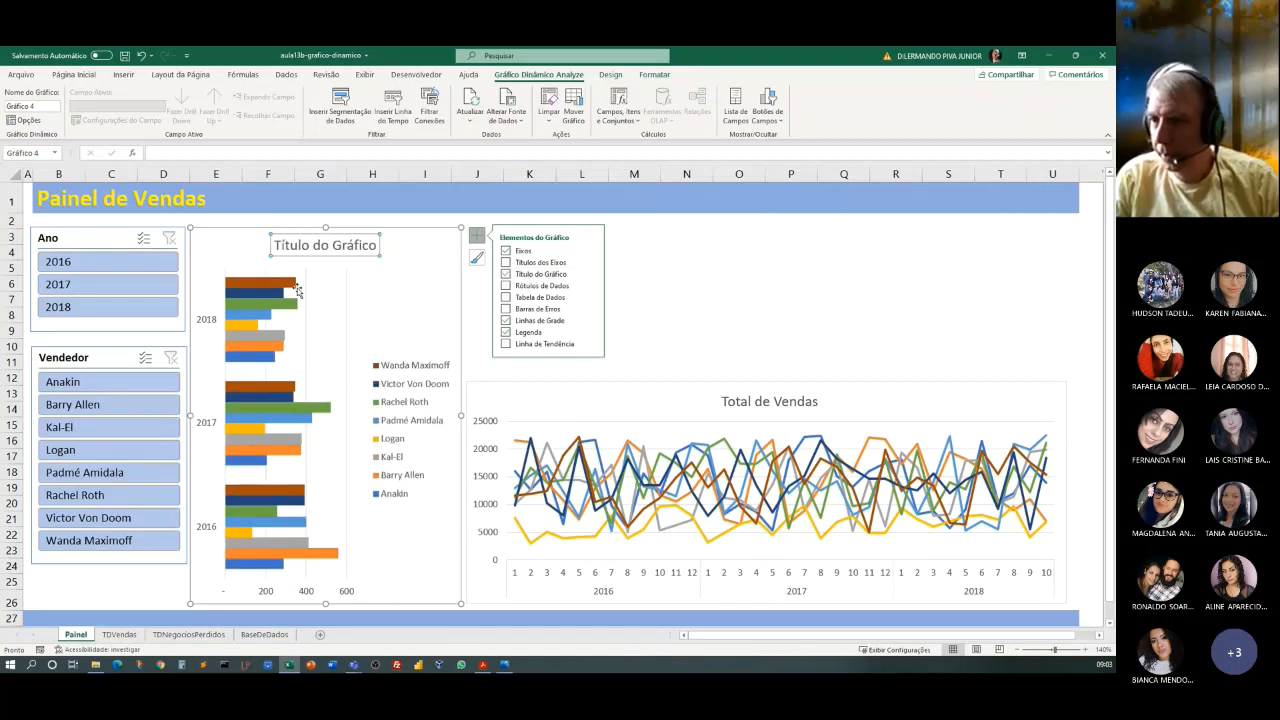
click(277, 245)
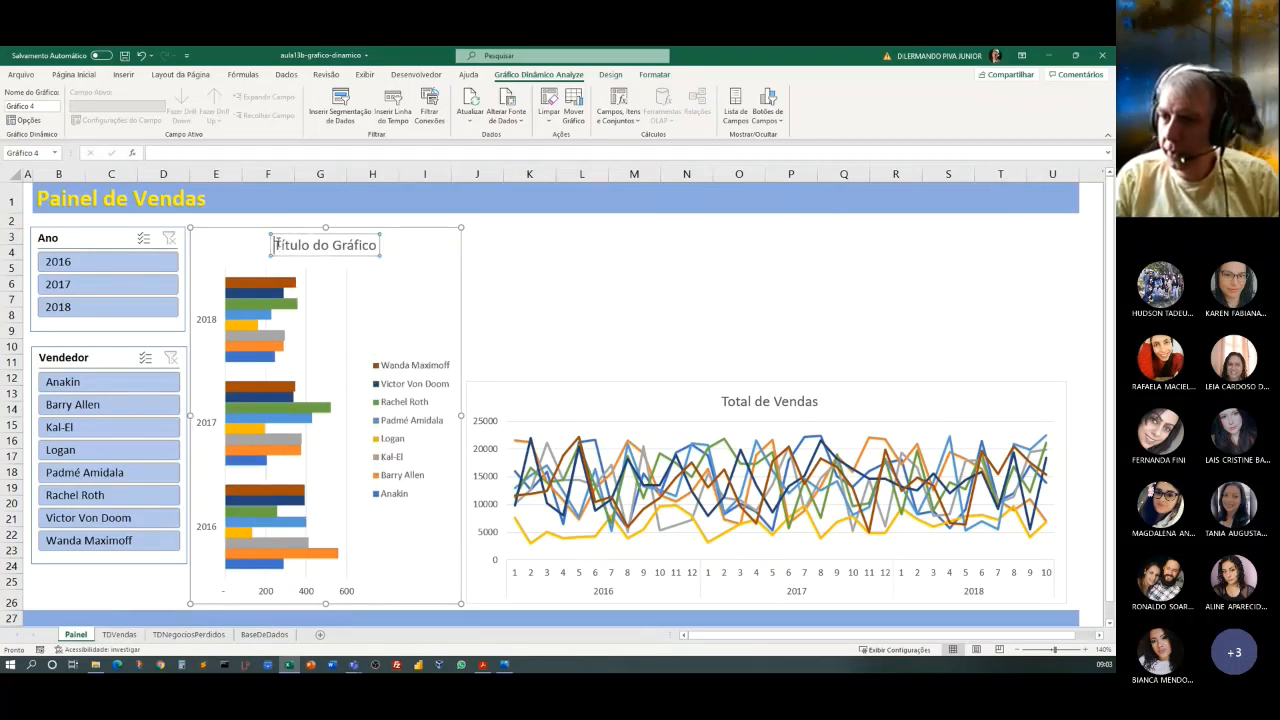
drag(277, 245, 377, 246)
text(T)
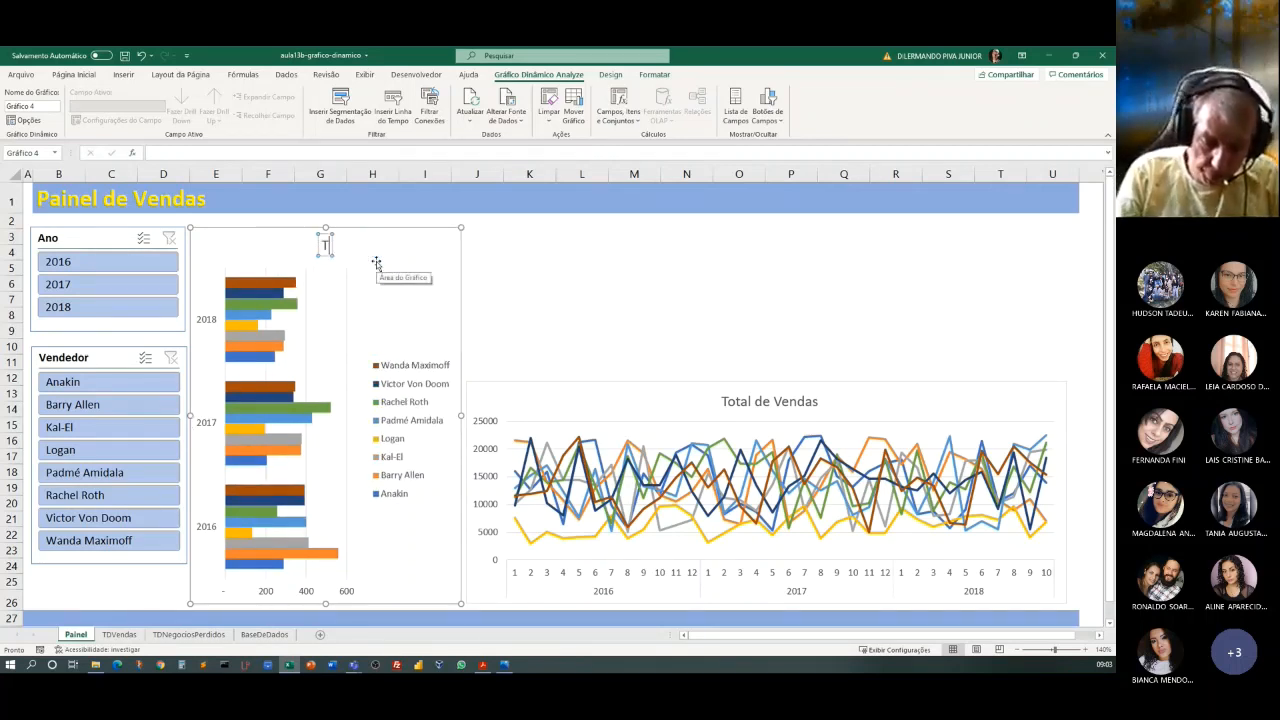
key(BackSpace)
text(N)
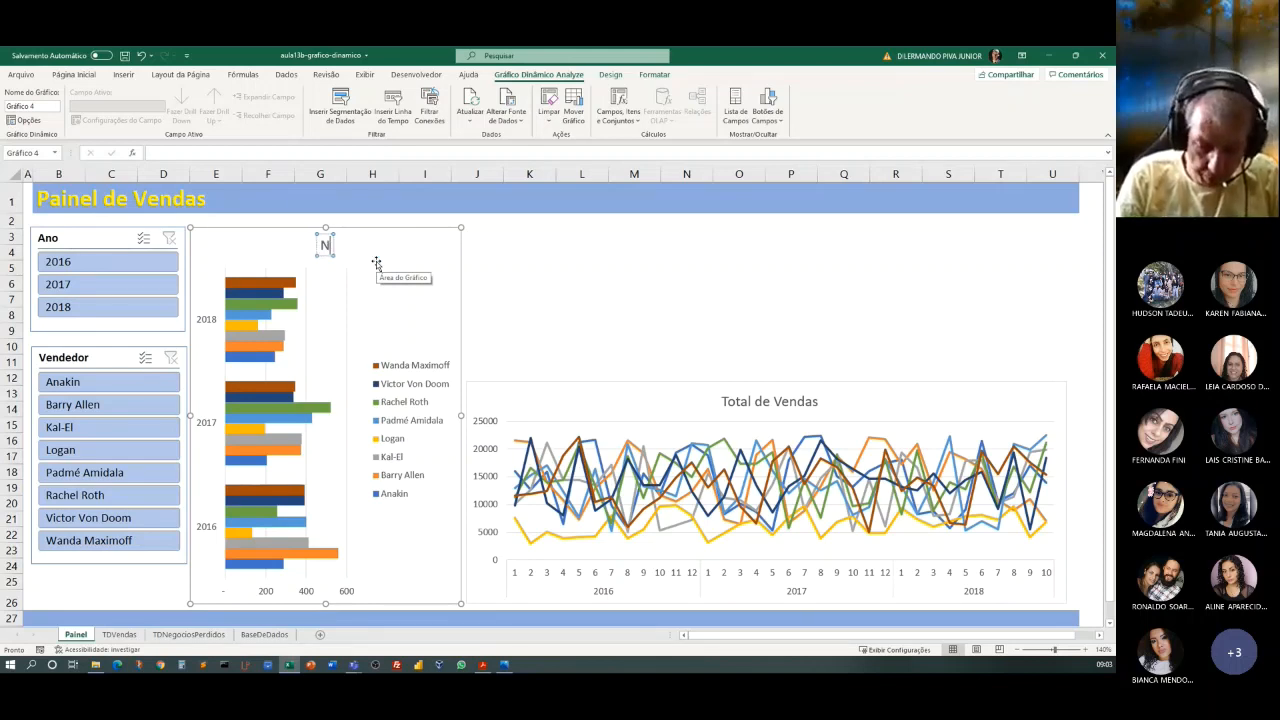
text(egócios)
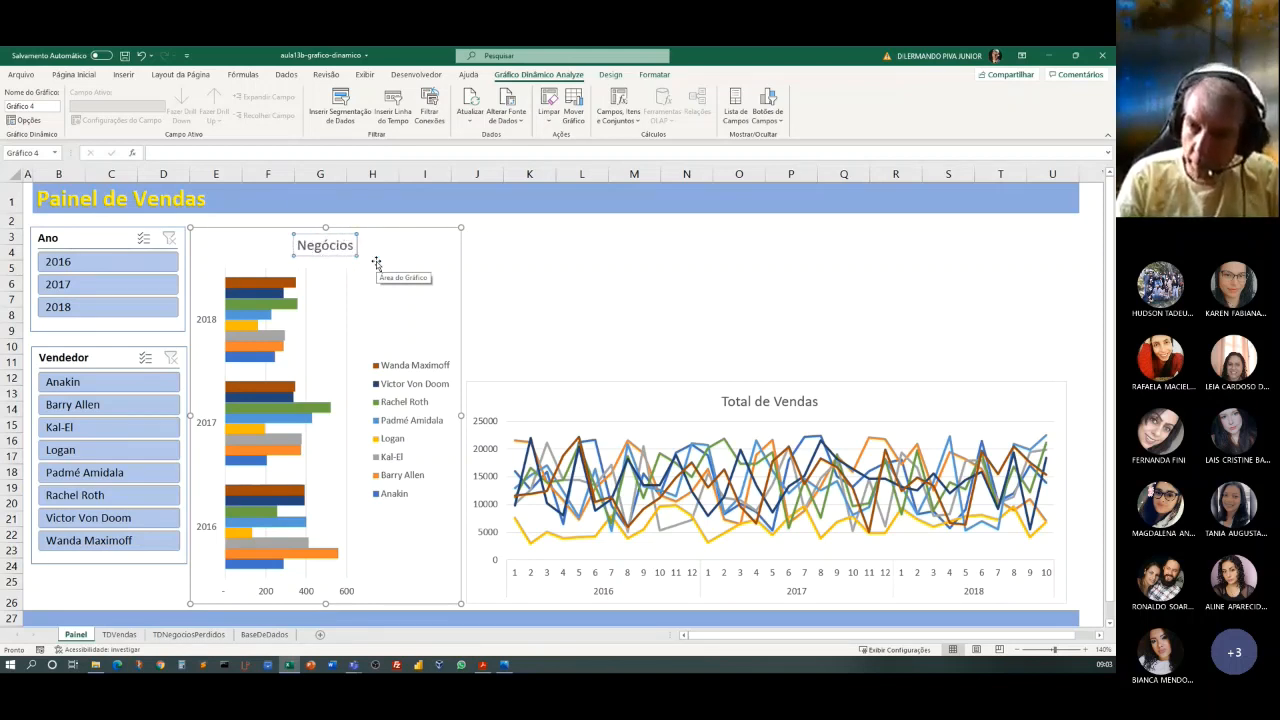
text( Perdidos)
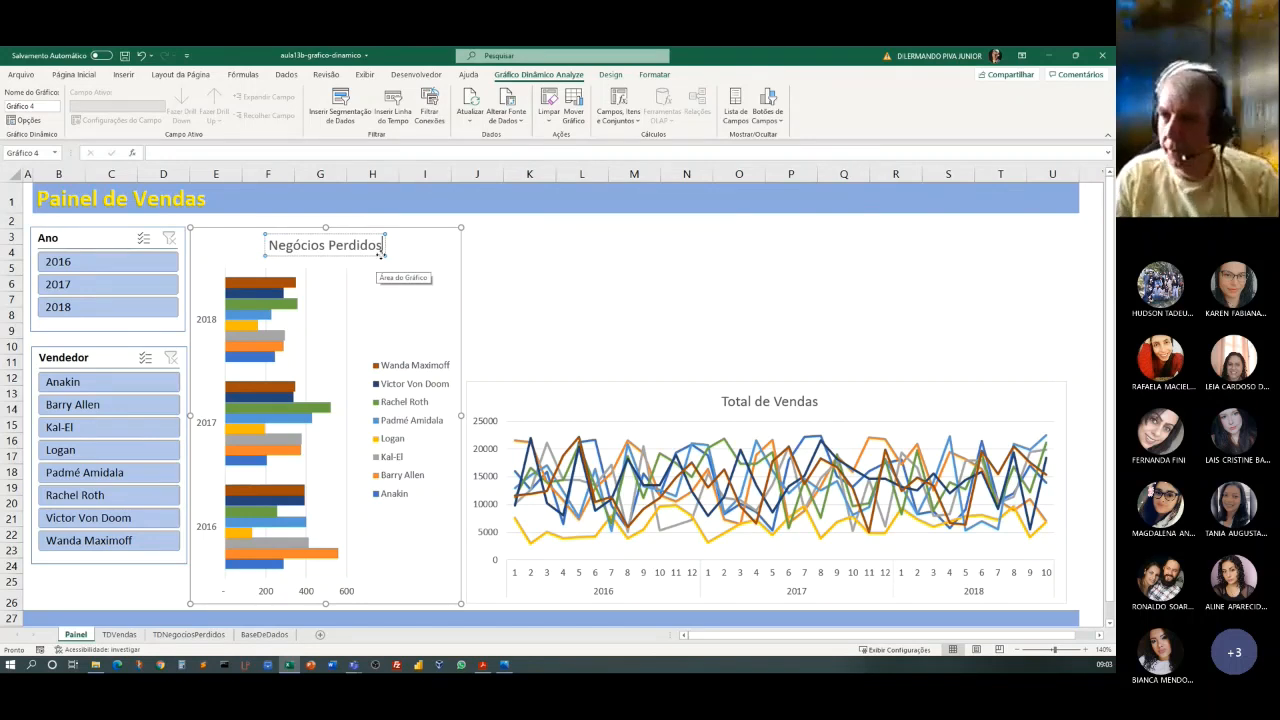
click(516, 281)
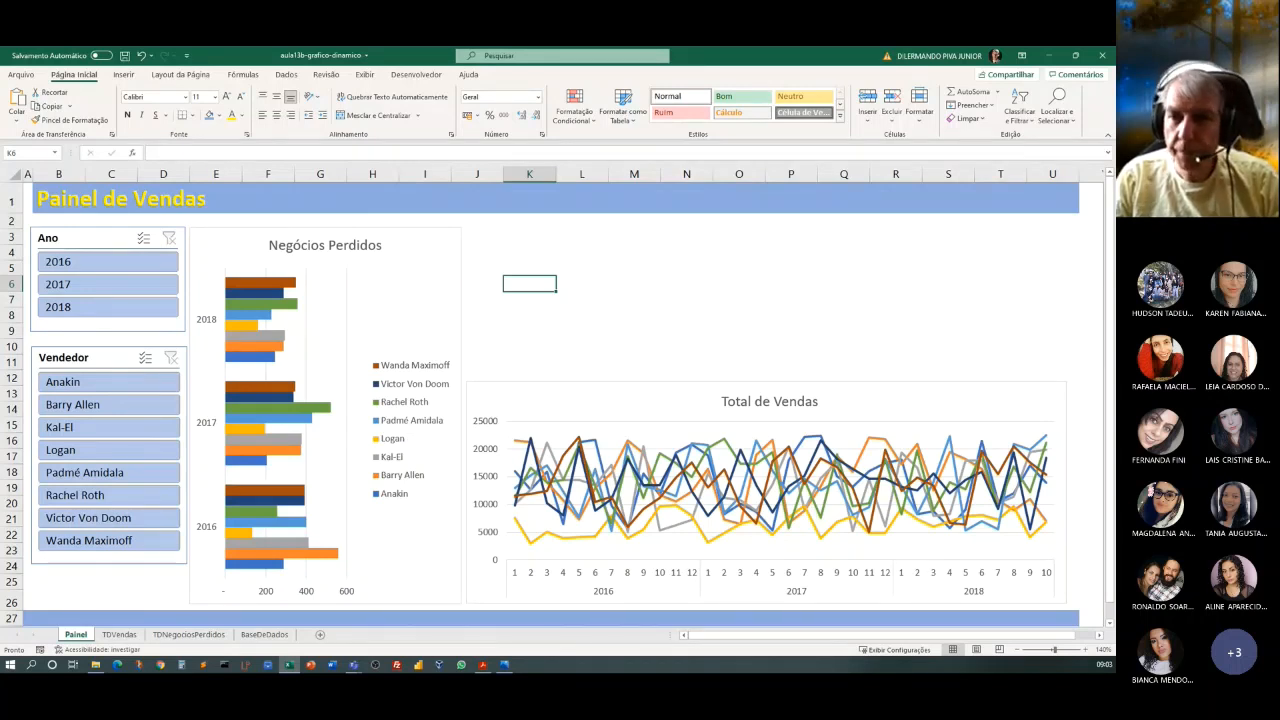
Test the slicers by filtering Ano to 2016, switching it to 2017, and filtering Vendedor to Kal-El.
click(92, 266)
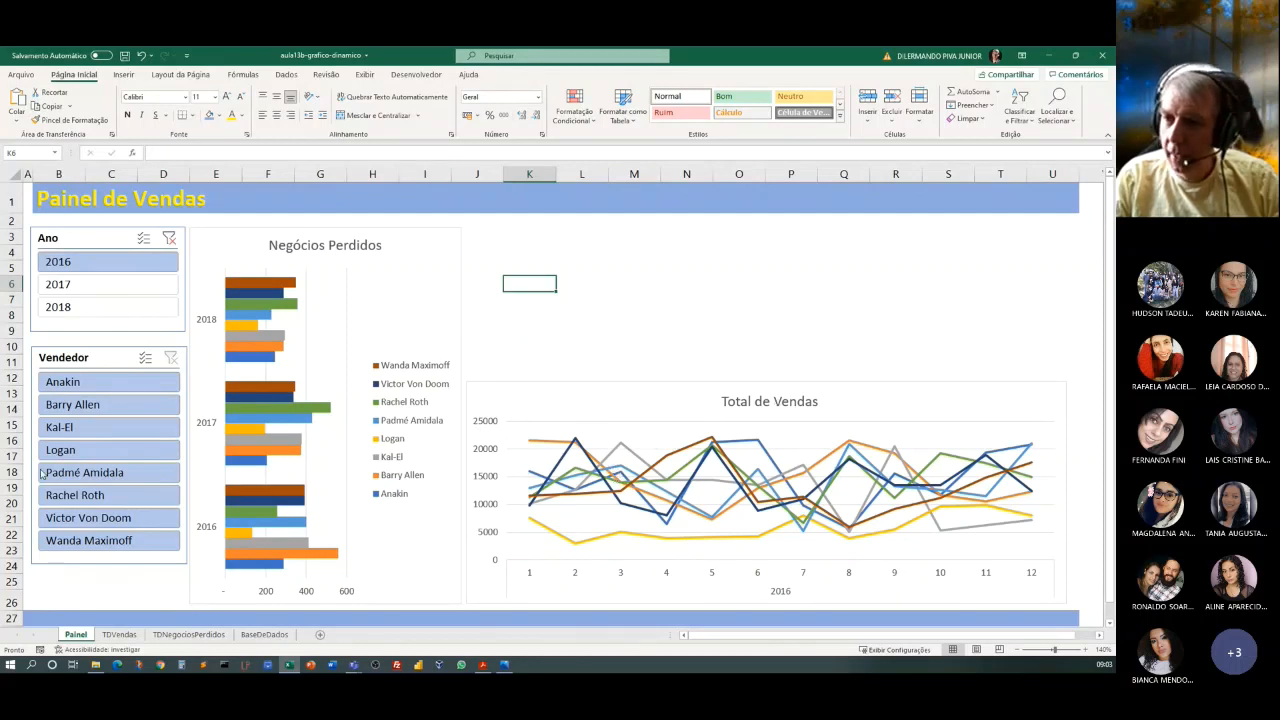
click(75, 287)
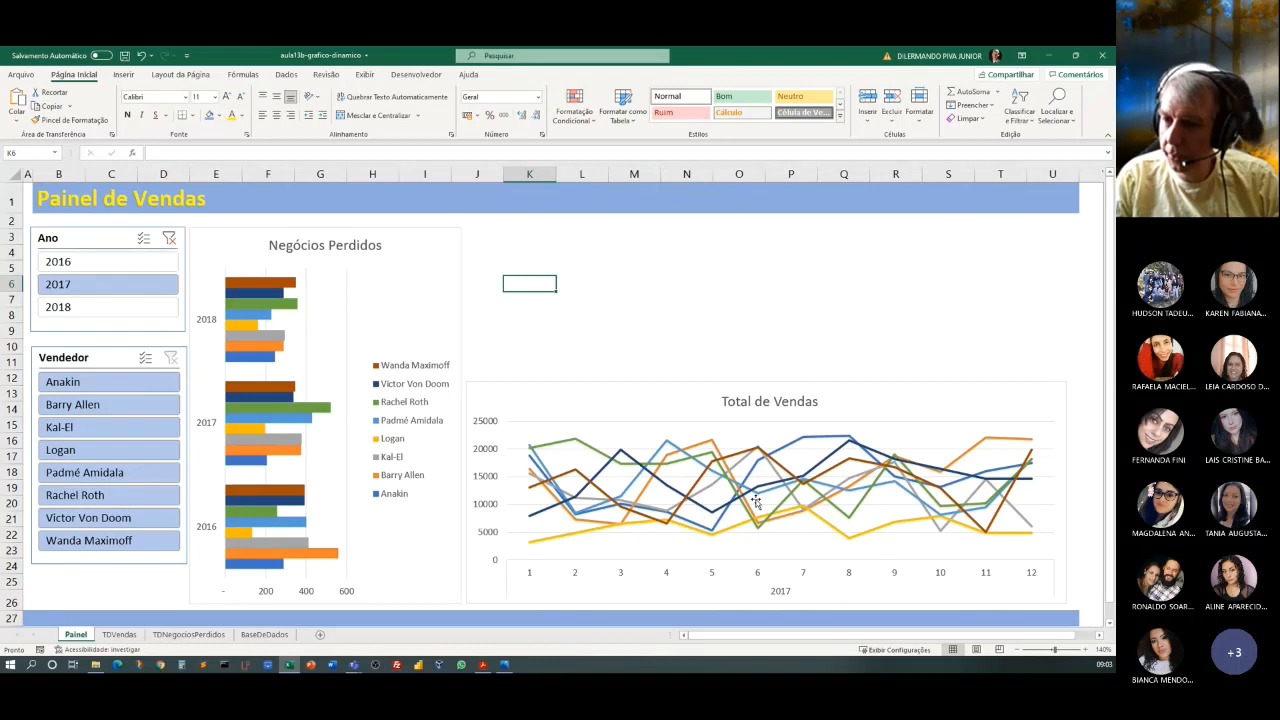
click(70, 427)
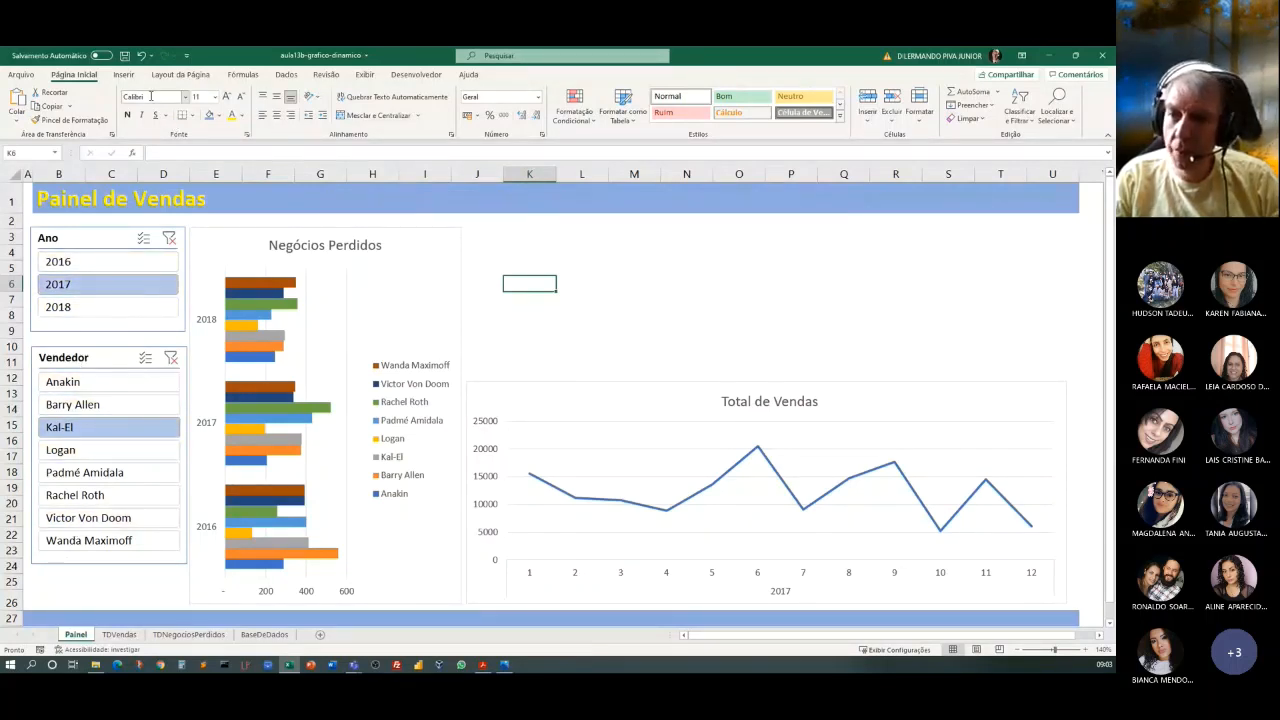
Connect the Ano slicer to Tabela dinâmica2 as well as TDVendas through its report connections.
click(92, 237)
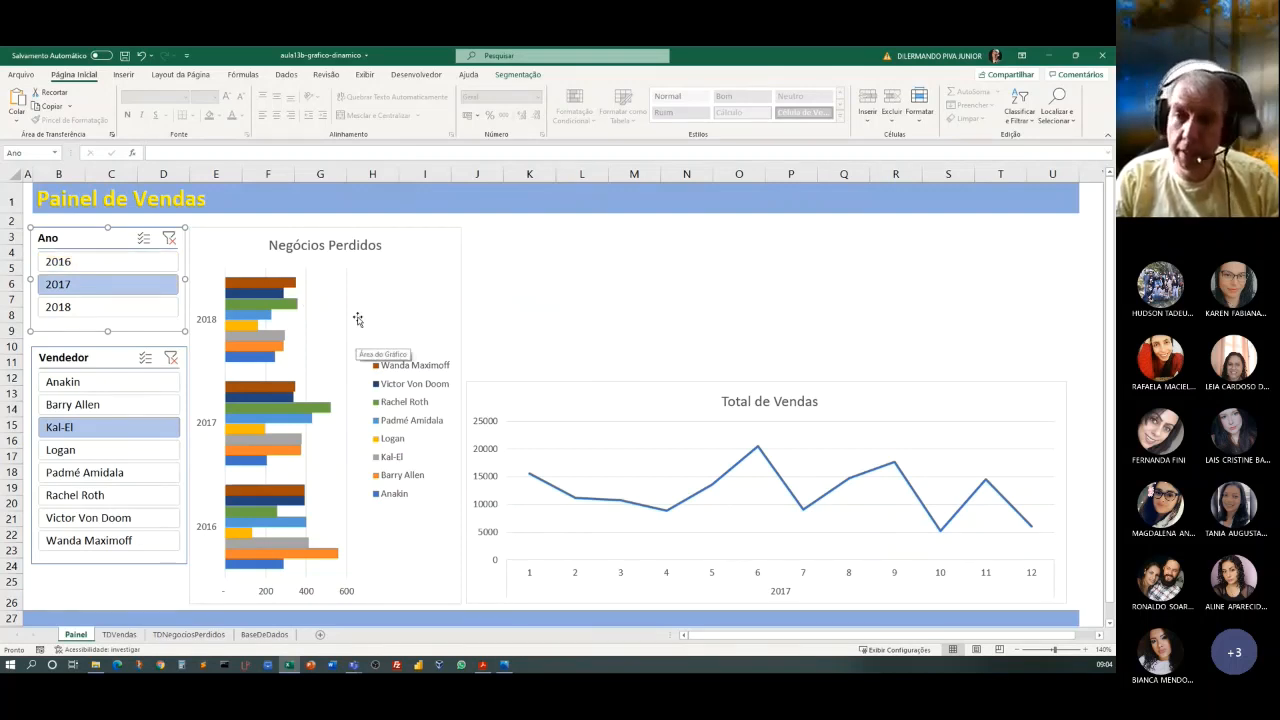
right_click(90, 242)
click(84, 232)
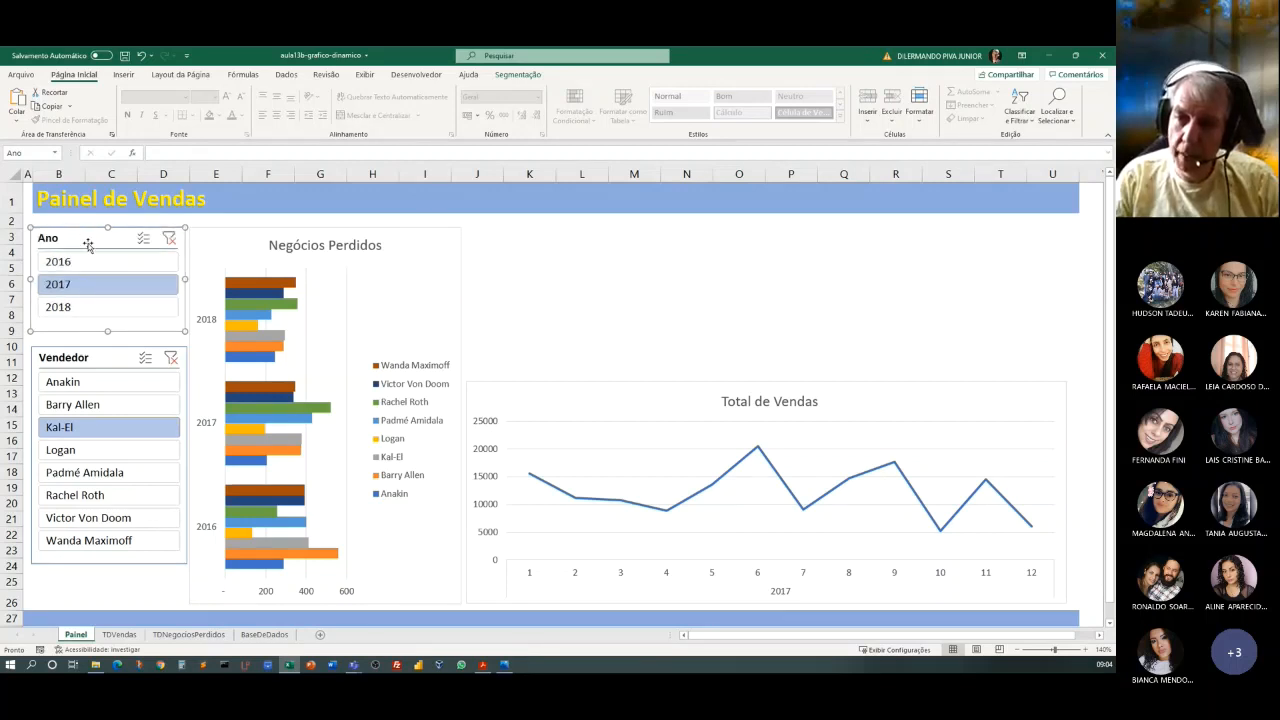
right_click(88, 246)
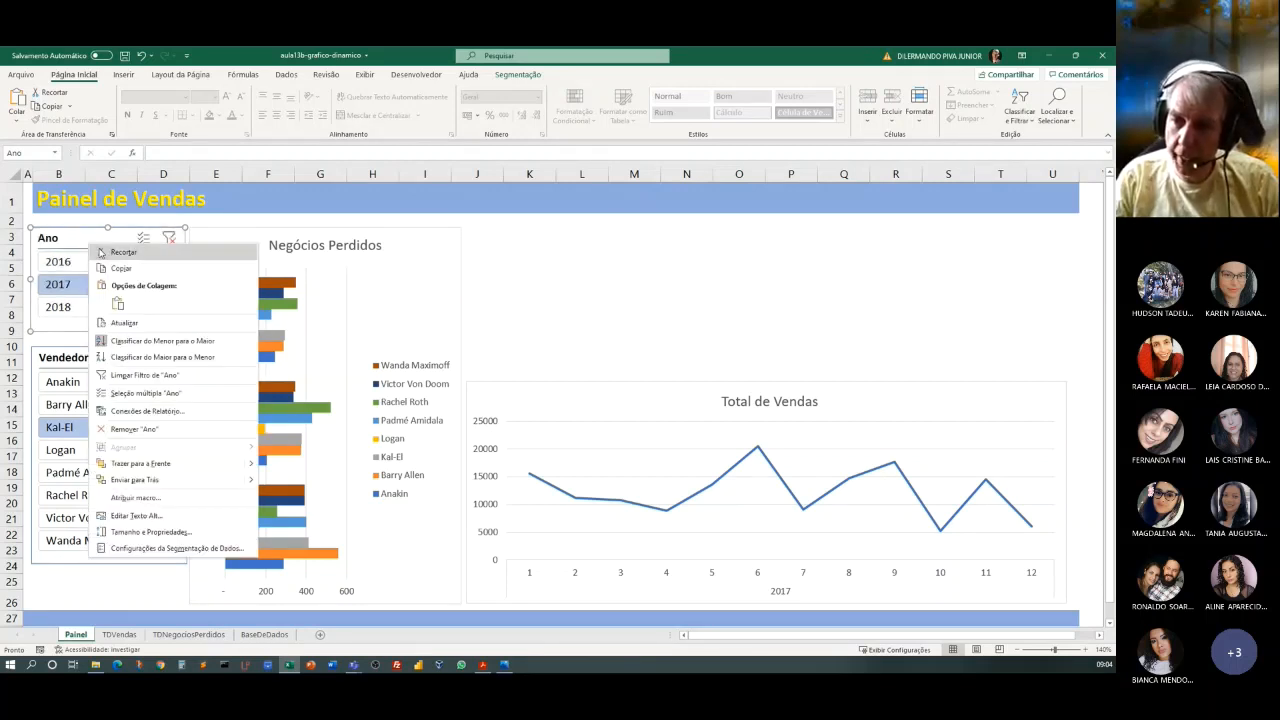
click(154, 412)
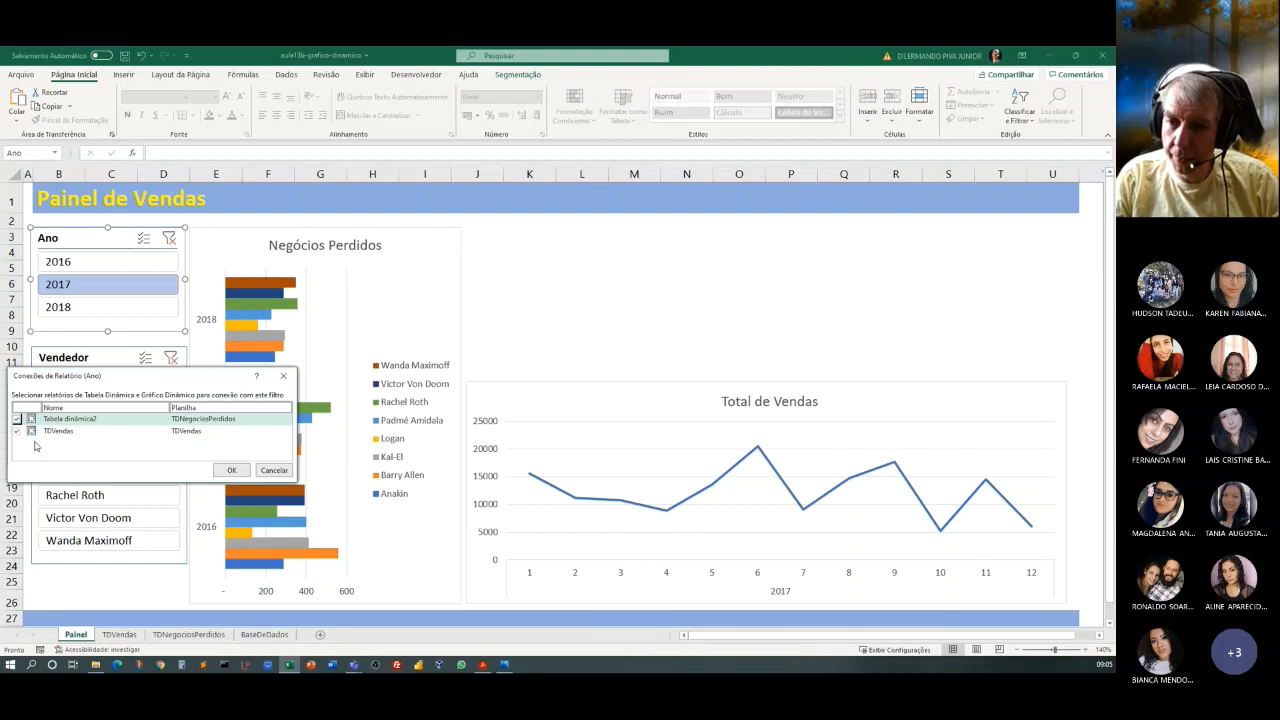
click(17, 431)
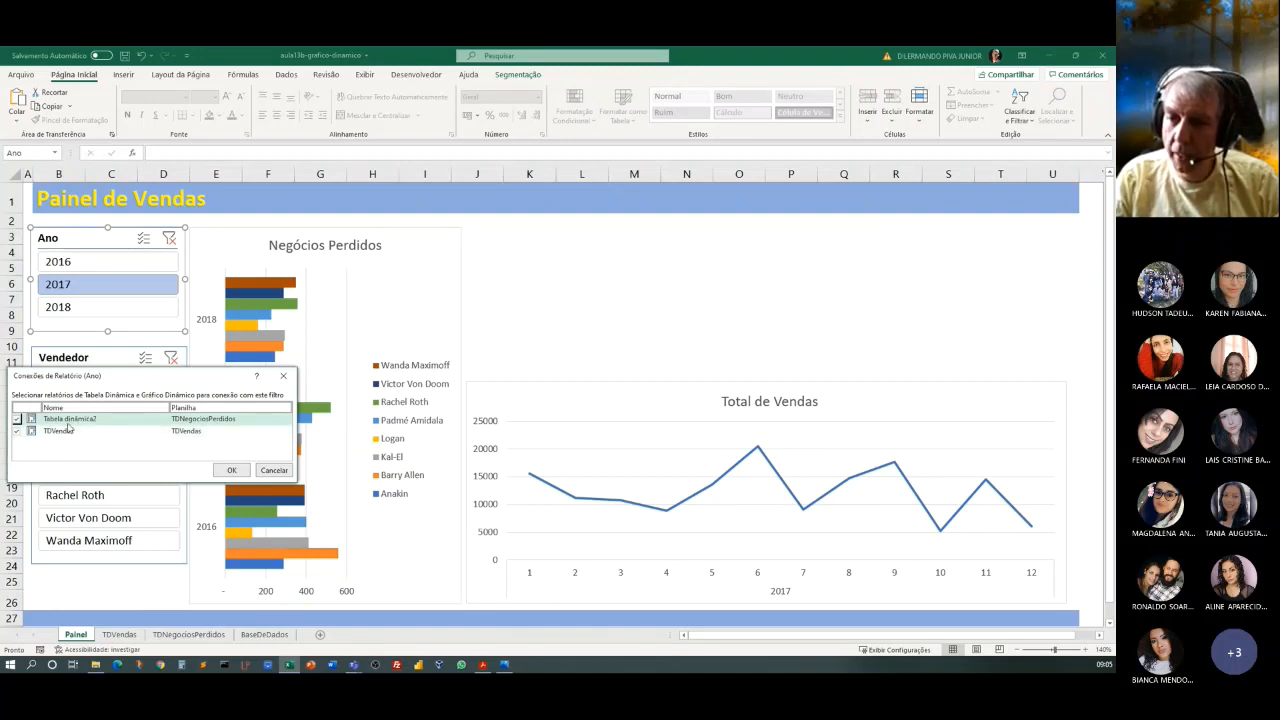
click(231, 471)
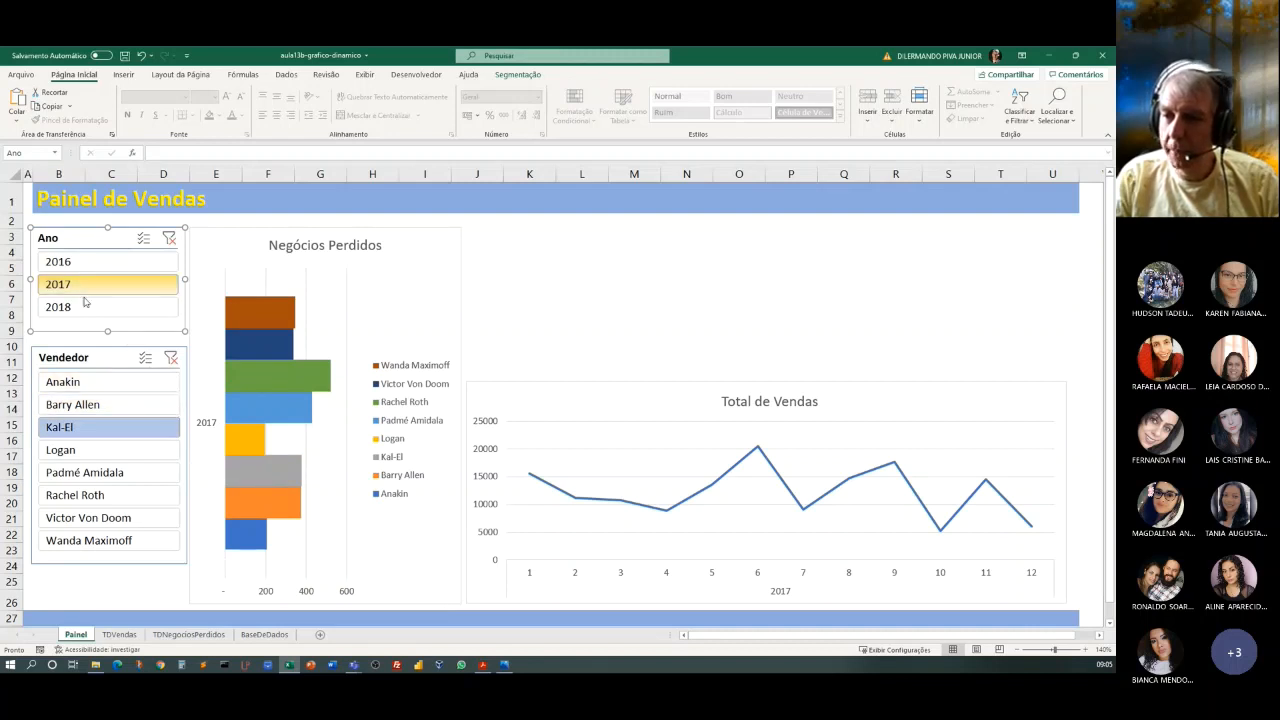
Filter Ano to 2016 to check both charts, and select the Vendedor slicer.
click(80, 266)
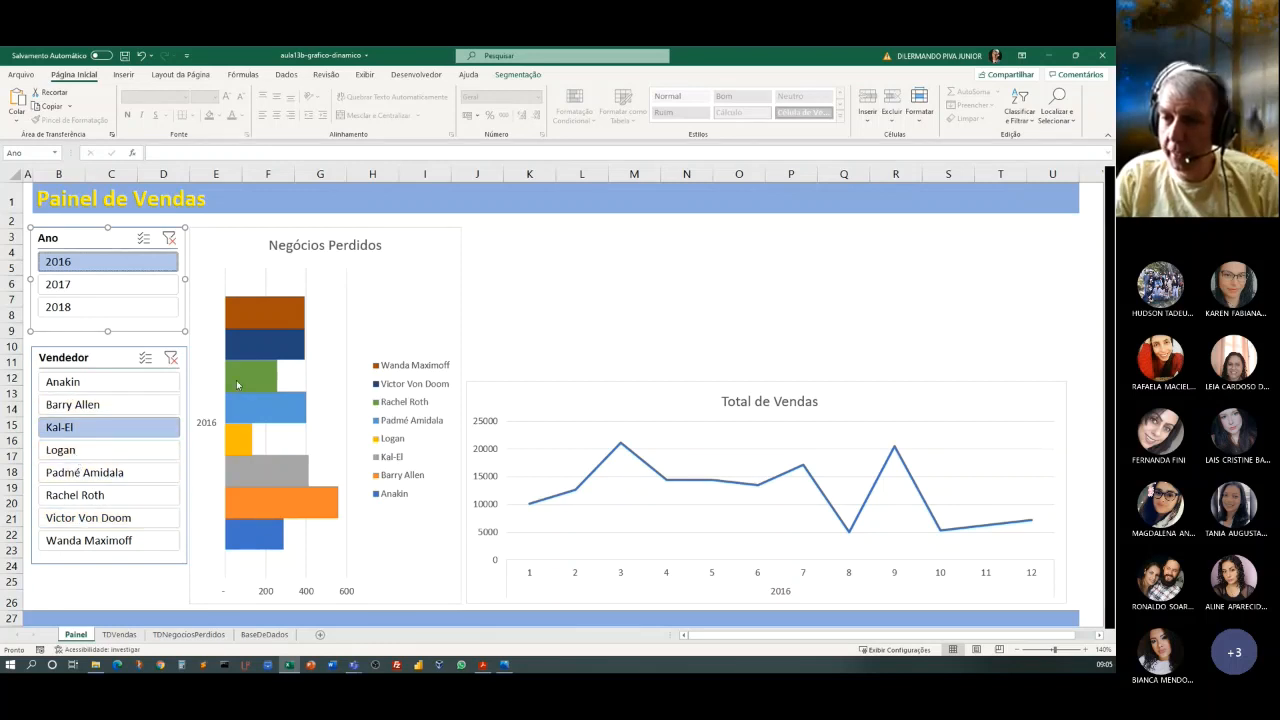
mouse_move(237, 385)
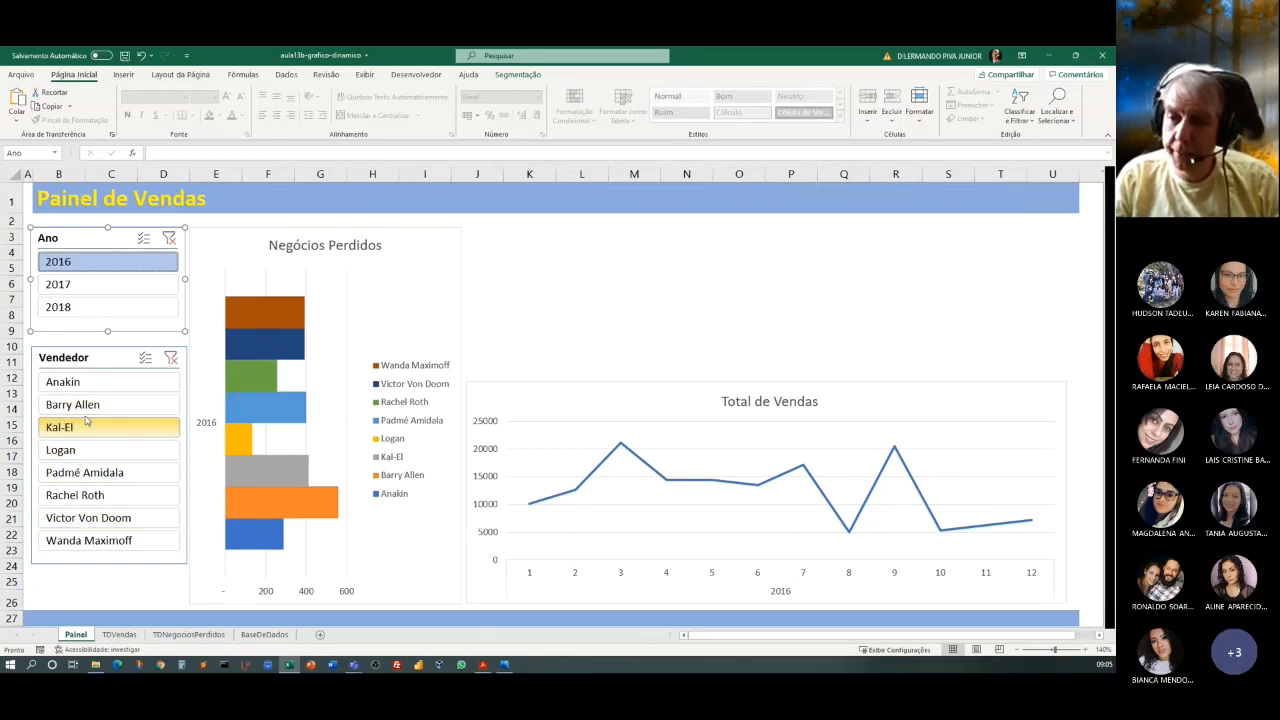
click(105, 358)
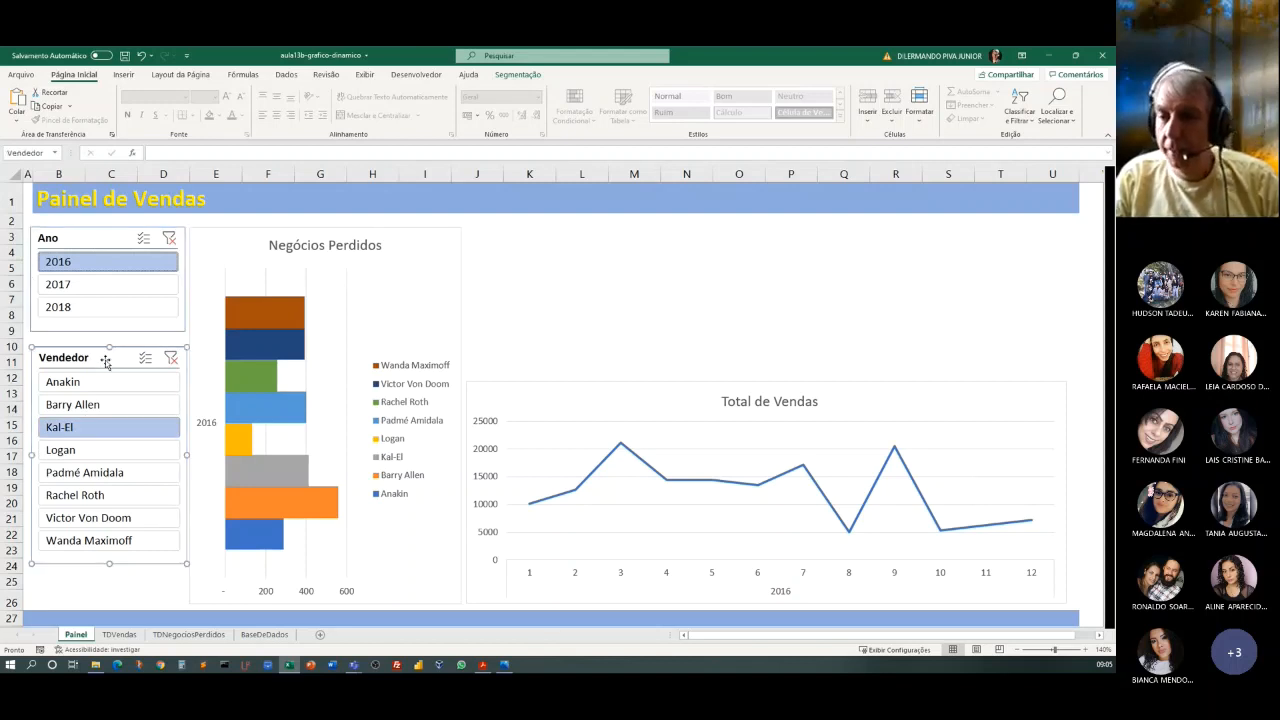
Rename the pivot table on the TDNegociosPerdidos sheet to TDNegóciosPerdidos.
click(190, 634)
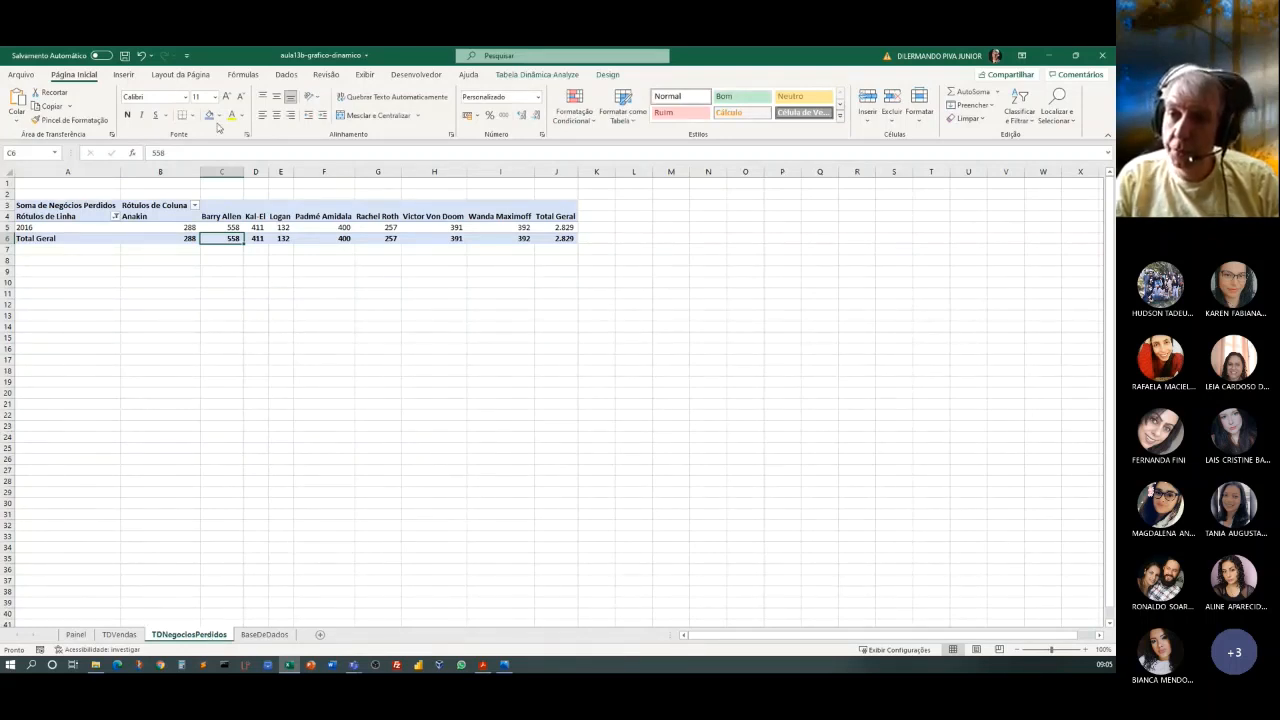
click(155, 228)
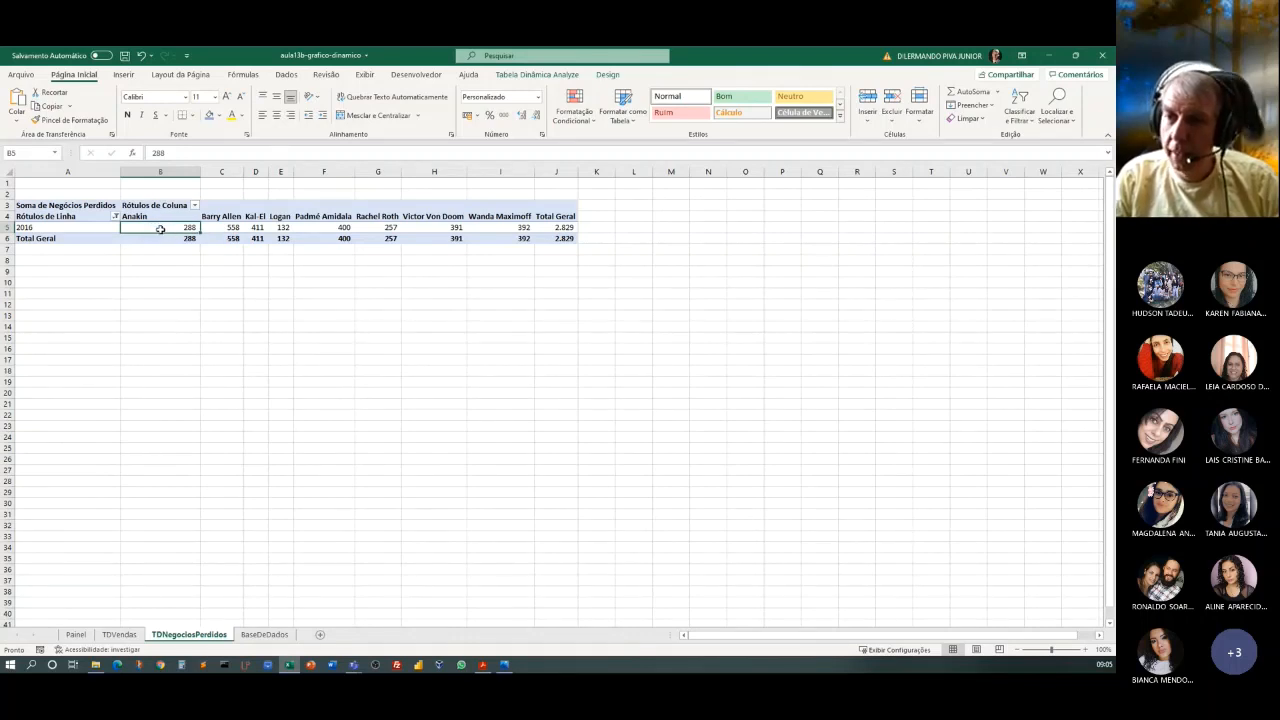
click(530, 74)
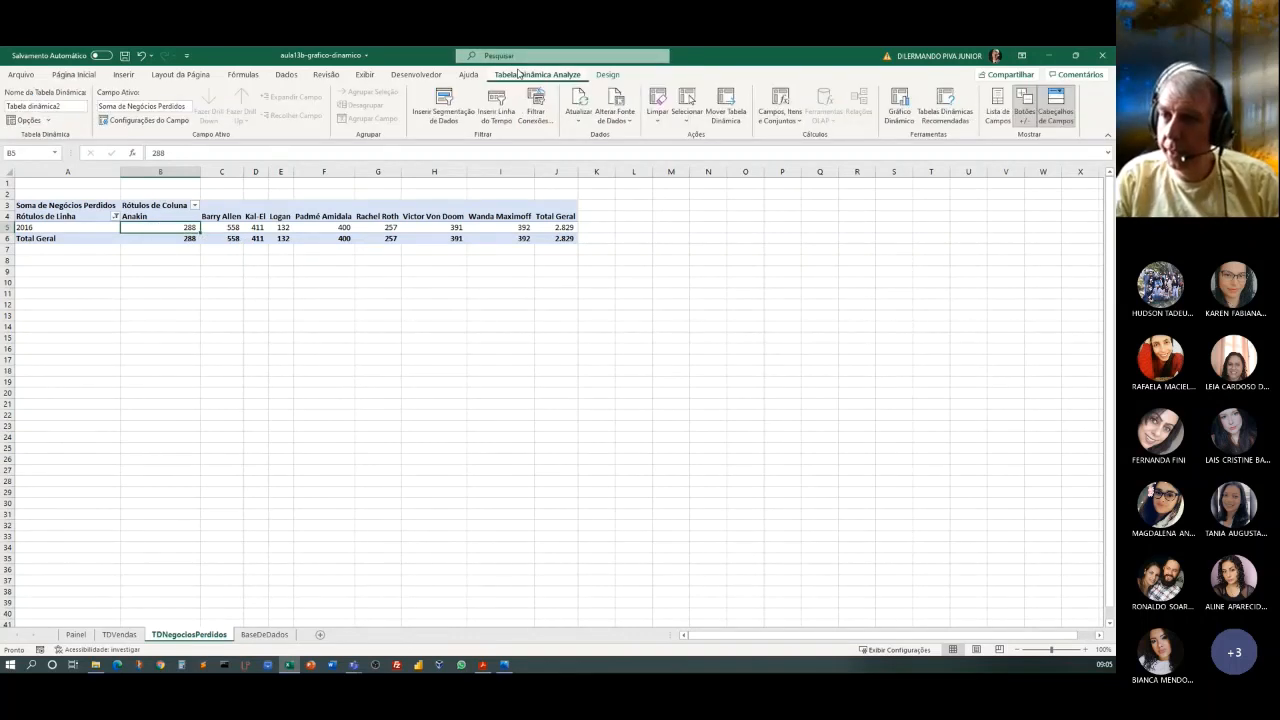
click(45, 106)
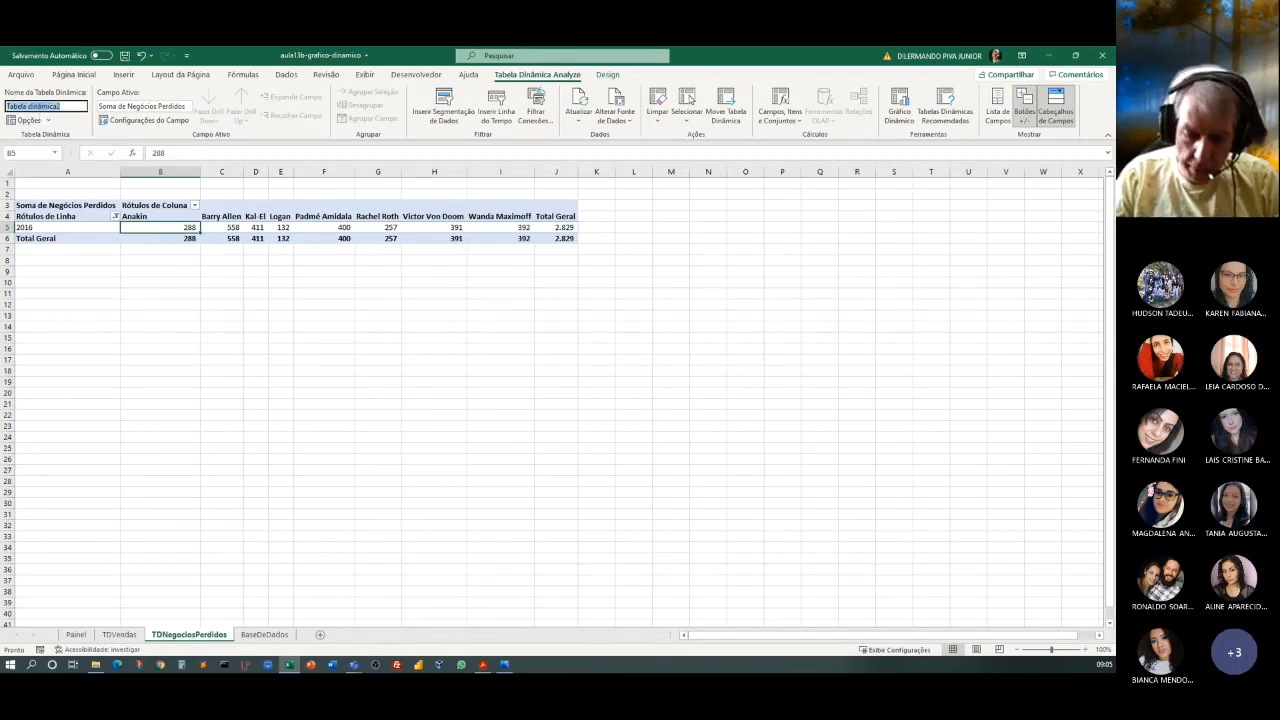
text(TD)
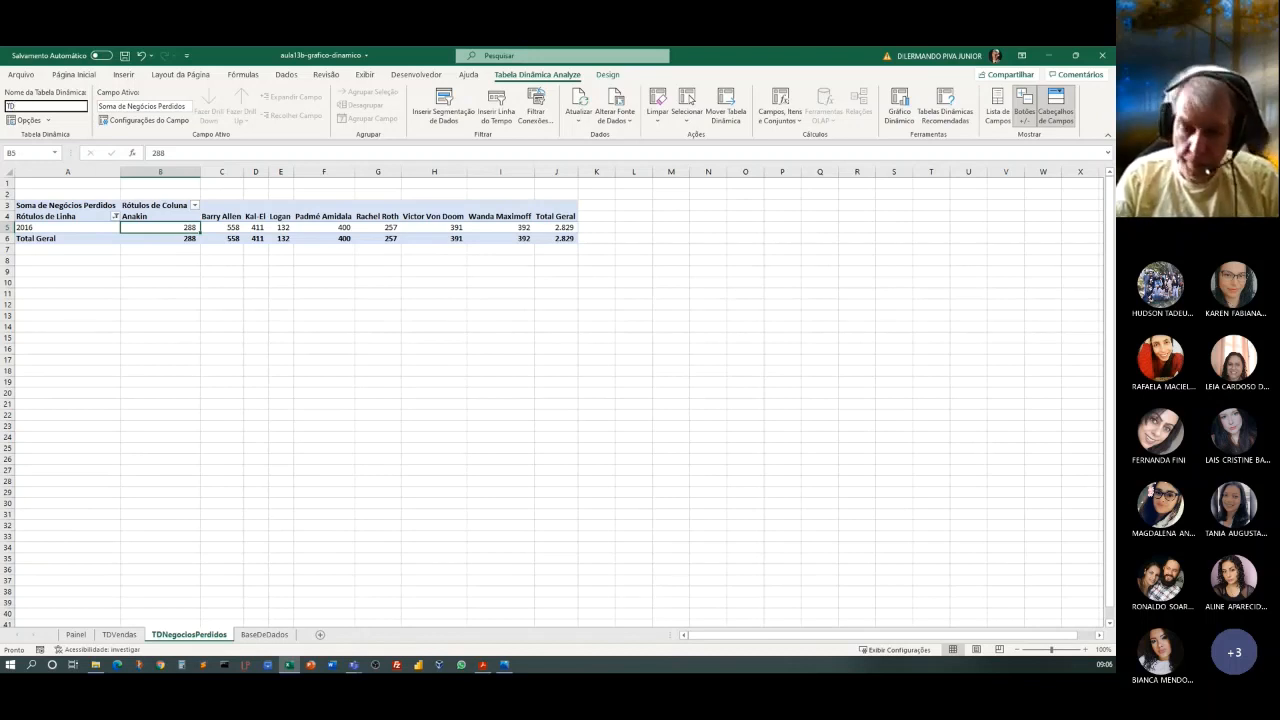
text(Nego)
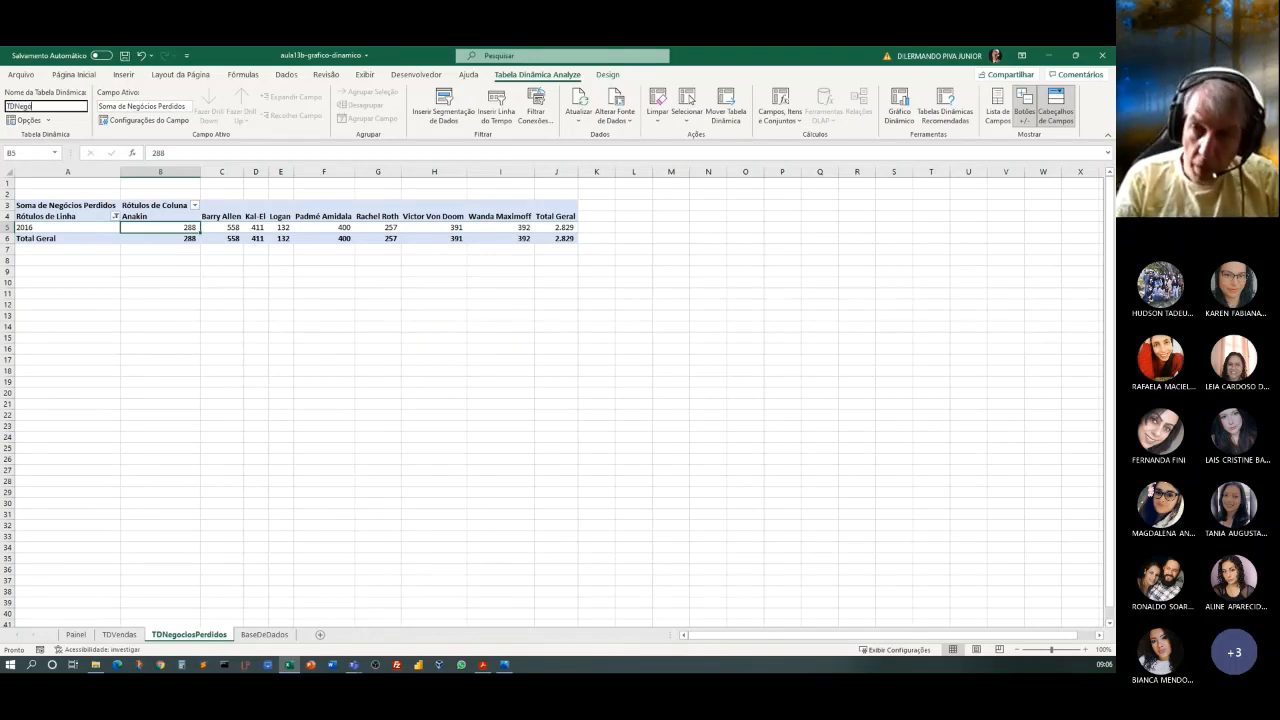
text(ciosPerdidos)
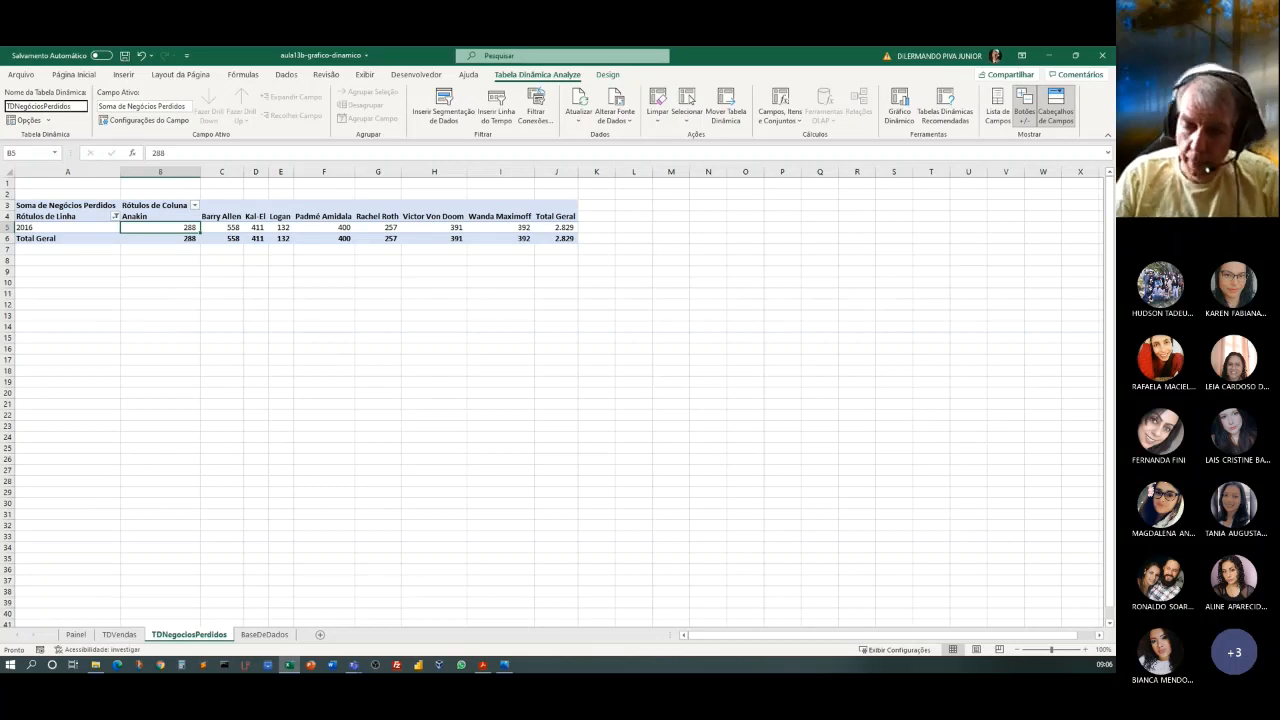
key(Return)
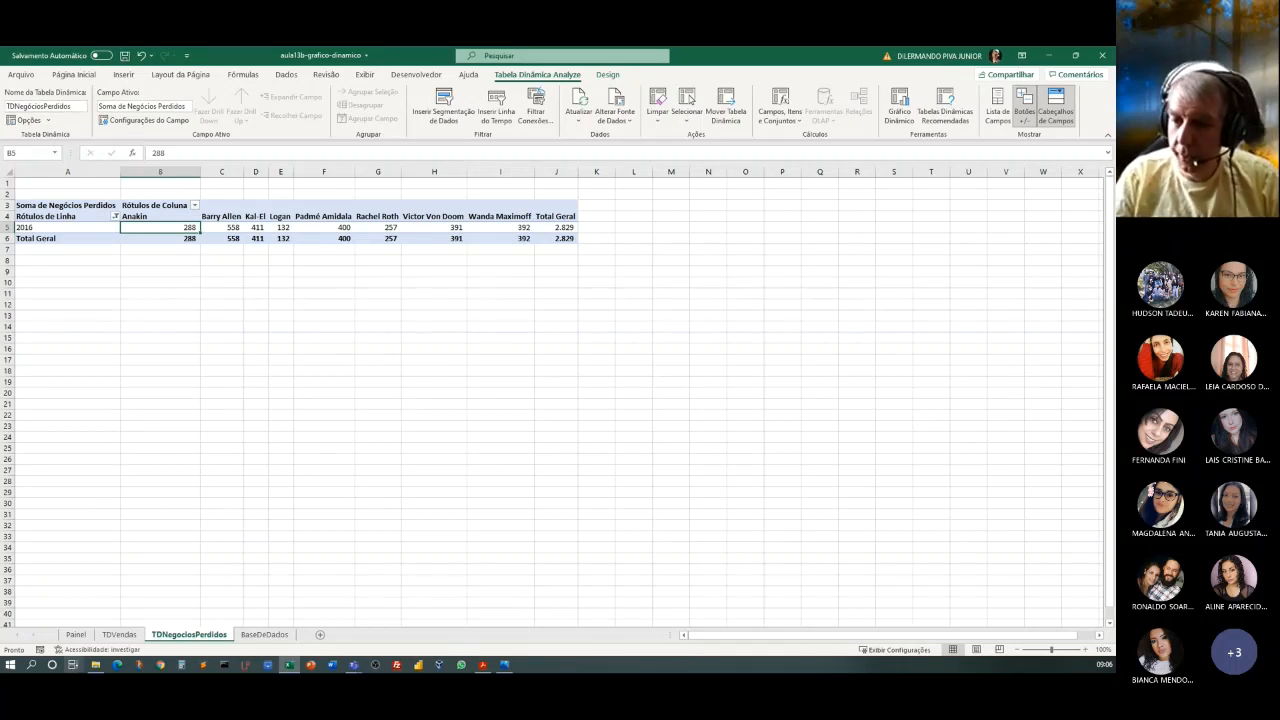
On the Painel sheet, filter Vendedor to Anakin and connect that slicer to TDNegóciosPerdidos as well as TDVendas through its report connections.
click(75, 634)
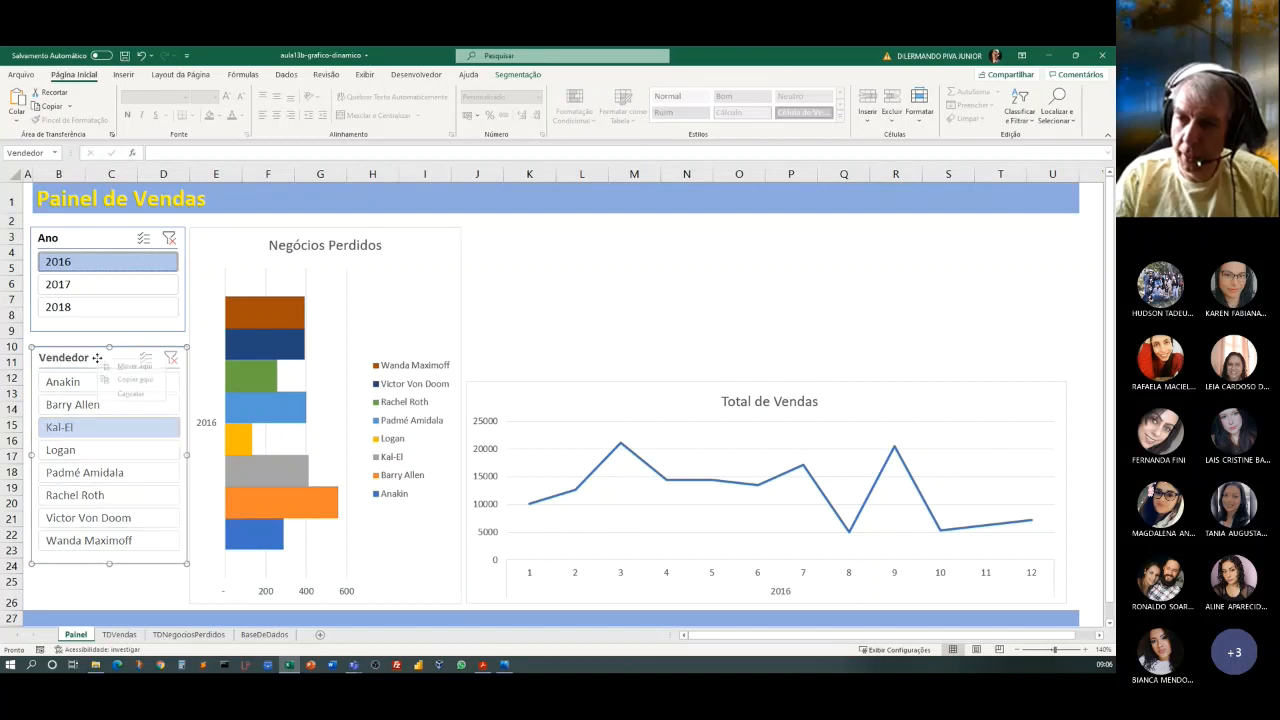
click(84, 388)
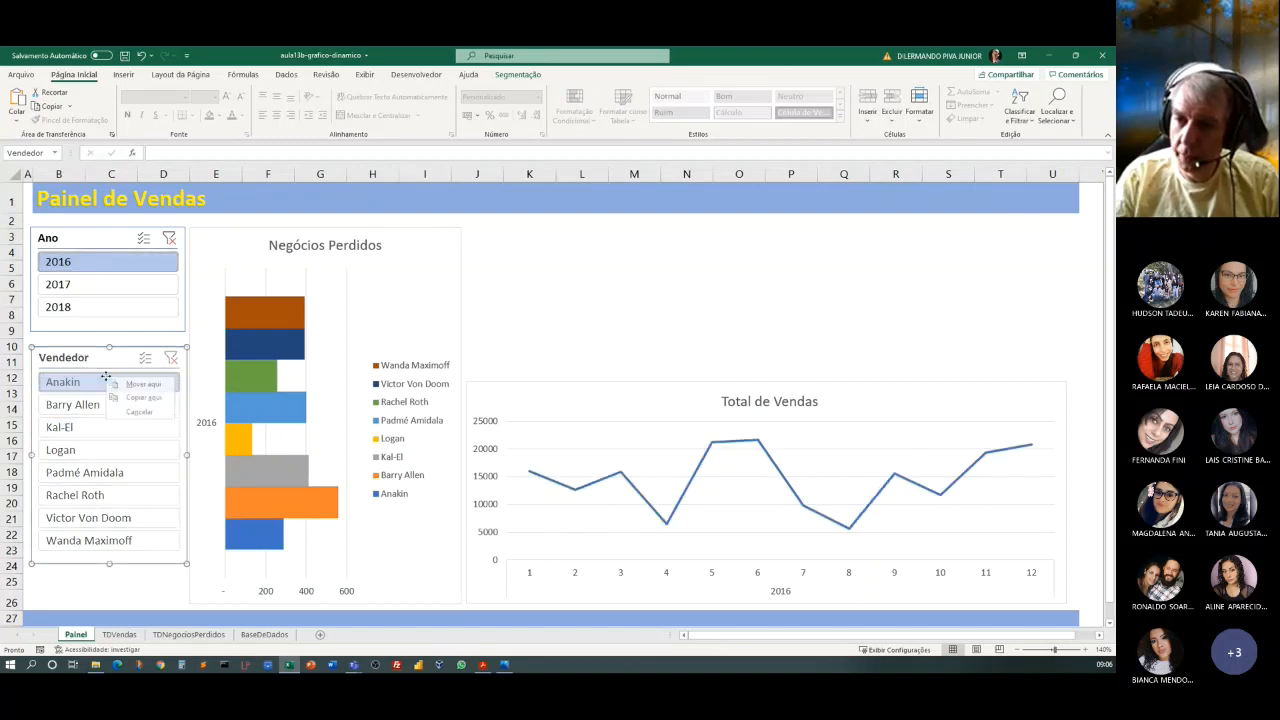
right_click(113, 373)
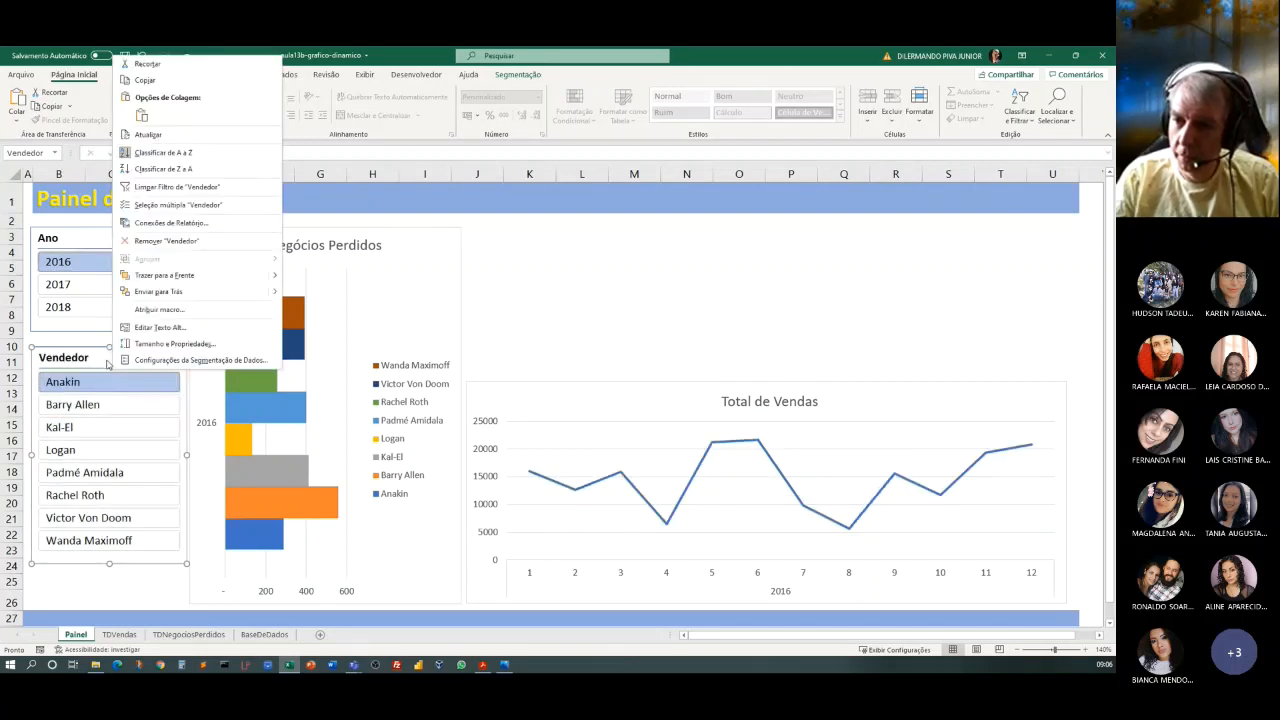
right_click(107, 365)
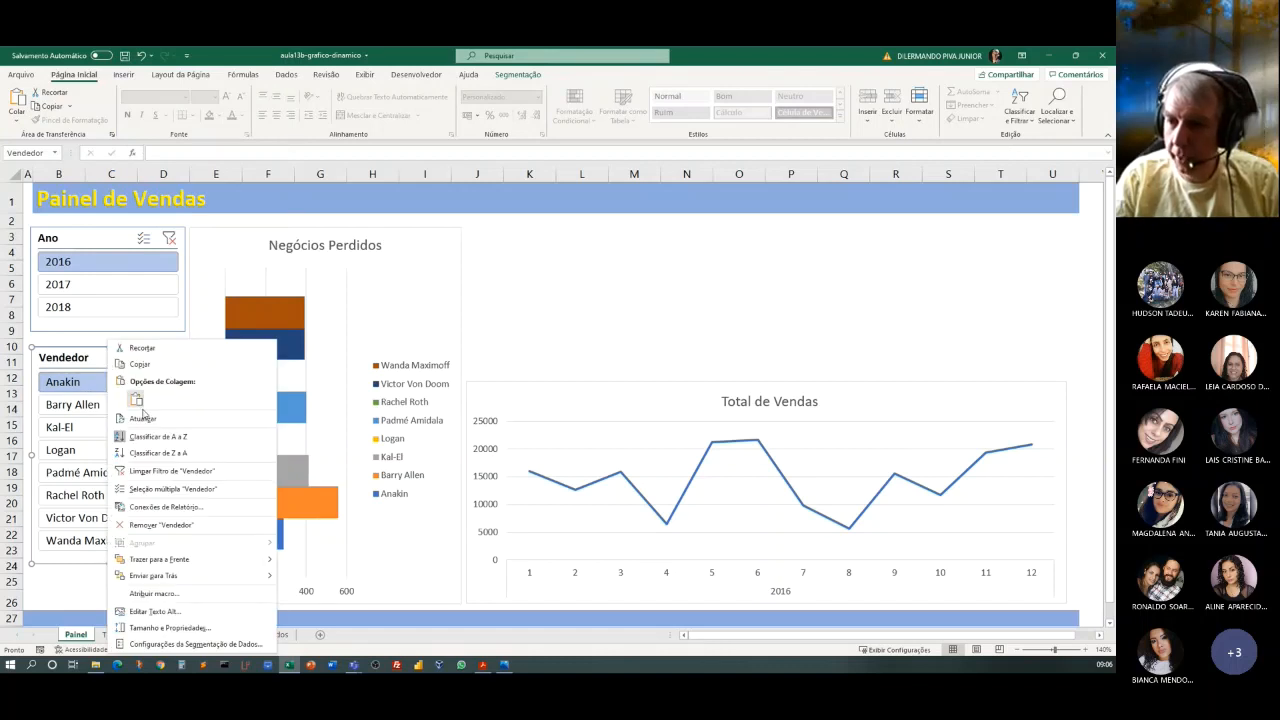
click(161, 515)
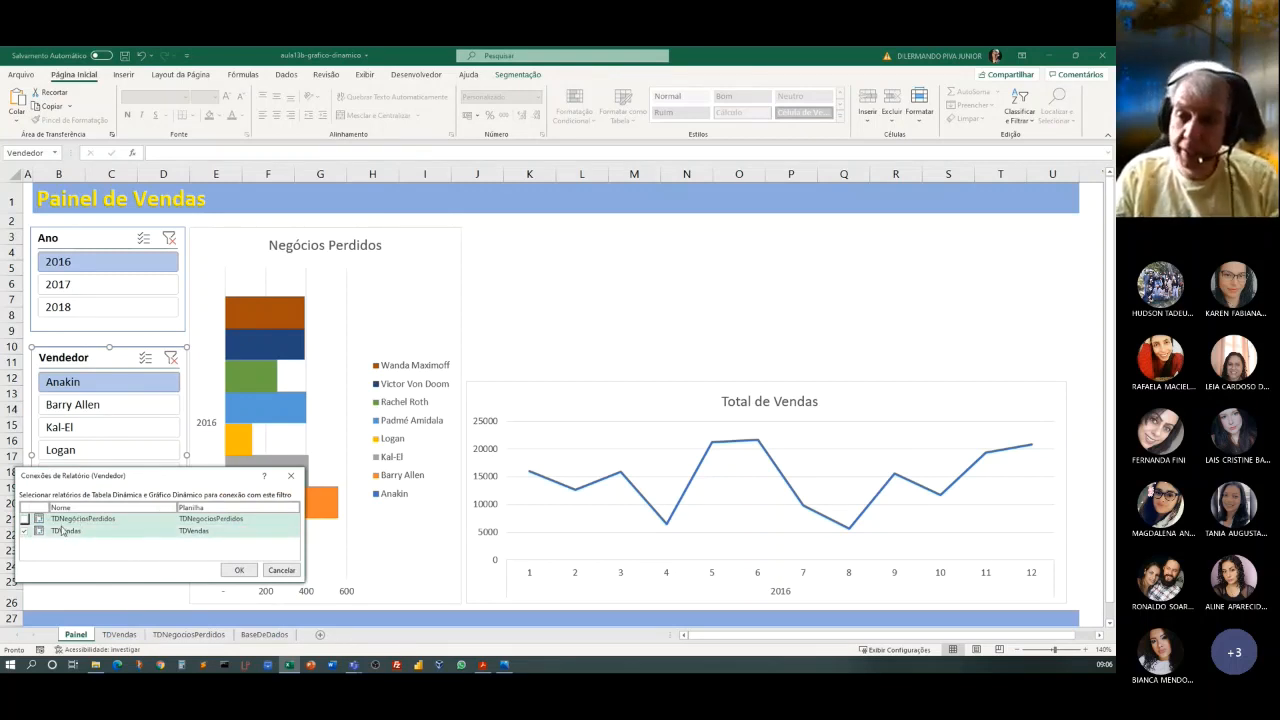
click(24, 519)
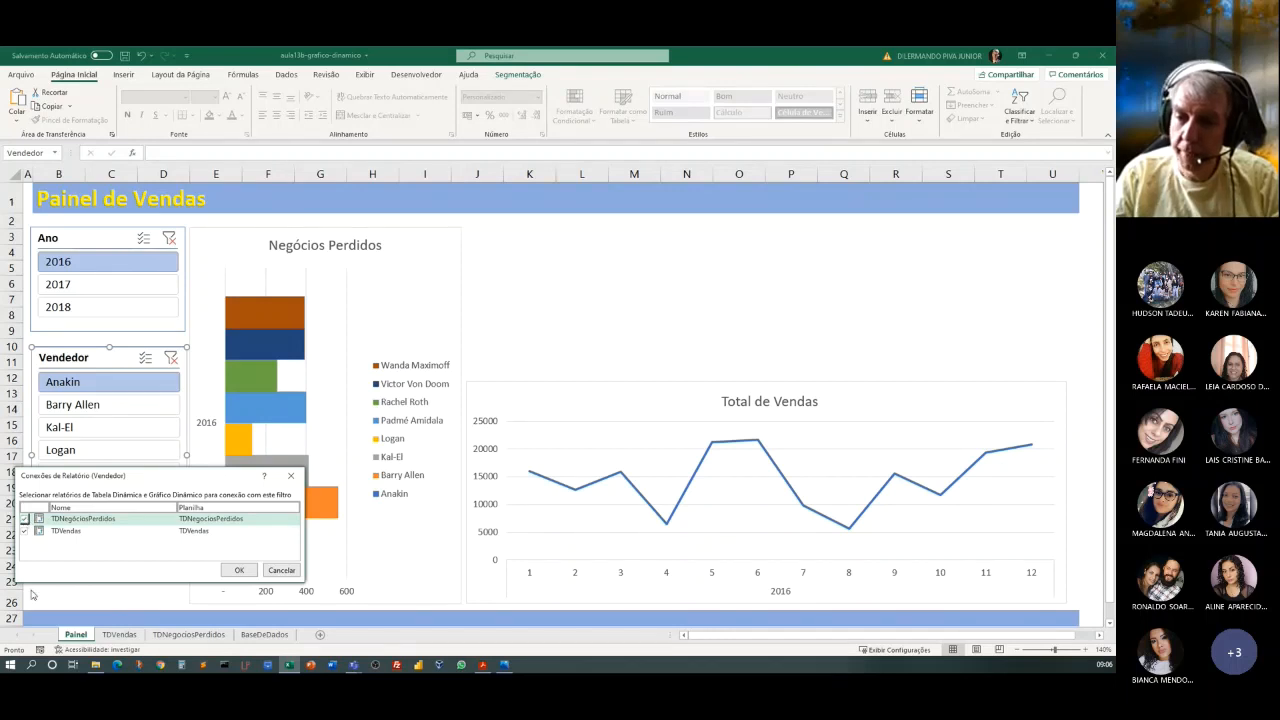
click(239, 571)
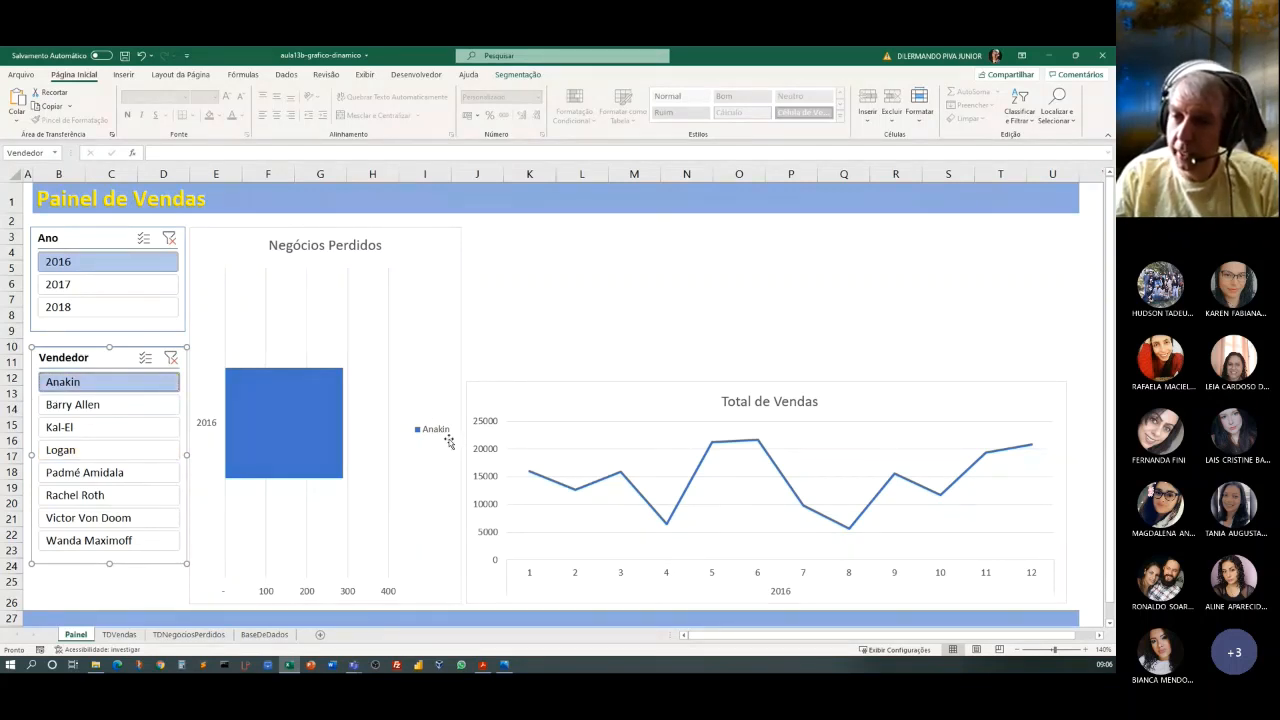
Clear the Vendedor and Ano slicer filters, and look at the BaseDeDados sheet before returning to Painel.
click(171, 358)
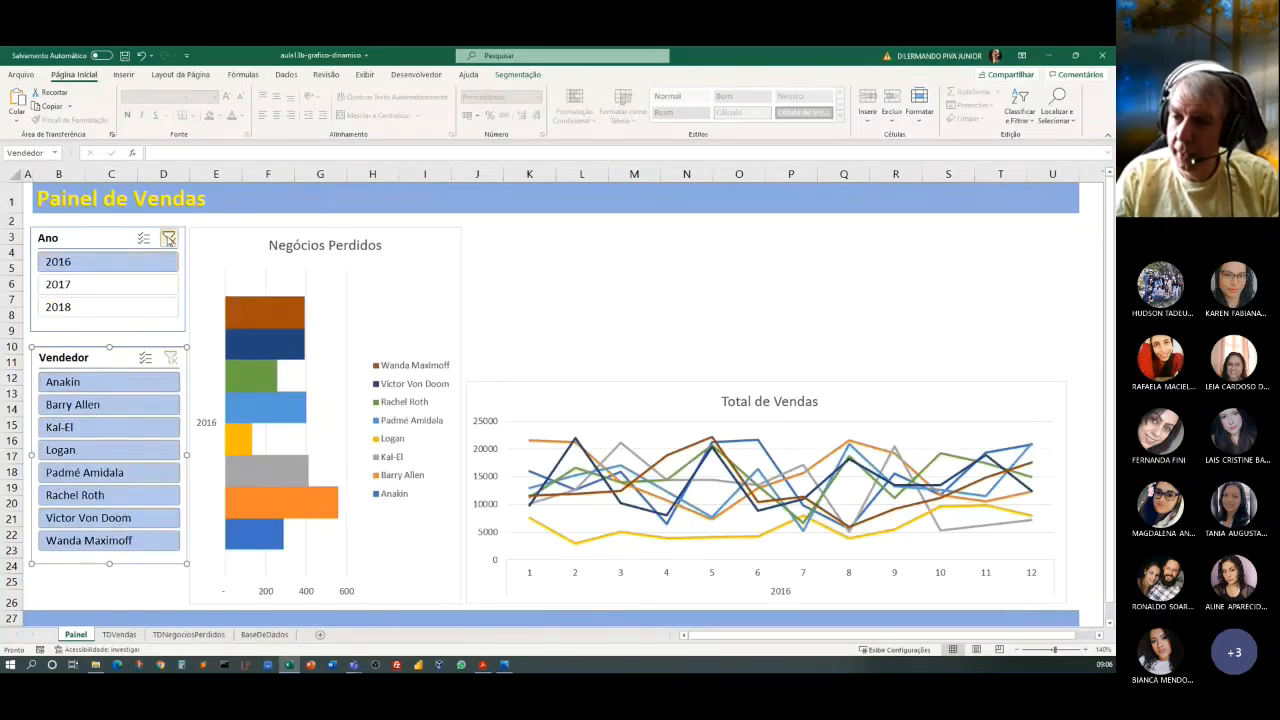
click(169, 239)
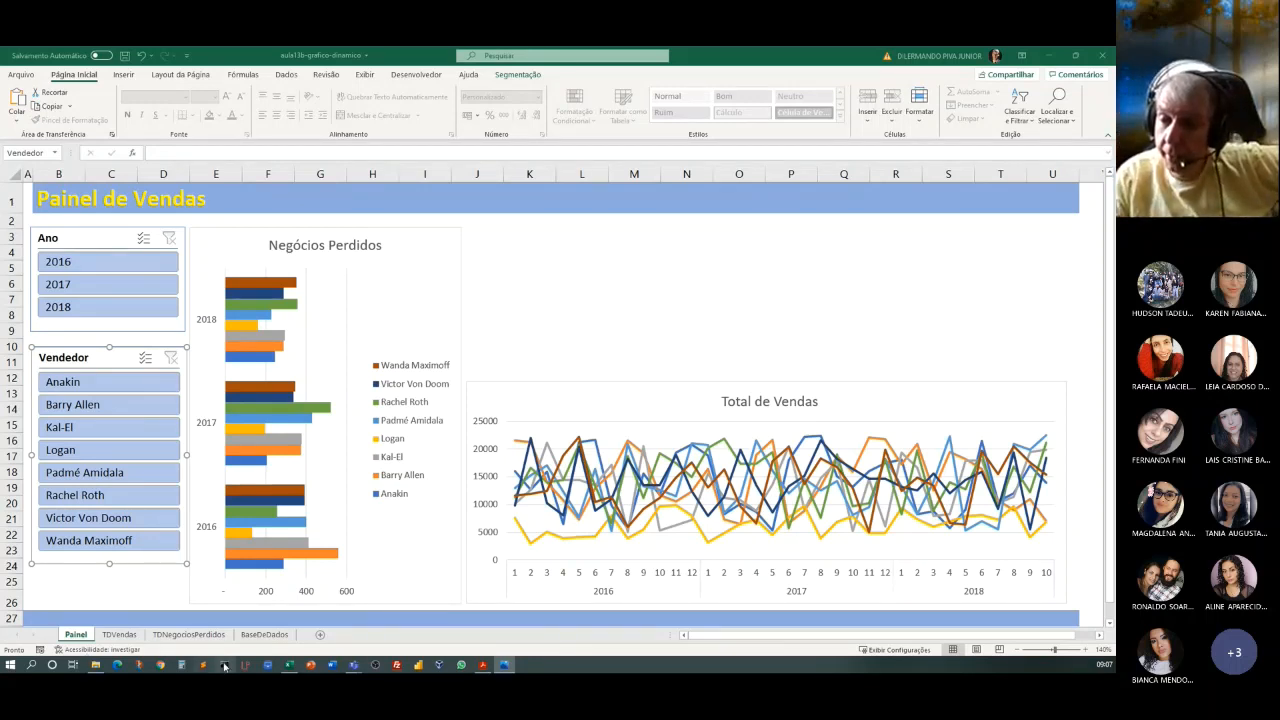
click(259, 638)
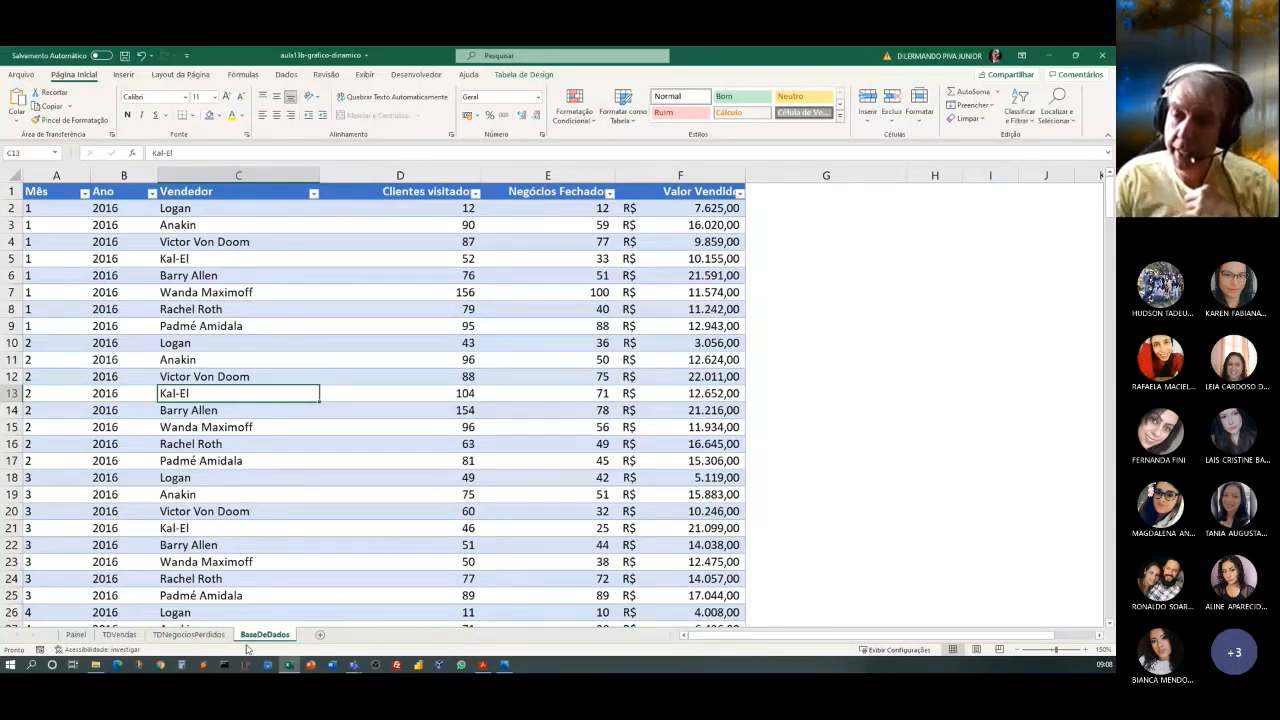
click(76, 635)
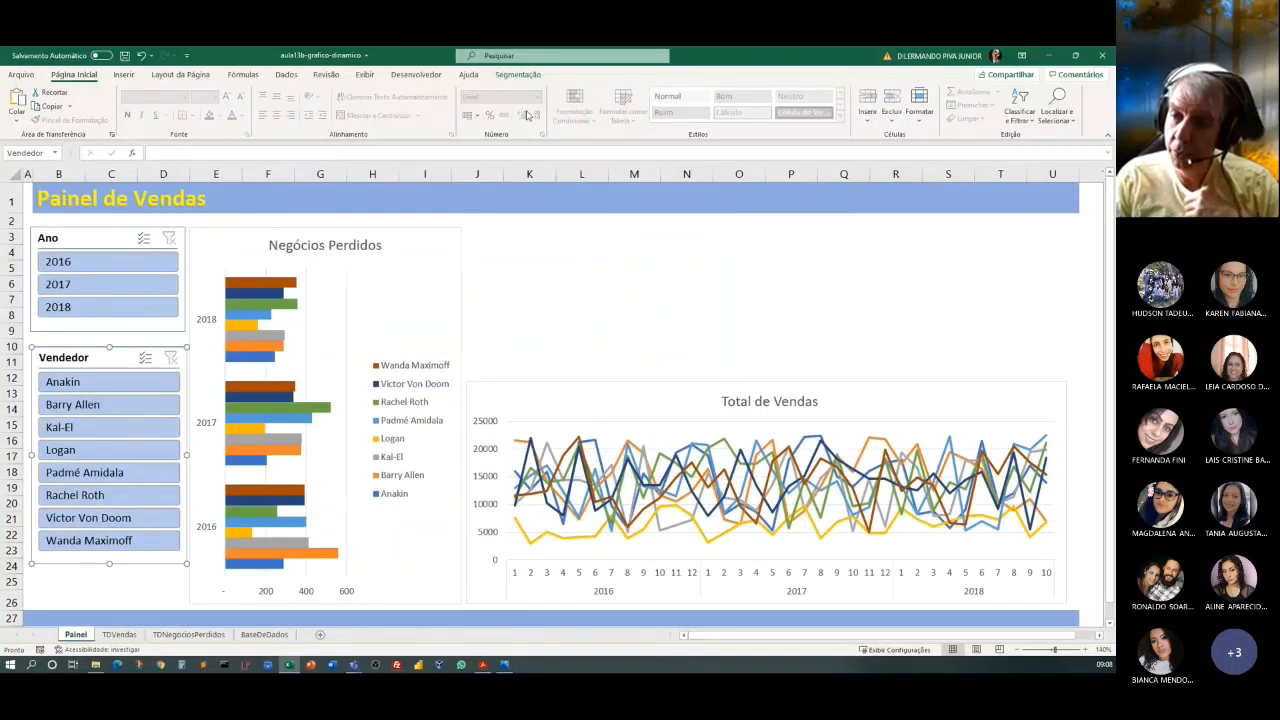